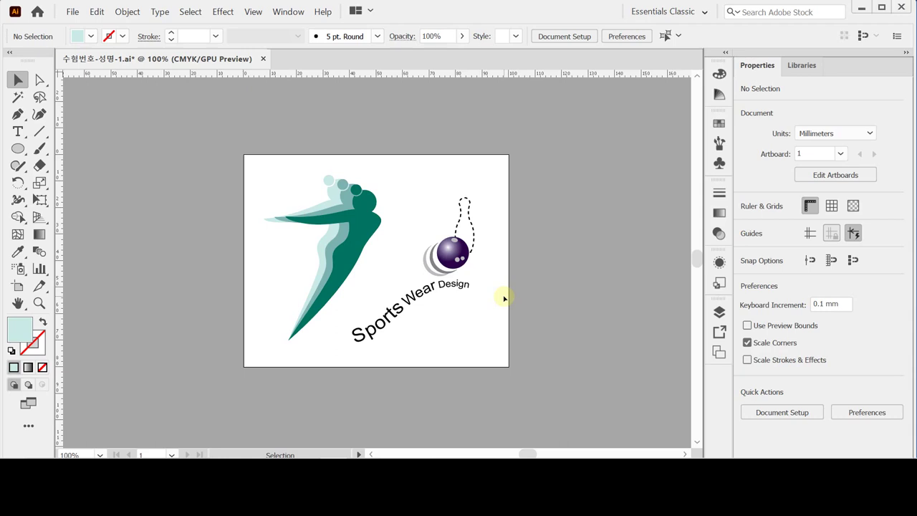
Step: Create a new CMYK document 100 mm wide and 80 mm high with 300 ppi raster effects
{"action": "key", "text": "ctrl+n"}
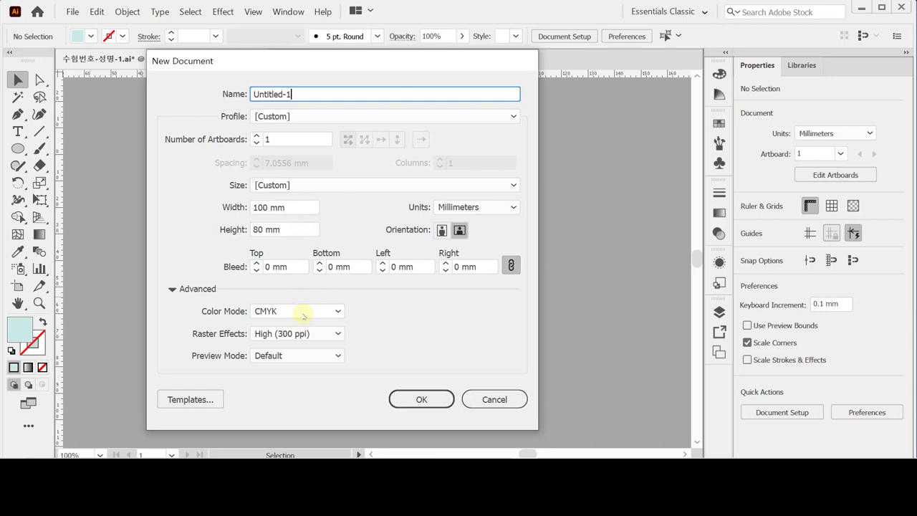
{"action": "left_click", "coordinate": [172, 288]}
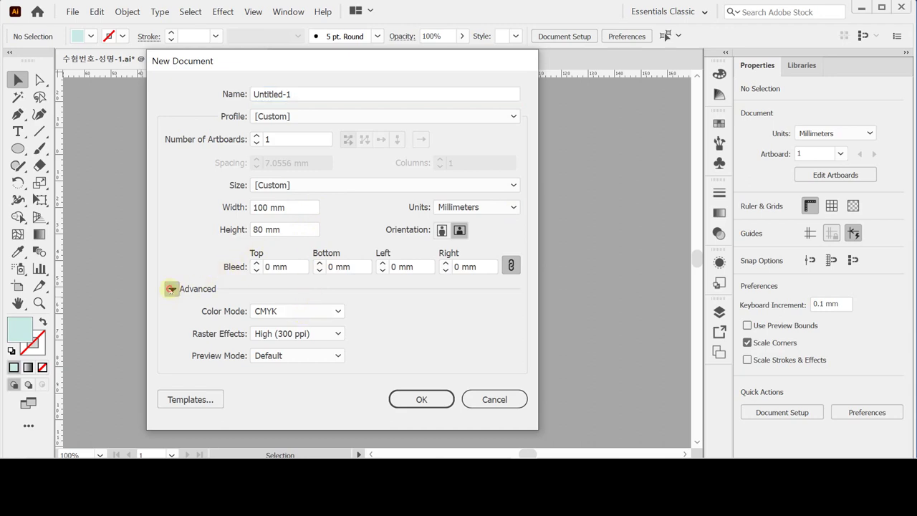
{"action": "left_click", "coordinate": [172, 289]}
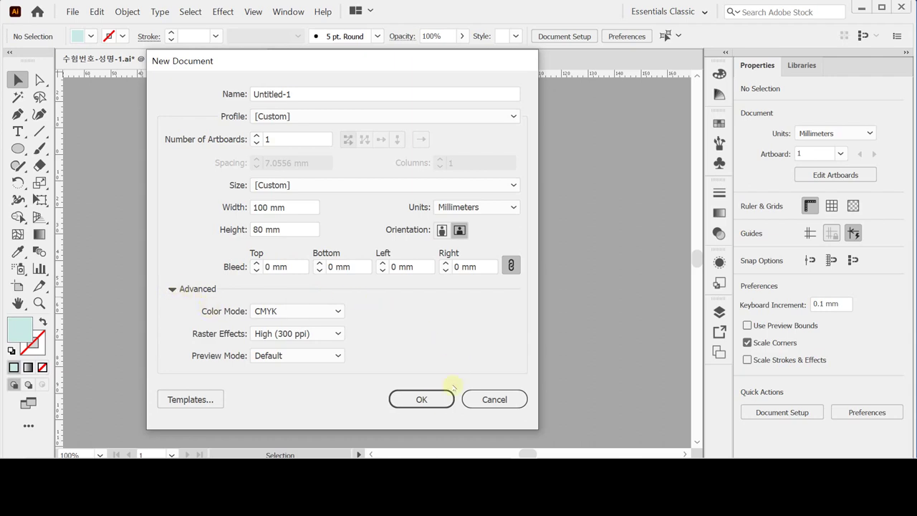
{"action": "left_click", "coordinate": [423, 399]}
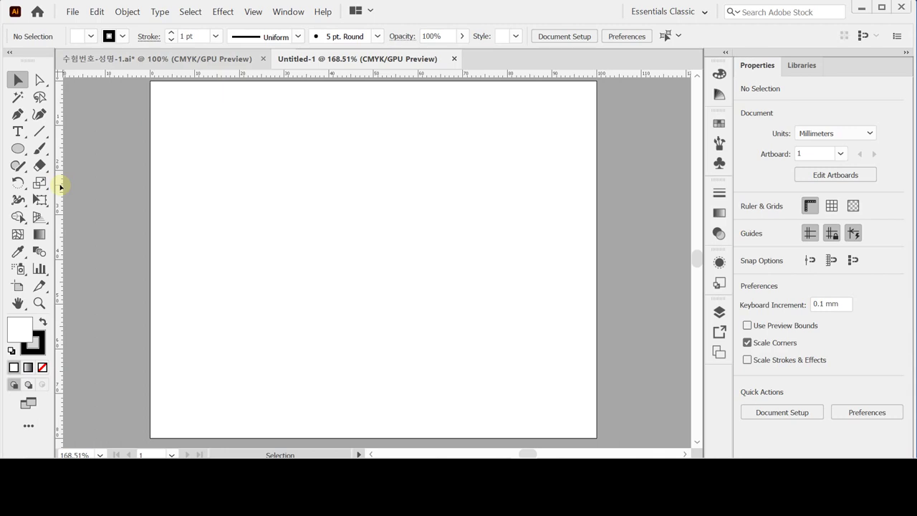
Step: Place a vertical guide at about 26 mm and a horizontal guide at about 28 mm on the artboard
{"action": "left_click_drag", "start_coordinate": [60, 187], "coordinate": [265, 199]}
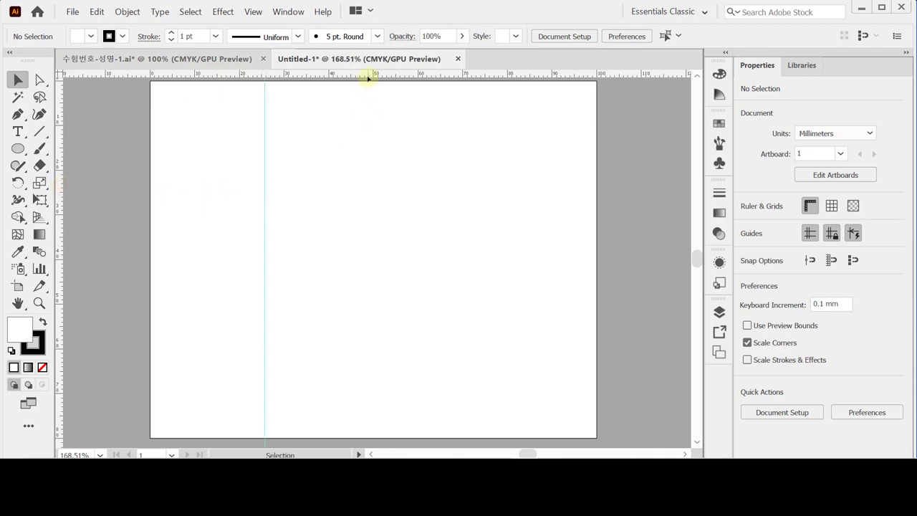
{"action": "left_click_drag", "start_coordinate": [367, 77], "coordinate": [370, 208]}
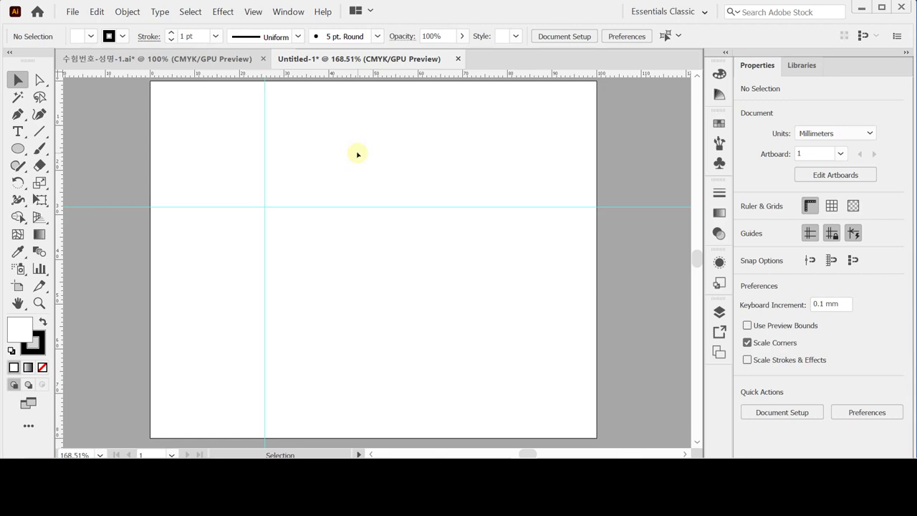
Step: Start saving the new document and open the GTQ folder inside 문서 as the save location
{"action": "key", "text": "ctrl+s"}
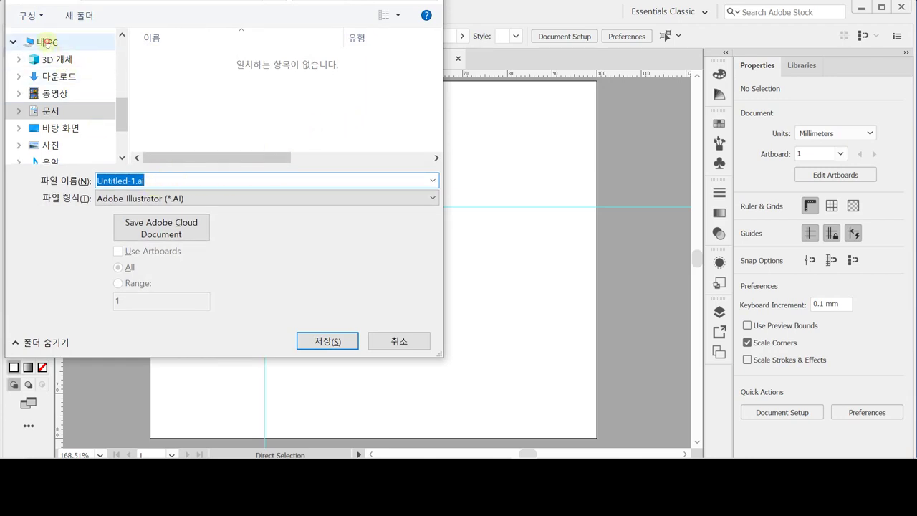
{"action": "left_click", "coordinate": [47, 42]}
{"action": "left_click", "coordinate": [50, 111]}
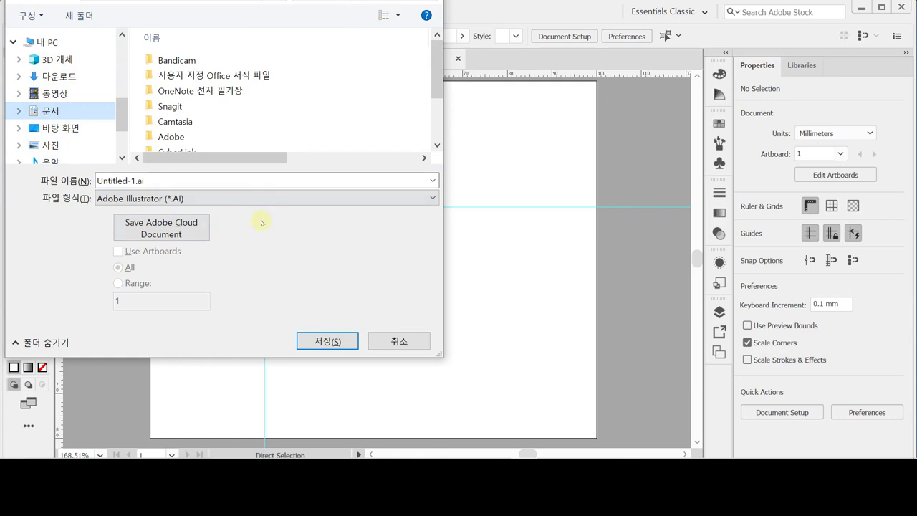
{"action": "scroll", "coordinate": [151, 108], "scroll_direction": "down", "scroll_amount": 2}
{"action": "double_click", "coordinate": [152, 144]}
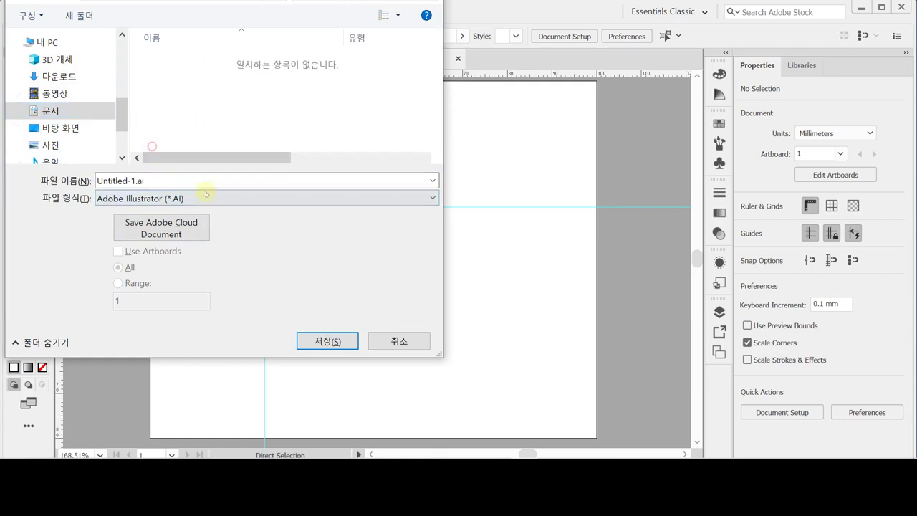
{"action": "left_click_drag", "start_coordinate": [97, 0], "coordinate": [130, 29]}
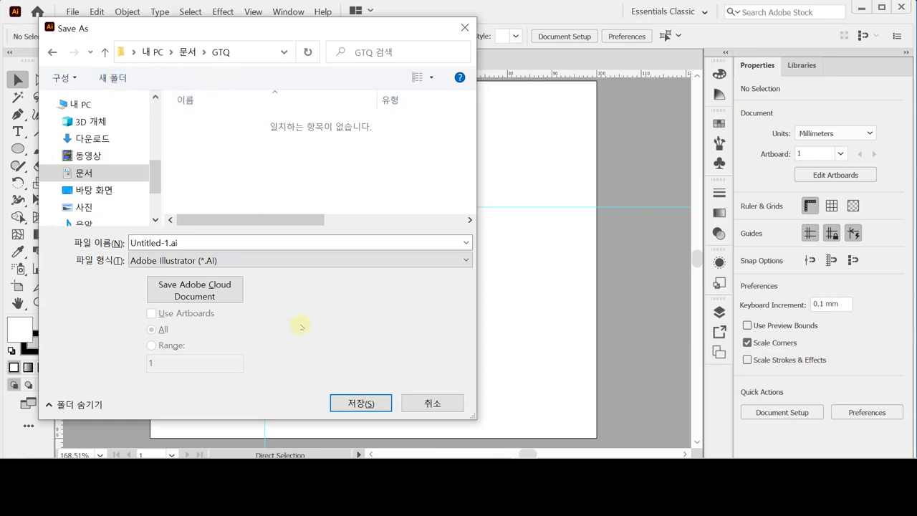
Step: Name the file 수험번호-성명-1 and save it in Illustrator format with the Illustrator 2020 version options
{"action": "left_click", "coordinate": [213, 242]}
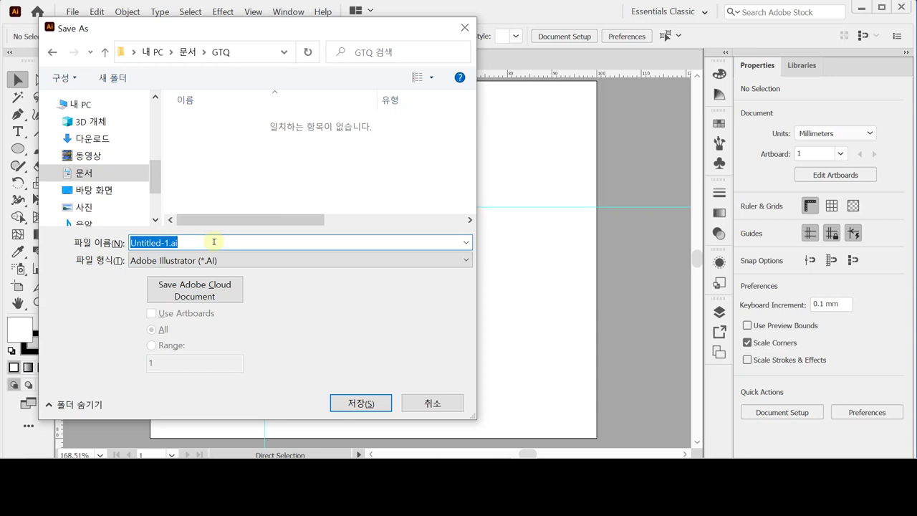
{"action": "type", "text": "수험버"}
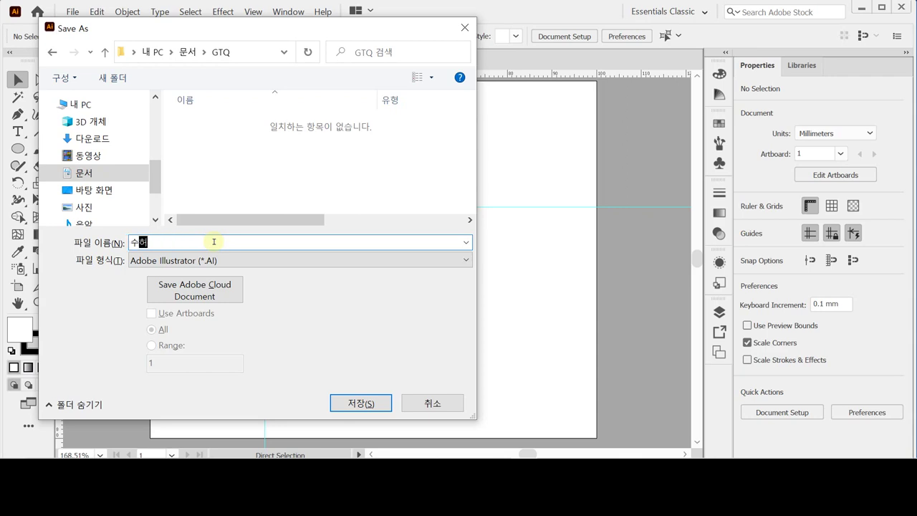
{"action": "type", "text": "번호-성명"}
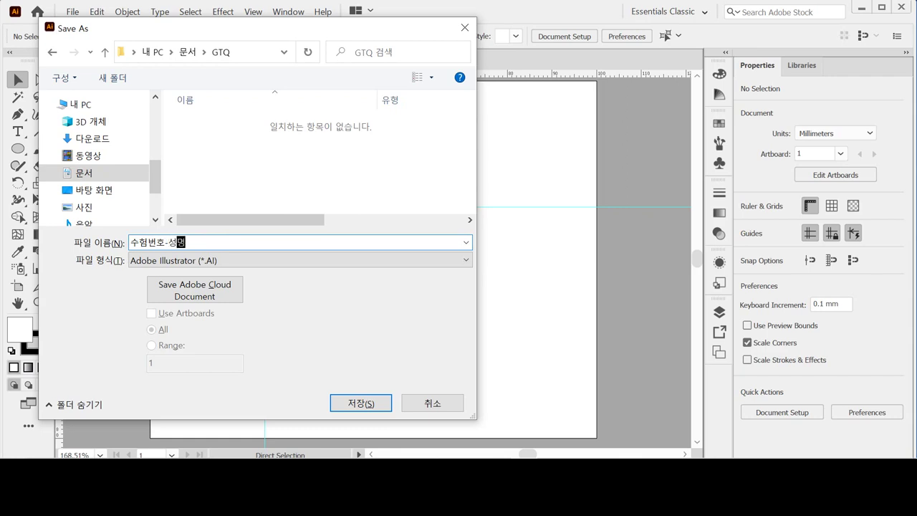
{"action": "type", "text": "-1"}
{"action": "left_click", "coordinate": [378, 401]}
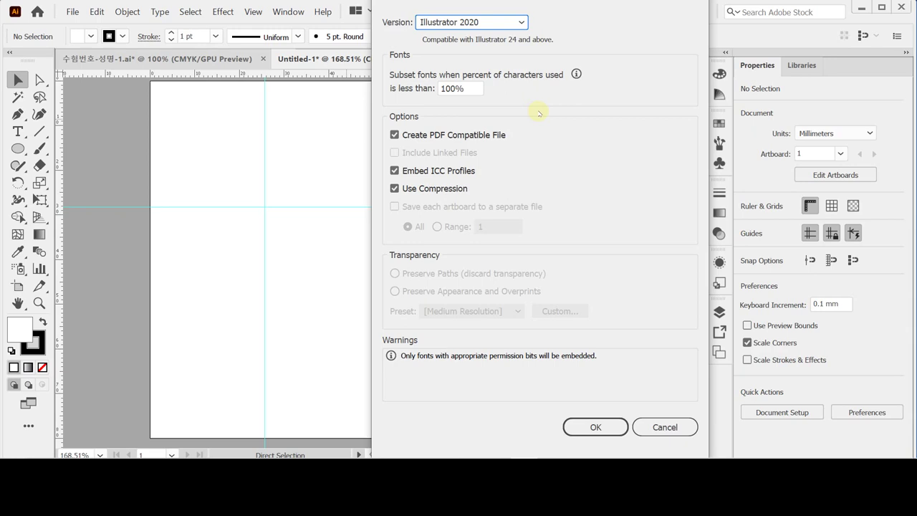
{"action": "left_click", "coordinate": [594, 426]}
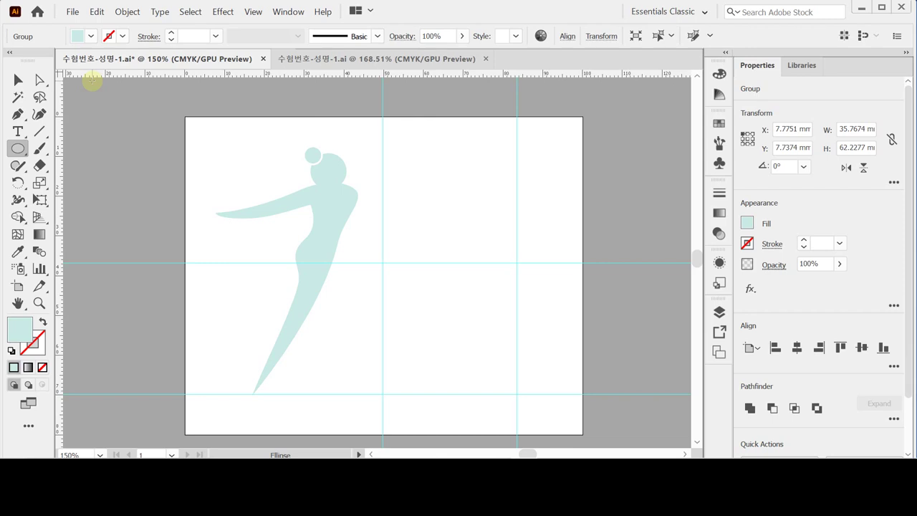
Step: Delete the filled figure group over the guide outlines and place a 9 × 9 mm circle on the head outline
{"action": "key", "text": "Delete"}
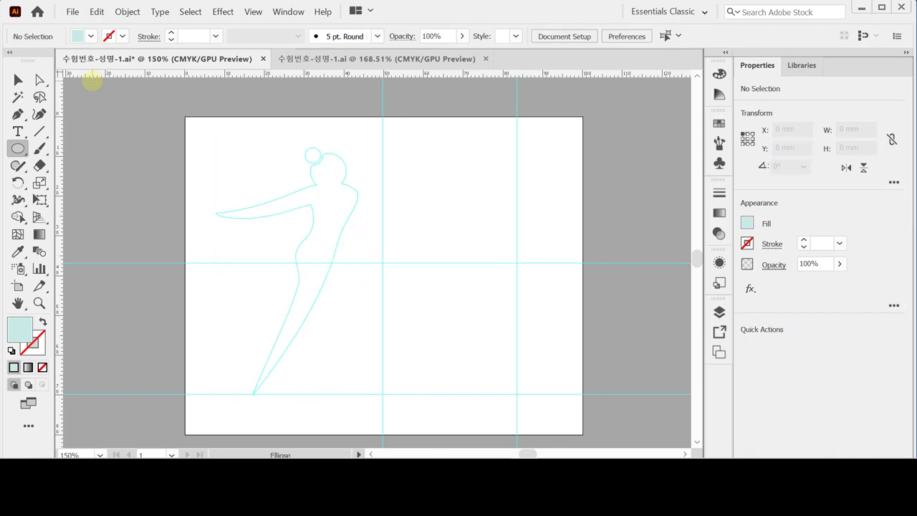
{"action": "left_click", "coordinate": [338, 217], "text": "ctrl"}
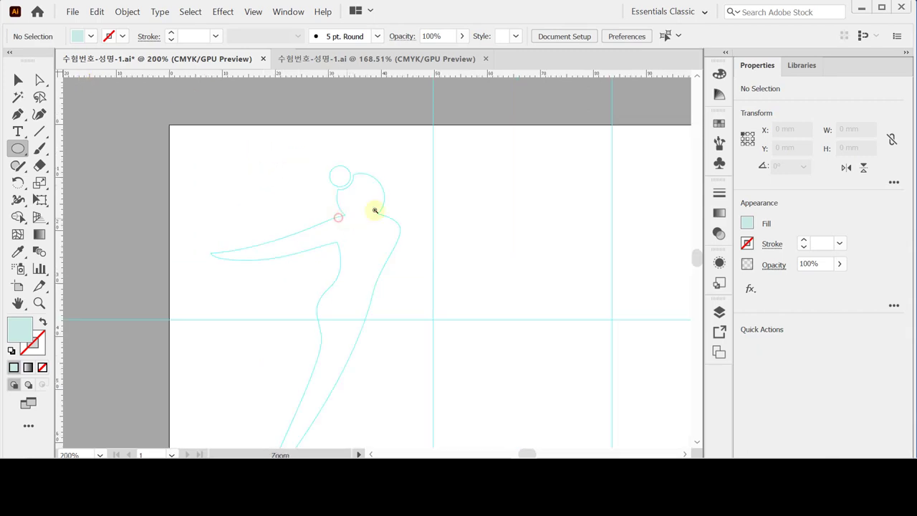
{"action": "left_click", "coordinate": [375, 210], "text": "ctrl"}
{"action": "left_click_drag", "start_coordinate": [379, 231], "coordinate": [313, 201]}
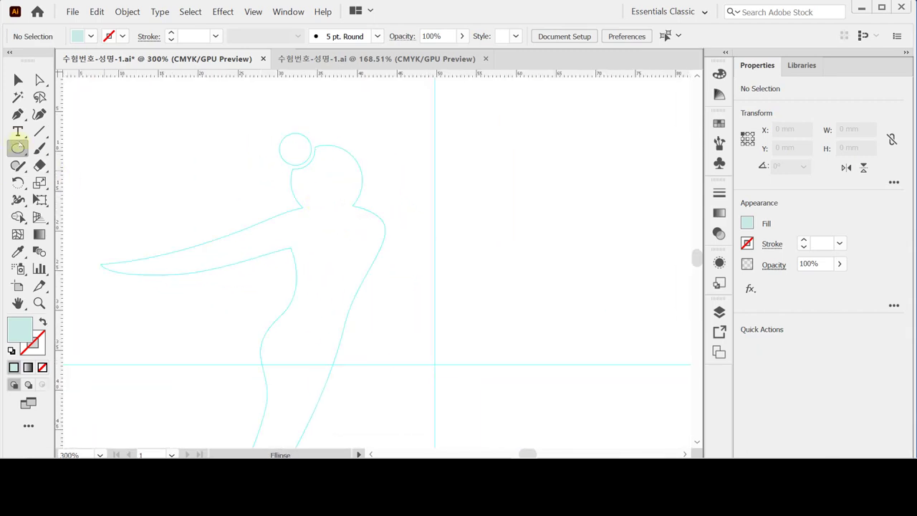
{"action": "left_click", "coordinate": [289, 150]}
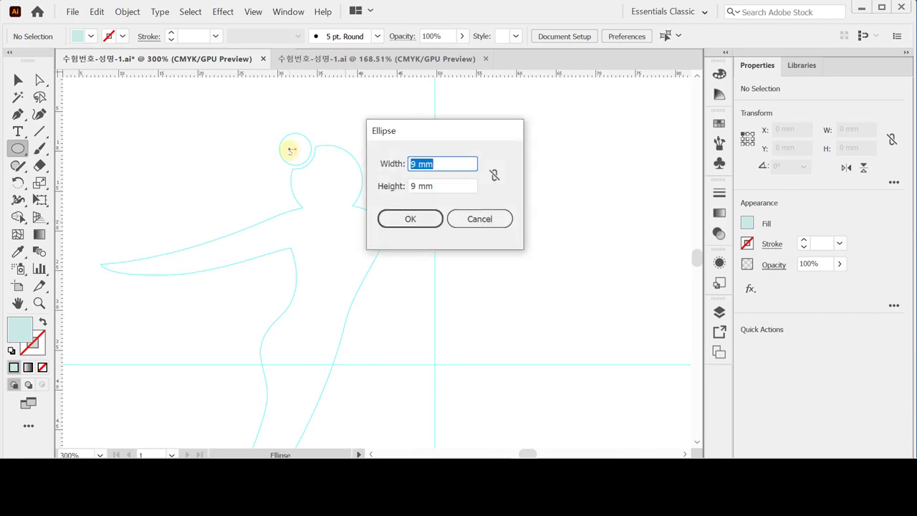
{"action": "key", "text": "Tab"}
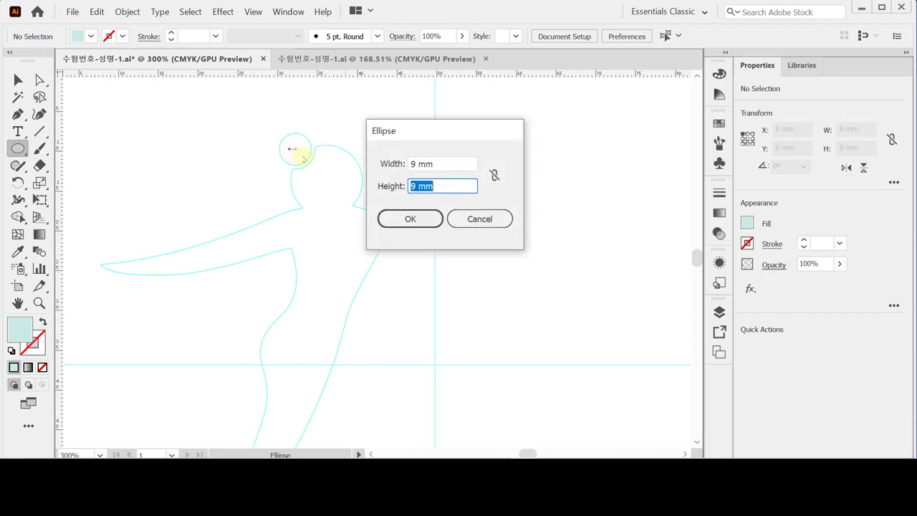
{"action": "left_click", "coordinate": [409, 220]}
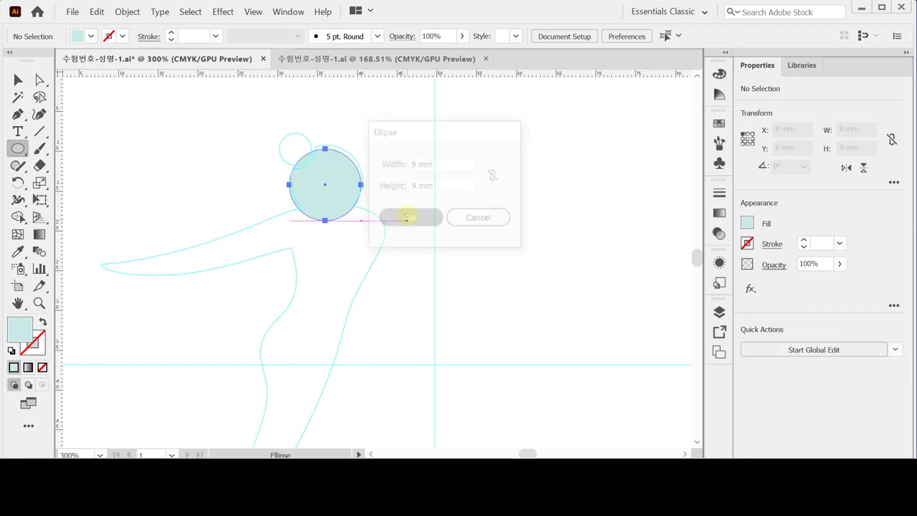
{"action": "left_click_drag", "start_coordinate": [337, 194], "coordinate": [334, 193]}
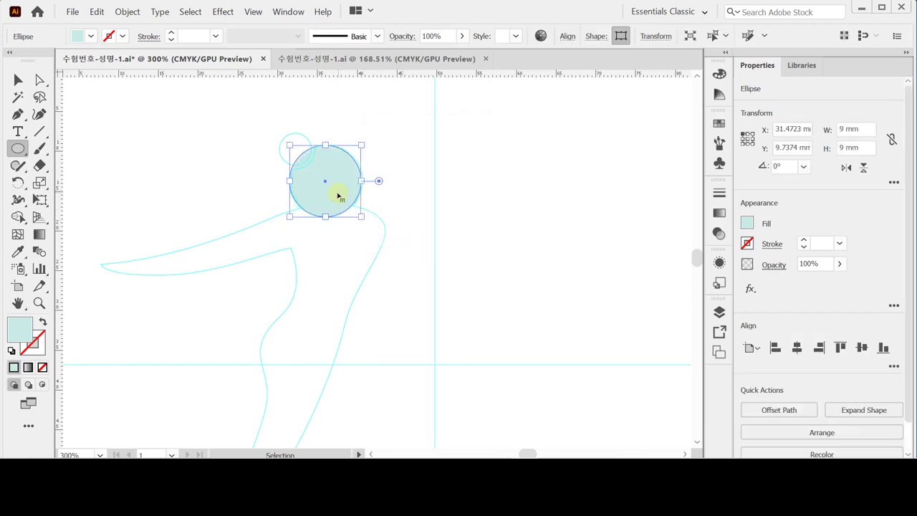
Step: Draw a 5 × 5 mm circle and centre it over the small hair bun outline
{"action": "left_click", "coordinate": [276, 133]}
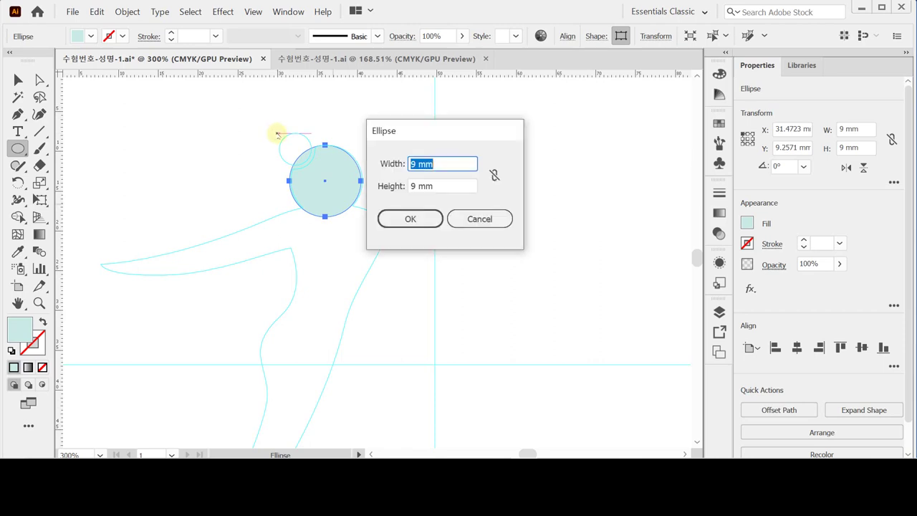
{"action": "type", "text": "5"}
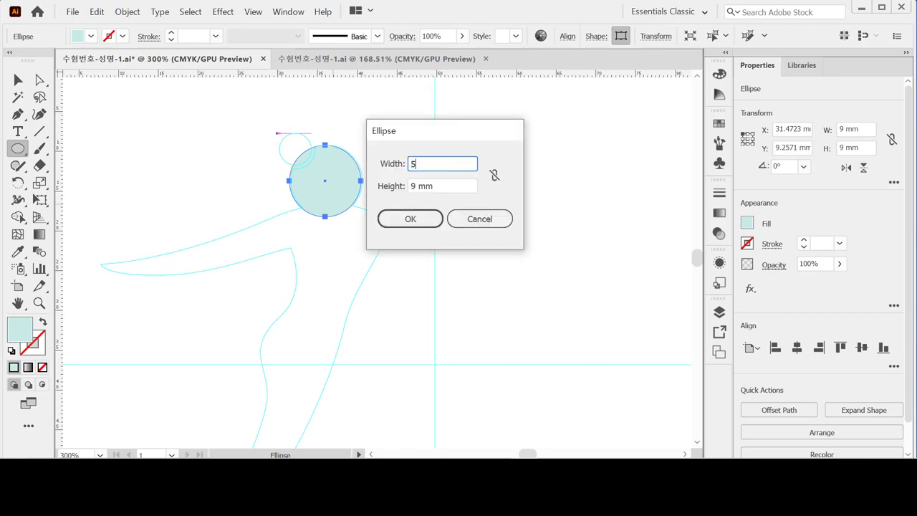
{"action": "key", "text": "Tab"}
{"action": "type", "text": "5"}
{"action": "key", "text": "Return"}
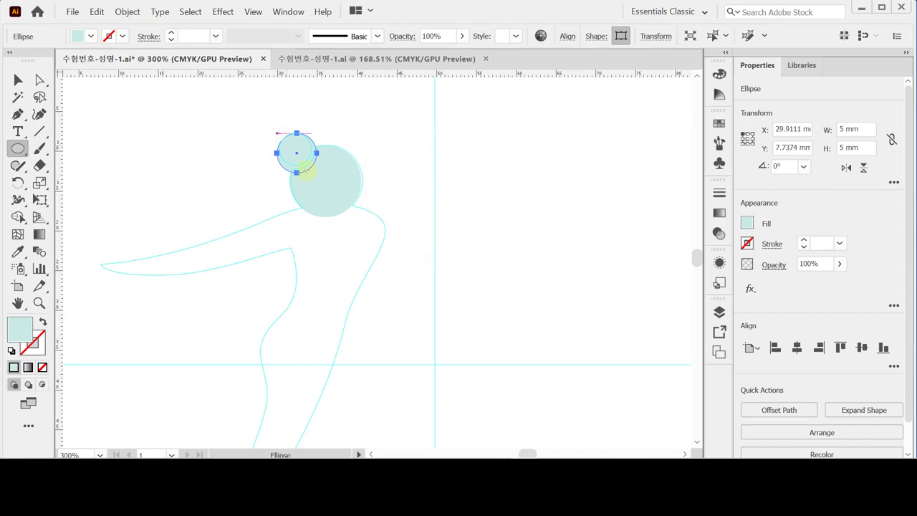
{"action": "left_click", "coordinate": [337, 190]}
{"action": "left_click", "coordinate": [403, 268]}
{"action": "left_click", "coordinate": [403, 268]}
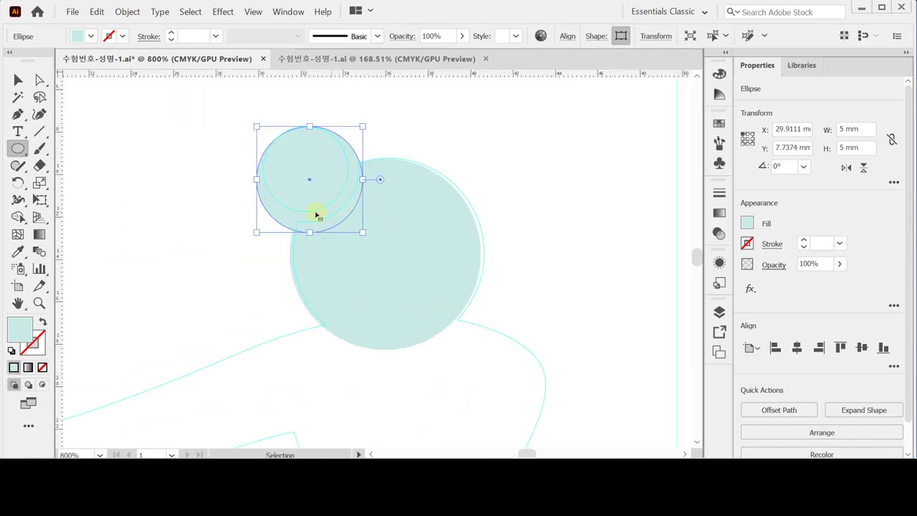
{"action": "left_click_drag", "start_coordinate": [318, 213], "coordinate": [304, 203]}
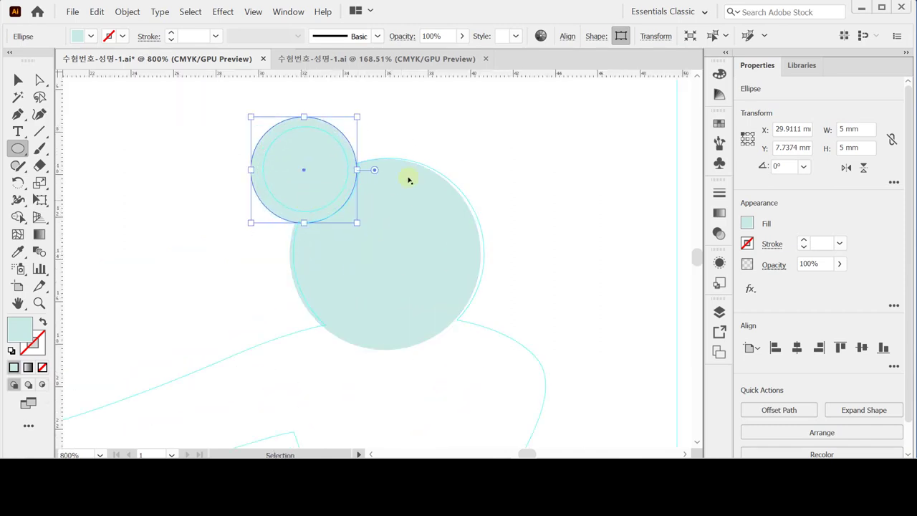
Step: Fill the 5 mm circle with yellow-orange to set it apart from the head circle
{"action": "left_click", "coordinate": [719, 74]}
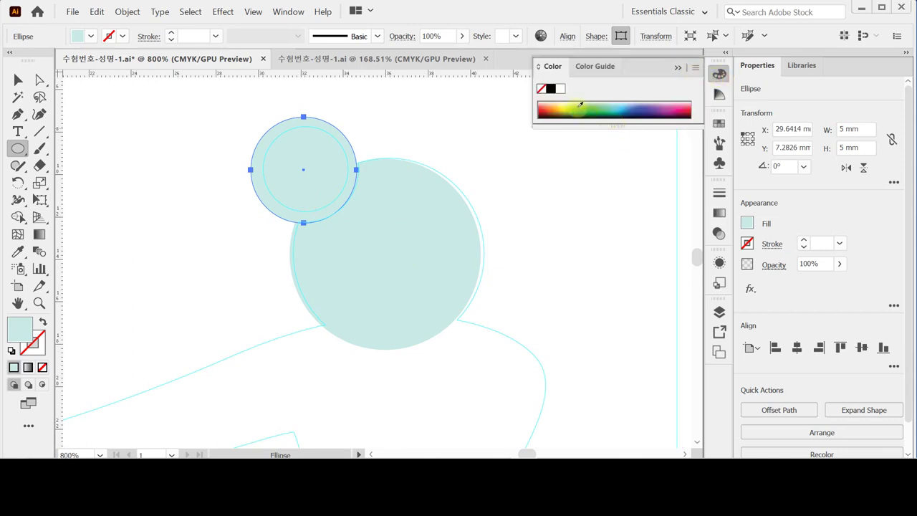
{"action": "left_click", "coordinate": [557, 106]}
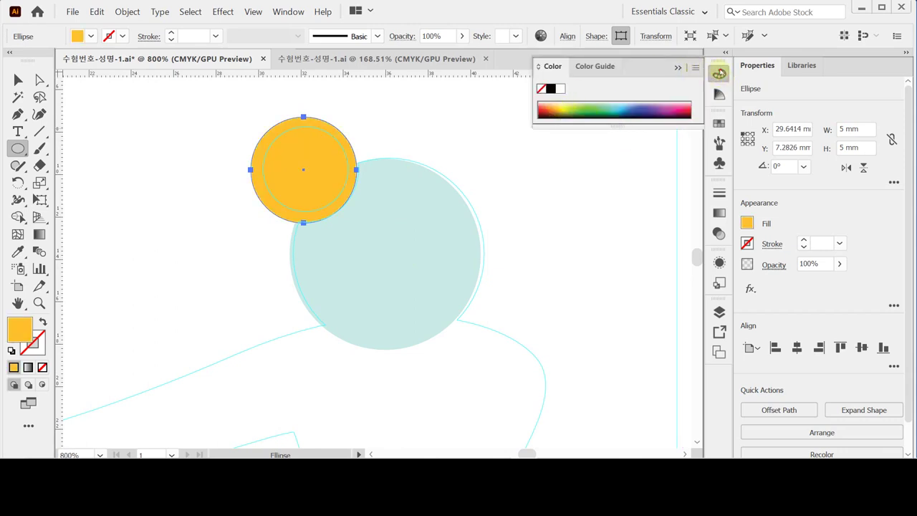
{"action": "left_click", "coordinate": [719, 74]}
Step: Nudge the yellow-orange circle 0.1 mm to the right and shift the head circle right onto its outline
{"action": "key", "text": "Right"}
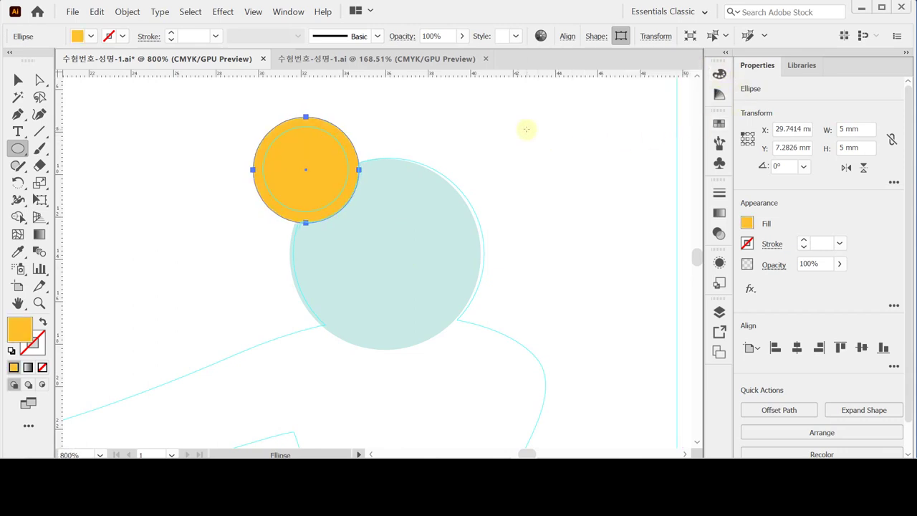
{"action": "key", "text": "Down"}
{"action": "key", "text": "Up"}
{"action": "left_click", "coordinate": [409, 267], "text": "ctrl"}
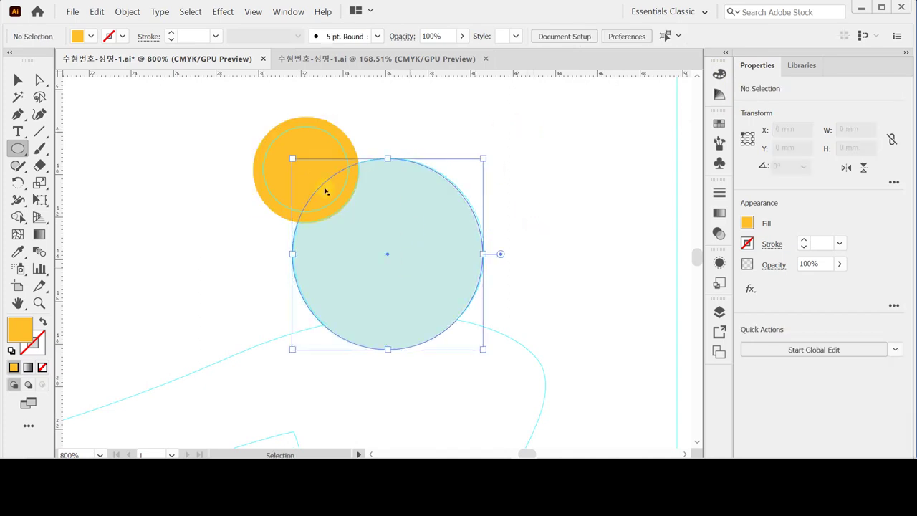
Step: Create a copy of the yellow-orange circle scaled uniformly to 80%
{"action": "left_click", "coordinate": [271, 142], "text": "ctrl"}
{"action": "left_click", "coordinate": [39, 183]}
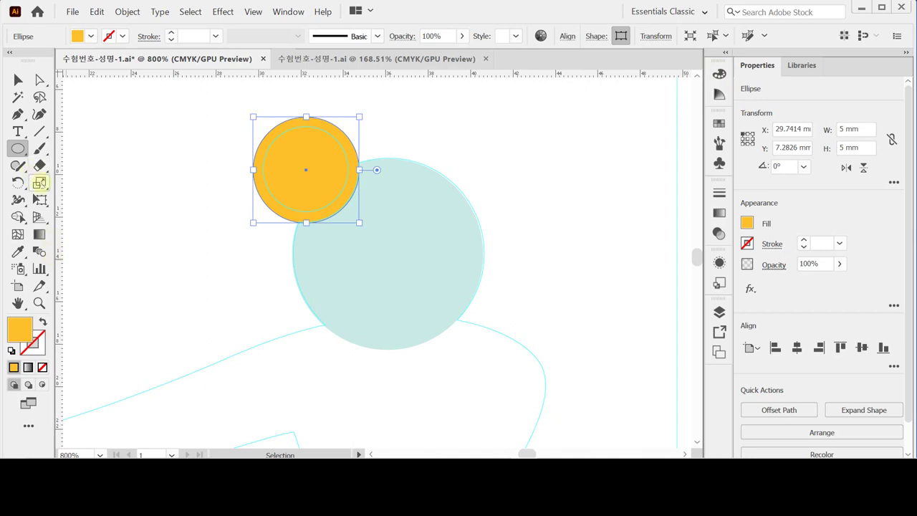
{"action": "double_click", "coordinate": [39, 183]}
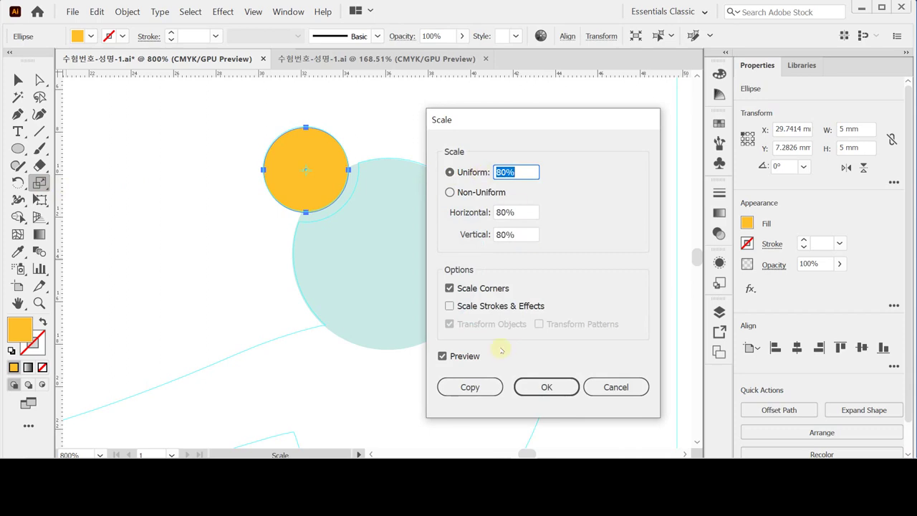
{"action": "left_click", "coordinate": [478, 386]}
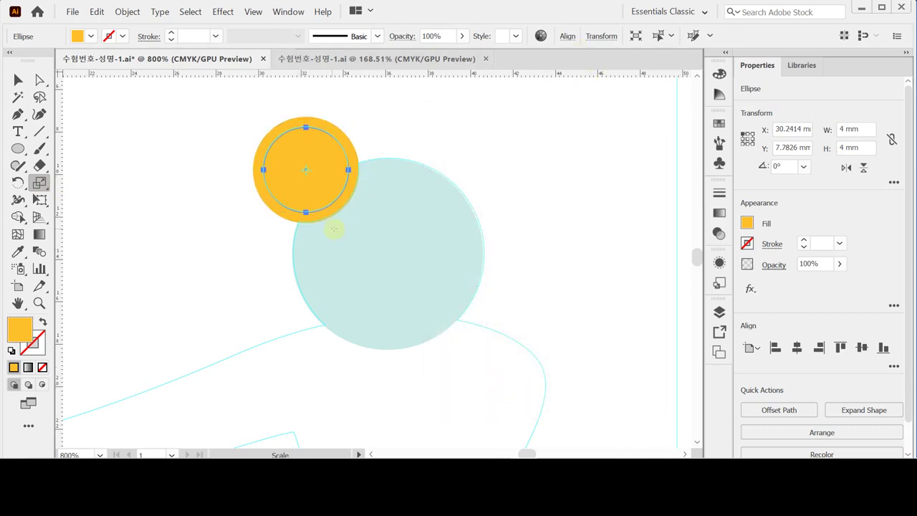
Step: Fill the 80% copy of the bun circle with the pale mint colour sampled from the head circle
{"action": "key", "text": "i"}
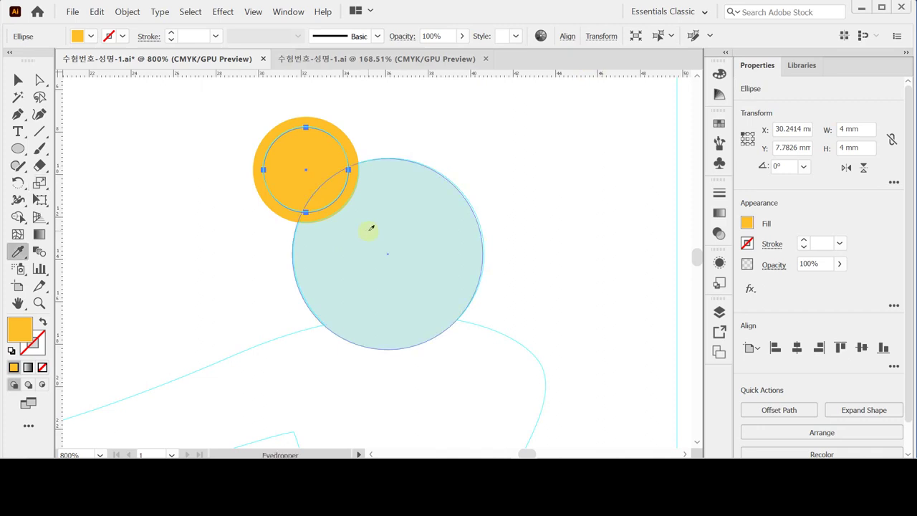
{"action": "left_click", "coordinate": [384, 227]}
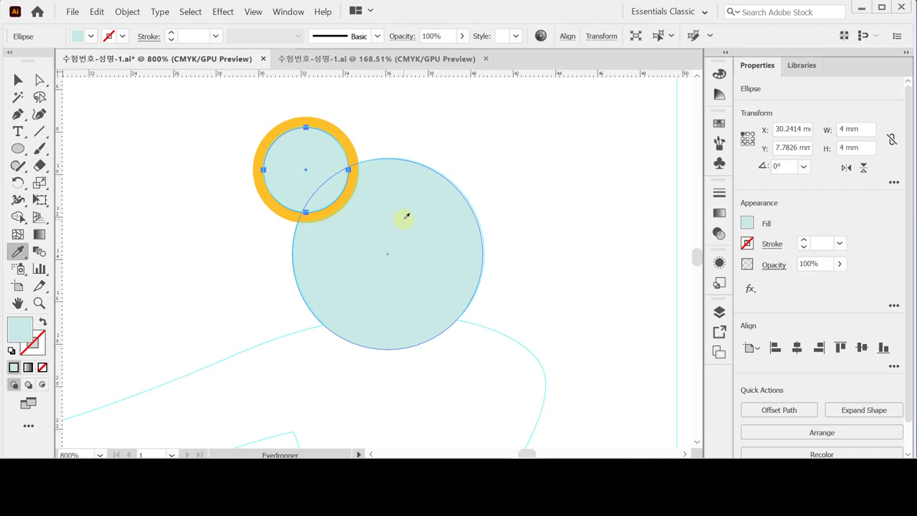
{"action": "left_click", "coordinate": [403, 145], "text": "ctrl"}
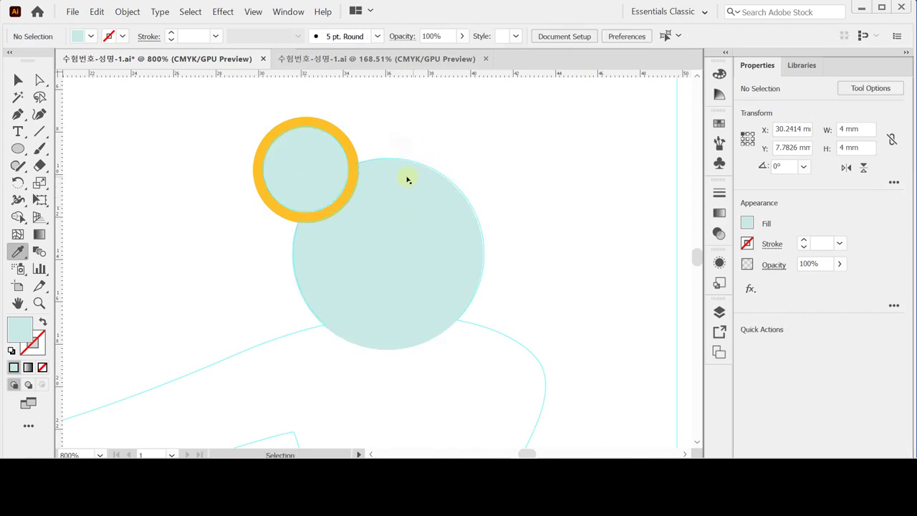
Step: Subtract the yellow-orange circle from the head circle with Minus Front, cutting a gap around the hair bun
{"action": "left_click_drag", "start_coordinate": [372, 162], "coordinate": [356, 172]}
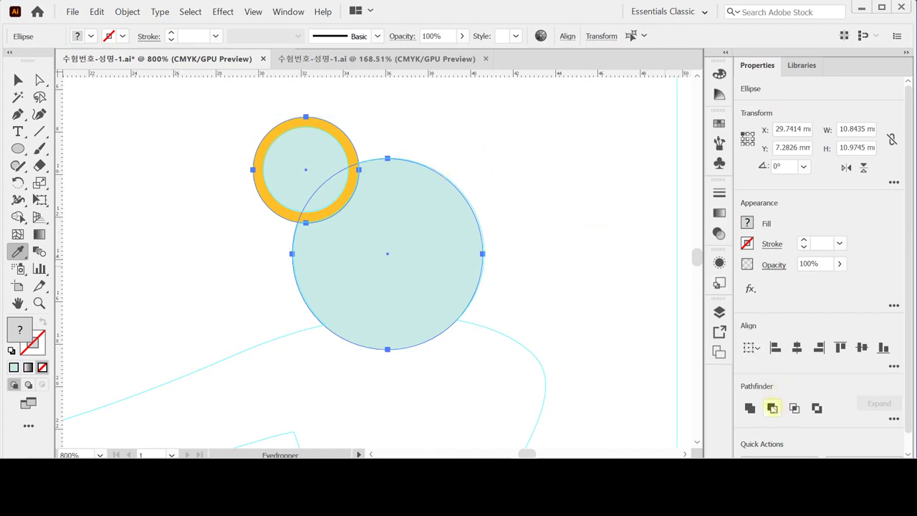
{"action": "left_click", "coordinate": [772, 408]}
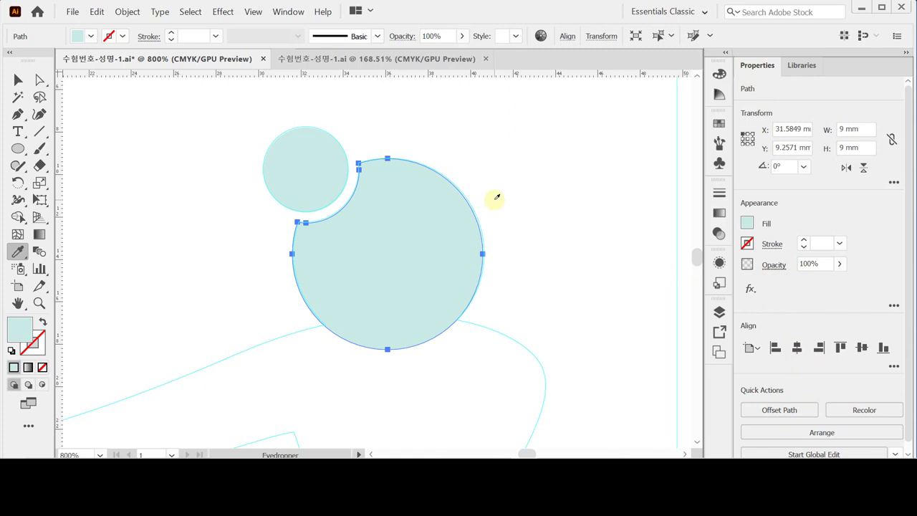
{"action": "left_click", "coordinate": [553, 217], "text": "ctrl"}
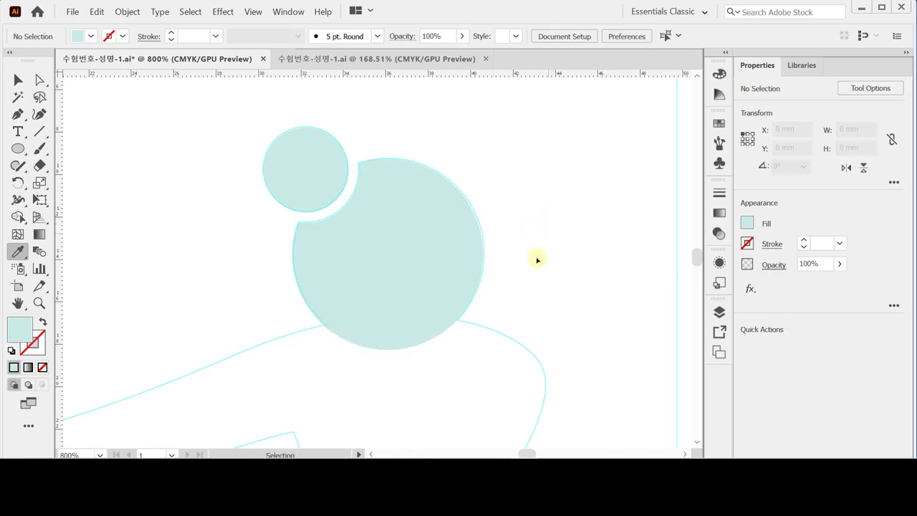
Step: Set up the Pen tool with no fill and the default black 1 pt stroke for tracing the body
{"action": "left_click", "coordinate": [473, 306], "text": "ctrl+alt"}
{"action": "left_click", "coordinate": [429, 309], "text": "ctrl+alt"}
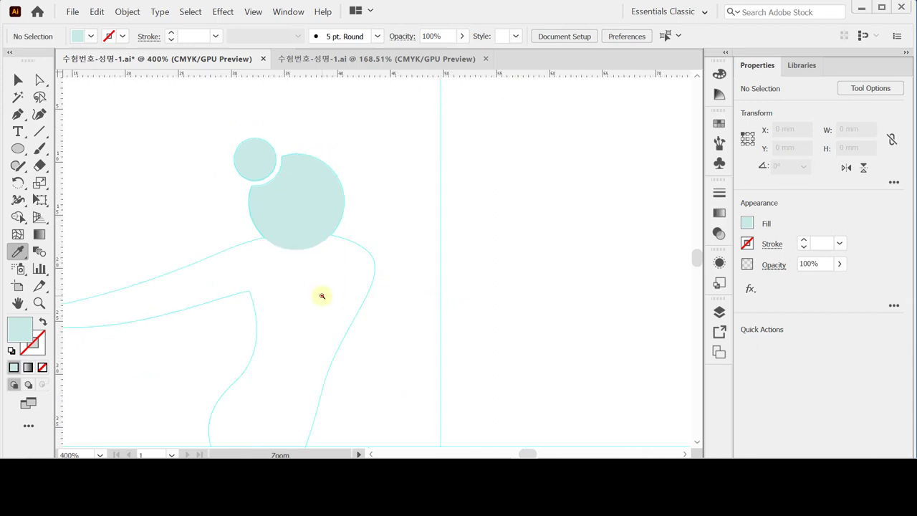
{"action": "left_click", "coordinate": [321, 296], "text": "ctrl+alt"}
{"action": "left_click_drag", "start_coordinate": [323, 280], "coordinate": [382, 194]}
{"action": "left_click", "coordinate": [18, 114]}
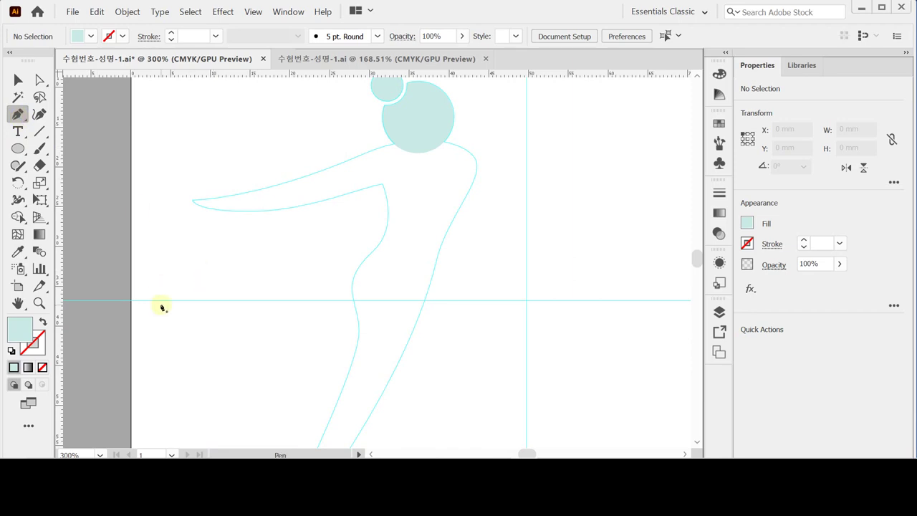
{"action": "left_click", "coordinate": [11, 350]}
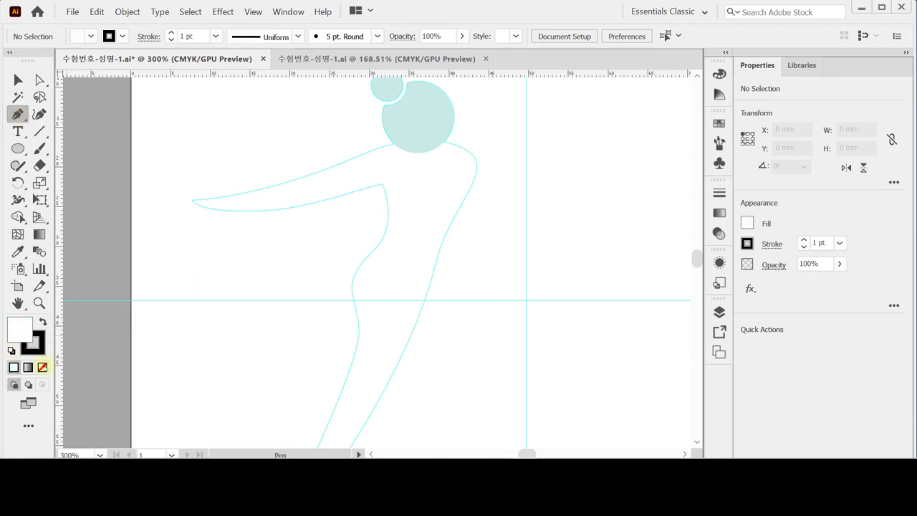
{"action": "left_click", "coordinate": [42, 367]}
Step: Start the body path at the hand tip and trace the arm's upper edge across to the shoulder with curved segments
{"action": "left_click", "coordinate": [227, 232], "text": "ctrl"}
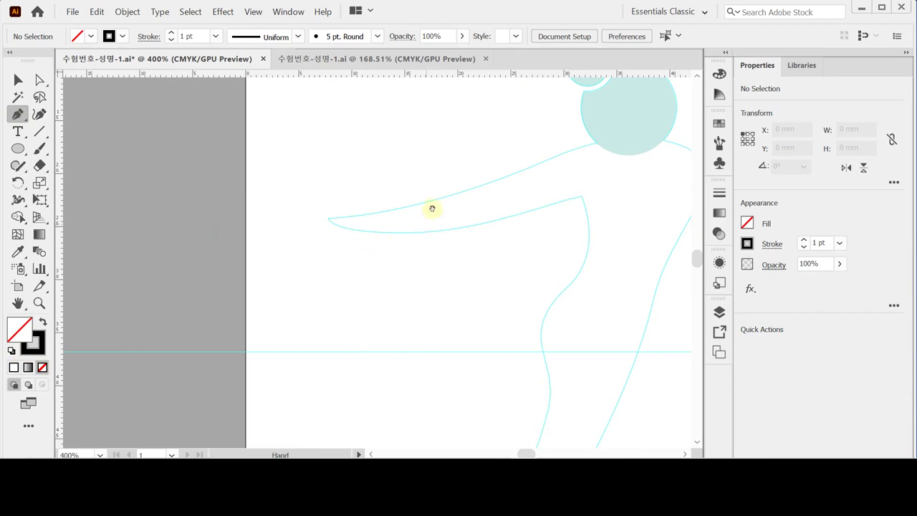
{"action": "left_click_drag", "start_coordinate": [432, 209], "coordinate": [284, 215]}
{"action": "left_click", "coordinate": [290, 223], "text": "ctrl"}
{"action": "left_click_drag", "start_coordinate": [313, 253], "coordinate": [219, 251]}
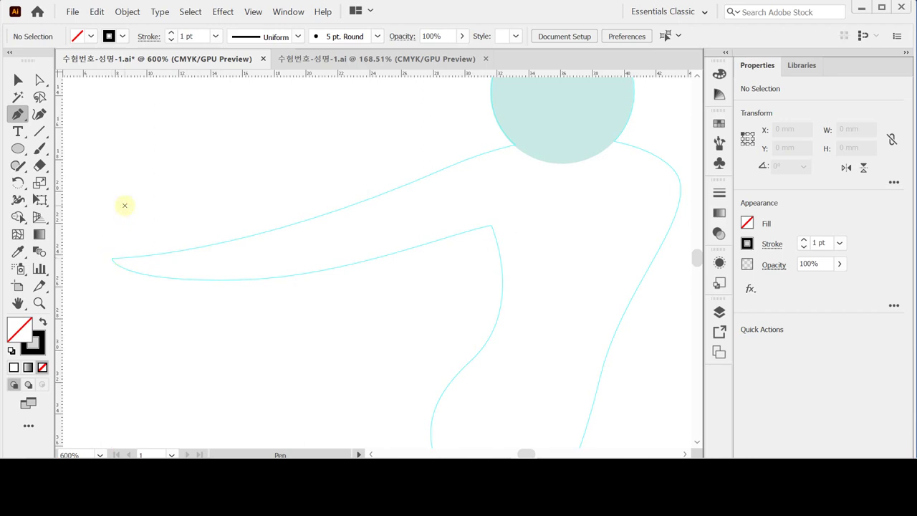
{"action": "key", "text": "Caps_Lock"}
{"action": "key", "text": "Caps_Lock"}
{"action": "left_click_drag", "start_coordinate": [112, 258], "coordinate": [166, 274]}
{"action": "key", "text": "ctrl+minus"}
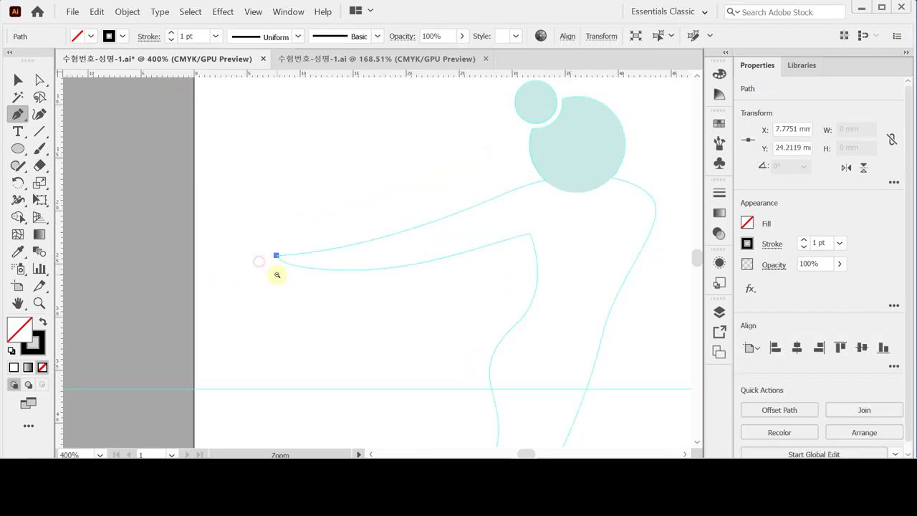
{"action": "left_click_drag", "start_coordinate": [322, 264], "coordinate": [237, 240]}
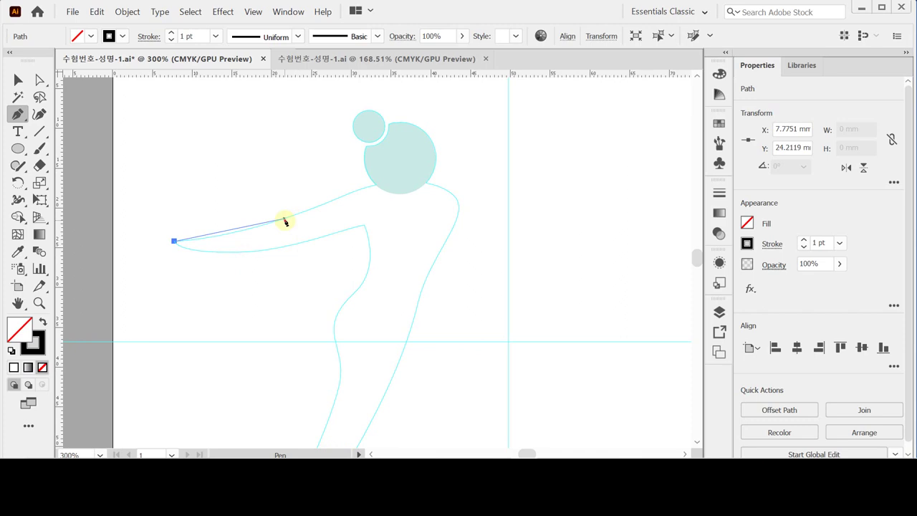
{"action": "left_click_drag", "start_coordinate": [284, 218], "coordinate": [333, 203]}
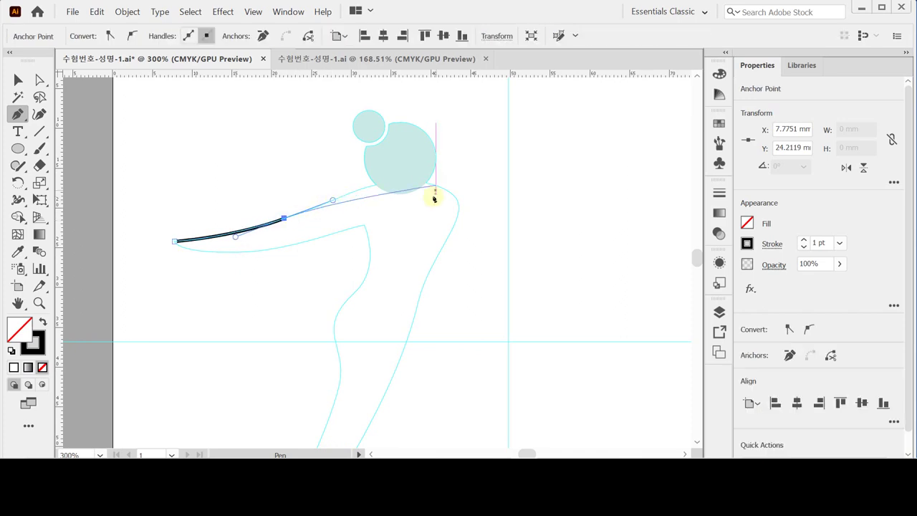
{"action": "left_click_drag", "start_coordinate": [429, 186], "coordinate": [469, 195]}
Step: Continue the body path around the shoulder and down the back and outer leg to the toe tip
{"action": "left_click_drag", "start_coordinate": [433, 265], "coordinate": [422, 233]}
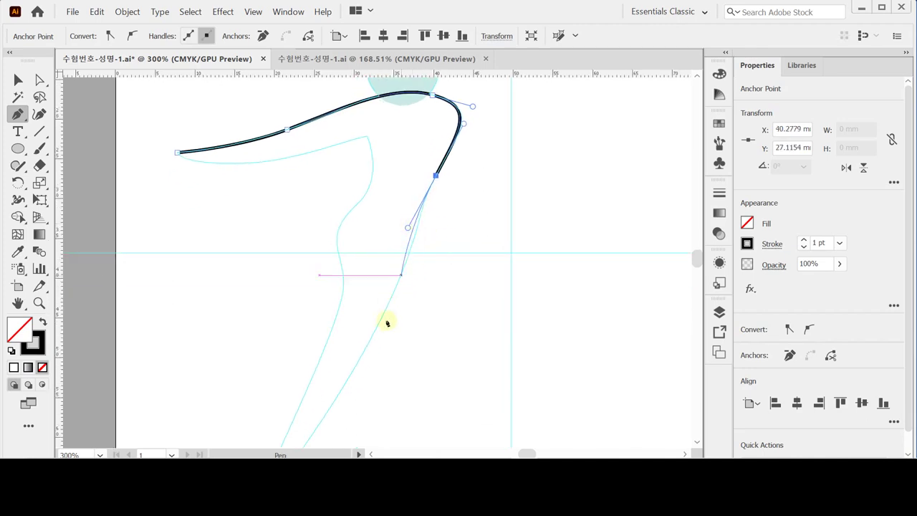
{"action": "mouse_move", "coordinate": [402, 273]}
{"action": "left_mouse_down"}
{"action": "mouse_move", "coordinate": [377, 336]}
{"action": "mouse_move", "coordinate": [399, 263]}
{"action": "left_mouse_up"}
{"action": "left_click_drag", "start_coordinate": [391, 321], "coordinate": [406, 264]}
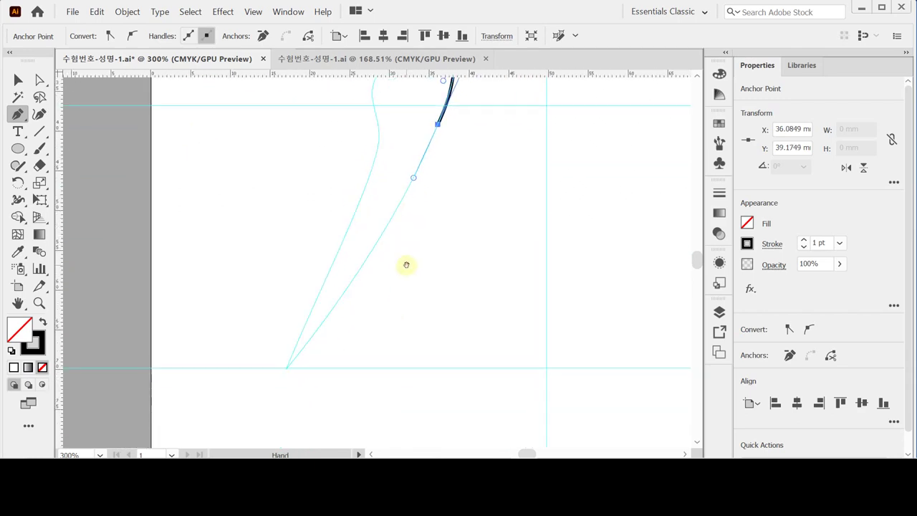
{"action": "key", "text": "ctrl+minus"}
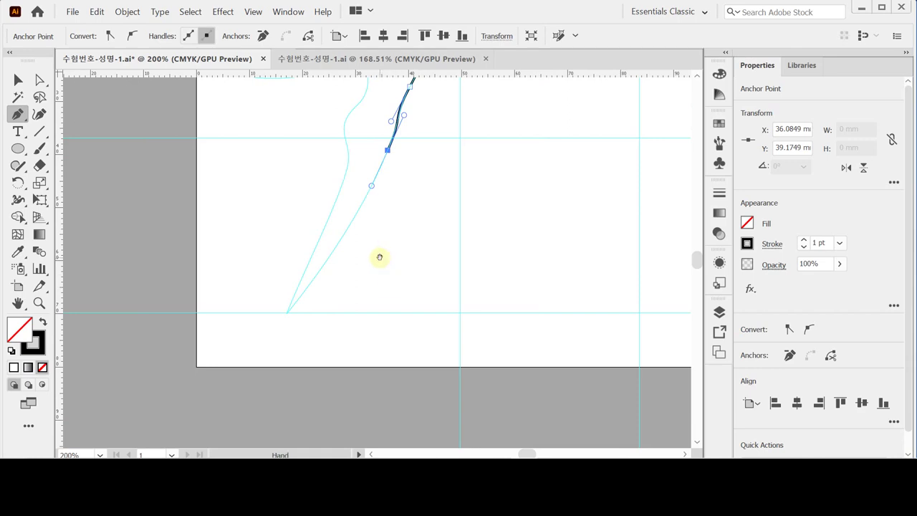
{"action": "left_click_drag", "start_coordinate": [379, 256], "coordinate": [394, 235]}
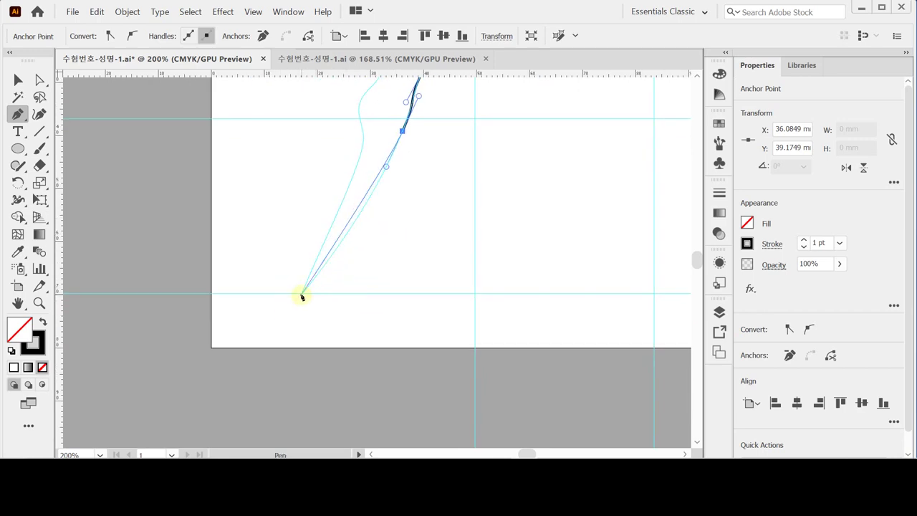
{"action": "mouse_move", "coordinate": [301, 295]}
{"action": "left_mouse_down"}
{"action": "mouse_move", "coordinate": [265, 319]}
{"action": "mouse_move", "coordinate": [259, 344]}
{"action": "left_mouse_up"}
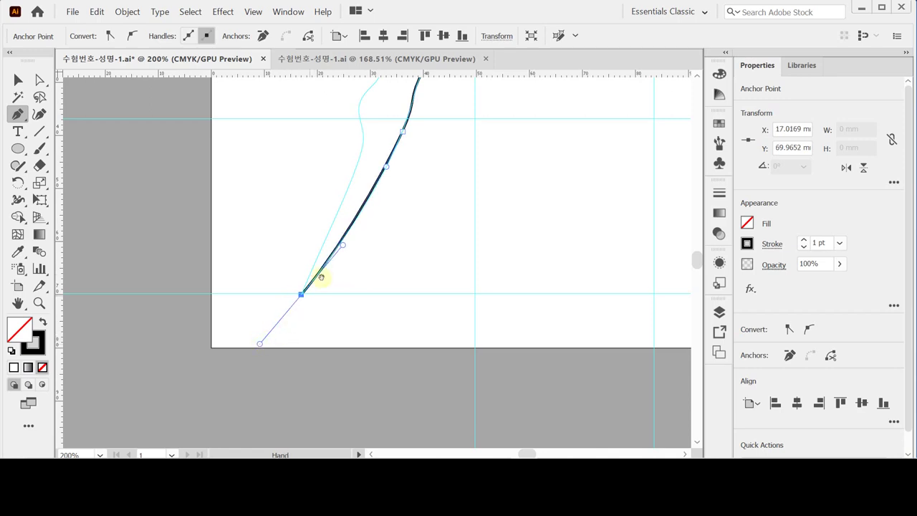
Step: Turn the toe anchor into a corner and trace the front of the leg, hip and waist up towards the chest
{"action": "scroll", "coordinate": [322, 272], "scroll_direction": "up", "scroll_amount": 3}
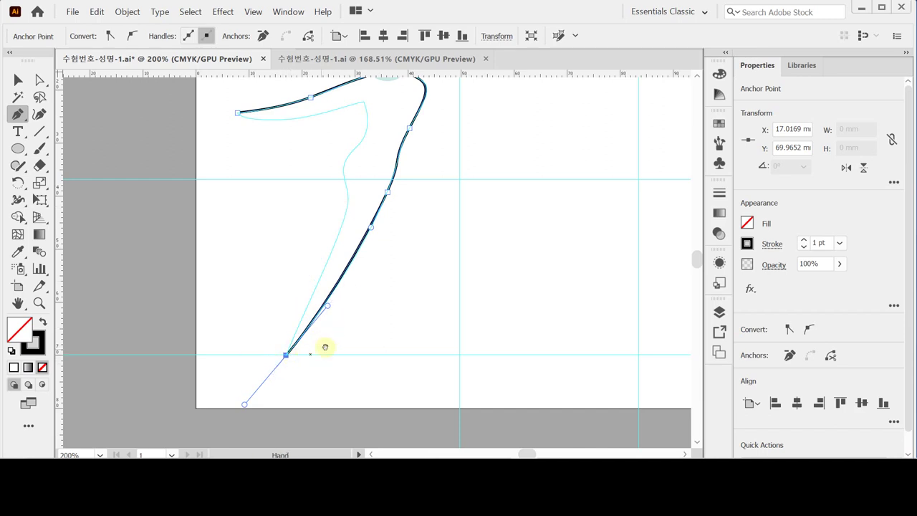
{"action": "left_click_drag", "start_coordinate": [327, 342], "coordinate": [331, 318]}
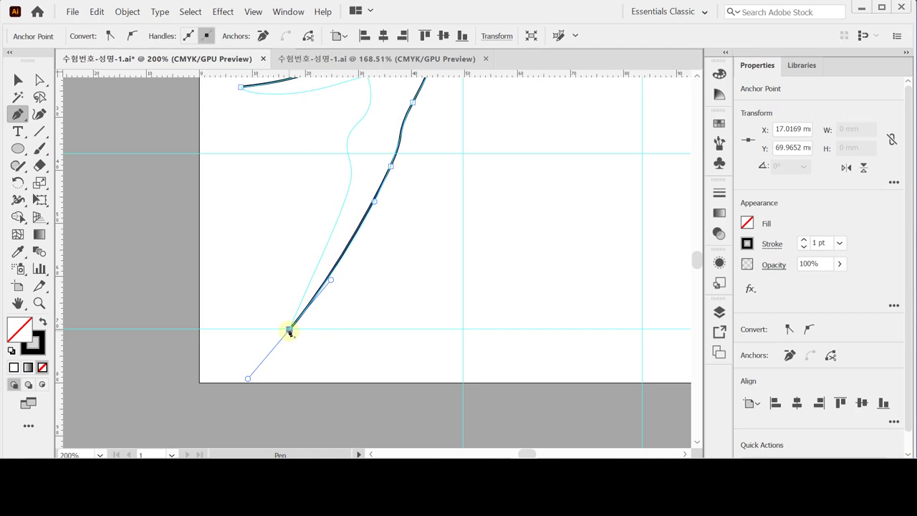
{"action": "left_click_drag", "start_coordinate": [288, 330], "coordinate": [361, 338]}
{"action": "left_click", "coordinate": [288, 330]}
{"action": "left_click_drag", "start_coordinate": [279, 301], "coordinate": [237, 372]}
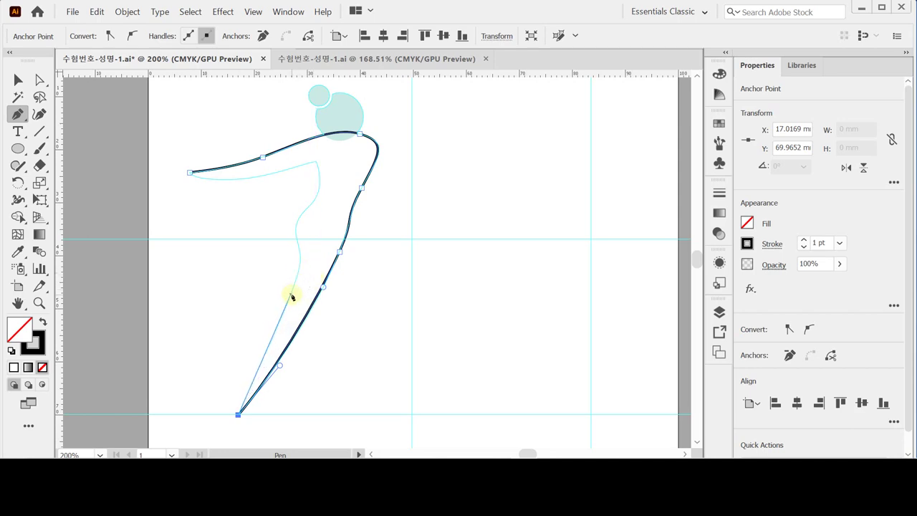
{"action": "left_click", "coordinate": [292, 293], "text": "ctrl"}
{"action": "left_click_drag", "start_coordinate": [290, 294], "coordinate": [336, 179]}
{"action": "left_click", "coordinate": [300, 245]}
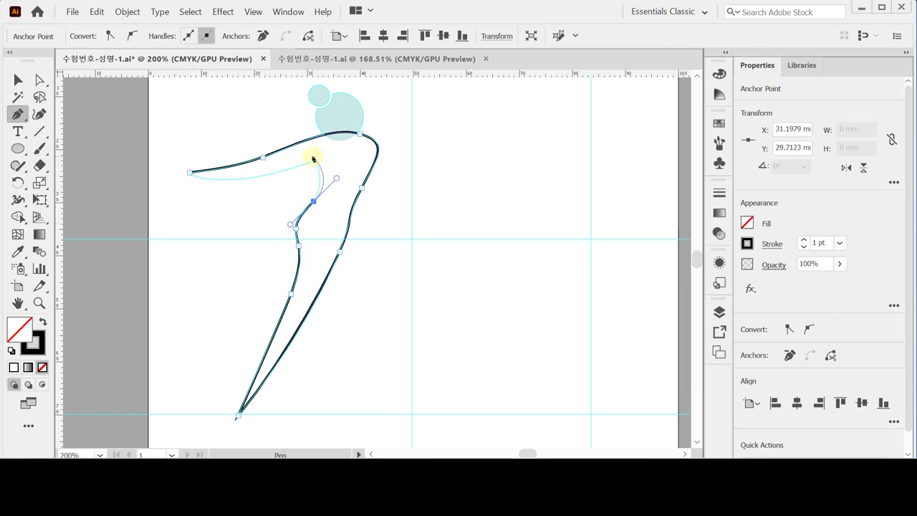
{"action": "left_click", "coordinate": [314, 202]}
Step: Add a corner anchor at the armpit and close the body path along the arm's underside at the hand tip
{"action": "left_click_drag", "start_coordinate": [317, 164], "coordinate": [306, 144]}
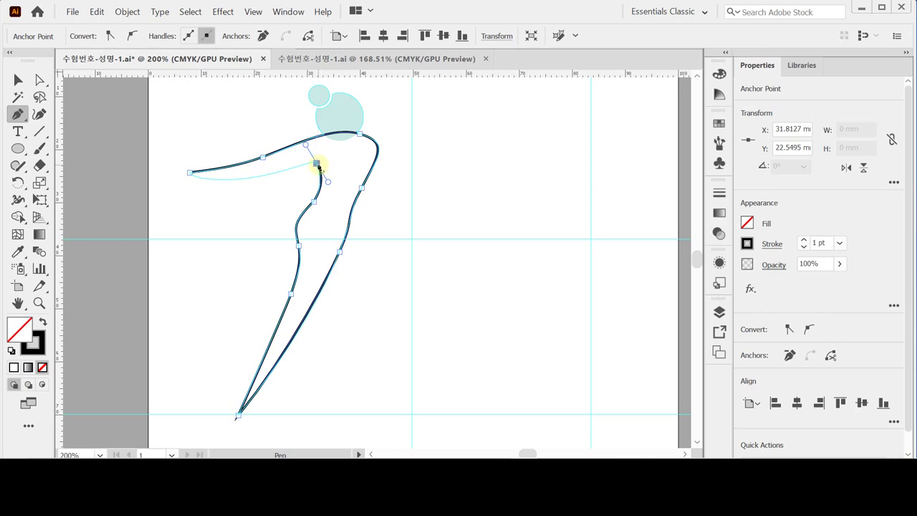
{"action": "left_click", "coordinate": [317, 164]}
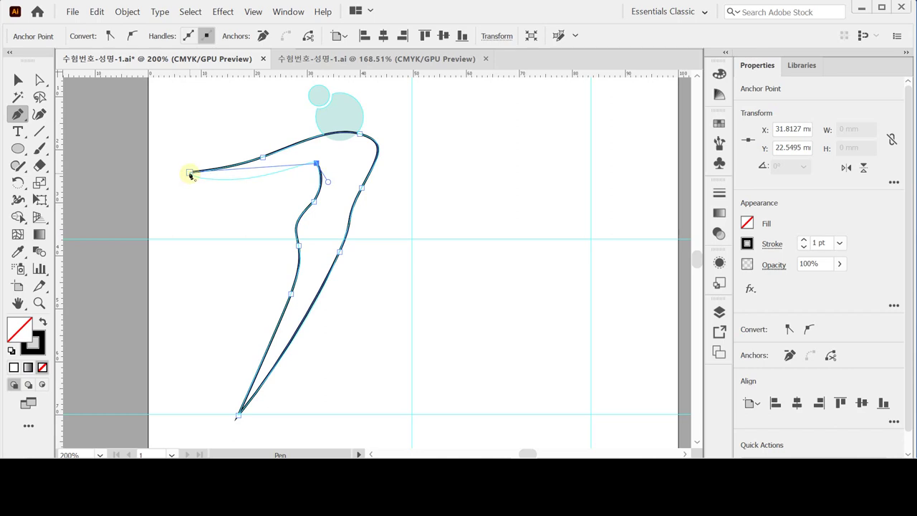
{"action": "left_click_drag", "start_coordinate": [190, 174], "coordinate": [152, 159]}
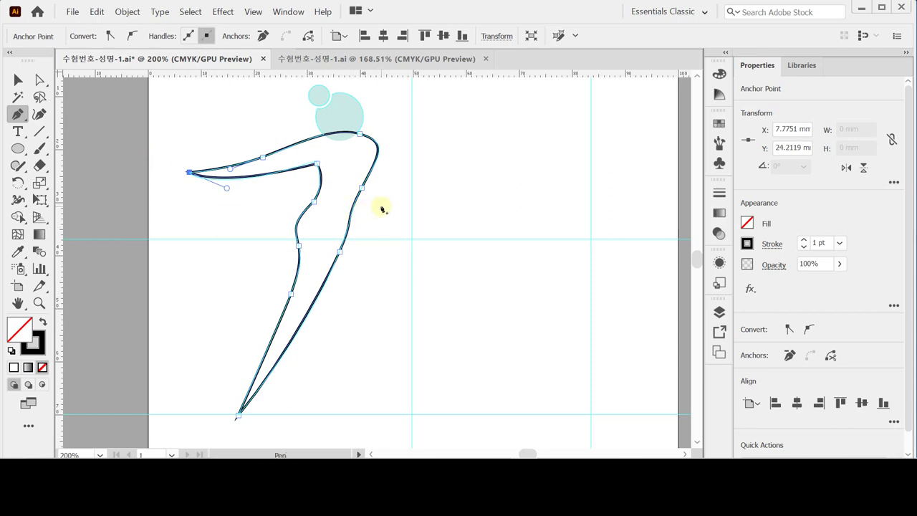
Step: Check the anchor on the back and adjust the armpit anchor's handle to refine the chest curve against the outline
{"action": "key", "text": "ctrl"}
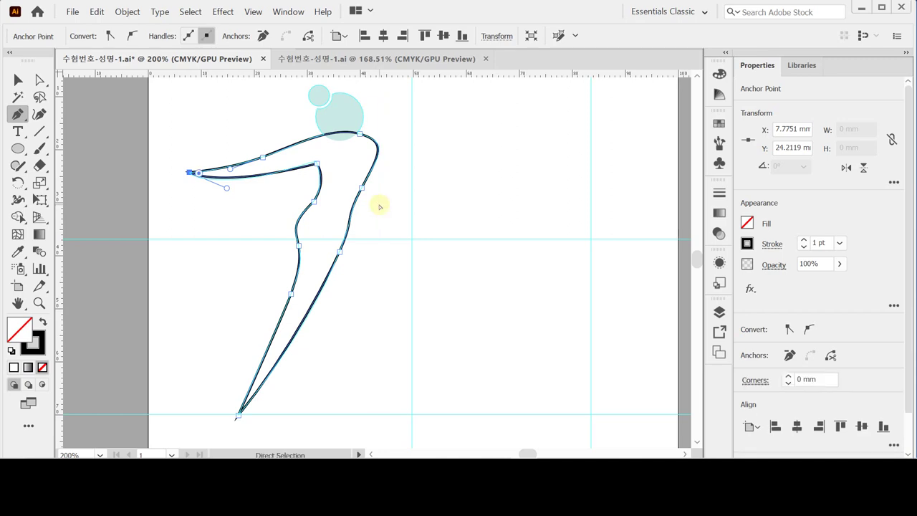
{"action": "left_click", "coordinate": [361, 188], "text": "ctrl"}
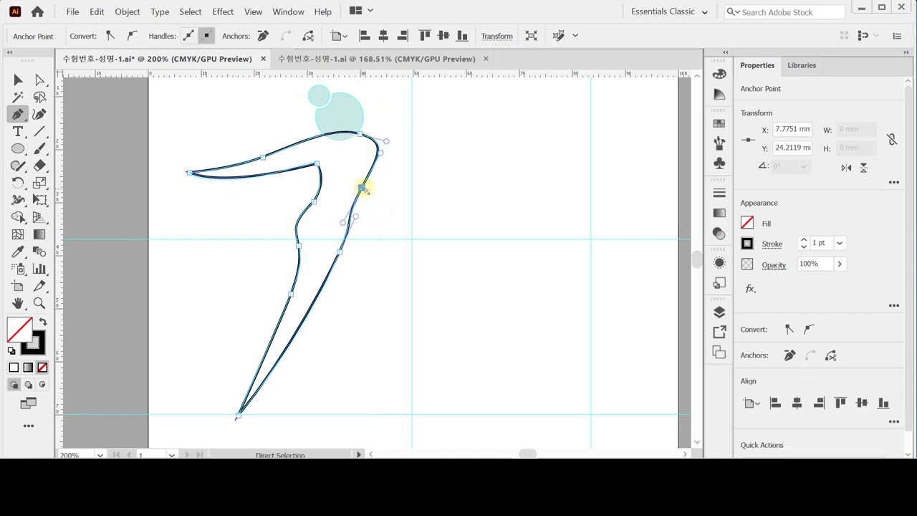
{"action": "left_click_drag", "start_coordinate": [362, 188], "coordinate": [363, 190]}
{"action": "left_click", "coordinate": [313, 162], "text": "ctrl"}
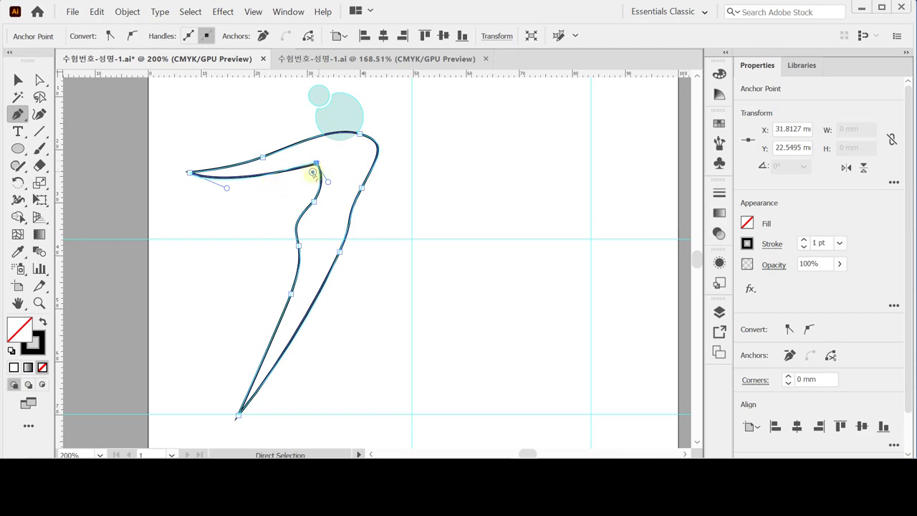
{"action": "left_click_drag", "start_coordinate": [327, 181], "coordinate": [329, 179]}
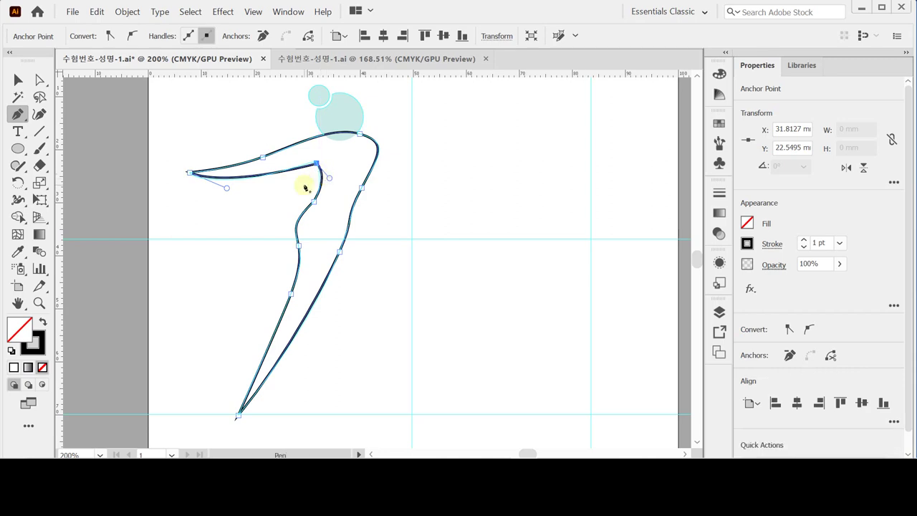
Step: Fill the body with the head's pale mint colour and unite the body, head and bun with Pathfinder
{"action": "key", "text": "i"}
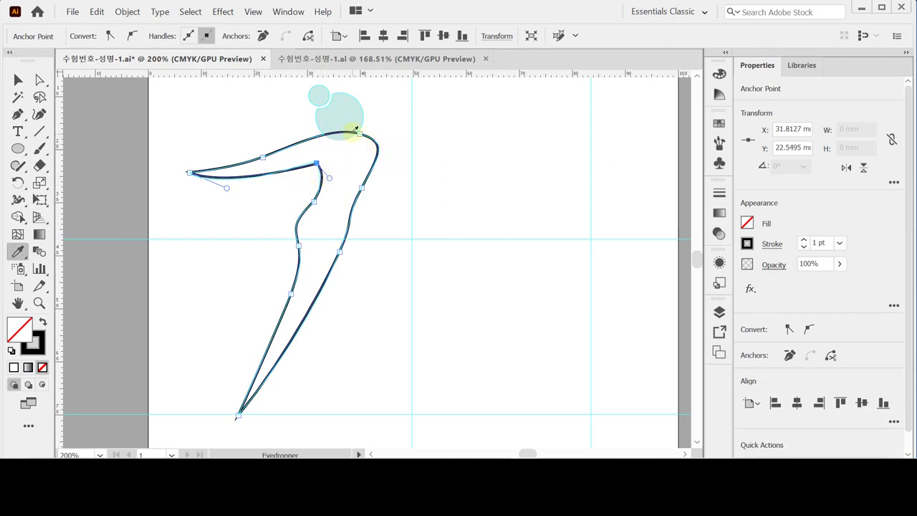
{"action": "left_click", "coordinate": [349, 113]}
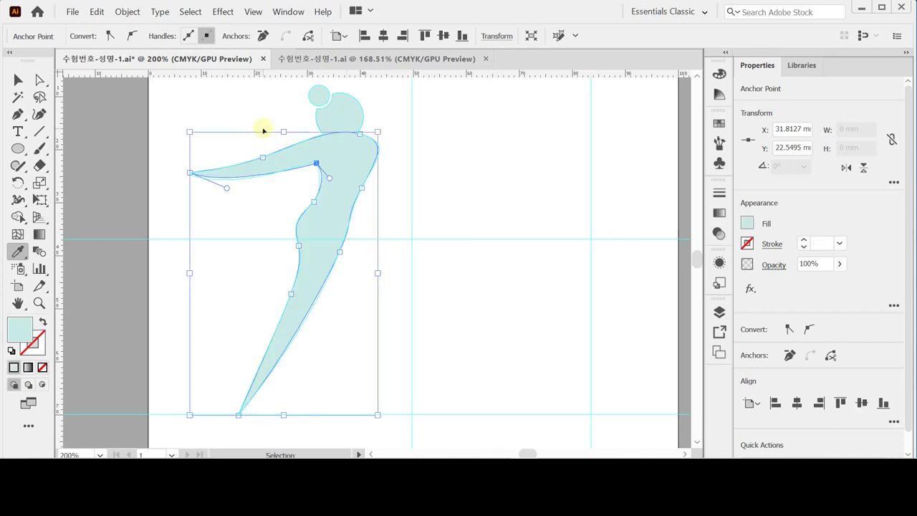
{"action": "key", "text": "ctrl+a"}
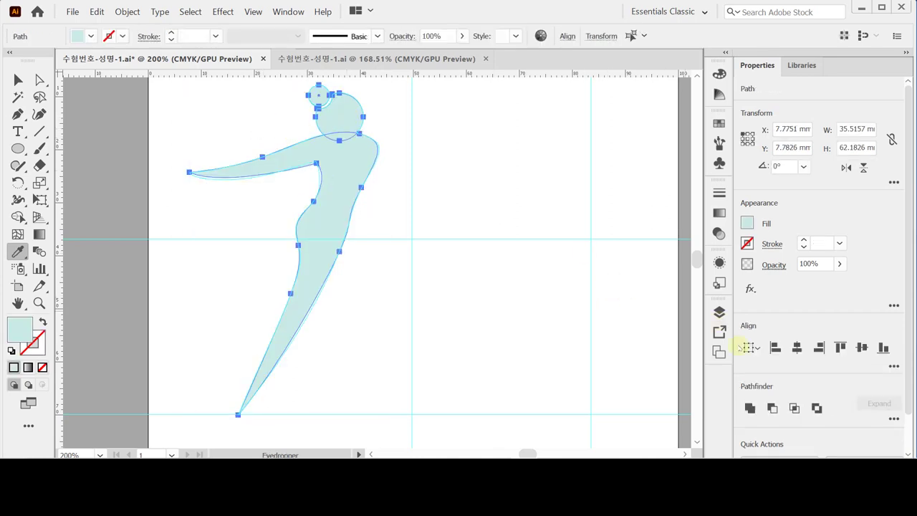
{"action": "left_click", "coordinate": [748, 408]}
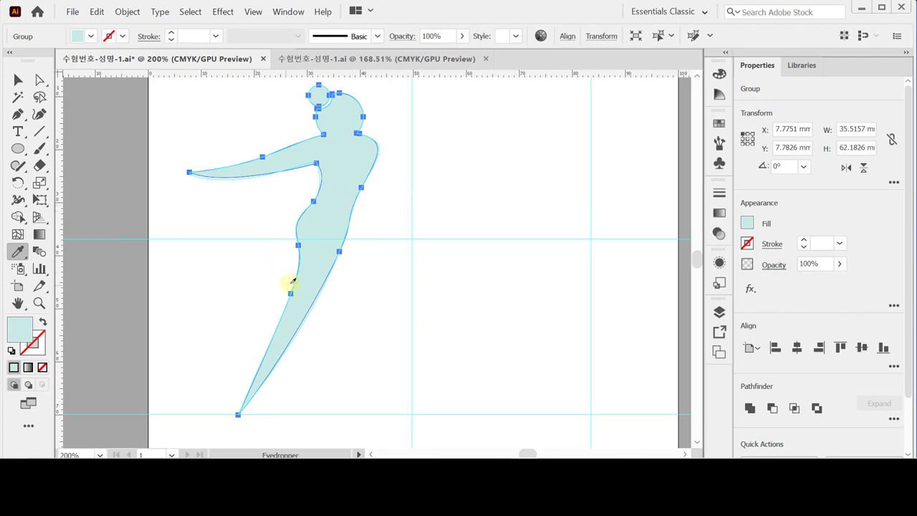
{"action": "left_click", "coordinate": [18, 182]}
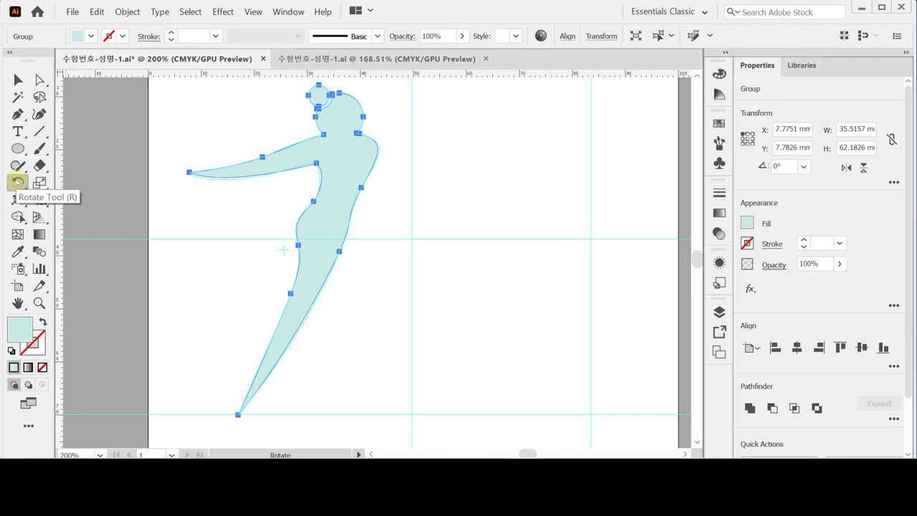
{"action": "double_click", "coordinate": [18, 181]}
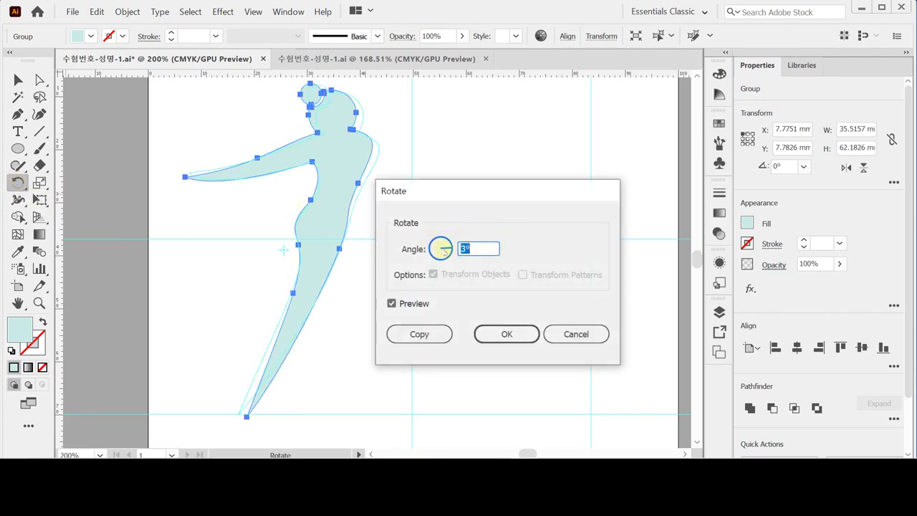
{"action": "mouse_move", "coordinate": [445, 249]}
{"action": "left_mouse_down"}
{"action": "mouse_move", "coordinate": [434, 251]}
{"action": "mouse_move", "coordinate": [445, 248]}
{"action": "mouse_move", "coordinate": [438, 242]}
{"action": "left_mouse_up"}
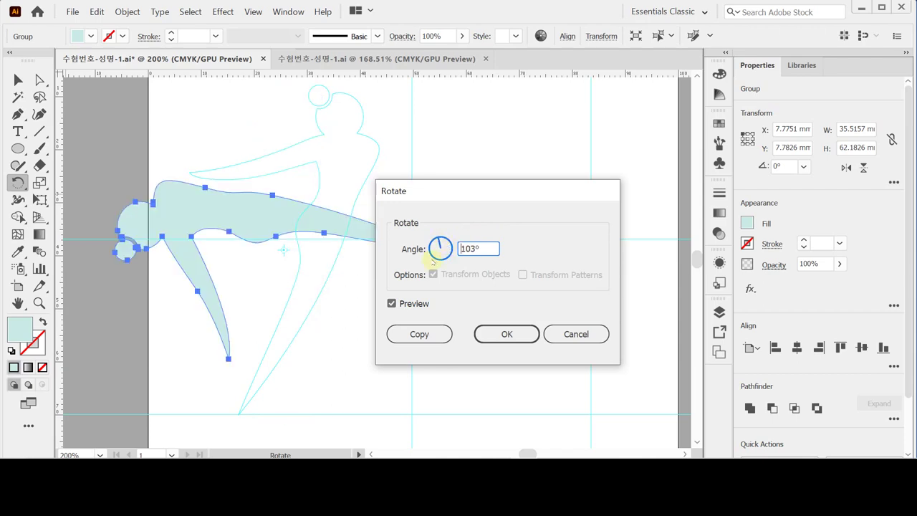
{"action": "key", "text": "Return"}
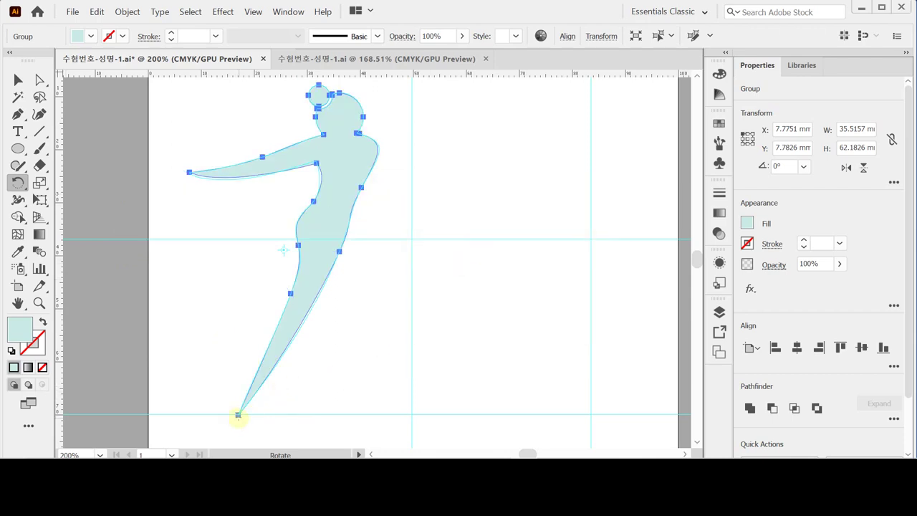
Step: Create a copy of the figure rotated -5° about its toe tip, then repeat the transformation to add a third figure
{"action": "key", "text": "ctrl+minus"}
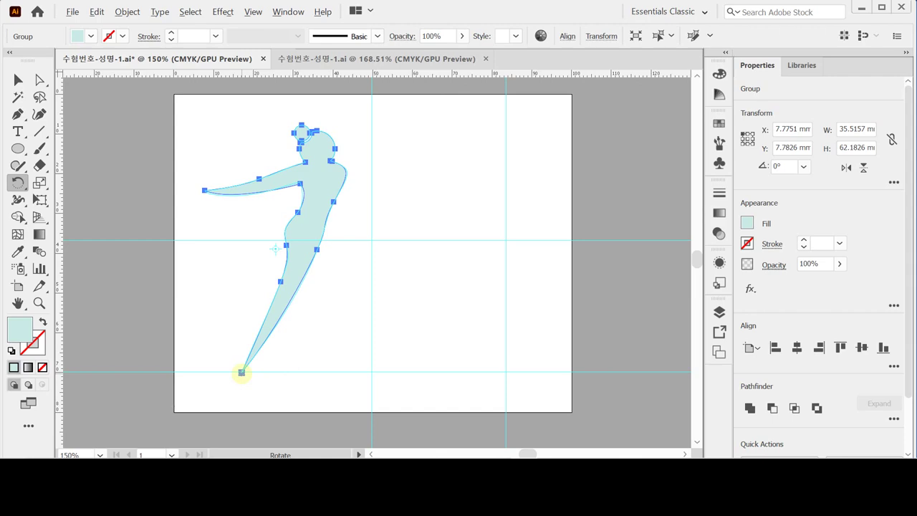
{"action": "left_click", "coordinate": [241, 373], "text": "alt"}
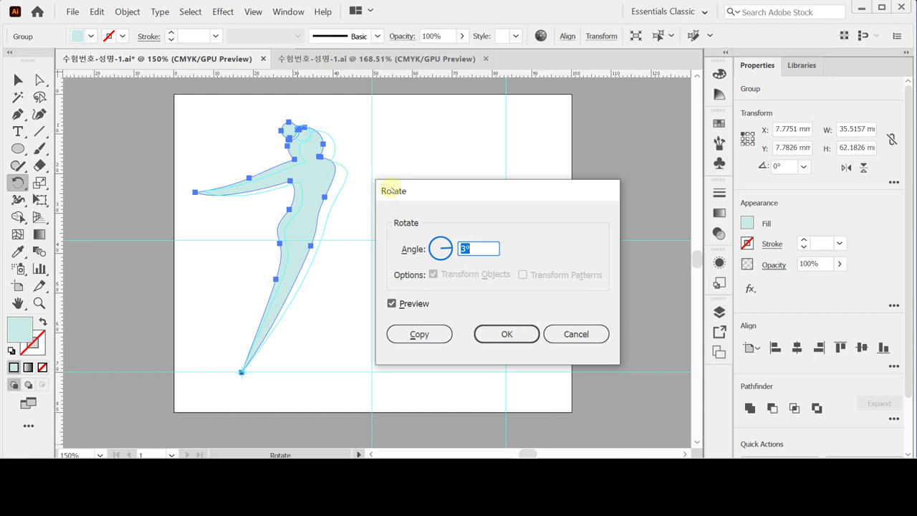
{"action": "type", "text": "-5"}
{"action": "left_click", "coordinate": [392, 191]}
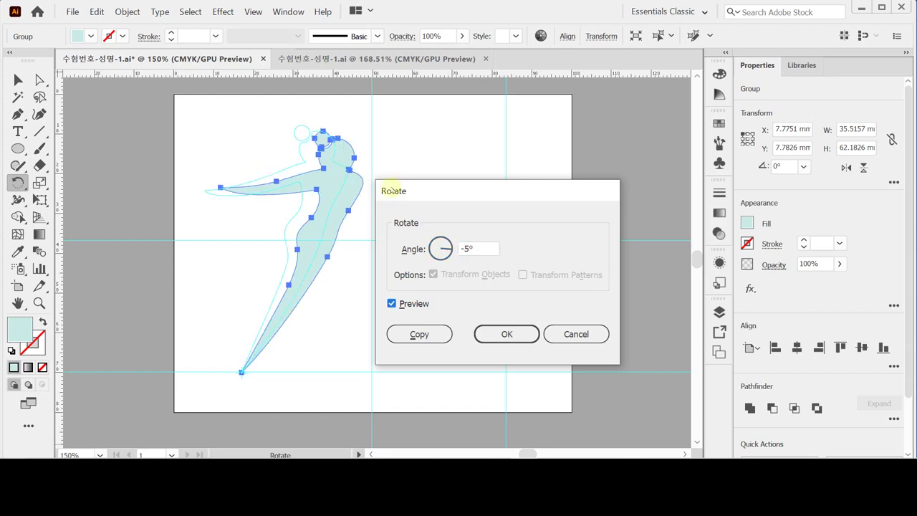
{"action": "left_click", "coordinate": [410, 335]}
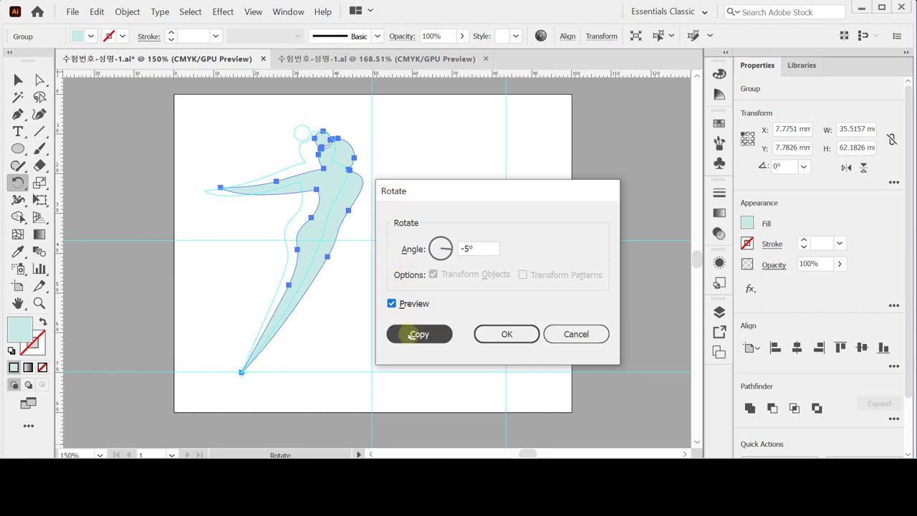
{"action": "left_click", "coordinate": [411, 332]}
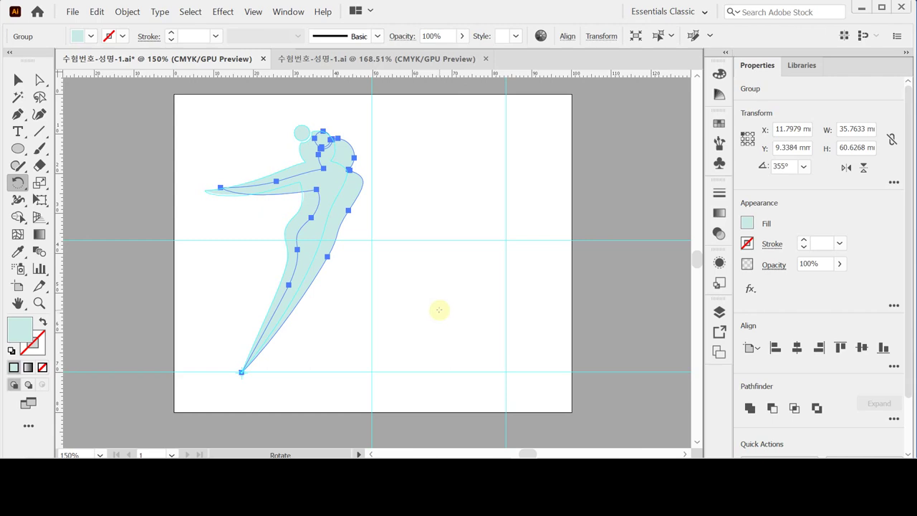
{"action": "key", "text": "ctrl"}
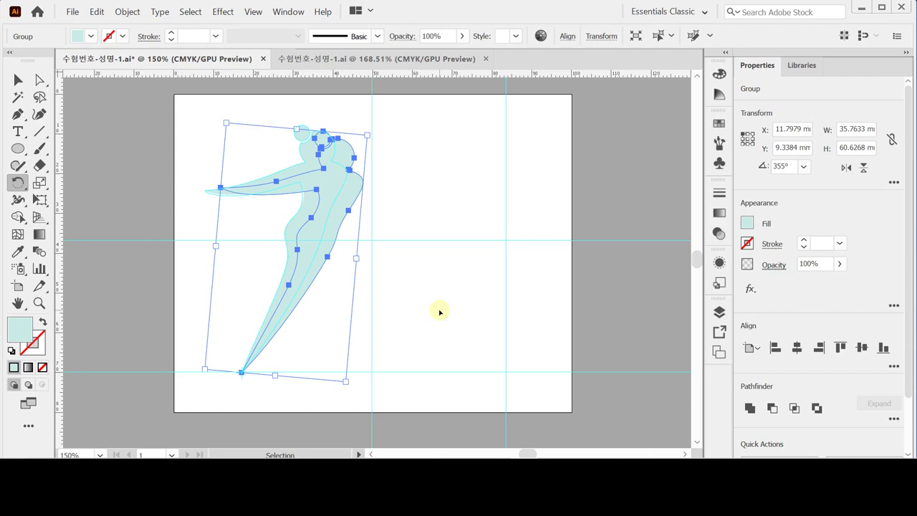
{"action": "key", "text": "ctrl+d"}
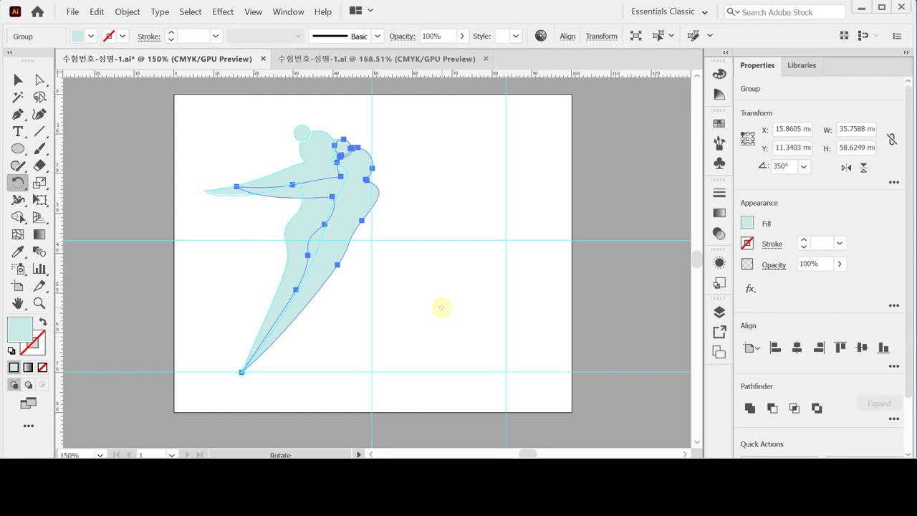
Step: Fill the frontmost figure with dark green using C 100, M 0, Y 60 and some added black
{"action": "left_click", "coordinate": [747, 226]}
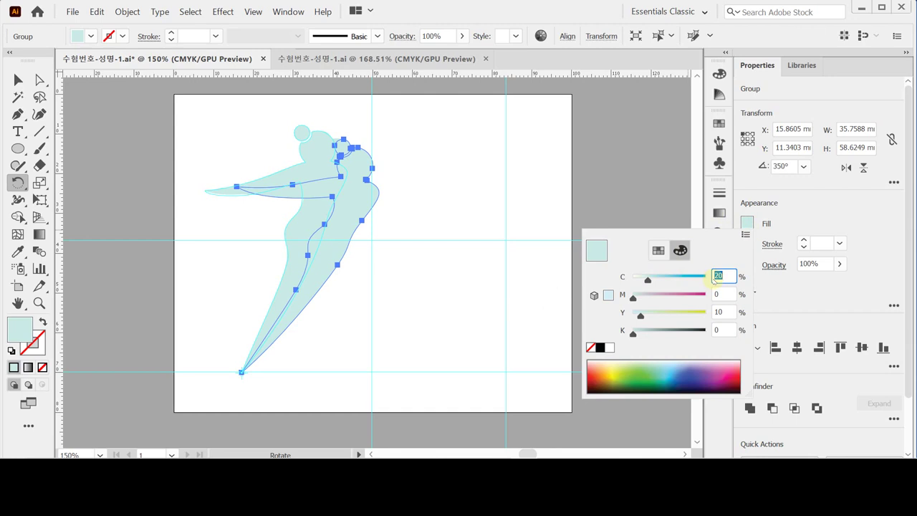
{"action": "type", "text": "100"}
{"action": "key", "text": "Tab"}
{"action": "key", "text": "Tab"}
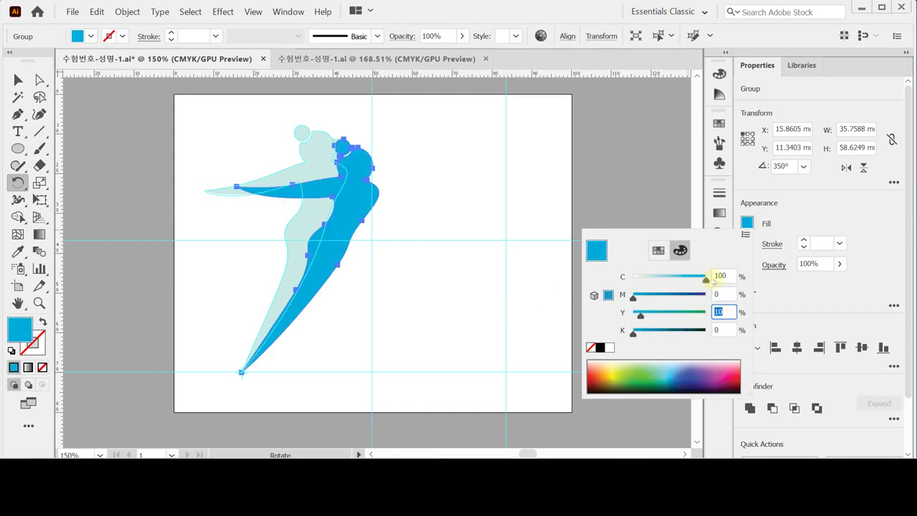
{"action": "type", "text": "60"}
{"action": "key", "text": "Tab"}
{"action": "type", "text": "10"}
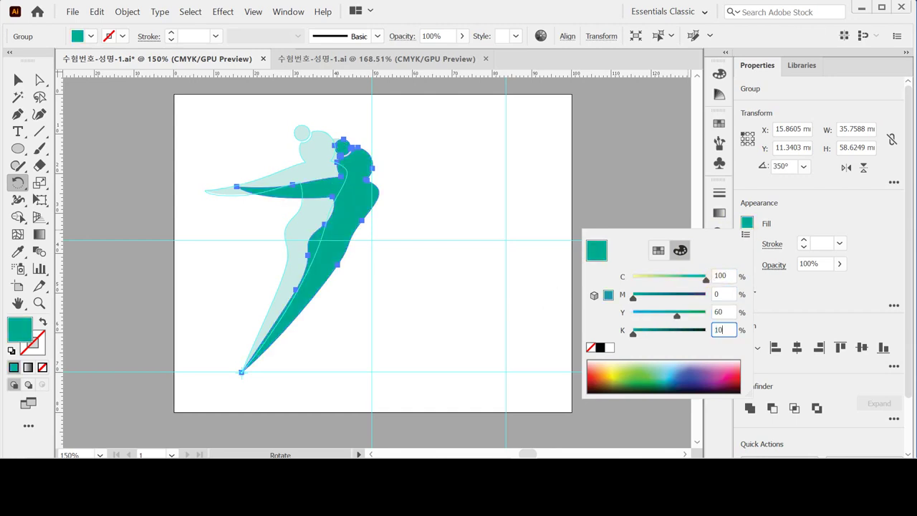
{"action": "key", "text": "BackSpace"}
{"action": "type", "text": "0"}
{"action": "key", "text": "Return"}
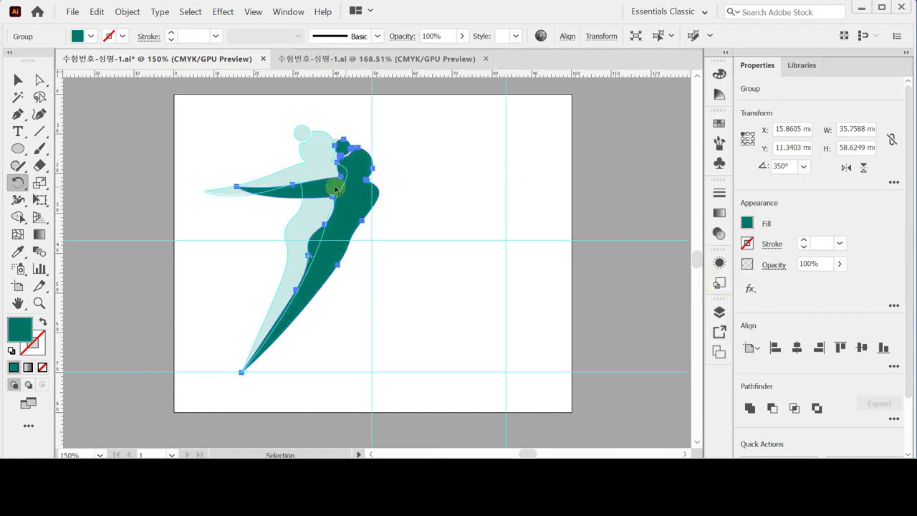
Step: Fill the middle figure with C 40, M 0, Y 20, K 20 and deselect everything
{"action": "left_click", "coordinate": [327, 153], "text": "ctrl"}
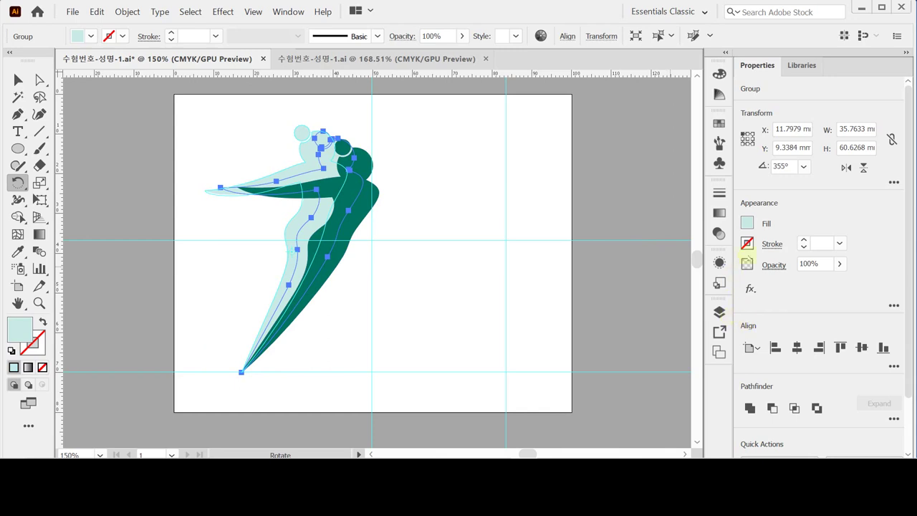
{"action": "left_click", "coordinate": [746, 223]}
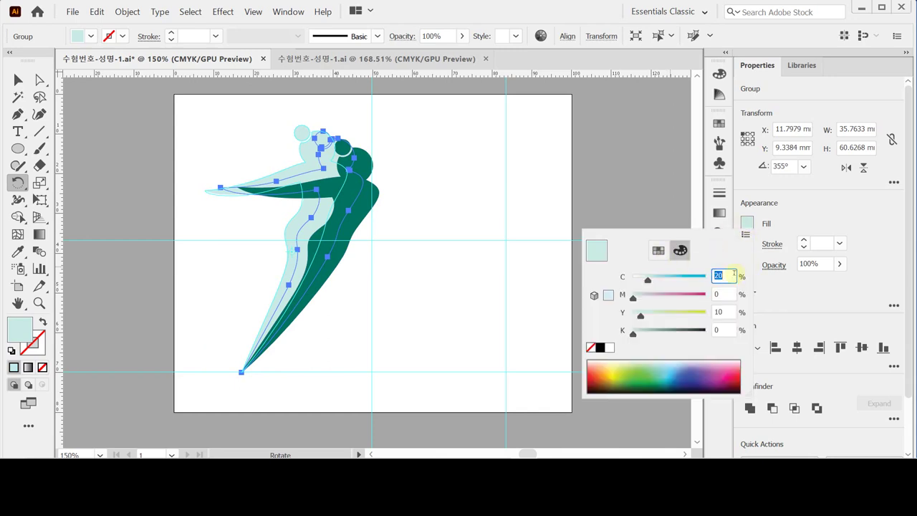
{"action": "type", "text": "40"}
{"action": "key", "text": "Tab"}
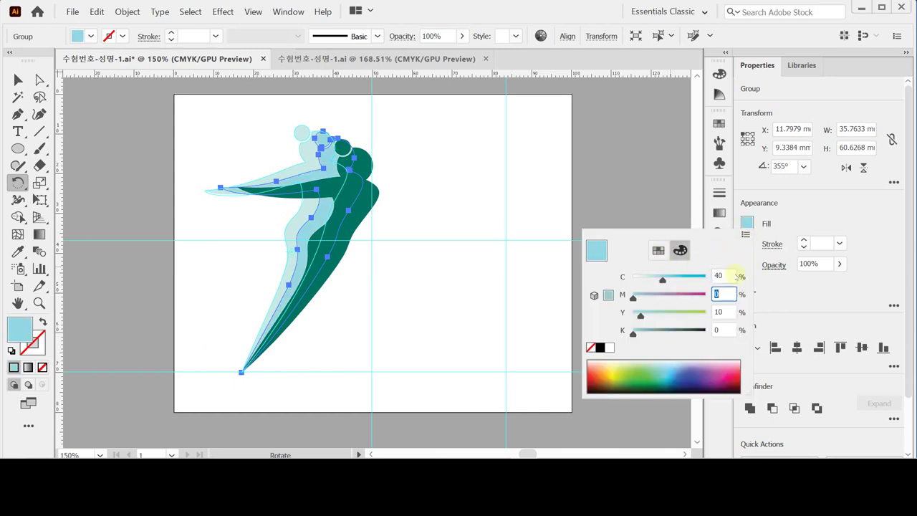
{"action": "key", "text": "Tab"}
{"action": "type", "text": "20"}
{"action": "key", "text": "Tab"}
{"action": "type", "text": "20"}
{"action": "key", "text": "Return"}
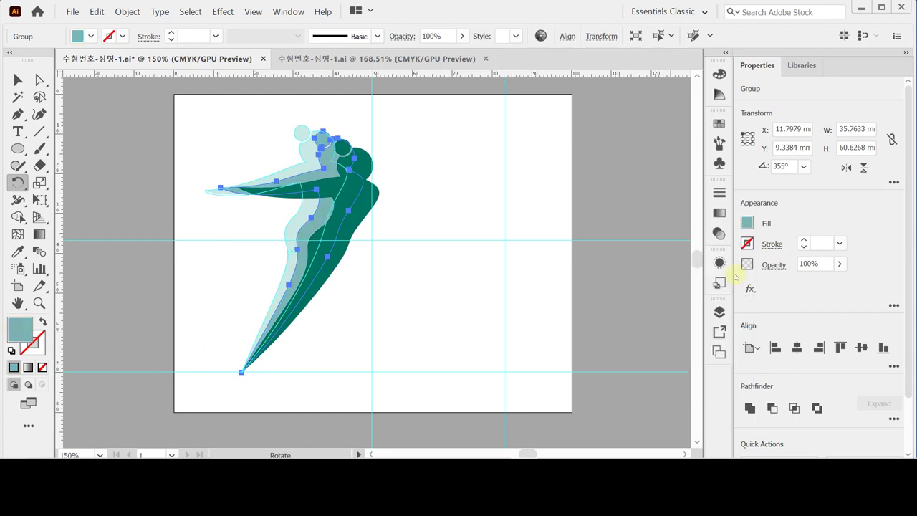
{"action": "key", "text": "ctrl+shift+a"}
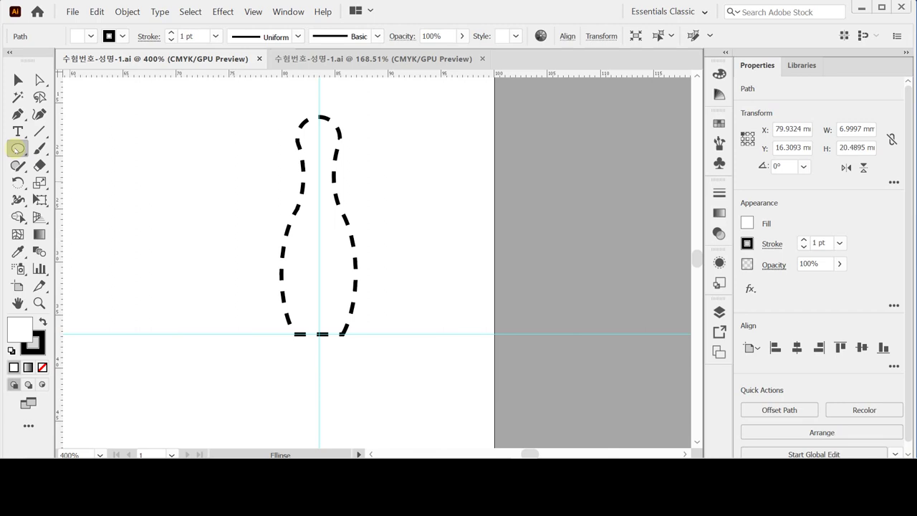
Step: Convert the dashed bowling pin outline into a guide and create a 4 × 4 mm circle near the pin's head
{"action": "key", "text": "ctrl+5"}
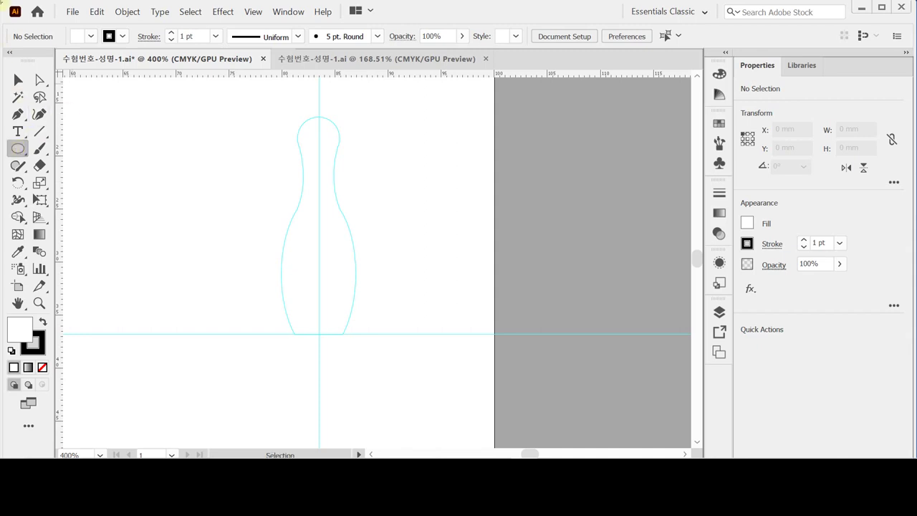
{"action": "left_click", "coordinate": [294, 117]}
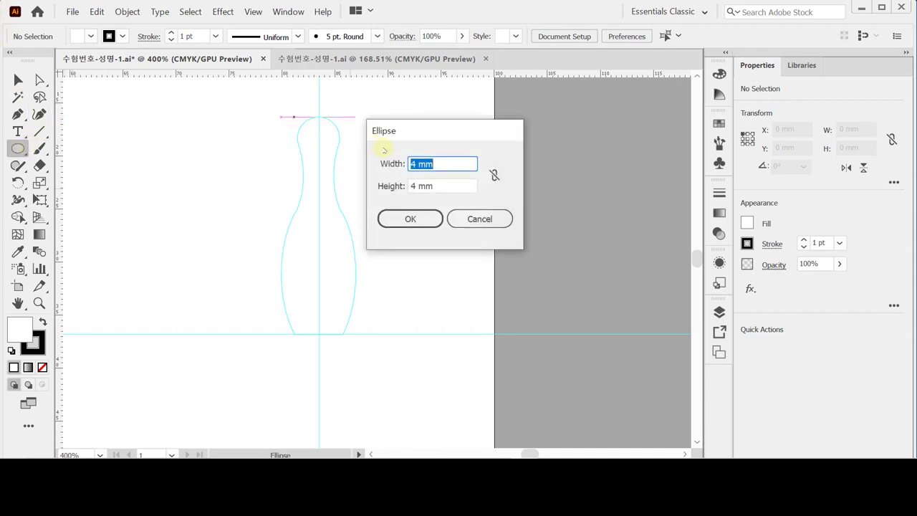
{"action": "left_click", "coordinate": [408, 219]}
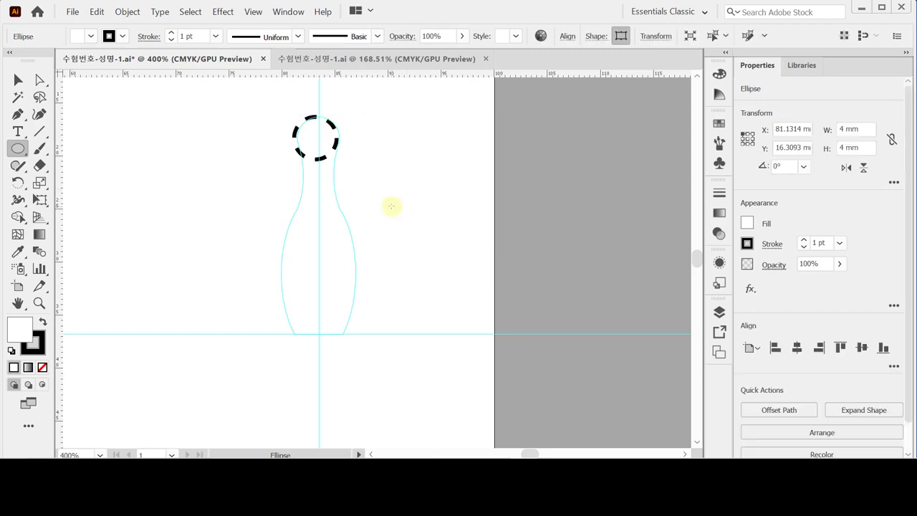
Step: Give the circle the default white fill and solid black stroke, and move it over the pin's head, centred on the vertical guide
{"action": "key", "text": "Right"}
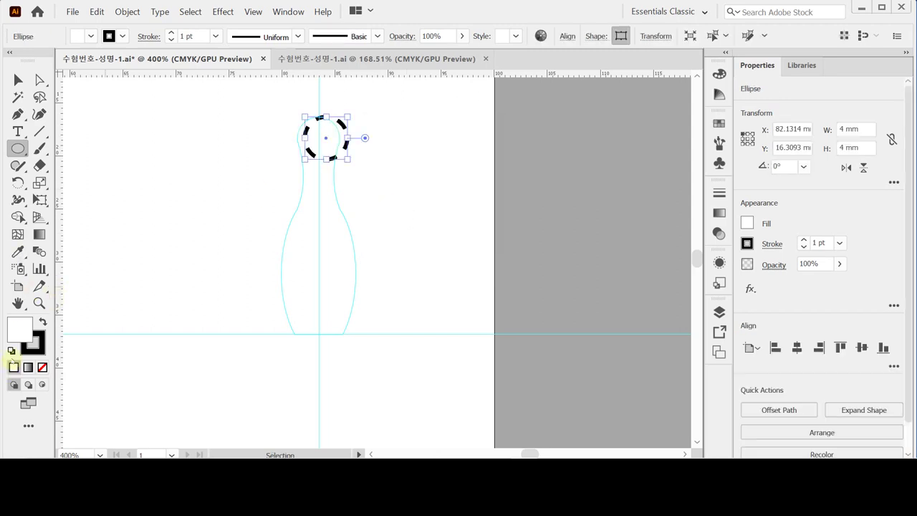
{"action": "left_click", "coordinate": [11, 349]}
{"action": "left_click_drag", "start_coordinate": [327, 136], "coordinate": [324, 135]}
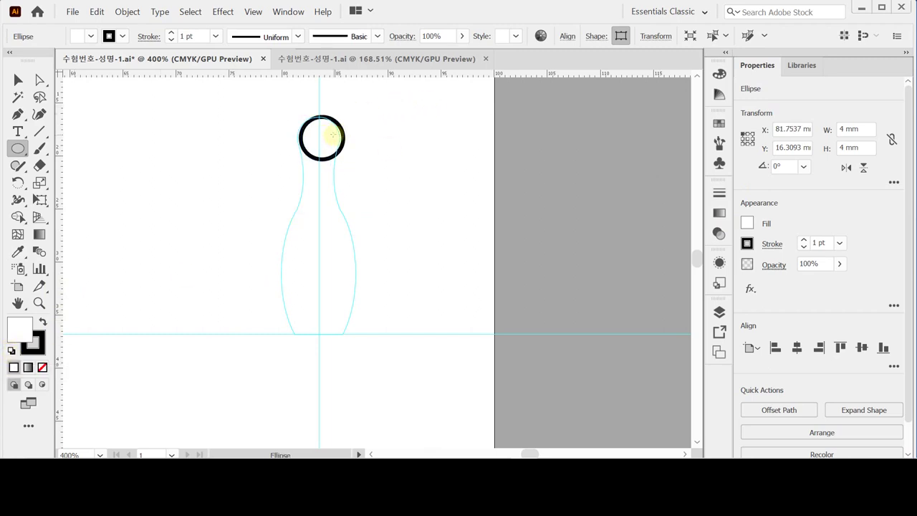
{"action": "left_click", "coordinate": [328, 136], "text": "ctrl"}
{"action": "left_click_drag", "start_coordinate": [334, 136], "coordinate": [332, 135]}
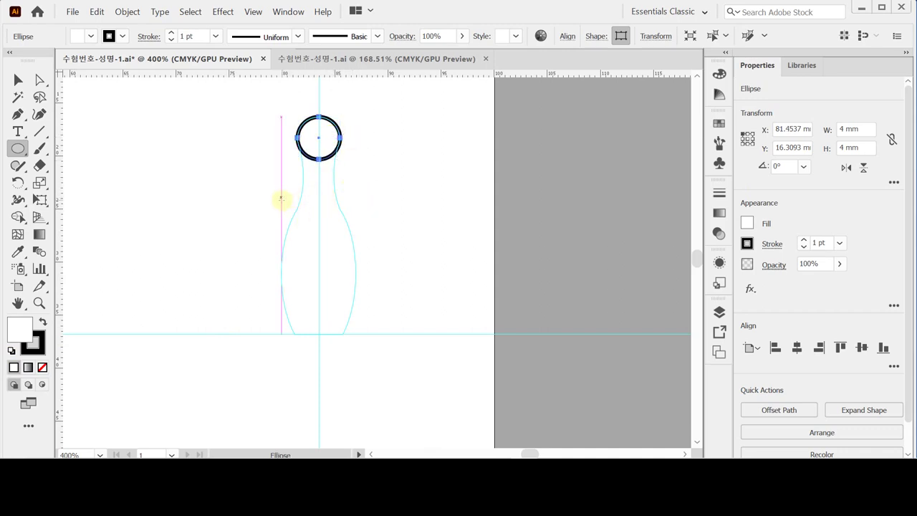
Step: Create a 7 × 15 mm ellipse for the pin's body, starting from the left extent of the pin outline
{"action": "left_click", "coordinate": [281, 201]}
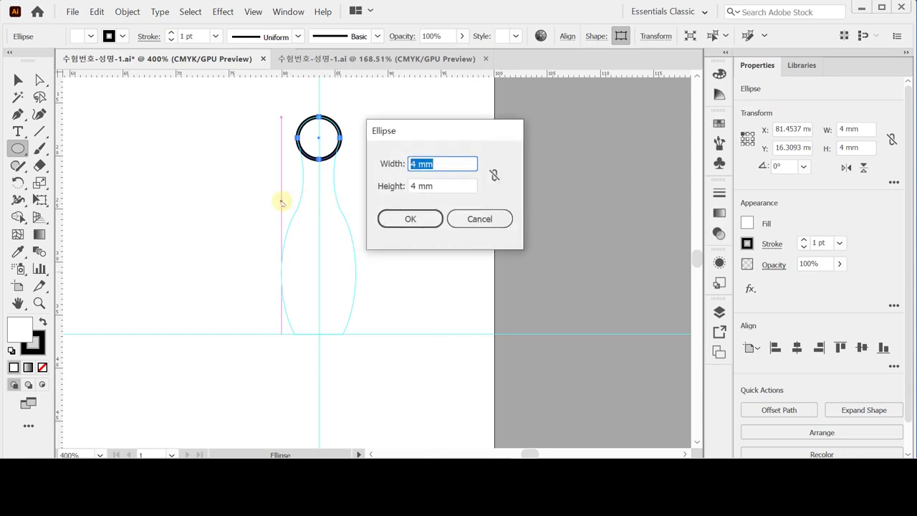
{"action": "type", "text": "7"}
{"action": "key", "text": "Tab"}
{"action": "type", "text": "15"}
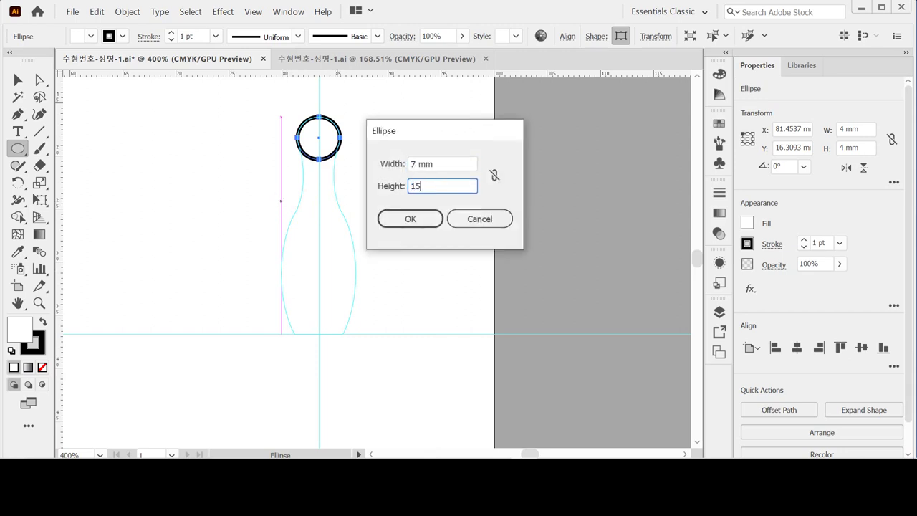
{"action": "key", "text": "Return"}
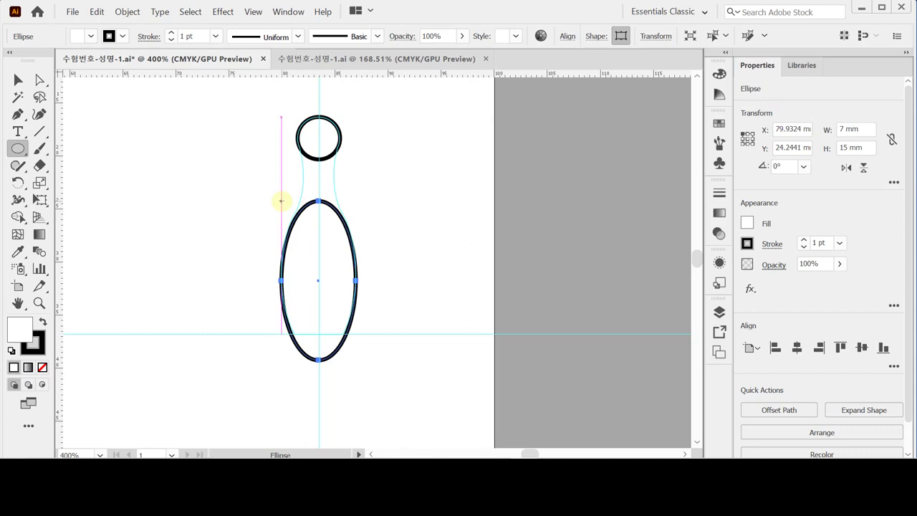
Step: Nudge the body ellipse up about 0.9 mm to match the curve of the pin outline guide
{"action": "key", "text": "Up"}
{"action": "key", "text": "Up"}
{"action": "key", "text": "Up"}
{"action": "key", "text": "Up"}
{"action": "key", "text": "Up"}
{"action": "key", "text": "Up"}
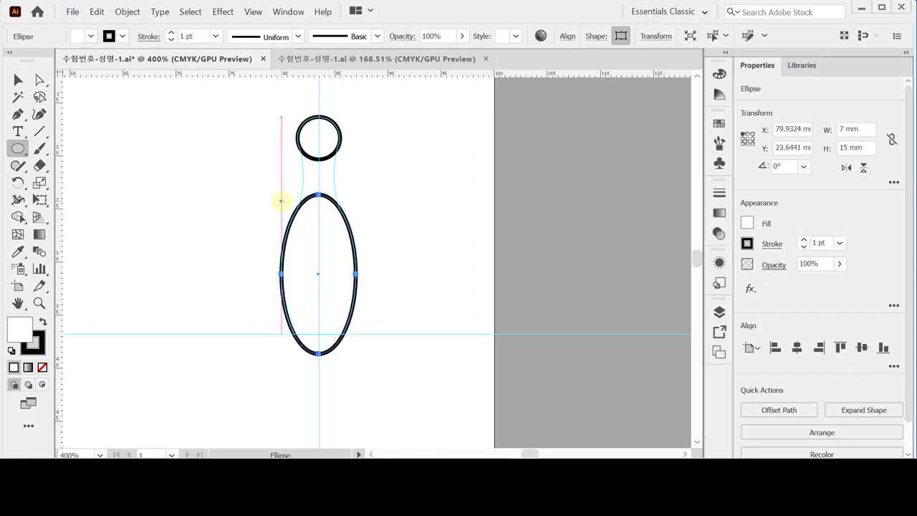
{"action": "key", "text": "Up"}
{"action": "key", "text": "Up"}
{"action": "key", "text": "Up"}
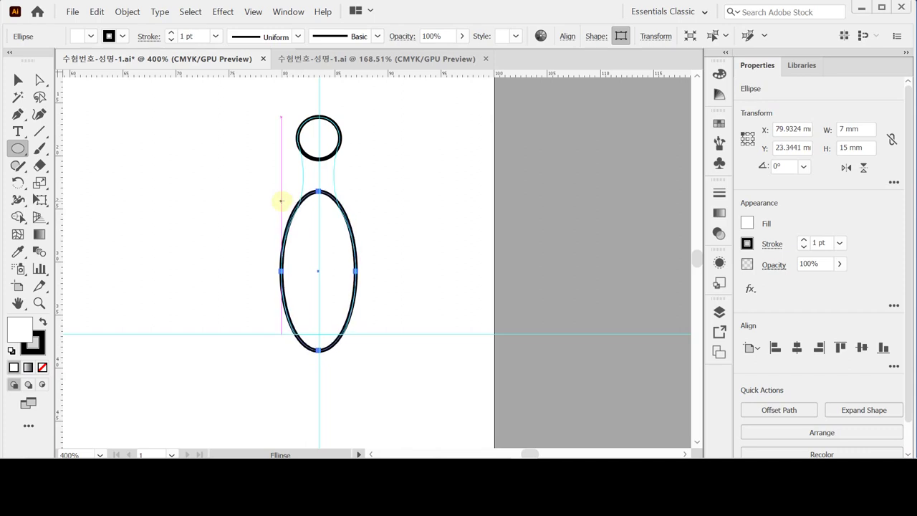
Step: Align the circle and the ellipse on their horizontal centres, and leave only the circle selected
{"action": "mouse_move", "coordinate": [207, 59]}
{"action": "left_mouse_down"}
{"action": "mouse_move", "coordinate": [344, 238]}
{"action": "mouse_move", "coordinate": [207, 58]}
{"action": "left_mouse_up"}
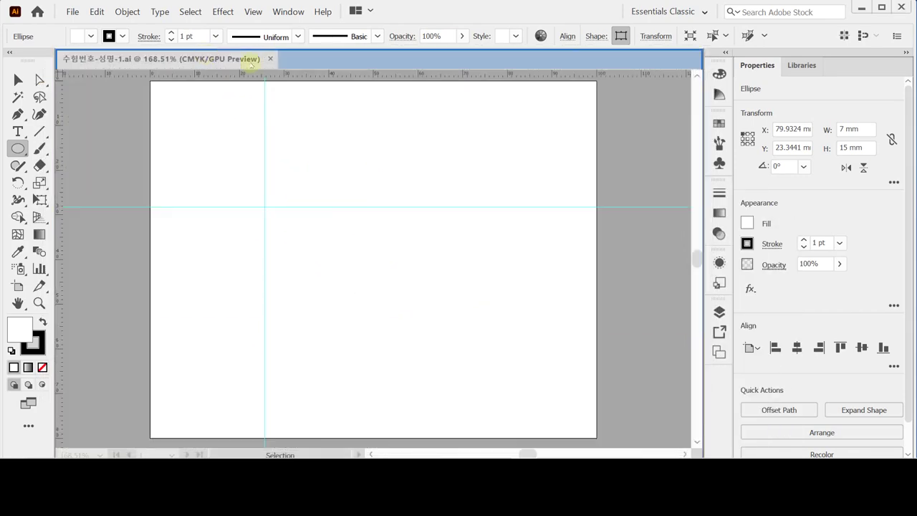
{"action": "key", "text": "ctrl+a"}
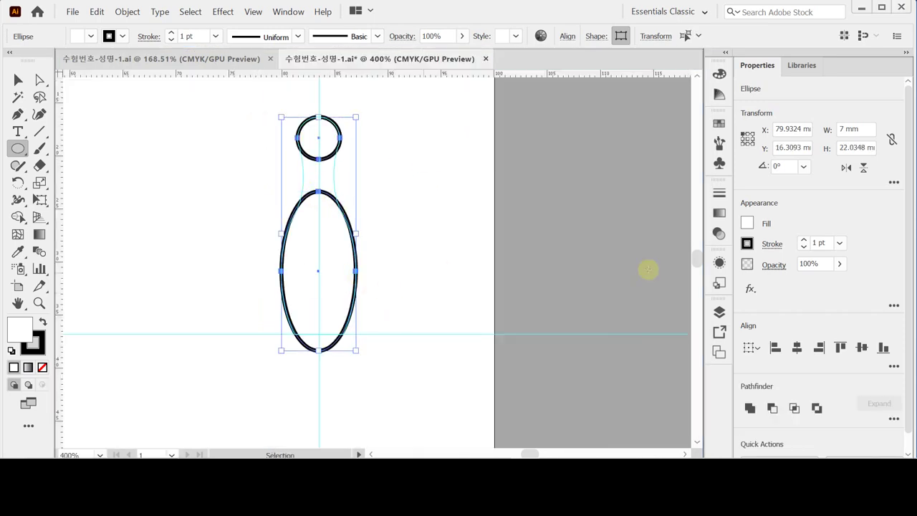
{"action": "left_click", "coordinate": [796, 347]}
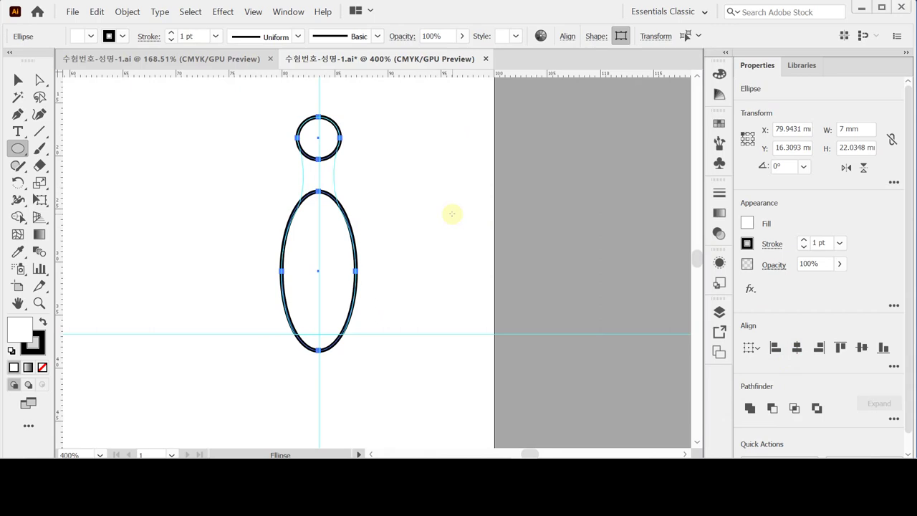
{"action": "left_click", "coordinate": [420, 179], "text": "ctrl"}
{"action": "left_click", "coordinate": [316, 138], "text": "ctrl"}
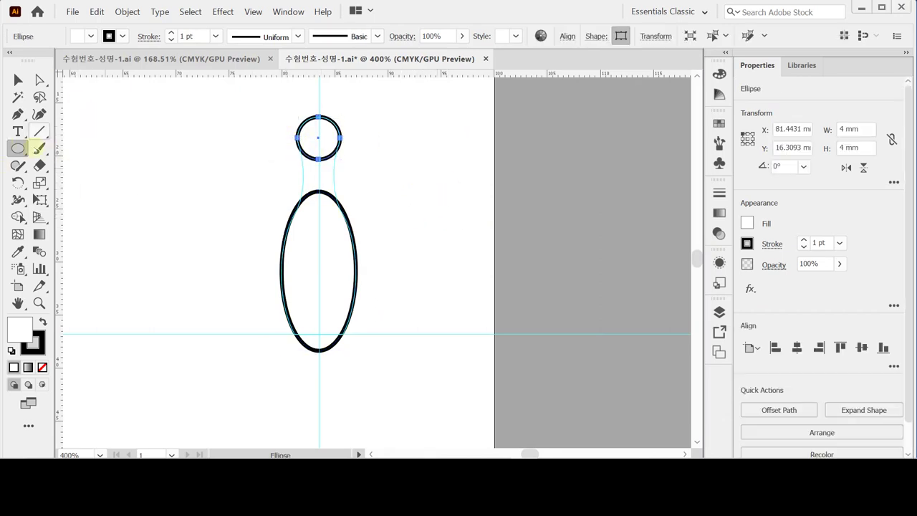
Step: Detach the shape tools as a floating palette and create a 4 × 8 mm neck rectangle from the circle's left anchor point
{"action": "left_click", "coordinate": [15, 147]}
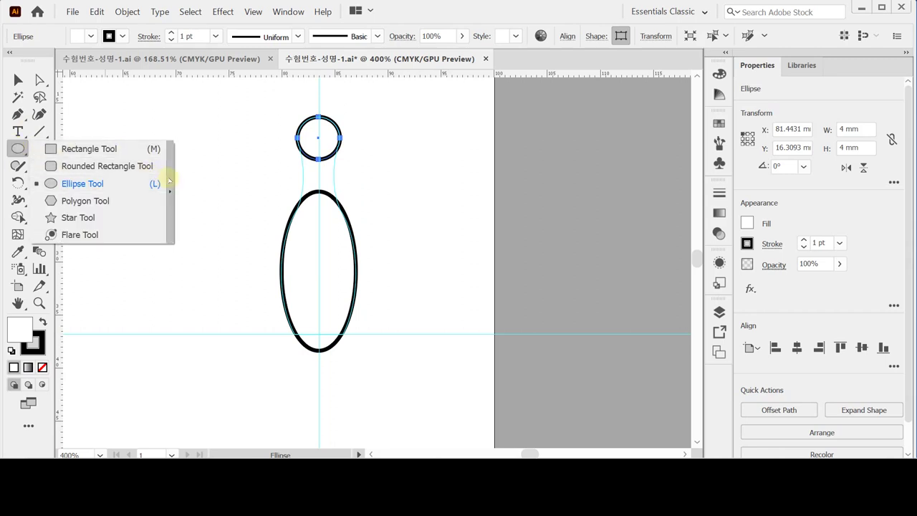
{"action": "left_click", "coordinate": [170, 186]}
{"action": "left_click_drag", "start_coordinate": [91, 163], "coordinate": [144, 116]}
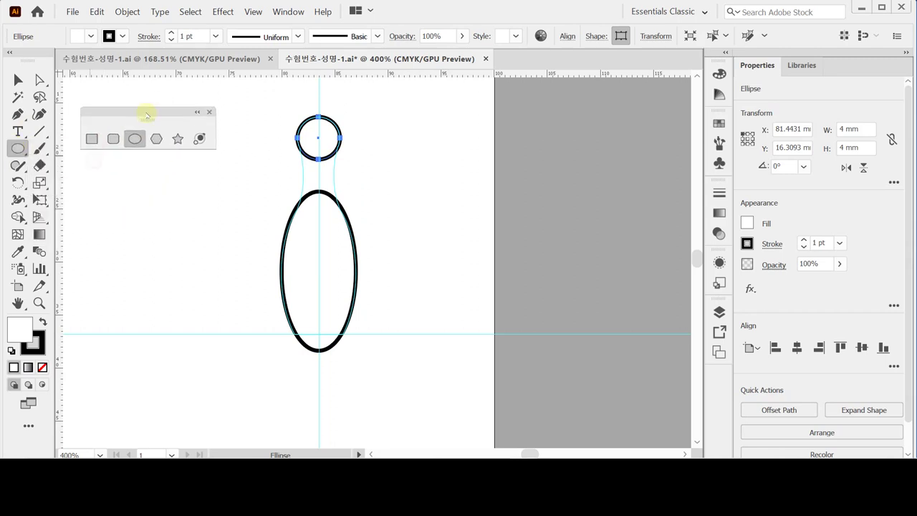
{"action": "left_click", "coordinate": [90, 139]}
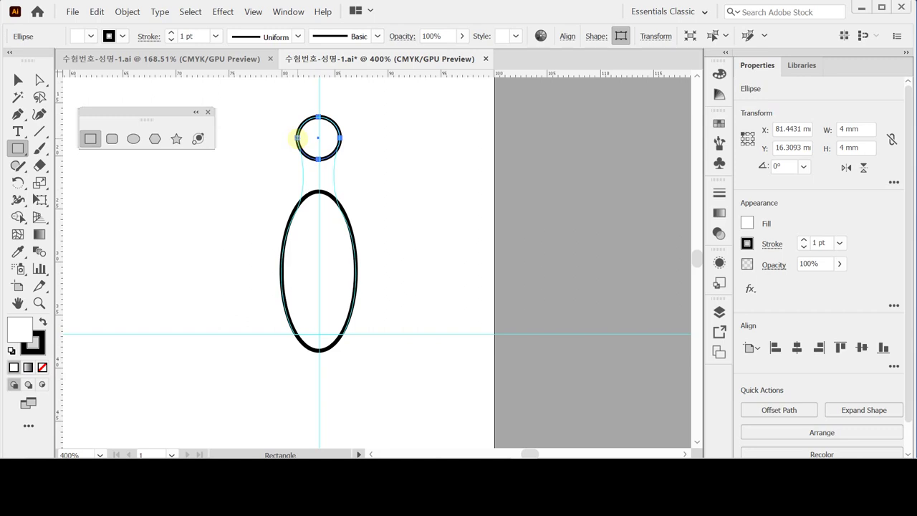
{"action": "left_click", "coordinate": [297, 138]}
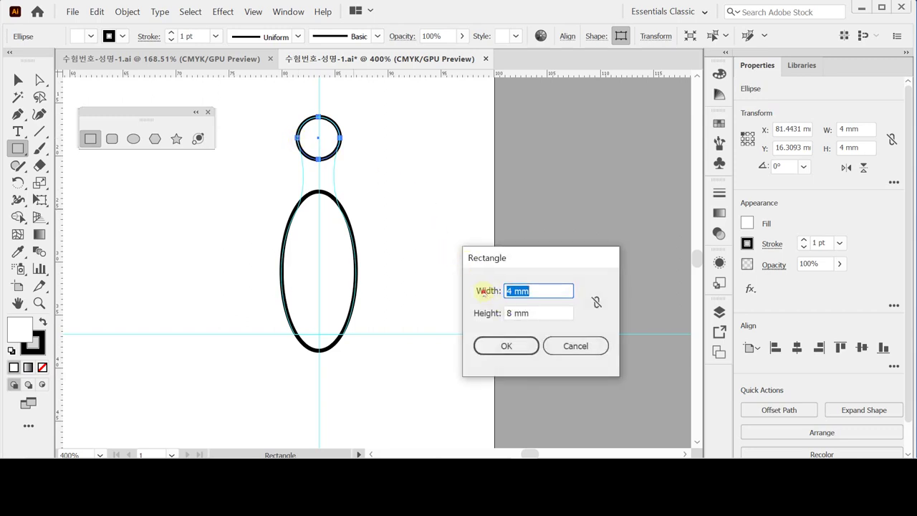
{"action": "key", "text": "Tab"}
{"action": "left_click", "coordinate": [506, 346]}
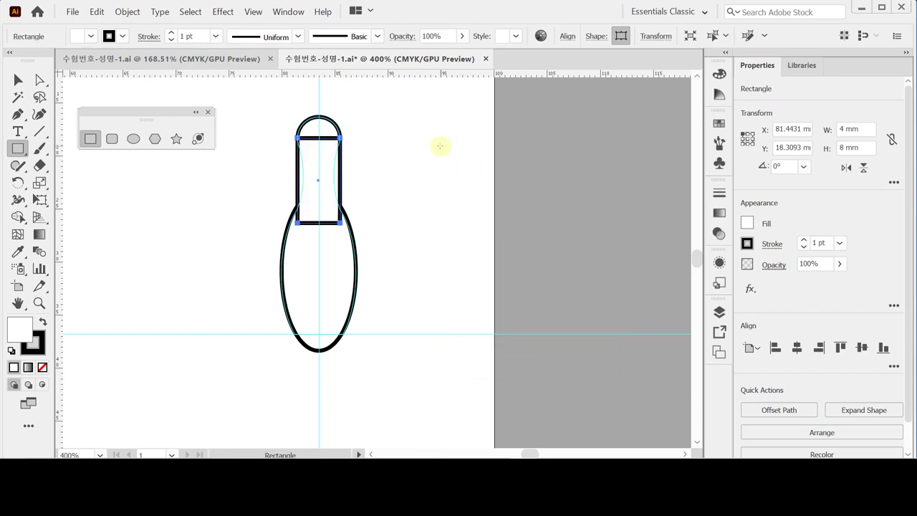
Step: Remove the fill from the neck rectangle, leaving only its black stroke
{"action": "key", "text": "ctrl"}
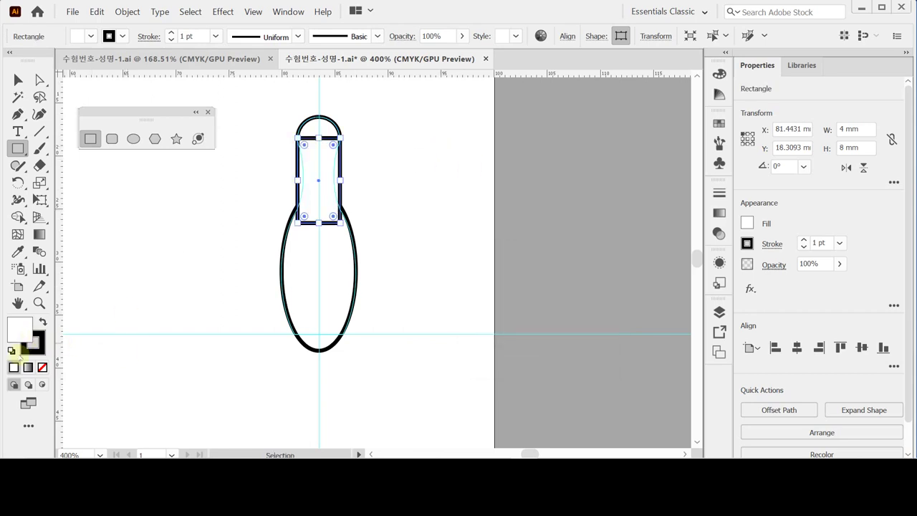
{"action": "left_click", "coordinate": [42, 368]}
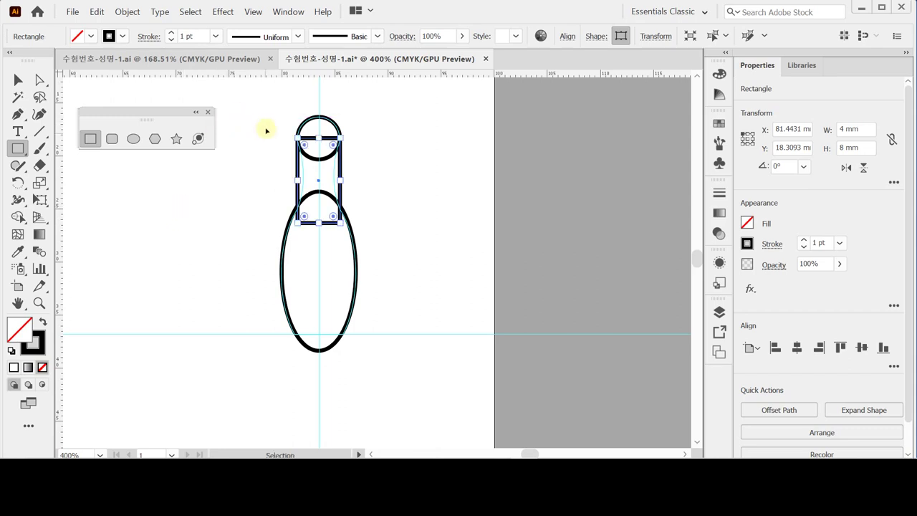
{"action": "left_click_drag", "start_coordinate": [266, 129], "coordinate": [372, 308]}
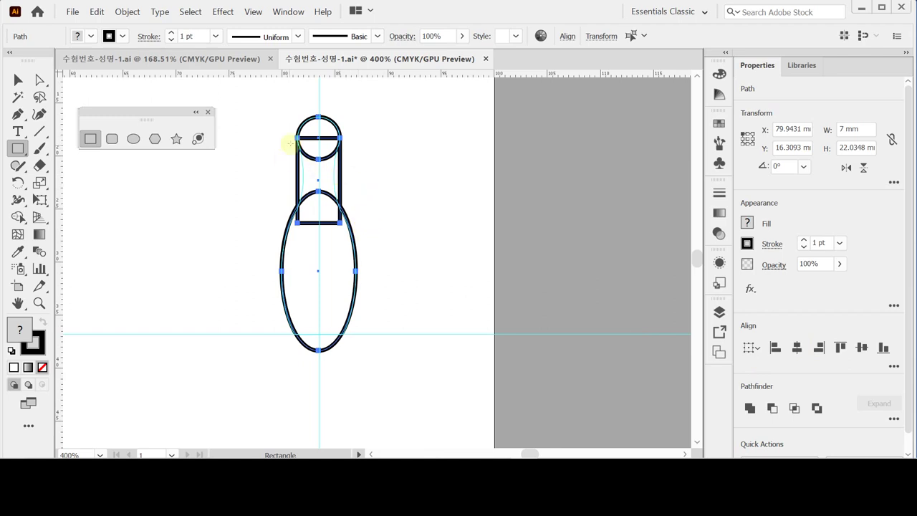
Step: Create an unfilled 5 × 10 mm ellipse on the left side of the pin's neck
{"action": "scroll", "coordinate": [358, 207], "scroll_direction": "up", "scroll_amount": 1}
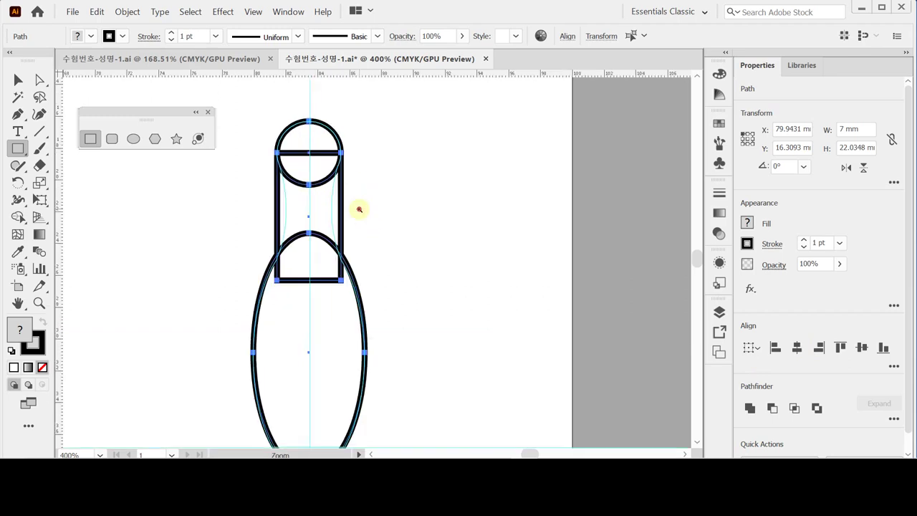
{"action": "left_click", "coordinate": [240, 235], "text": "ctrl"}
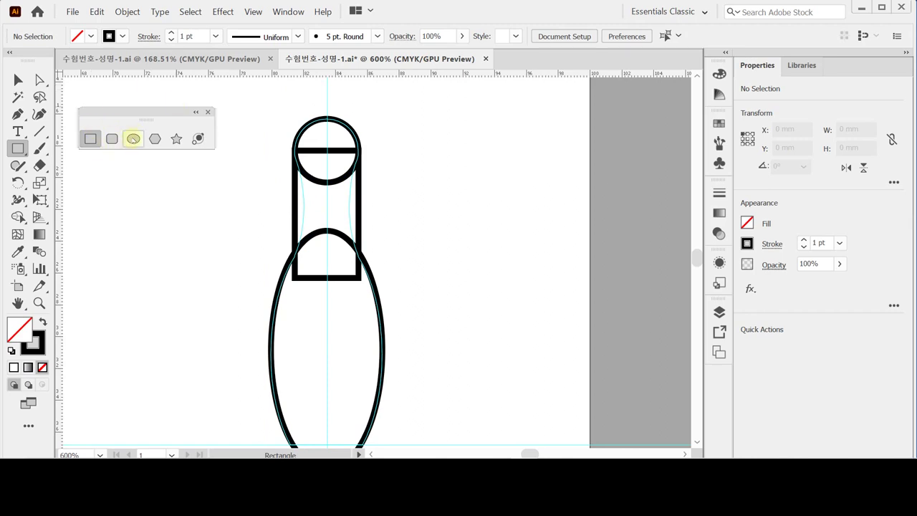
{"action": "left_click", "coordinate": [133, 138]}
{"action": "left_click", "coordinate": [220, 168]}
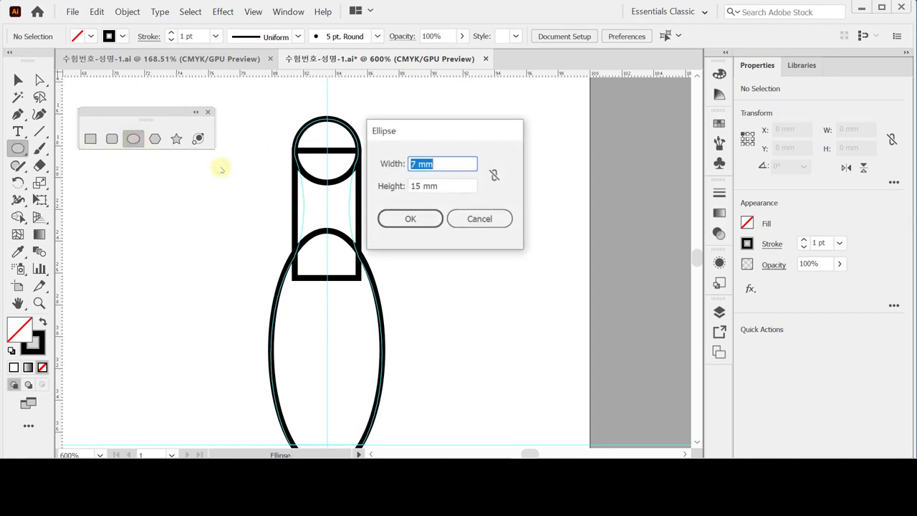
{"action": "type", "text": "5"}
{"action": "key", "text": "Tab"}
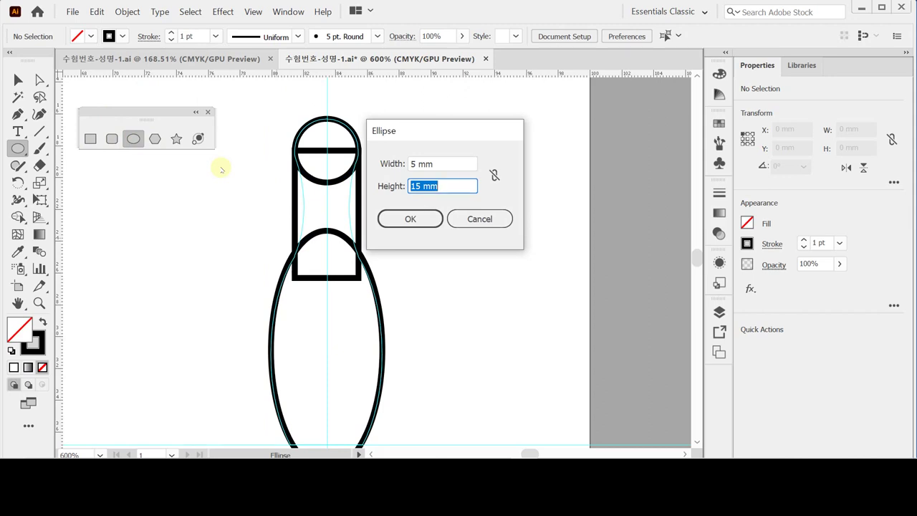
{"action": "type", "text": "10"}
{"action": "key", "text": "Return"}
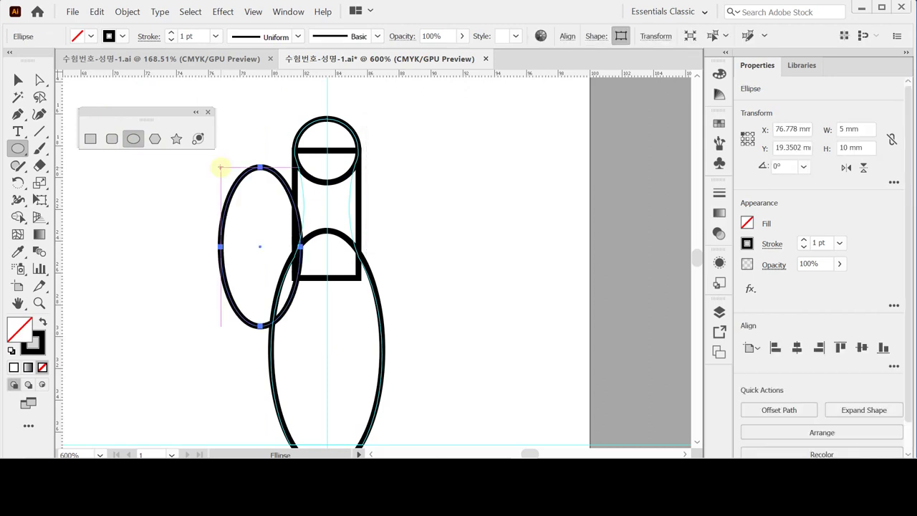
Step: Nudge the small ellipse up about 2.9 mm and right 0.1 mm, against the left curve of the neck guide
{"action": "key", "text": "Up"}
{"action": "key", "text": "Up"}
{"action": "key", "text": "Up"}
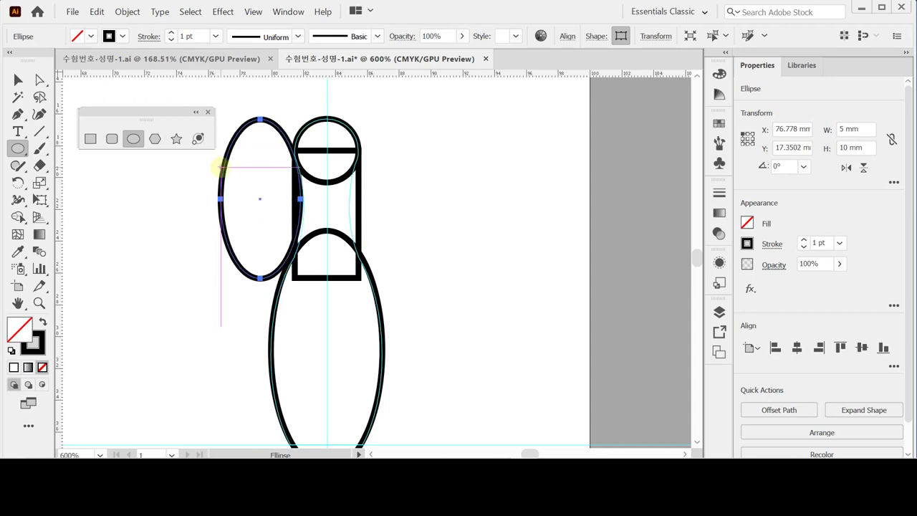
{"action": "left_click_drag", "start_coordinate": [221, 167], "coordinate": [221, 167]}
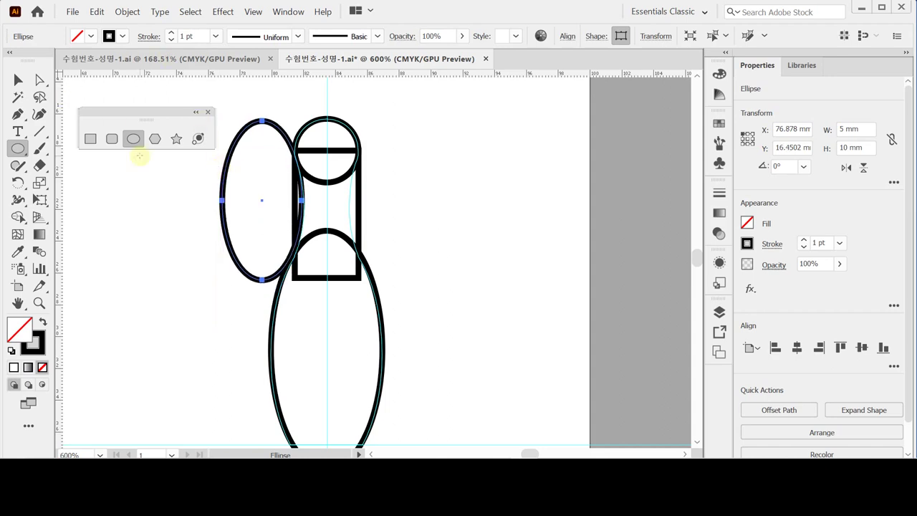
Step: Rotate the small ellipse by 3° about its centre to follow the neck guide
{"action": "left_click", "coordinate": [18, 181]}
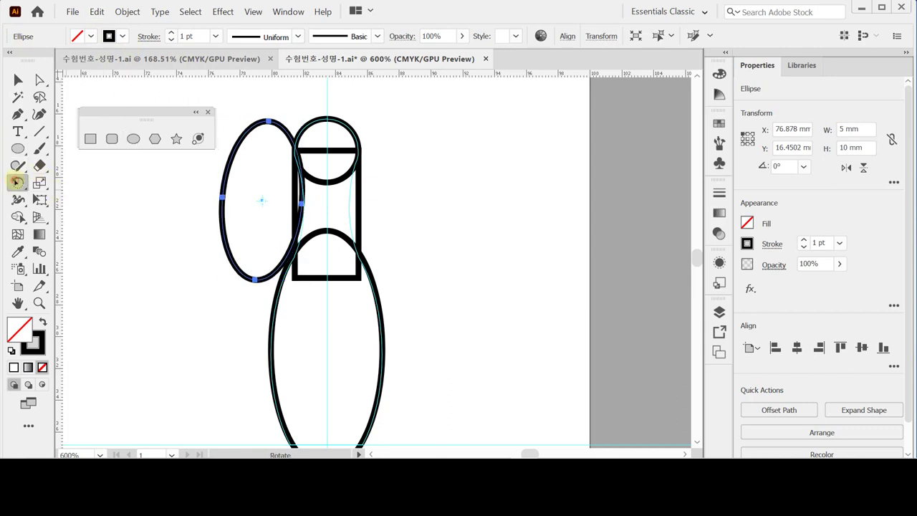
{"action": "double_click", "coordinate": [17, 181]}
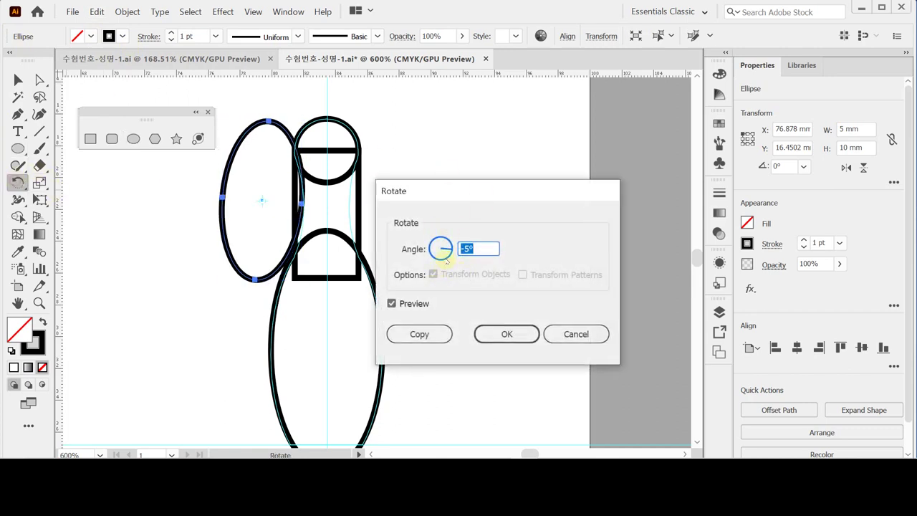
{"action": "type", "text": "3"}
{"action": "key", "text": "Return"}
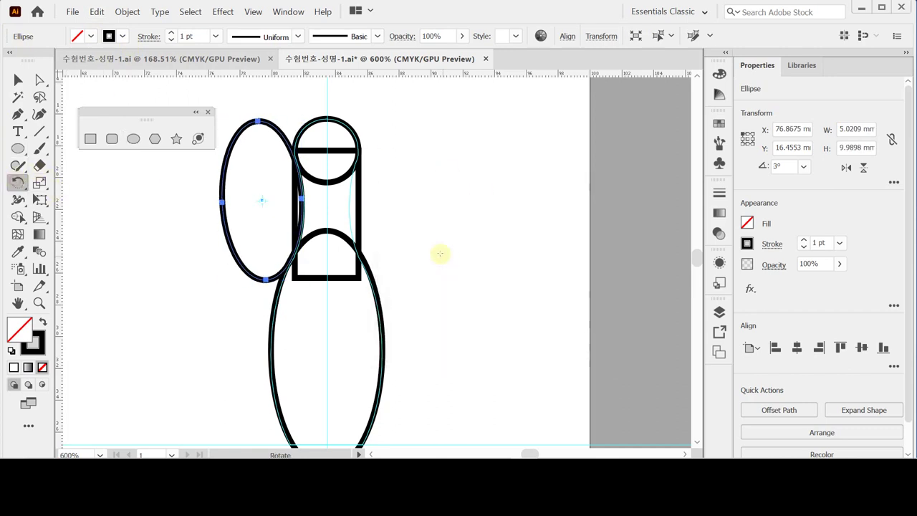
{"action": "left_click", "coordinate": [463, 191], "text": "ctrl"}
{"action": "key", "text": "ctrl+z"}
Step: Give the rotated ellipse an orange stroke and deselect it
{"action": "left_click", "coordinate": [719, 73]}
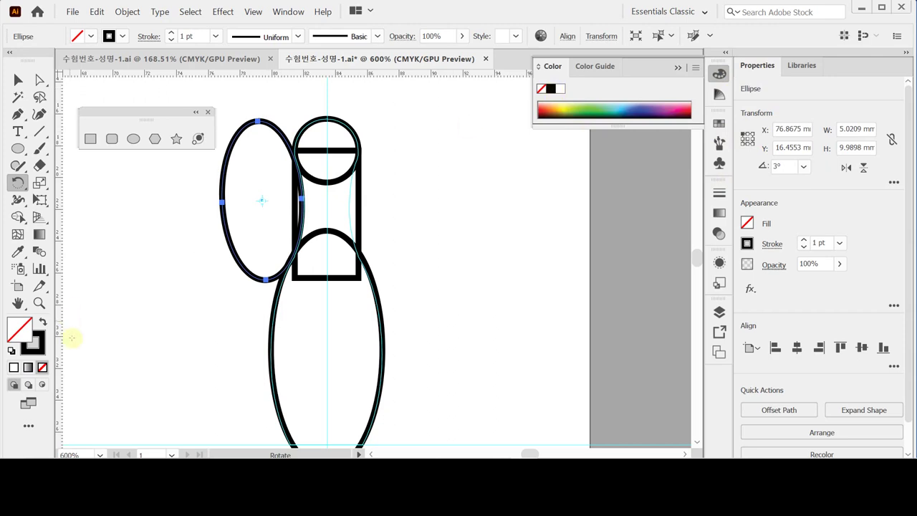
{"action": "left_click", "coordinate": [33, 344]}
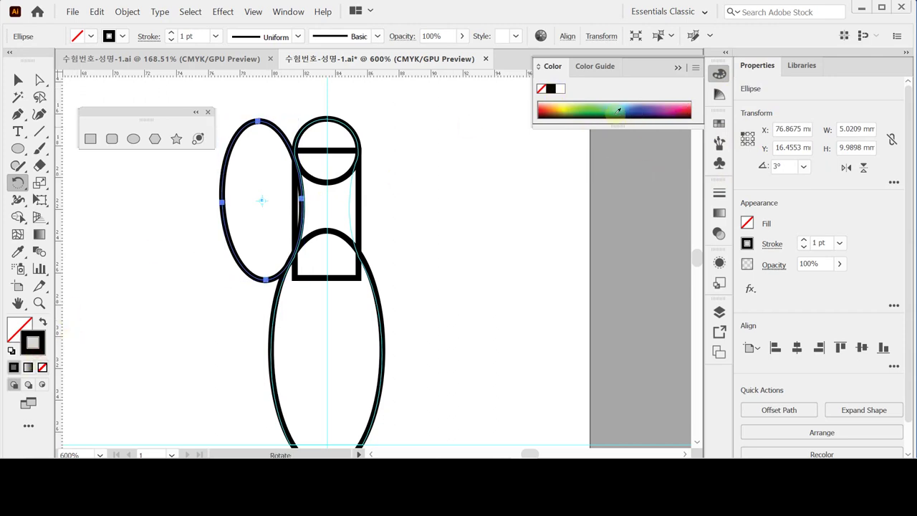
{"action": "left_click", "coordinate": [548, 109]}
{"action": "left_click", "coordinate": [476, 172]}
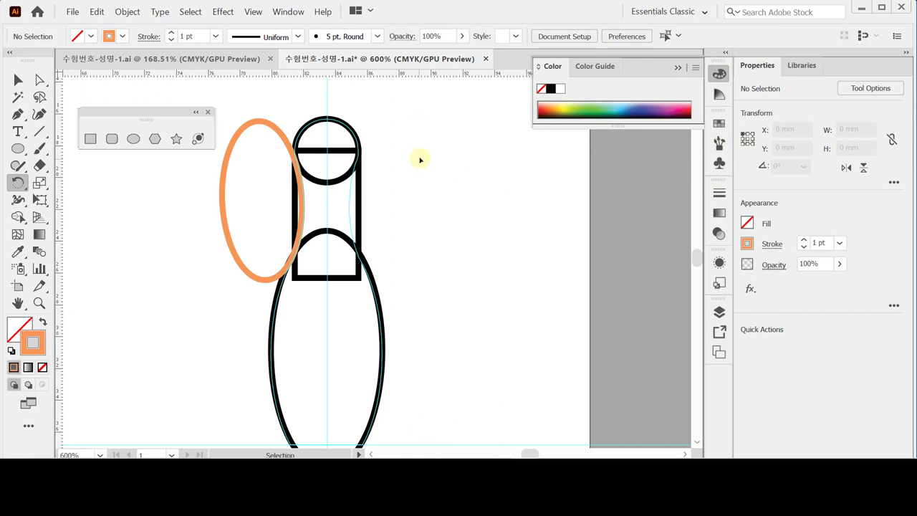
Step: In outline view, nudge the orange ellipse 0.1 mm right and 0.1 mm up onto the neck curve, and return to preview
{"action": "key", "text": "ctrl+y"}
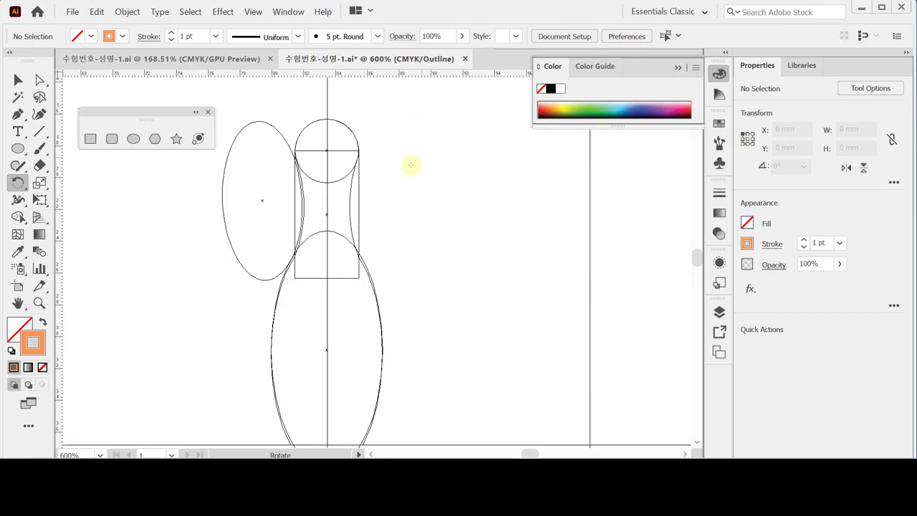
{"action": "left_click_drag", "start_coordinate": [246, 110], "coordinate": [263, 142]}
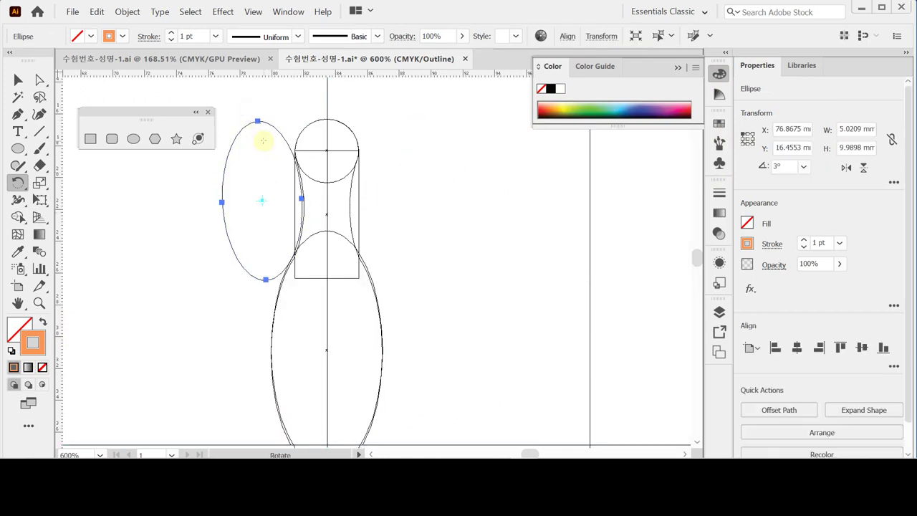
{"action": "key", "text": "Right"}
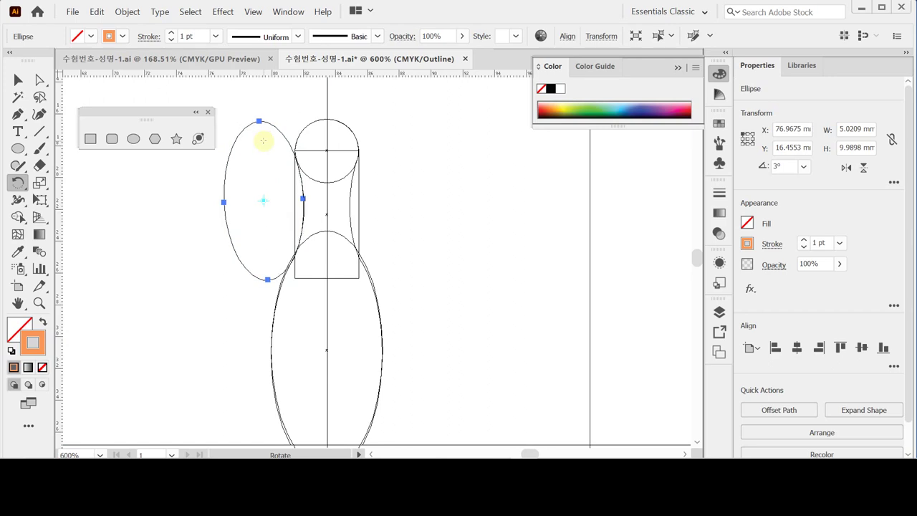
{"action": "key", "text": "Up"}
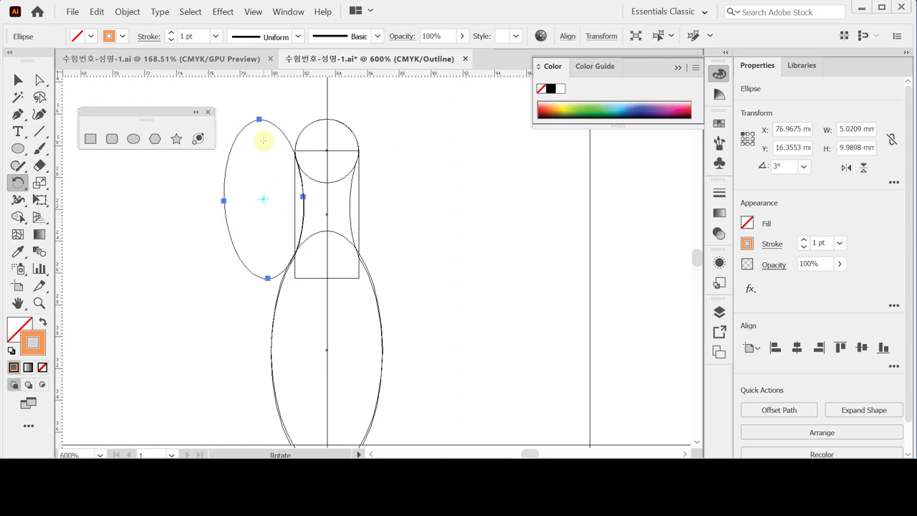
{"action": "key", "text": "v"}
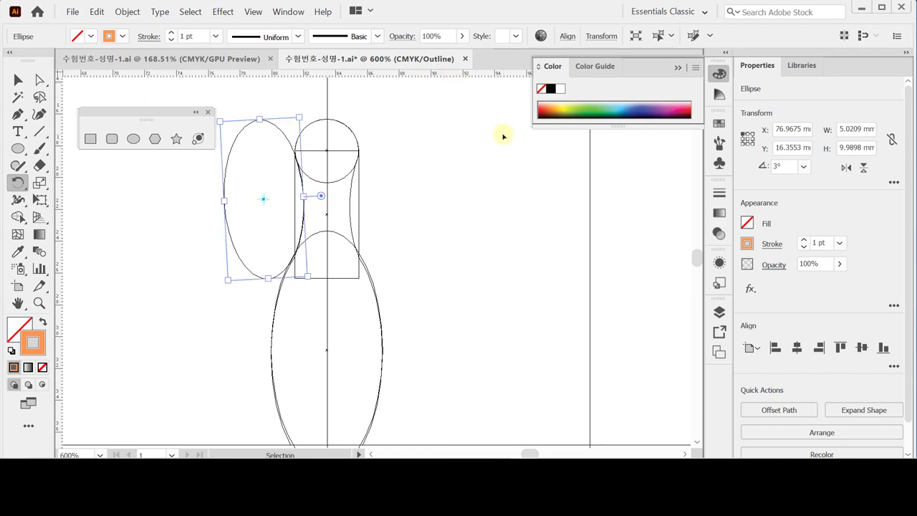
{"action": "key", "text": "ctrl+y"}
Step: Reflect a copy of the orange ellipse across the vertical guide to the other side of the neck
{"action": "key", "text": "r"}
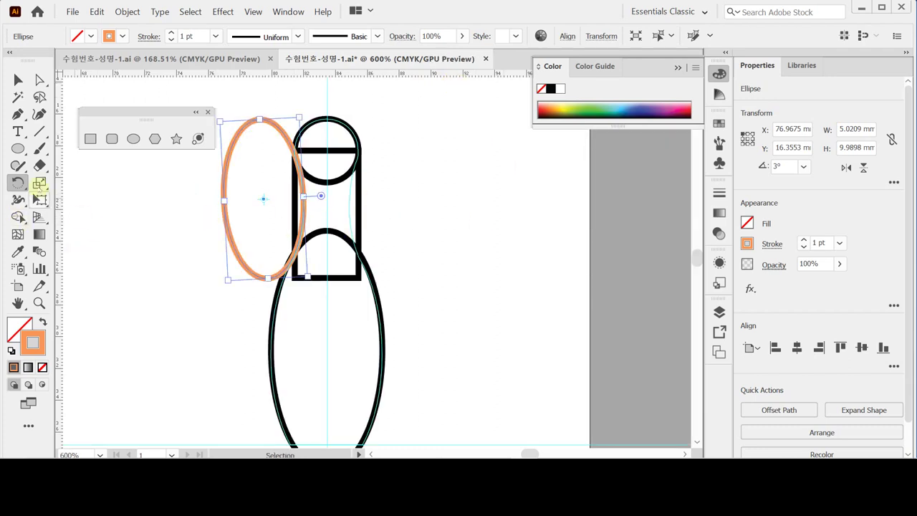
{"action": "left_click", "coordinate": [18, 183]}
{"action": "left_click", "coordinate": [61, 200]}
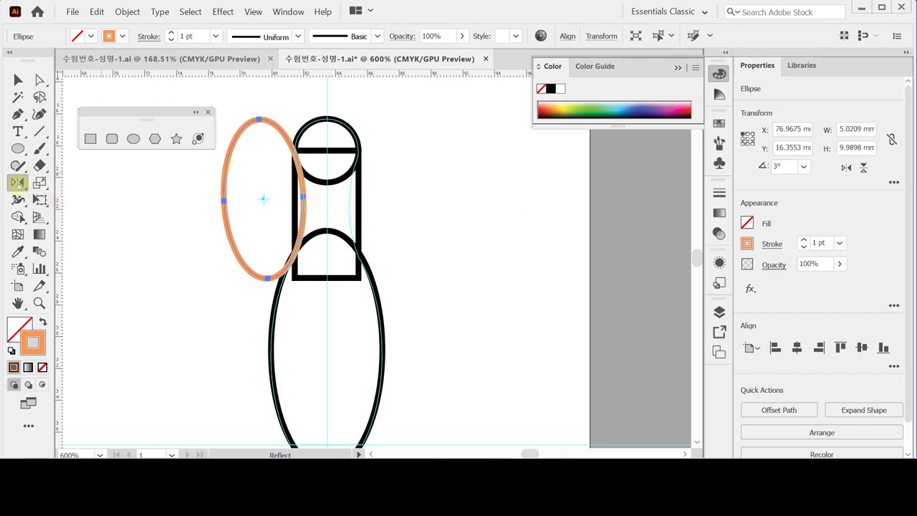
{"action": "double_click", "coordinate": [18, 183]}
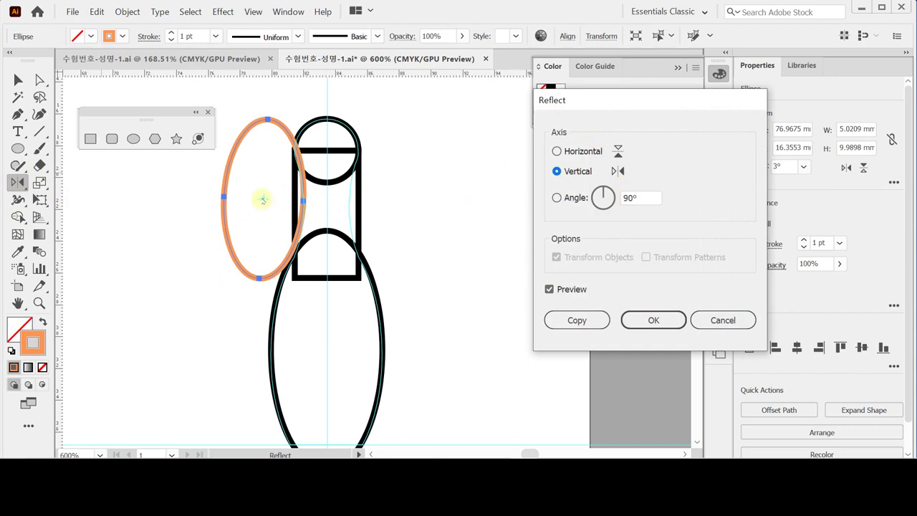
{"action": "key", "text": "Escape"}
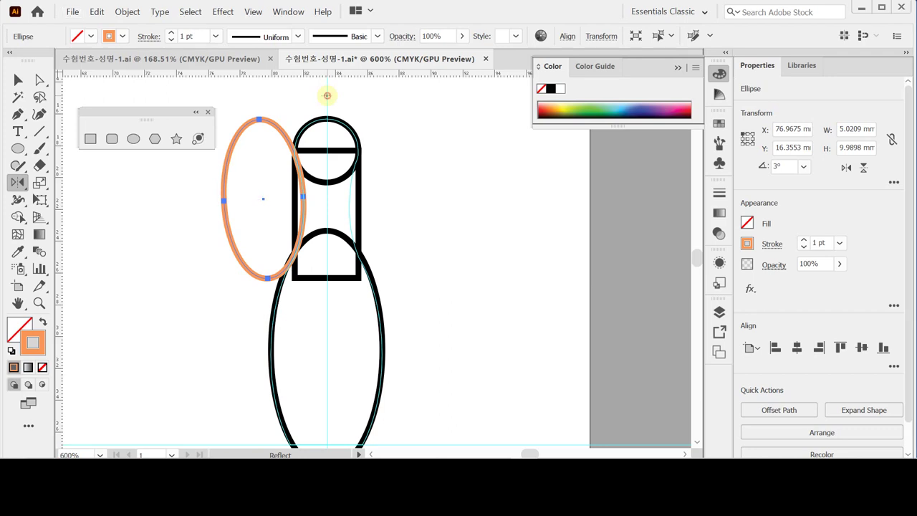
{"action": "left_click", "coordinate": [326, 95], "text": "alt"}
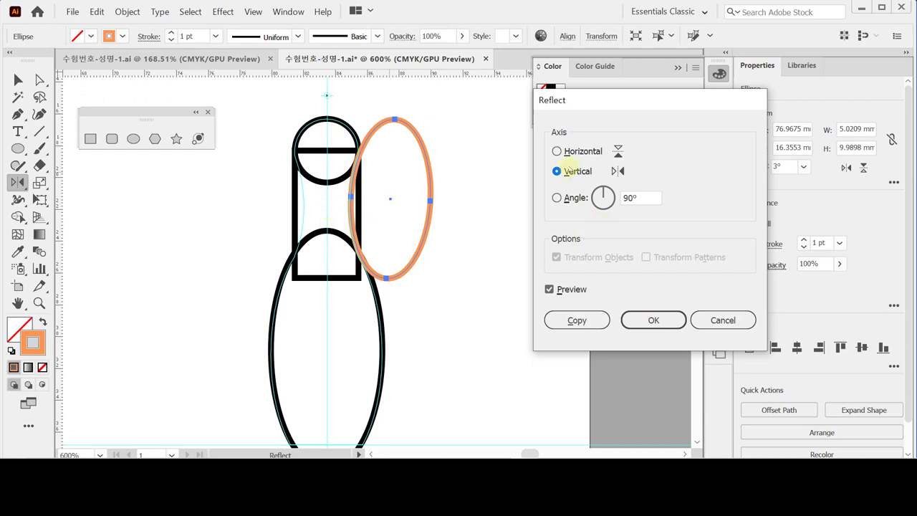
{"action": "left_click", "coordinate": [577, 320]}
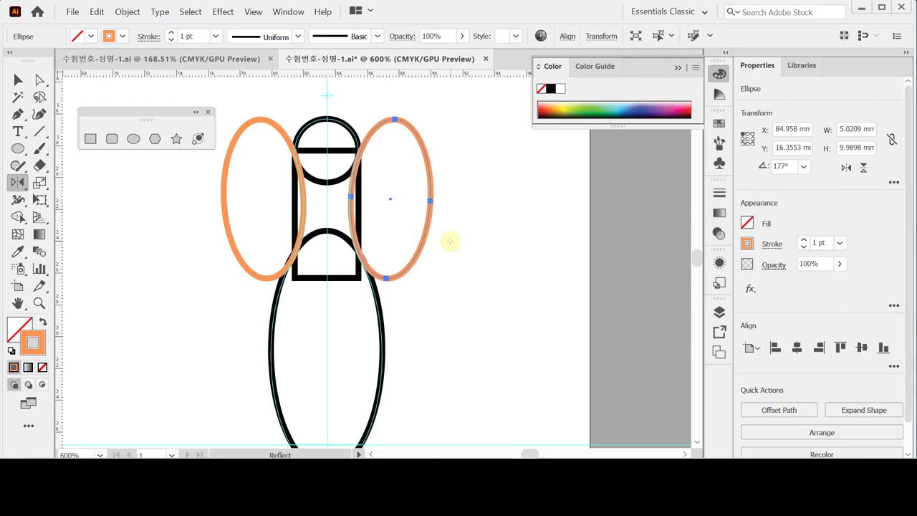
Step: Select the neck rectangle with both orange ellipses and subtract the ellipses from it using Minus Front
{"action": "key", "text": "ctrl"}
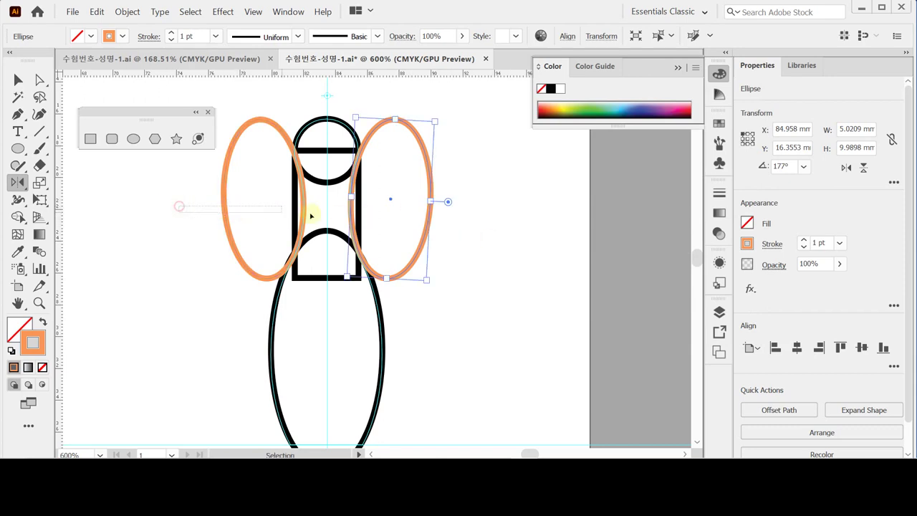
{"action": "key", "text": "ctrl+a"}
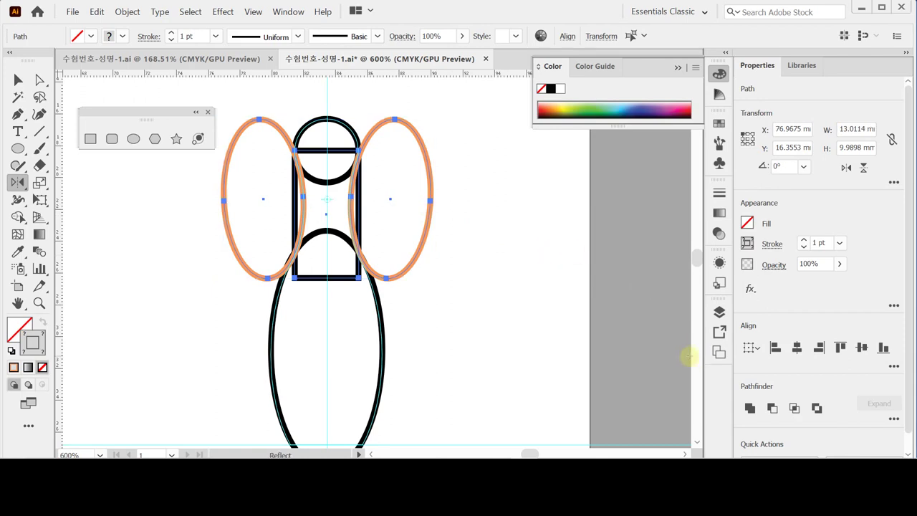
{"action": "left_click", "coordinate": [771, 408]}
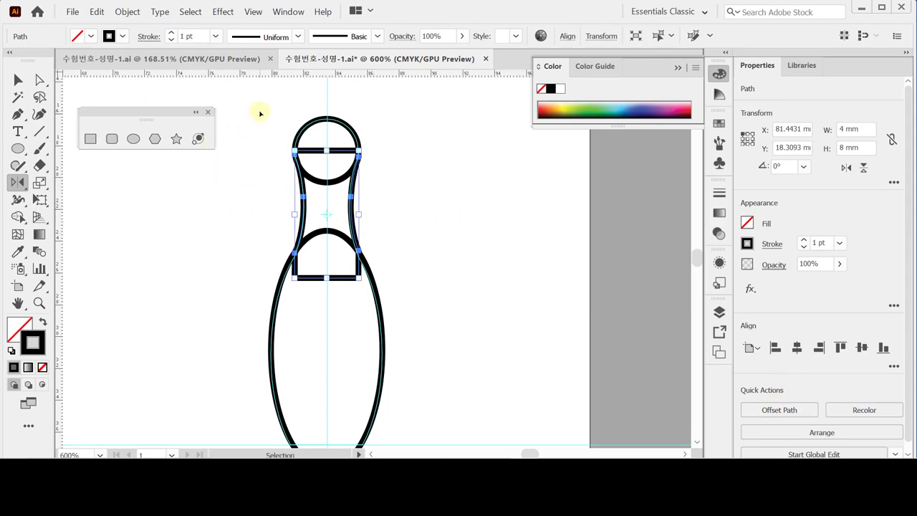
Step: Select the pin's head circle, trimmed neck and body ellipse and unite them into a single outline
{"action": "left_click_drag", "start_coordinate": [264, 106], "coordinate": [363, 307]}
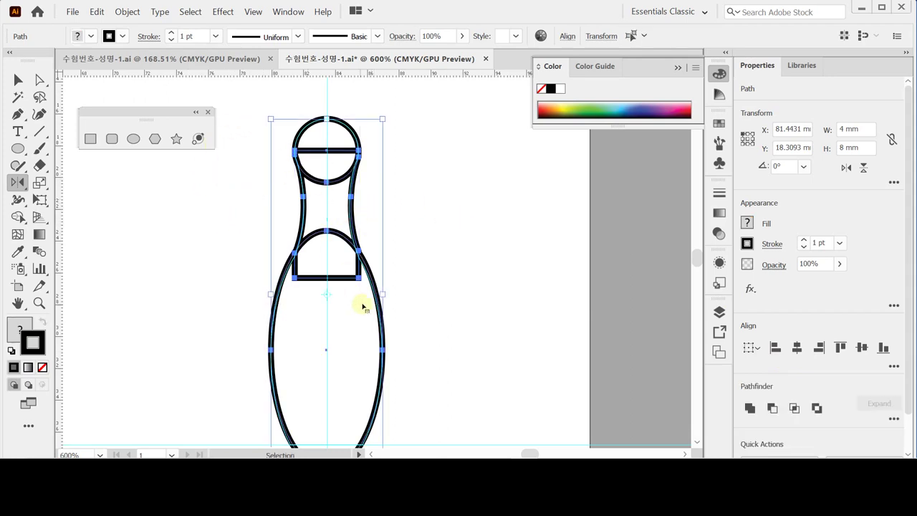
{"action": "left_click", "coordinate": [749, 408]}
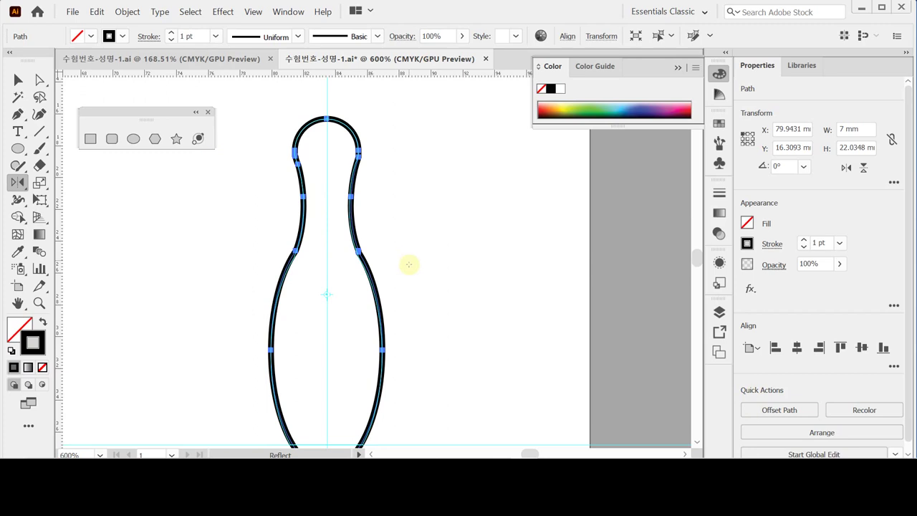
Step: Cut the pin's base flat at the horizontal guide by subtracting a yellow-stroked rectangle about 14.9 × 3.6 mm with Minus Front
{"action": "scroll", "coordinate": [418, 347], "scroll_direction": "down", "scroll_amount": 2}
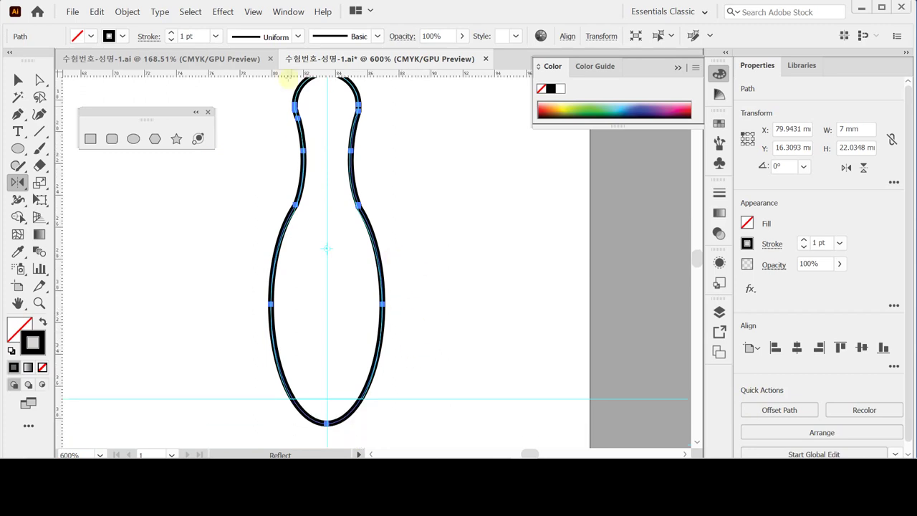
{"action": "left_click", "coordinate": [91, 138]}
{"action": "scroll", "coordinate": [301, 262], "scroll_direction": "down", "scroll_amount": 4}
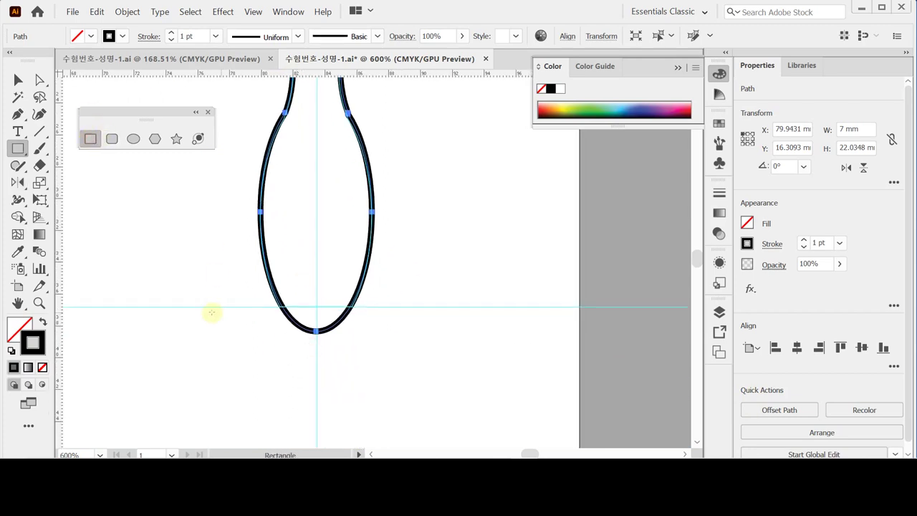
{"action": "left_click_drag", "start_coordinate": [191, 365], "coordinate": [430, 307]}
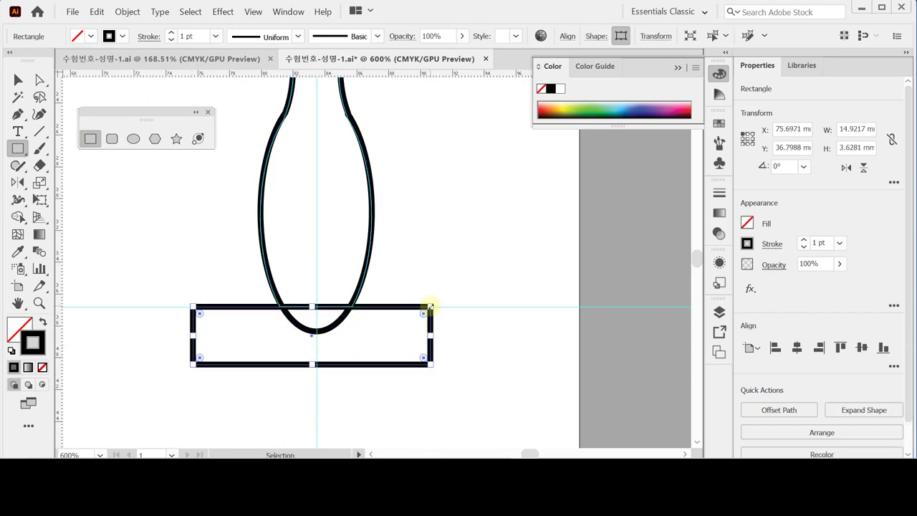
{"action": "left_click", "coordinate": [564, 111]}
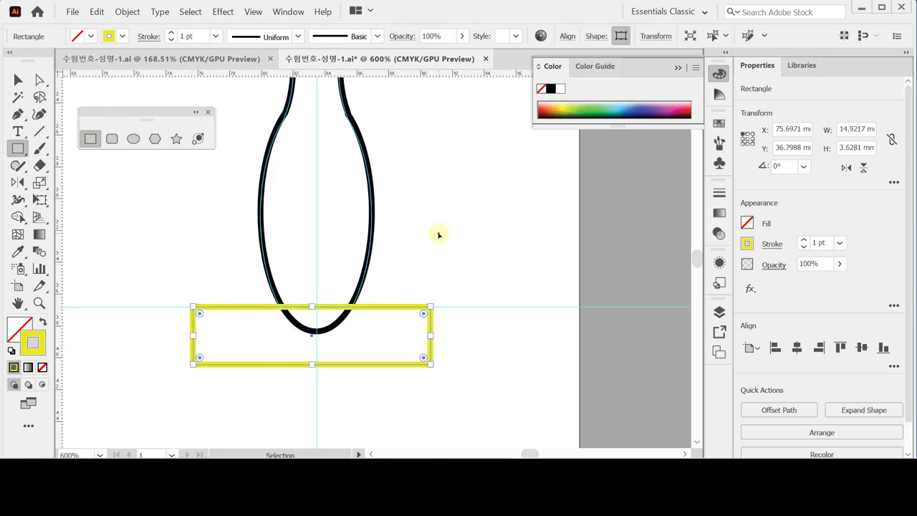
{"action": "key", "text": "ctrl+a"}
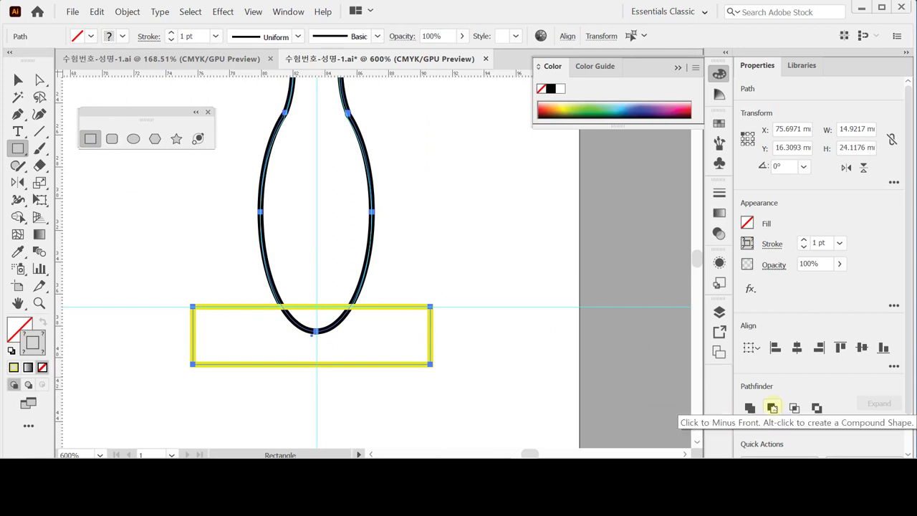
{"action": "left_click", "coordinate": [771, 407]}
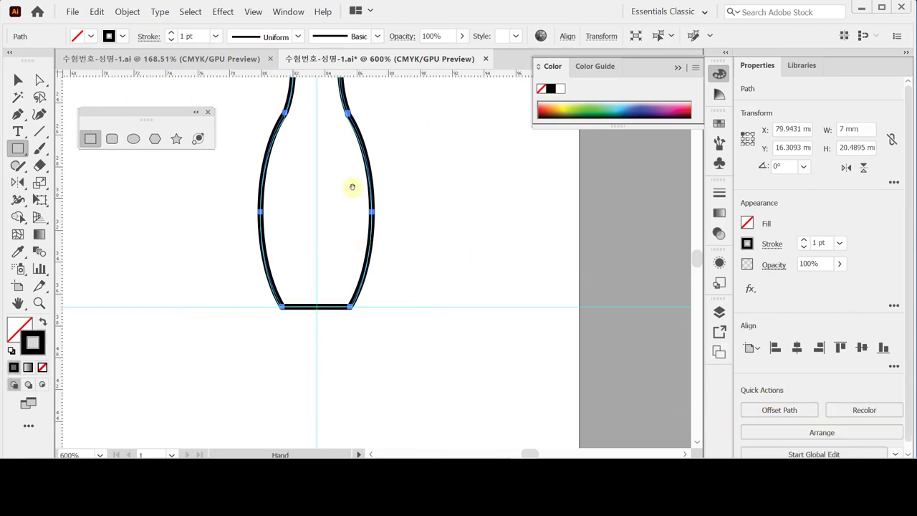
Step: Turn the pin outline's stroke into a dashed line with 3 pt dashes
{"action": "left_click_drag", "start_coordinate": [351, 188], "coordinate": [350, 300]}
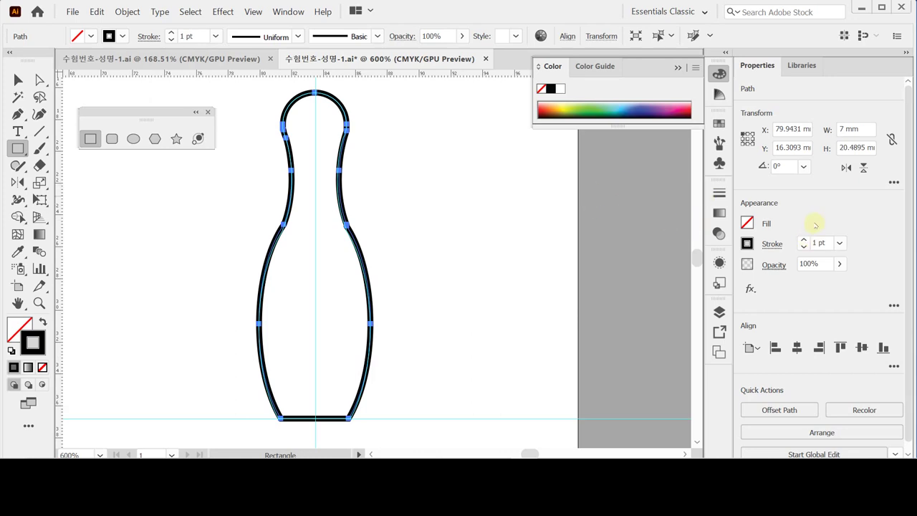
{"action": "left_click", "coordinate": [770, 245]}
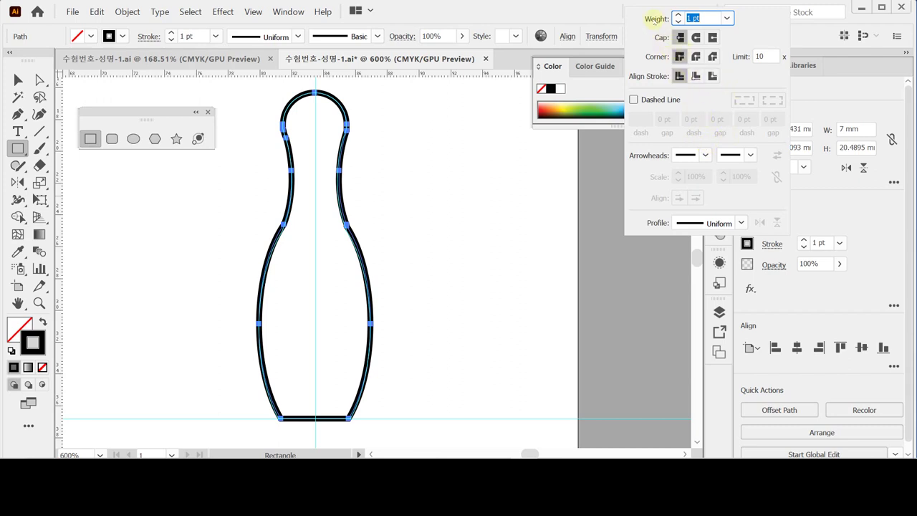
{"action": "left_click", "coordinate": [633, 100]}
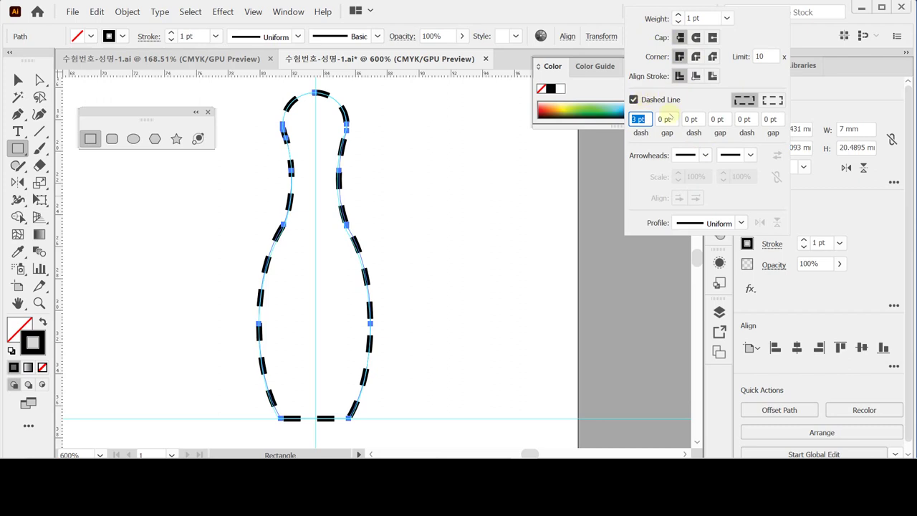
{"action": "left_click", "coordinate": [650, 119]}
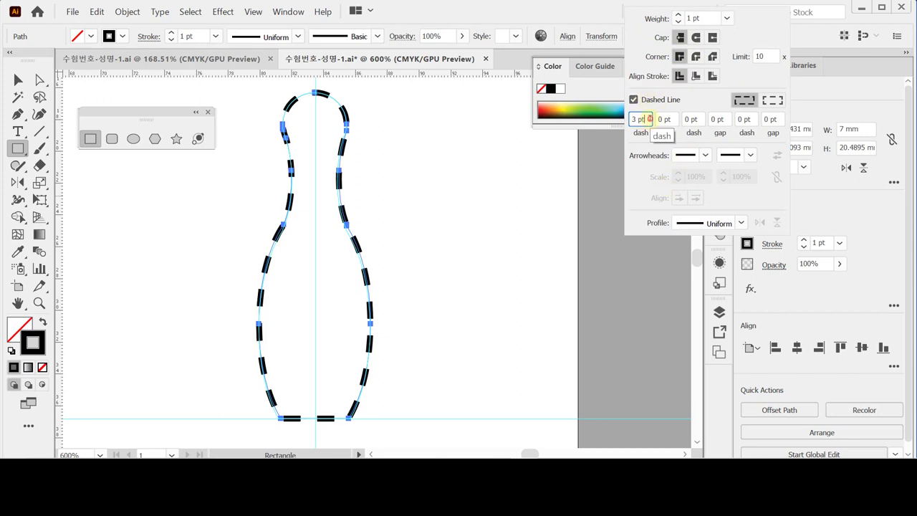
{"action": "key", "text": "Return"}
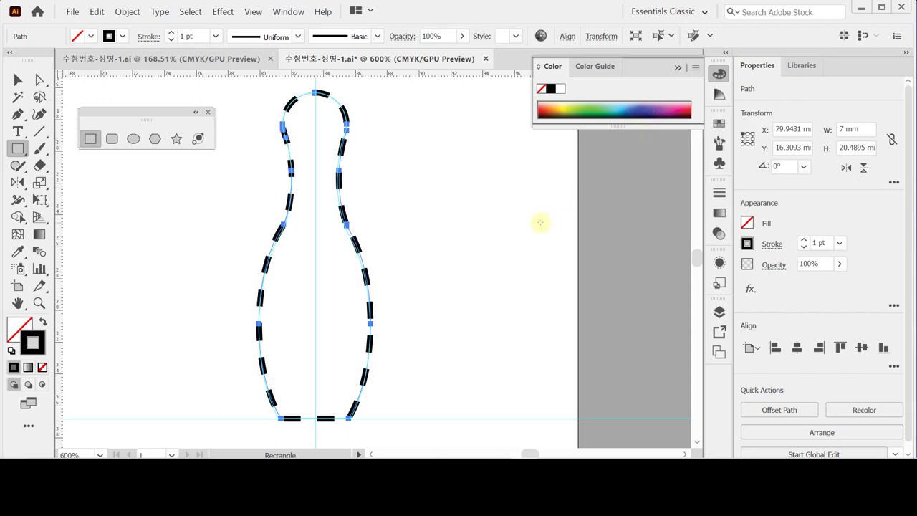
Step: Deselect the dashed pin outline and save the document
{"action": "mouse_move", "coordinate": [440, 229]}
{"action": "left_mouse_down"}
{"action": "mouse_move", "coordinate": [468, 205]}
{"action": "mouse_move", "coordinate": [417, 231]}
{"action": "mouse_move", "coordinate": [443, 213]}
{"action": "left_mouse_up"}
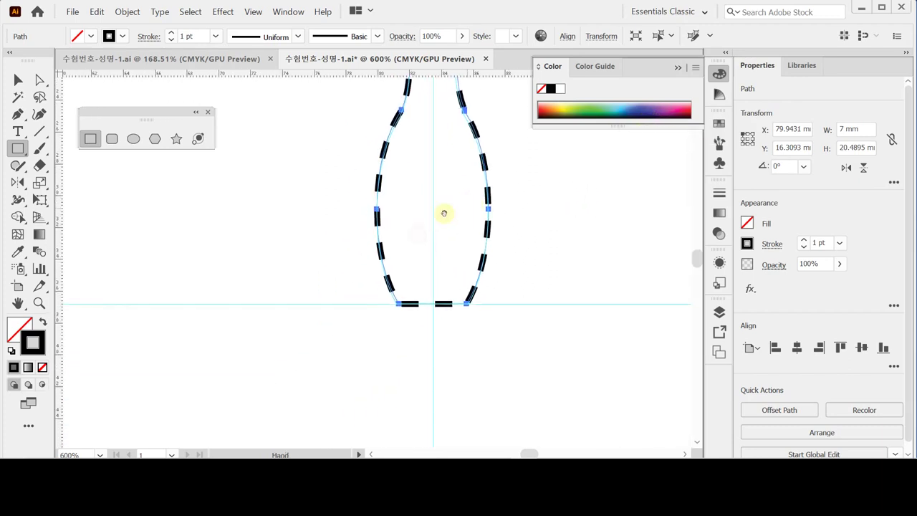
{"action": "left_click", "coordinate": [288, 225]}
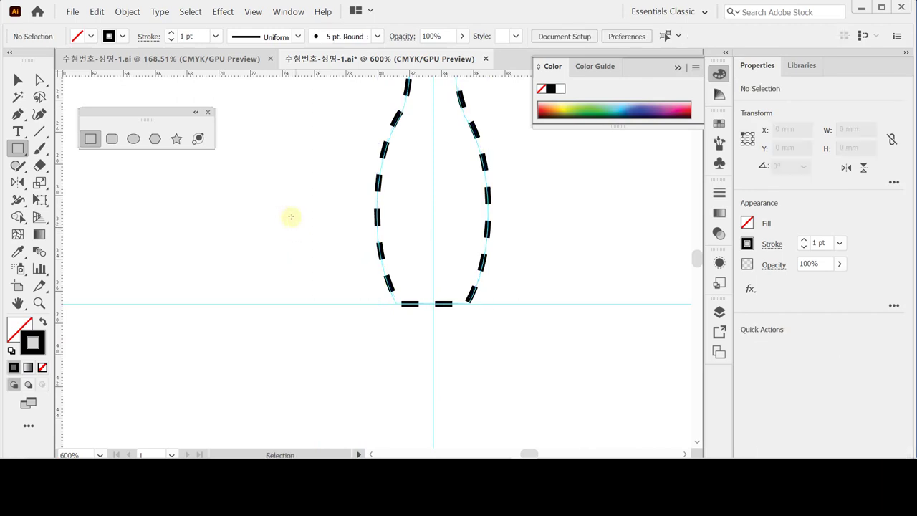
{"action": "key", "text": "ctrl+s"}
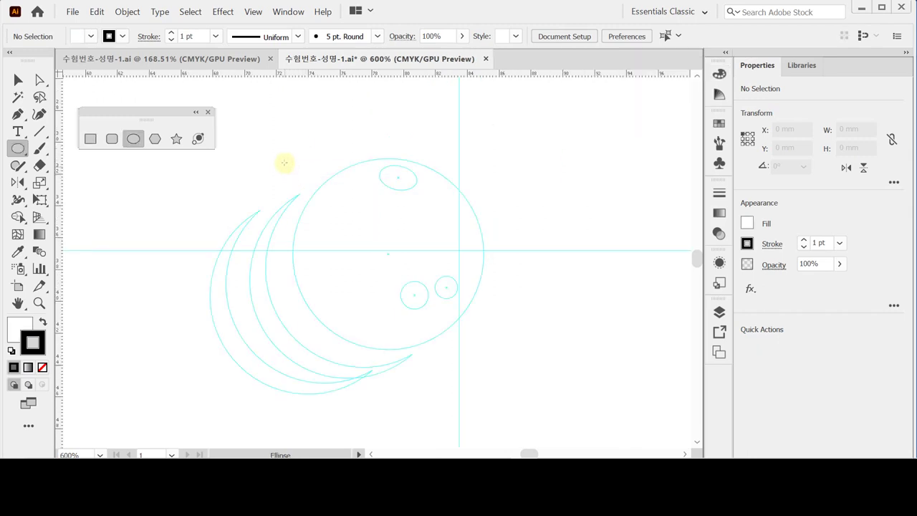
Step: Create a 12 × 12 mm circle over the ball guide, reset it to the default fill and stroke, and deselect it
{"action": "left_click", "coordinate": [293, 155]}
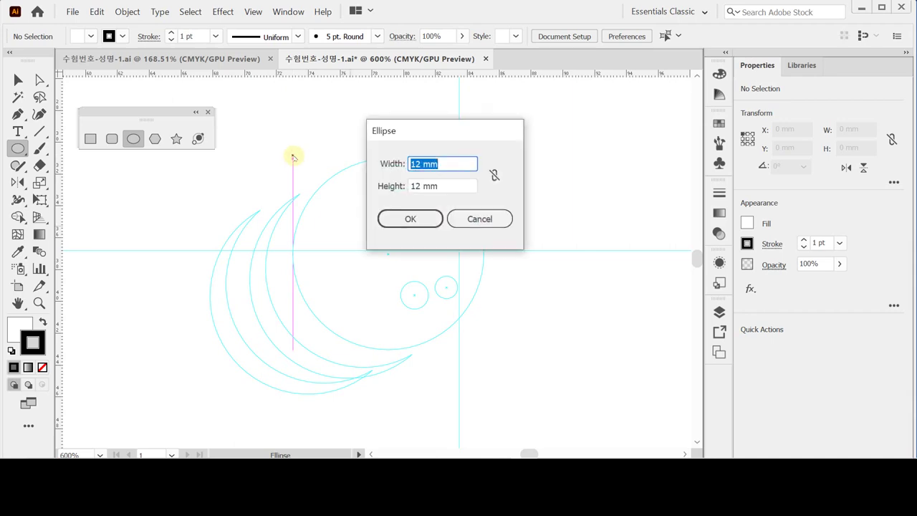
{"action": "key", "text": "Tab"}
{"action": "key", "text": "Return"}
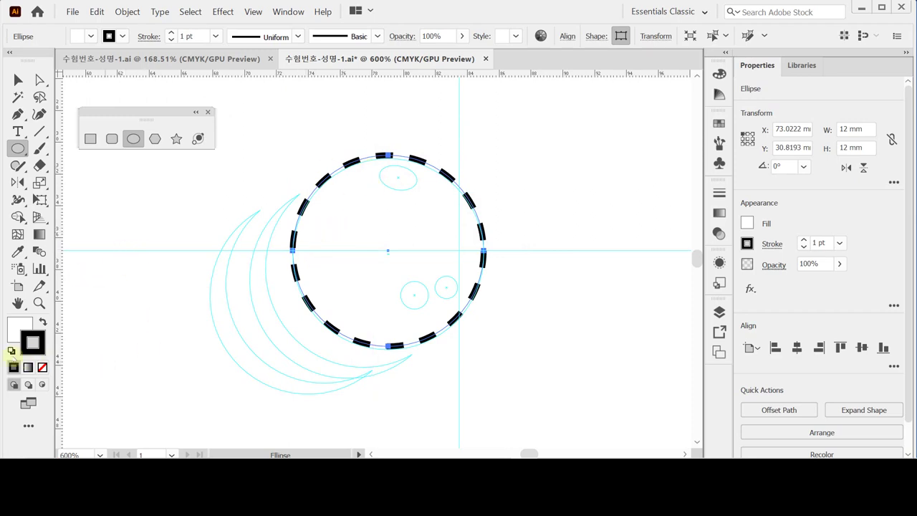
{"action": "left_click", "coordinate": [12, 351]}
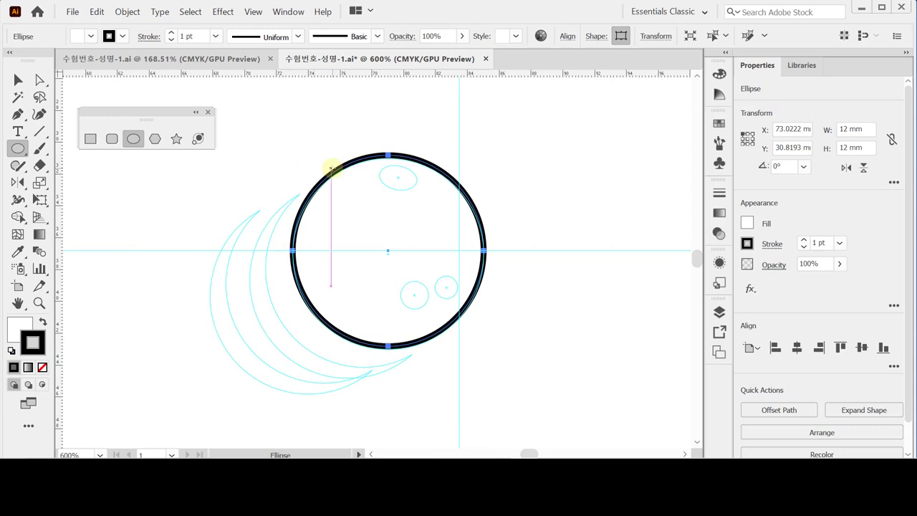
{"action": "left_click", "coordinate": [320, 136], "text": "ctrl"}
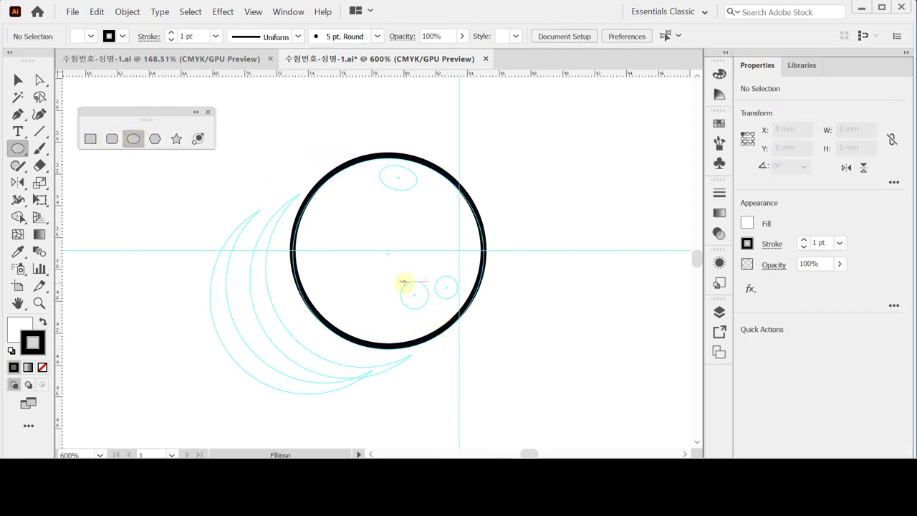
Step: Draw two round finger holes about 1.7 mm and 1.4 mm wide over their guides, with no stroke and a K 30% fill
{"action": "mouse_move", "coordinate": [398, 280]}
{"action": "left_mouse_down"}
{"action": "mouse_move", "coordinate": [425, 308]}
{"action": "mouse_move", "coordinate": [414, 299]}
{"action": "left_mouse_up"}
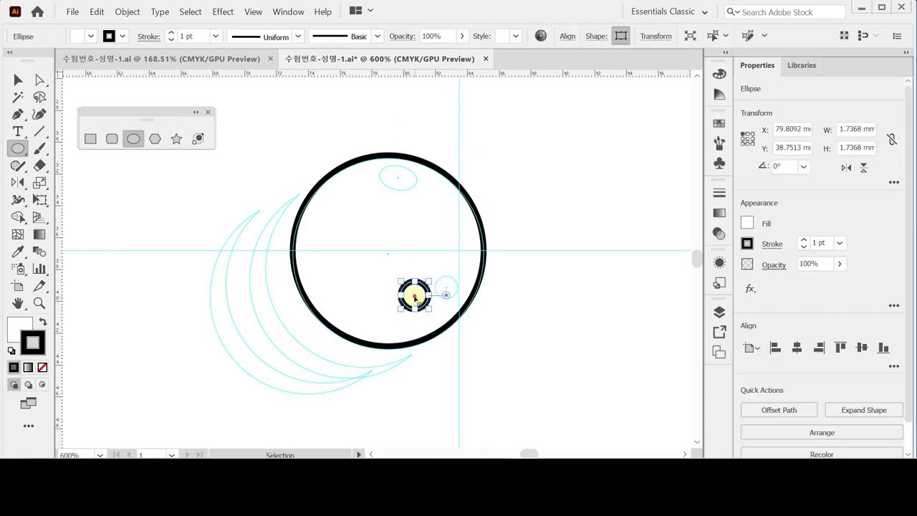
{"action": "left_click", "coordinate": [43, 367]}
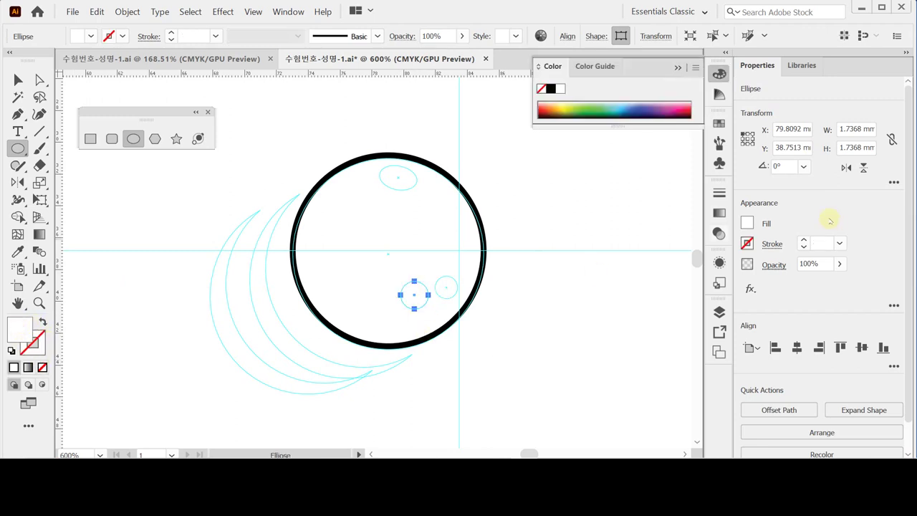
{"action": "left_click", "coordinate": [747, 223]}
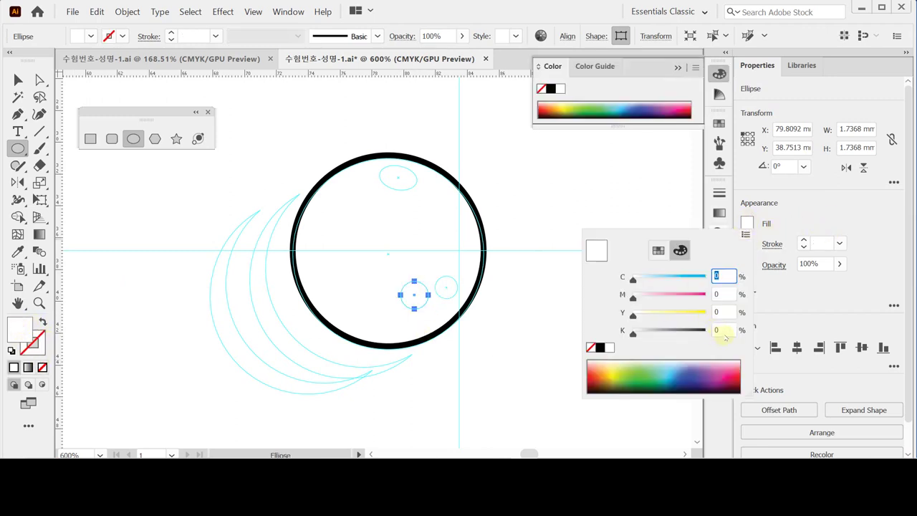
{"action": "left_click", "coordinate": [723, 330]}
{"action": "type", "text": "30"}
{"action": "key", "text": "Return"}
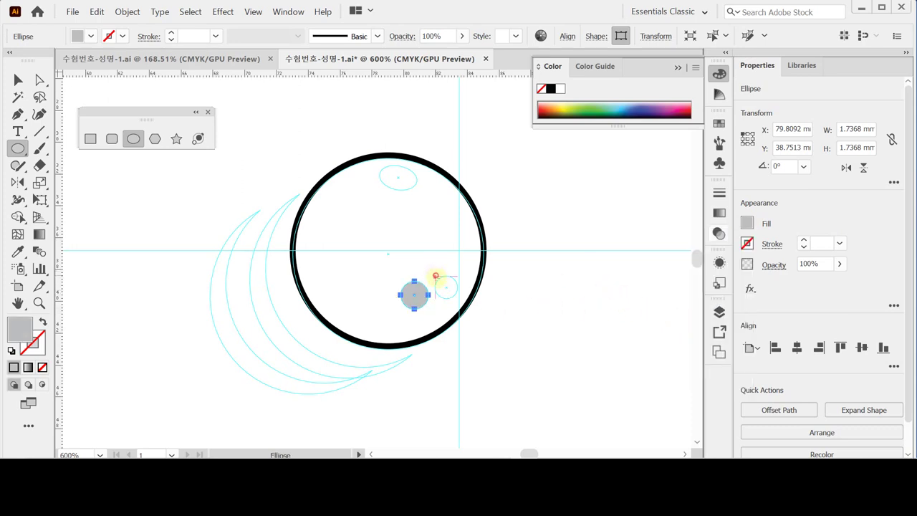
{"action": "left_click_drag", "start_coordinate": [436, 275], "coordinate": [458, 300]}
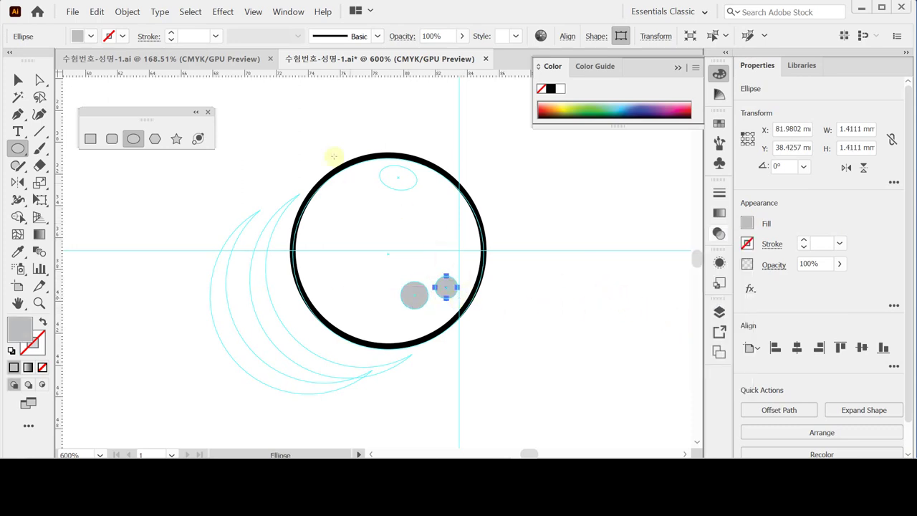
Step: Draw a grey ellipse about 2.4 × 1.4 mm near the ball's upper edge and rotate it to about 346.3°
{"action": "left_click_drag", "start_coordinate": [380, 168], "coordinate": [419, 190]}
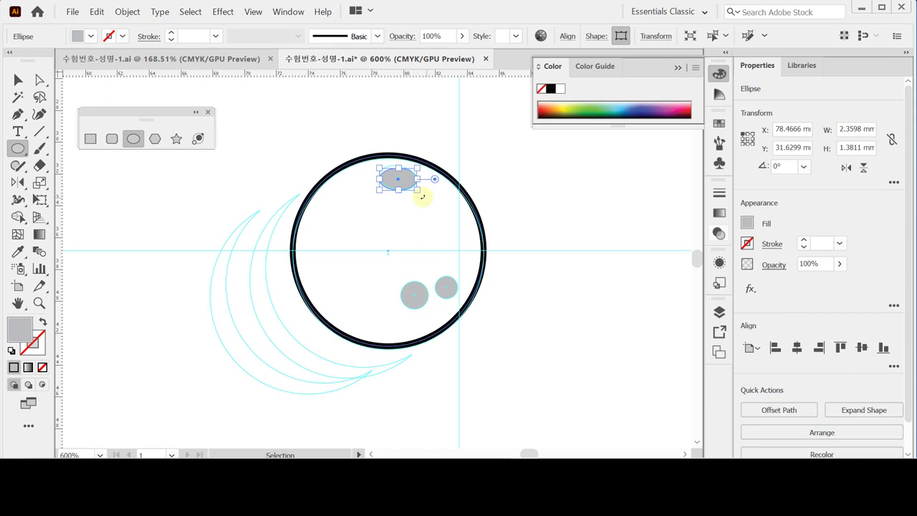
{"action": "left_click_drag", "start_coordinate": [422, 196], "coordinate": [422, 184]}
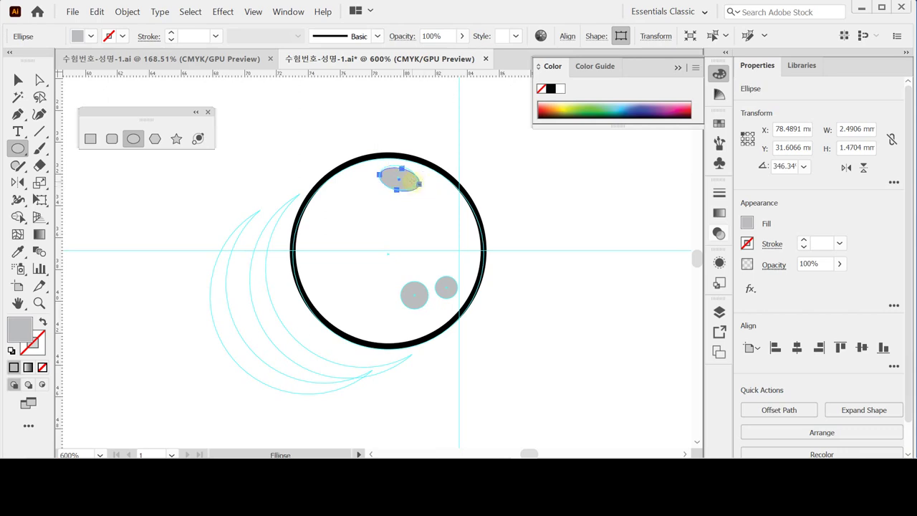
{"action": "key", "text": "v"}
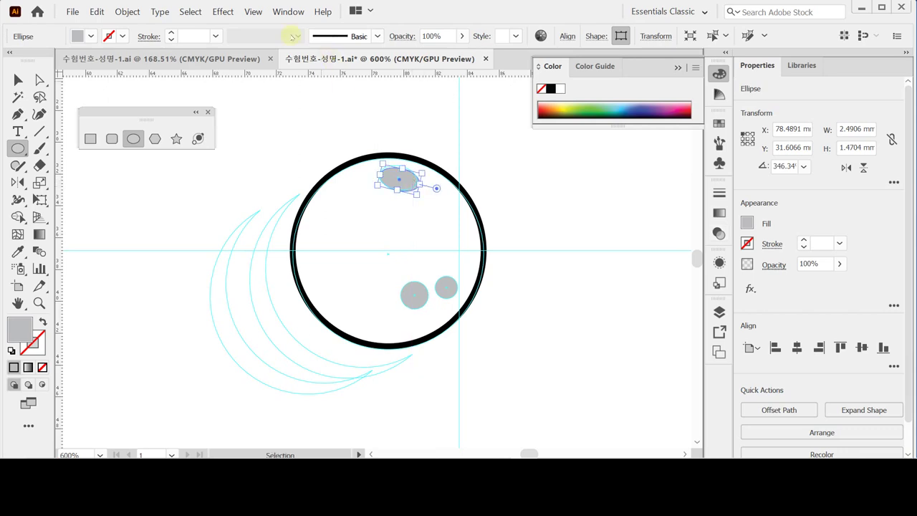
Step: Resize the tilted grey ellipse to about 2.4 × 1.5 mm and fit it to its guide
{"action": "left_click", "coordinate": [17, 79]}
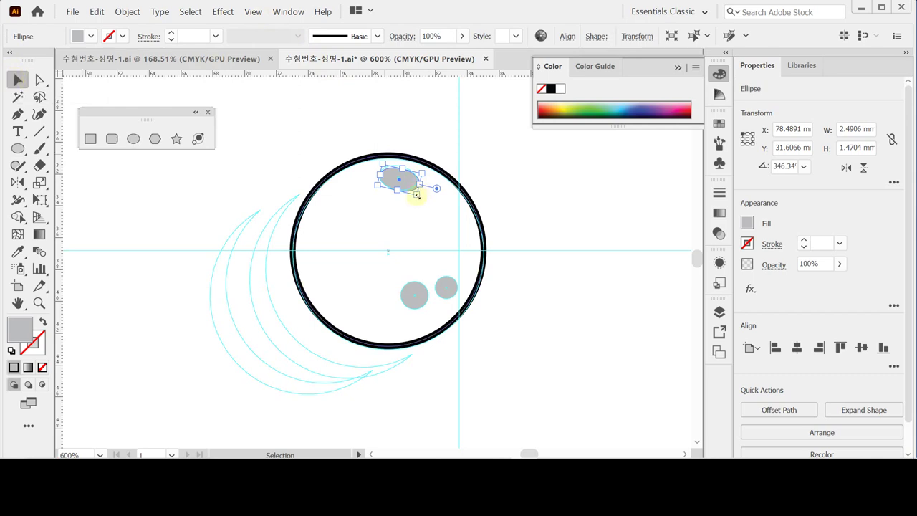
{"action": "mouse_move", "coordinate": [416, 195]}
{"action": "left_mouse_down"}
{"action": "mouse_move", "coordinate": [416, 186]}
{"action": "mouse_move", "coordinate": [415, 194]}
{"action": "left_mouse_up"}
{"action": "left_click", "coordinate": [426, 196], "text": "ctrl"}
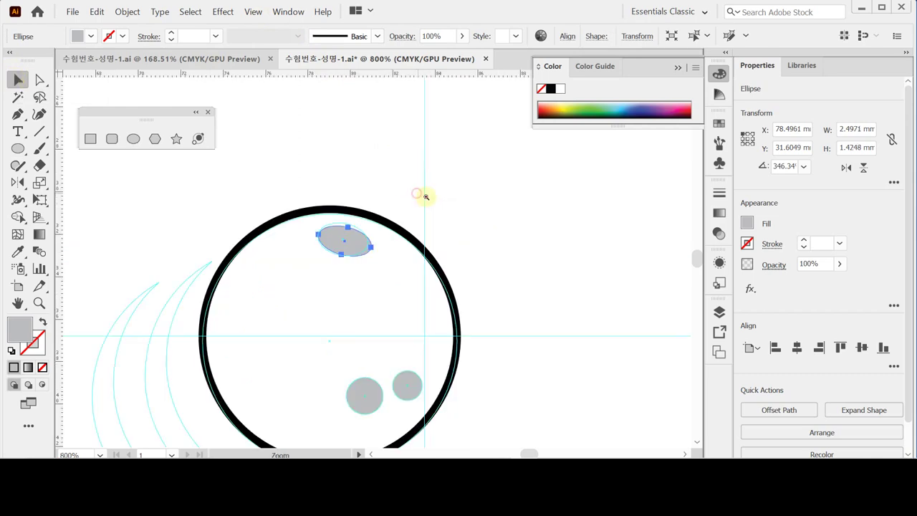
{"action": "left_click_drag", "start_coordinate": [352, 240], "coordinate": [371, 266]}
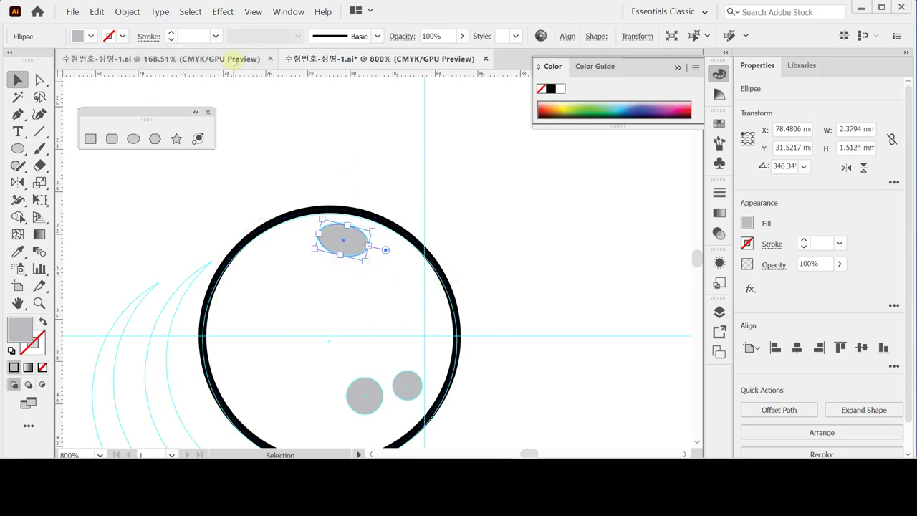
Step: Hide the bounding box around the selected ellipse and show it again
{"action": "left_click", "coordinate": [253, 11]}
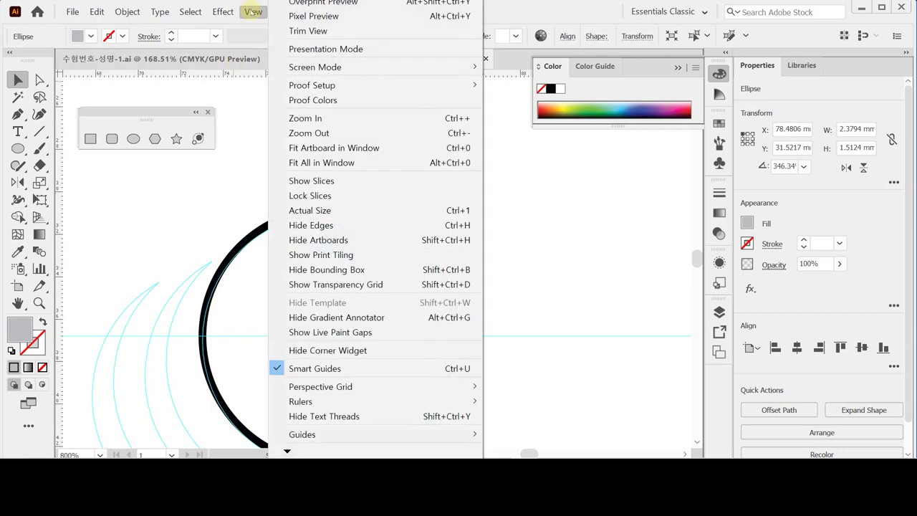
{"action": "left_click", "coordinate": [403, 274]}
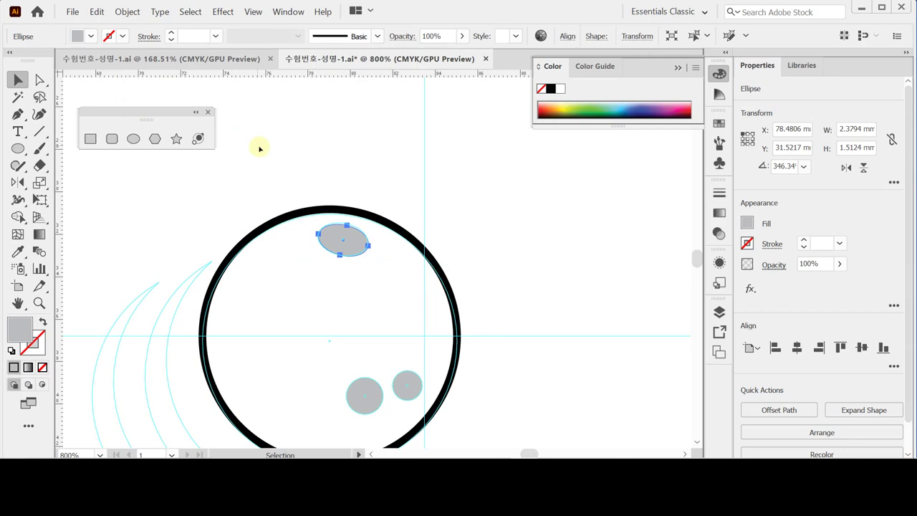
{"action": "left_click", "coordinate": [40, 80]}
{"action": "left_click", "coordinate": [18, 79]}
{"action": "left_click", "coordinate": [254, 12]}
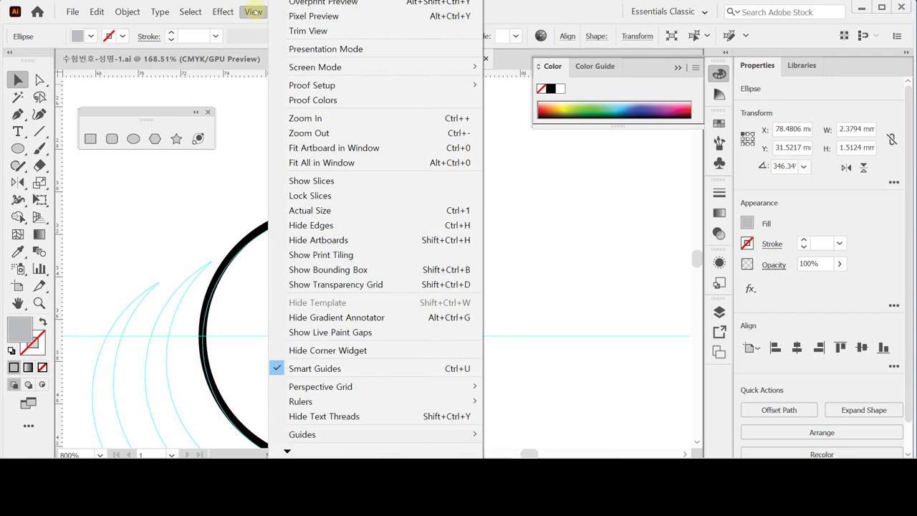
{"action": "left_click", "coordinate": [375, 270]}
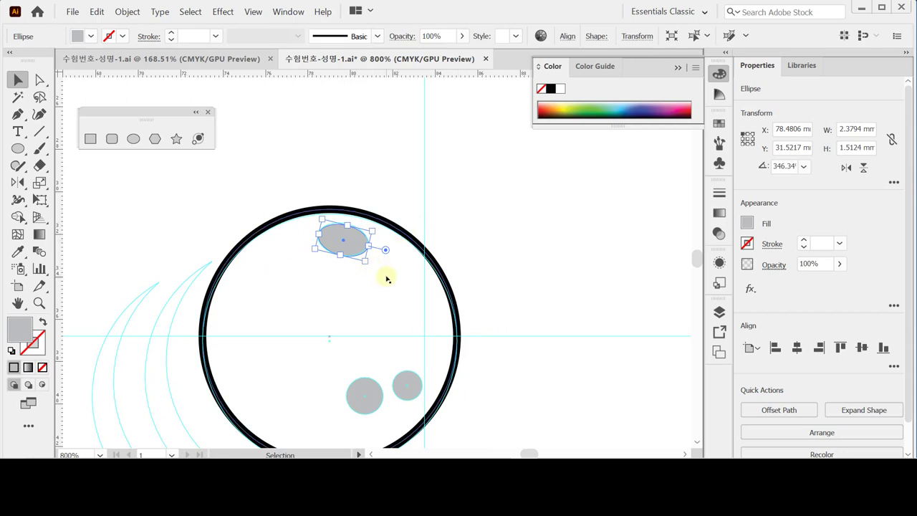
Step: Give the 12 mm ball circle a white-to-black radial gradient fill and remove its stroke
{"action": "scroll", "coordinate": [385, 274], "scroll_direction": "down", "scroll_amount": 1}
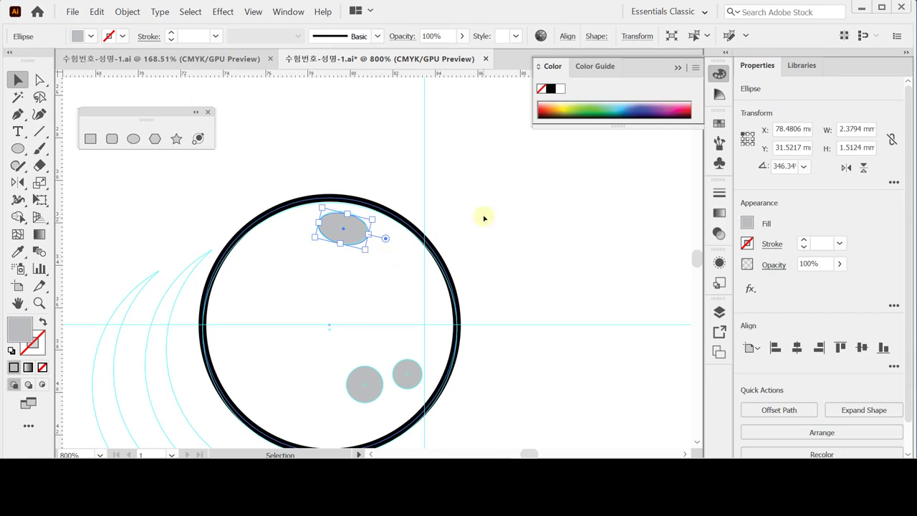
{"action": "left_click_drag", "start_coordinate": [485, 215], "coordinate": [425, 267]}
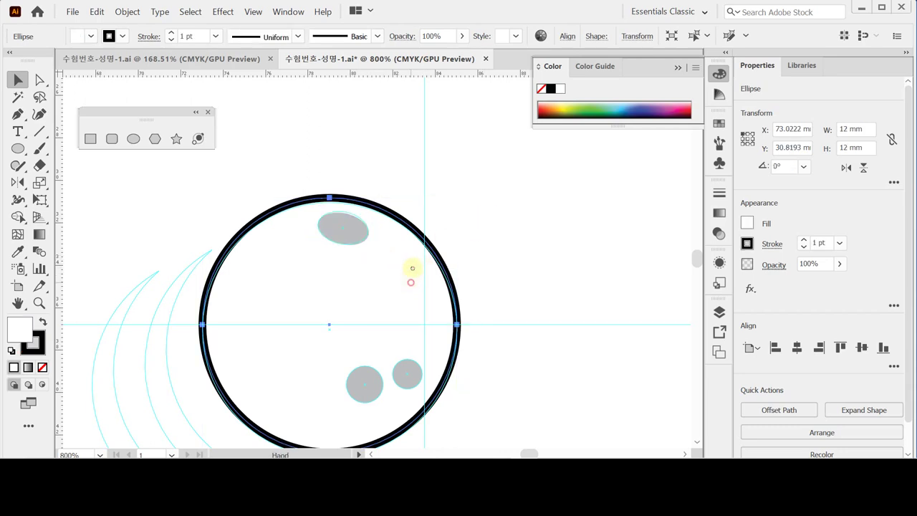
{"action": "scroll", "coordinate": [412, 244], "scroll_direction": "down", "scroll_amount": 3}
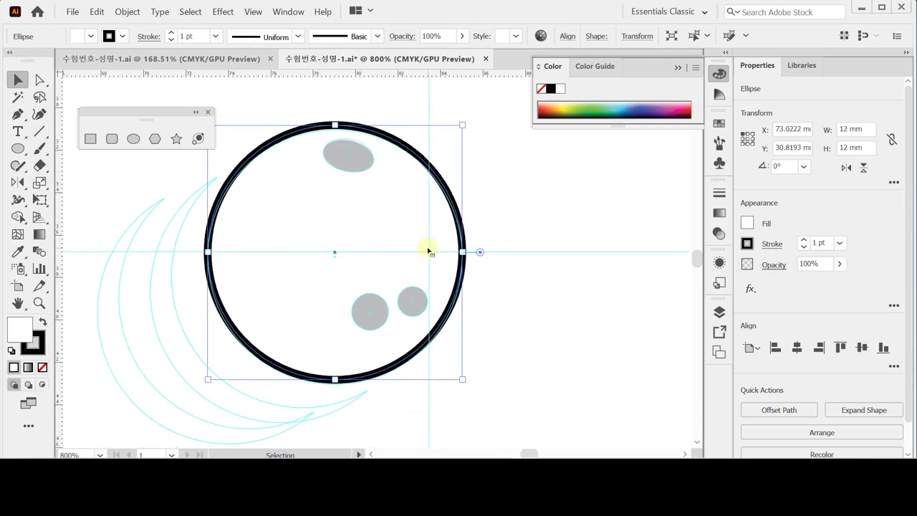
{"action": "left_click", "coordinate": [718, 213]}
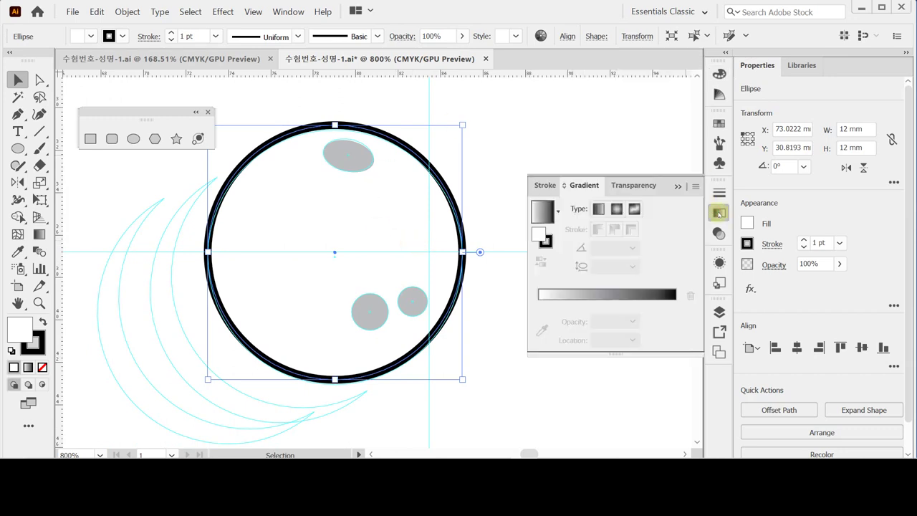
{"action": "left_click", "coordinate": [617, 208]}
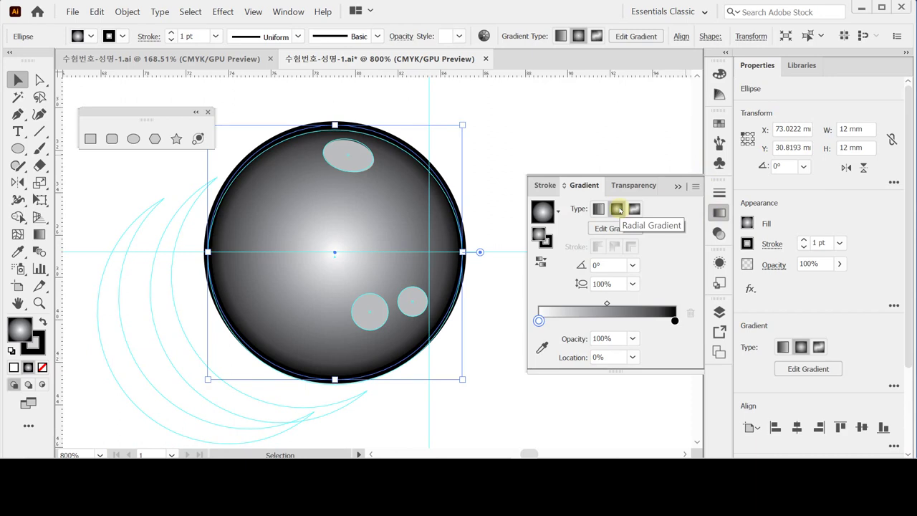
{"action": "left_click", "coordinate": [41, 346]}
{"action": "key", "text": "slash"}
{"action": "left_click", "coordinate": [17, 327]}
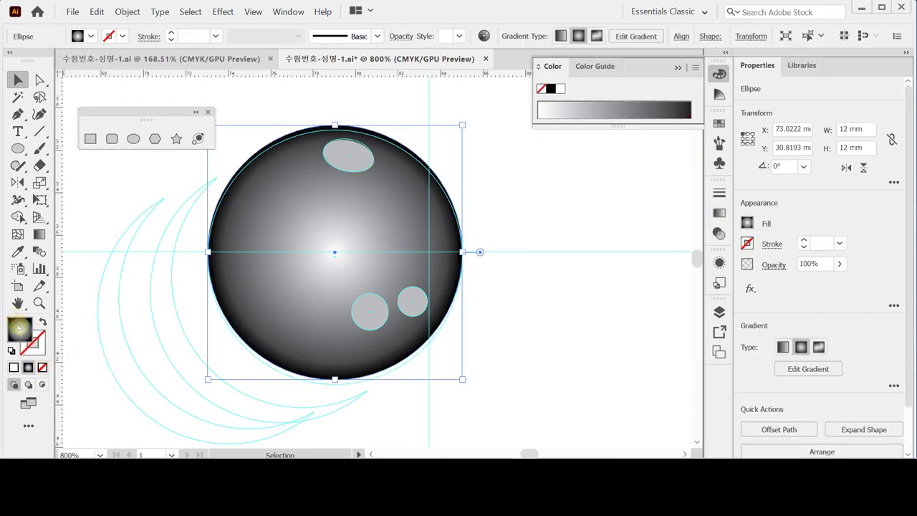
Step: Switch the white centre stop of the ball's radial gradient to the CMYK colour model
{"action": "left_click", "coordinate": [718, 214]}
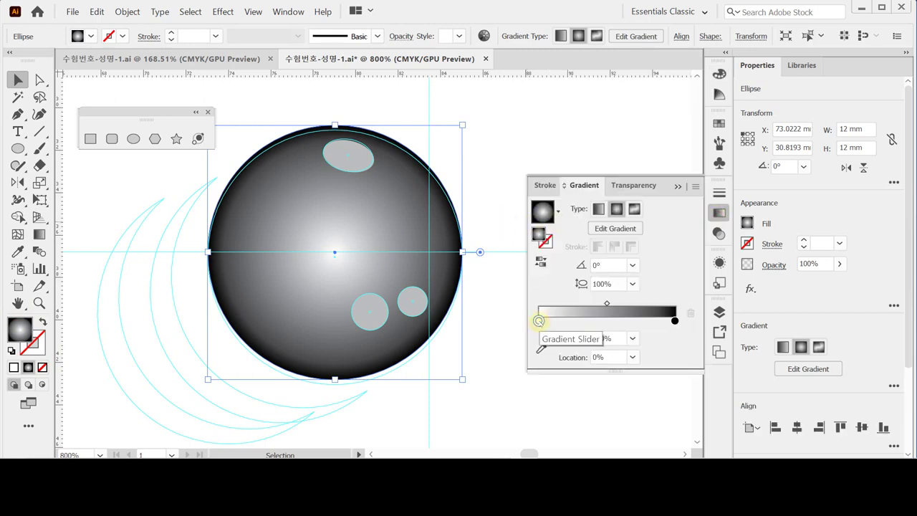
{"action": "double_click", "coordinate": [539, 320]}
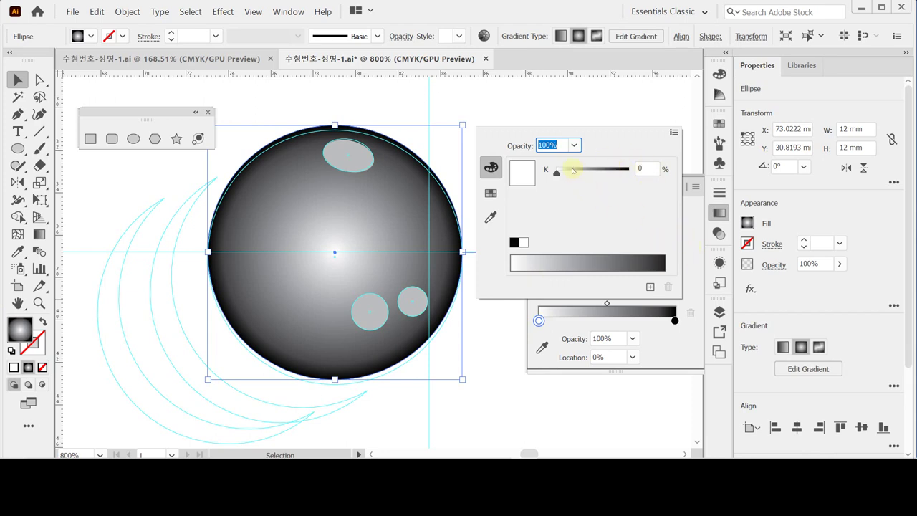
{"action": "left_click", "coordinate": [674, 133]}
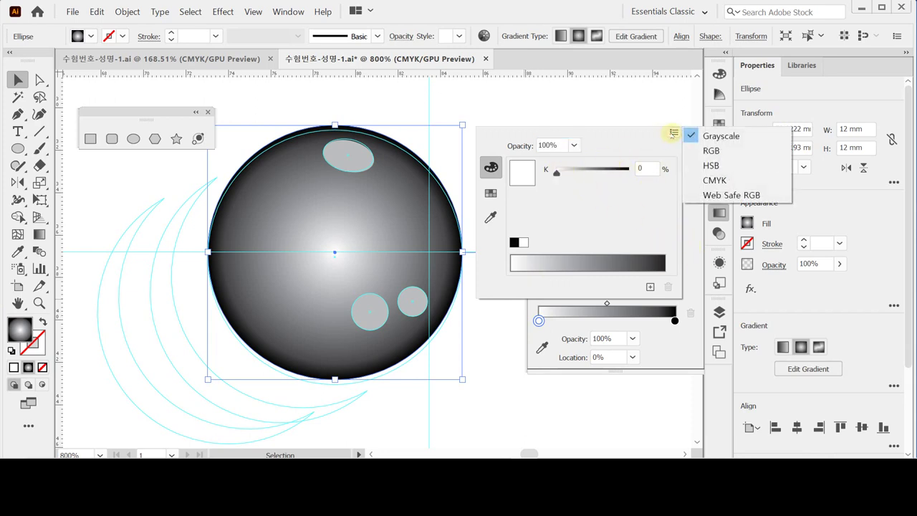
{"action": "left_click", "coordinate": [711, 182]}
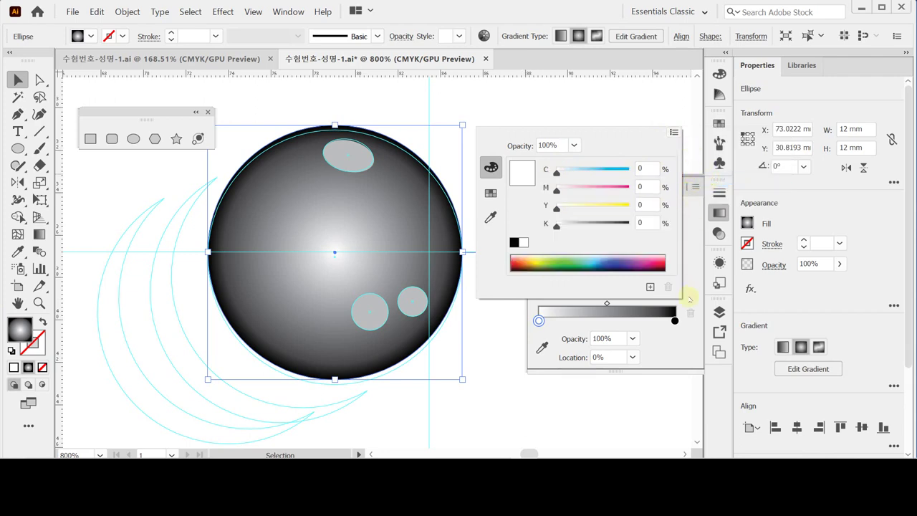
Step: Switch the gradient's black outer stop to CMYK and colour it dark purple with C 80% and M 100%
{"action": "left_click", "coordinate": [674, 320]}
{"action": "double_click", "coordinate": [675, 321]}
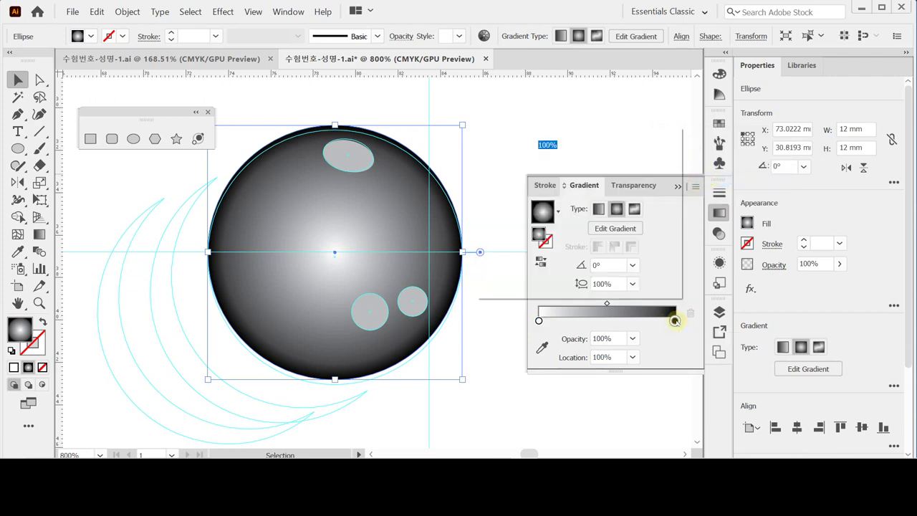
{"action": "left_click", "coordinate": [673, 131]}
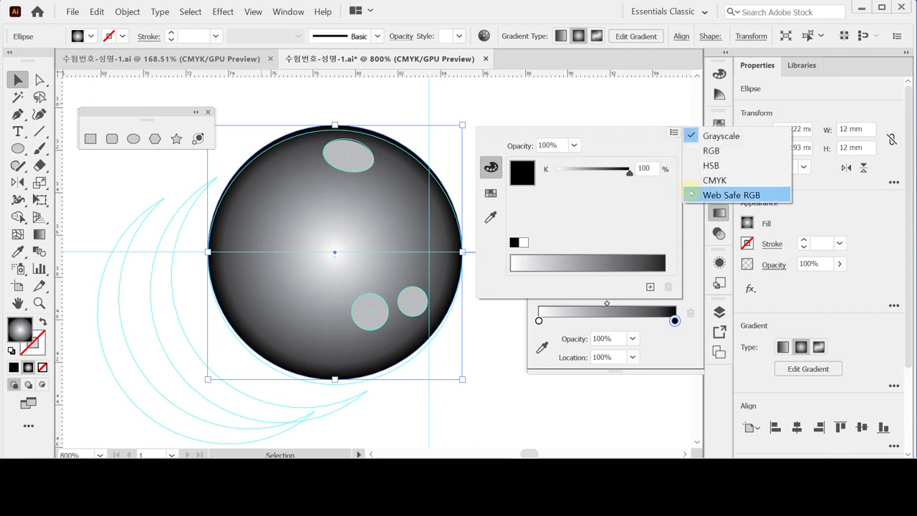
{"action": "left_click", "coordinate": [696, 180]}
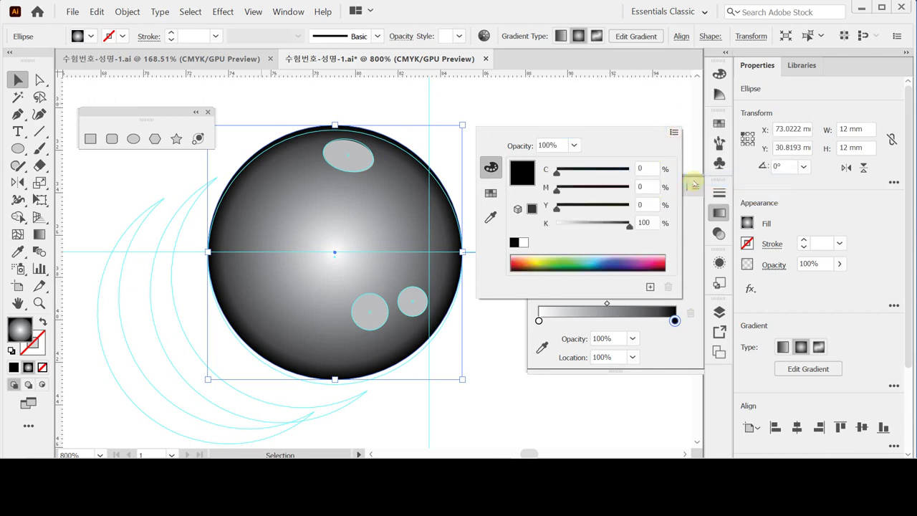
{"action": "left_click", "coordinate": [648, 168]}
{"action": "type", "text": "80"}
{"action": "key", "text": "Tab"}
{"action": "type", "text": "1"}
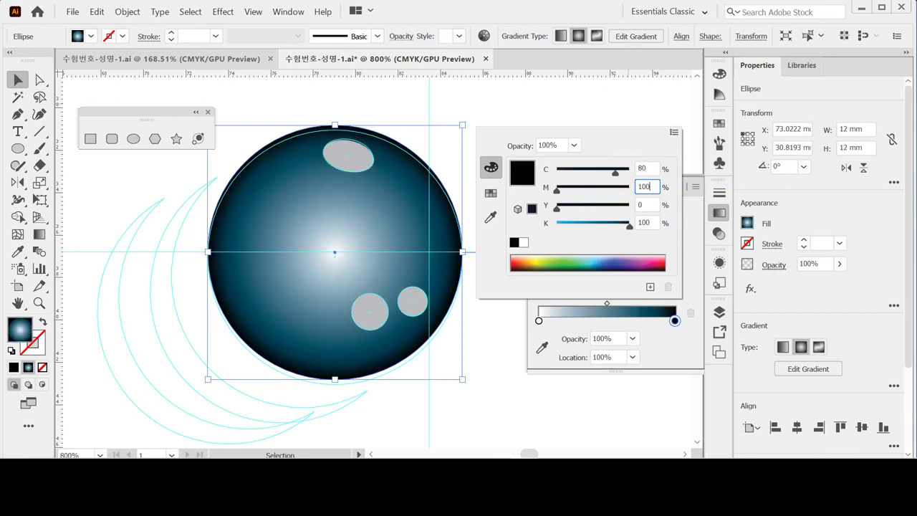
{"action": "type", "text": "00"}
{"action": "key", "text": "Tab"}
{"action": "key", "text": "Tab"}
{"action": "key", "text": "Return"}
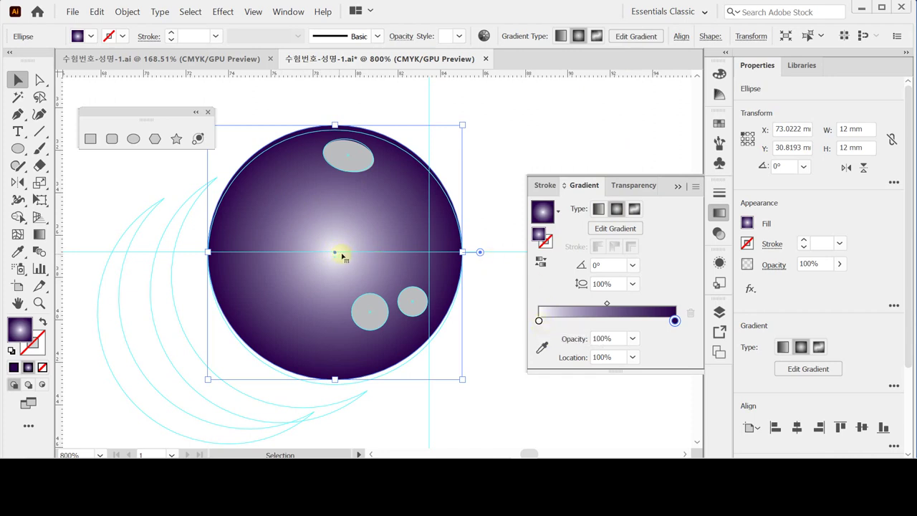
Step: Nudge the ball down 0.2 mm so it fits its guide circle
{"action": "left_click", "coordinate": [719, 212]}
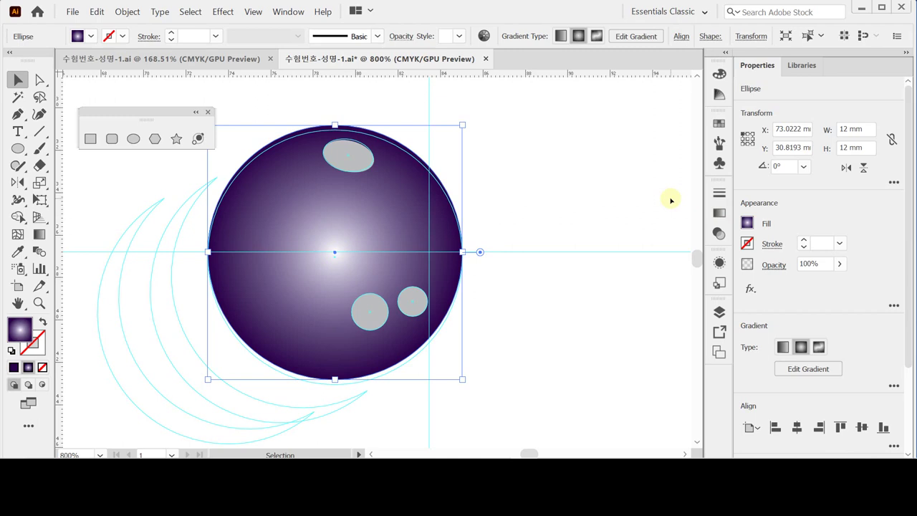
{"action": "key", "text": "Down"}
{"action": "key", "text": "Down"}
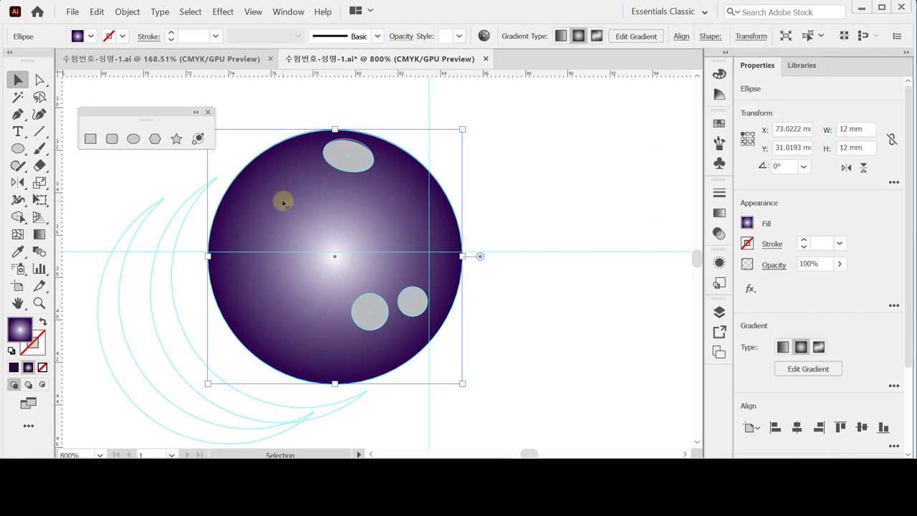
Step: Move the radial gradient's white highlight to the ball's upper-left area and tighten its spread with the Gradient tool
{"action": "left_click", "coordinate": [39, 234]}
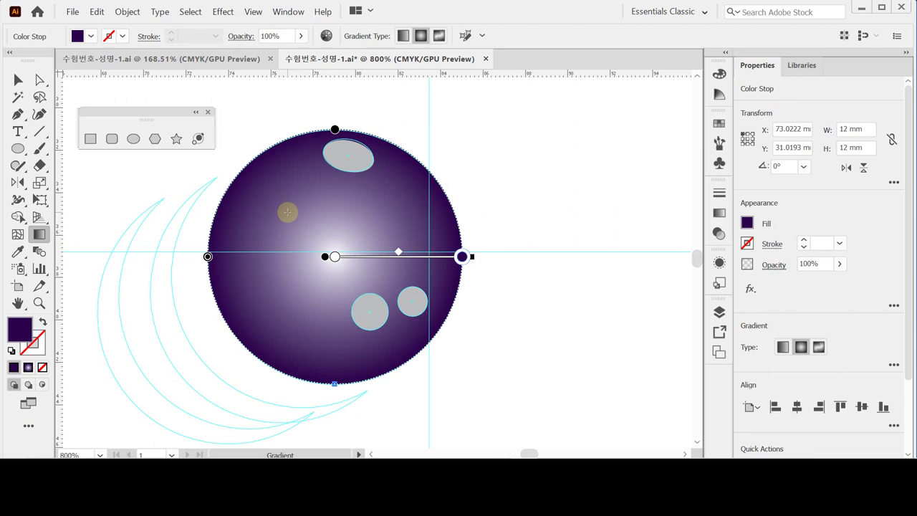
{"action": "left_click_drag", "start_coordinate": [288, 211], "coordinate": [381, 295]}
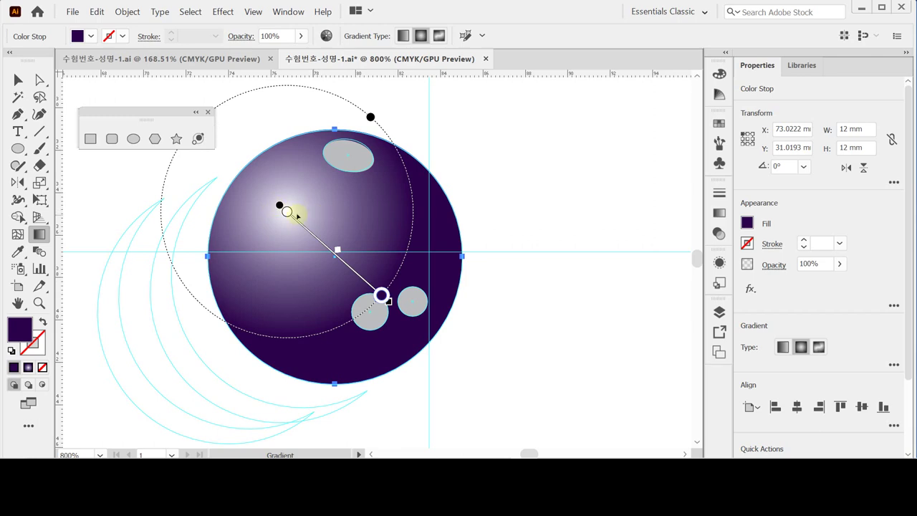
{"action": "left_click_drag", "start_coordinate": [279, 205], "coordinate": [296, 217]}
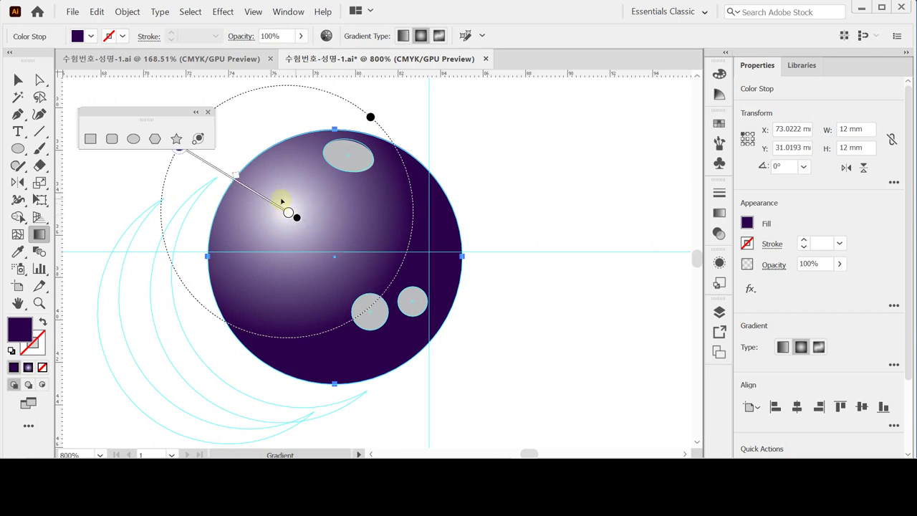
{"action": "left_click_drag", "start_coordinate": [379, 195], "coordinate": [278, 284]}
{"action": "left_click_drag", "start_coordinate": [283, 204], "coordinate": [355, 300]}
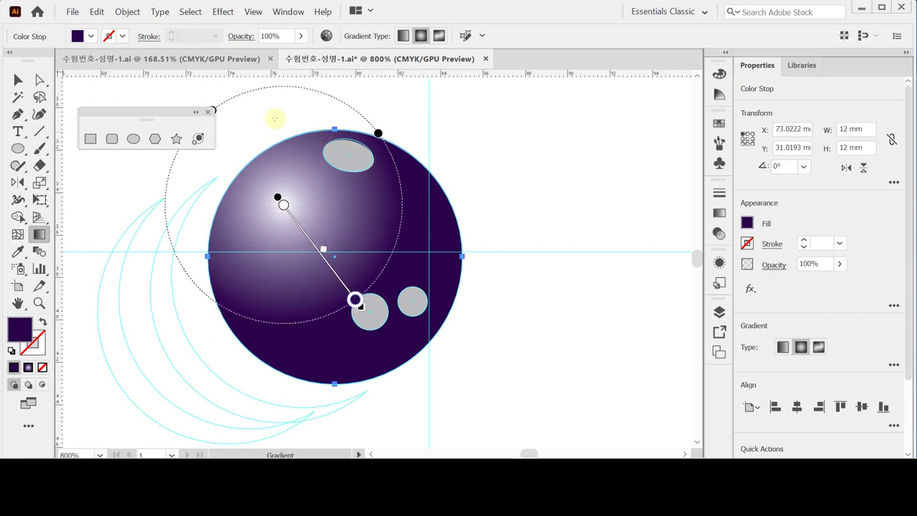
{"action": "mouse_move", "coordinate": [229, 102]}
{"action": "left_mouse_down"}
{"action": "mouse_move", "coordinate": [239, 108]}
{"action": "mouse_move", "coordinate": [217, 107]}
{"action": "mouse_move", "coordinate": [219, 114]}
{"action": "mouse_move", "coordinate": [215, 102]}
{"action": "mouse_move", "coordinate": [217, 111]}
{"action": "left_mouse_up"}
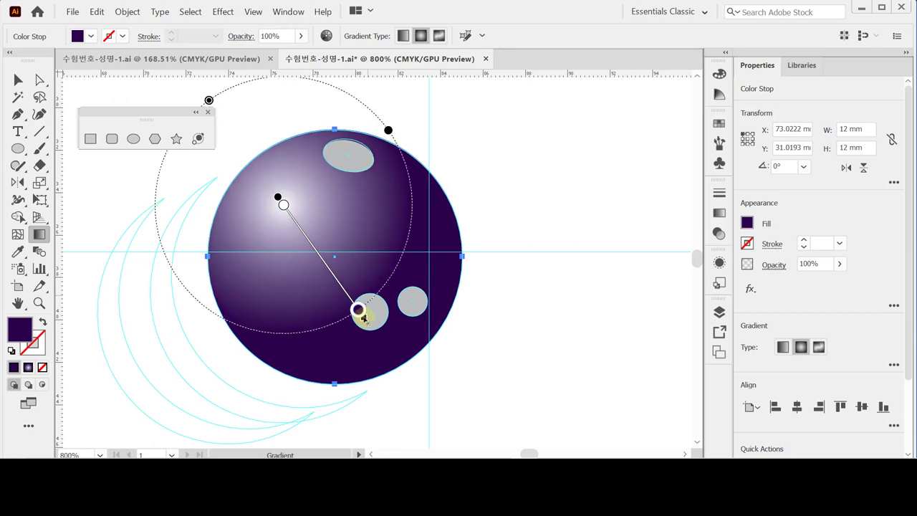
{"action": "mouse_move", "coordinate": [358, 310]}
{"action": "left_mouse_down"}
{"action": "mouse_move", "coordinate": [363, 315]}
{"action": "mouse_move", "coordinate": [332, 268]}
{"action": "mouse_move", "coordinate": [358, 309]}
{"action": "left_mouse_up"}
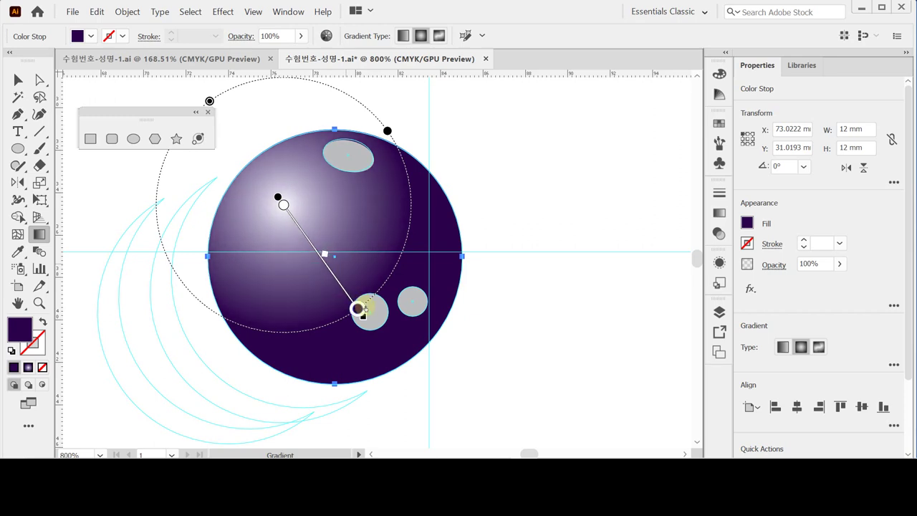
{"action": "left_click_drag", "start_coordinate": [210, 101], "coordinate": [219, 113]}
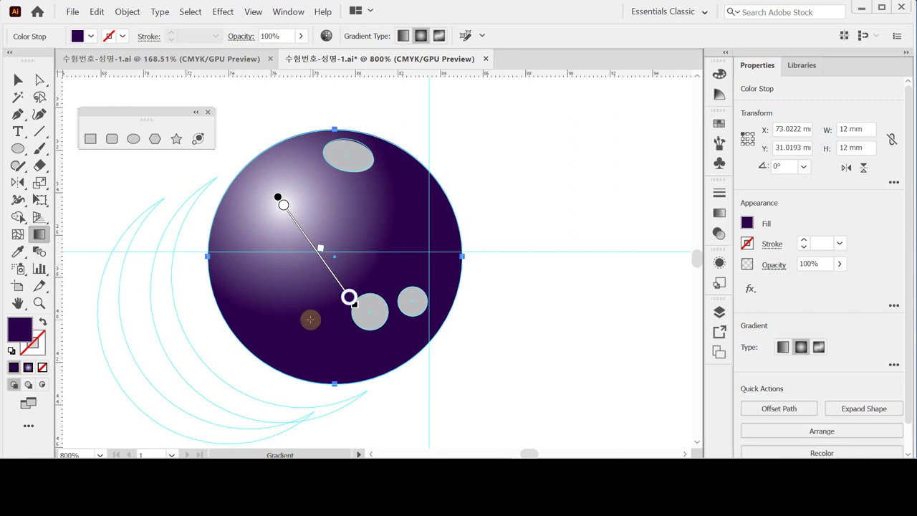
Step: Deselect the ball and save the document
{"action": "left_click_drag", "start_coordinate": [313, 282], "coordinate": [431, 228]}
{"action": "key", "text": "ctrl"}
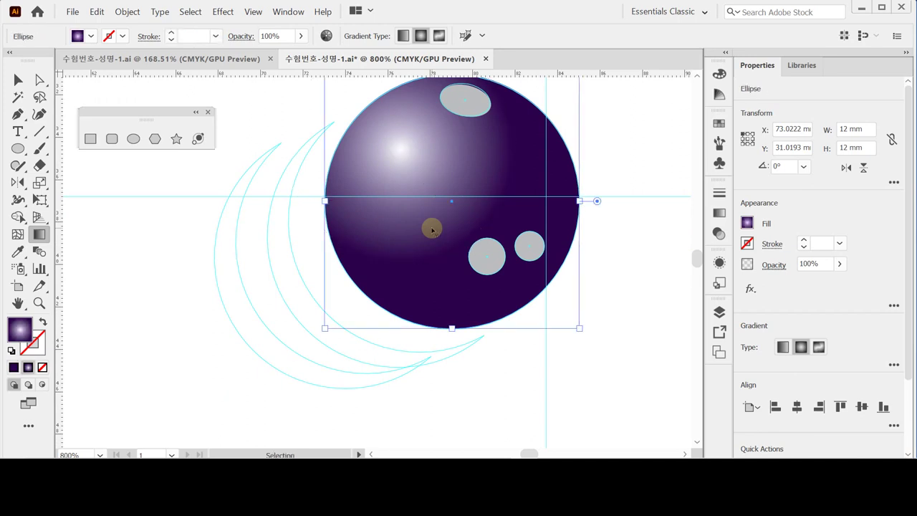
{"action": "left_click", "coordinate": [164, 276], "text": "ctrl"}
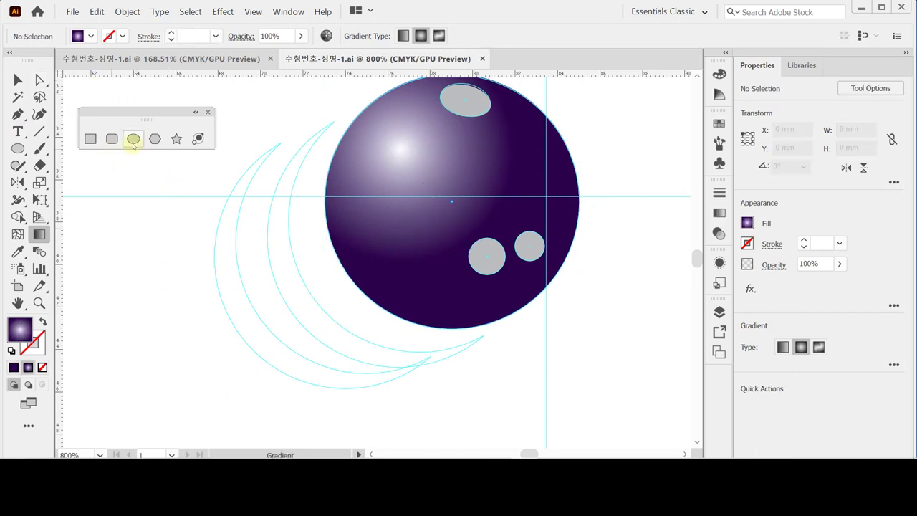
Step: Draw a circle about 12.67 mm wide over the outer crescent guide with no fill and a 1 pt black stroke
{"action": "left_click", "coordinate": [133, 139]}
{"action": "left_click", "coordinate": [275, 232], "text": "ctrl+alt"}
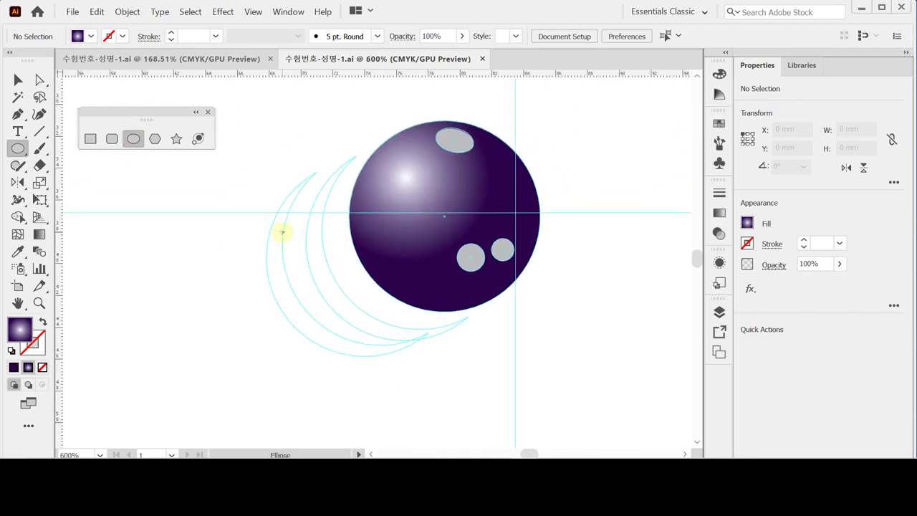
{"action": "mouse_move", "coordinate": [276, 152]}
{"action": "left_mouse_down"}
{"action": "mouse_move", "coordinate": [438, 338]}
{"action": "mouse_move", "coordinate": [477, 354]}
{"action": "left_mouse_up"}
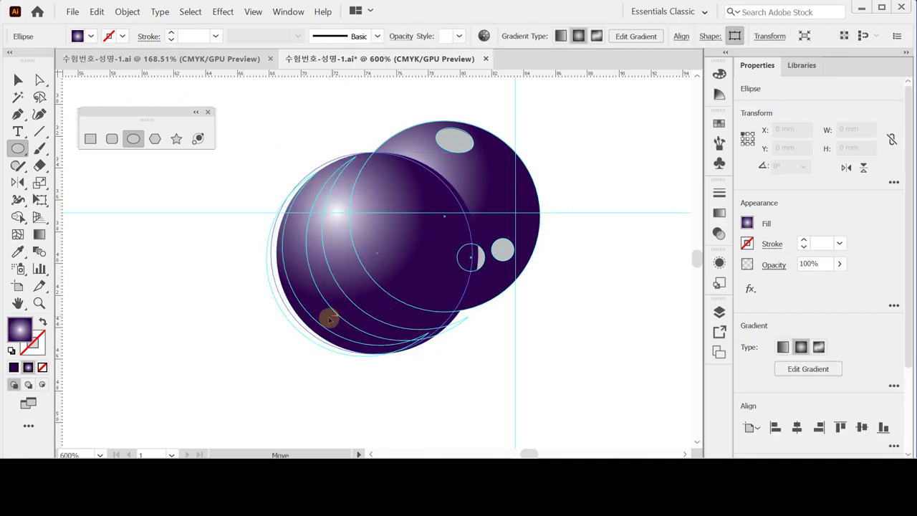
{"action": "left_click", "coordinate": [11, 351]}
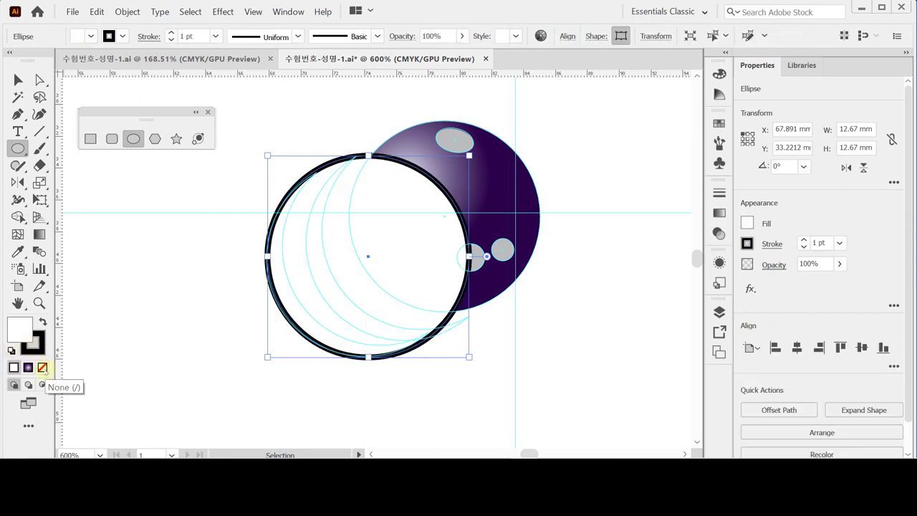
{"action": "left_click", "coordinate": [43, 367]}
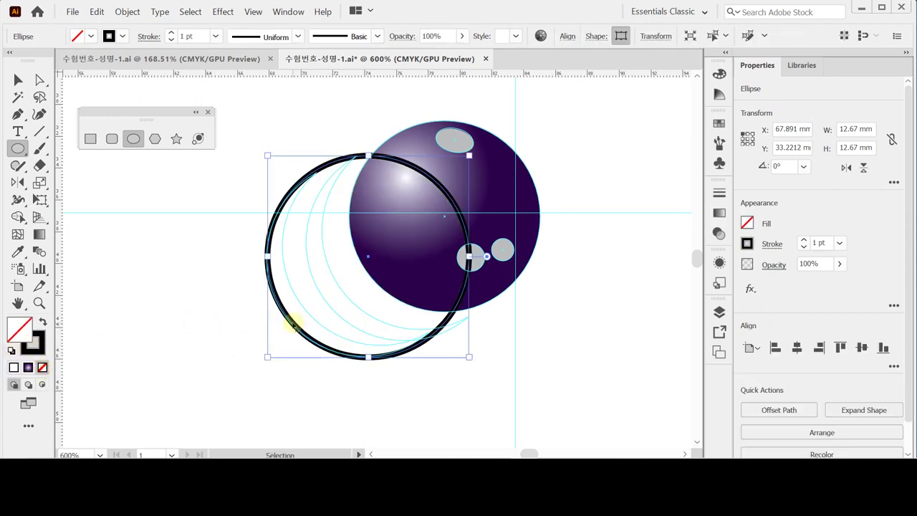
Step: Duplicate the circle offset toward the ball along the inner guide and subtract the copy to form the outer crescent
{"action": "mouse_move", "coordinate": [293, 324]}
{"action": "left_mouse_down"}
{"action": "mouse_move", "coordinate": [317, 313]}
{"action": "mouse_move", "coordinate": [307, 314]}
{"action": "left_mouse_up"}
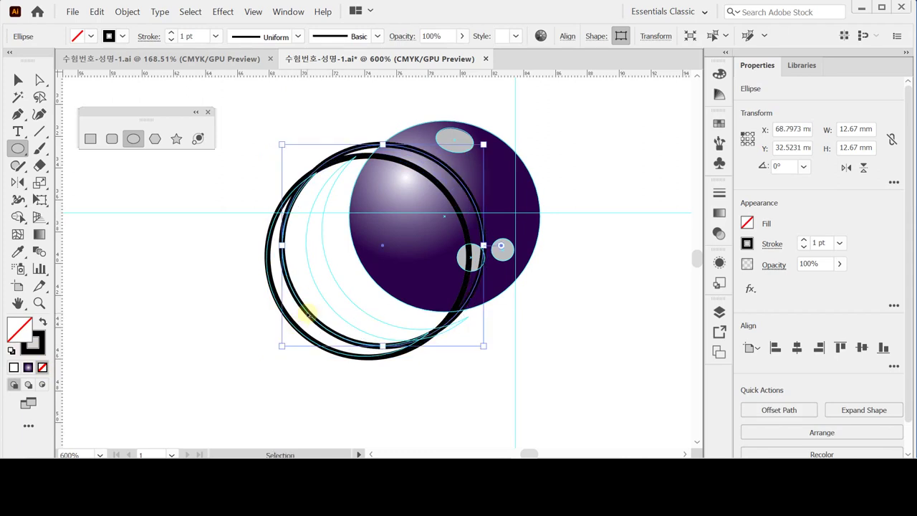
{"action": "left_click", "coordinate": [331, 341], "text": "shift"}
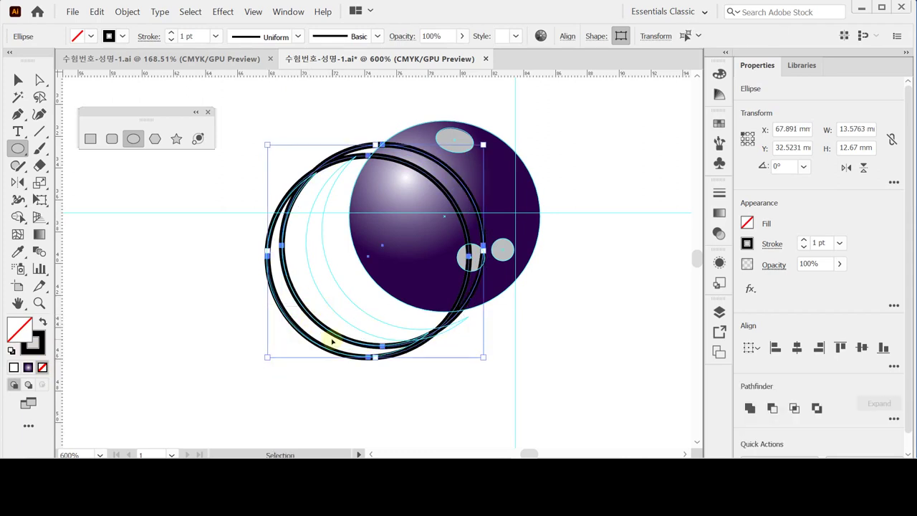
{"action": "left_click", "coordinate": [772, 407]}
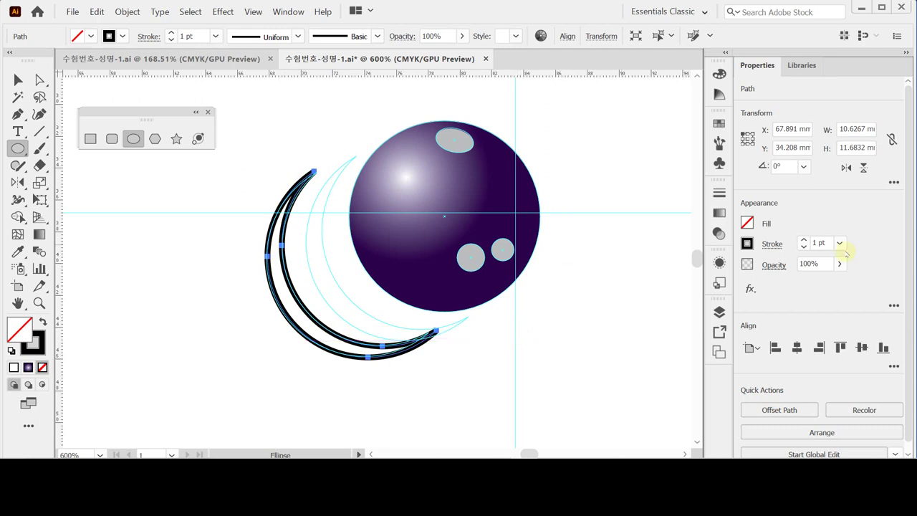
Step: Swap the outer crescent's stroke for a fill and colour it light gray with K 30%
{"action": "left_click", "coordinate": [42, 321]}
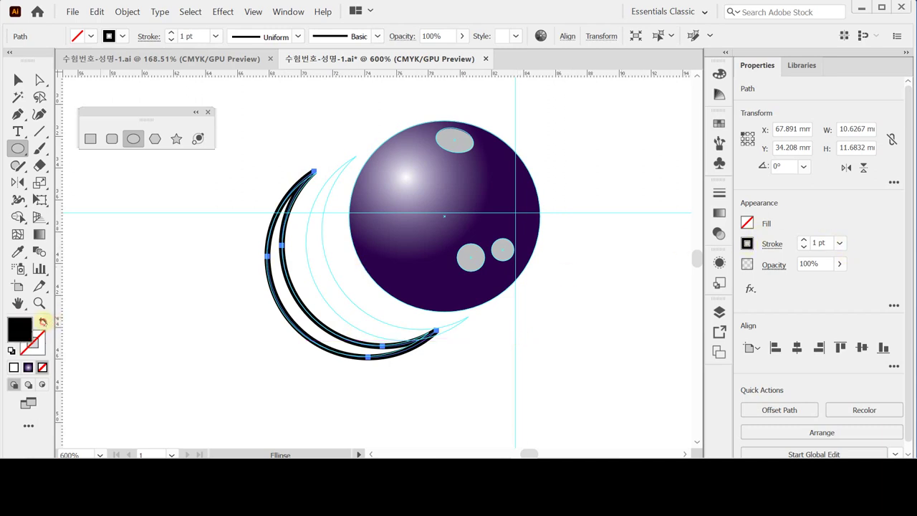
{"action": "left_click", "coordinate": [745, 221]}
{"action": "left_click", "coordinate": [705, 334]}
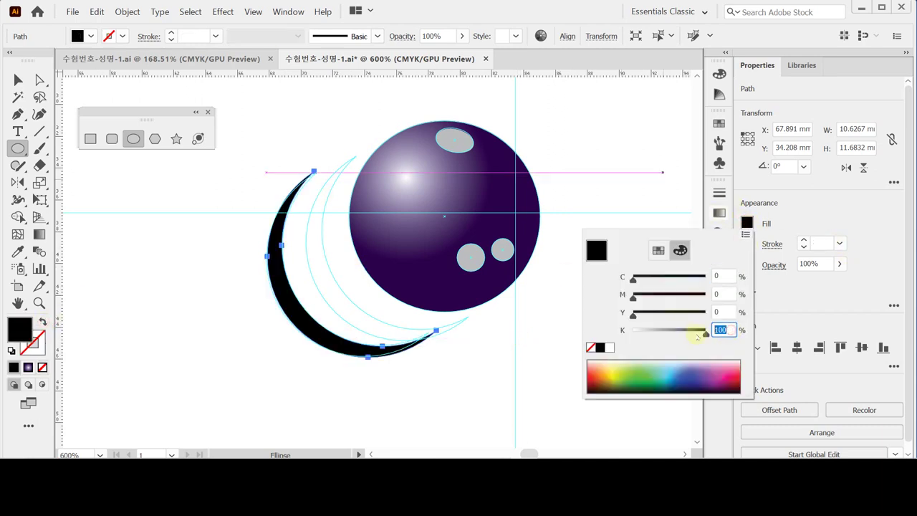
{"action": "type", "text": "25"}
{"action": "key", "text": "Return"}
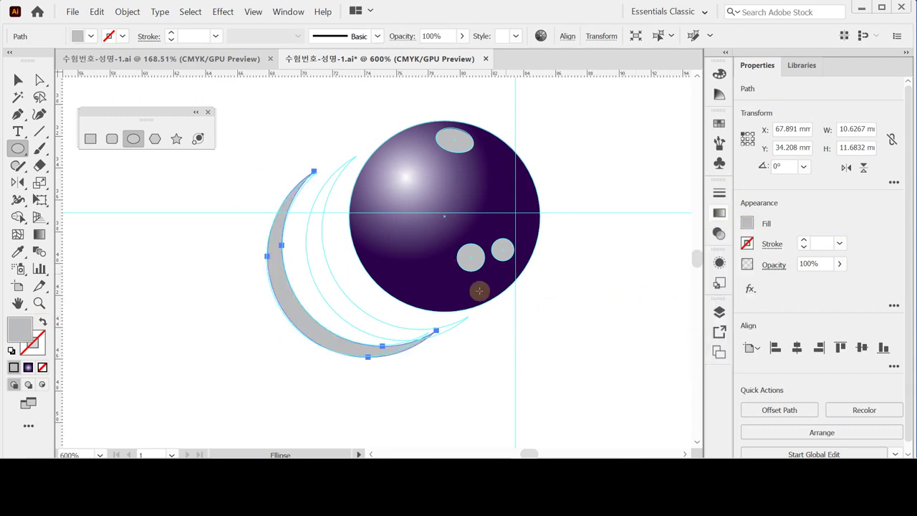
Step: Duplicate the gray crescent onto the inner guide beside the ball and fill the copy with a darker gray
{"action": "key", "text": "v"}
{"action": "left_click_drag", "start_coordinate": [318, 336], "coordinate": [359, 319]}
{"action": "key", "text": "alt"}
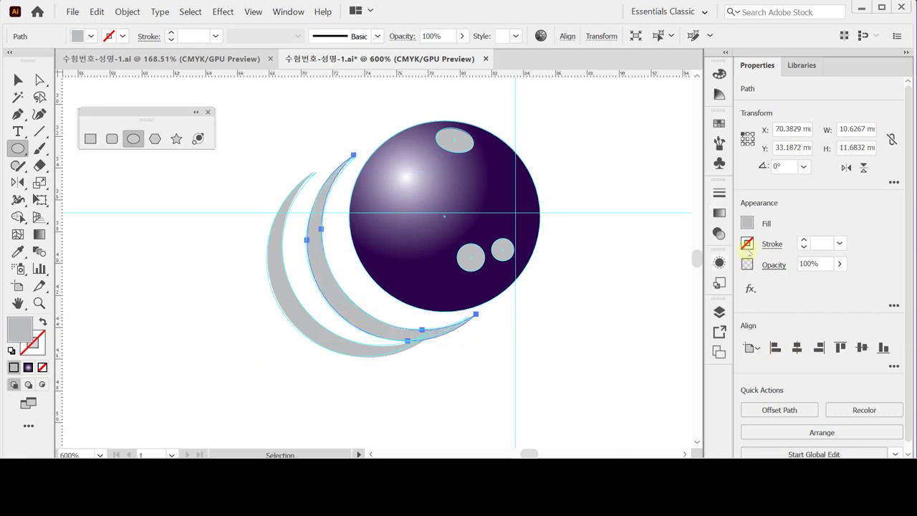
{"action": "left_click", "coordinate": [749, 224]}
{"action": "left_click", "coordinate": [724, 329]}
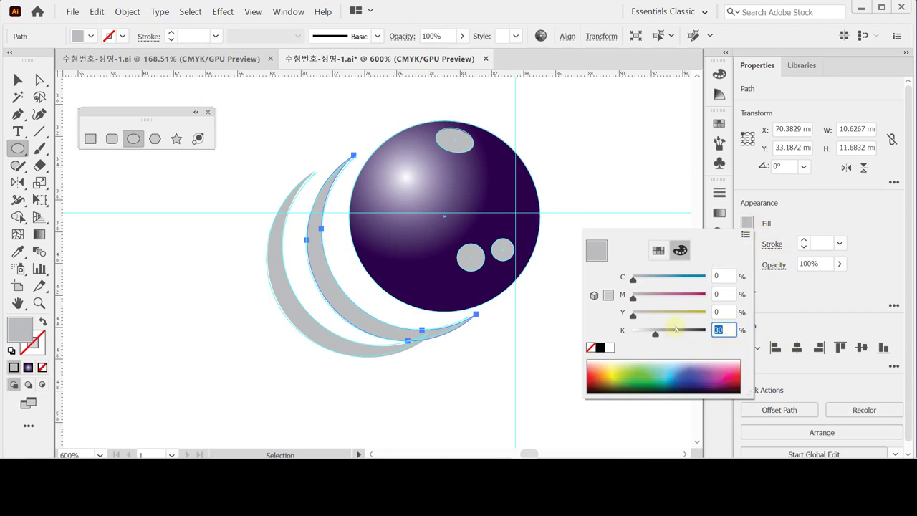
{"action": "left_click", "coordinate": [675, 329]}
{"action": "key", "text": "Return"}
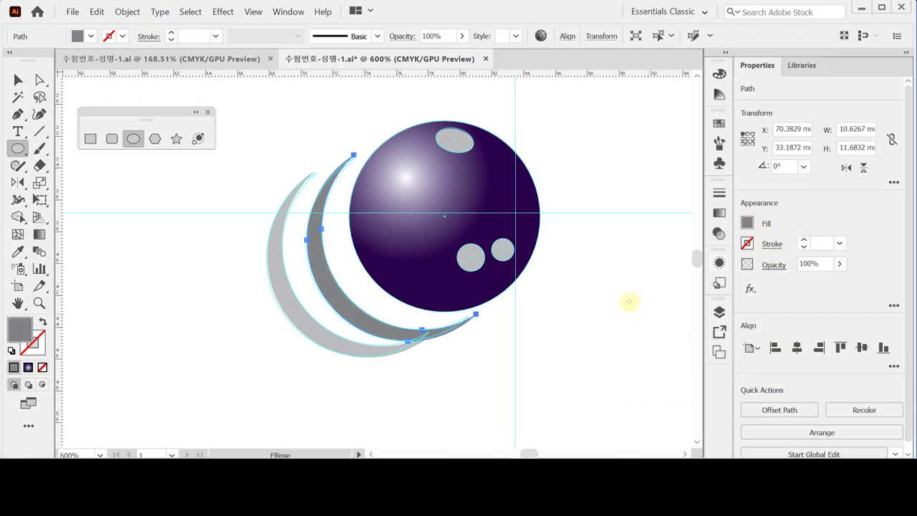
Step: Rotate both crescents about 4.5° clockwise and nudge them slightly to match the guide outlines
{"action": "key", "text": "v"}
{"action": "left_click_drag", "start_coordinate": [276, 372], "coordinate": [340, 269]}
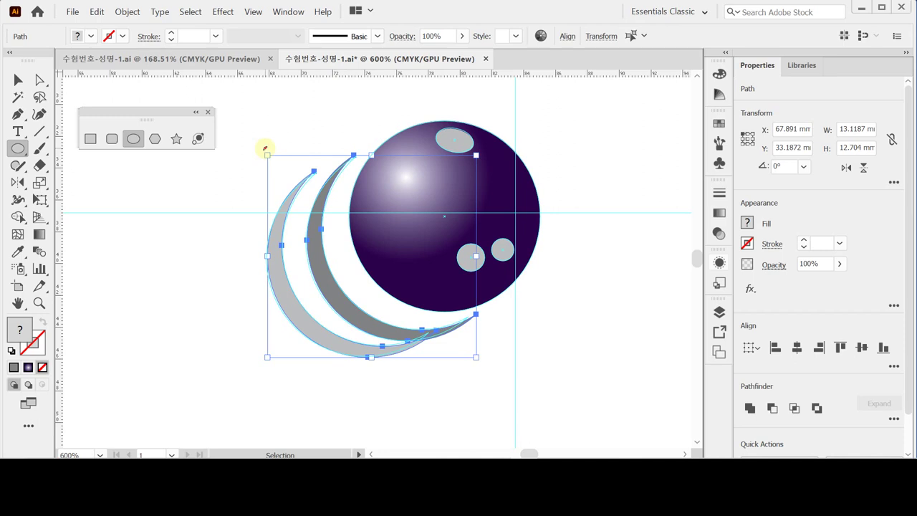
{"action": "left_click_drag", "start_coordinate": [265, 149], "coordinate": [275, 141]}
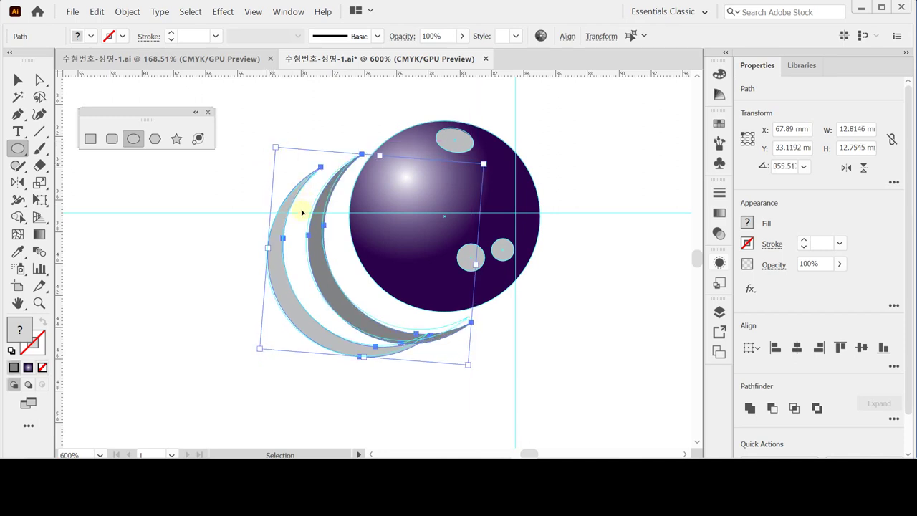
{"action": "key", "text": "Left"}
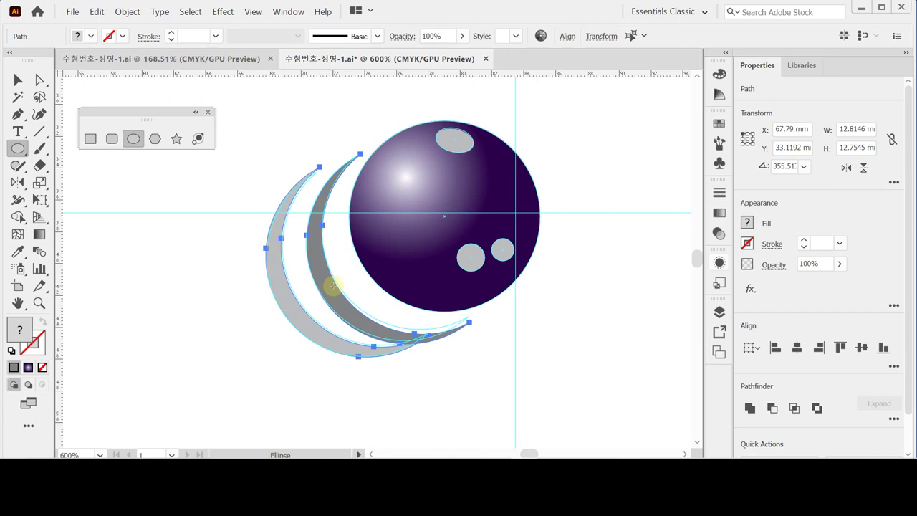
{"action": "key", "text": "Up"}
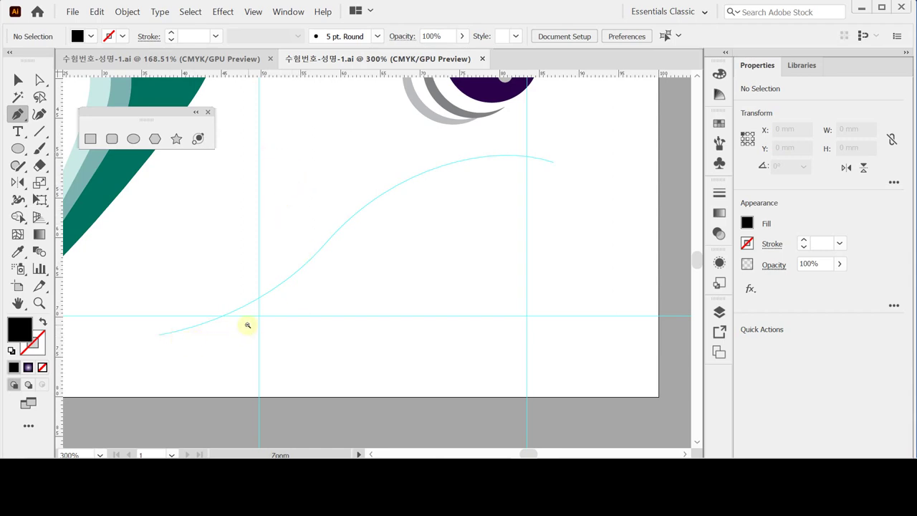
Step: Draw an S-shaped open path about 50 mm wide along the curve guide below the ball, with no fill and a 1 pt black stroke
{"action": "key", "text": "ctrl+minus"}
{"action": "left_click_drag", "start_coordinate": [221, 331], "coordinate": [193, 339]}
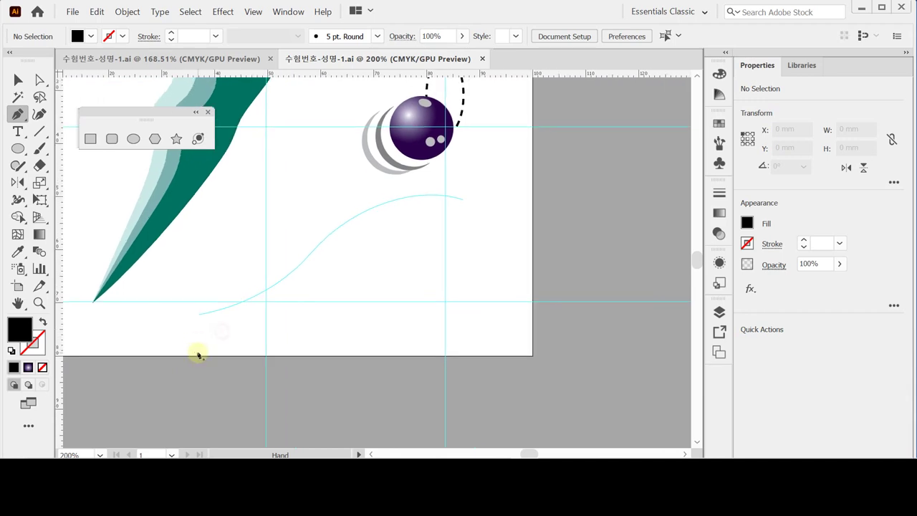
{"action": "left_click", "coordinate": [197, 314]}
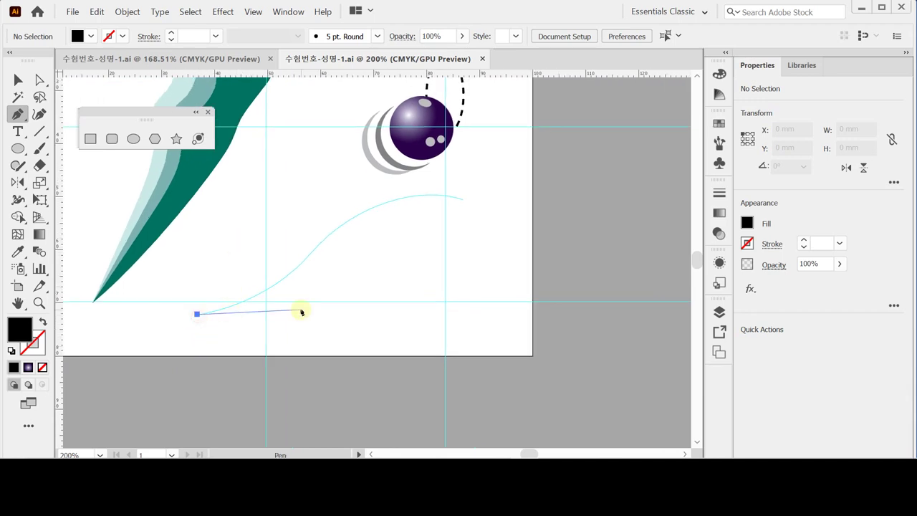
{"action": "left_click_drag", "start_coordinate": [311, 257], "coordinate": [350, 211]}
{"action": "mouse_move", "coordinate": [463, 200]}
{"action": "left_mouse_down"}
{"action": "mouse_move", "coordinate": [505, 222]}
{"action": "mouse_move", "coordinate": [528, 212]}
{"action": "left_mouse_up"}
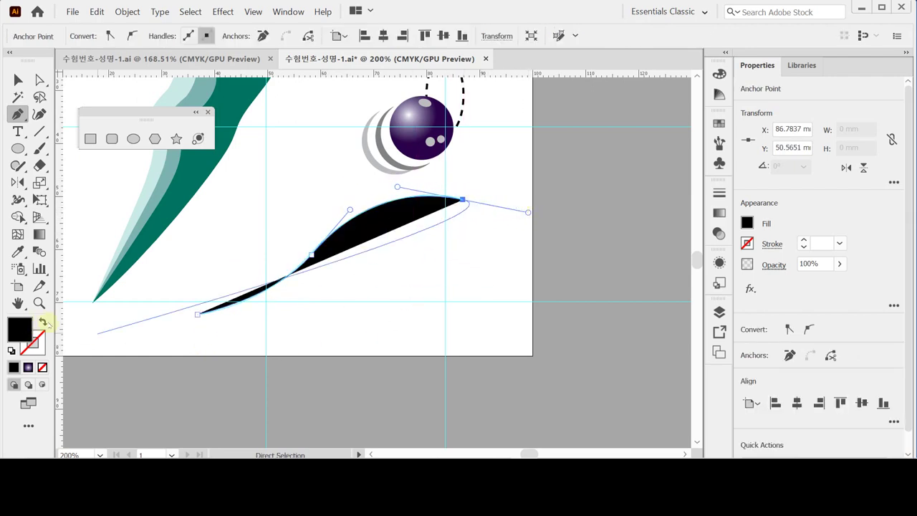
{"action": "left_click", "coordinate": [43, 323]}
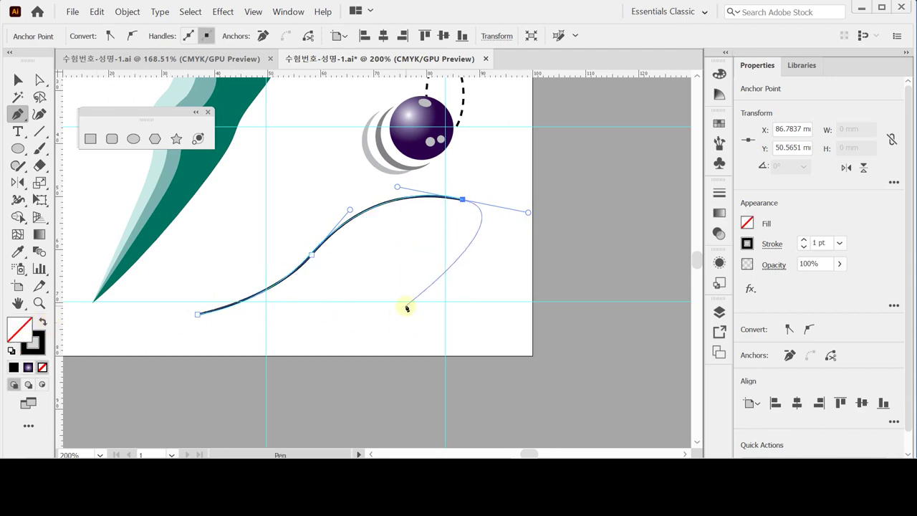
{"action": "left_click", "coordinate": [489, 274], "text": "ctrl"}
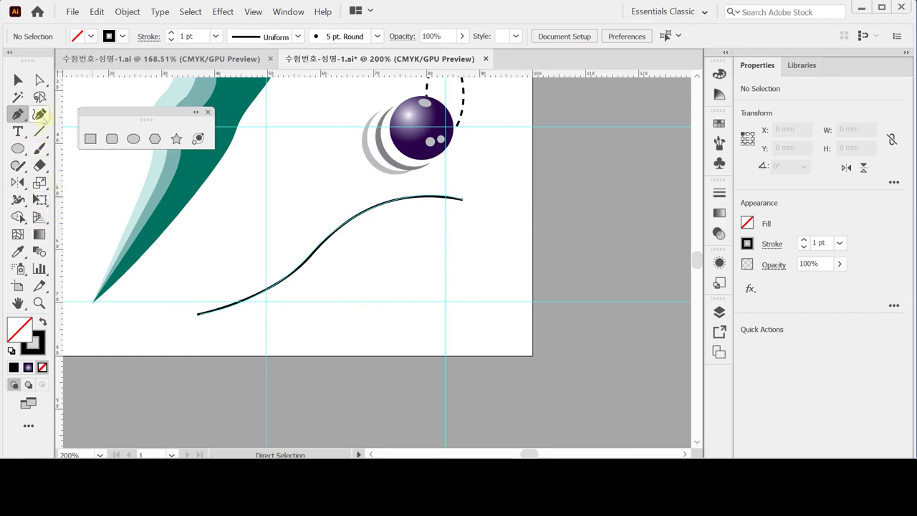
Step: Start path text near the lower end of the S-curve with the Type on a Path tool
{"action": "left_click", "coordinate": [19, 131]}
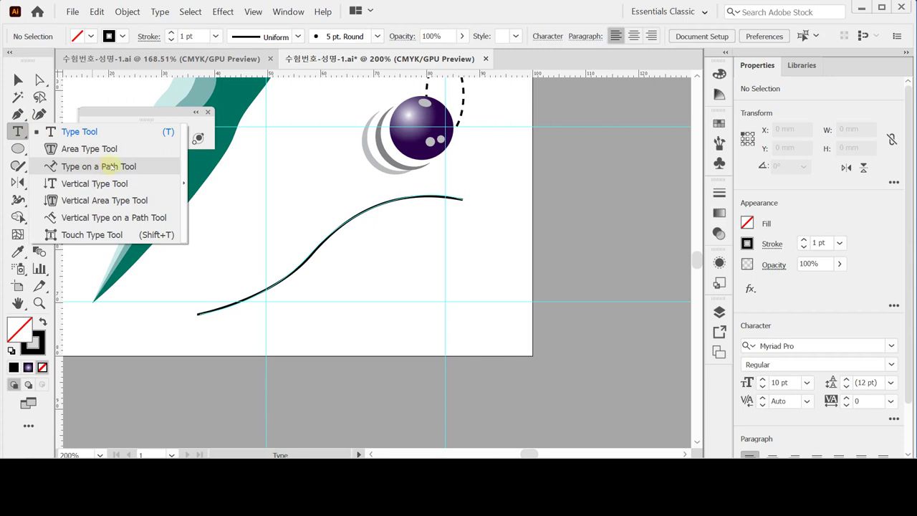
{"action": "left_click", "coordinate": [109, 167]}
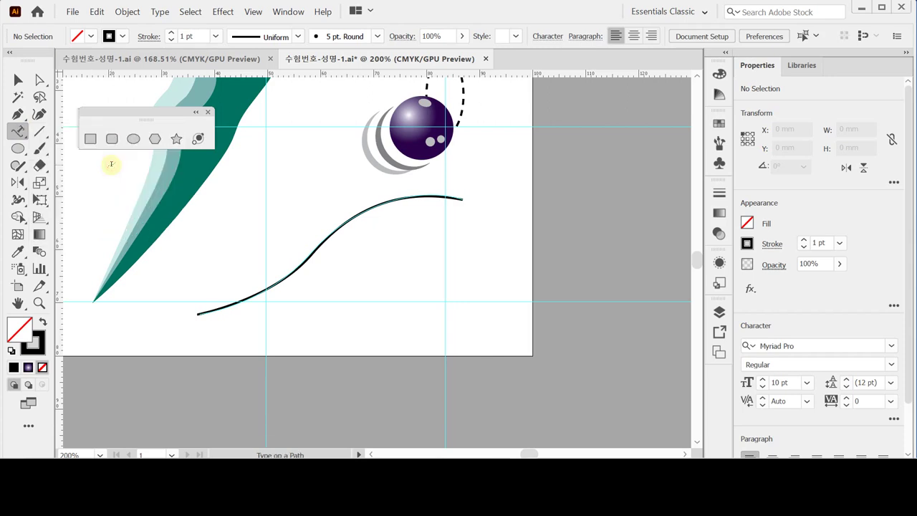
{"action": "left_click", "coordinate": [211, 313], "text": "ctrl"}
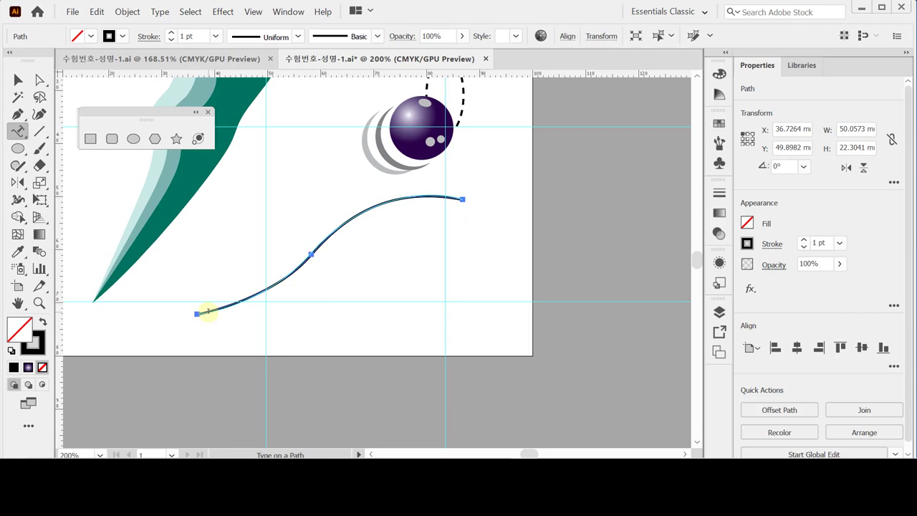
{"action": "left_click", "coordinate": [206, 311]}
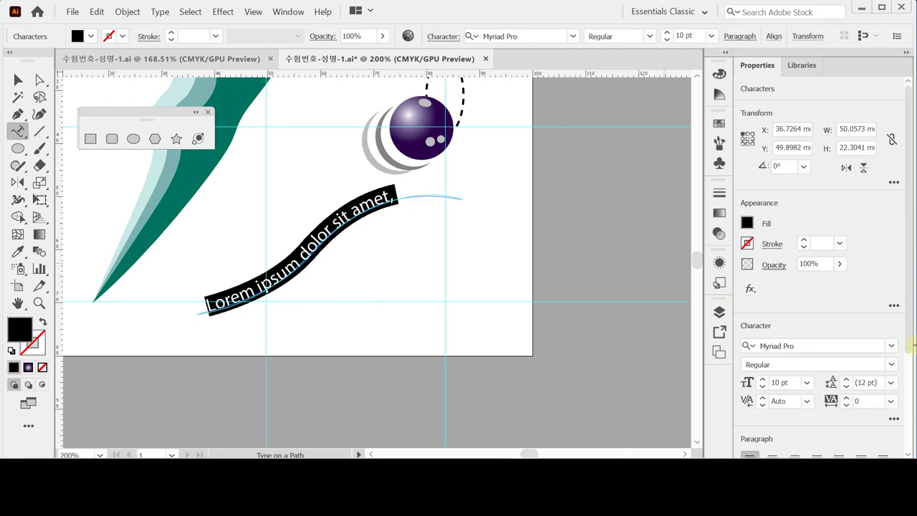
Step: Set the path text's font to Arial and replace the placeholder with "Sports Wear Design"
{"action": "left_click_drag", "start_coordinate": [909, 343], "coordinate": [908, 394]}
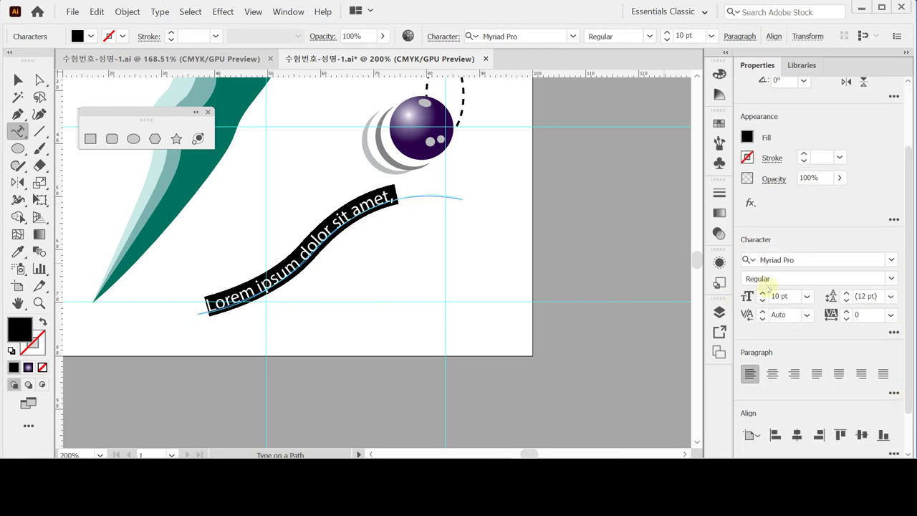
{"action": "left_click", "coordinate": [799, 260]}
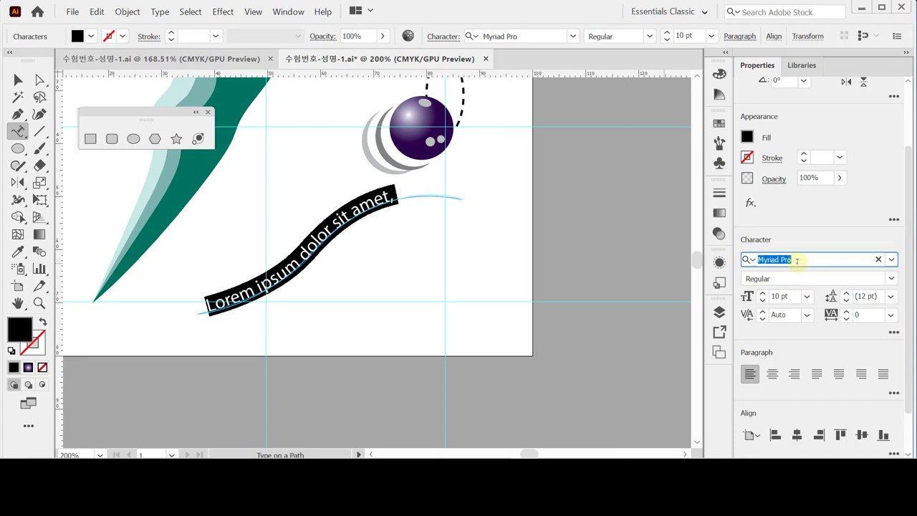
{"action": "type", "text": "ar"}
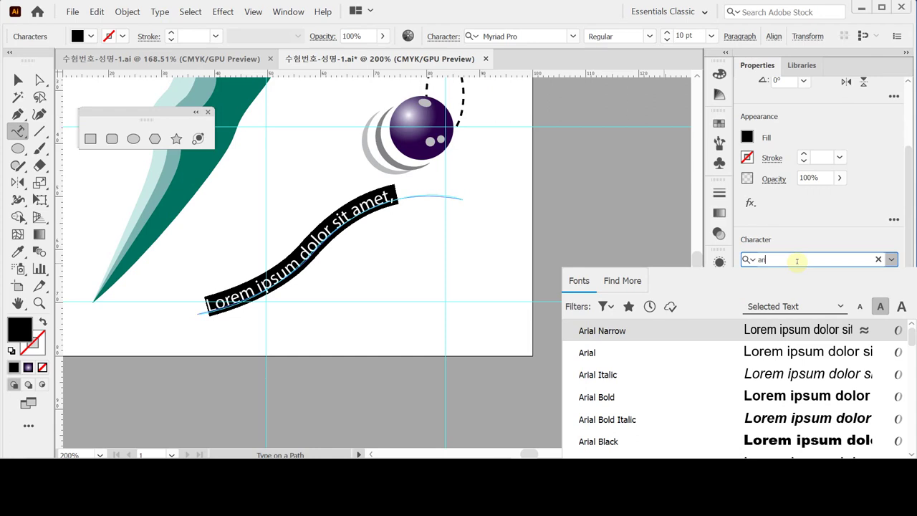
{"action": "key", "text": "Down"}
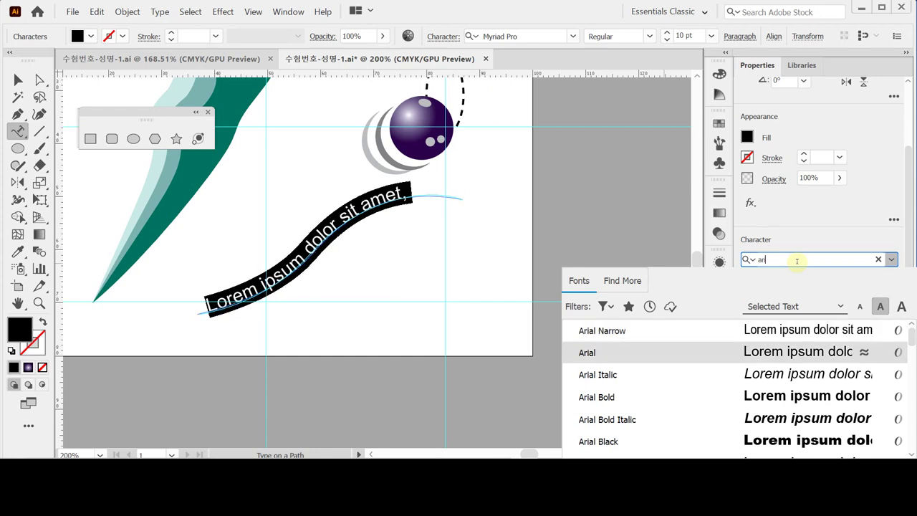
{"action": "key", "text": "Return"}
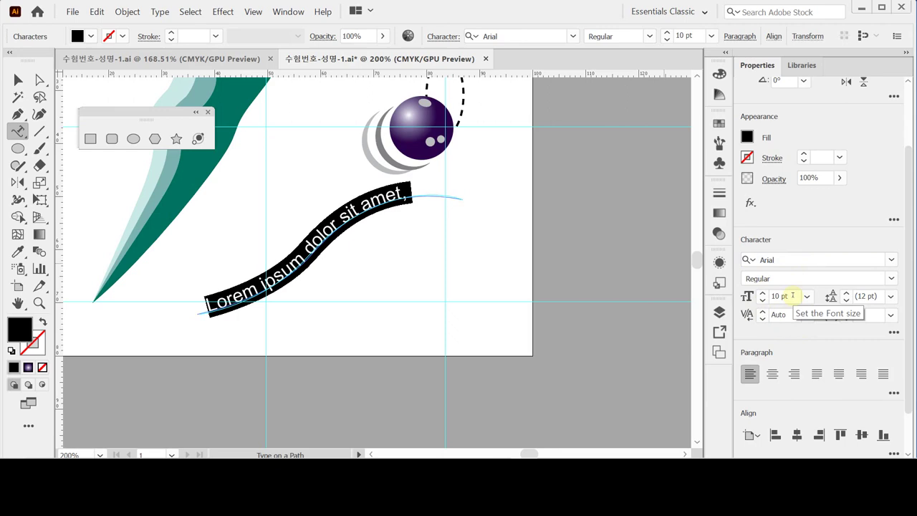
{"action": "left_click", "coordinate": [747, 137]}
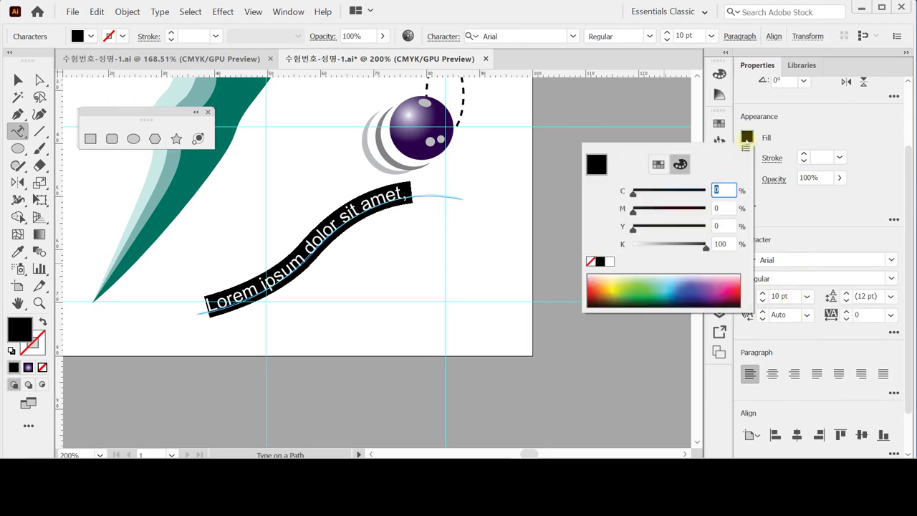
{"action": "left_click", "coordinate": [791, 127]}
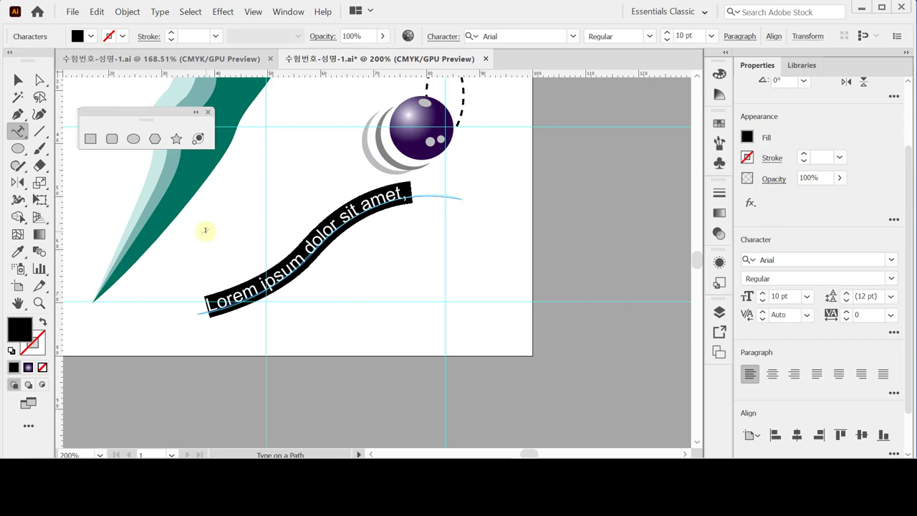
{"action": "type", "text": "Sports Wear Design"}
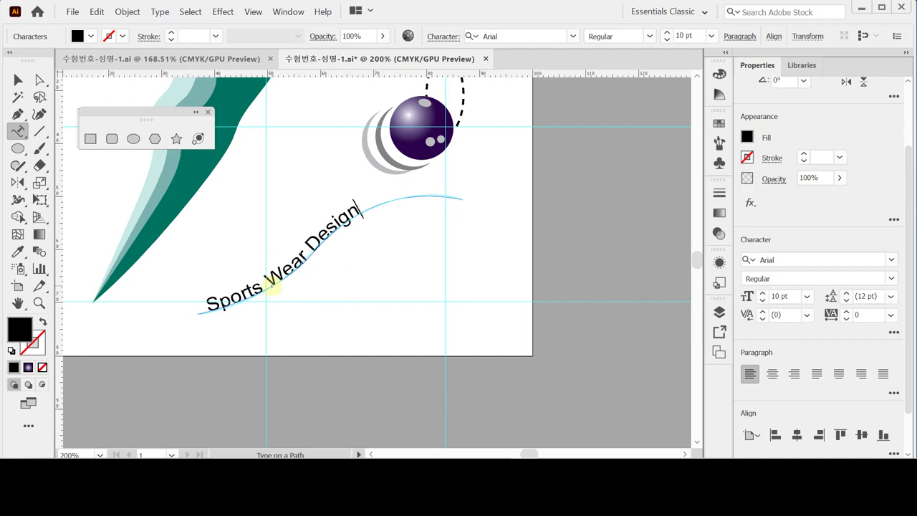
Step: Set the font size of the word "Wear" in the curved text to 15 pt
{"action": "left_click_drag", "start_coordinate": [270, 284], "coordinate": [312, 258]}
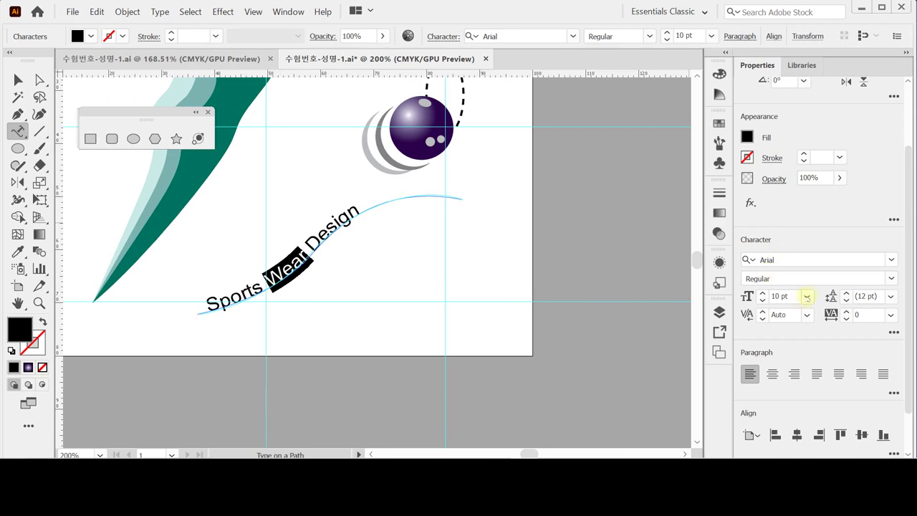
{"action": "left_click", "coordinate": [782, 296]}
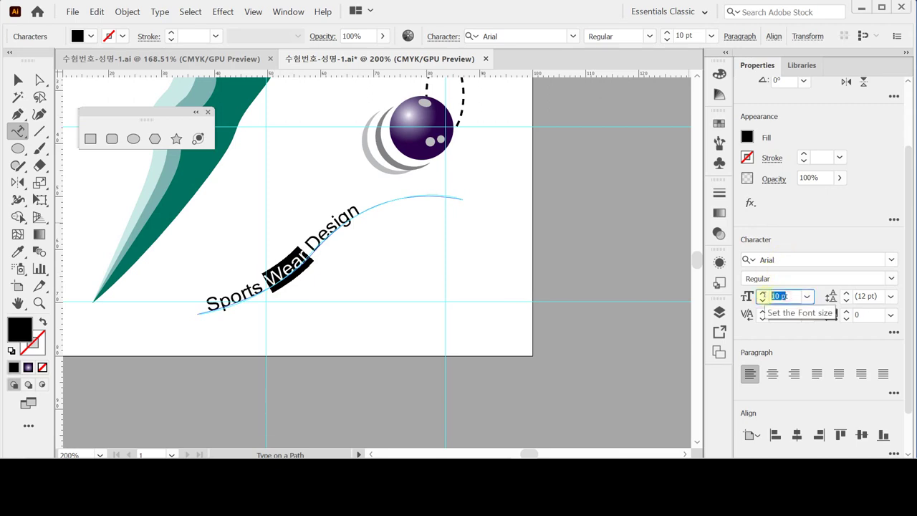
{"action": "type", "text": "10"}
{"action": "key", "text": "Return"}
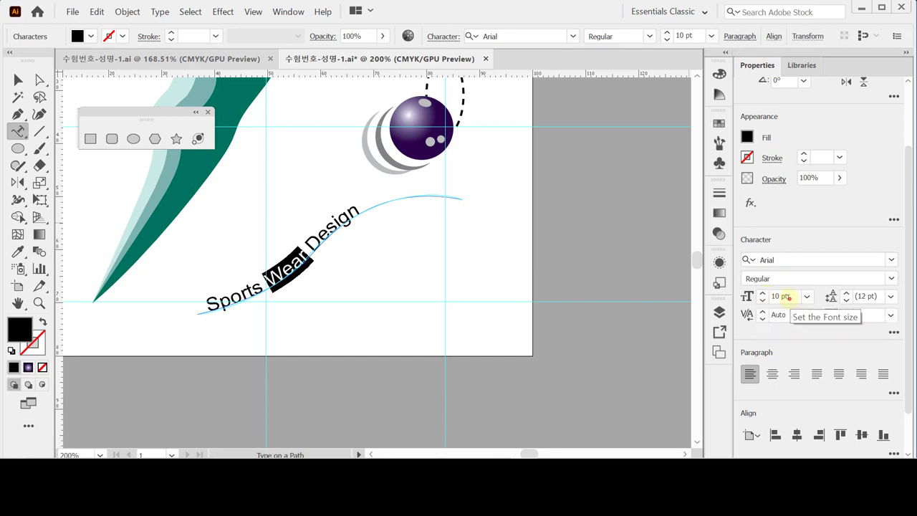
{"action": "left_click", "coordinate": [747, 296]}
{"action": "type", "text": "15"}
{"action": "key", "text": "Return"}
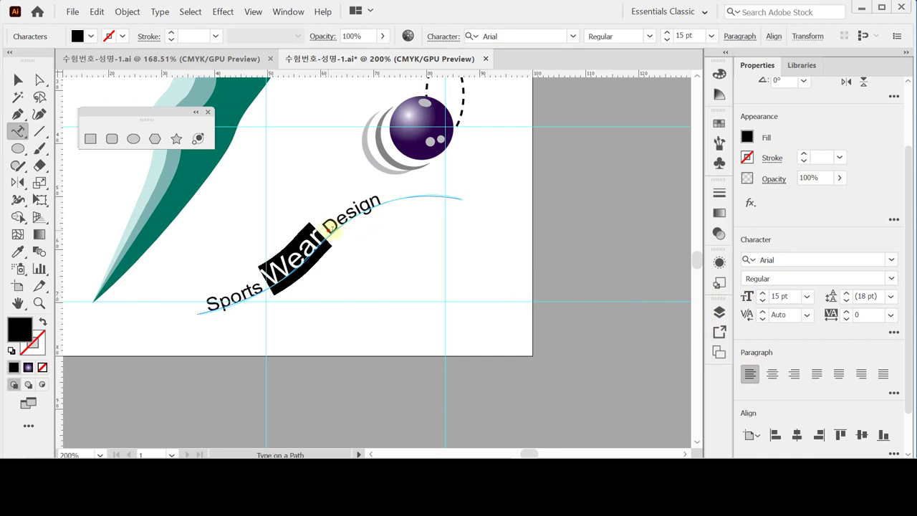
Step: Set the font size of the word "Sports" to 20 pt and finish editing the curved text
{"action": "left_click_drag", "start_coordinate": [325, 231], "coordinate": [374, 209]}
{"action": "left_click_drag", "start_coordinate": [264, 287], "coordinate": [202, 308]}
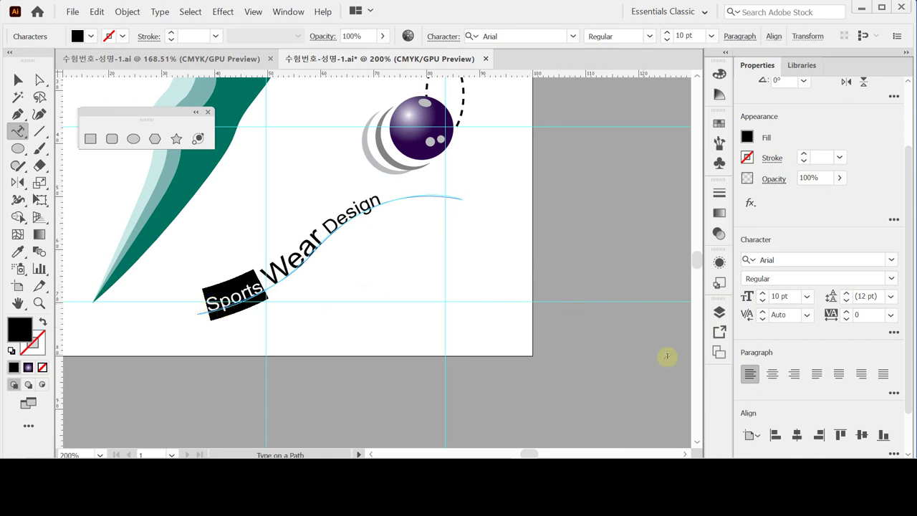
{"action": "left_click", "coordinate": [795, 299]}
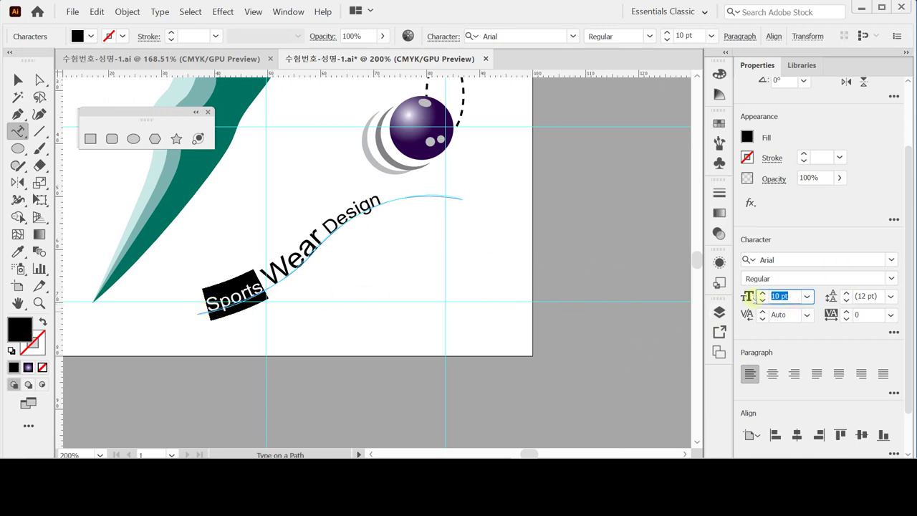
{"action": "type", "text": "20"}
{"action": "key", "text": "Return"}
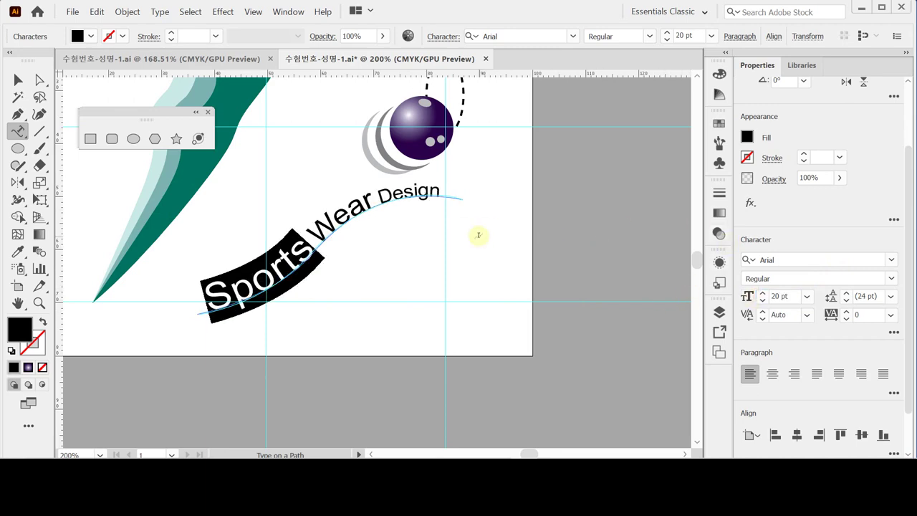
{"action": "left_click", "coordinate": [10, 80]}
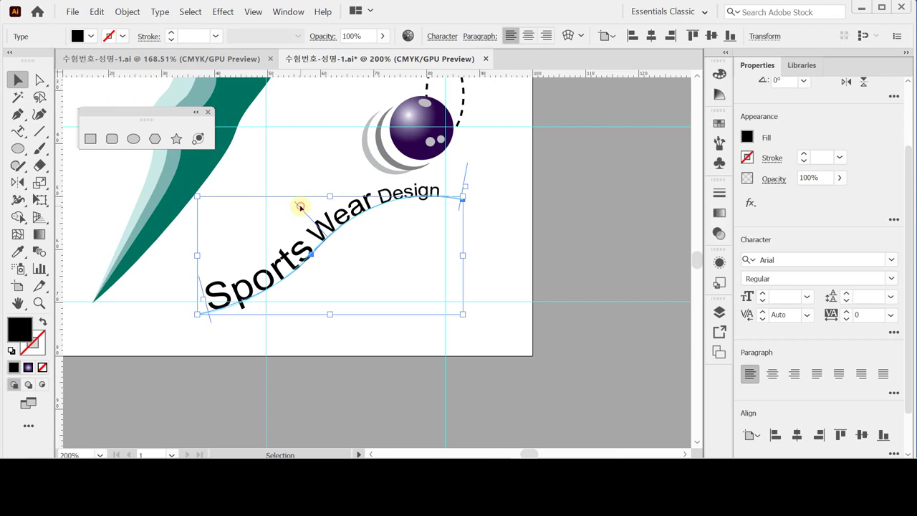
Step: Directly select the curved "Sports Wear Design" text and center-align it along its path
{"action": "left_click_drag", "start_coordinate": [300, 207], "coordinate": [327, 208]}
{"action": "double_click", "coordinate": [438, 192]}
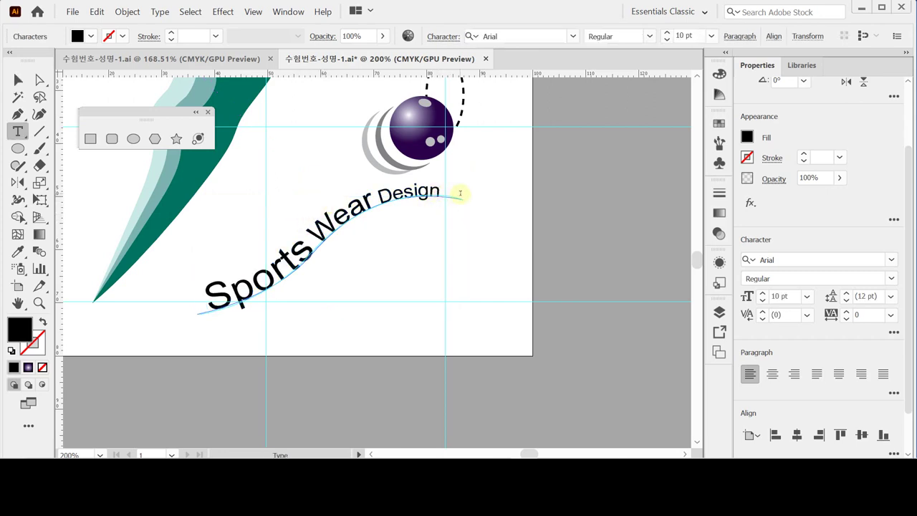
{"action": "left_click", "coordinate": [40, 79]}
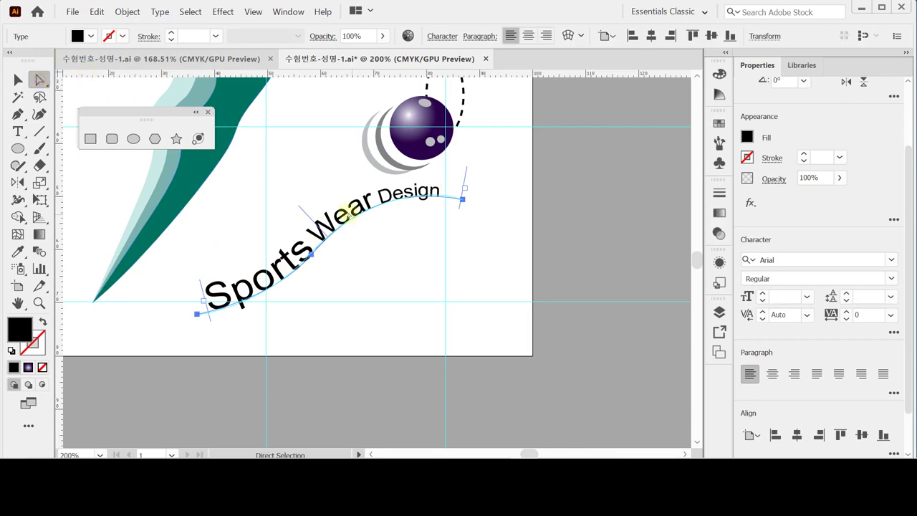
{"action": "left_click", "coordinate": [317, 207]}
{"action": "left_click", "coordinate": [771, 373]}
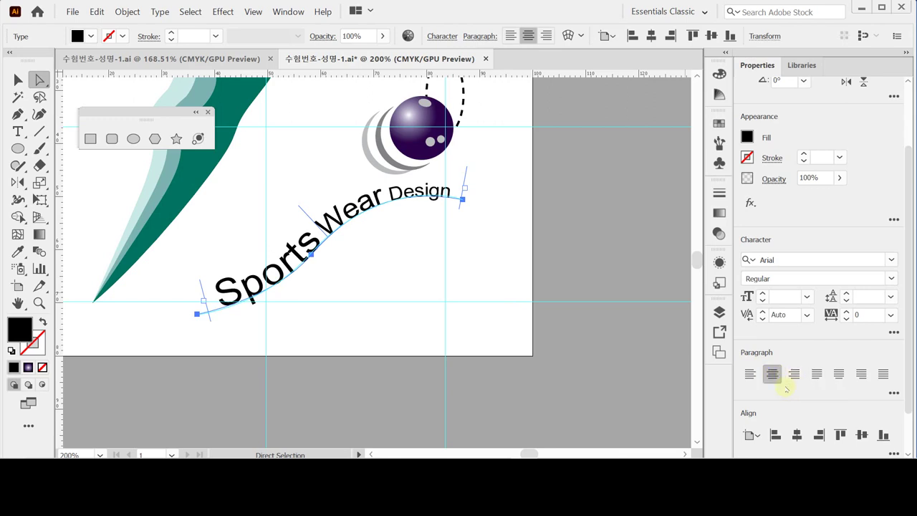
Step: Try left and right alignment on the curved text and return it to center alignment
{"action": "left_click", "coordinate": [749, 374]}
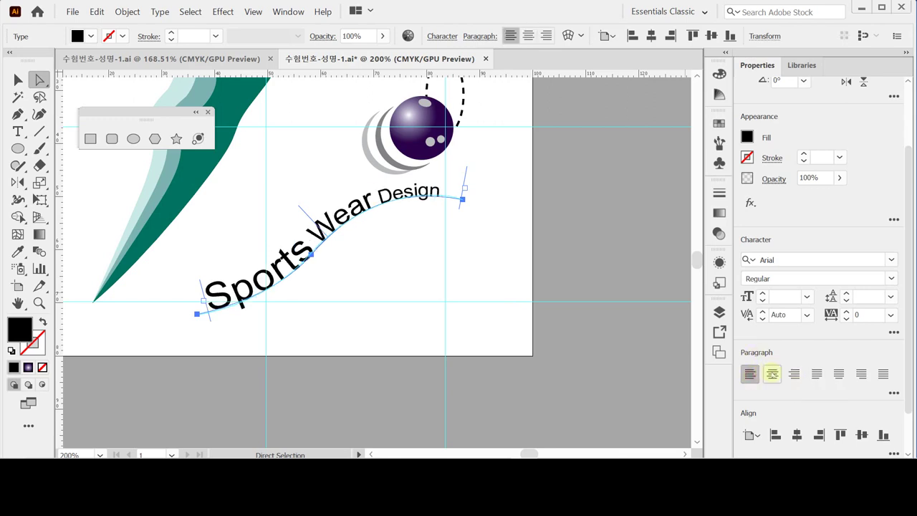
{"action": "left_click", "coordinate": [793, 373]}
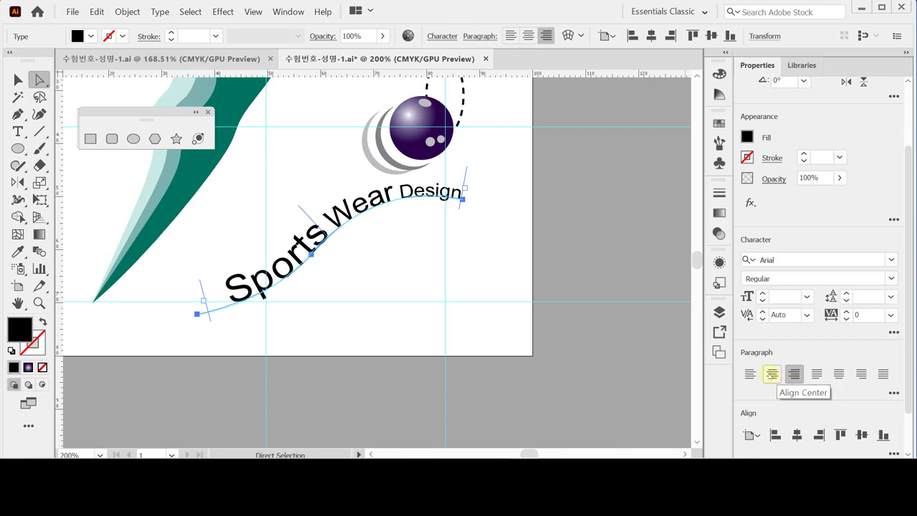
{"action": "left_click", "coordinate": [770, 374]}
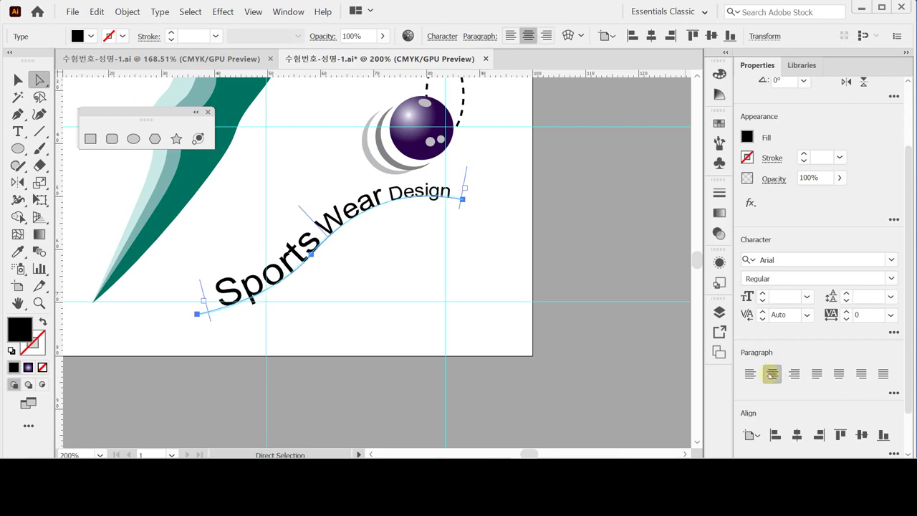
{"action": "left_click", "coordinate": [794, 373]}
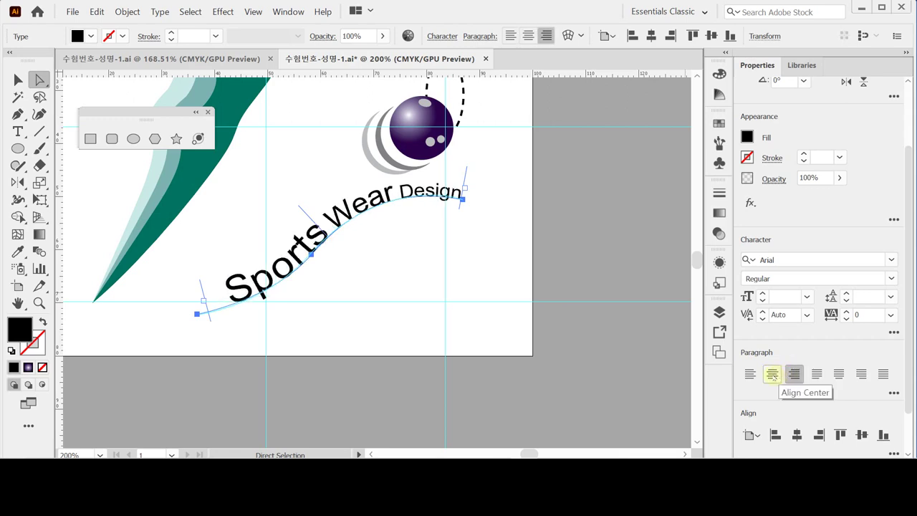
{"action": "left_click", "coordinate": [771, 373]}
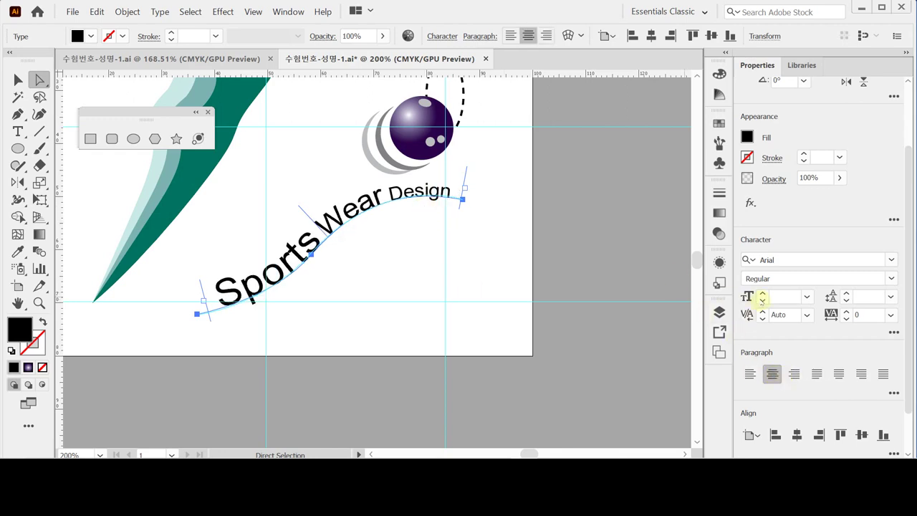
Step: Deselect the curved text and hide the guides on the artboard
{"action": "left_click", "coordinate": [405, 251], "text": "ctrl"}
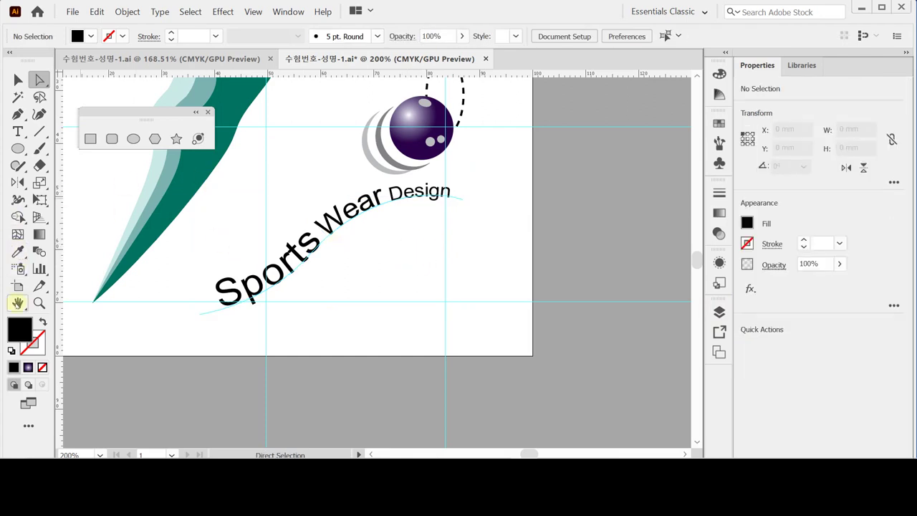
{"action": "double_click", "coordinate": [17, 303]}
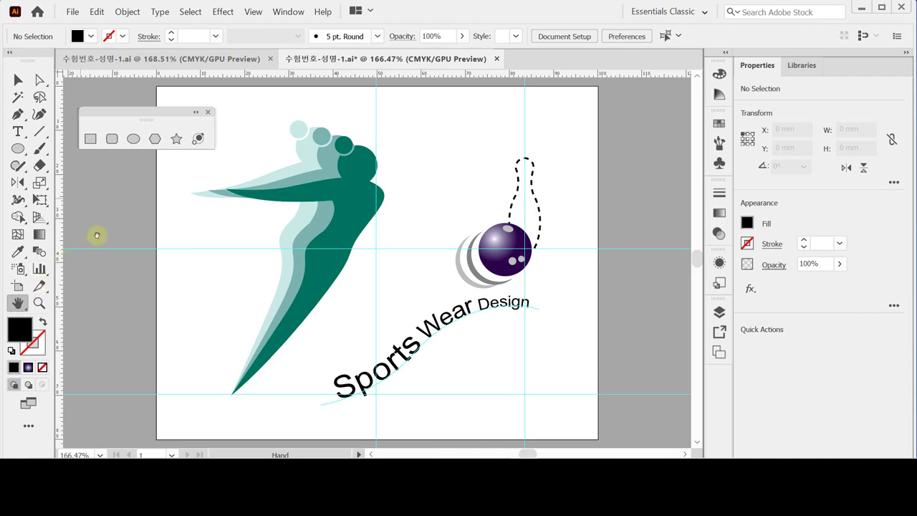
{"action": "right_click", "coordinate": [428, 136]}
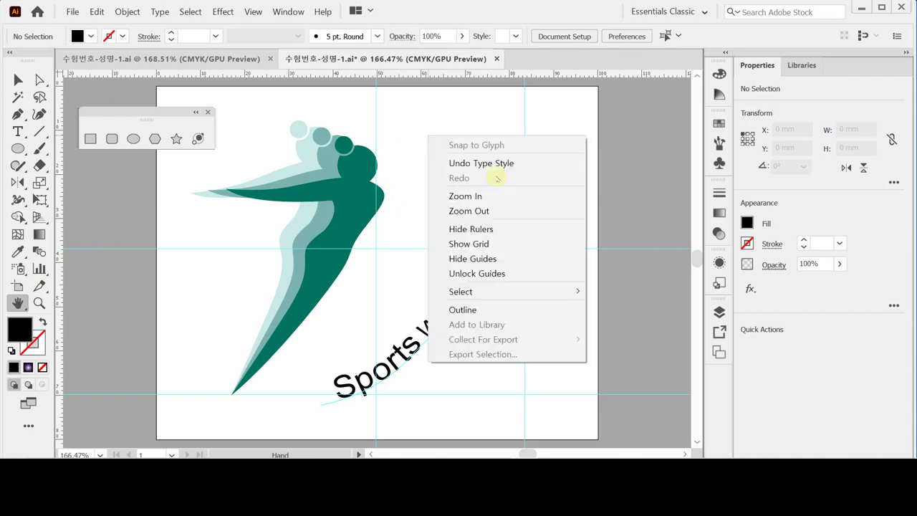
{"action": "left_click", "coordinate": [510, 259]}
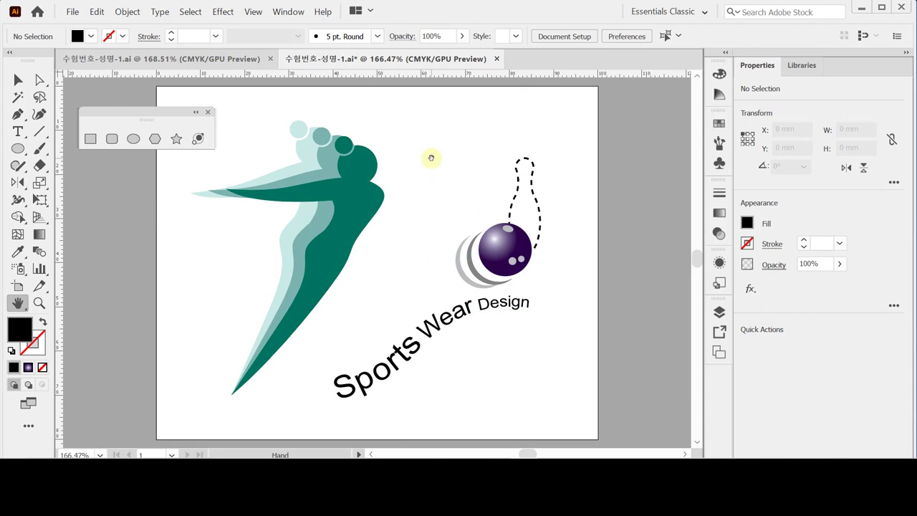
{"action": "left_click", "coordinate": [367, 180]}
Step: Save the logo document in the GTQ folder under Documents, replacing 수험번호-성명-1.ai, in Illustrator 2020 format
{"action": "left_click", "coordinate": [72, 12]}
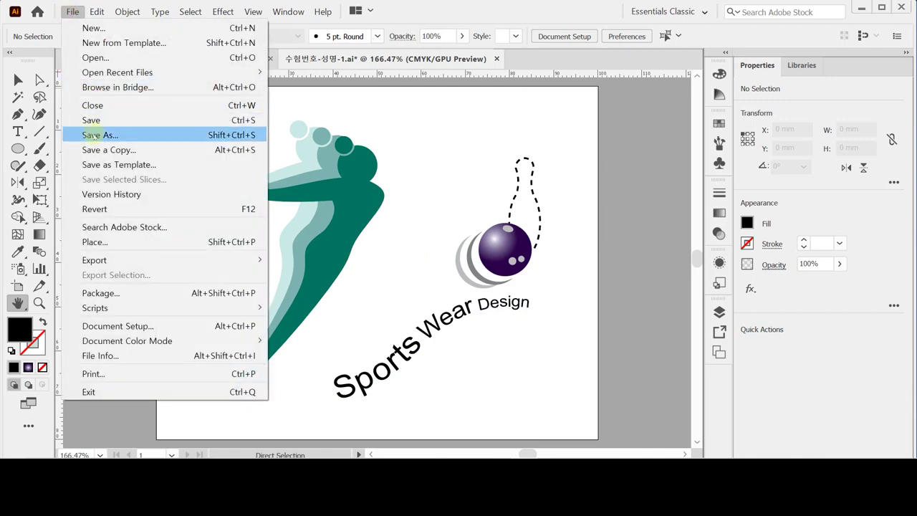
{"action": "left_click", "coordinate": [93, 134]}
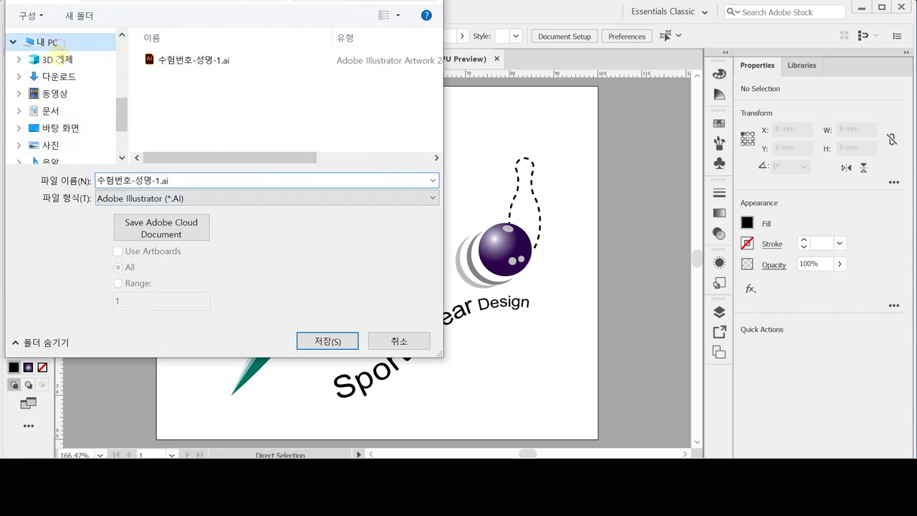
{"action": "left_click", "coordinate": [51, 110]}
{"action": "scroll", "coordinate": [165, 143], "scroll_direction": "down", "scroll_amount": 2}
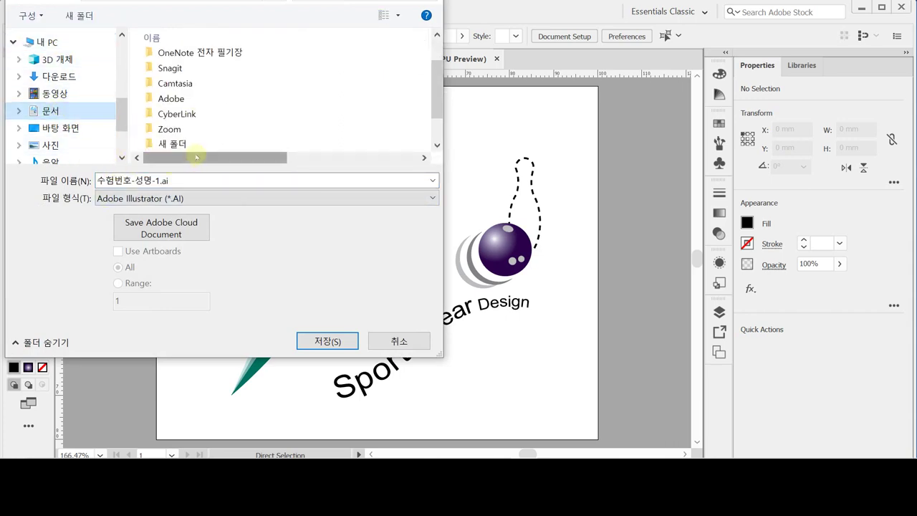
{"action": "left_click", "coordinate": [167, 144]}
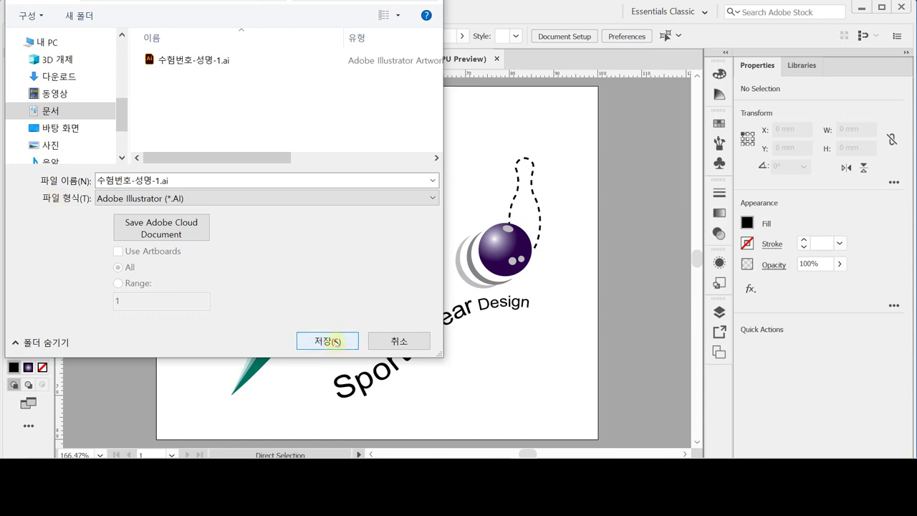
{"action": "left_click", "coordinate": [335, 342]}
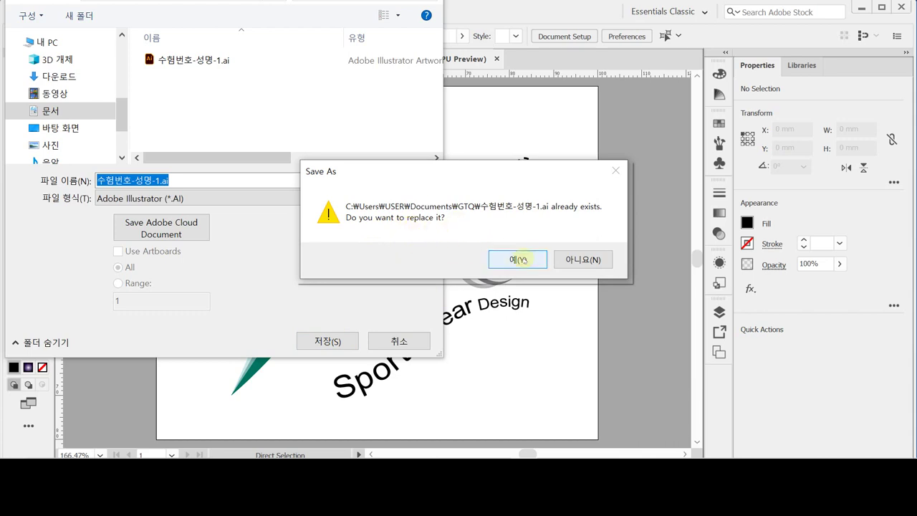
{"action": "left_click", "coordinate": [516, 259]}
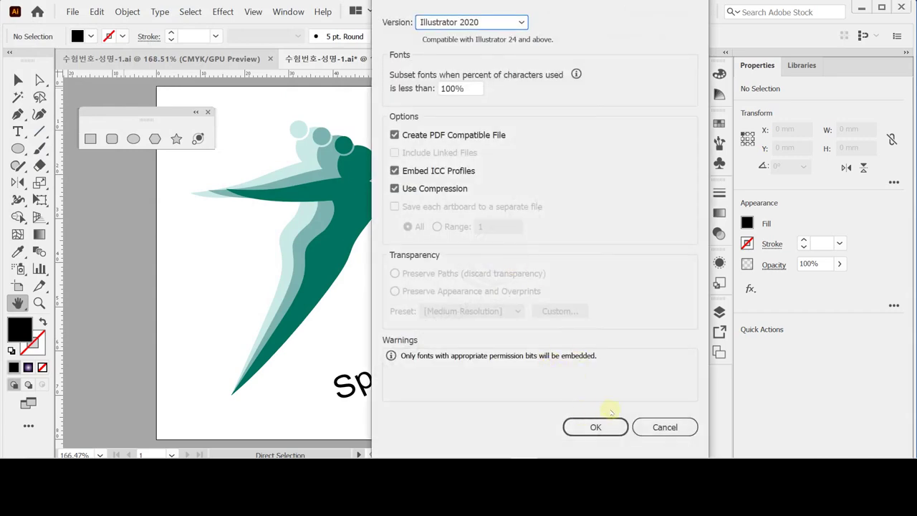
{"action": "left_click", "coordinate": [594, 426]}
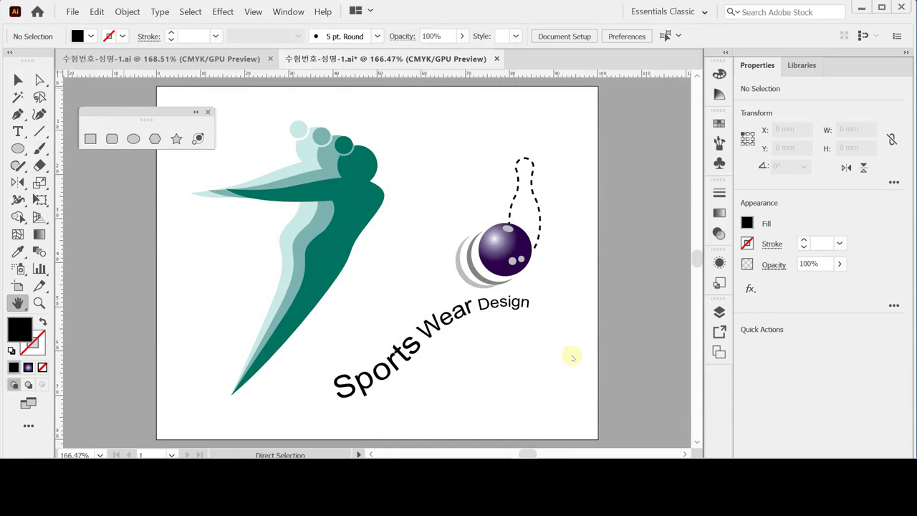
{"action": "key", "text": "ctrl+s"}
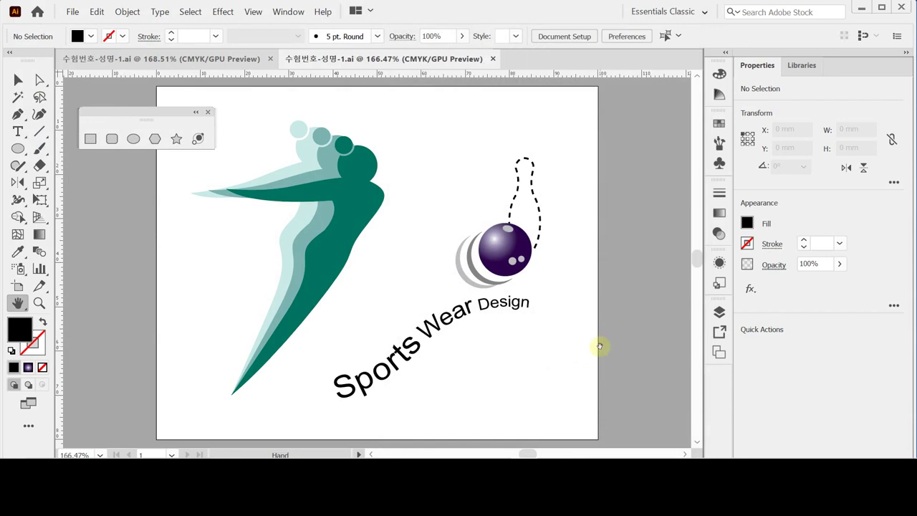
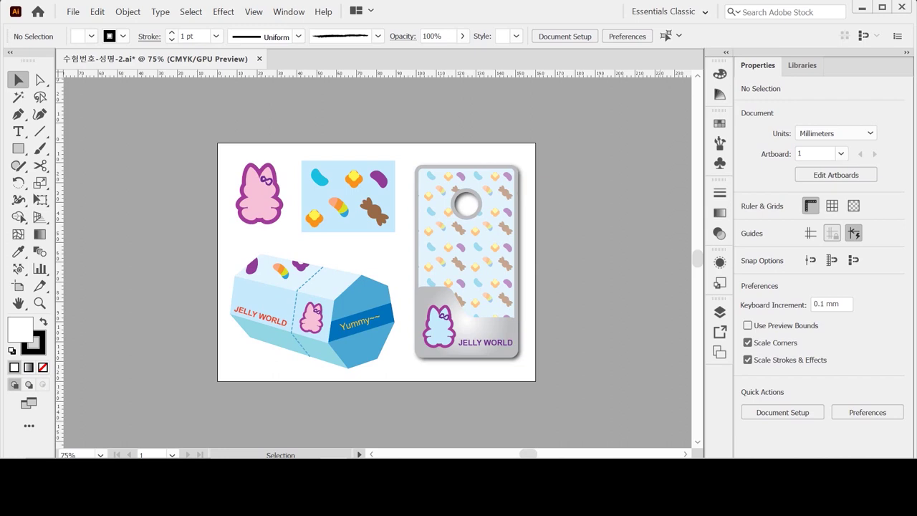
Step: Create a 160 × 120 mm CMYK document with 300 ppi raster effects and paste the copied guides in front
{"action": "key", "text": "ctrl+n"}
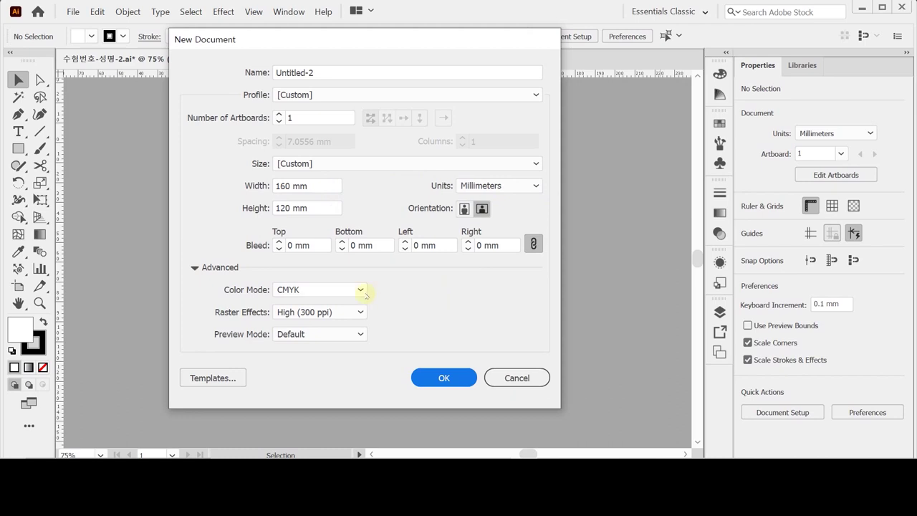
{"action": "left_click", "coordinate": [453, 377]}
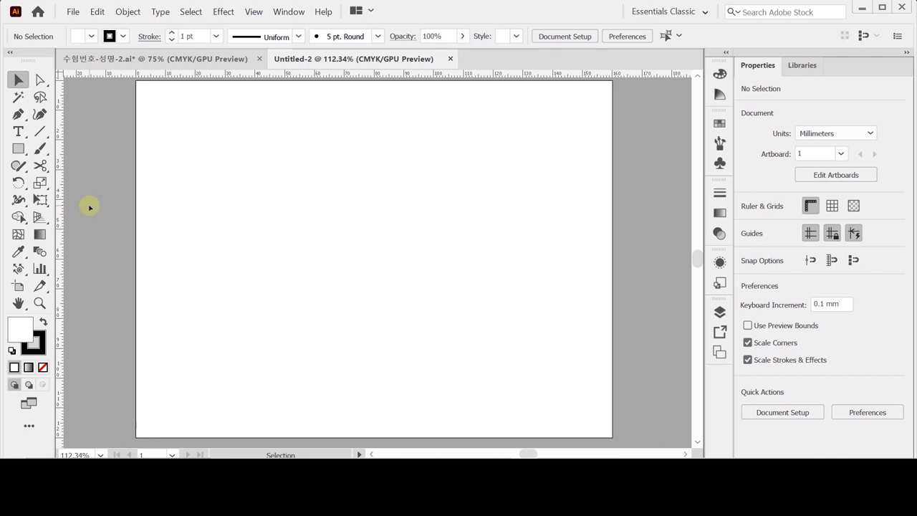
{"action": "key", "text": "ctrl+f"}
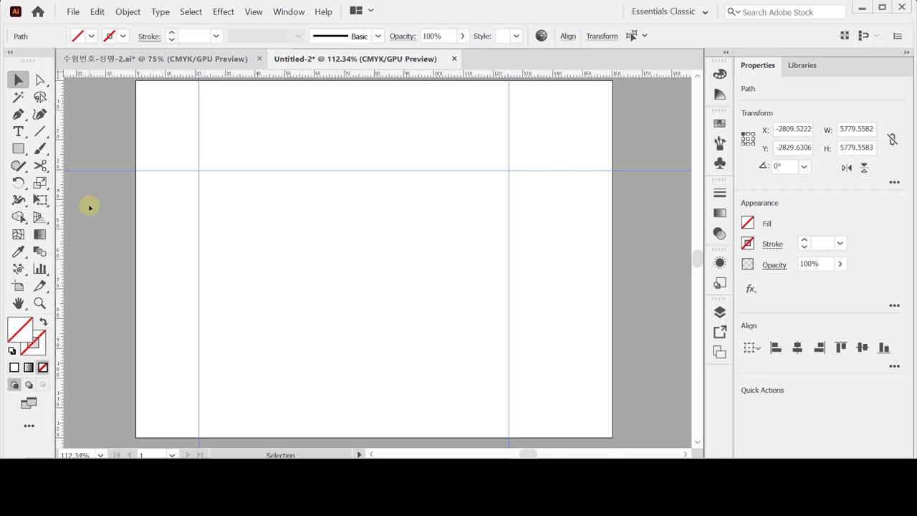
Step: Save the new document as 수험번호-성명-2 in the GTQ folder, in Illustrator 2020 format
{"action": "key", "text": "ctrl+s"}
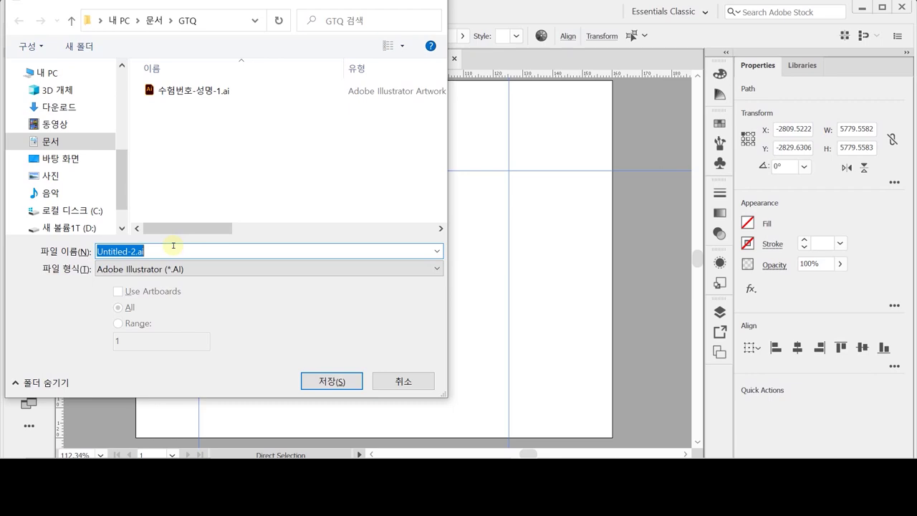
{"action": "left_click", "coordinate": [160, 91]}
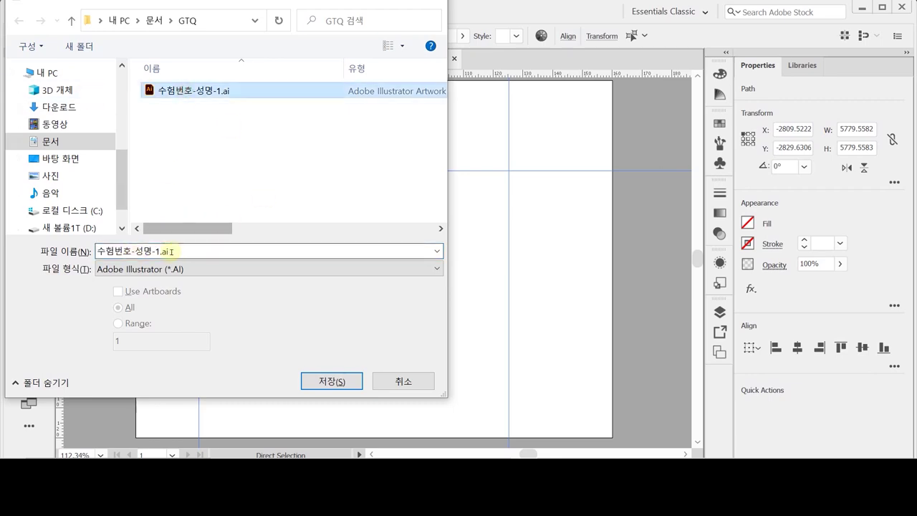
{"action": "left_click", "coordinate": [158, 250]}
{"action": "left_click_drag", "start_coordinate": [156, 251], "coordinate": [184, 254]}
{"action": "key", "text": "BackSpace"}
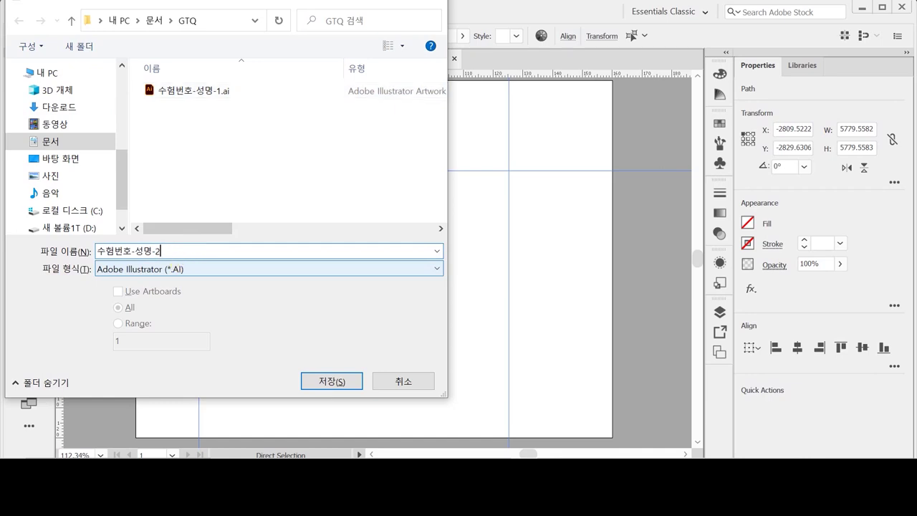
{"action": "type", "text": "2"}
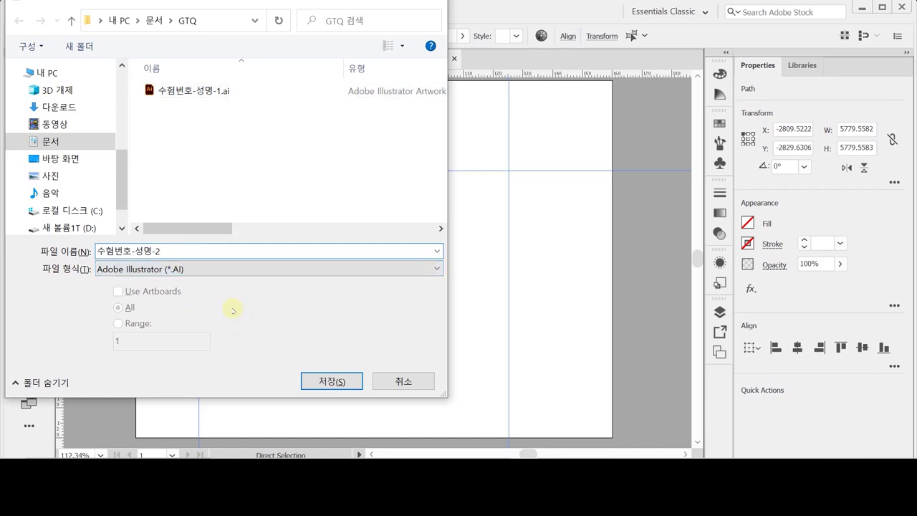
{"action": "left_click", "coordinate": [331, 380]}
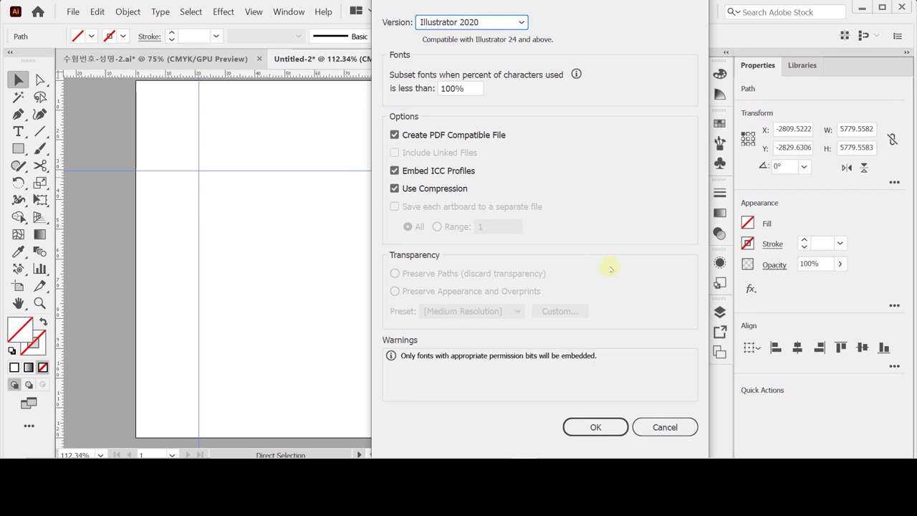
{"action": "left_click", "coordinate": [594, 427]}
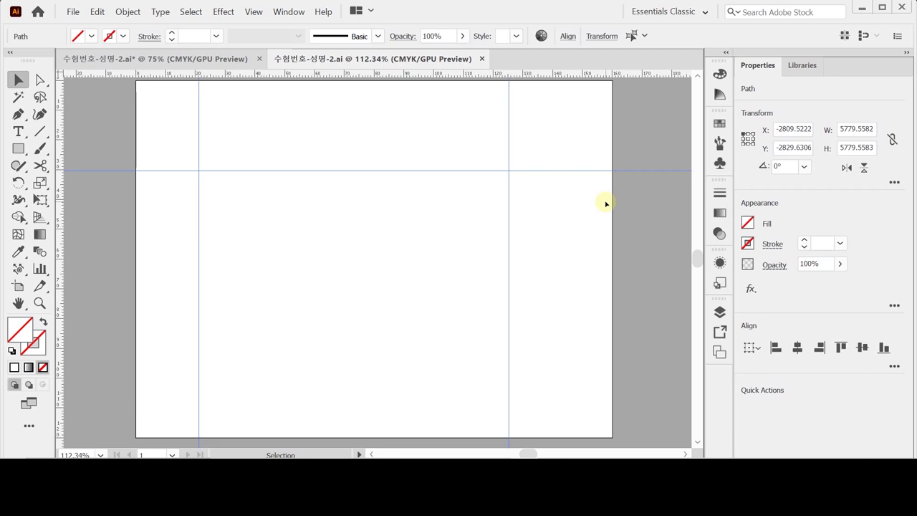
Step: Convert the pink rabbit silhouette into guides
{"action": "key", "text": "shift"}
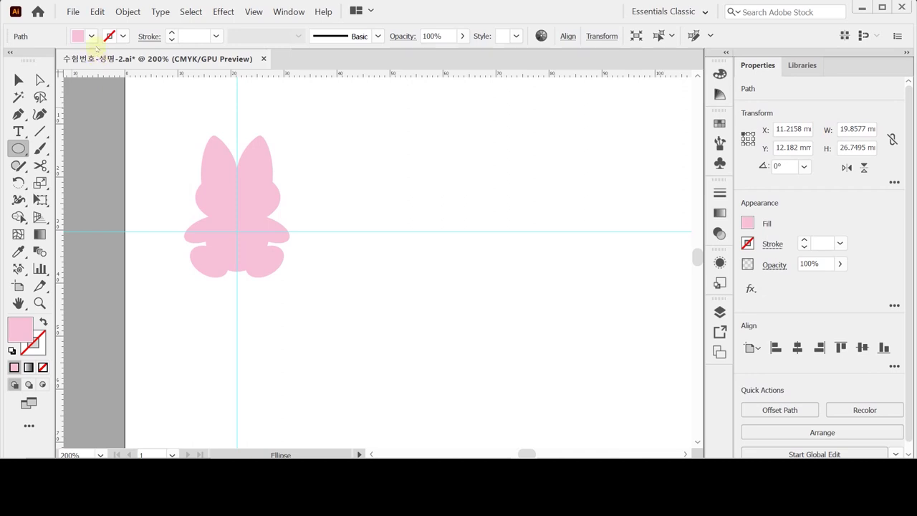
{"action": "key", "text": "ctrl+5"}
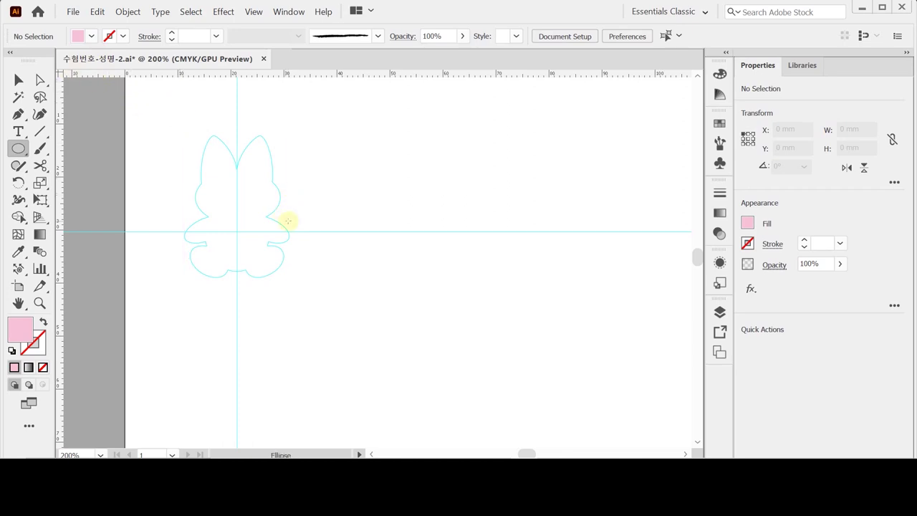
Step: Draw a pink 16 × 10 mm ellipse and position it over the head of the rabbit guide
{"action": "key", "text": "ctrl+plus"}
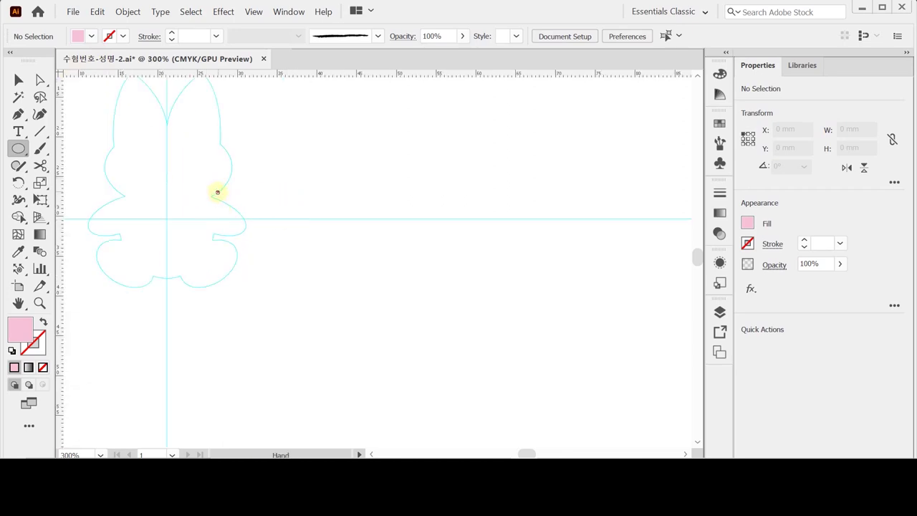
{"action": "left_click_drag", "start_coordinate": [215, 192], "coordinate": [284, 239]}
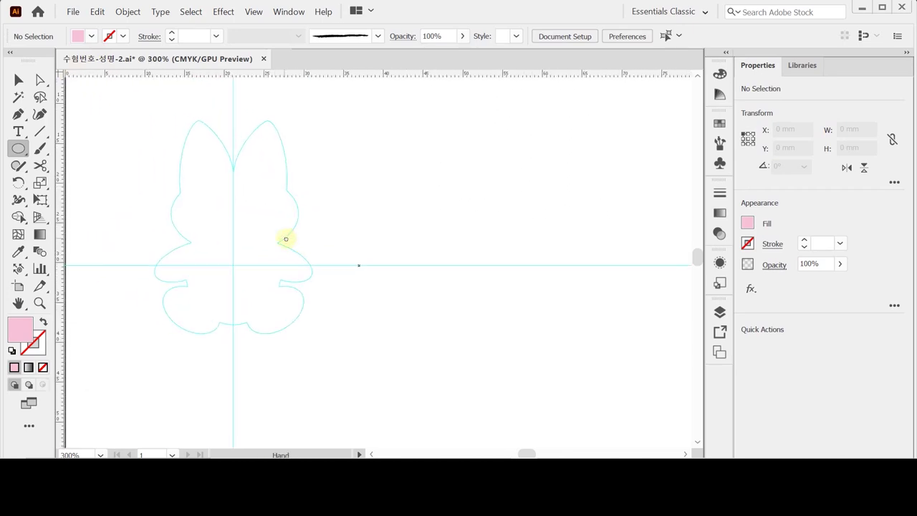
{"action": "left_click", "coordinate": [173, 194]}
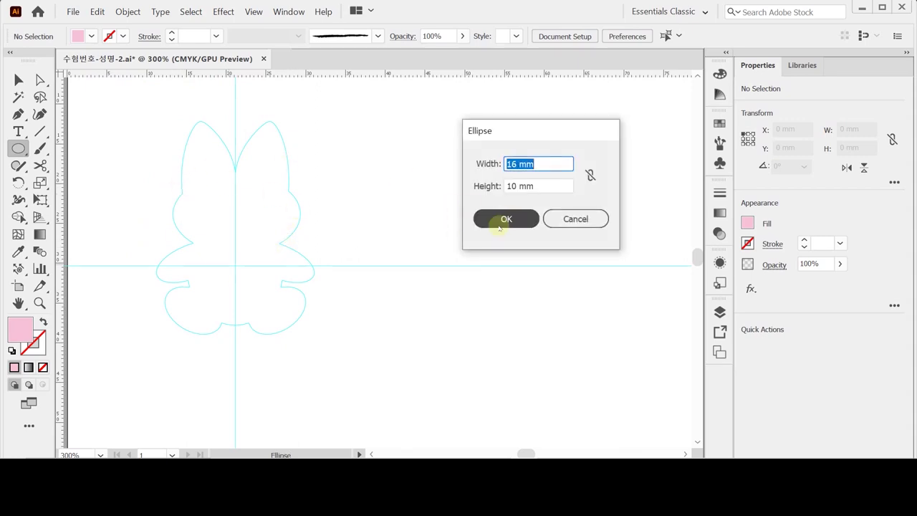
{"action": "key", "text": "Tab"}
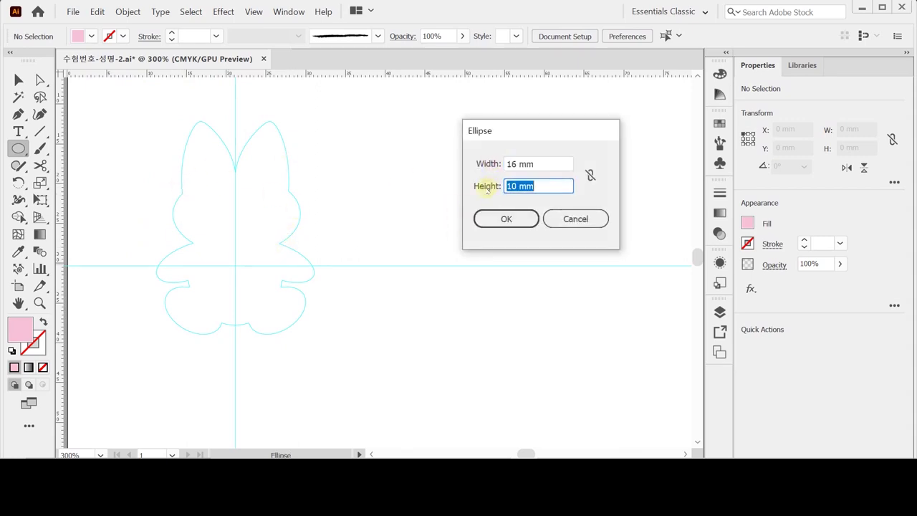
{"action": "left_click", "coordinate": [495, 221]}
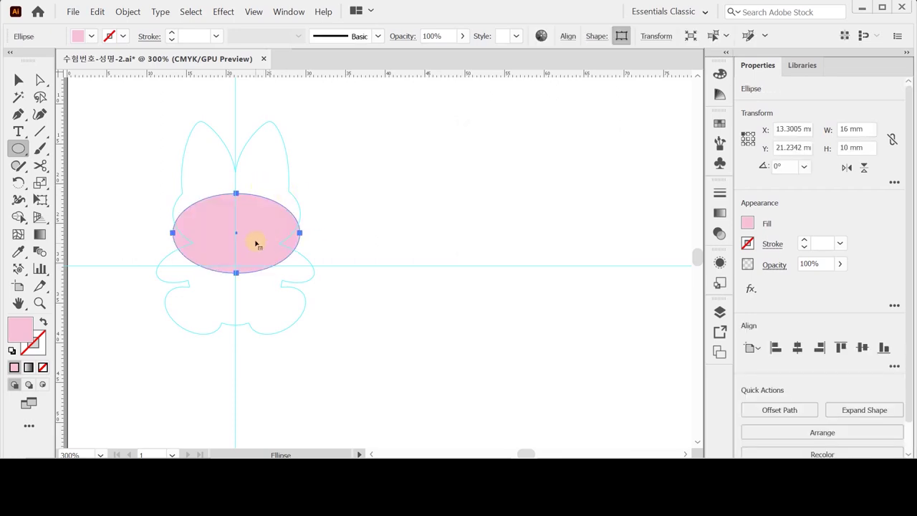
{"action": "left_click_drag", "start_coordinate": [254, 242], "coordinate": [253, 217]}
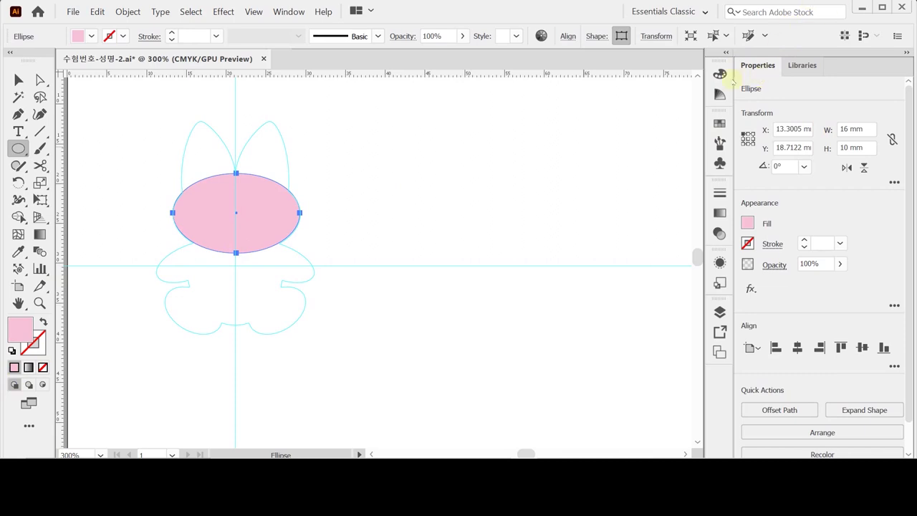
{"action": "left_click", "coordinate": [719, 74]}
{"action": "left_click", "coordinate": [551, 88]}
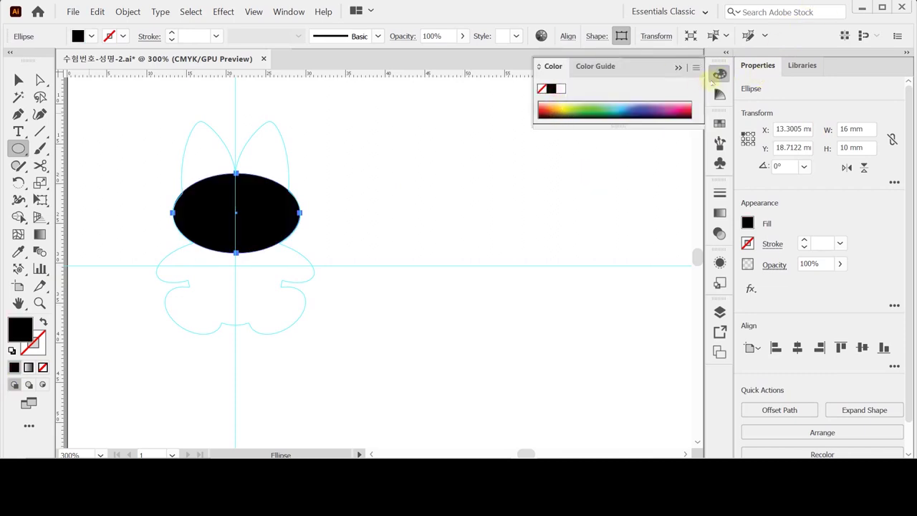
{"action": "left_click", "coordinate": [684, 105]}
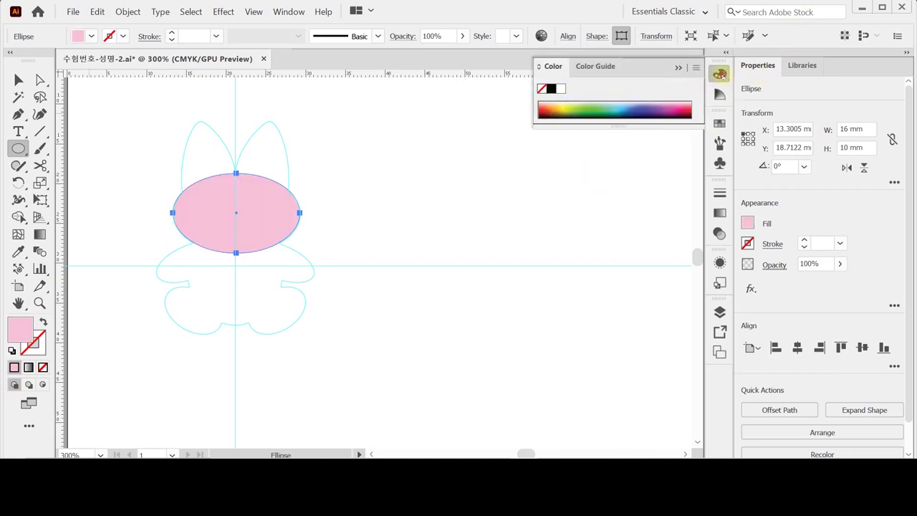
{"action": "left_click", "coordinate": [720, 73]}
Step: Give the head ellipse a black 1 pt stroke and deselect it
{"action": "left_click", "coordinate": [745, 244]}
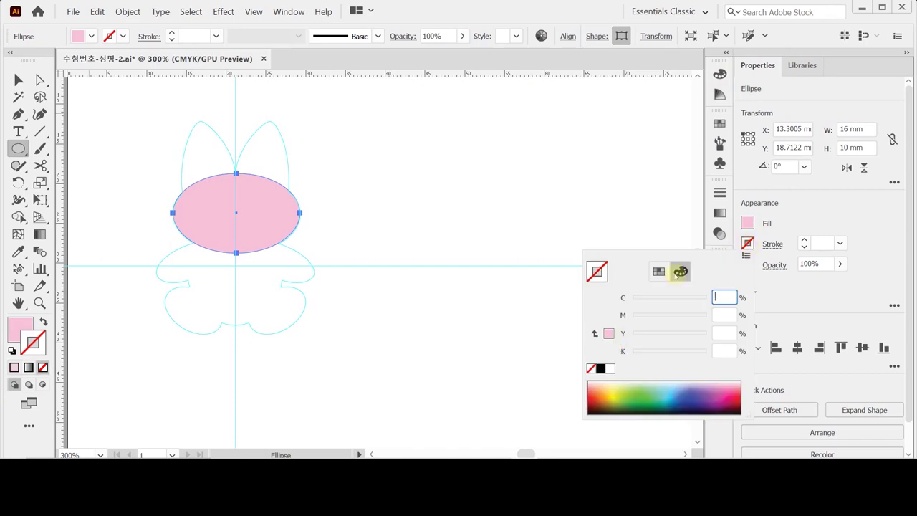
{"action": "left_click", "coordinate": [599, 368]}
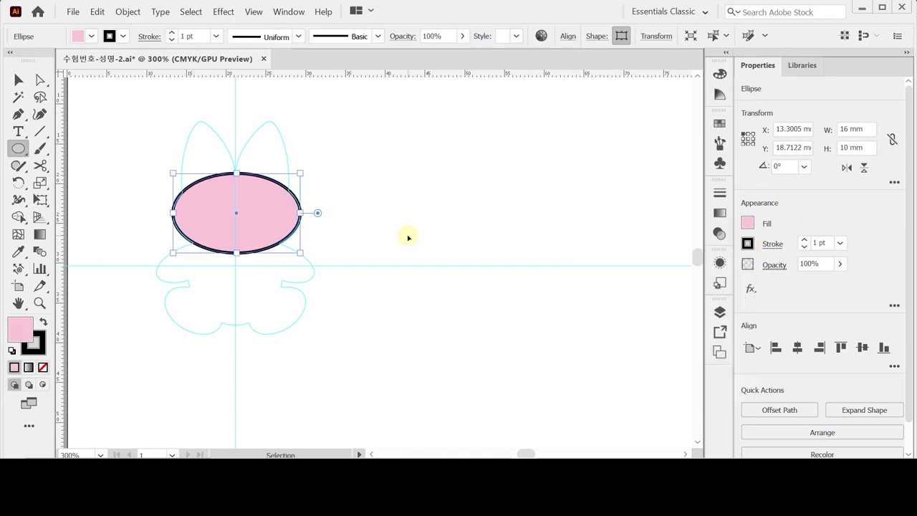
{"action": "key", "text": "ctrl+shift+a"}
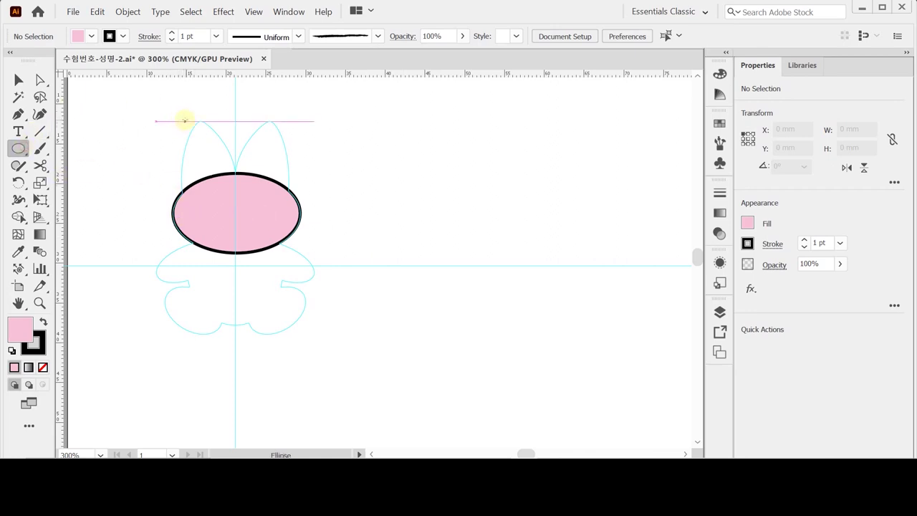
Step: Draw an ellipse about 6.6 × 15.3 mm over the rabbit's left ear guide, overlapping the head
{"action": "left_click_drag", "start_coordinate": [183, 120], "coordinate": [234, 241]}
{"action": "key", "text": "ctrl+plus"}
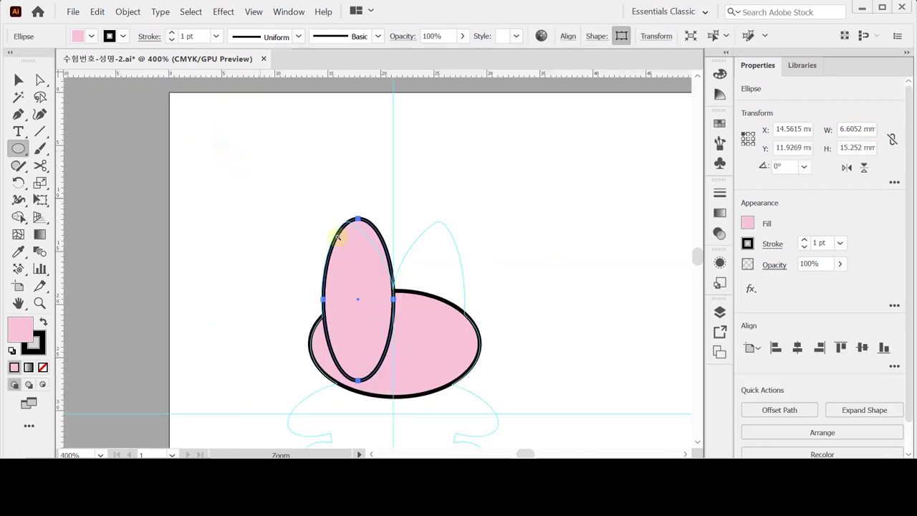
{"action": "left_click_drag", "start_coordinate": [337, 236], "coordinate": [281, 194]}
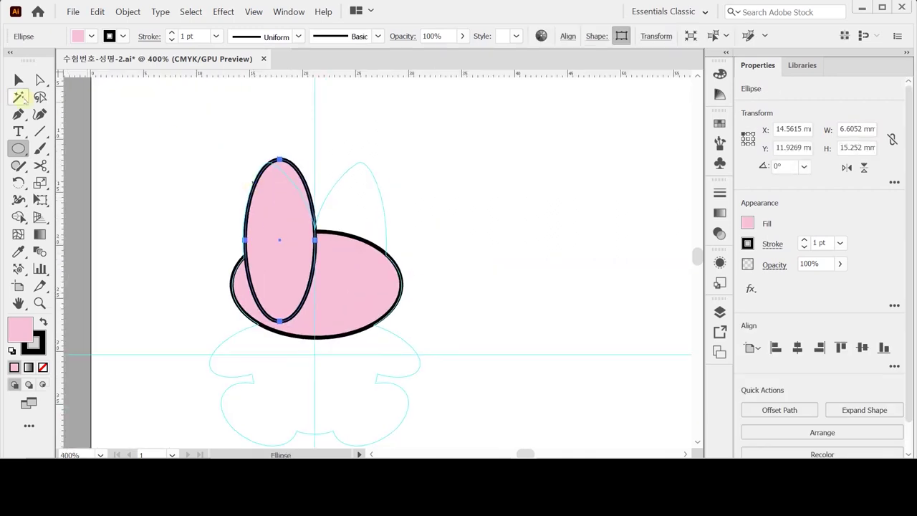
Step: Narrow the ear ellipse's top into a tip by shortening its handles, and shift the top anchor onto the ear guide's peak
{"action": "left_click_drag", "start_coordinate": [39, 79], "coordinate": [171, 80]}
{"action": "left_click", "coordinate": [279, 153]}
{"action": "left_click", "coordinate": [279, 159]}
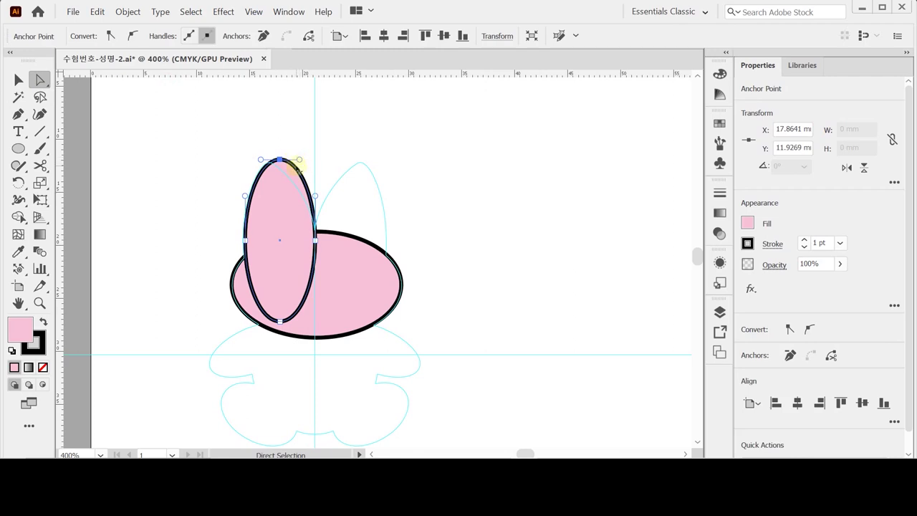
{"action": "left_click_drag", "start_coordinate": [259, 159], "coordinate": [282, 159]}
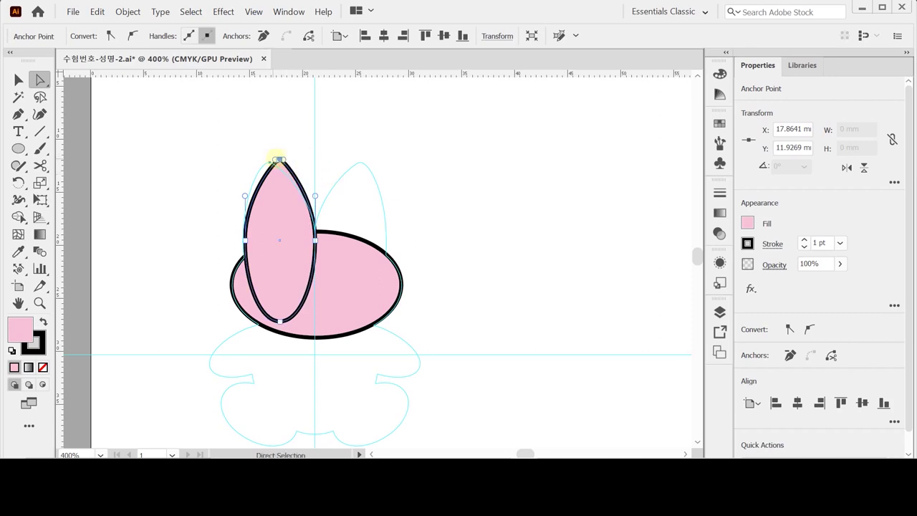
{"action": "left_click_drag", "start_coordinate": [279, 158], "coordinate": [268, 159]}
{"action": "left_click", "coordinate": [268, 159]}
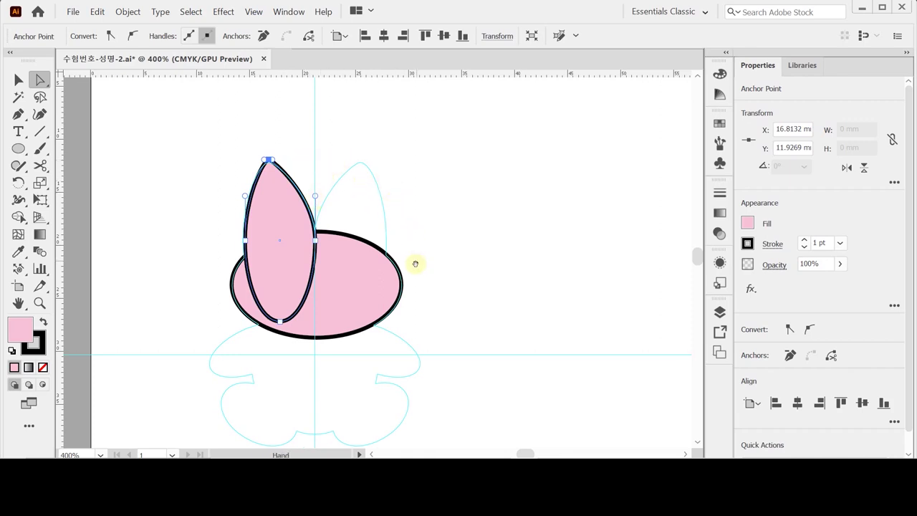
Step: Draw a body ellipse on the vertical guide, move it up to the silhouette's lower edge and widen it to about 11.6 × 12.8 mm
{"action": "left_click_drag", "start_coordinate": [415, 262], "coordinate": [395, 162]}
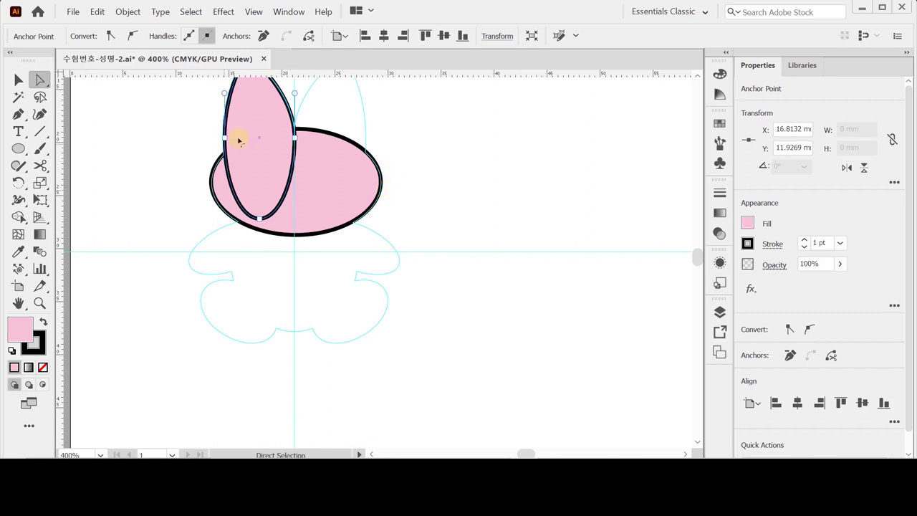
{"action": "left_click", "coordinate": [20, 148]}
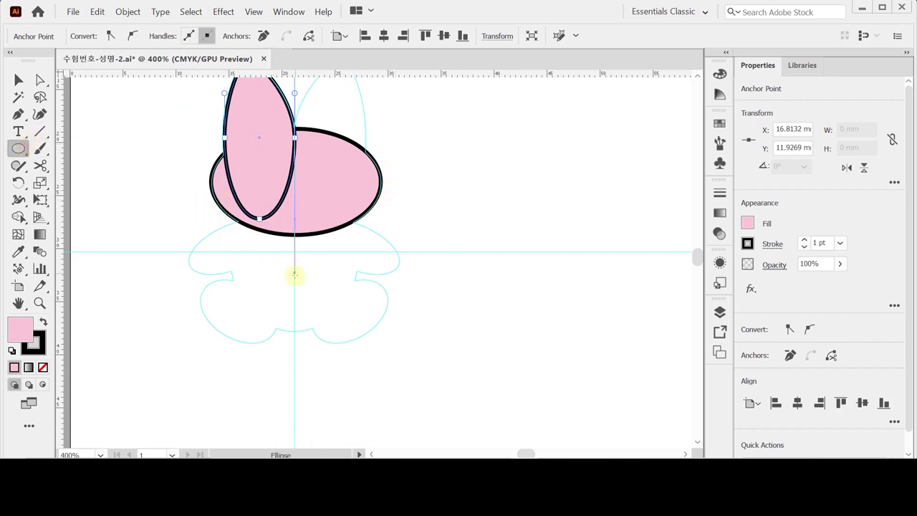
{"action": "left_click_drag", "start_coordinate": [294, 275], "coordinate": [318, 310]}
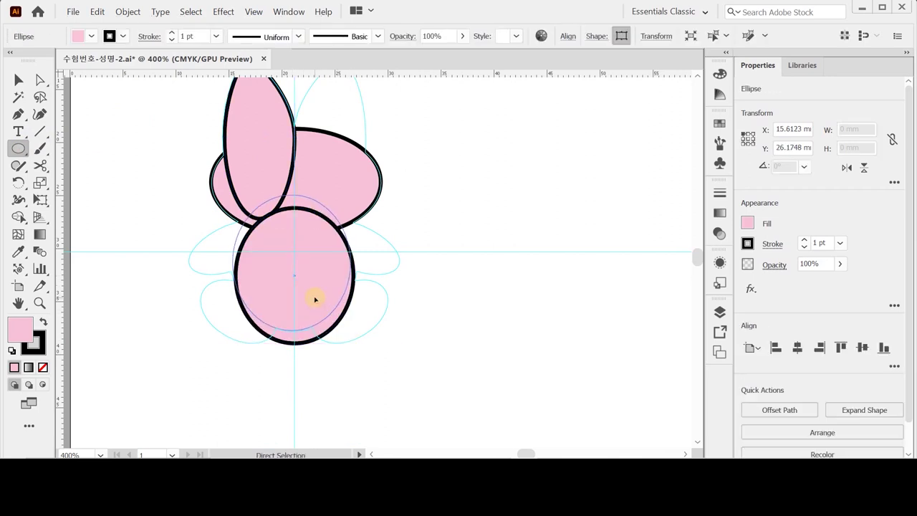
{"action": "left_click", "coordinate": [18, 79]}
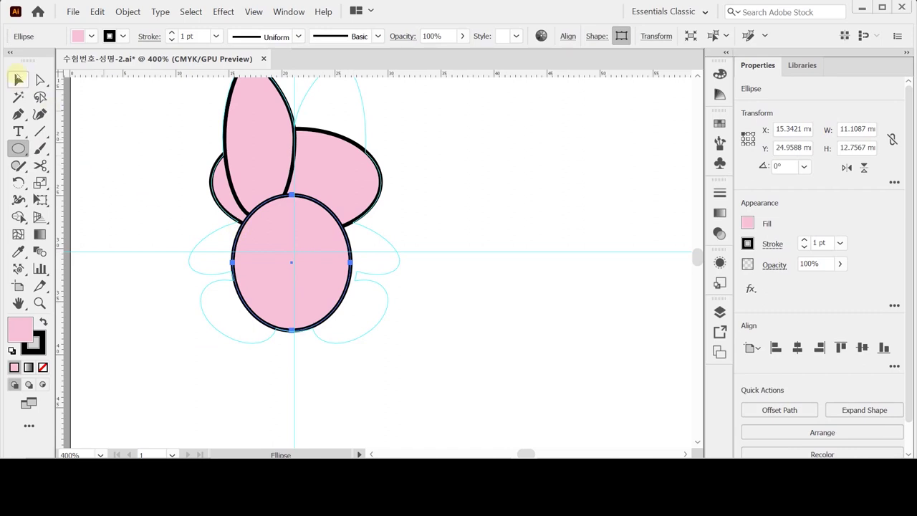
{"action": "left_click_drag", "start_coordinate": [350, 262], "coordinate": [355, 263]}
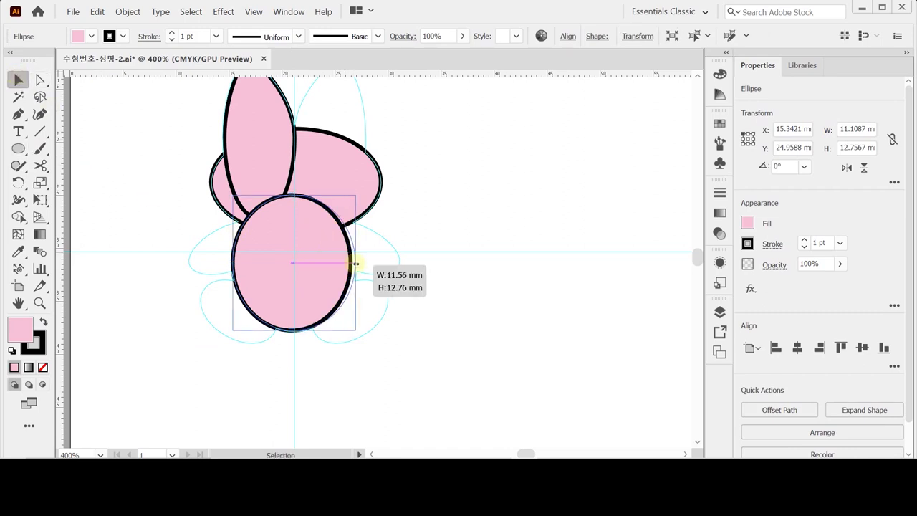
{"action": "left_click", "coordinate": [232, 264]}
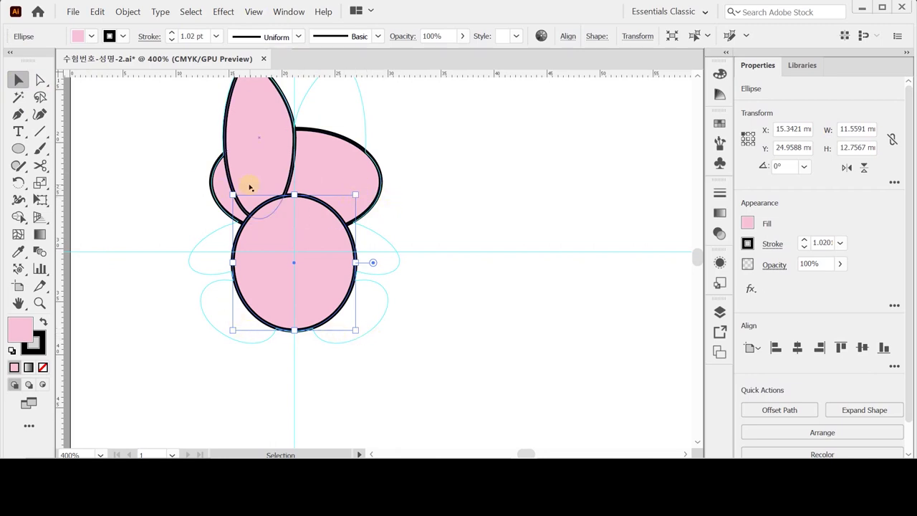
{"action": "left_click", "coordinate": [252, 12]}
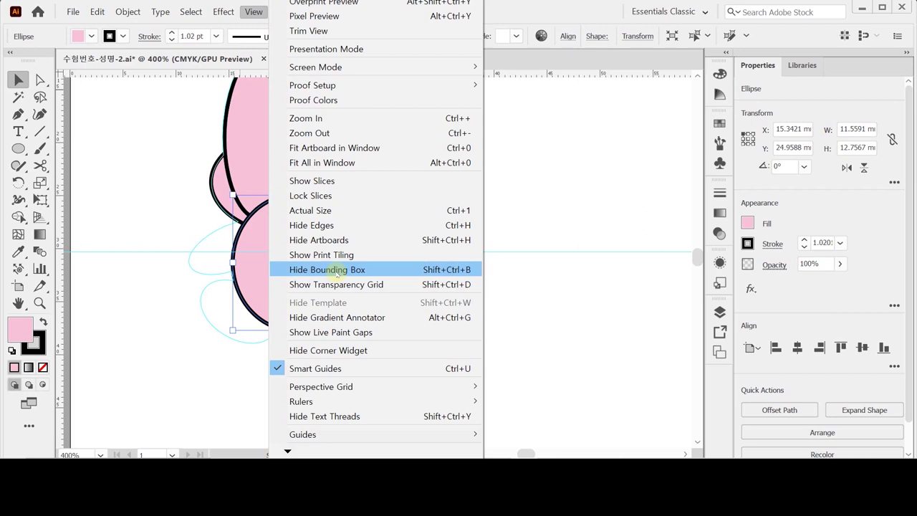
{"action": "left_click", "coordinate": [223, 58]}
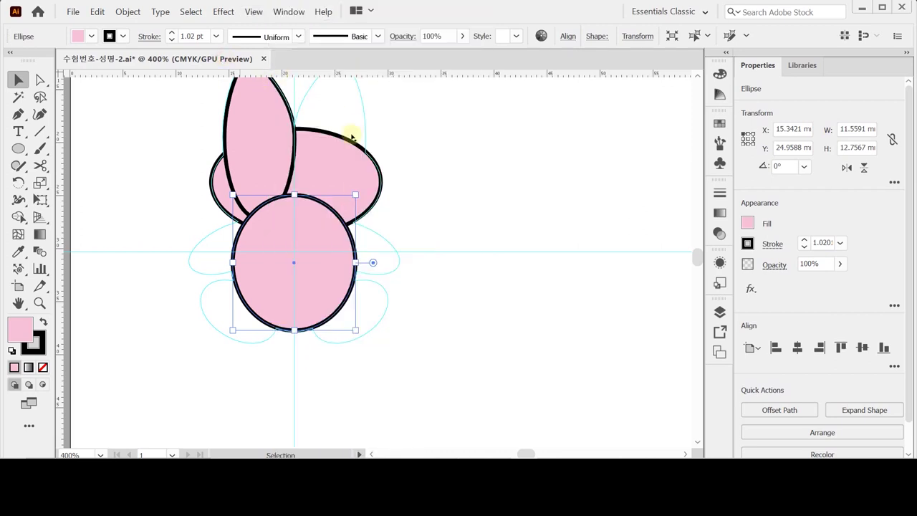
Step: Align the head and body ellipses by their horizontal centres and deselect them
{"action": "left_click", "coordinate": [405, 169]}
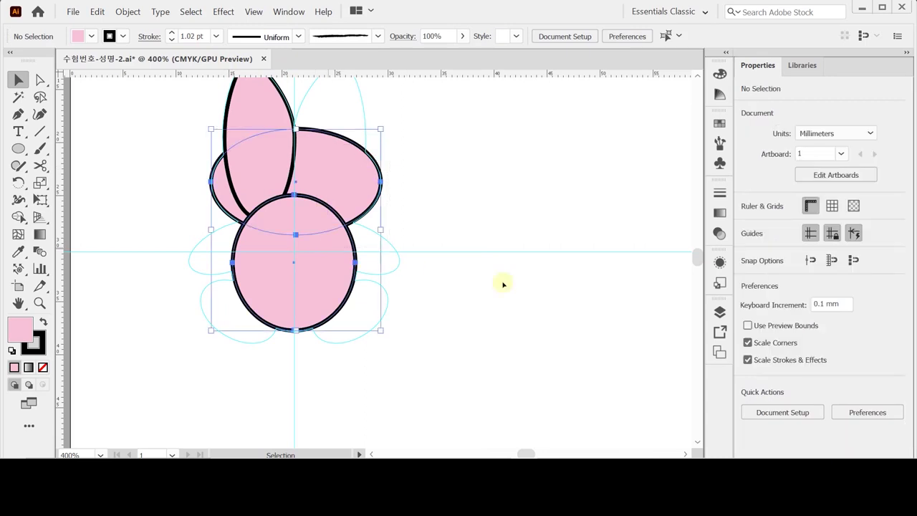
{"action": "left_click", "coordinate": [797, 347]}
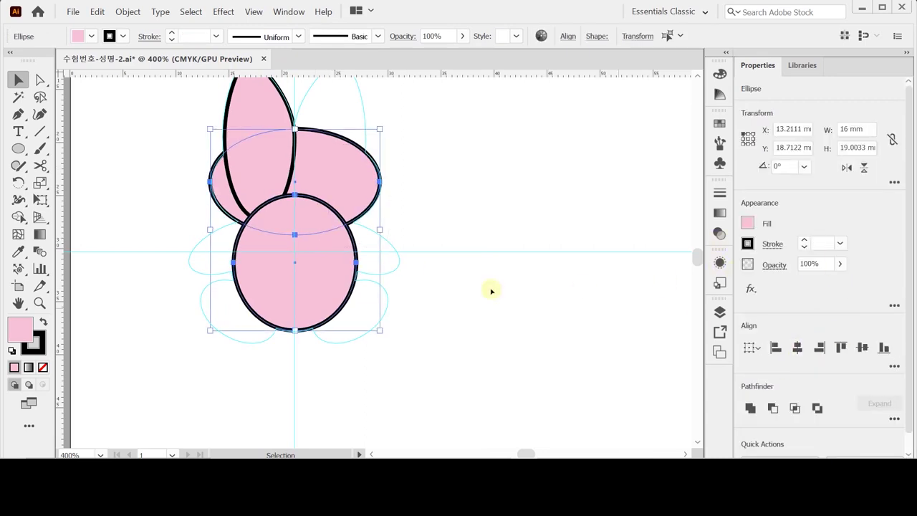
{"action": "left_click", "coordinate": [427, 205]}
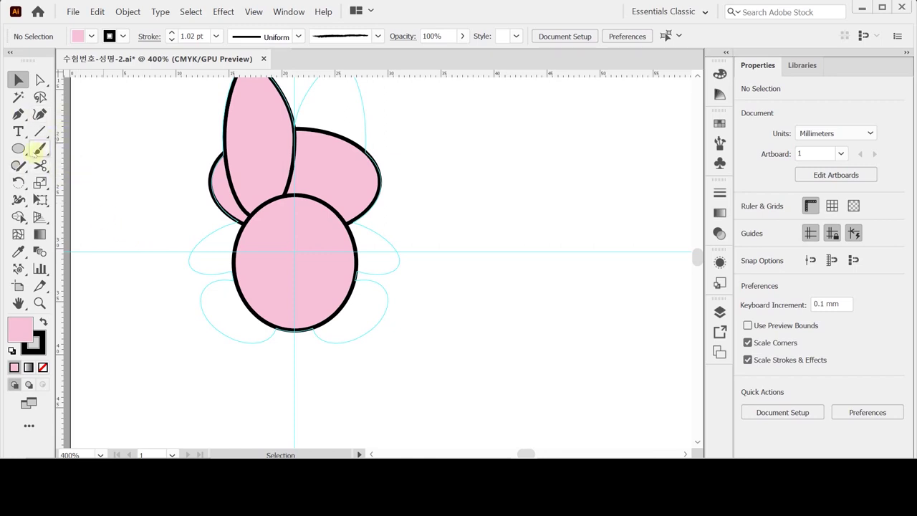
Step: Draw an ellipse about 9.3 × 4.3 mm for the left arm, rotate it about 22° and fit it to the arm guide
{"action": "left_click", "coordinate": [18, 149]}
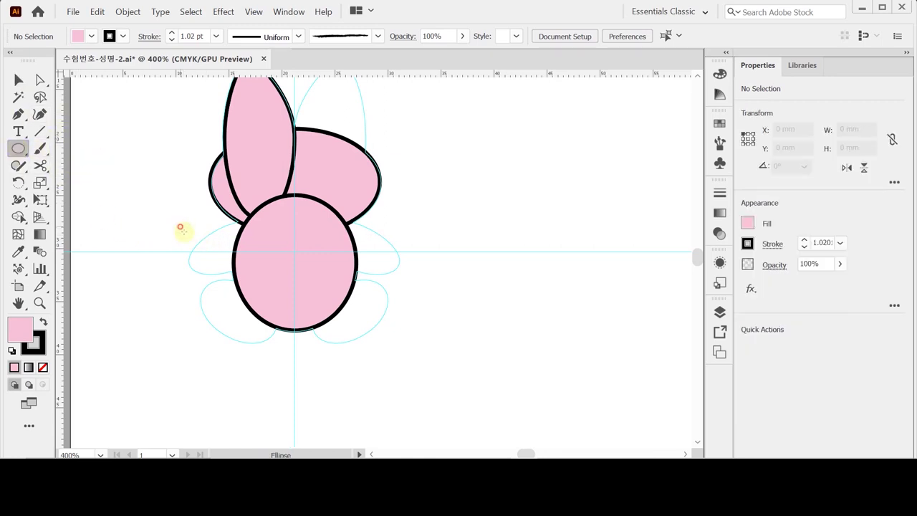
{"action": "left_click_drag", "start_coordinate": [180, 228], "coordinate": [279, 272]}
{"action": "key", "text": "ctrl"}
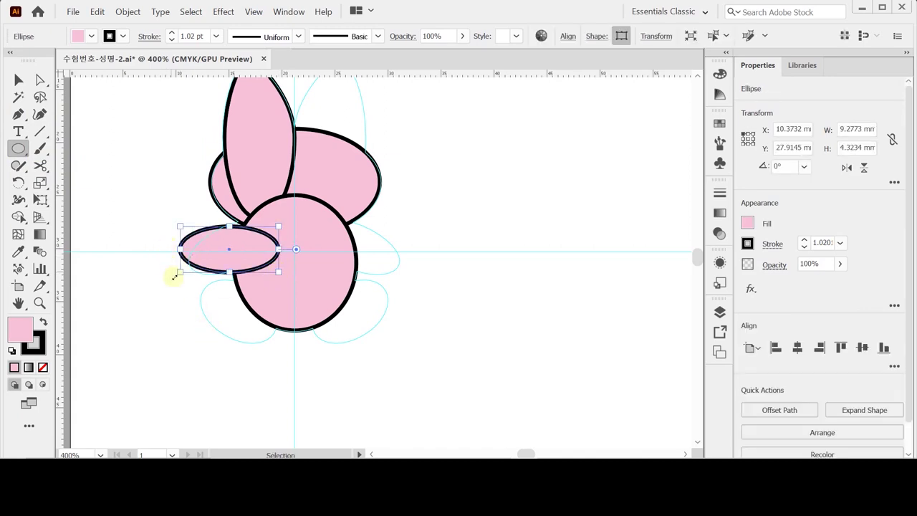
{"action": "left_click_drag", "start_coordinate": [171, 274], "coordinate": [214, 262]}
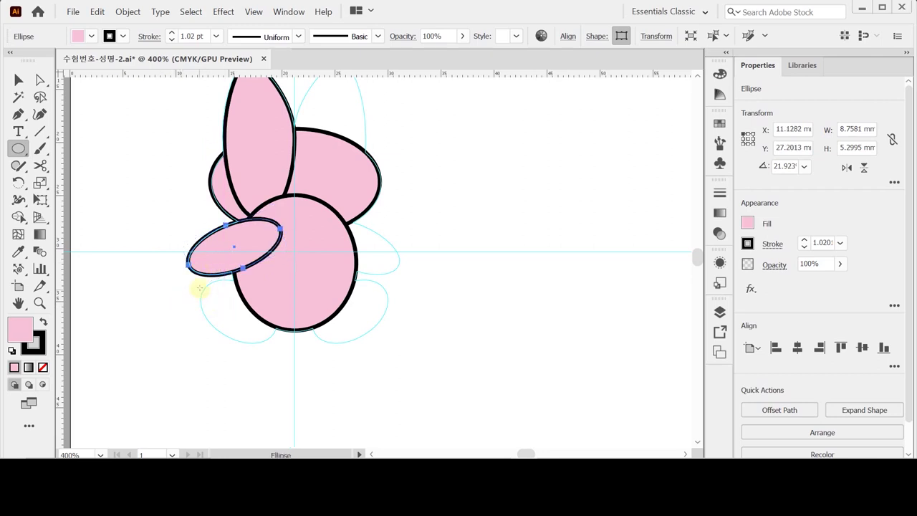
Step: Draw an ellipse about 8.5 × 5.3 mm for the left foot, then shorten it and rotate it to about 336° to fit the foot guide
{"action": "left_click_drag", "start_coordinate": [199, 286], "coordinate": [289, 343]}
{"action": "key", "text": "ctrl"}
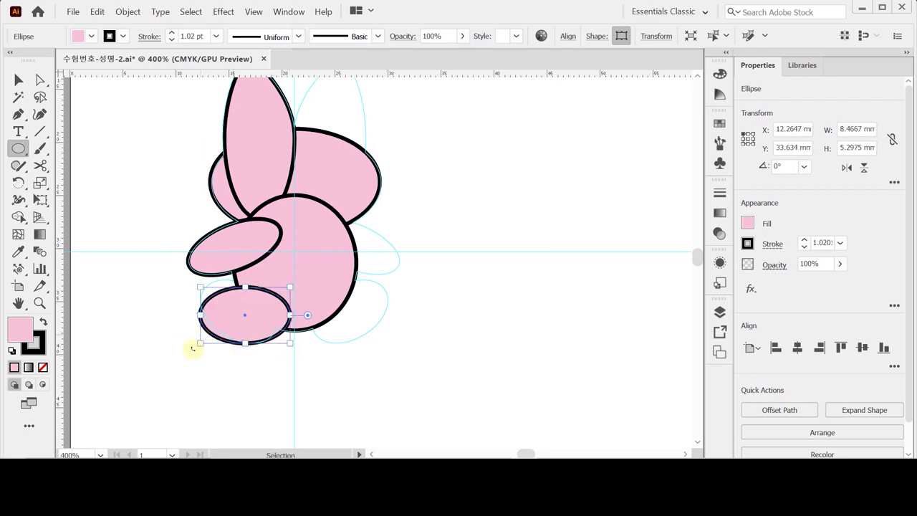
{"action": "left_click_drag", "start_coordinate": [192, 348], "coordinate": [237, 321]}
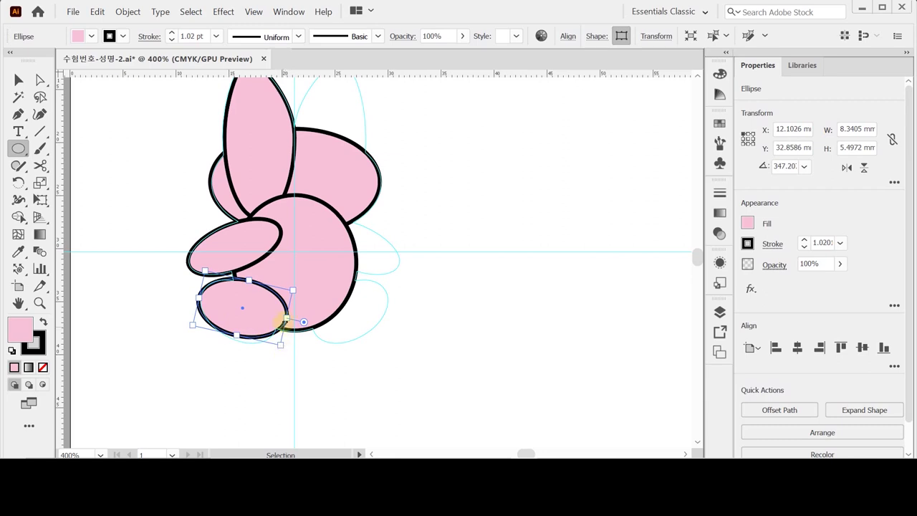
{"action": "left_click_drag", "start_coordinate": [286, 318], "coordinate": [270, 360]}
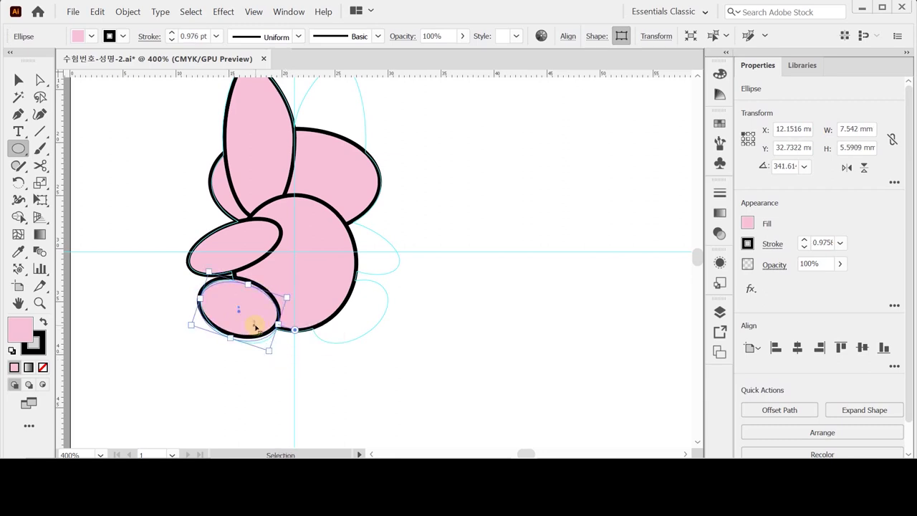
{"action": "left_click_drag", "start_coordinate": [255, 326], "coordinate": [268, 357]}
{"action": "key", "text": "ctrl+z"}
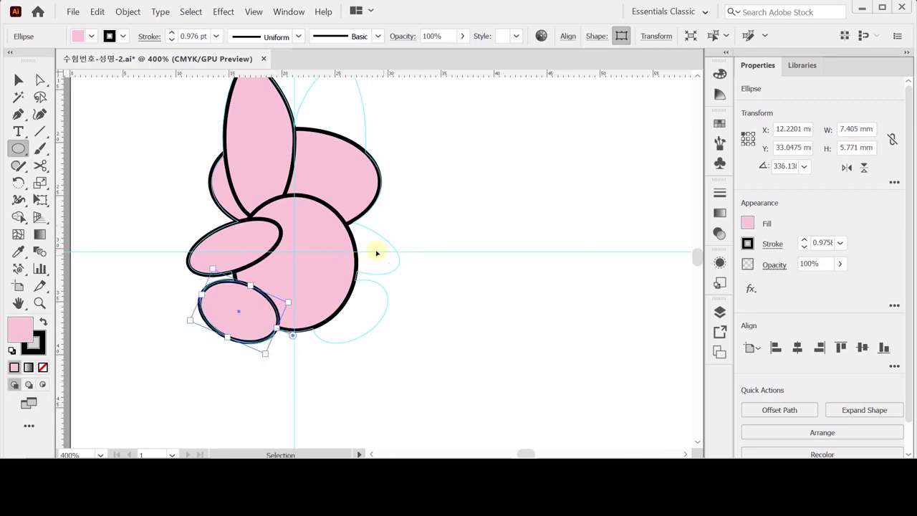
{"action": "key", "text": "space"}
{"action": "left_click_drag", "start_coordinate": [381, 255], "coordinate": [364, 285]}
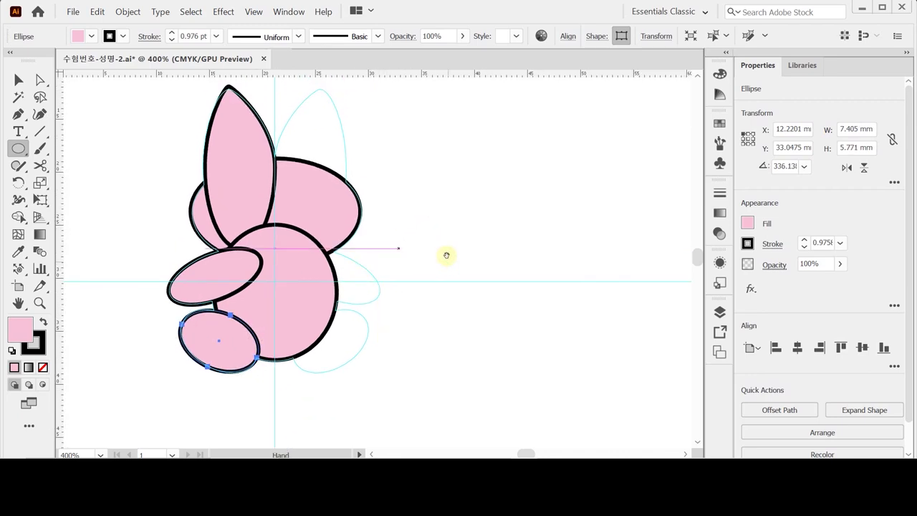
Step: Shorten the left ear from its tip to about 15 mm high to fit the ear guide
{"action": "left_click", "coordinate": [239, 123]}
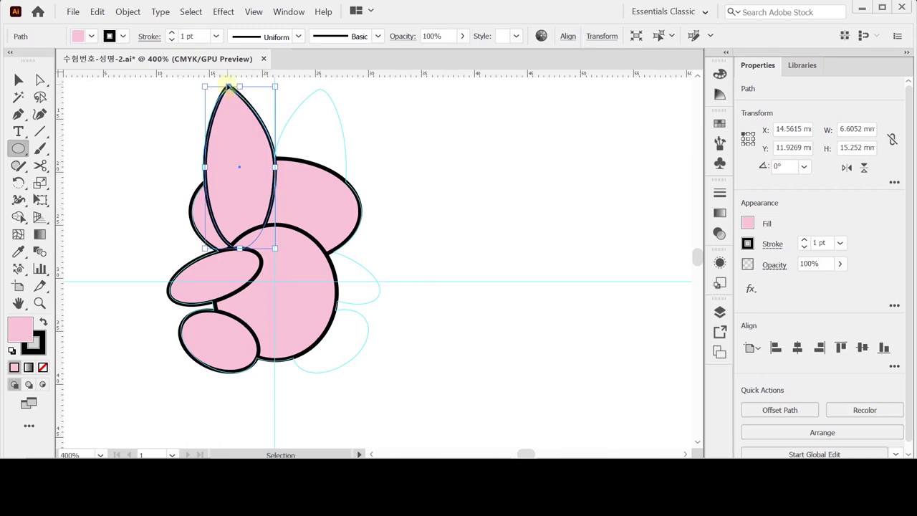
{"action": "left_click_drag", "start_coordinate": [240, 88], "coordinate": [240, 91]}
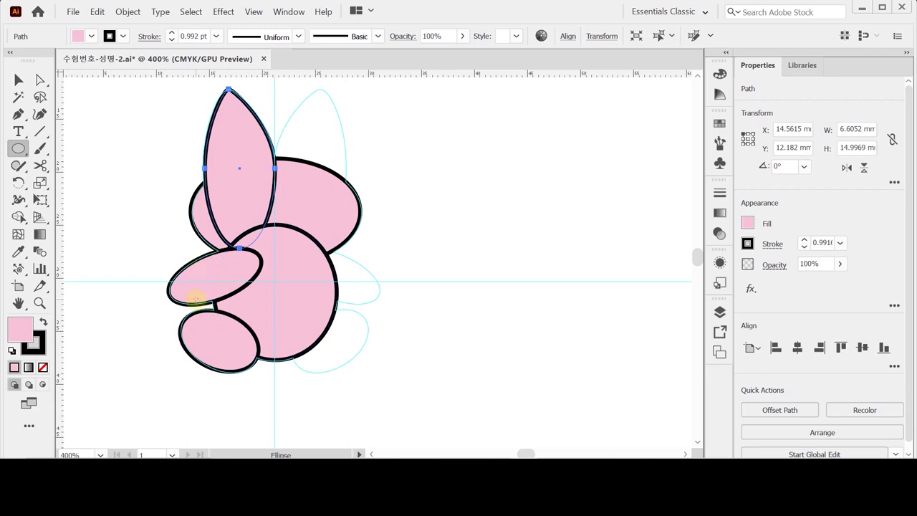
Step: Reflect a copy of the left ear, arm and foot across the vertical centre guide to form the rabbit's opposite side
{"action": "key", "text": "space"}
{"action": "left_click_drag", "start_coordinate": [241, 256], "coordinate": [230, 279]}
{"action": "left_click", "coordinate": [199, 306], "text": "ctrl+shift"}
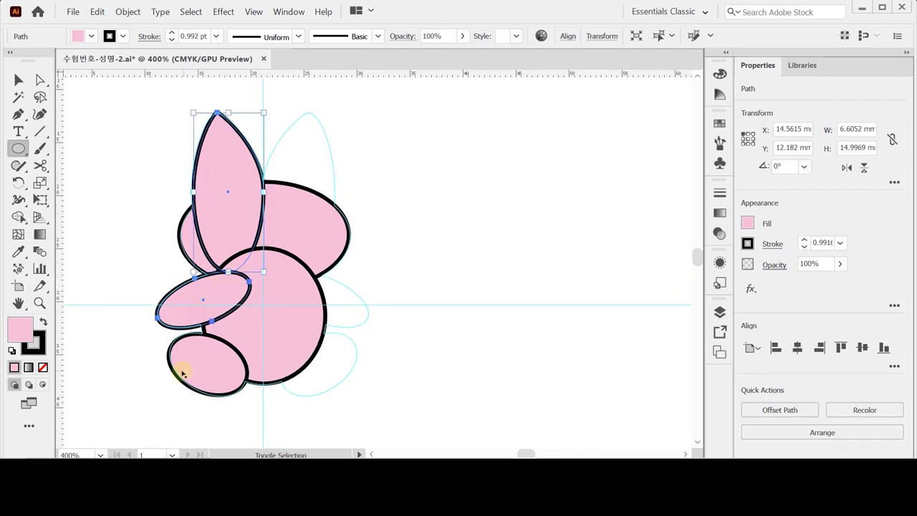
{"action": "left_click", "coordinate": [182, 373], "text": "ctrl+shift"}
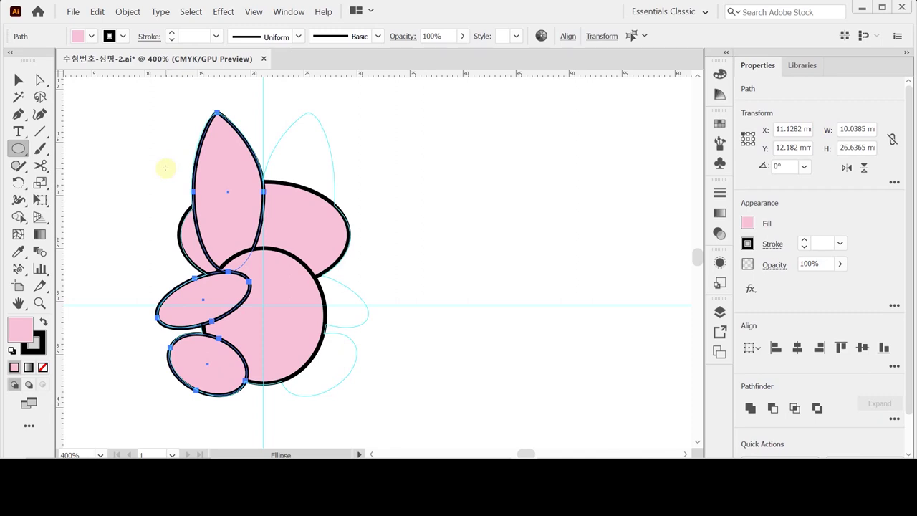
{"action": "left_click", "coordinate": [18, 183]}
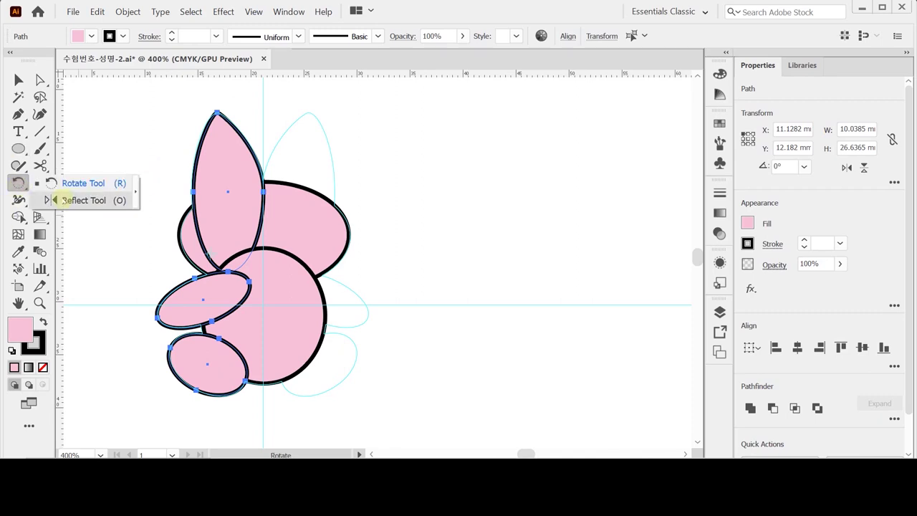
{"action": "left_click", "coordinate": [59, 200]}
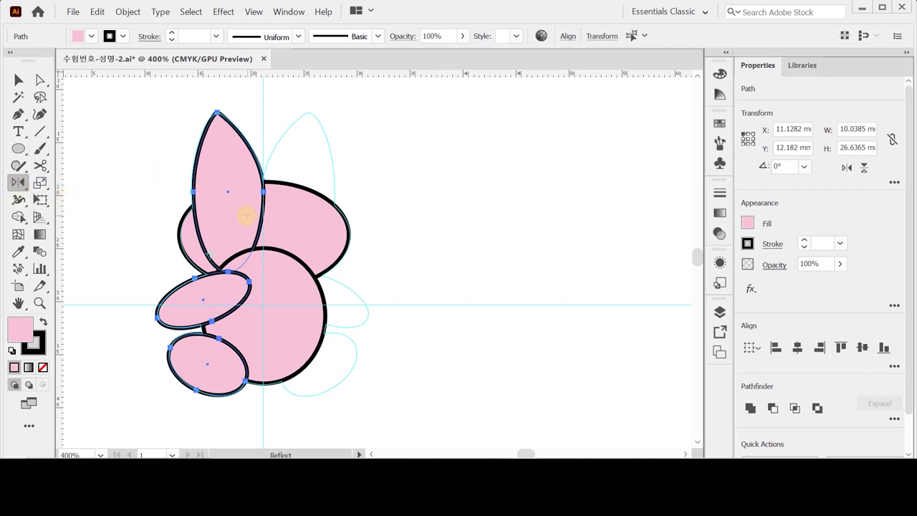
{"action": "double_click", "coordinate": [18, 183]}
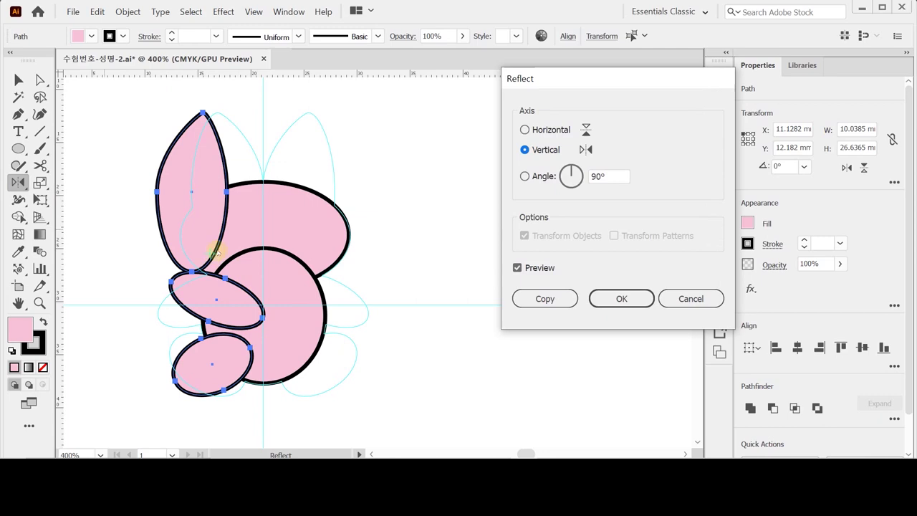
{"action": "key", "text": "Escape"}
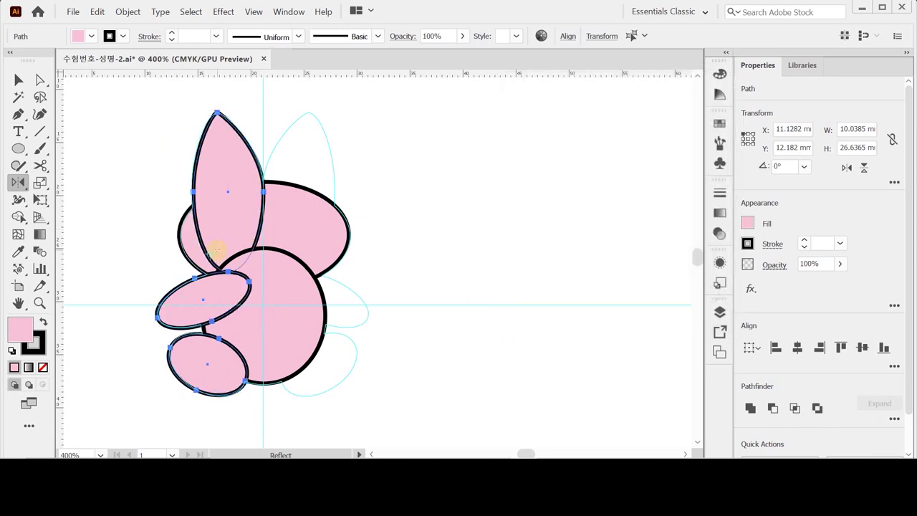
{"action": "left_click", "coordinate": [262, 131], "text": "alt"}
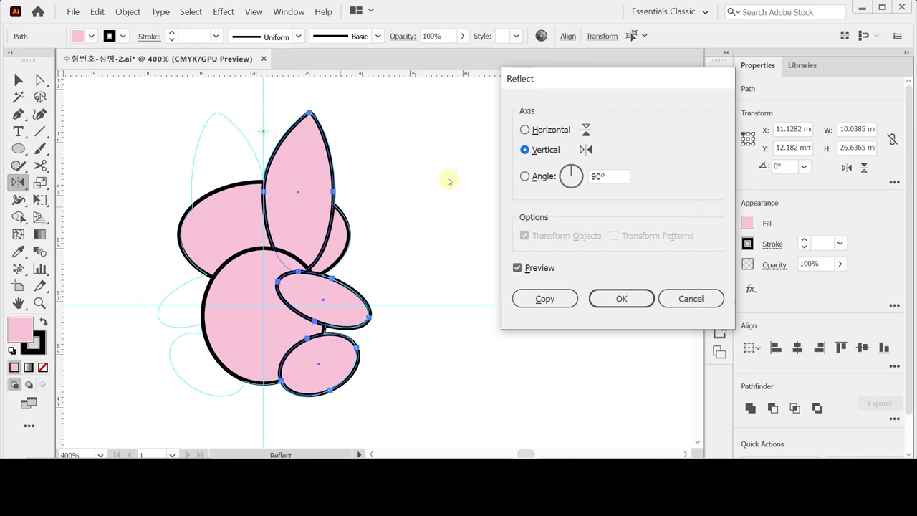
{"action": "left_click_drag", "start_coordinate": [549, 78], "coordinate": [507, 77]}
{"action": "left_click", "coordinate": [504, 305]}
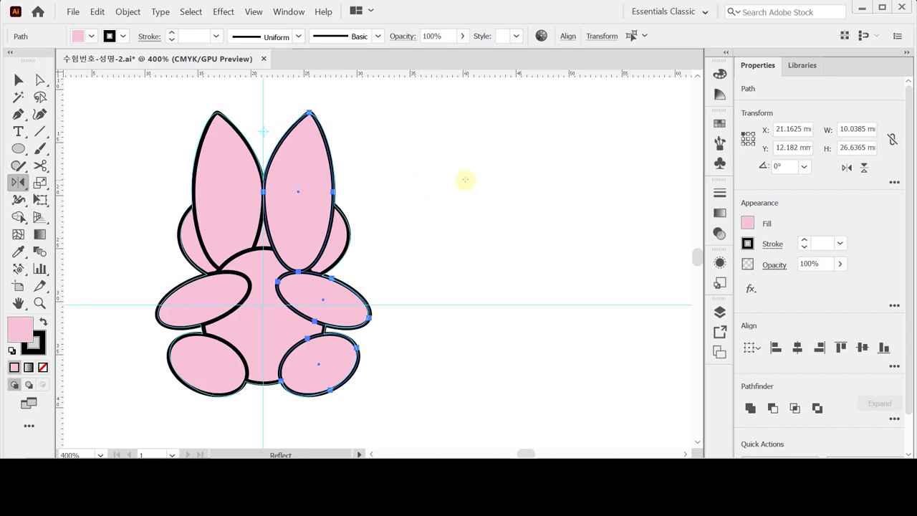
Step: Unite all the rabbit shapes into one silhouette and remove its stroke, keeping the pink fill
{"action": "key", "text": "ctrl+a"}
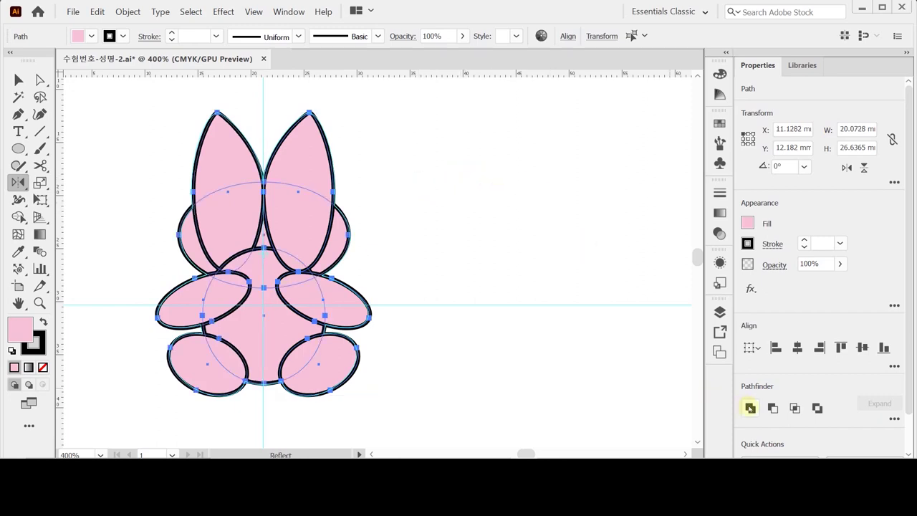
{"action": "left_click", "coordinate": [749, 407]}
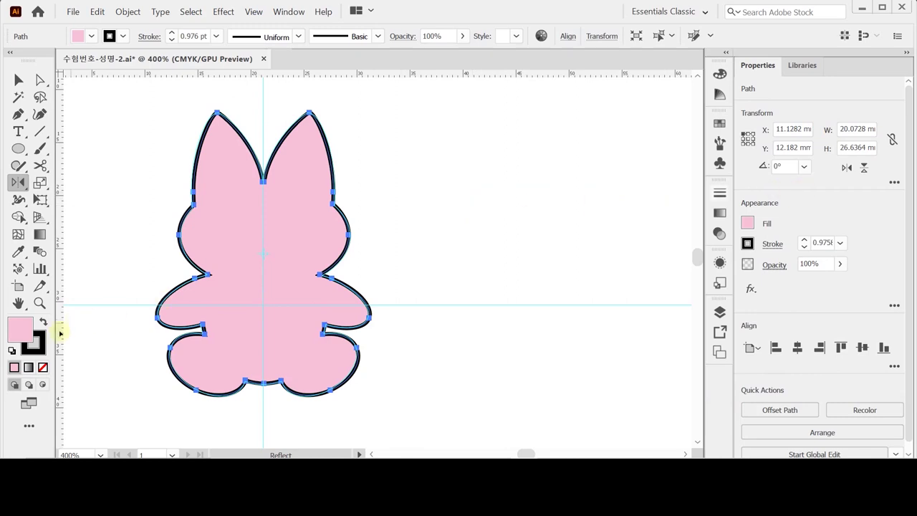
{"action": "left_click", "coordinate": [37, 348]}
{"action": "left_click", "coordinate": [42, 367]}
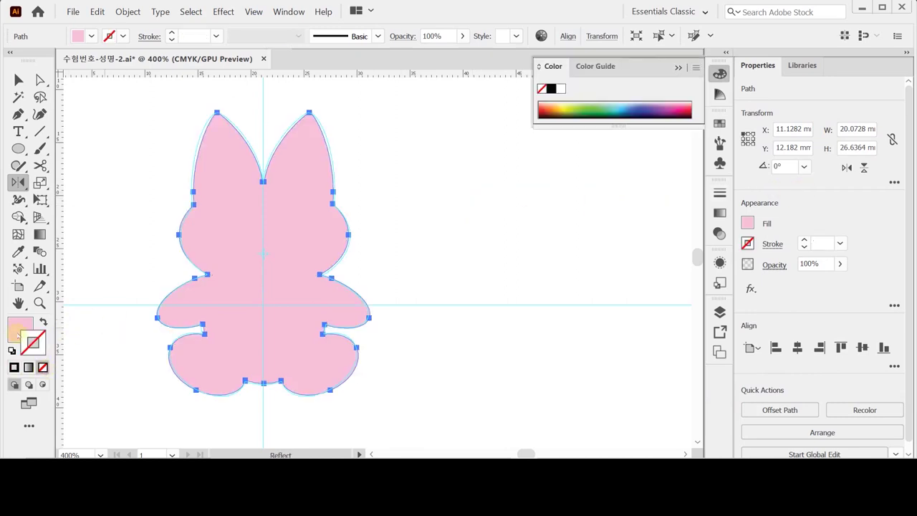
{"action": "left_click", "coordinate": [19, 331]}
{"action": "left_click", "coordinate": [719, 75]}
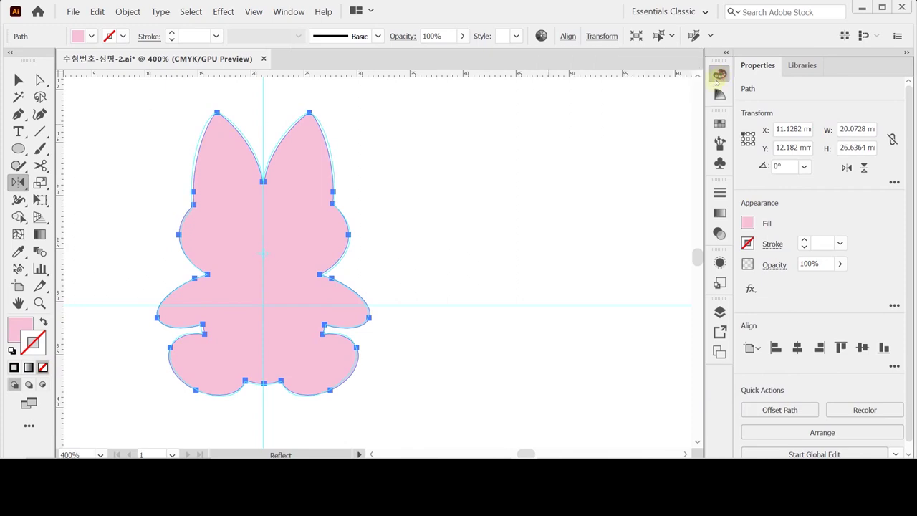
Step: Create an outward 2 mm Offset Path around the rabbit silhouette with Miter joins and a miter limit of 4
{"action": "key", "text": "ctrl+minus"}
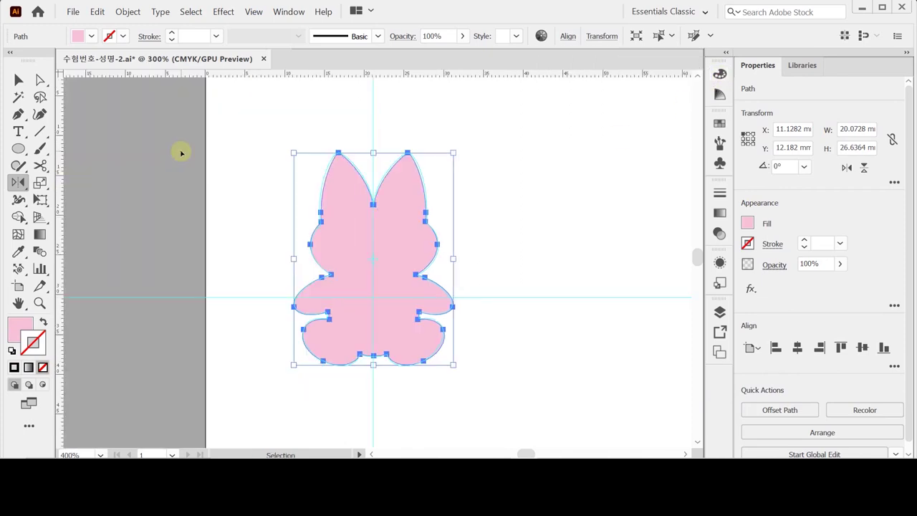
{"action": "scroll", "coordinate": [382, 241], "scroll_direction": "right", "scroll_amount": 3}
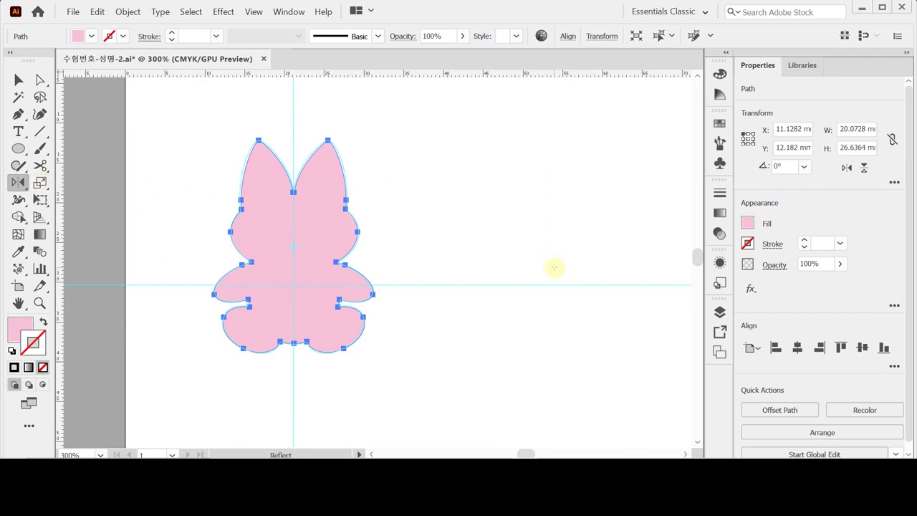
{"action": "left_click", "coordinate": [778, 410]}
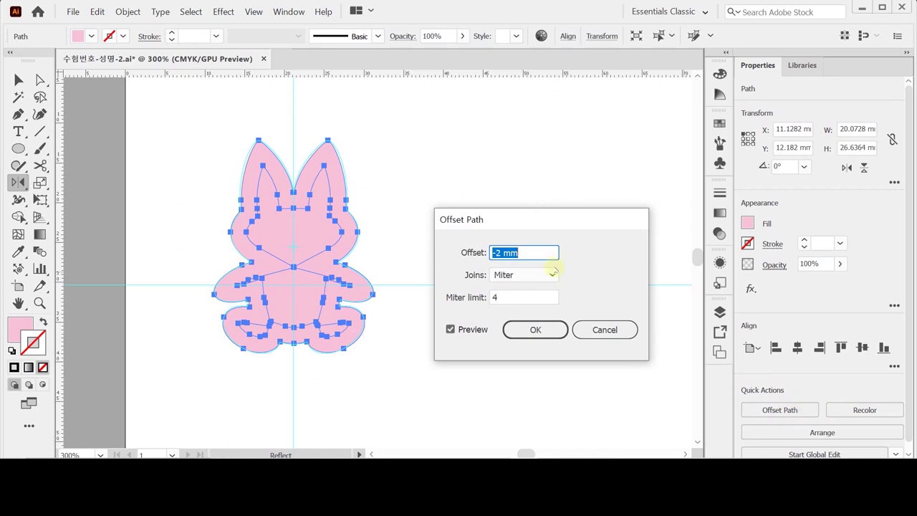
{"action": "type", "text": "2"}
{"action": "key", "text": "Tab"}
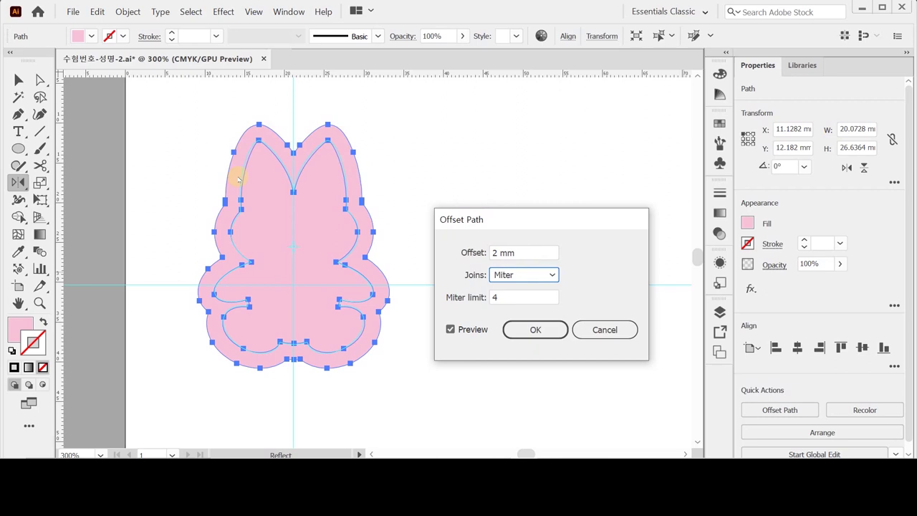
{"action": "left_click", "coordinate": [532, 328]}
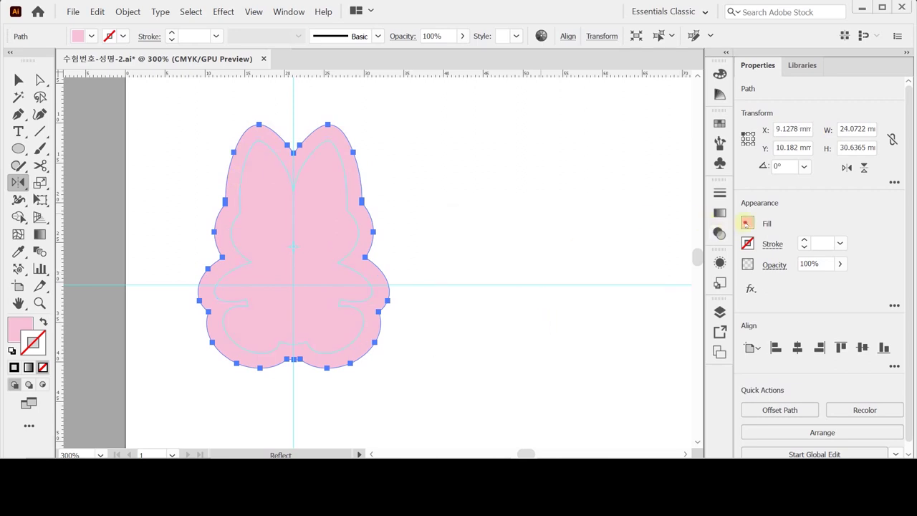
Step: Open the CMYK fill colour of the offset outline for editing
{"action": "left_click", "coordinate": [747, 223]}
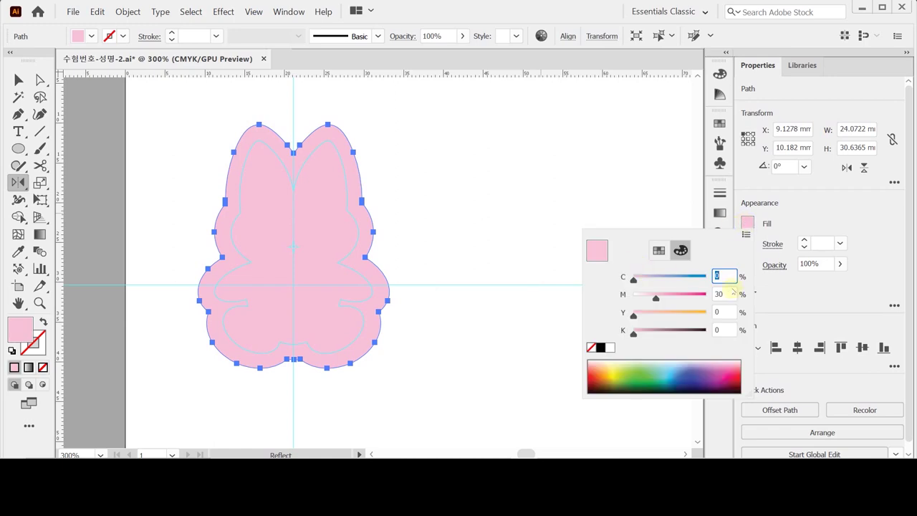
Step: Set the fill of the rabbit's outer offset outline to C 40, M 90, Y 0, K 0 and deselect it
{"action": "type", "text": "40"}
{"action": "key", "text": "Tab"}
{"action": "type", "text": "90"}
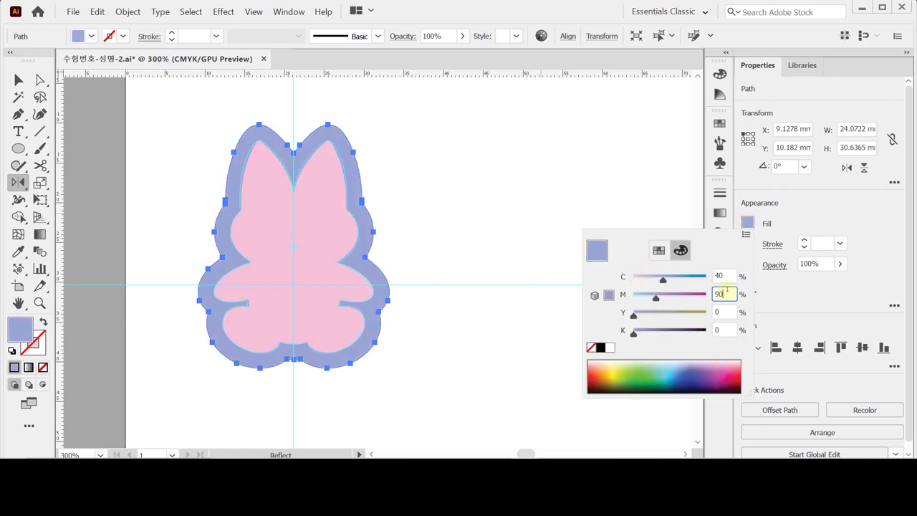
{"action": "key", "text": "Return"}
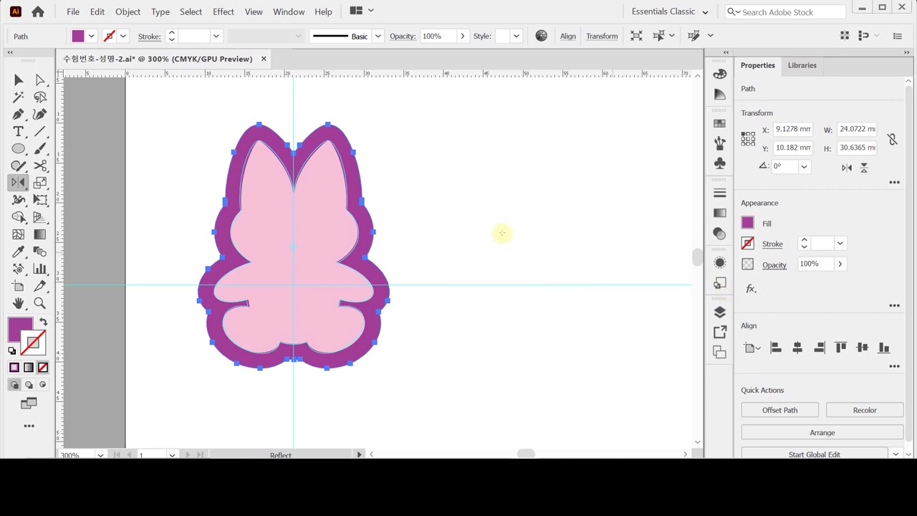
{"action": "left_click", "coordinate": [474, 213], "text": "ctrl"}
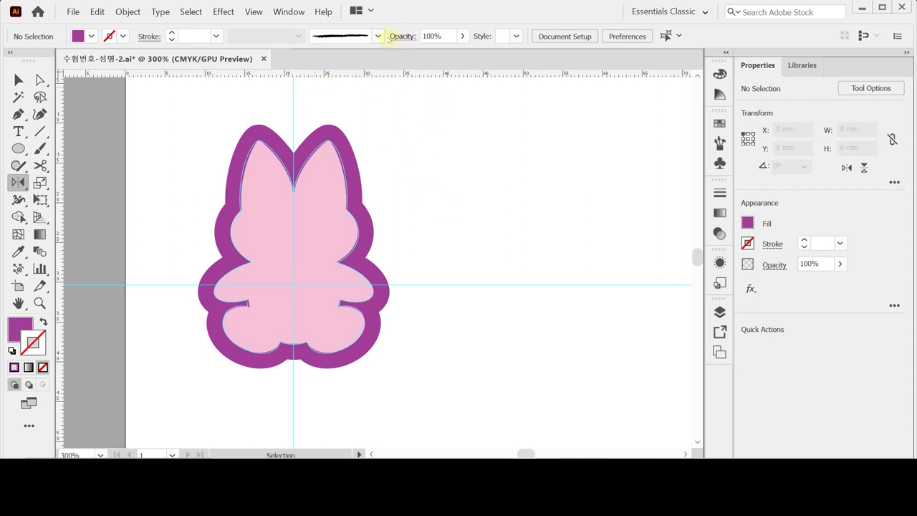
Step: Load the Artistic_ChalkCharcoalPencil brush library and choose the Charcoal - Thin brush
{"action": "left_click", "coordinate": [378, 36]}
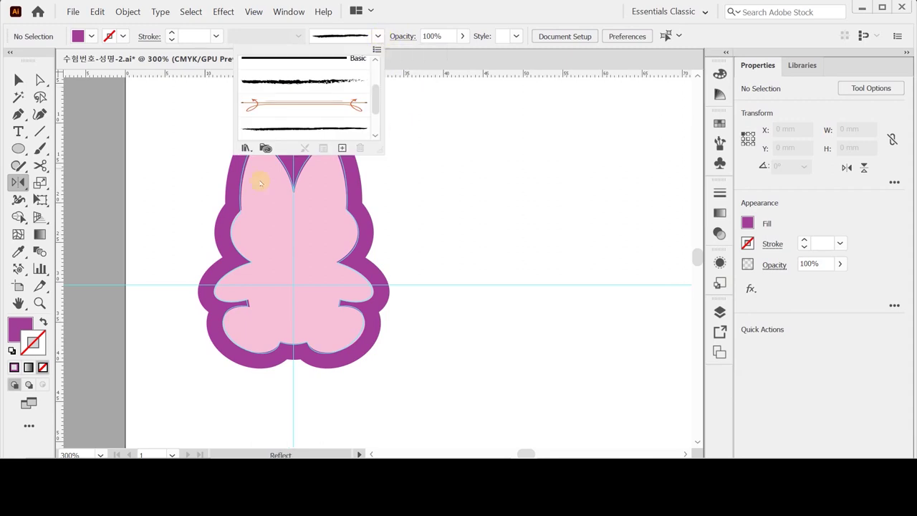
{"action": "left_click", "coordinate": [246, 148]}
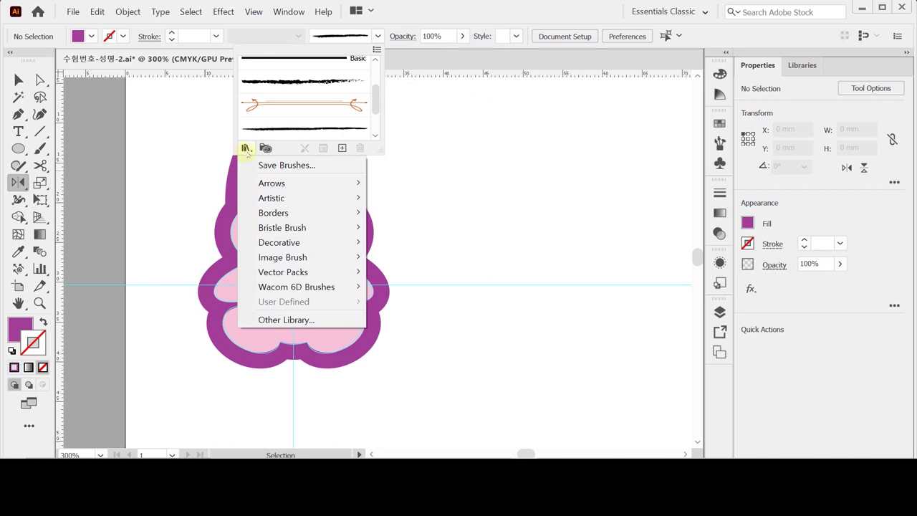
{"action": "mouse_move", "coordinate": [315, 203]}
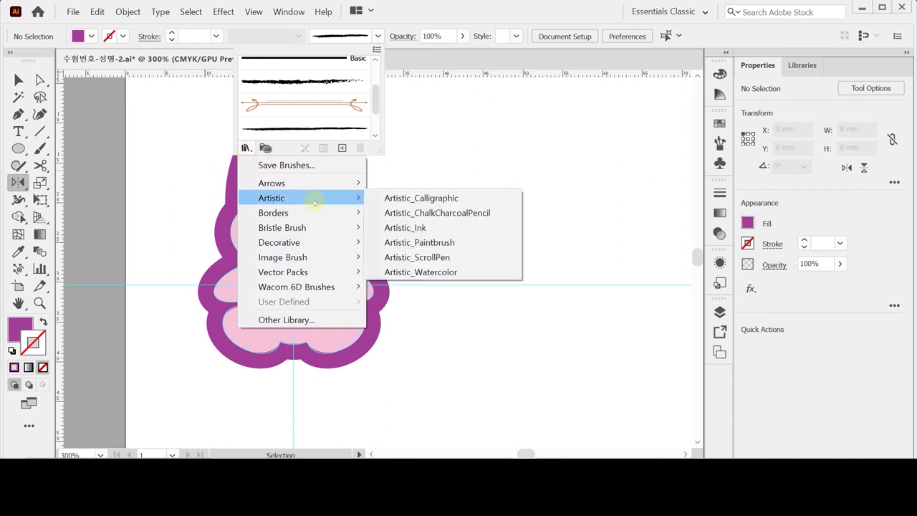
{"action": "left_click", "coordinate": [436, 213]}
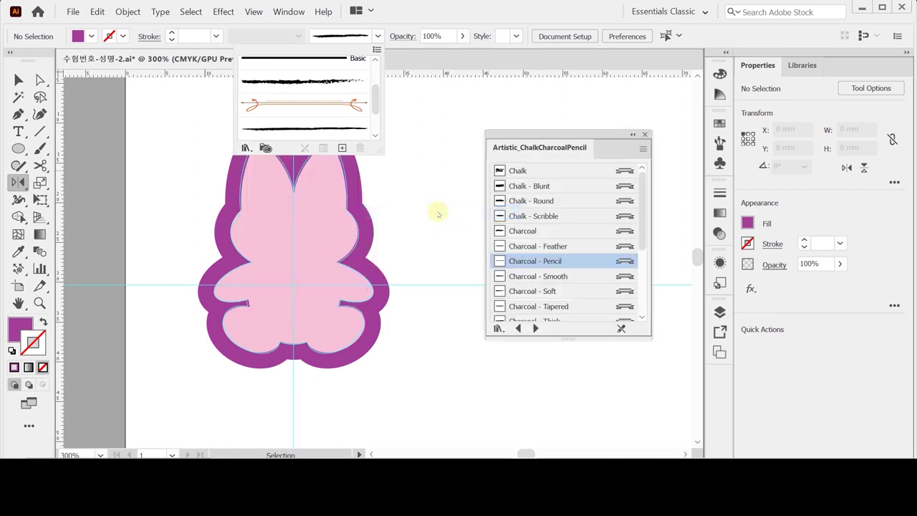
{"action": "left_click", "coordinate": [543, 136]}
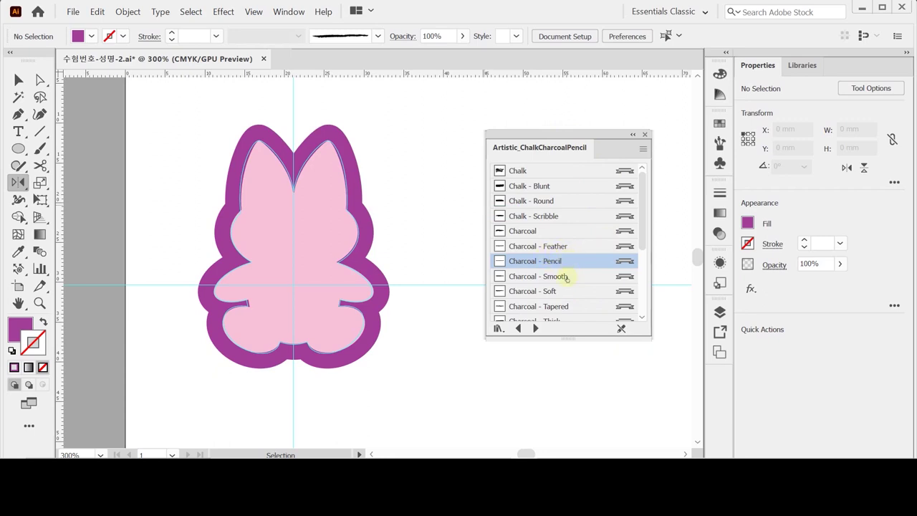
{"action": "scroll", "coordinate": [566, 281], "scroll_direction": "down", "scroll_amount": 2}
{"action": "left_click", "coordinate": [548, 246]}
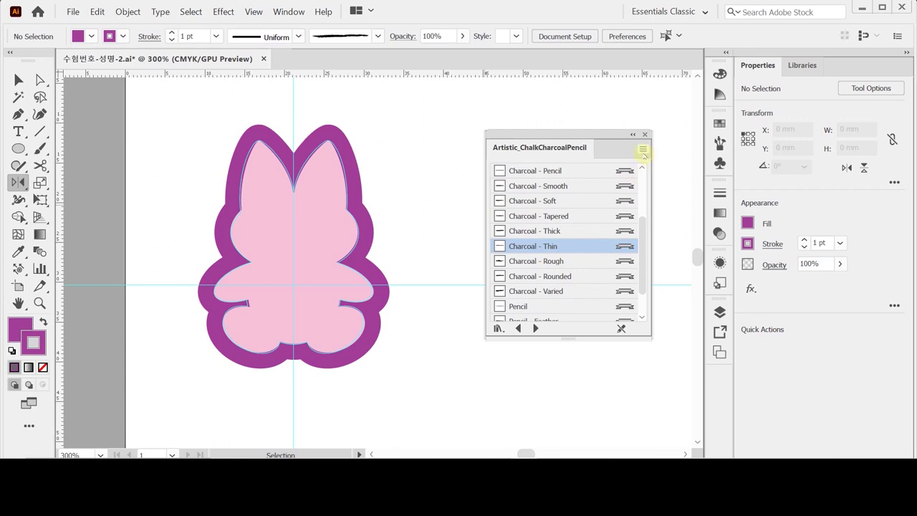
Step: View the chalk and charcoal brushes as thumbnails, return to list view and close the brush library
{"action": "left_click_drag", "start_coordinate": [578, 134], "coordinate": [540, 122]}
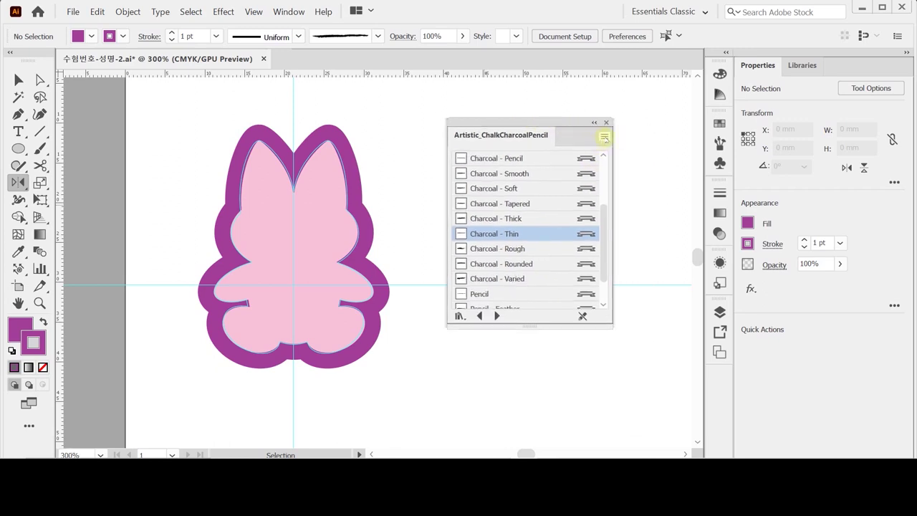
{"action": "left_click", "coordinate": [604, 137]}
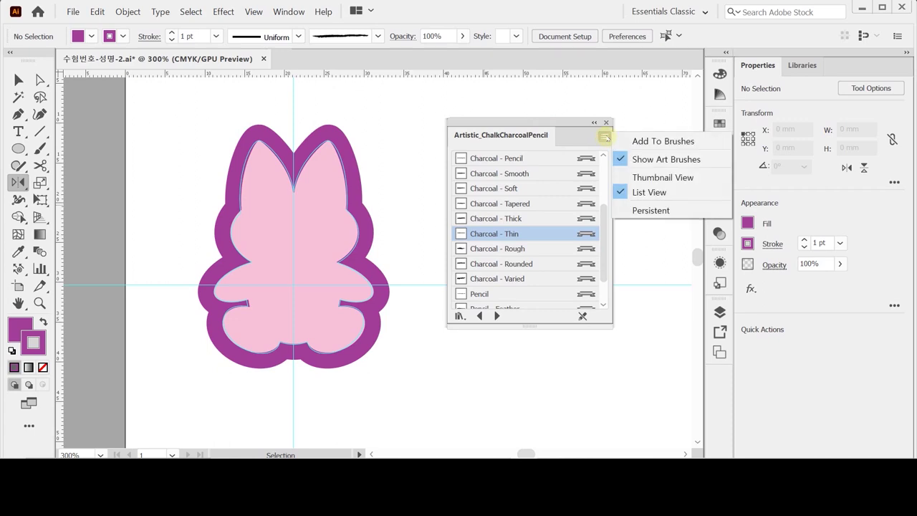
{"action": "left_click", "coordinate": [653, 179]}
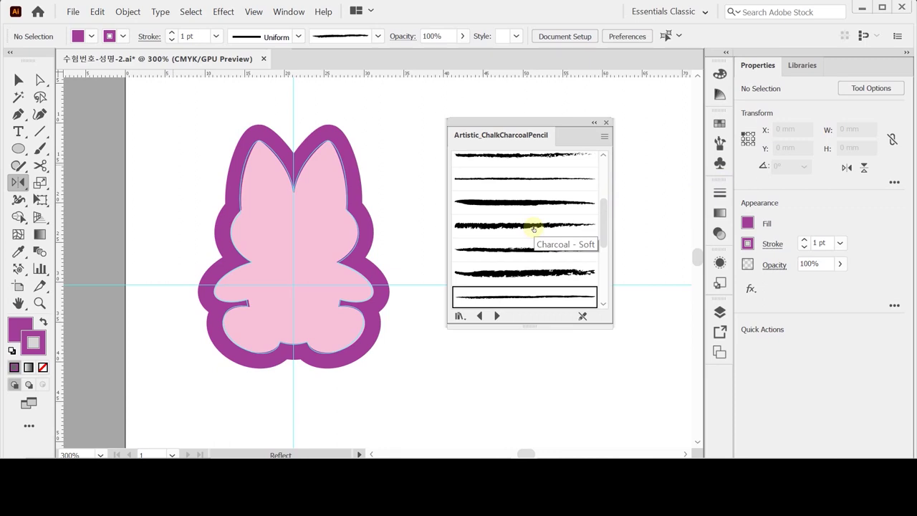
{"action": "left_click", "coordinate": [605, 138]}
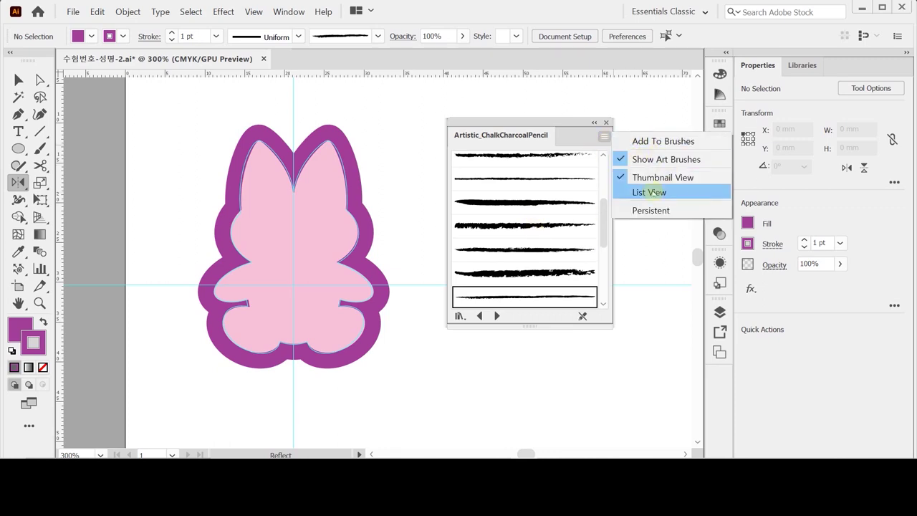
{"action": "left_click", "coordinate": [649, 192]}
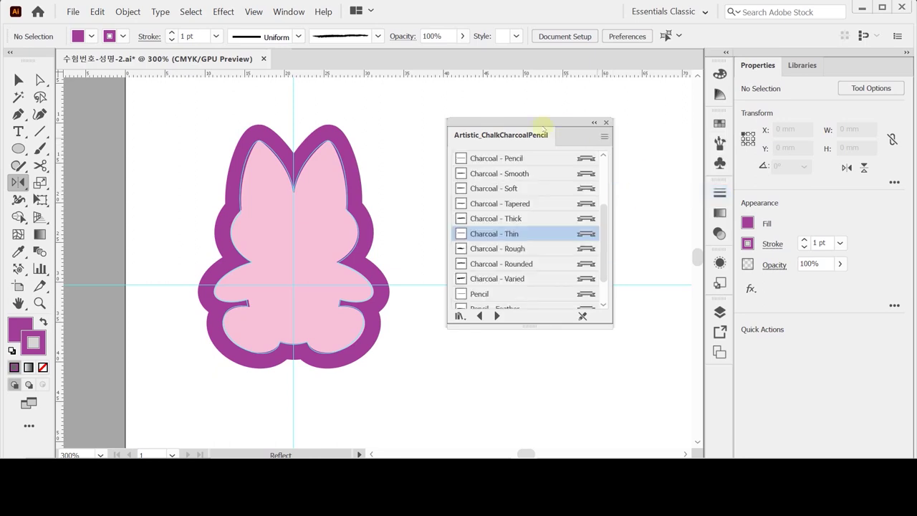
{"action": "mouse_move", "coordinate": [542, 131]}
{"action": "left_mouse_down"}
{"action": "mouse_move", "coordinate": [591, 127]}
{"action": "mouse_move", "coordinate": [610, 101]}
{"action": "left_mouse_up"}
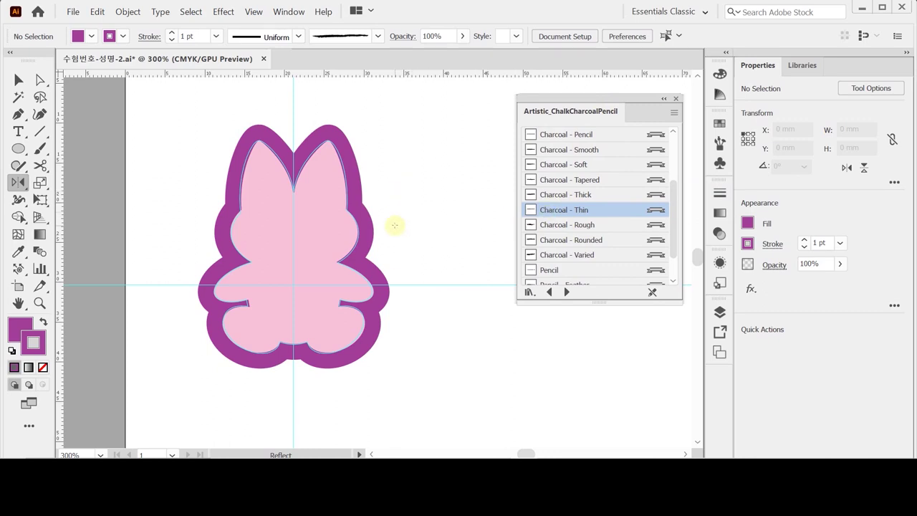
{"action": "left_click", "coordinate": [676, 98]}
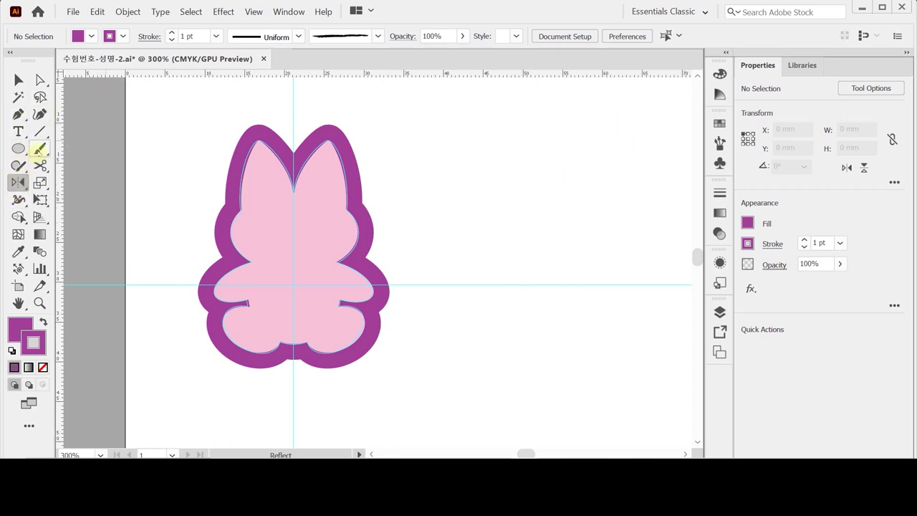
Step: Activate the Paintbrush tool and set the fill to none, keeping the stroke as the active colour
{"action": "left_click", "coordinate": [39, 149]}
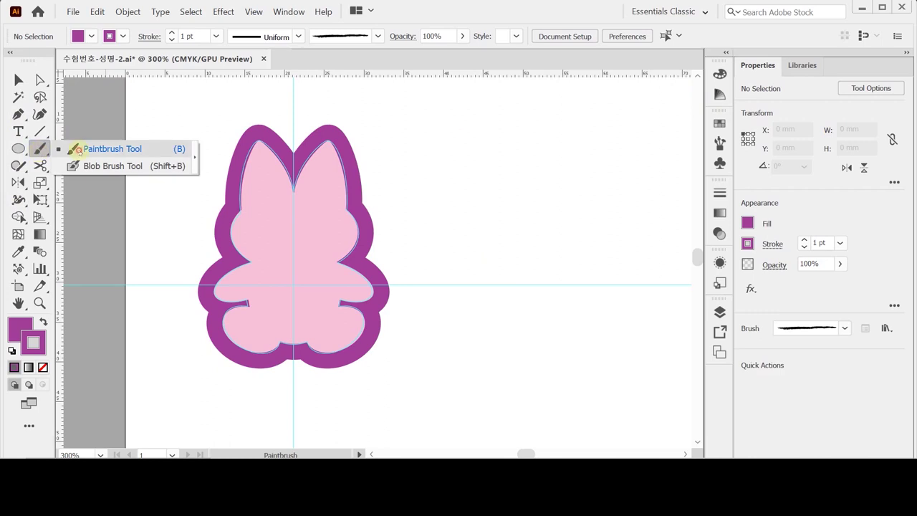
{"action": "left_click", "coordinate": [77, 149]}
{"action": "left_click", "coordinate": [20, 327]}
{"action": "key", "text": "slash"}
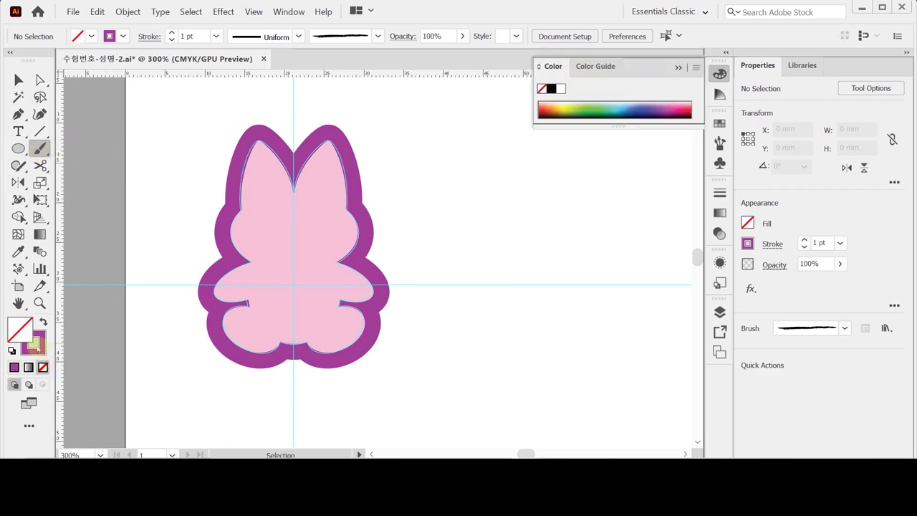
{"action": "left_click", "coordinate": [36, 345]}
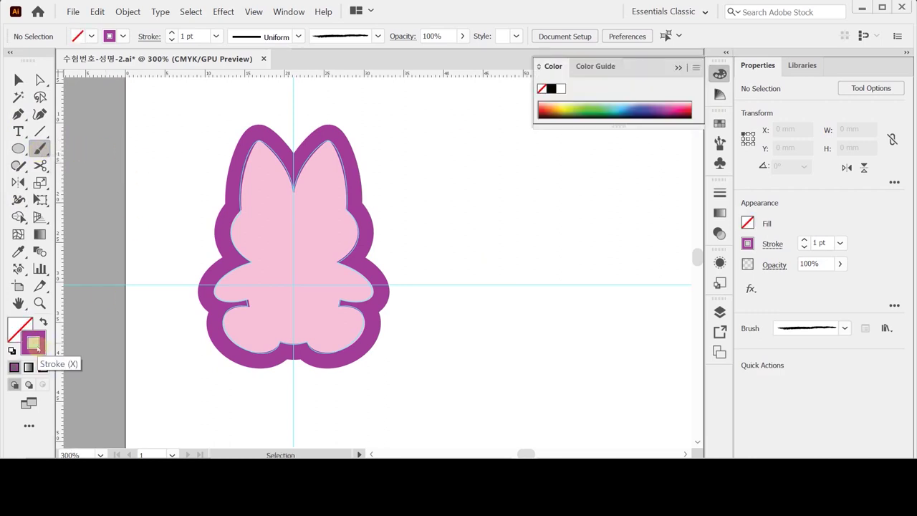
Step: Set the cyan value of the brush stroke colour to 70%
{"action": "left_click", "coordinate": [747, 243]}
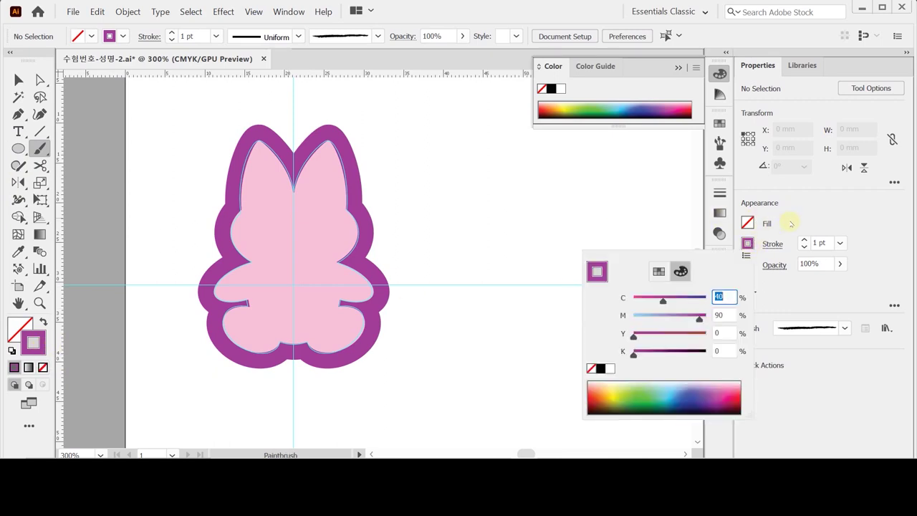
{"action": "type", "text": "70"}
{"action": "key", "text": "Tab"}
{"action": "key", "text": "Return"}
{"action": "key", "text": "Return"}
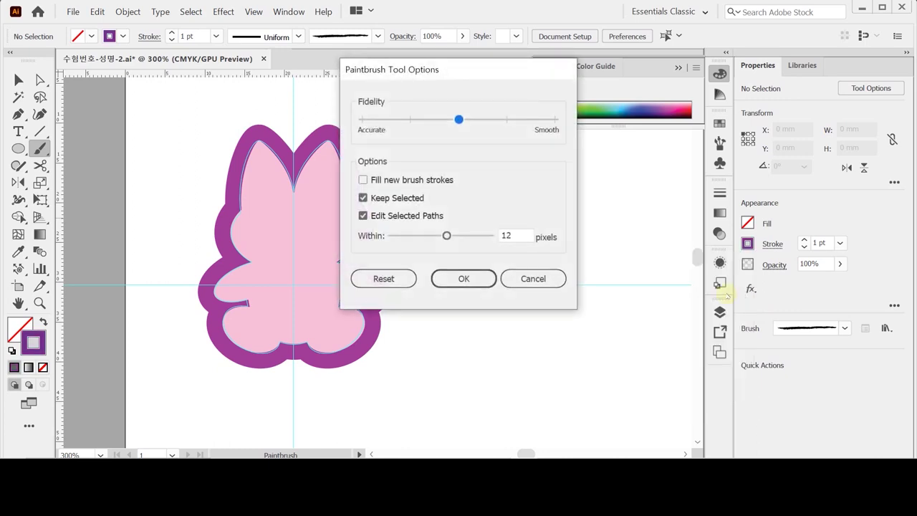
{"action": "left_click", "coordinate": [552, 281]}
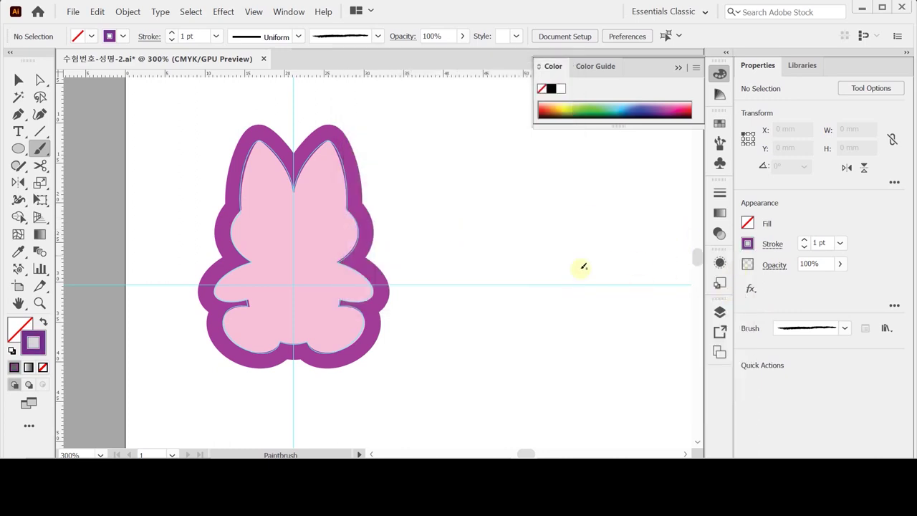
Step: Paint a ribbon-like double loop about 4.5 by 2.5 mm at the base of the rabbit's right ear
{"action": "scroll", "coordinate": [344, 222], "scroll_direction": "up", "scroll_amount": 1}
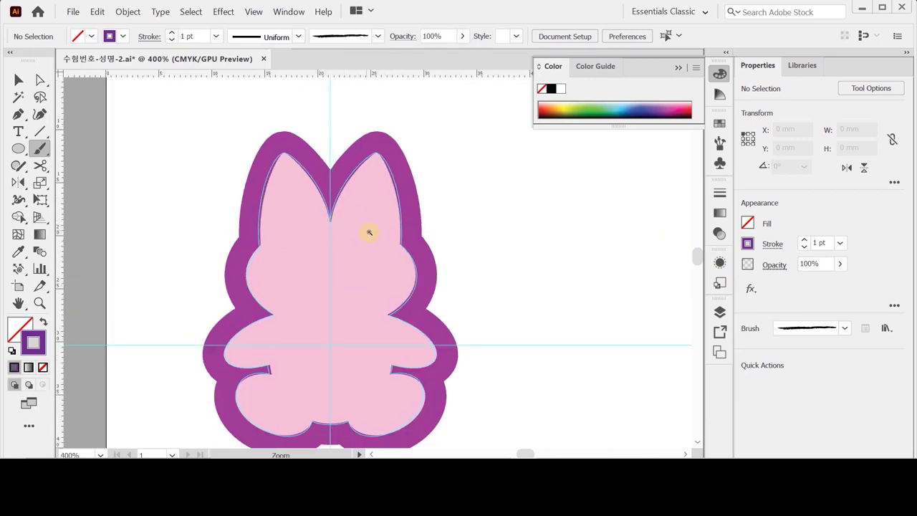
{"action": "scroll", "coordinate": [366, 252], "scroll_direction": "up", "scroll_amount": 1}
{"action": "left_click_drag", "start_coordinate": [366, 252], "coordinate": [334, 242]}
{"action": "scroll", "coordinate": [333, 241], "scroll_direction": "down", "scroll_amount": 2}
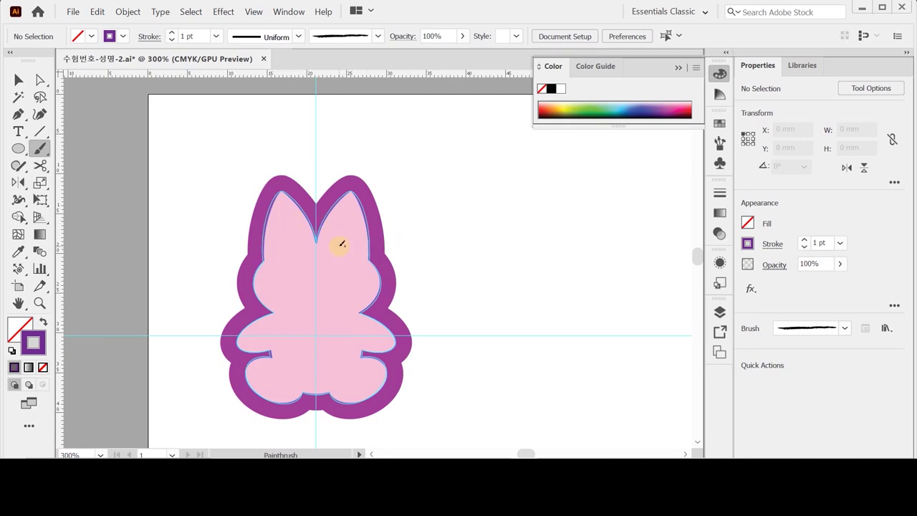
{"action": "mouse_move", "coordinate": [346, 244]}
{"action": "left_mouse_down"}
{"action": "mouse_move", "coordinate": [329, 242]}
{"action": "mouse_move", "coordinate": [331, 250]}
{"action": "mouse_move", "coordinate": [364, 251]}
{"action": "mouse_move", "coordinate": [348, 254]}
{"action": "left_mouse_up"}
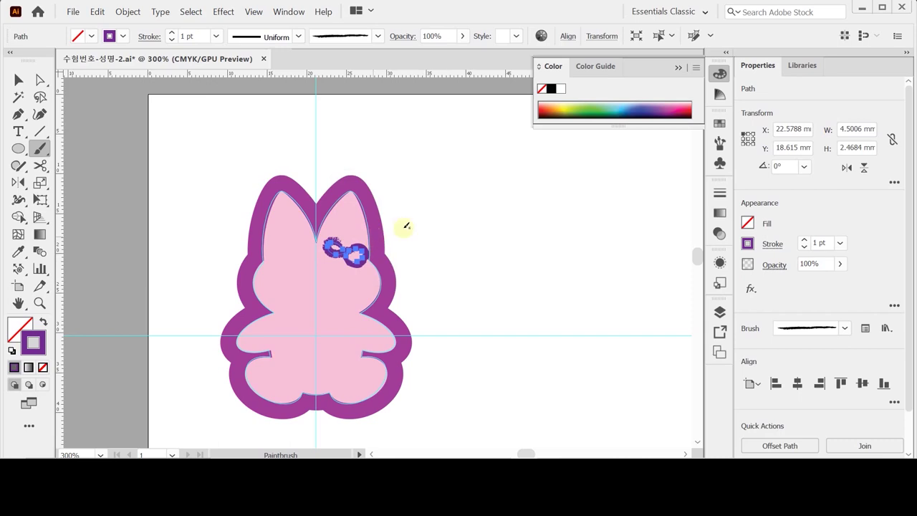
Step: Rotate the painted ribbon about 5° clockwise and move it slightly upward
{"action": "left_click", "coordinate": [19, 79]}
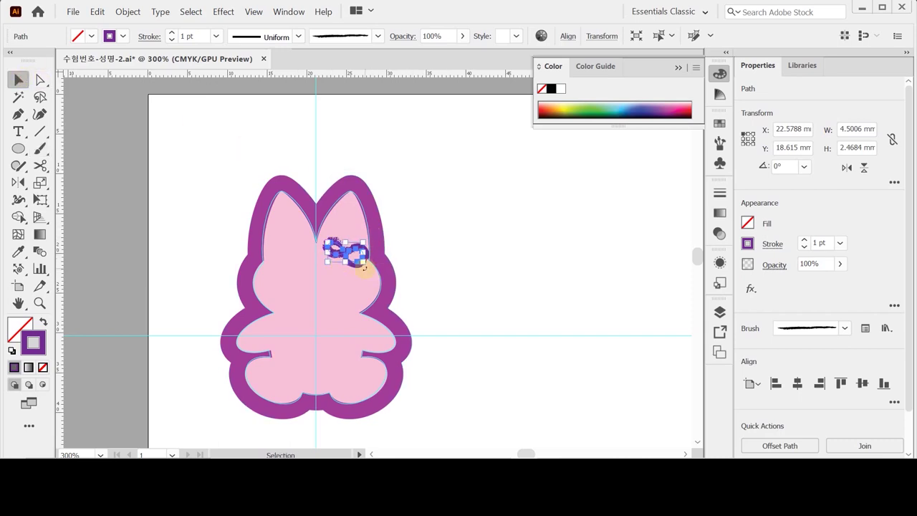
{"action": "left_click_drag", "start_coordinate": [364, 270], "coordinate": [364, 270]}
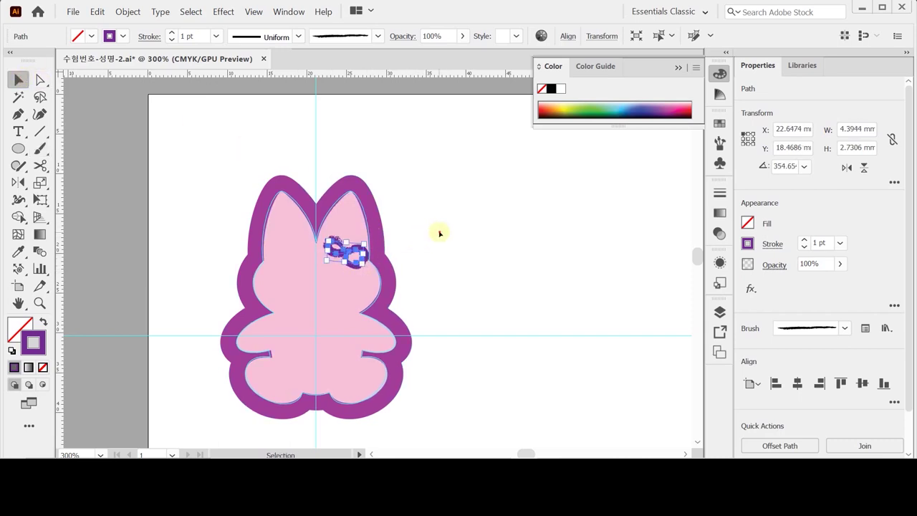
{"action": "left_click", "coordinate": [440, 232]}
{"action": "left_click", "coordinate": [343, 251]}
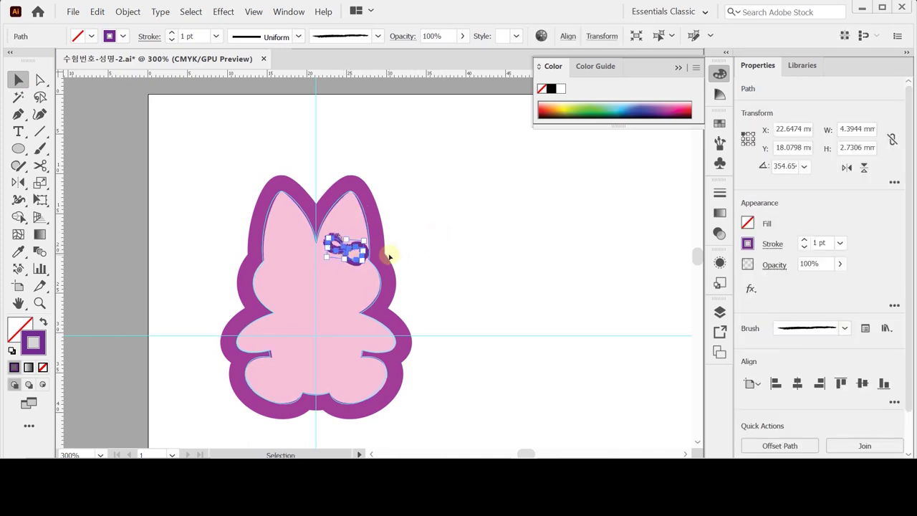
Step: Reshape the ribbon's right loop by adjusting its anchor points with Direct Selection, and deselect it
{"action": "left_click", "coordinate": [40, 80]}
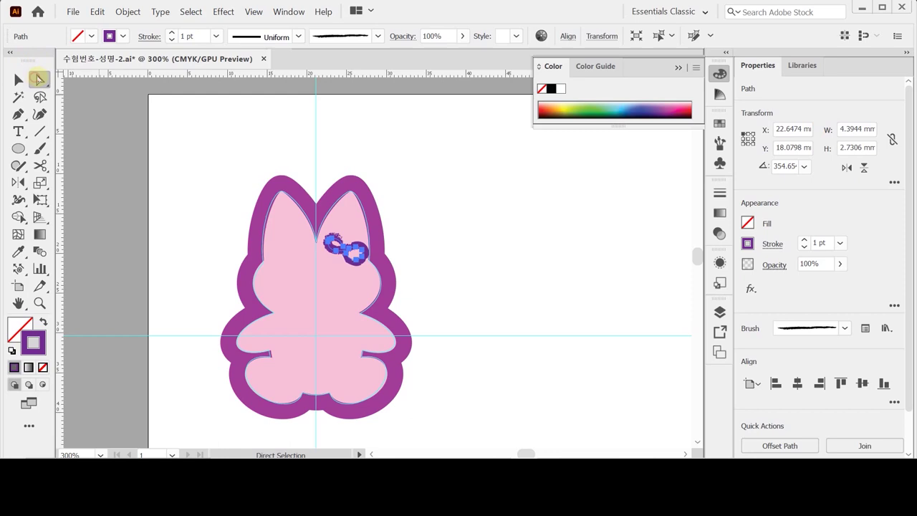
{"action": "left_click", "coordinate": [416, 232]}
{"action": "left_click", "coordinate": [360, 251]}
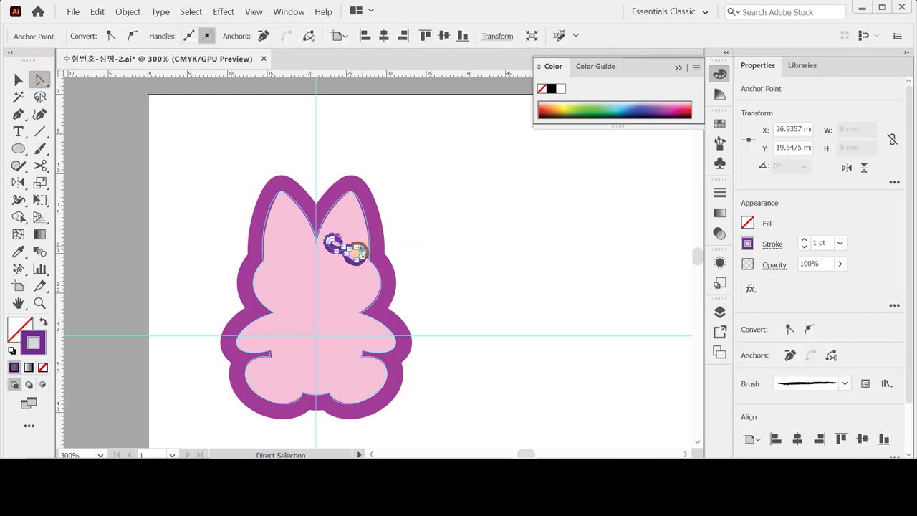
{"action": "left_click_drag", "start_coordinate": [359, 251], "coordinate": [356, 263]}
{"action": "left_click", "coordinate": [420, 240]}
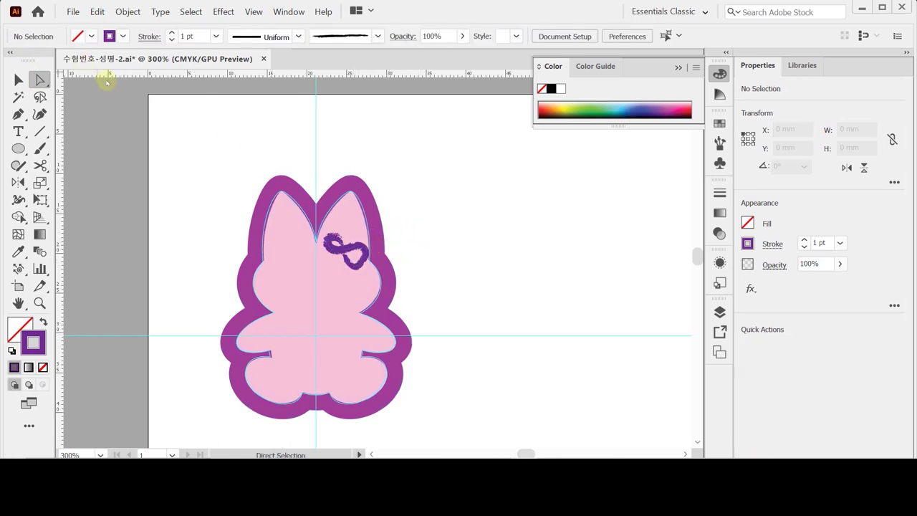
{"action": "left_click_drag", "start_coordinate": [129, 83], "coordinate": [386, 255]}
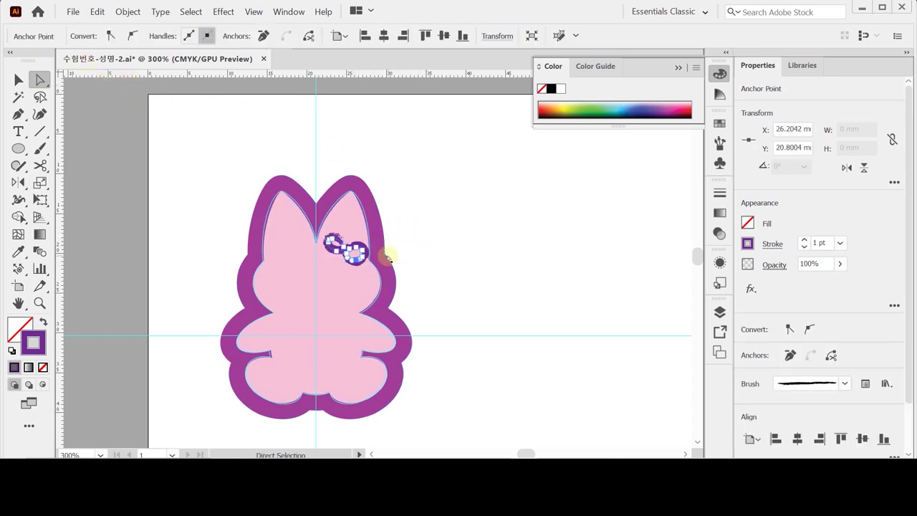
{"action": "left_click", "coordinate": [446, 258]}
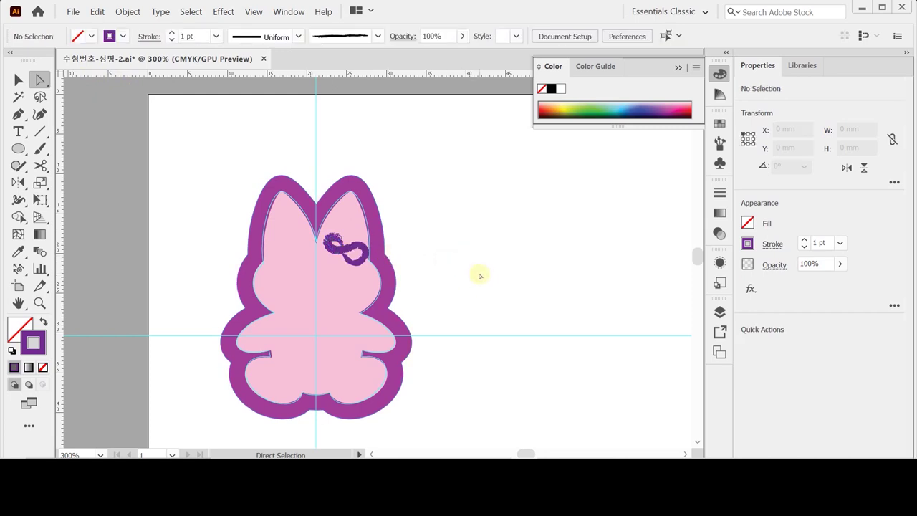
Step: Create a blue rounded rectangle 10 mm wide and 5 mm high with a 3 mm corner radius in the empty area beside the rabbit
{"action": "left_click_drag", "start_coordinate": [500, 268], "coordinate": [366, 210]}
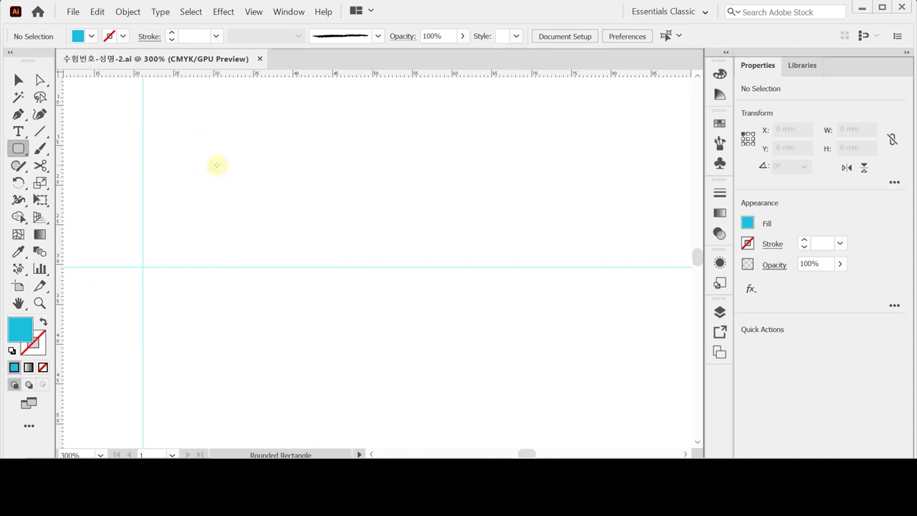
{"action": "left_click", "coordinate": [216, 165]}
{"action": "left_click_drag", "start_coordinate": [262, 179], "coordinate": [265, 157]}
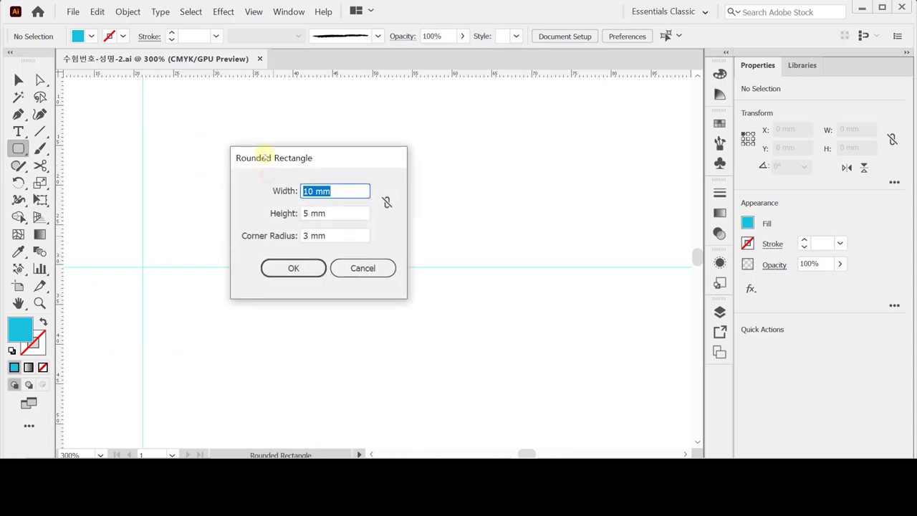
{"action": "left_click", "coordinate": [351, 192]}
{"action": "left_click", "coordinate": [346, 212]}
{"action": "left_click", "coordinate": [344, 236]}
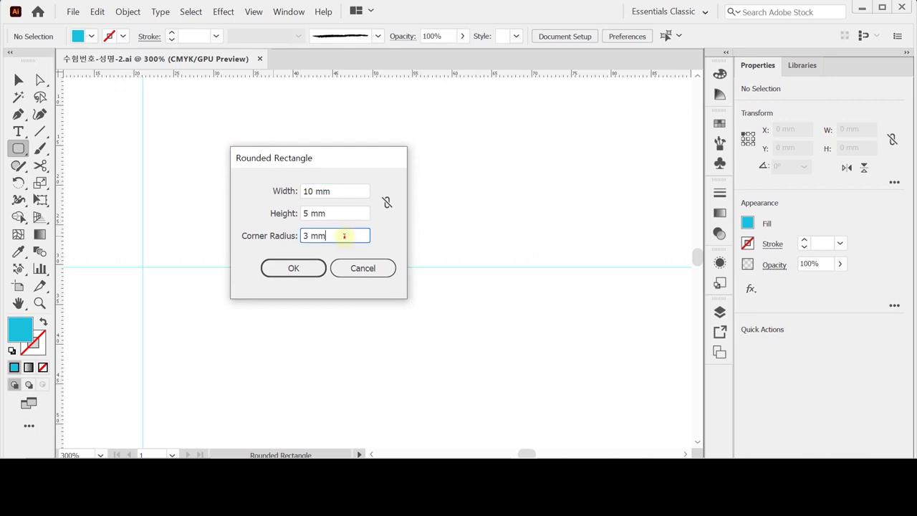
{"action": "left_click", "coordinate": [305, 270]}
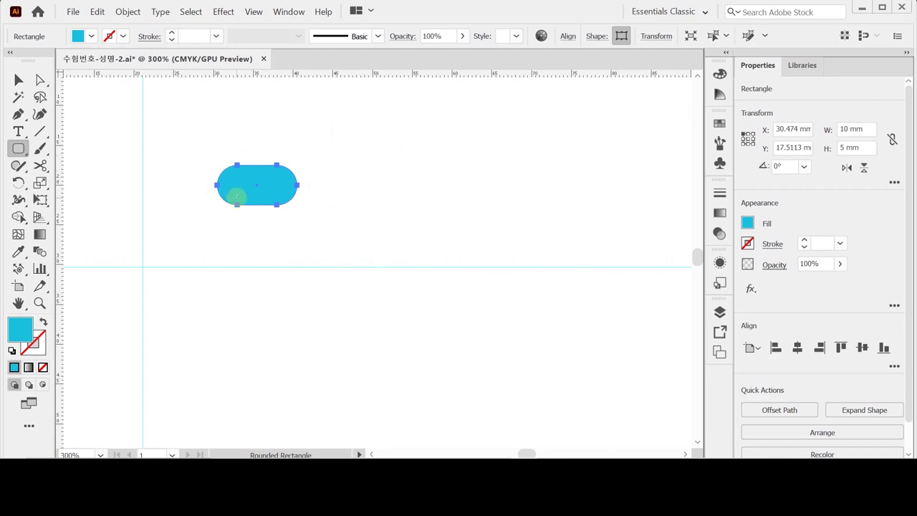
Step: Warp the rounded rectangle with a horizontal Arch envelope at -30% bend, and expand the envelope into editable paths
{"action": "key", "text": "ctrl"}
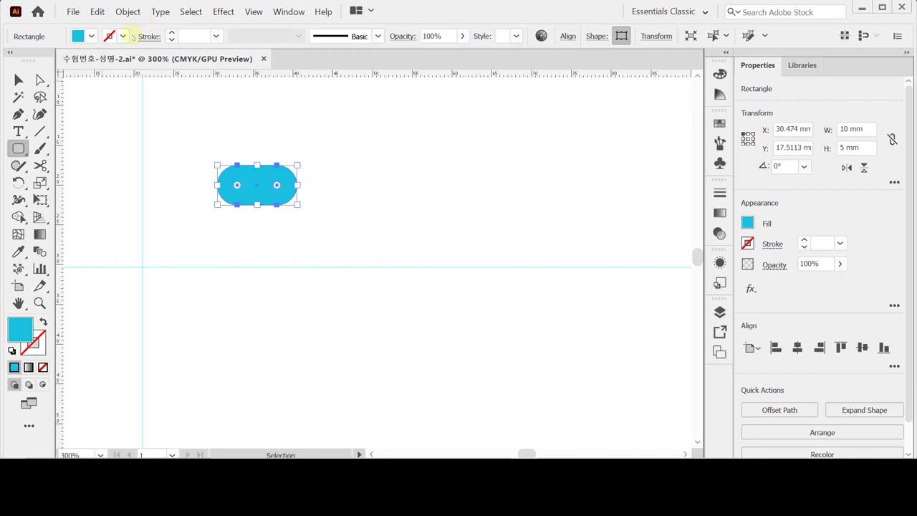
{"action": "left_click", "coordinate": [127, 12]}
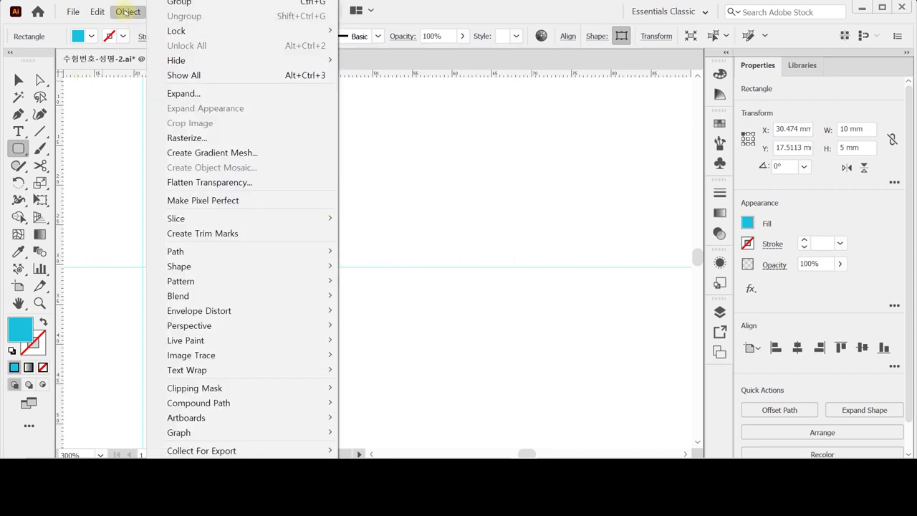
{"action": "mouse_move", "coordinate": [252, 311]}
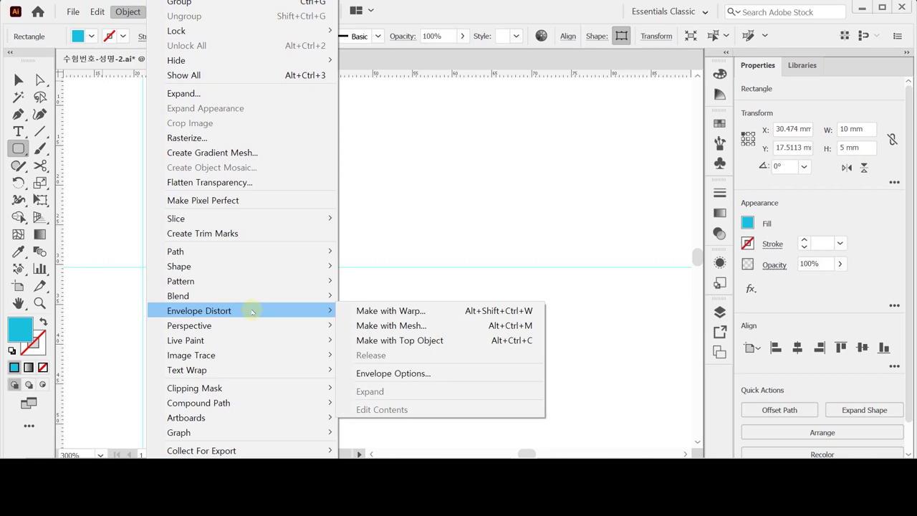
{"action": "left_click", "coordinate": [368, 313]}
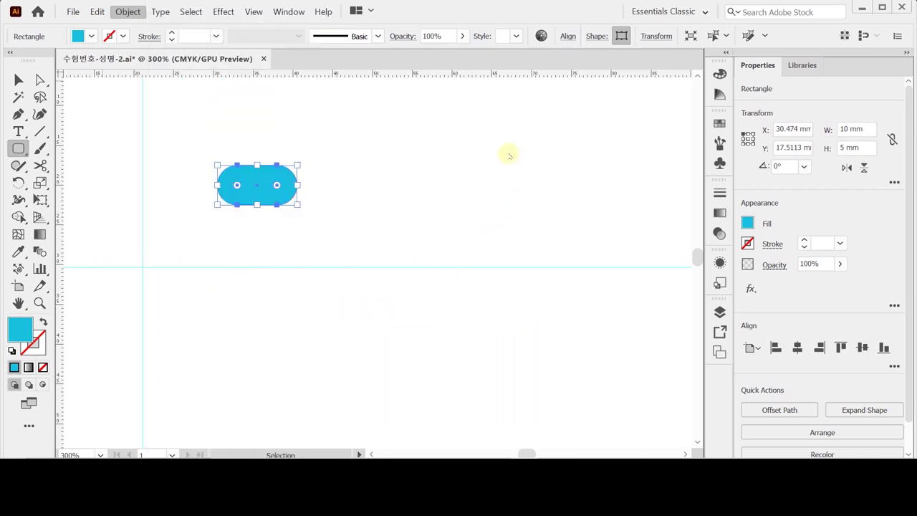
{"action": "left_click_drag", "start_coordinate": [605, 139], "coordinate": [443, 134]}
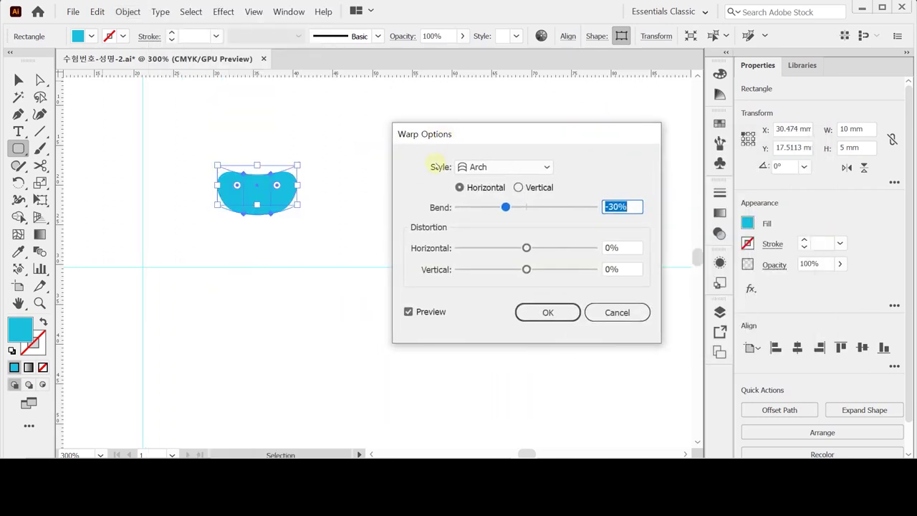
{"action": "left_click", "coordinate": [504, 171]}
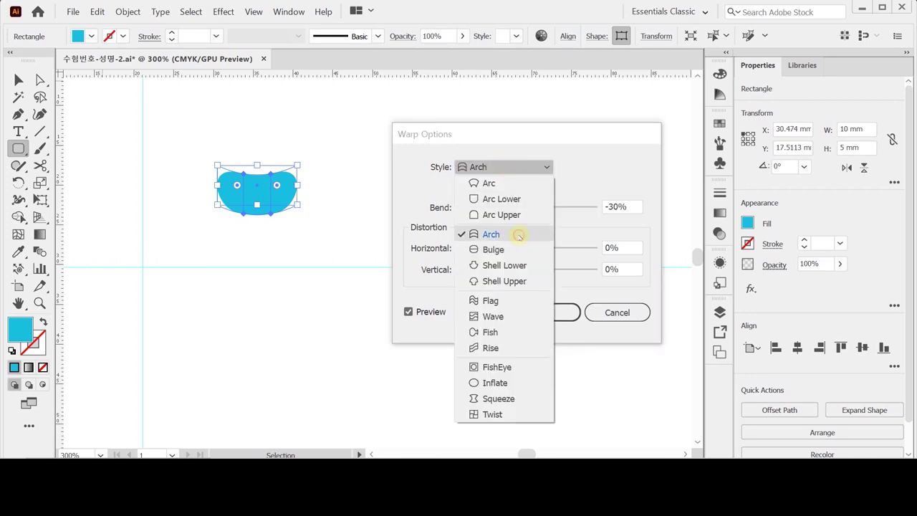
{"action": "left_click", "coordinate": [511, 183]}
{"action": "left_click", "coordinate": [512, 168]}
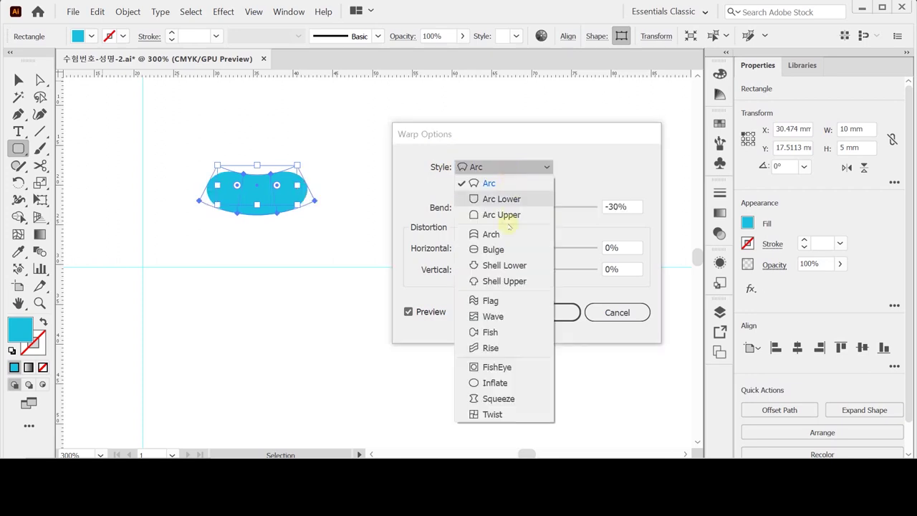
{"action": "left_click", "coordinate": [502, 235]}
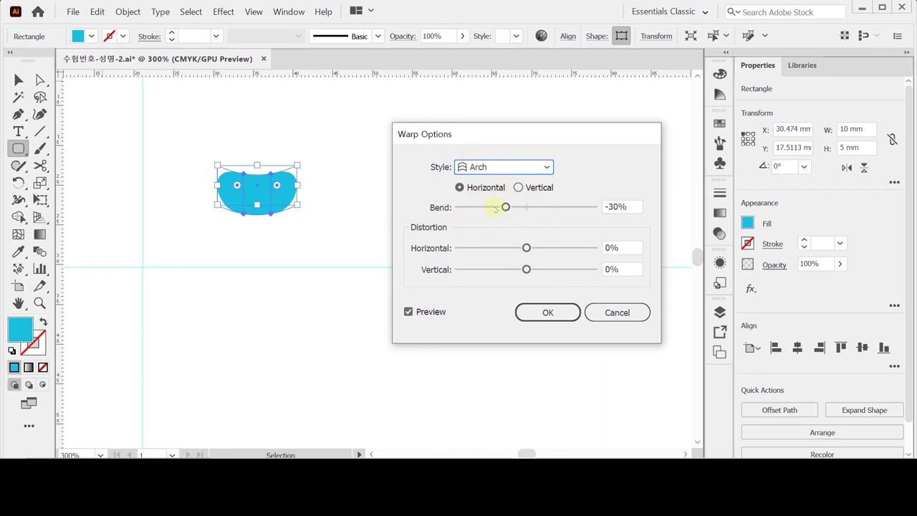
{"action": "left_click", "coordinate": [550, 312]}
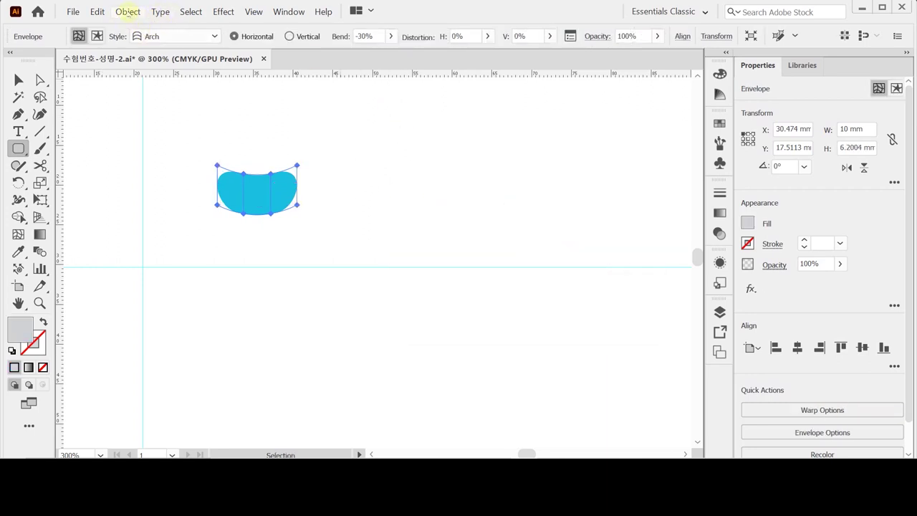
{"action": "left_click", "coordinate": [128, 12]}
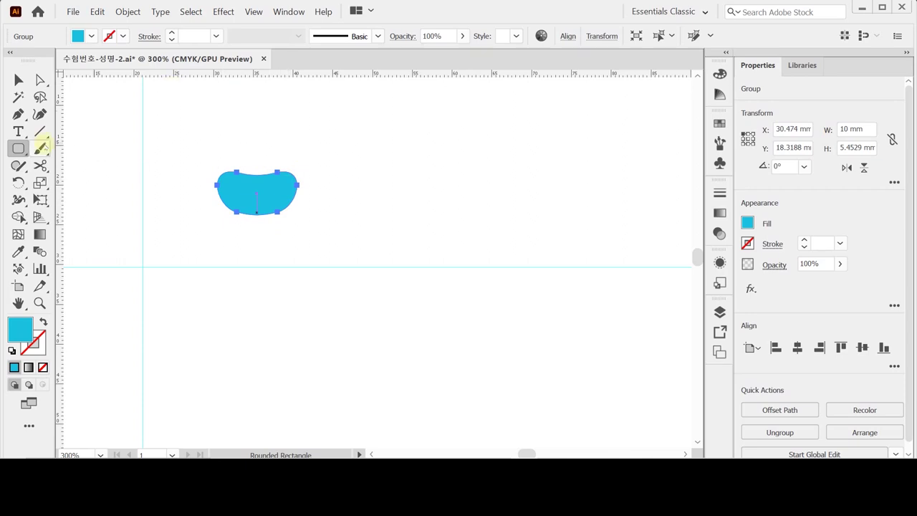
Step: Reflect a copy of the blue arched shape across a horizontal axis just below it
{"action": "left_click", "coordinate": [19, 182]}
{"action": "left_click", "coordinate": [72, 200]}
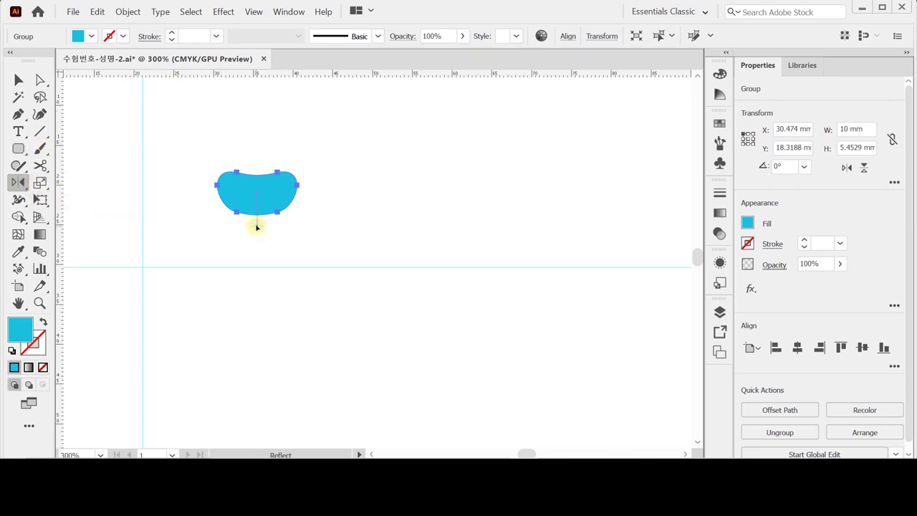
{"action": "left_click", "coordinate": [256, 226], "text": "alt"}
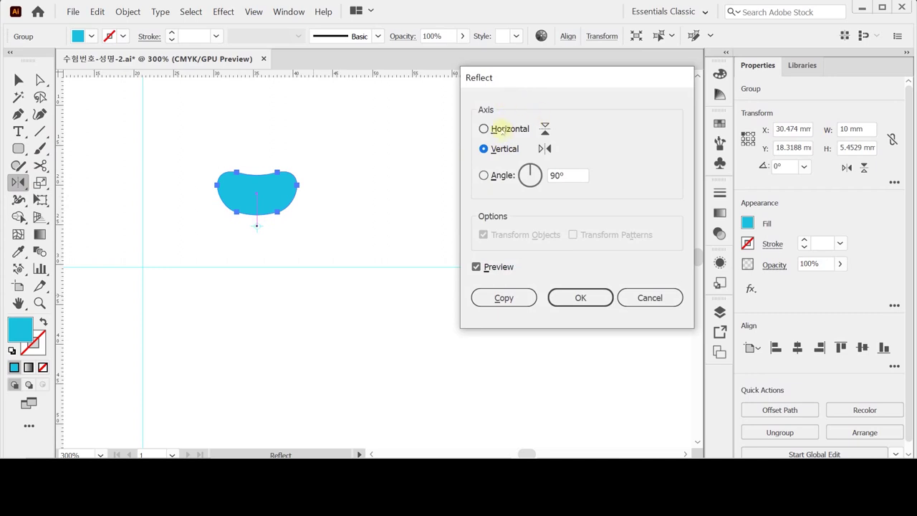
{"action": "left_click", "coordinate": [500, 128]}
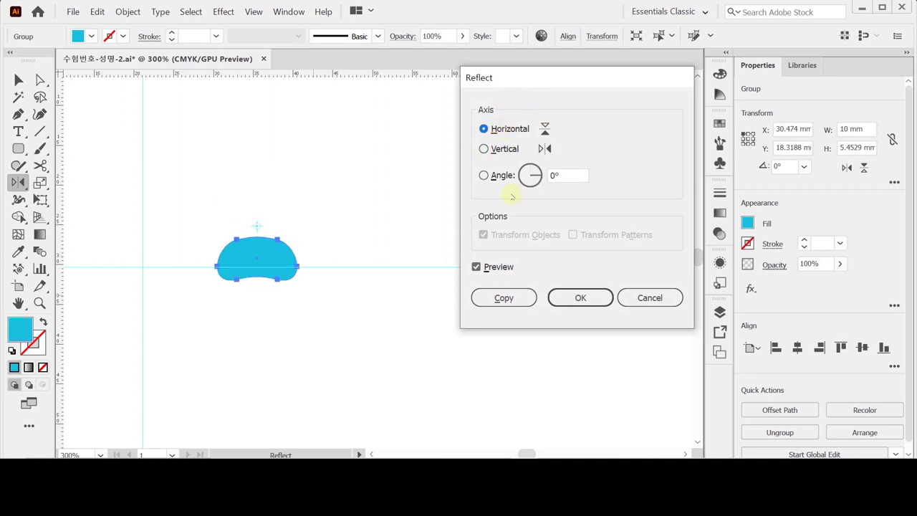
{"action": "left_click", "coordinate": [501, 297]}
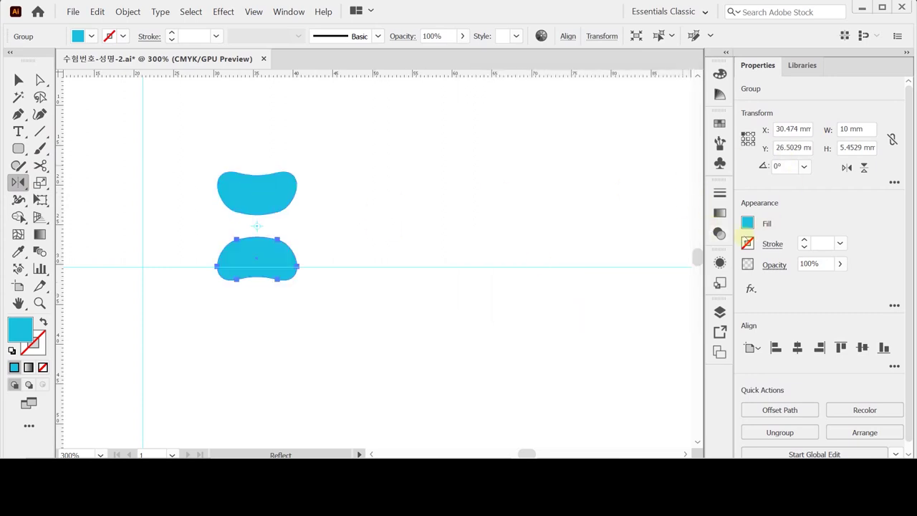
Step: Set the reflected copy's fill colour to C 50%, M 90%, Y 0%
{"action": "left_click", "coordinate": [747, 223]}
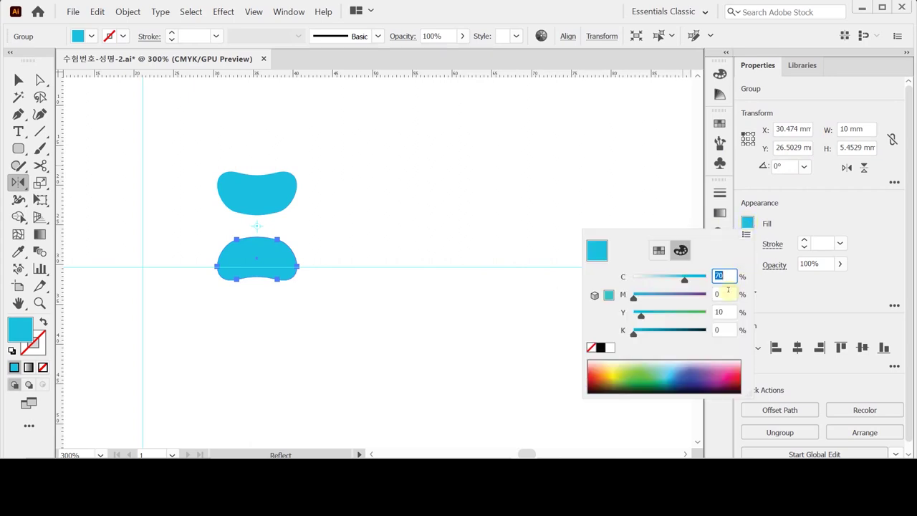
{"action": "type", "text": "50"}
{"action": "key", "text": "Tab"}
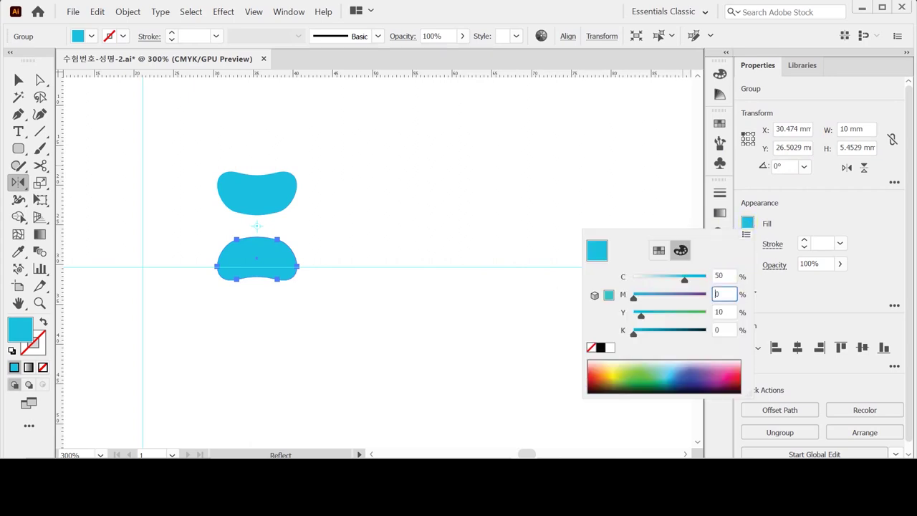
{"action": "type", "text": "90"}
{"action": "key", "text": "Tab"}
{"action": "type", "text": "0"}
{"action": "key", "text": "Return"}
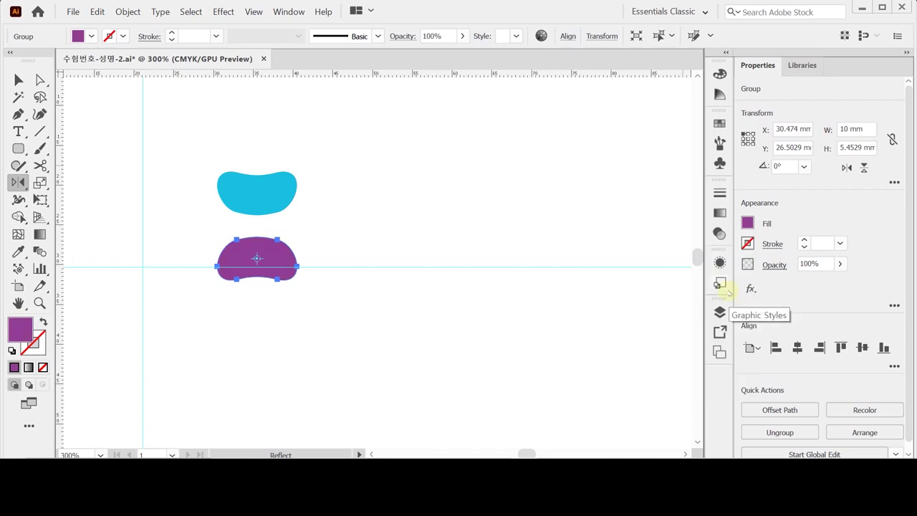
Step: Make a non-uniformly scaled copy of the purple shape at 120% horizontal and 100% vertical
{"action": "double_click", "coordinate": [40, 182]}
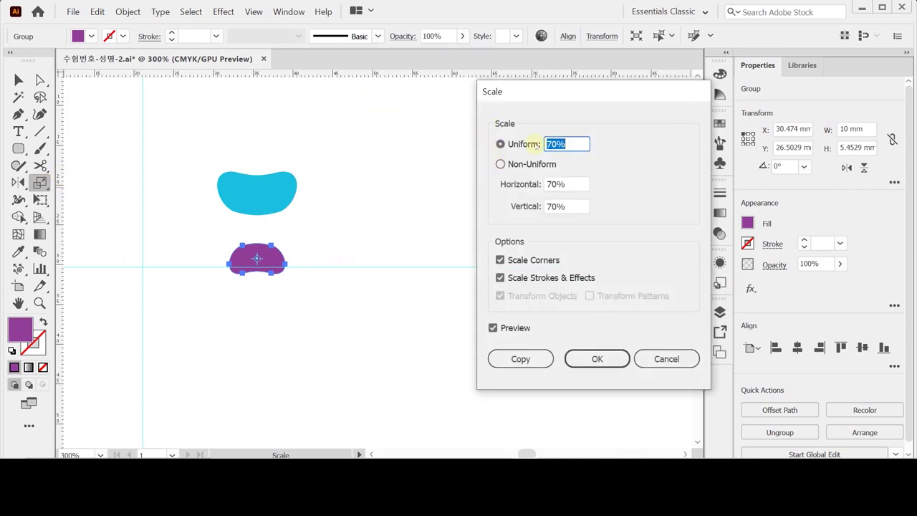
{"action": "left_click", "coordinate": [531, 184]}
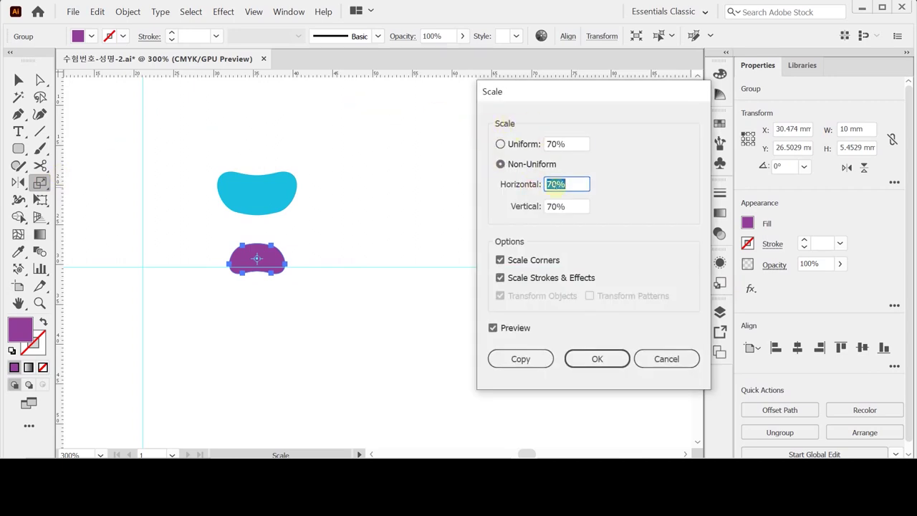
{"action": "type", "text": "12"}
{"action": "type", "text": "0"}
{"action": "key", "text": "Tab"}
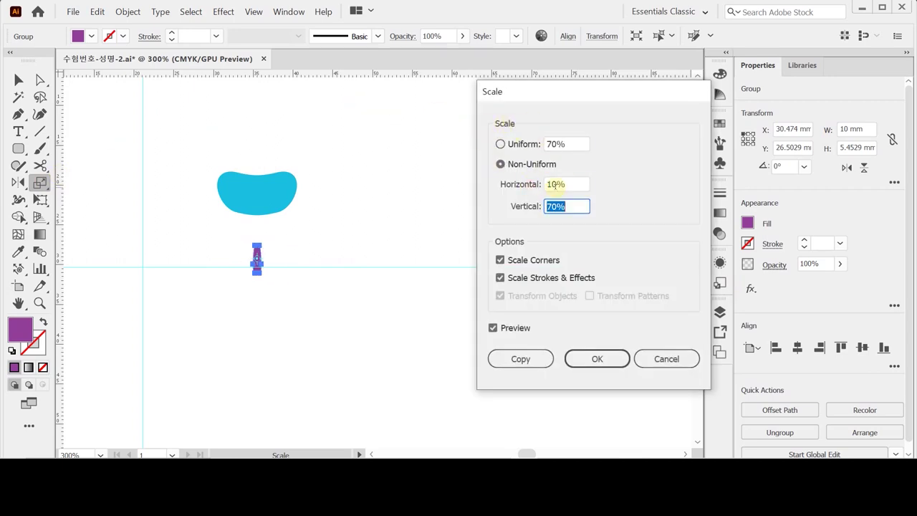
{"action": "left_click", "coordinate": [555, 184]}
{"action": "type", "text": "120"}
{"action": "key", "text": "Tab"}
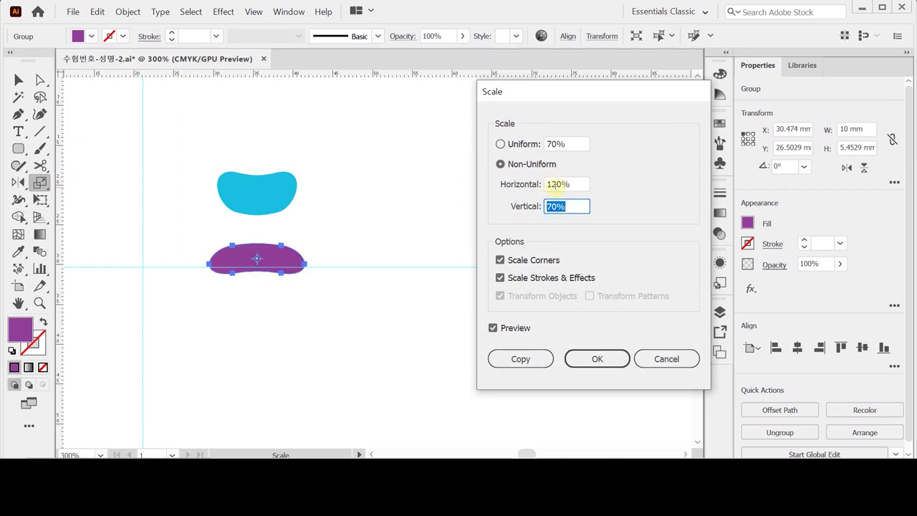
{"action": "type", "text": "100"}
{"action": "key", "text": "Tab"}
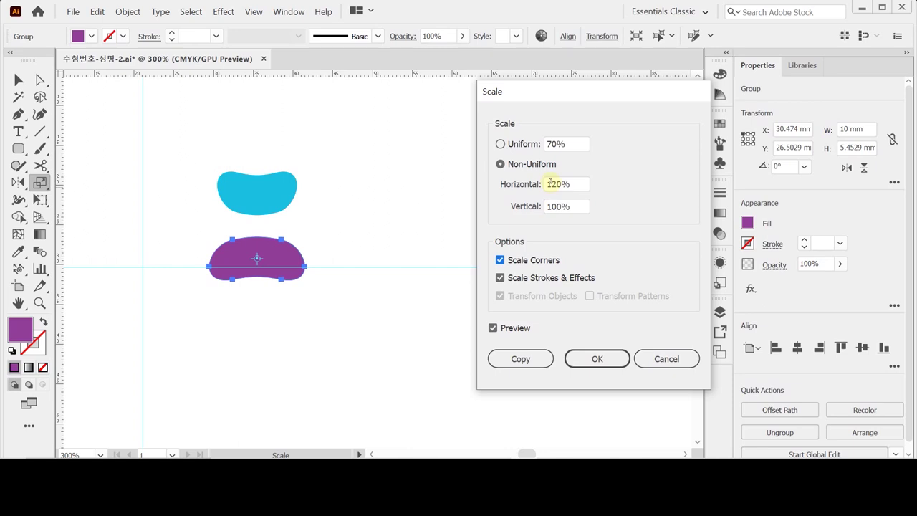
{"action": "left_click", "coordinate": [521, 359]}
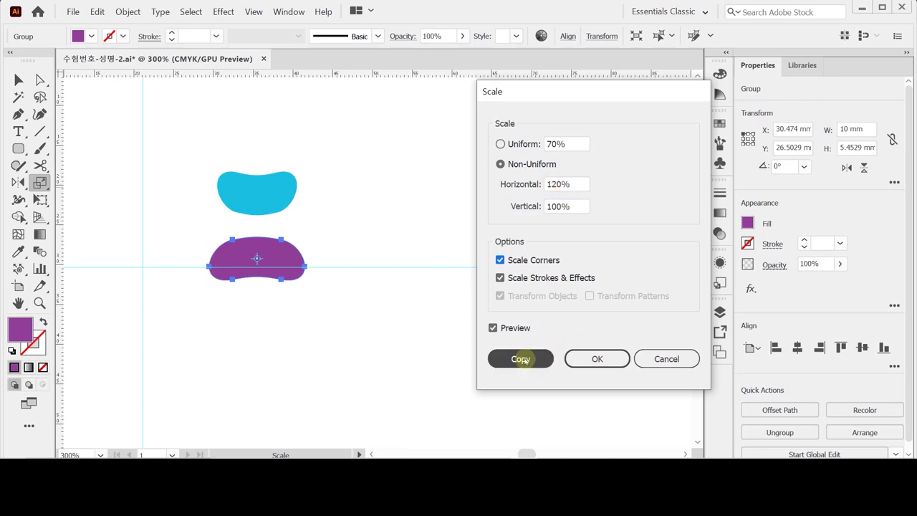
Step: Move the widened purple copy right of the original, to about X 48.1 mm and Y 25.5 mm, and save the document
{"action": "left_click", "coordinate": [286, 259]}
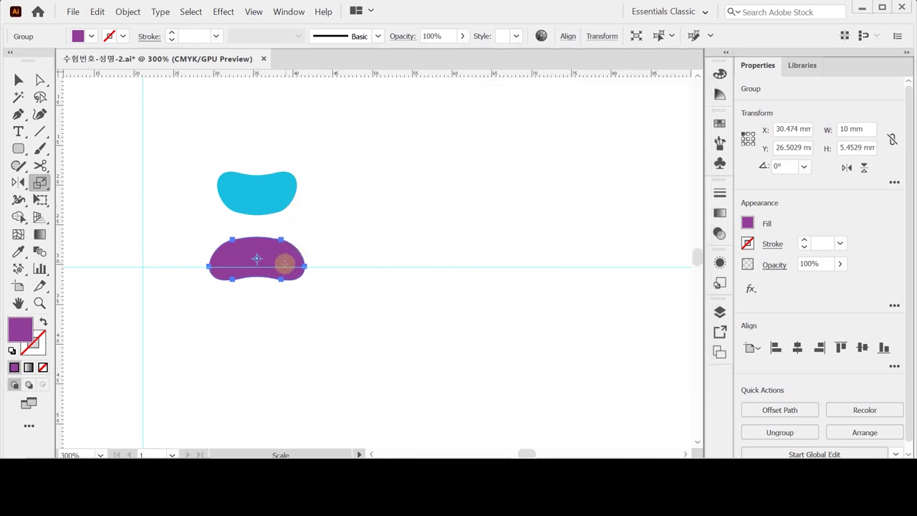
{"action": "left_click_drag", "start_coordinate": [279, 266], "coordinate": [427, 253]}
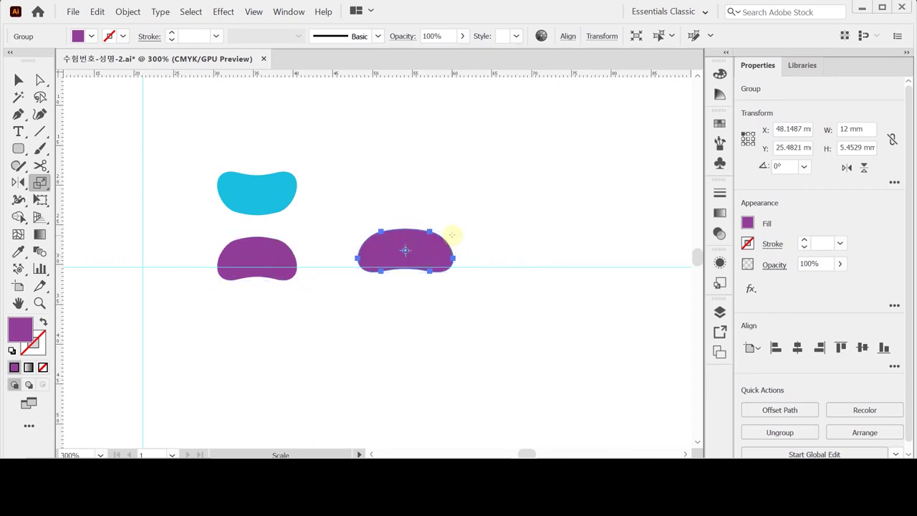
{"action": "left_click", "coordinate": [401, 259]}
{"action": "key", "text": "ctrl+s"}
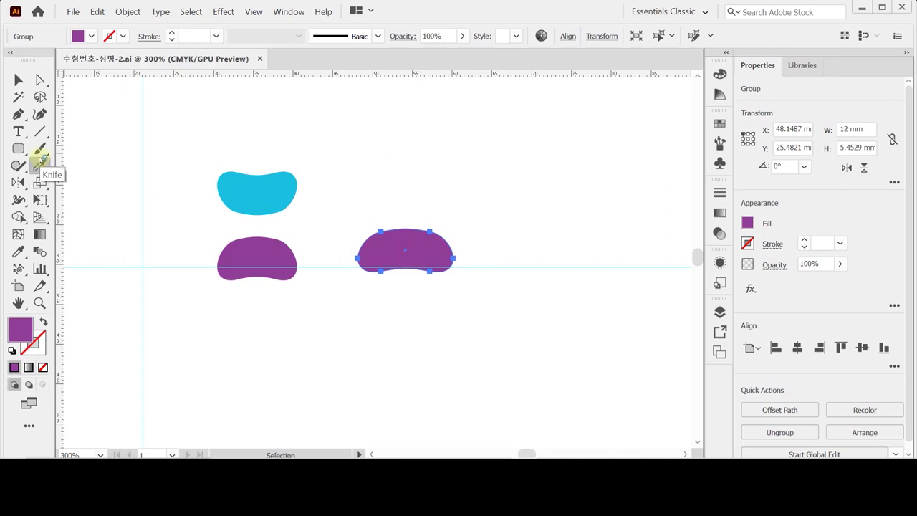
Step: Slice the widened purple shape into four pieces with three roughly vertical, slightly slanted Knife cuts
{"action": "left_click", "coordinate": [40, 164]}
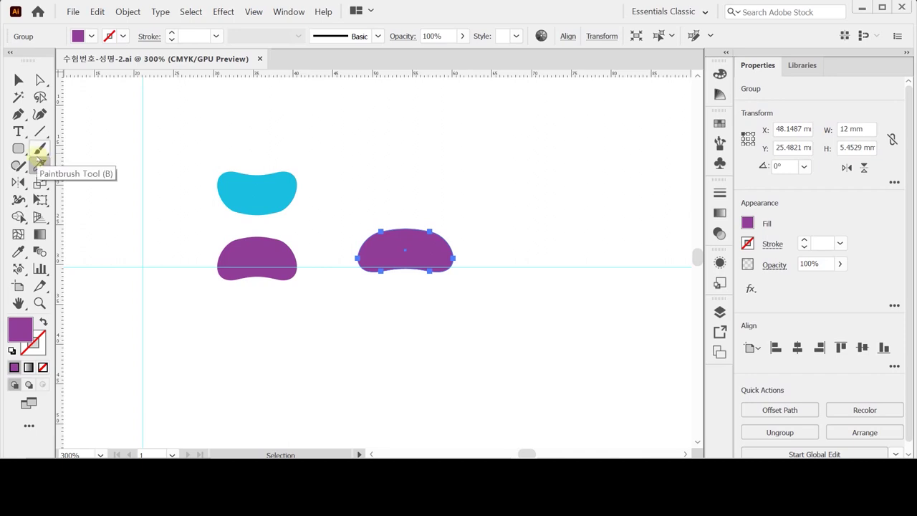
{"action": "left_click", "coordinate": [40, 164]}
{"action": "left_click", "coordinate": [39, 165]}
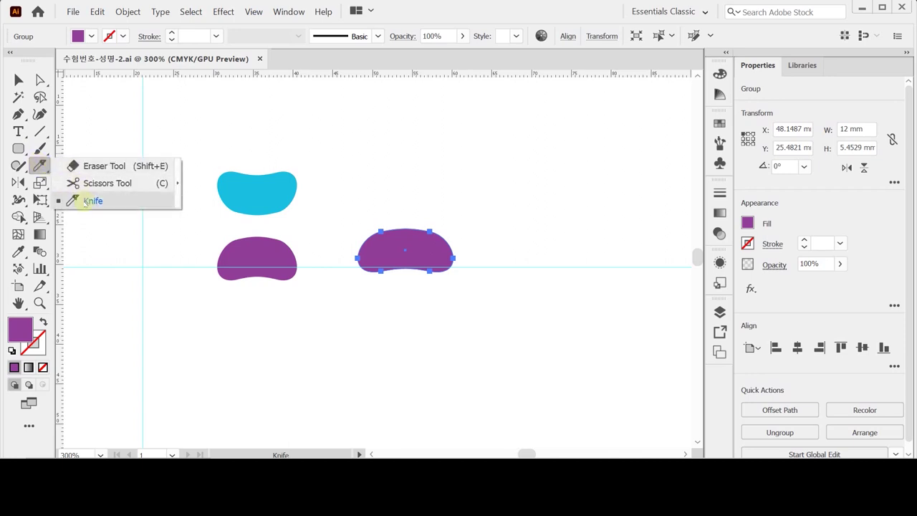
{"action": "left_click", "coordinate": [85, 201]}
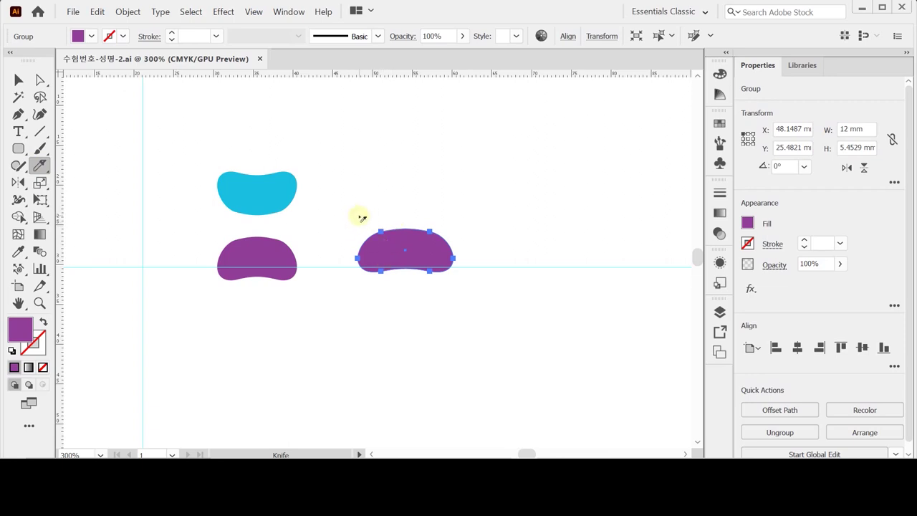
{"action": "mouse_move", "coordinate": [359, 213]}
{"action": "left_mouse_down"}
{"action": "mouse_move", "coordinate": [387, 251]}
{"action": "mouse_move", "coordinate": [391, 294]}
{"action": "left_mouse_up"}
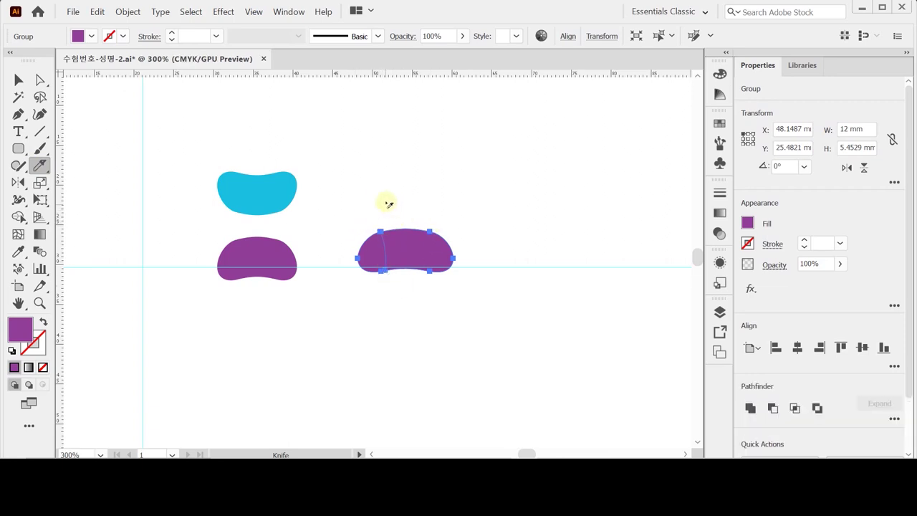
{"action": "mouse_move", "coordinate": [378, 194]}
{"action": "left_mouse_down"}
{"action": "mouse_move", "coordinate": [400, 217]}
{"action": "mouse_move", "coordinate": [403, 282]}
{"action": "left_mouse_up"}
{"action": "mouse_move", "coordinate": [432, 194]}
{"action": "left_mouse_down"}
{"action": "mouse_move", "coordinate": [435, 230]}
{"action": "mouse_move", "coordinate": [409, 284]}
{"action": "left_mouse_up"}
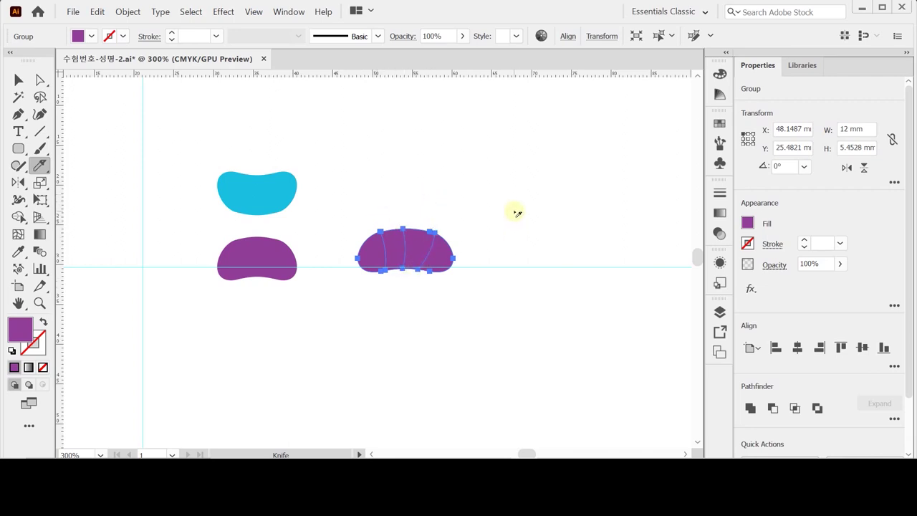
Step: Shift the sliced group slightly and, inside it, fill its four pieces salmon, orange, yellow-green and blue in order from left to right
{"action": "left_click", "coordinate": [509, 208], "text": "ctrl"}
{"action": "left_click_drag", "start_coordinate": [469, 262], "coordinate": [436, 257]}
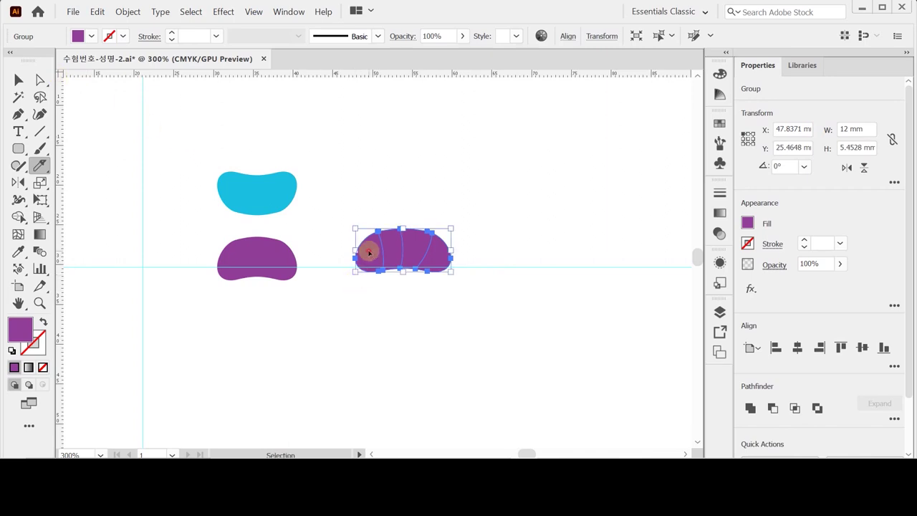
{"action": "double_click", "coordinate": [368, 252]}
{"action": "left_click", "coordinate": [371, 253]}
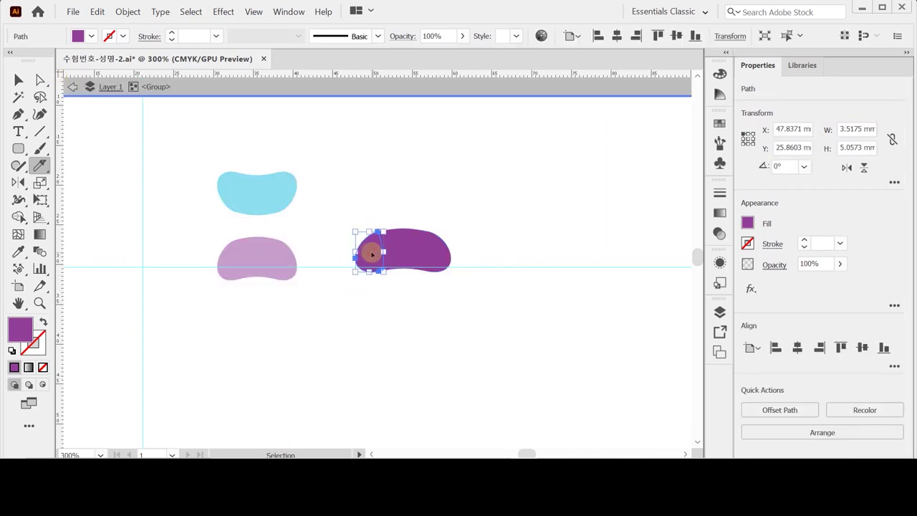
{"action": "left_click", "coordinate": [414, 245]}
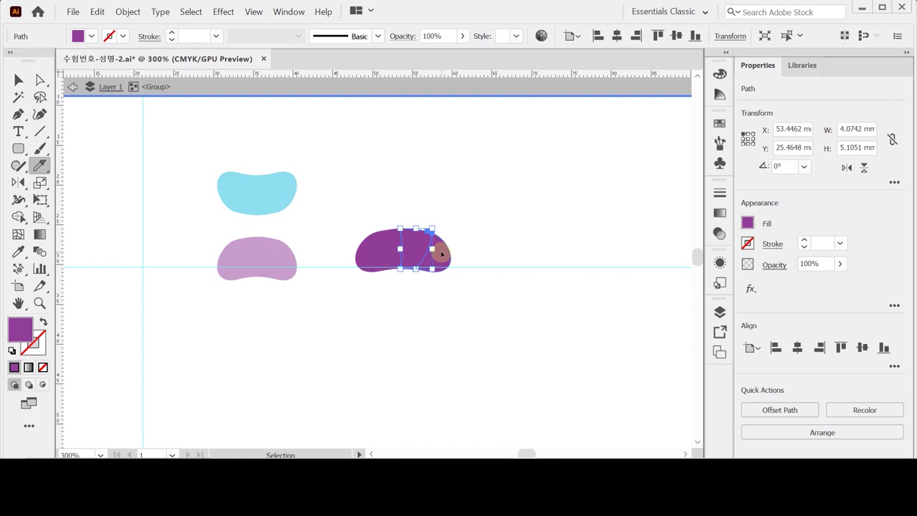
{"action": "key", "text": "ctrl"}
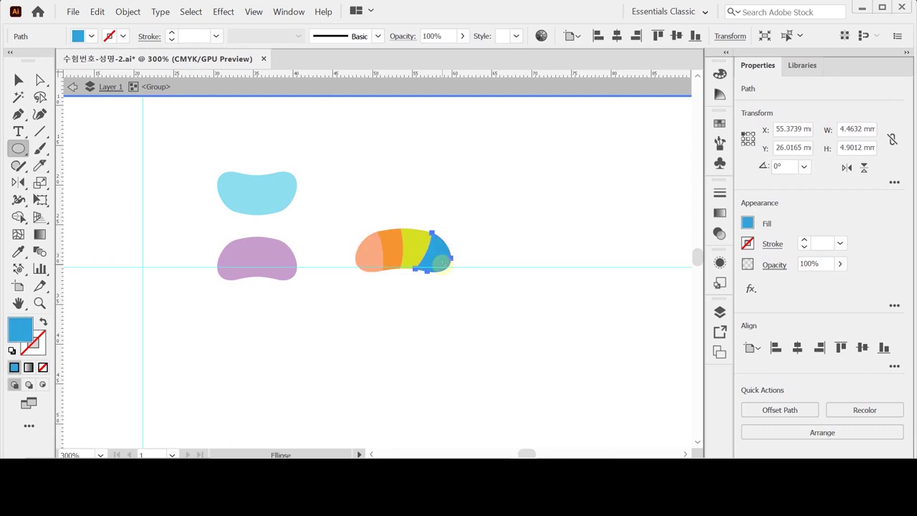
{"action": "key", "text": "ctrl"}
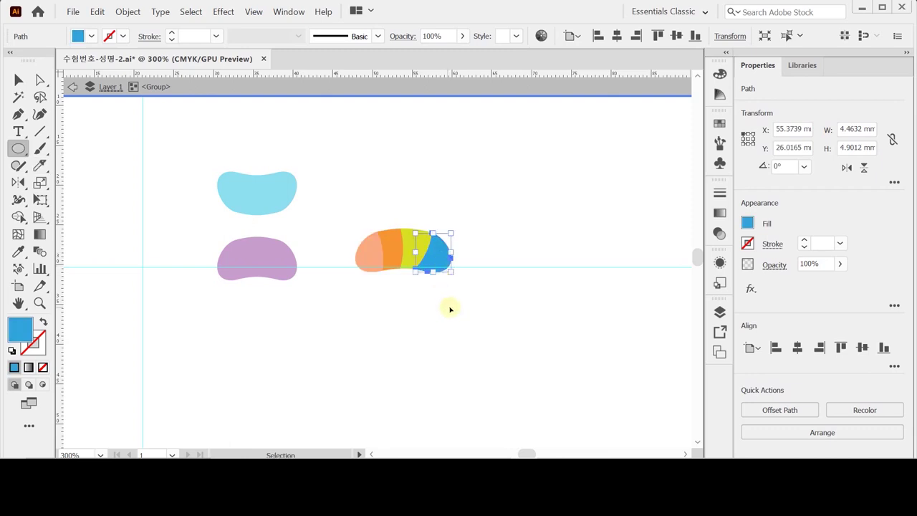
{"action": "left_click", "coordinate": [516, 248]}
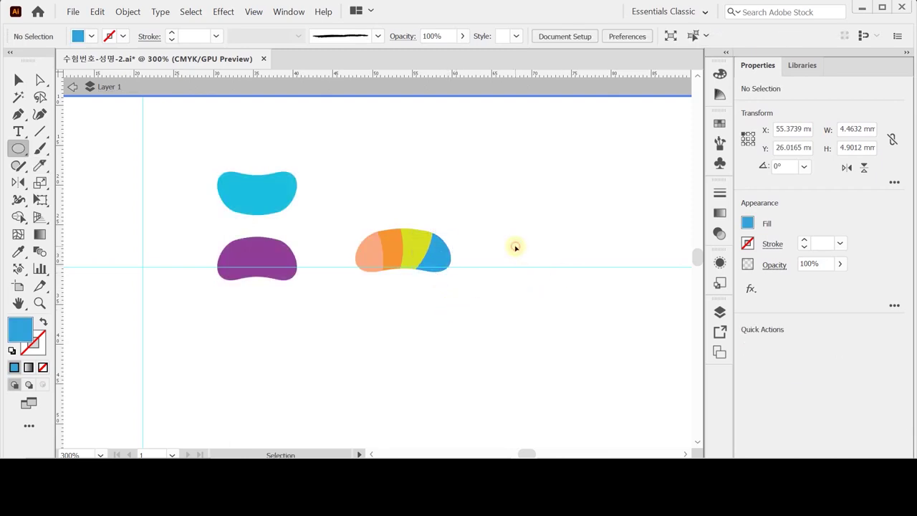
{"action": "double_click", "coordinate": [499, 242]}
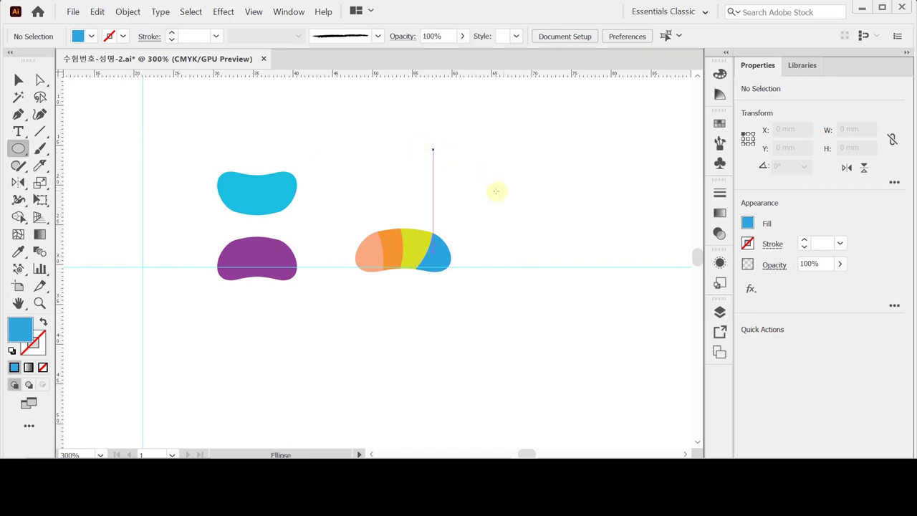
Step: Draw an 8 mm circle above and right of the striped shape and sample the stripe's orange as its fill
{"action": "left_click", "coordinate": [473, 183]}
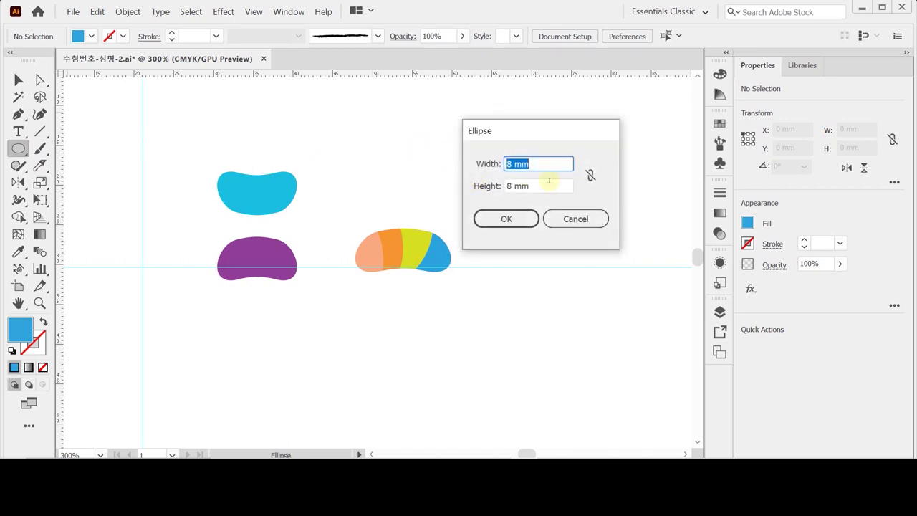
{"action": "left_click", "coordinate": [505, 218]}
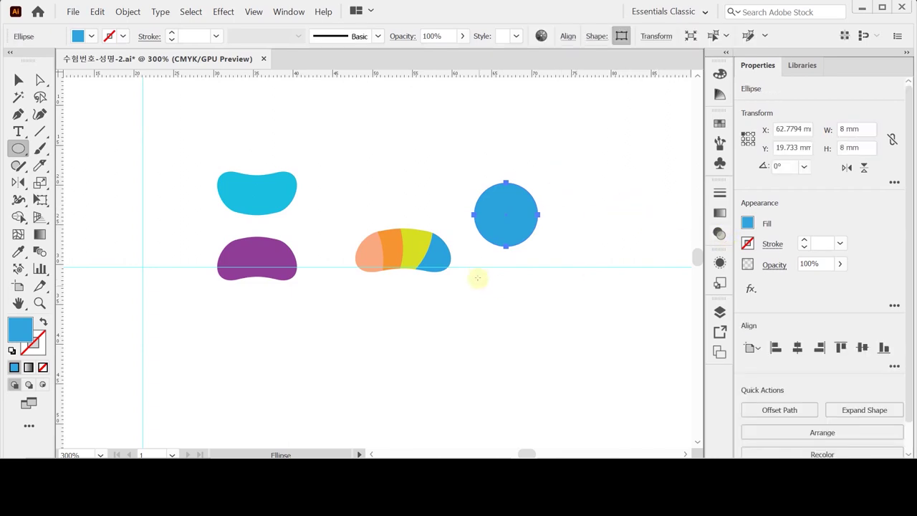
{"action": "key", "text": "i"}
{"action": "left_click", "coordinate": [395, 242]}
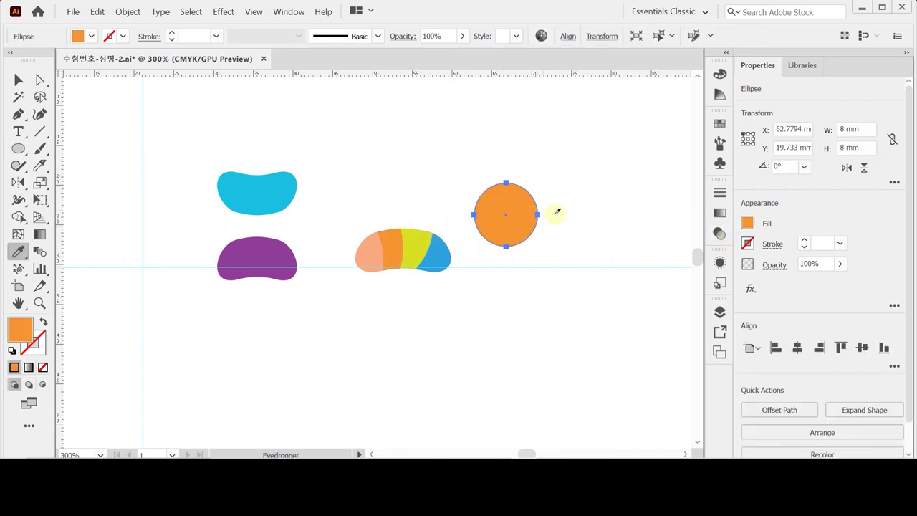
Step: Raise the yellow component of the orange circle's fill to 100%, giving C 0%, M 50%, Y 100%, K 0%
{"action": "left_click", "coordinate": [747, 223]}
{"action": "left_click", "coordinate": [748, 223]}
{"action": "left_click", "coordinate": [748, 223]}
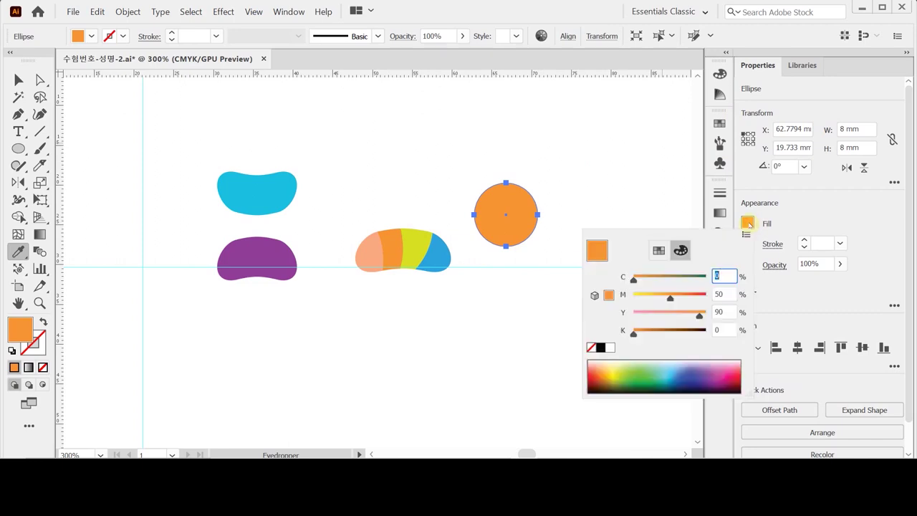
{"action": "left_click_drag", "start_coordinate": [698, 315], "coordinate": [707, 315]}
{"action": "left_click", "coordinate": [587, 160]}
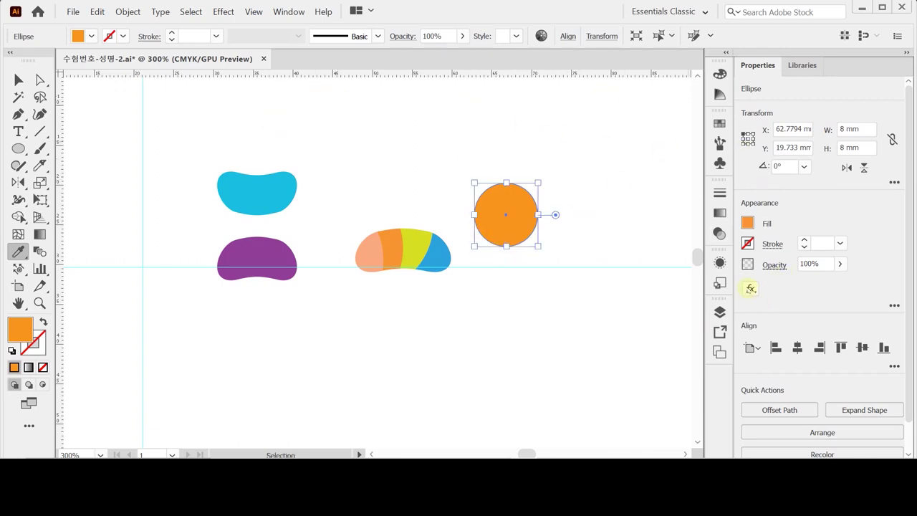
Step: Apply a Pucker & Bloat effect of 15% to the orange circle
{"action": "left_click", "coordinate": [751, 287]}
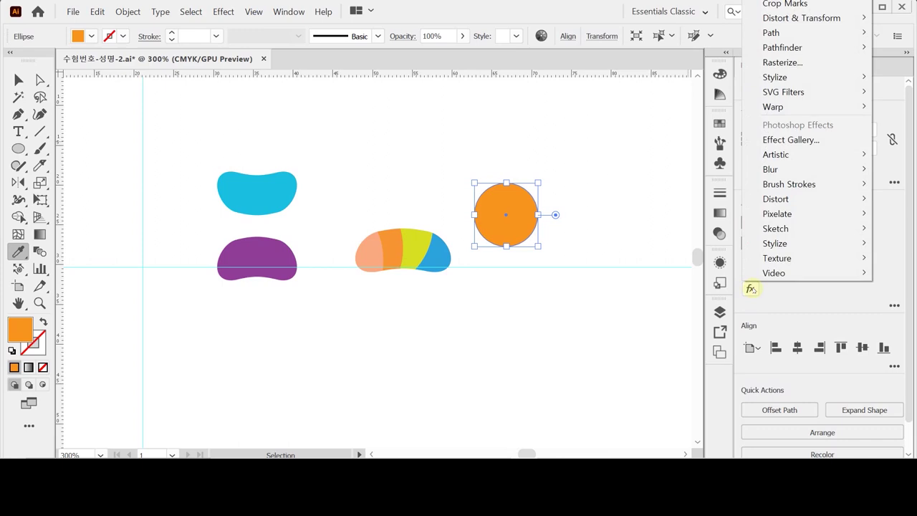
{"action": "mouse_move", "coordinate": [803, 18]}
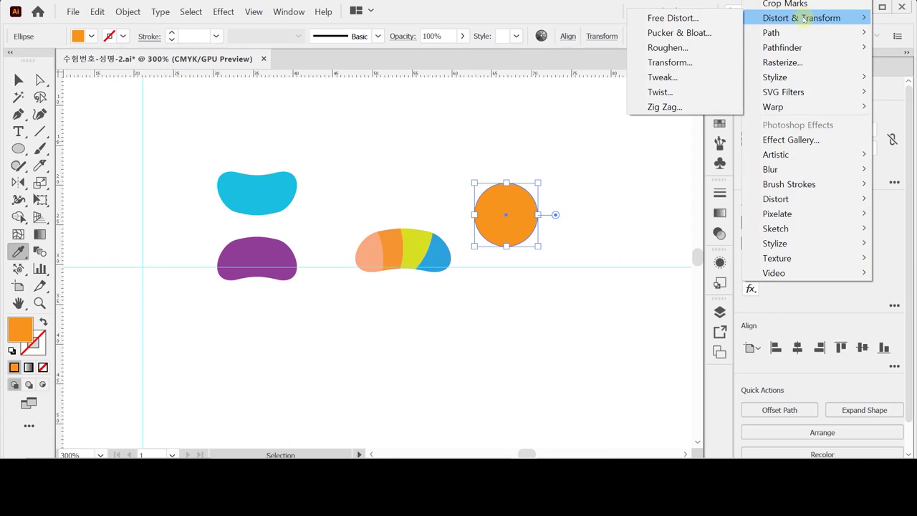
{"action": "left_click", "coordinate": [707, 33]}
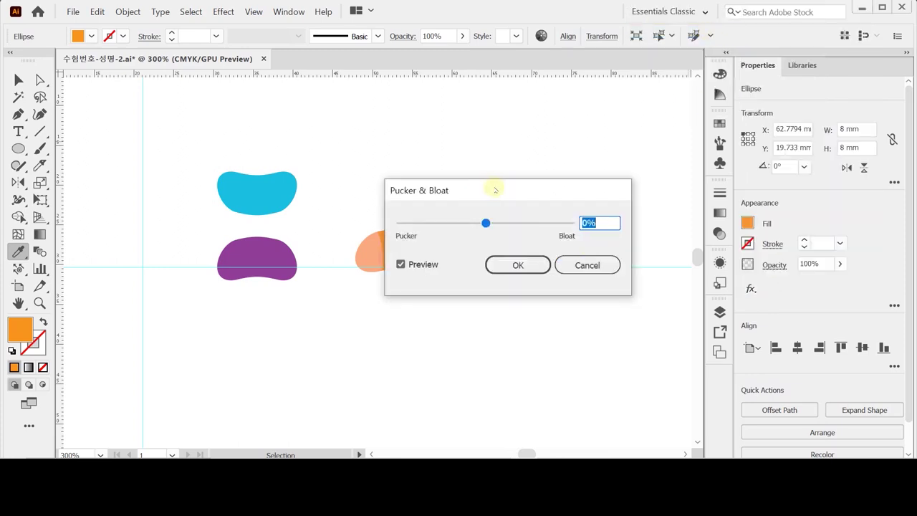
{"action": "left_click_drag", "start_coordinate": [494, 190], "coordinate": [562, 266]}
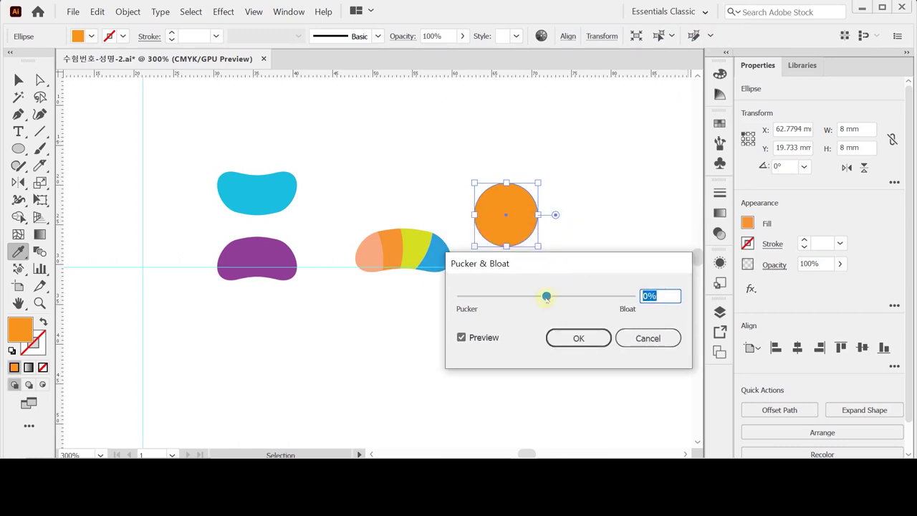
{"action": "left_click_drag", "start_coordinate": [548, 298], "coordinate": [517, 295]}
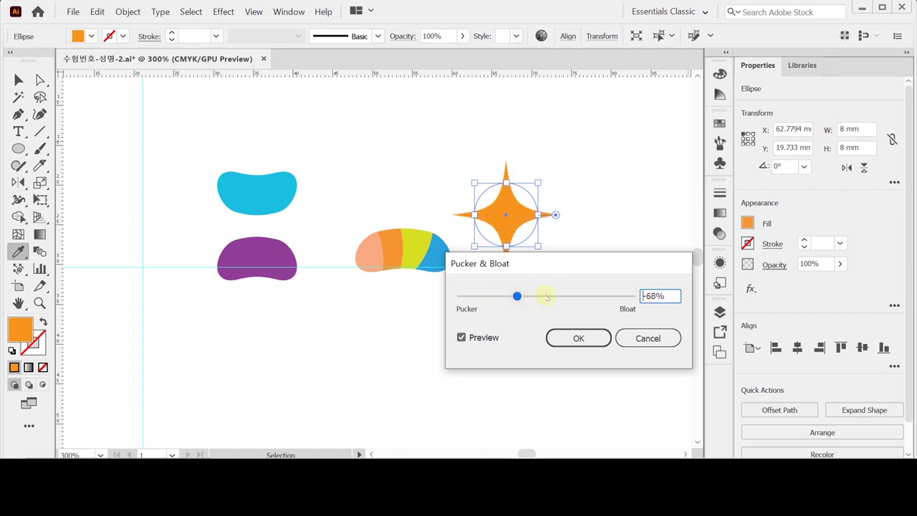
{"action": "left_click", "coordinate": [547, 295]}
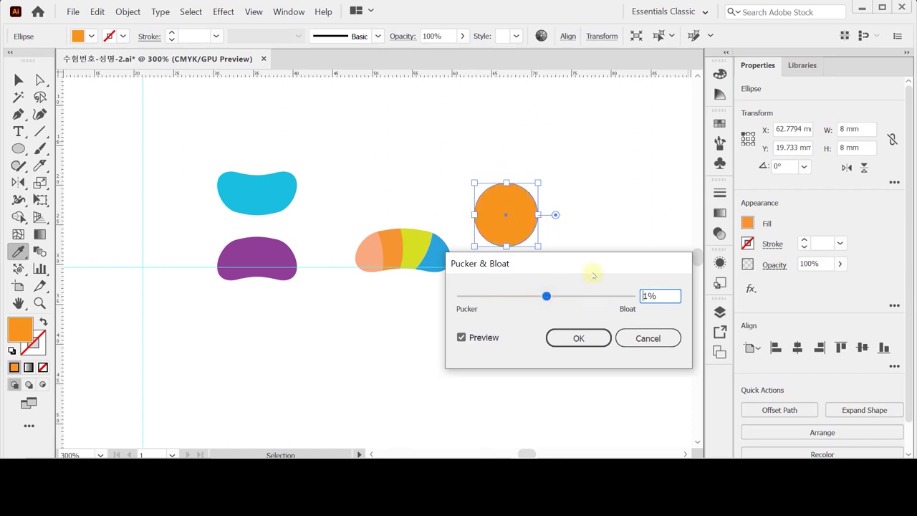
{"action": "left_click_drag", "start_coordinate": [673, 301], "coordinate": [622, 298]}
{"action": "type", "text": "15"}
{"action": "left_click", "coordinate": [578, 338]}
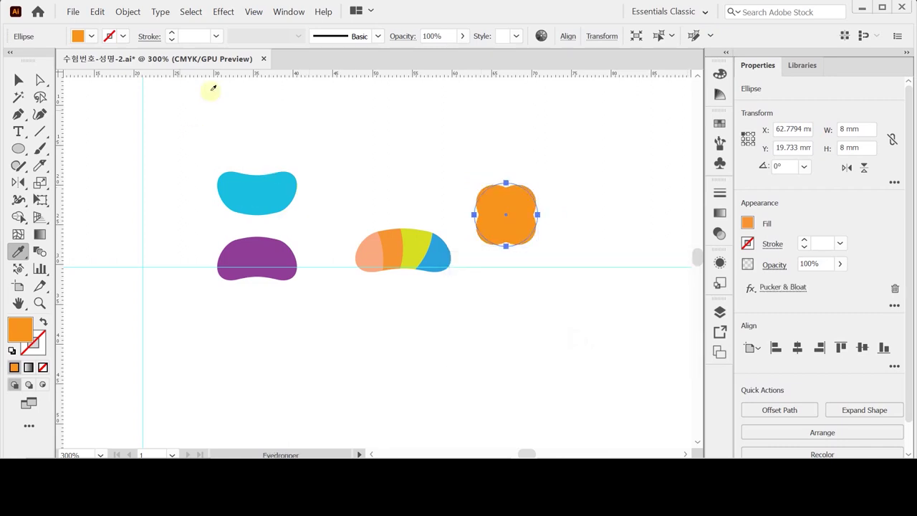
Step: Expand the appearance of the bloated circle and rotate the resulting four-lobed shape 45° clockwise
{"action": "left_click", "coordinate": [128, 12]}
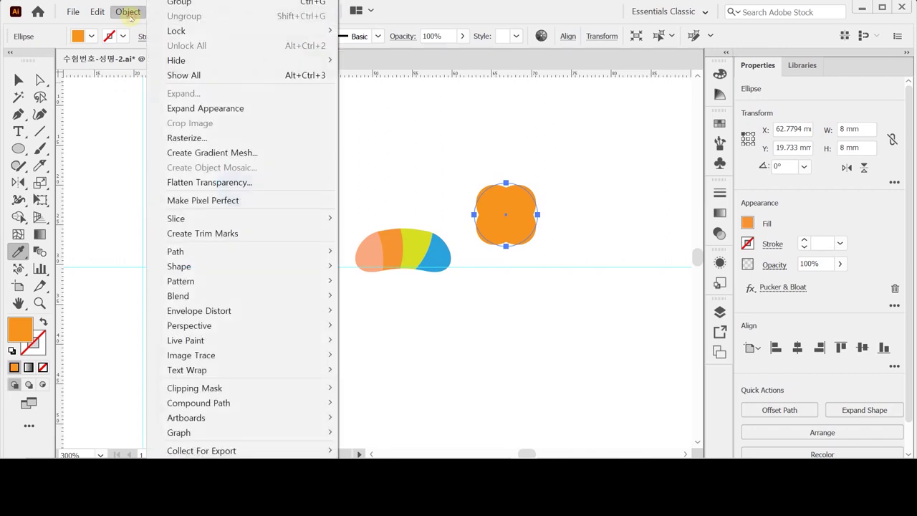
{"action": "left_click", "coordinate": [204, 108]}
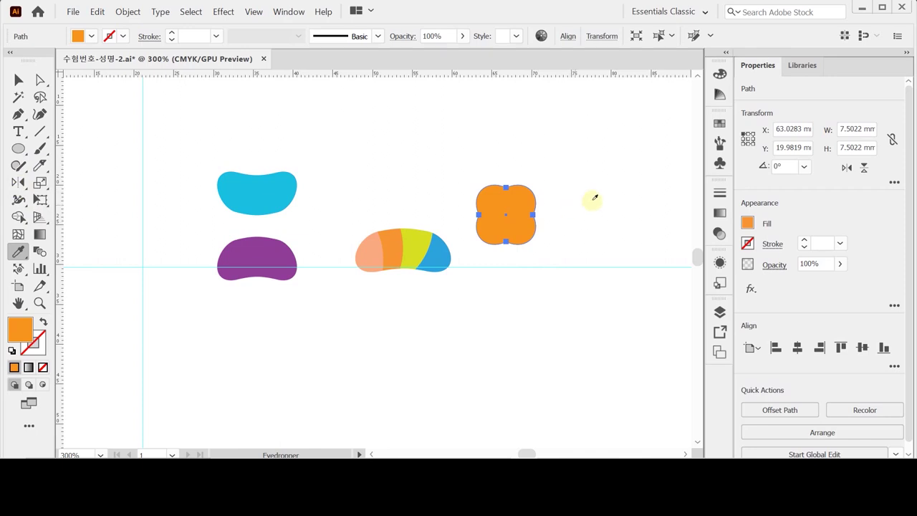
{"action": "key", "text": "ctrl"}
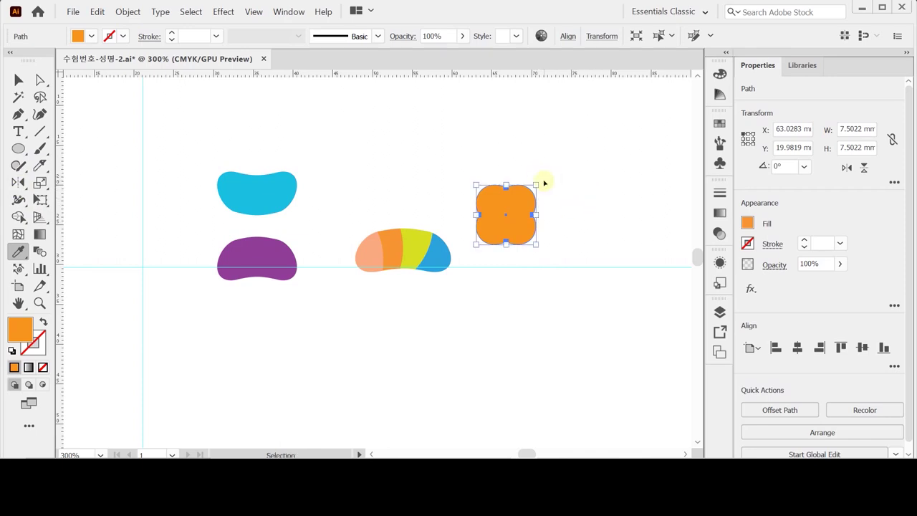
{"action": "left_click_drag", "start_coordinate": [537, 179], "coordinate": [581, 232]}
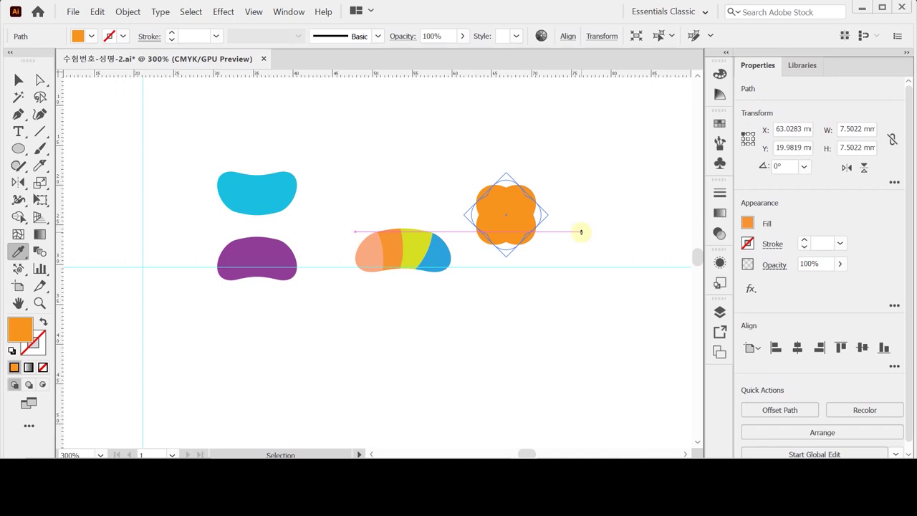
{"action": "left_click_drag", "start_coordinate": [581, 232], "coordinate": [580, 231]}
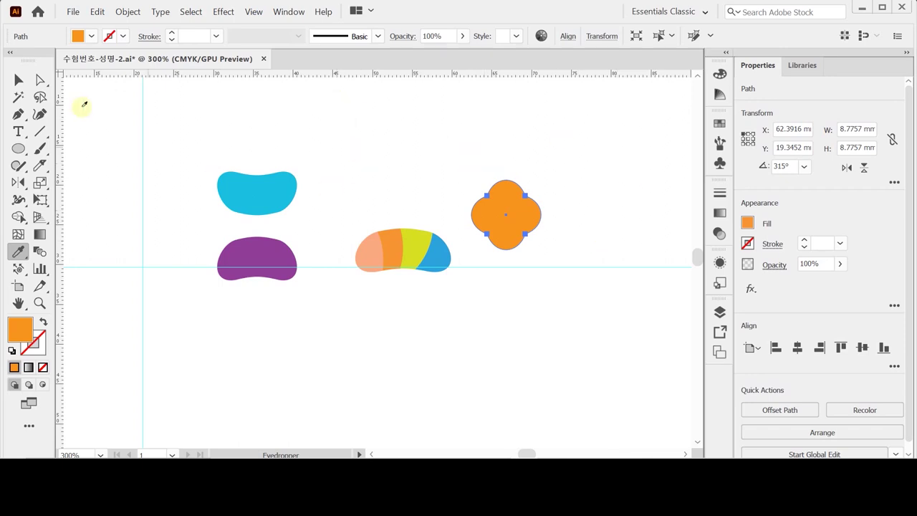
Step: Make a uniformly scaled 60% copy of the orange flower, using the tip of its upper petal as the scaling origin
{"action": "left_click", "coordinate": [39, 182]}
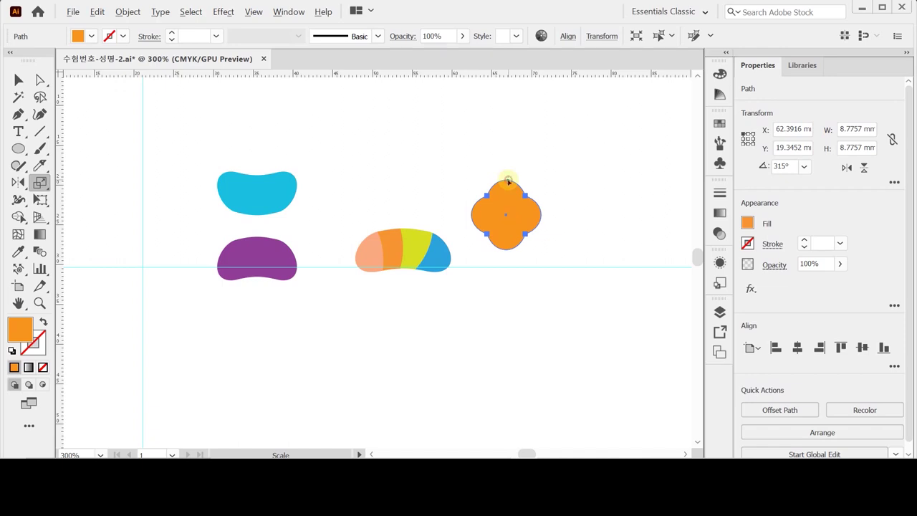
{"action": "left_click", "coordinate": [508, 181], "text": "alt"}
{"action": "left_click_drag", "start_coordinate": [542, 92], "coordinate": [614, 88]}
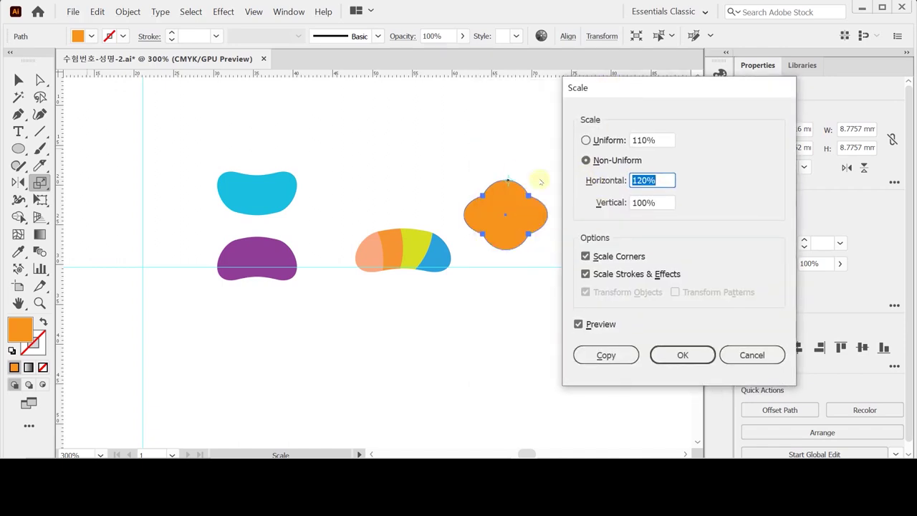
{"action": "left_click", "coordinate": [607, 140]}
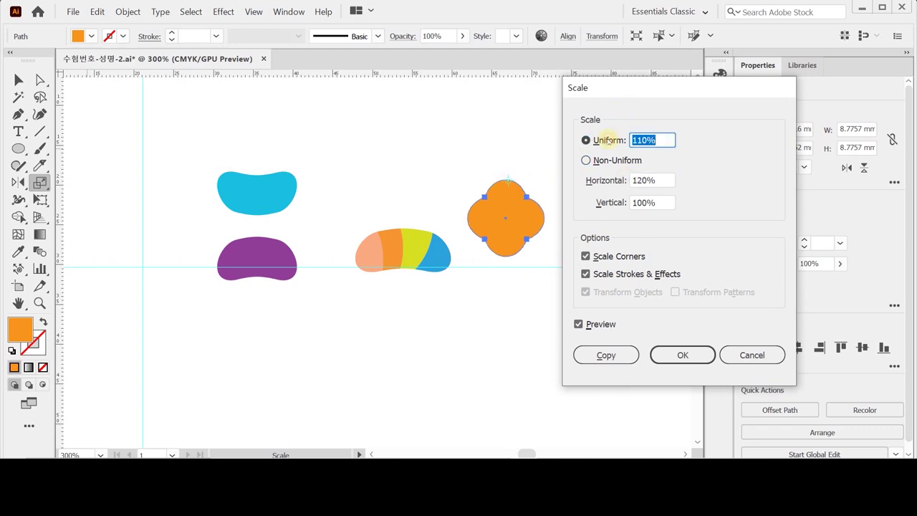
{"action": "type", "text": "60"}
{"action": "left_click", "coordinate": [624, 354]}
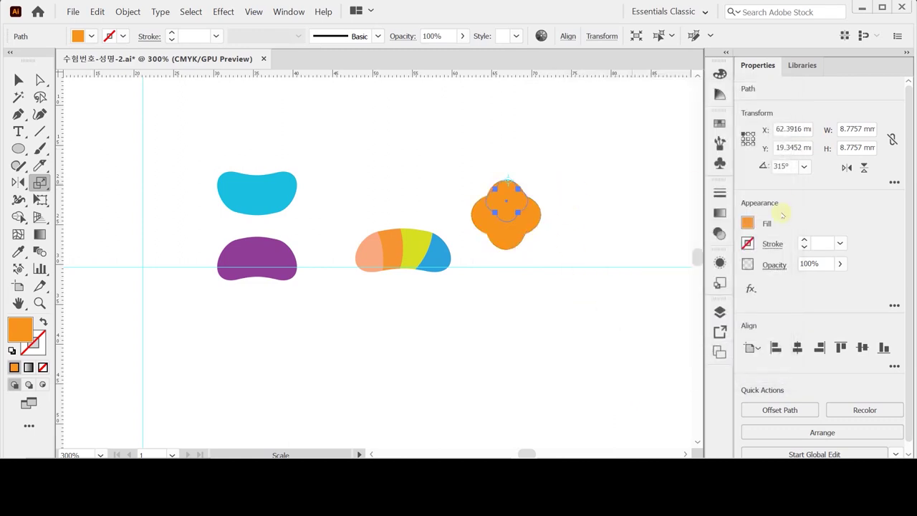
Step: Fill the smaller flower copy with C 0%, M 0%, Y 80%, K 0% and deselect it
{"action": "left_click", "coordinate": [746, 223]}
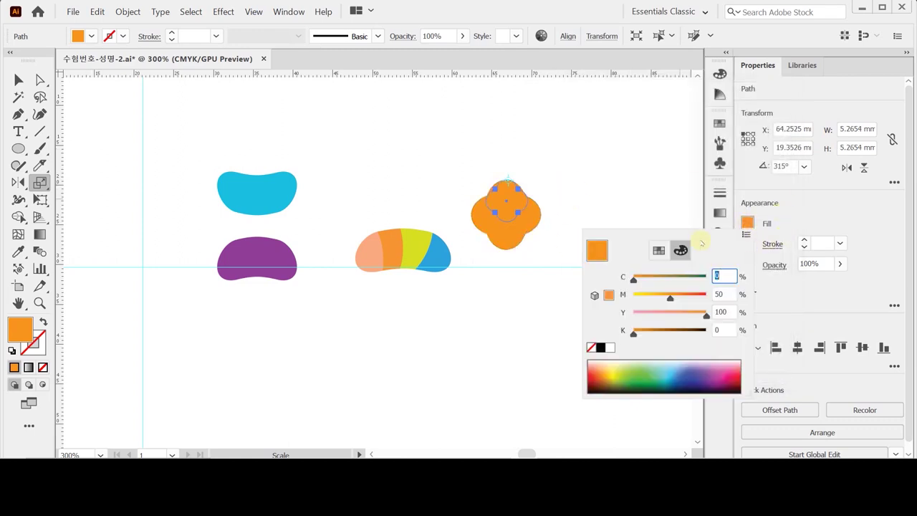
{"action": "left_click_drag", "start_coordinate": [670, 297], "coordinate": [633, 297]}
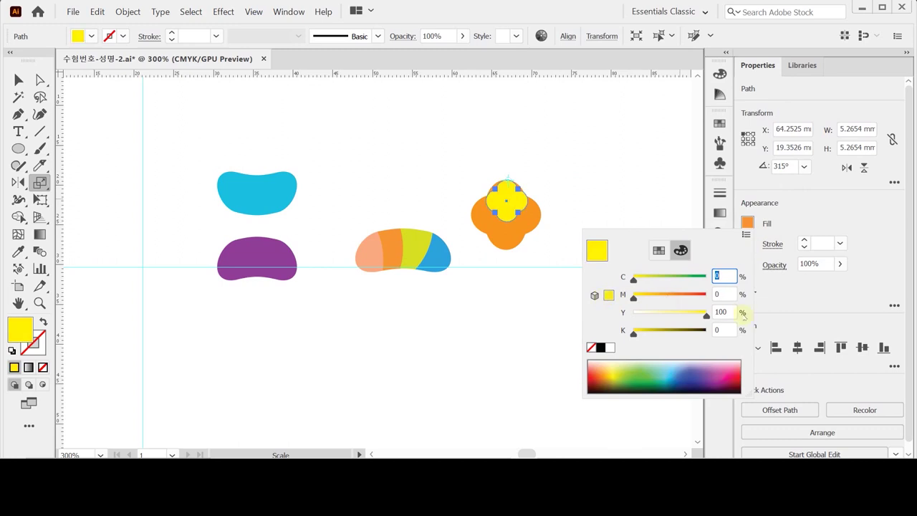
{"action": "key", "text": "Tab"}
{"action": "key", "text": "Tab"}
{"action": "key", "text": "Return"}
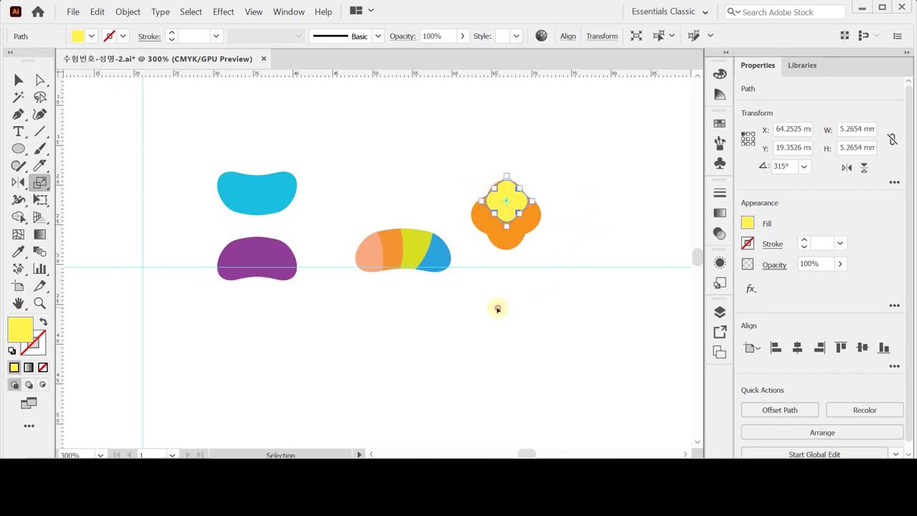
{"action": "left_click", "coordinate": [495, 272]}
Step: Draw a 7 mm circle in the empty area below the shapes, at about X 43.4 mm and Y 46.2 mm
{"action": "left_click_drag", "start_coordinate": [495, 272], "coordinate": [471, 193]}
{"action": "scroll", "coordinate": [472, 193], "scroll_direction": "down", "scroll_amount": 5}
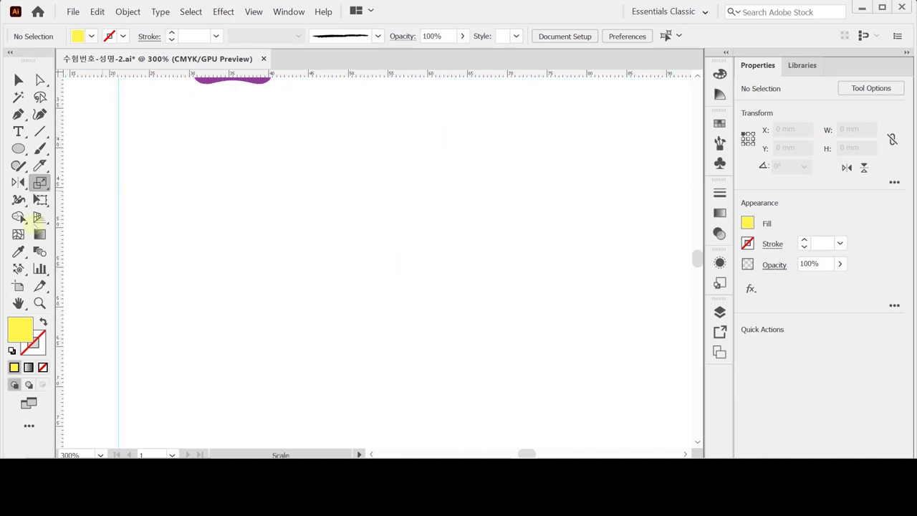
{"action": "left_click", "coordinate": [19, 148]}
{"action": "left_click", "coordinate": [295, 200]}
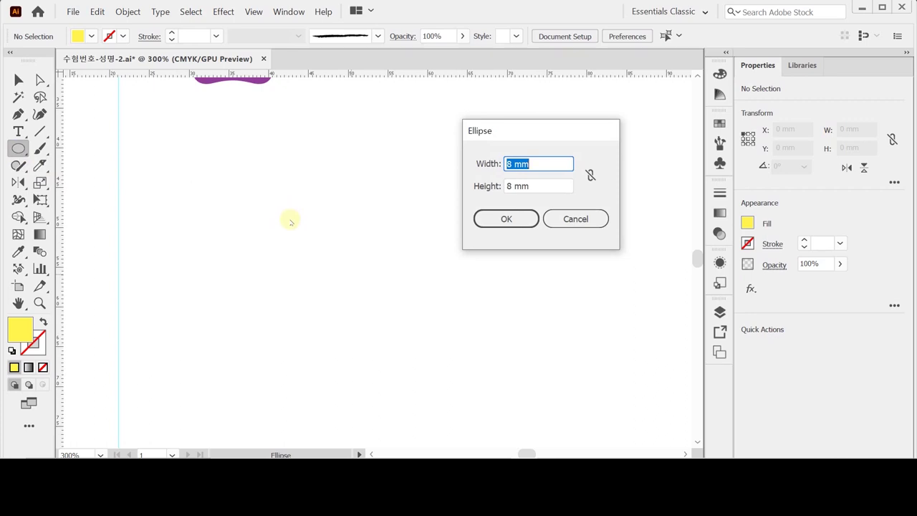
{"action": "type", "text": "7"}
{"action": "key", "text": "Tab"}
{"action": "type", "text": "7"}
{"action": "key", "text": "Return"}
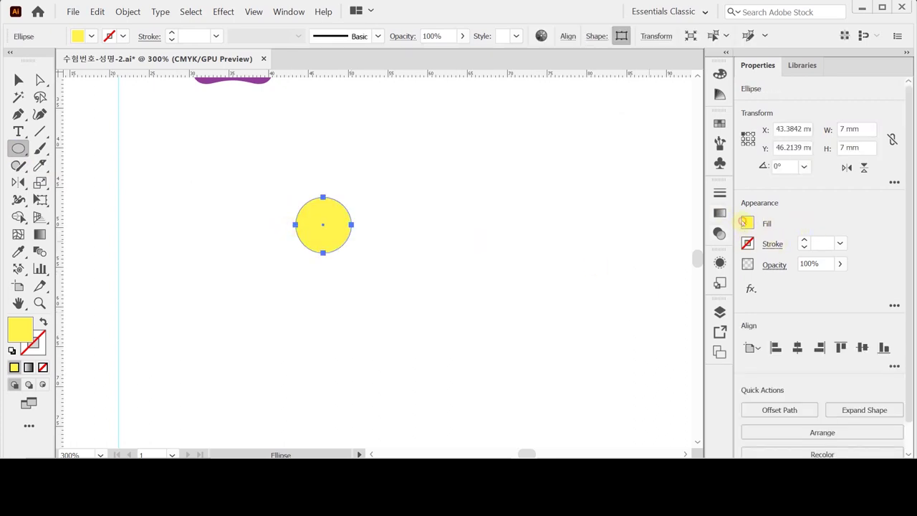
Step: Fill the 7 mm circle with brown, using C 40%, M 60%, Y 80% and a small amount of black
{"action": "left_click", "coordinate": [745, 223]}
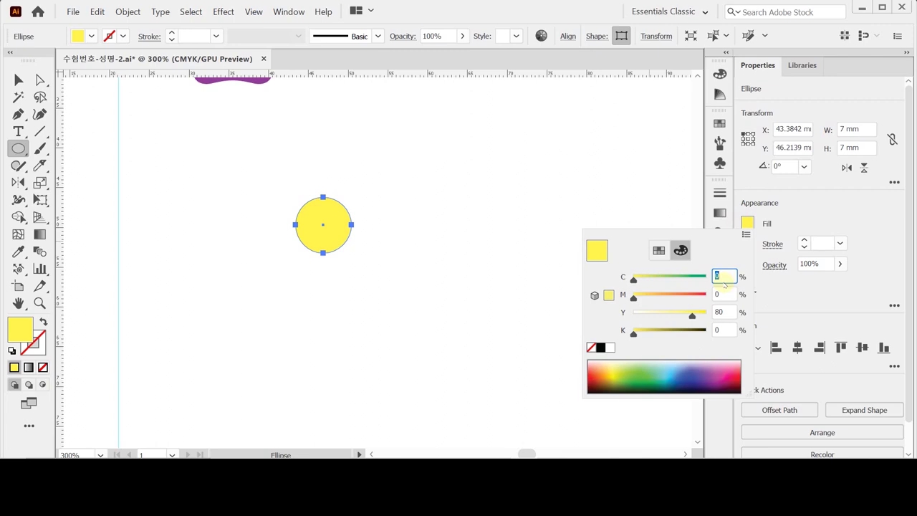
{"action": "type", "text": "40"}
{"action": "key", "text": "Tab"}
{"action": "type", "text": "60"}
{"action": "key", "text": "Tab"}
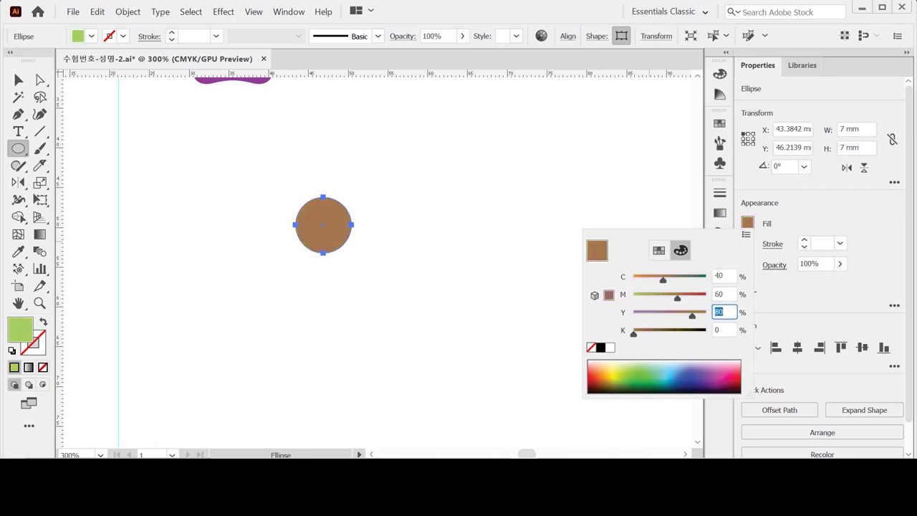
{"action": "key", "text": "Tab"}
{"action": "type", "text": "1"}
{"action": "key", "text": "Return"}
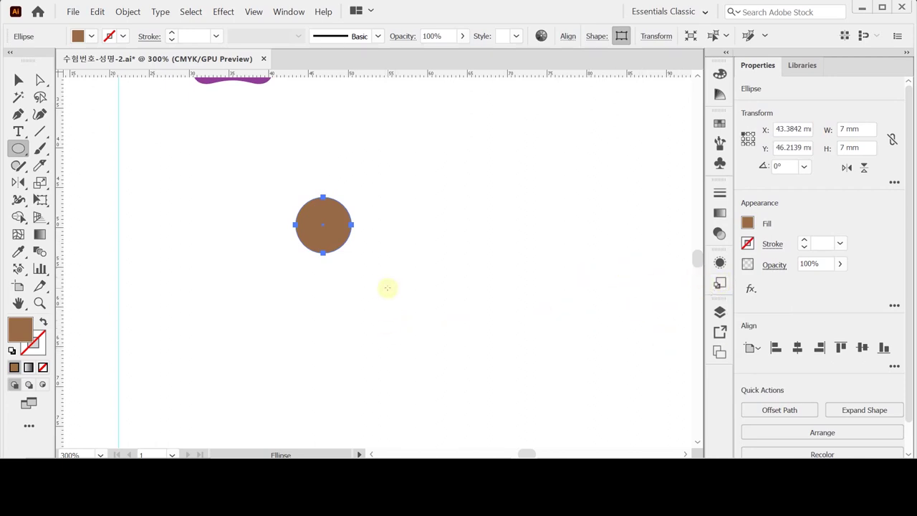
Step: Draw a flat ellipse about 7.16 × 2.70 mm overlapping the circle's left edge and align the centres of both vertically
{"action": "key", "text": "ctrl+equal"}
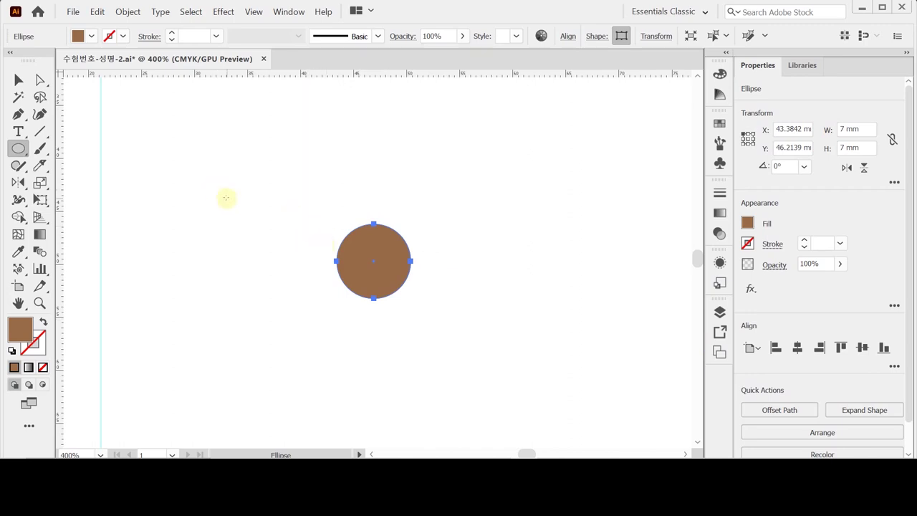
{"action": "left_click_drag", "start_coordinate": [275, 254], "coordinate": [332, 261]}
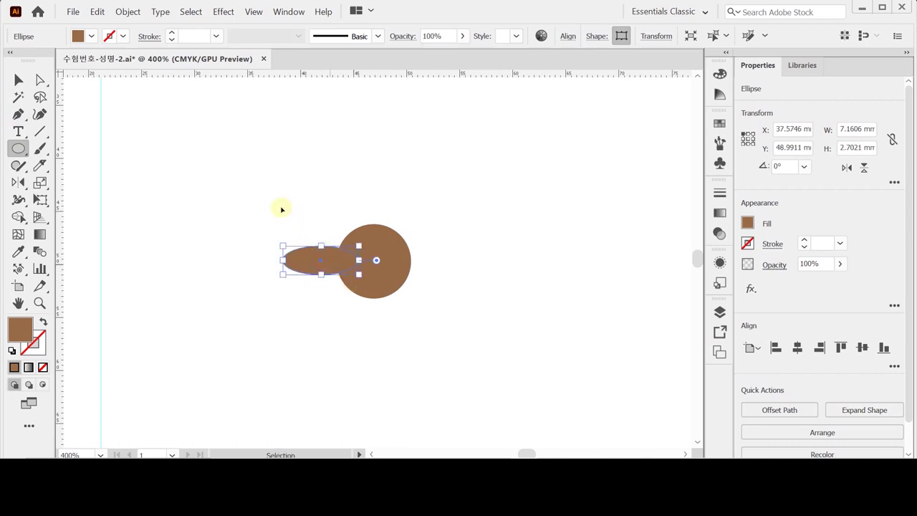
{"action": "left_click_drag", "start_coordinate": [278, 201], "coordinate": [443, 308]}
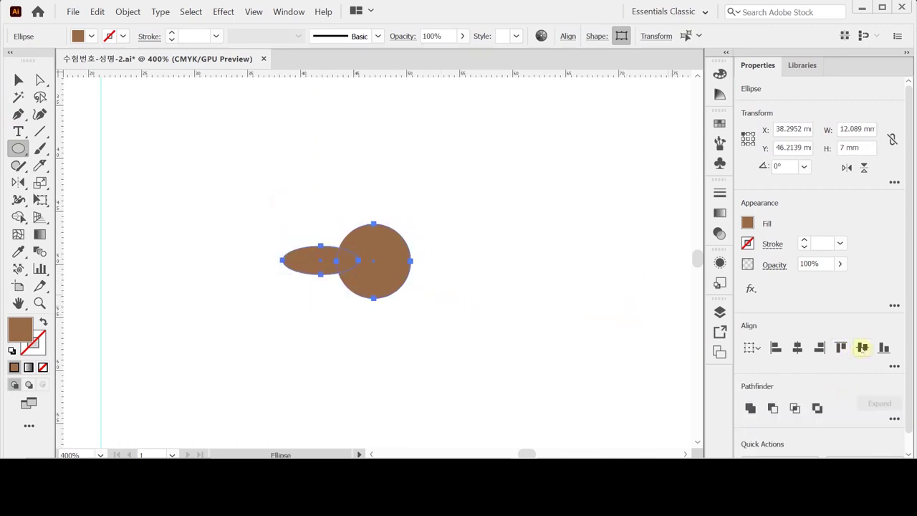
{"action": "left_click", "coordinate": [862, 347]}
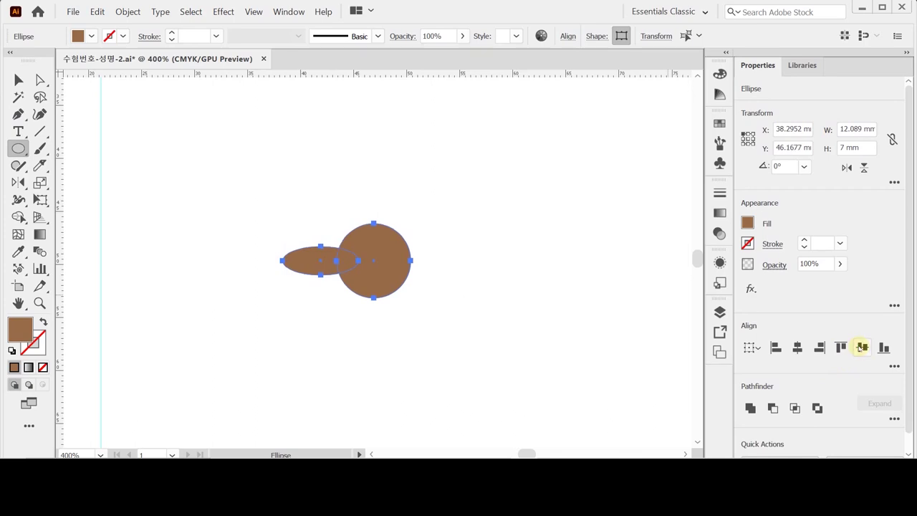
Step: Resize the flat ellipse beside the circle to about 6.59 mm wide and 2.61 mm high
{"action": "left_click", "coordinate": [320, 187], "text": "ctrl"}
{"action": "left_click", "coordinate": [321, 263], "text": "ctrl"}
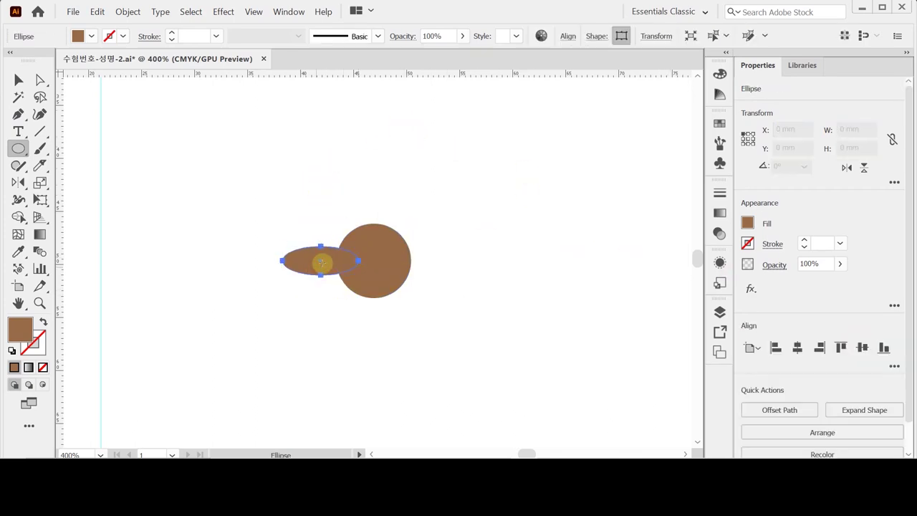
{"action": "left_click_drag", "start_coordinate": [322, 263], "coordinate": [328, 243]}
{"action": "key", "text": "ctrl+z"}
{"action": "scroll", "coordinate": [379, 272], "scroll_direction": "up", "scroll_amount": 1}
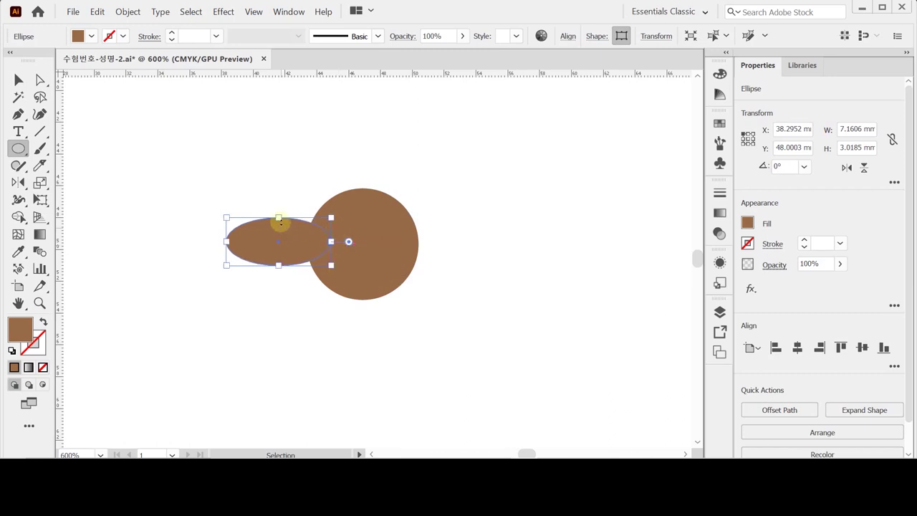
{"action": "left_click_drag", "start_coordinate": [279, 219], "coordinate": [279, 225]}
Step: Realign the ellipse and circle on their vertical centres and nudge the ellipse 0.1 mm towards the circle
{"action": "key", "text": "ctrl+a"}
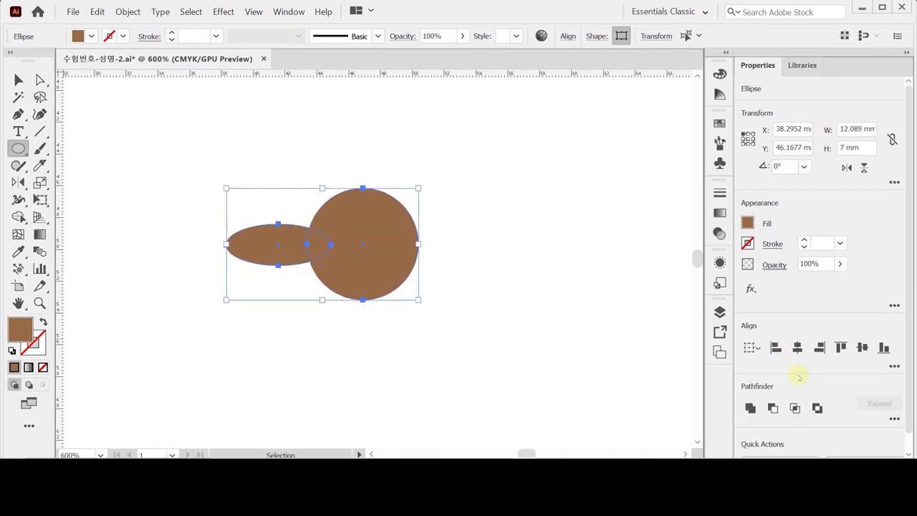
{"action": "left_click", "coordinate": [861, 347]}
{"action": "left_click", "coordinate": [430, 340]}
{"action": "left_click", "coordinate": [287, 262]}
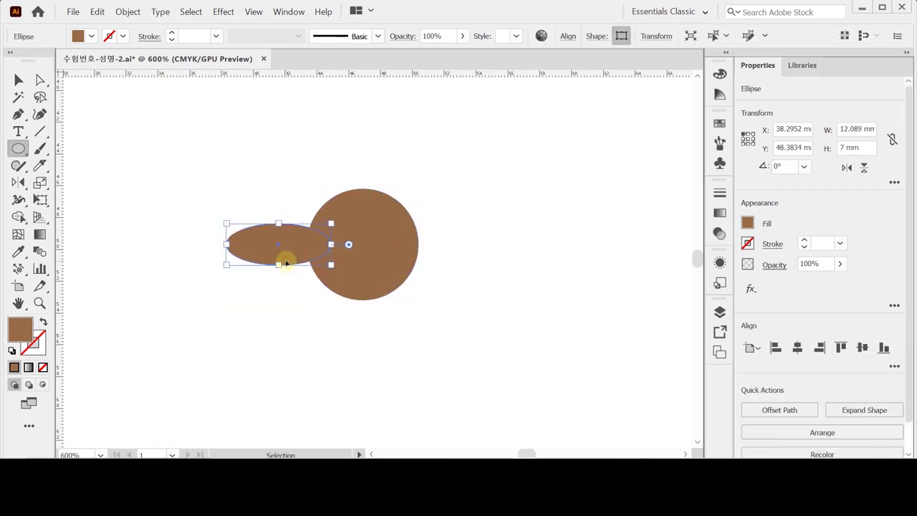
{"action": "left_click", "coordinate": [363, 245]}
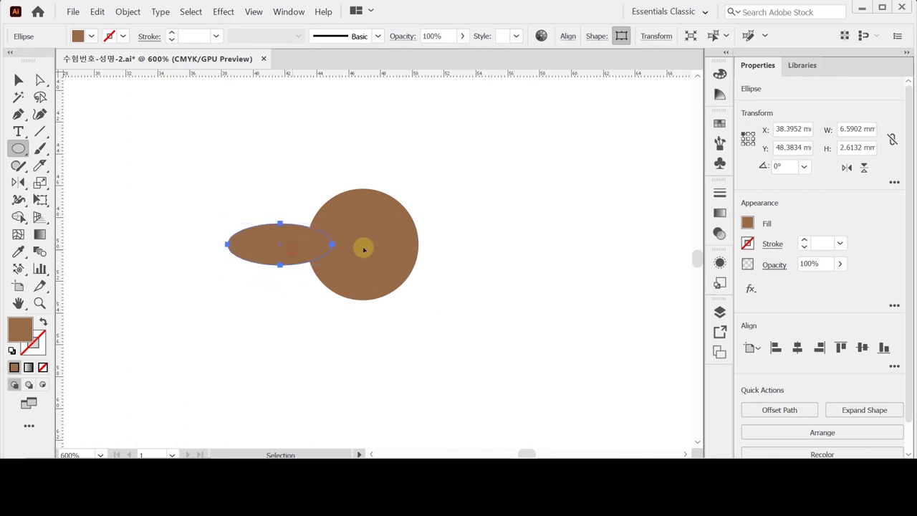
Step: Copy the ellipse rotated about 29° clockwise around its inner end and repeat the transformation for a third petal
{"action": "left_click", "coordinate": [18, 182]}
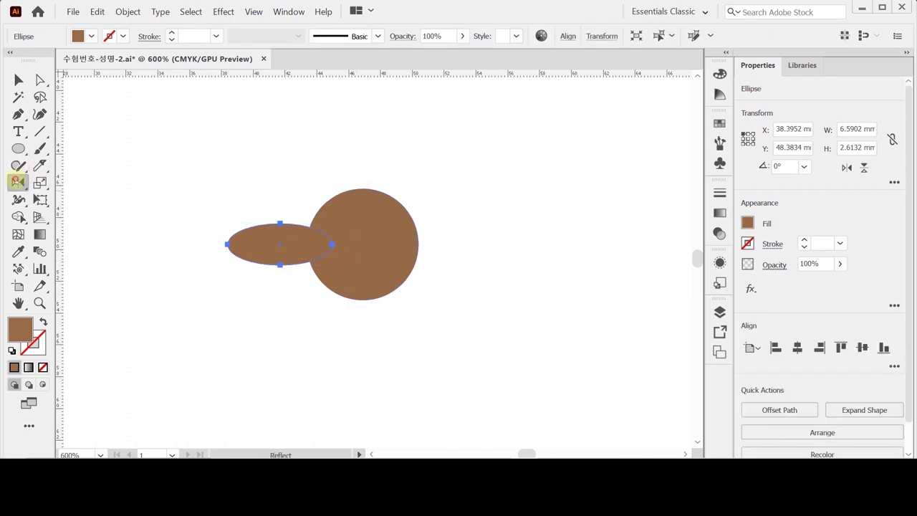
{"action": "left_click", "coordinate": [56, 183]}
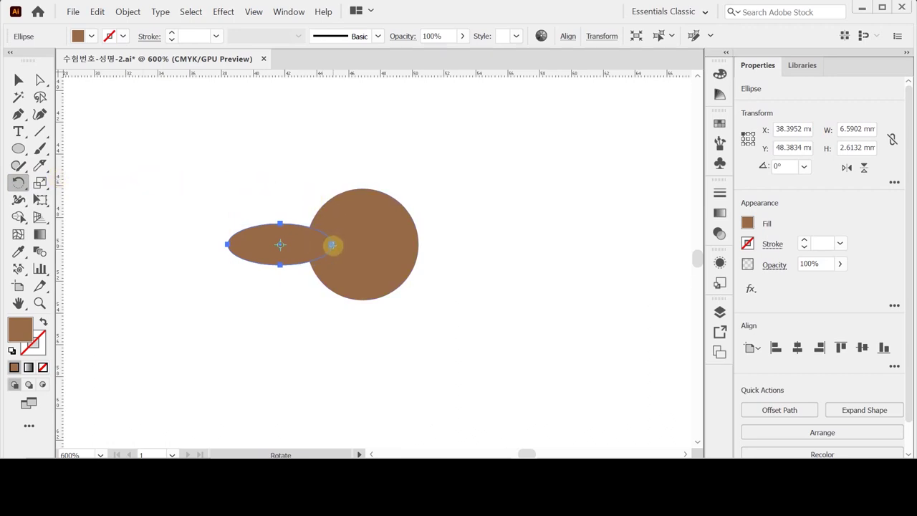
{"action": "left_click", "coordinate": [332, 246]}
{"action": "left_click_drag", "start_coordinate": [221, 230], "coordinate": [238, 176]}
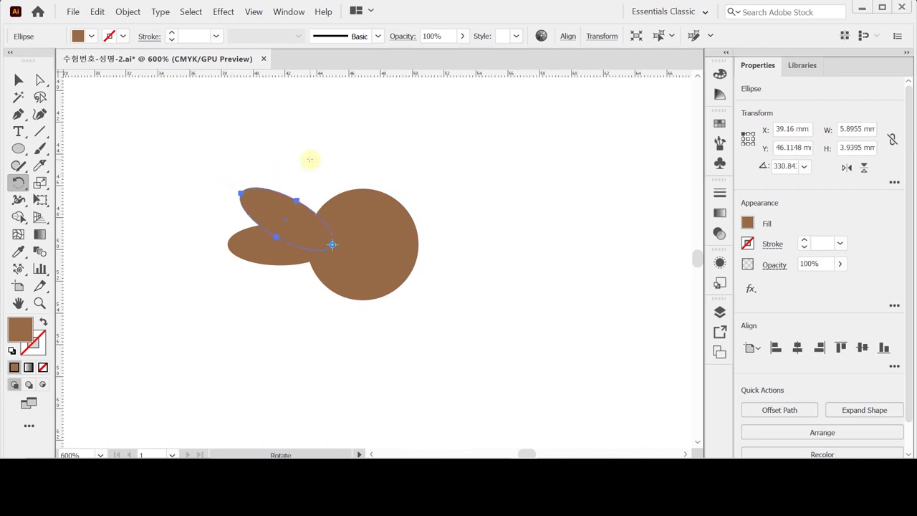
{"action": "key", "text": "ctrl+d"}
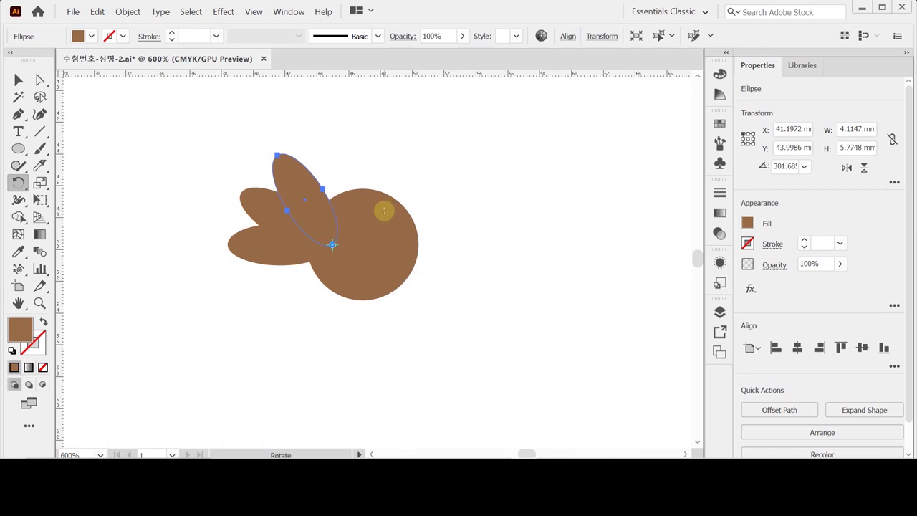
Step: Rotate the three ellipses together counterclockwise around their shared inner end until the middle one lies horizontal
{"action": "key", "text": "v"}
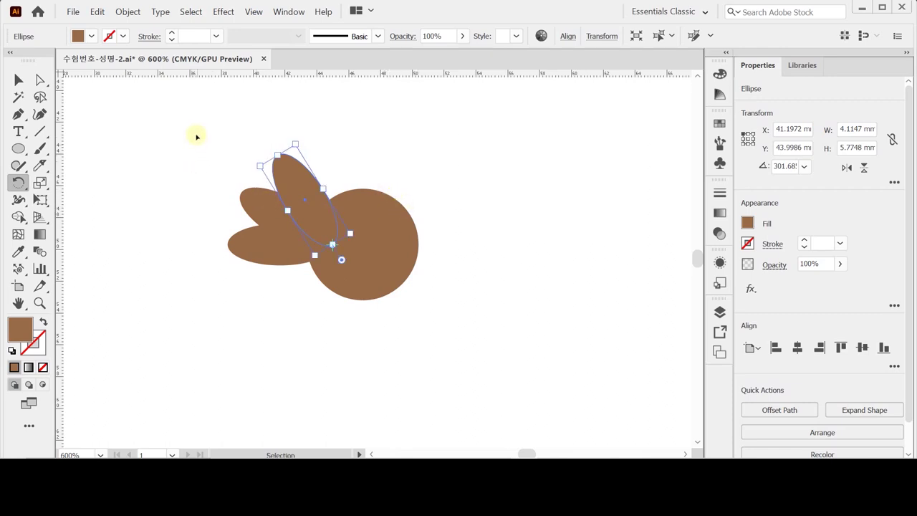
{"action": "left_click_drag", "start_coordinate": [210, 137], "coordinate": [288, 285]}
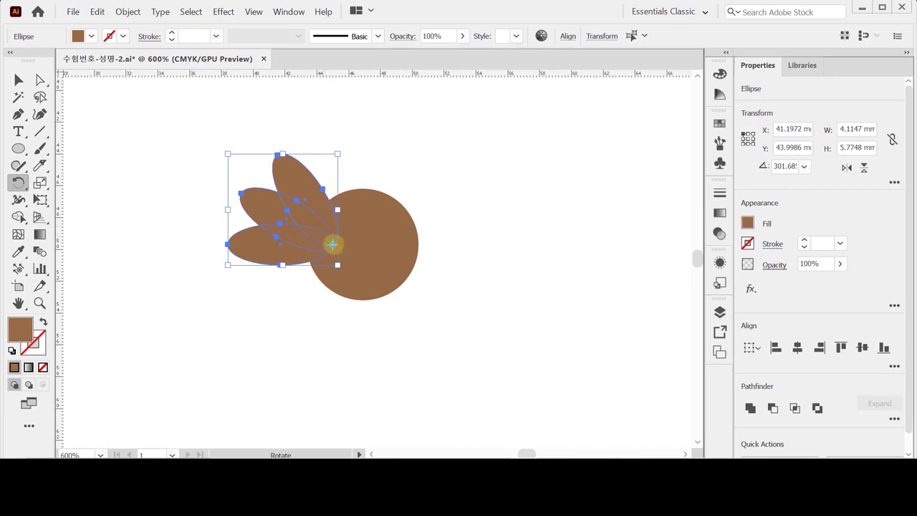
{"action": "key", "text": "r"}
{"action": "left_click", "coordinate": [332, 244]}
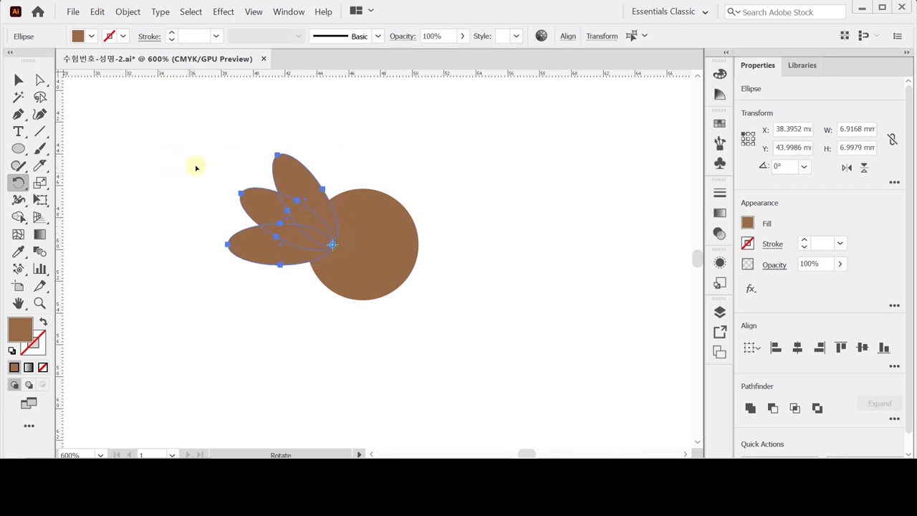
{"action": "left_click_drag", "start_coordinate": [196, 164], "coordinate": [181, 238]}
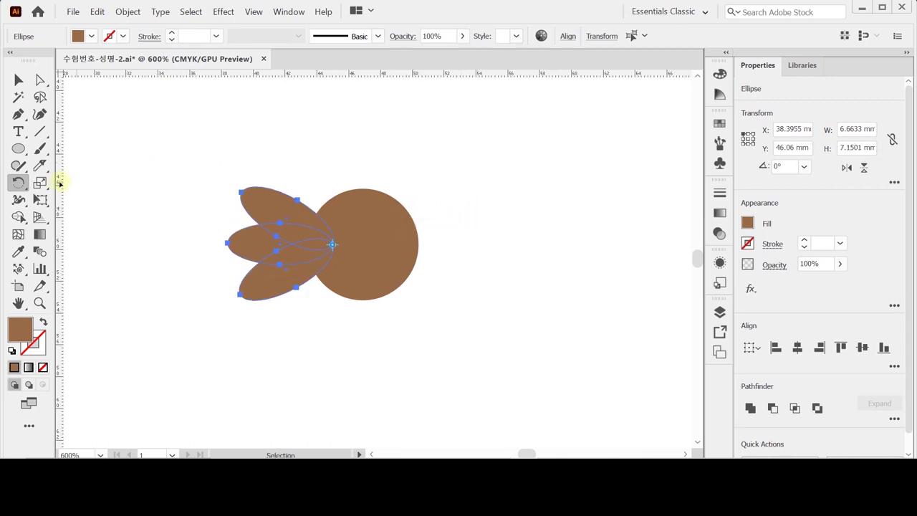
Step: Reflect a copy of the three ellipses across a vertical axis near the circle's centre, onto its right side
{"action": "left_click_drag", "start_coordinate": [19, 182], "coordinate": [83, 201]}
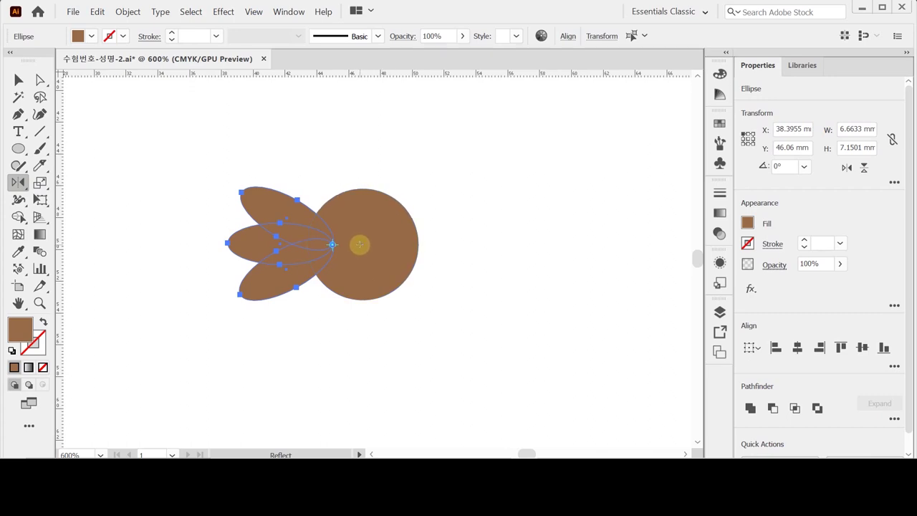
{"action": "left_click", "coordinate": [359, 245], "text": "alt"}
{"action": "left_click", "coordinate": [512, 149]}
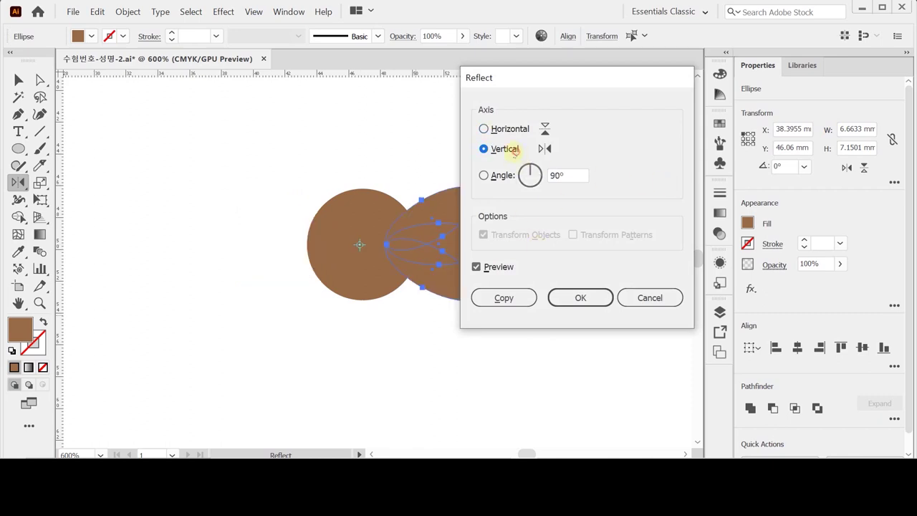
{"action": "left_click", "coordinate": [504, 297]}
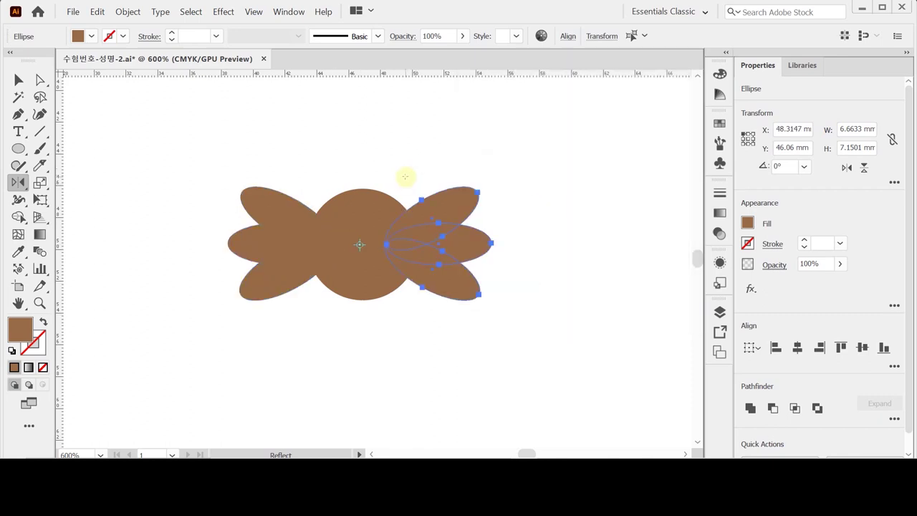
Step: Unite the circle and all six ellipses into one candy-shaped path and deselect it
{"action": "left_click_drag", "start_coordinate": [225, 148], "coordinate": [538, 338]}
{"action": "left_click", "coordinate": [750, 408]}
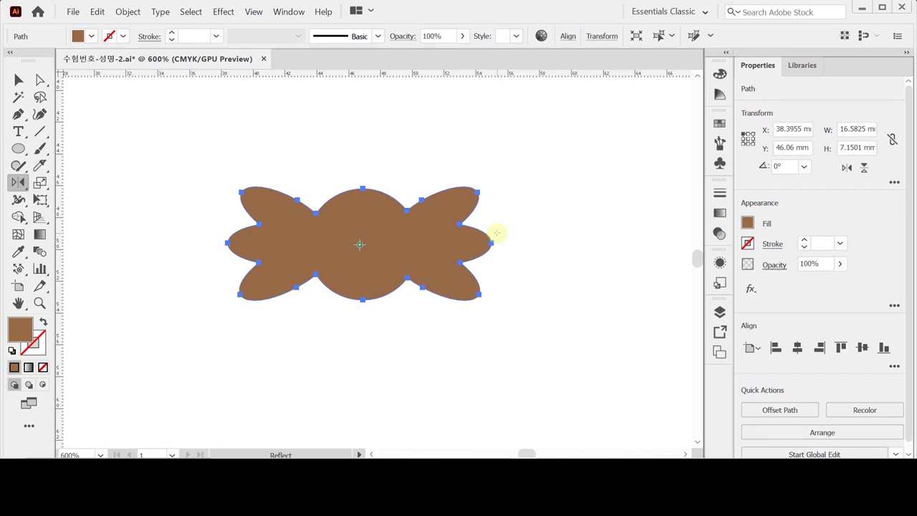
{"action": "left_click", "coordinate": [351, 139]}
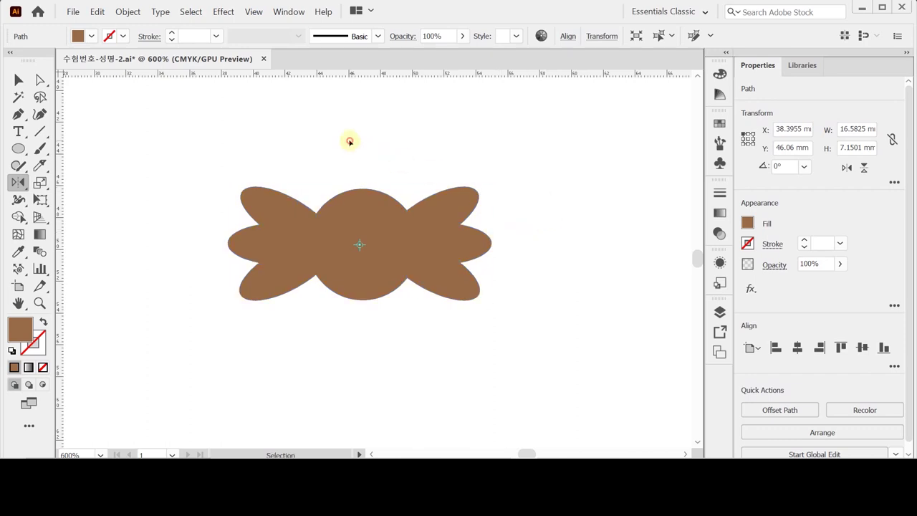
{"action": "left_click", "coordinate": [18, 148]}
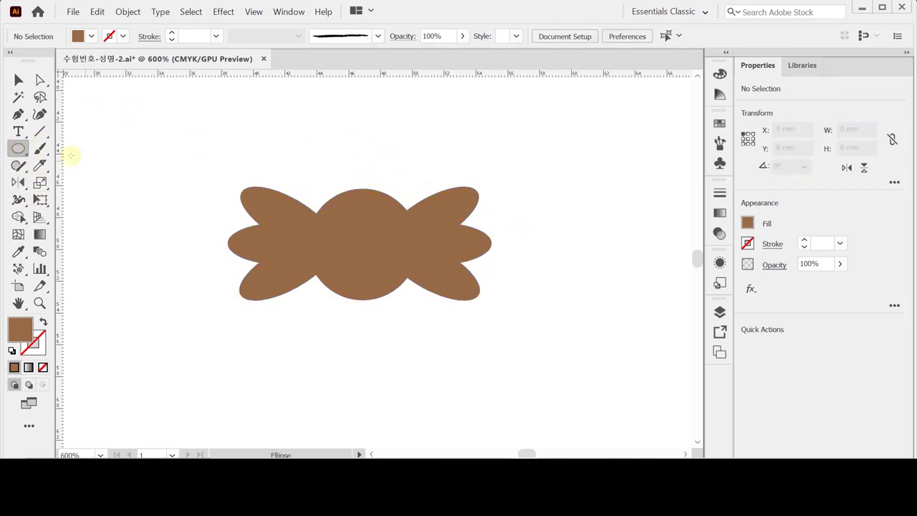
{"action": "key", "text": "ctrl+minus"}
{"action": "key", "text": "ctrl+minus"}
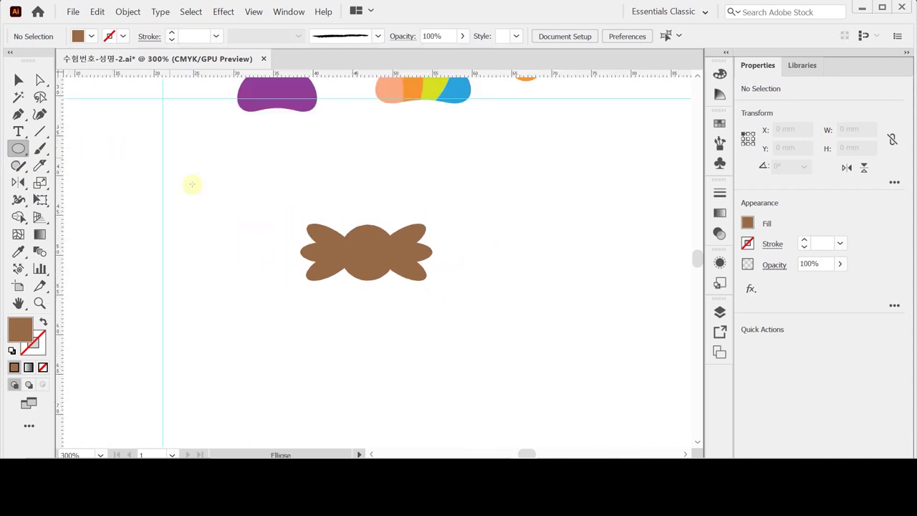
{"action": "scroll", "coordinate": [237, 215], "scroll_direction": "up", "scroll_amount": 4}
{"action": "scroll", "coordinate": [237, 223], "scroll_direction": "up", "scroll_amount": 2}
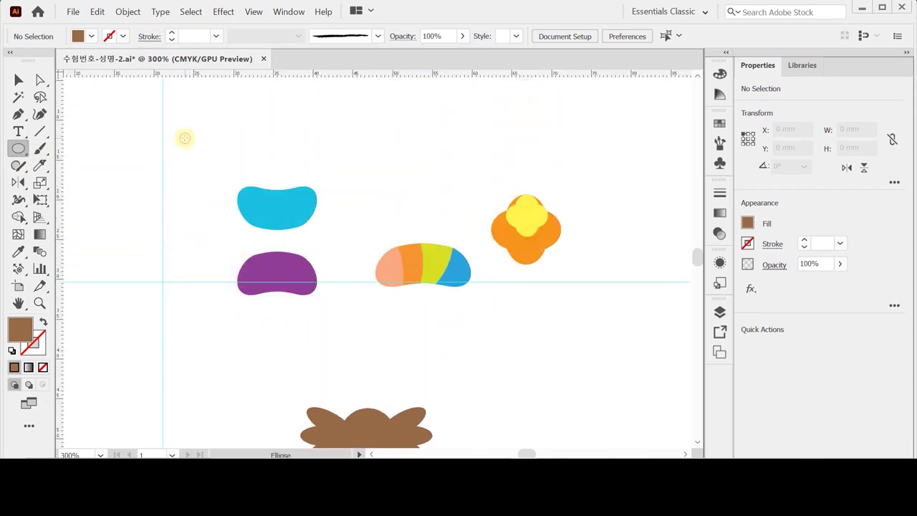
{"action": "left_click", "coordinate": [185, 137]}
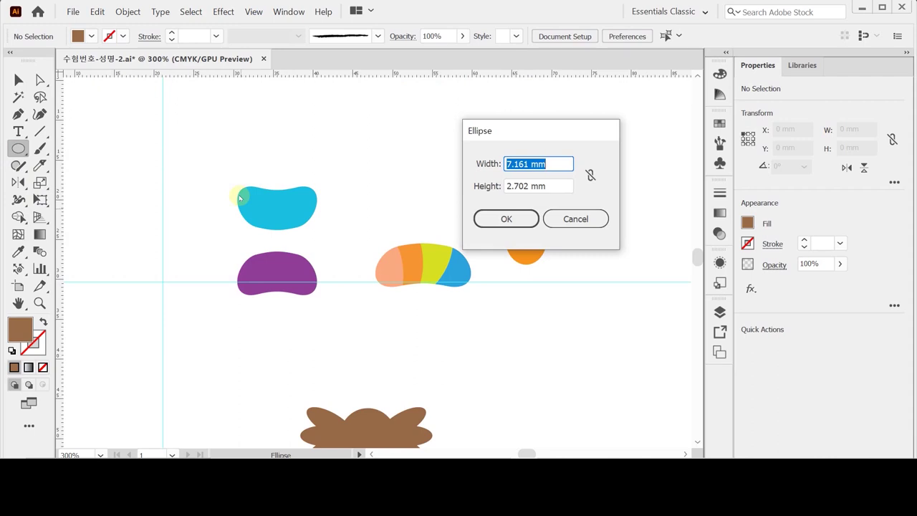
{"action": "type", "text": "47"}
{"action": "key", "text": "Tab"}
{"action": "type", "text": "36"}
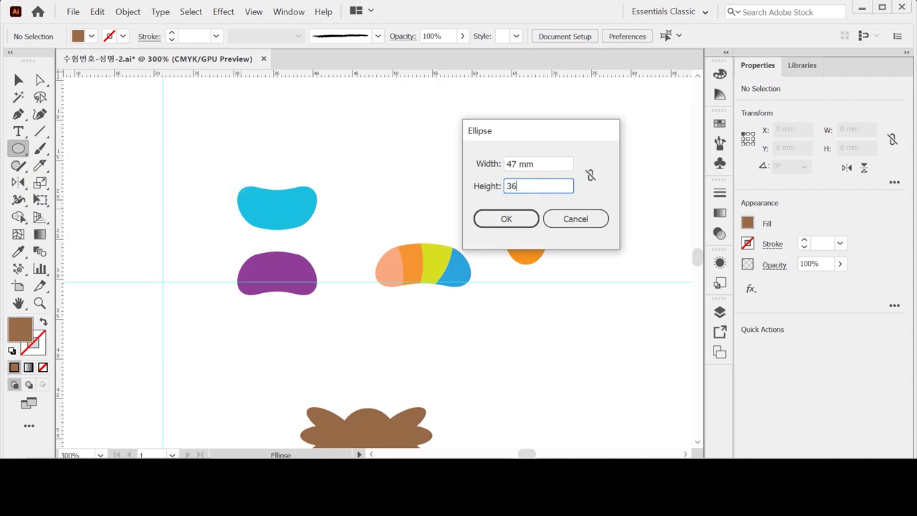
{"action": "key", "text": "Return"}
{"action": "key", "text": "ctrl+z"}
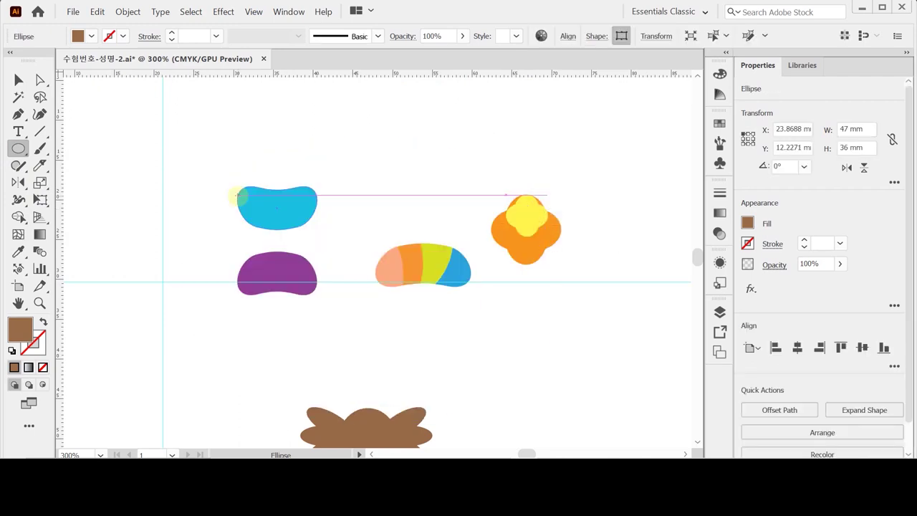
Step: Draw a 47 × 36 mm rectangle over the coloured shapes, with its upper-left corner at about X 25.6 mm and Y 13.2 mm
{"action": "left_click", "coordinate": [18, 148]}
{"action": "left_click", "coordinate": [86, 148]}
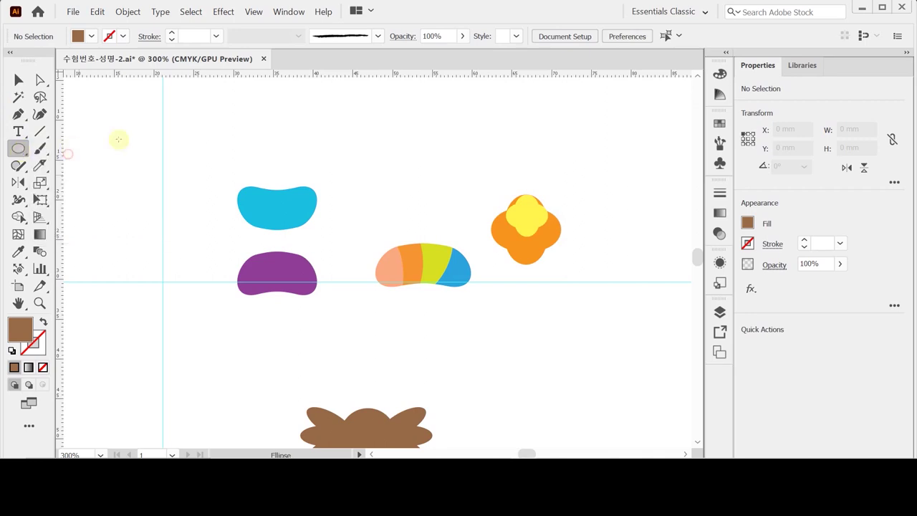
{"action": "left_click", "coordinate": [196, 145]}
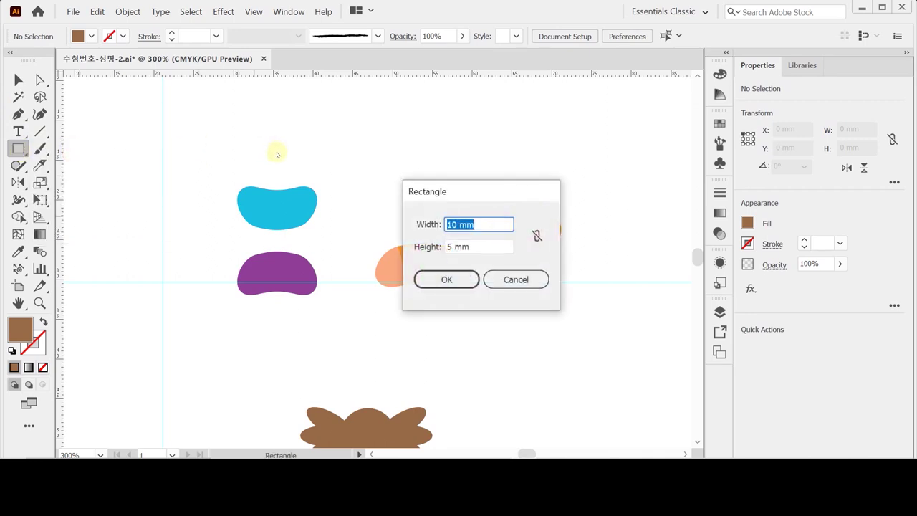
{"action": "type", "text": "47"}
{"action": "key", "text": "Tab"}
{"action": "type", "text": "36"}
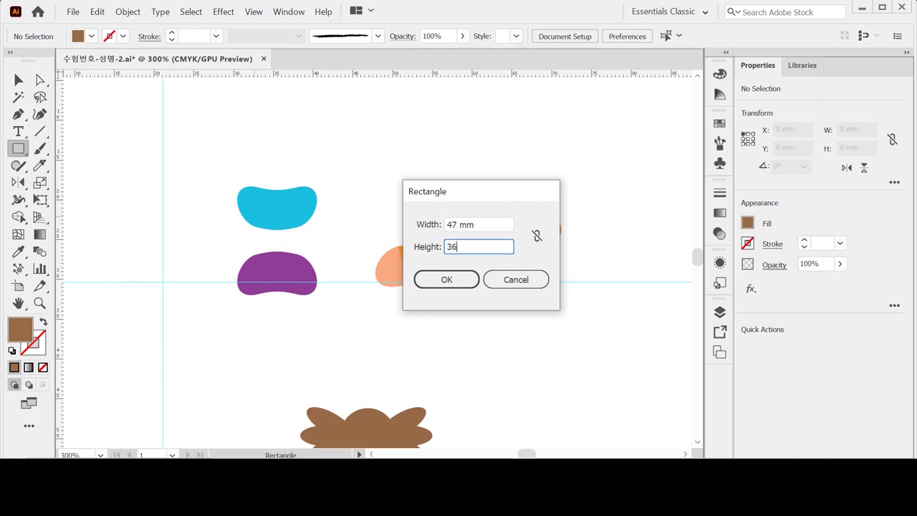
{"action": "key", "text": "Return"}
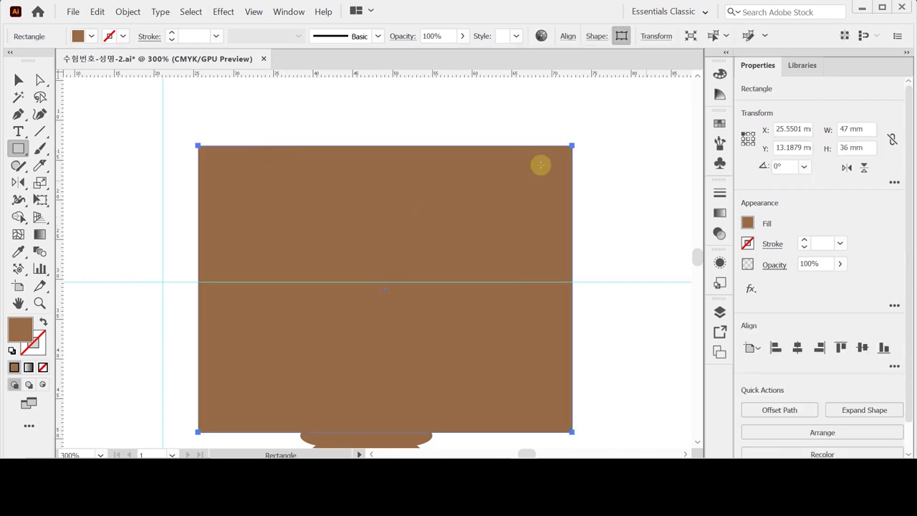
Step: Fill the 47 × 36 mm rectangle with light blue and send it behind all the coloured shapes
{"action": "left_click", "coordinate": [747, 223]}
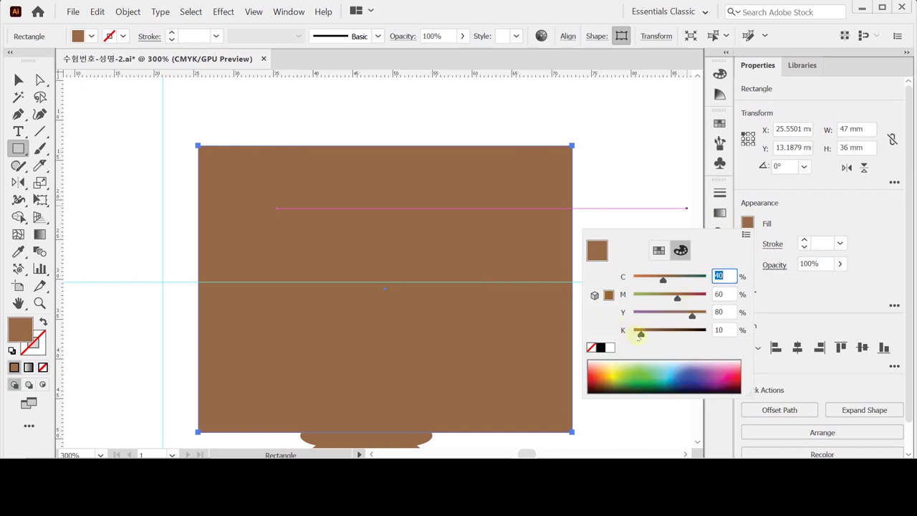
{"action": "left_click", "coordinate": [609, 348]}
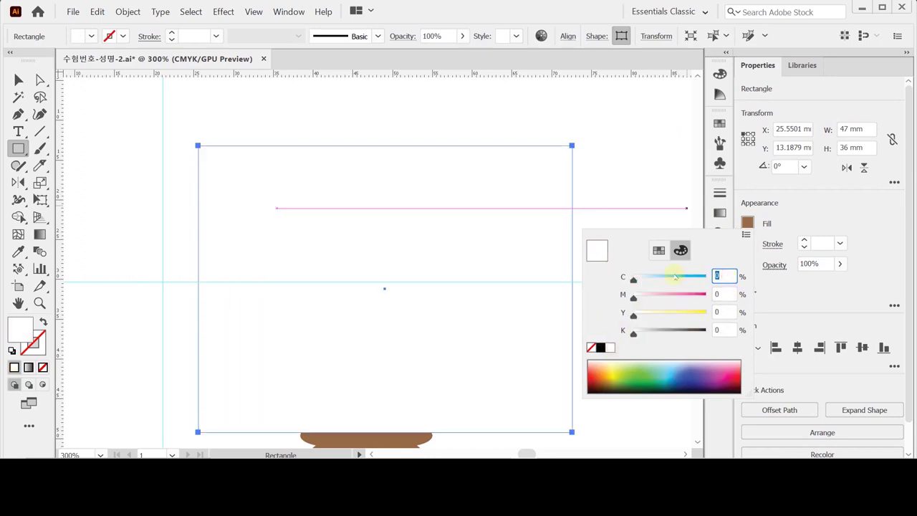
{"action": "key", "text": "Return"}
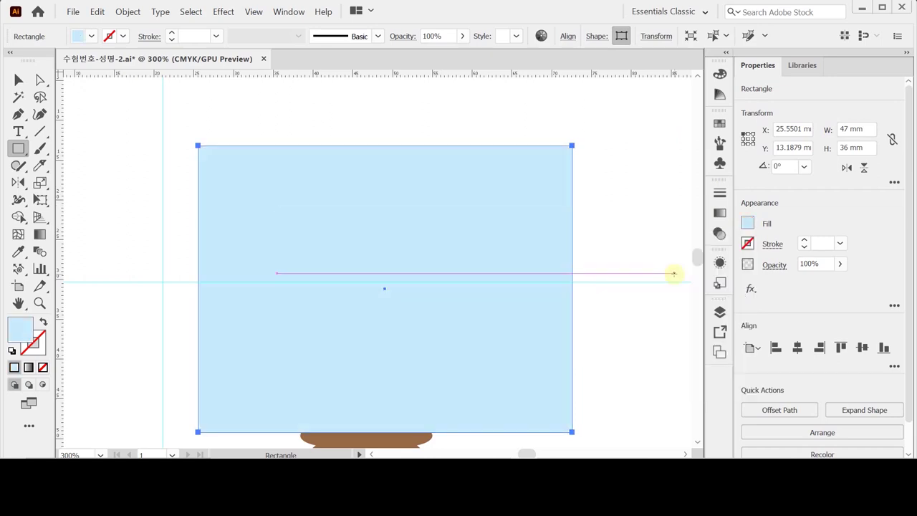
{"action": "key", "text": "ctrl+minus"}
{"action": "key", "text": "ctrl+shift+bracketleft"}
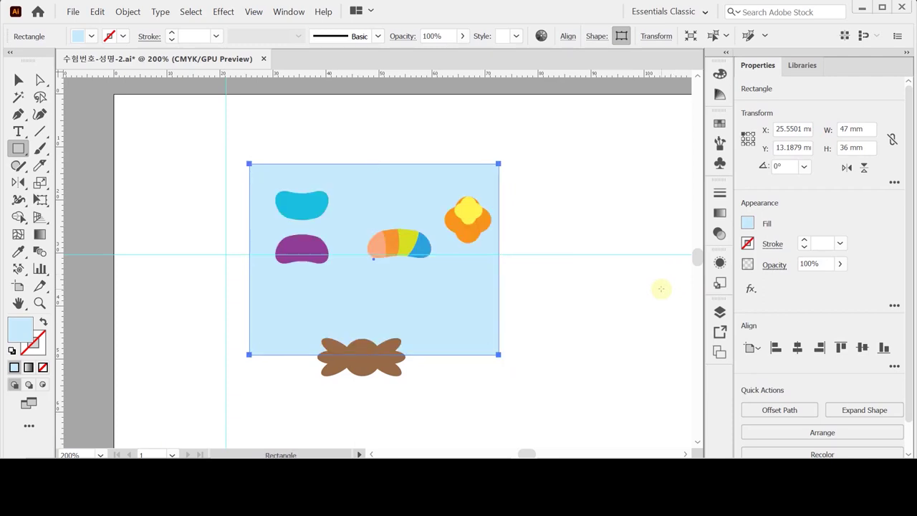
{"action": "left_click", "coordinate": [595, 286], "text": "ctrl"}
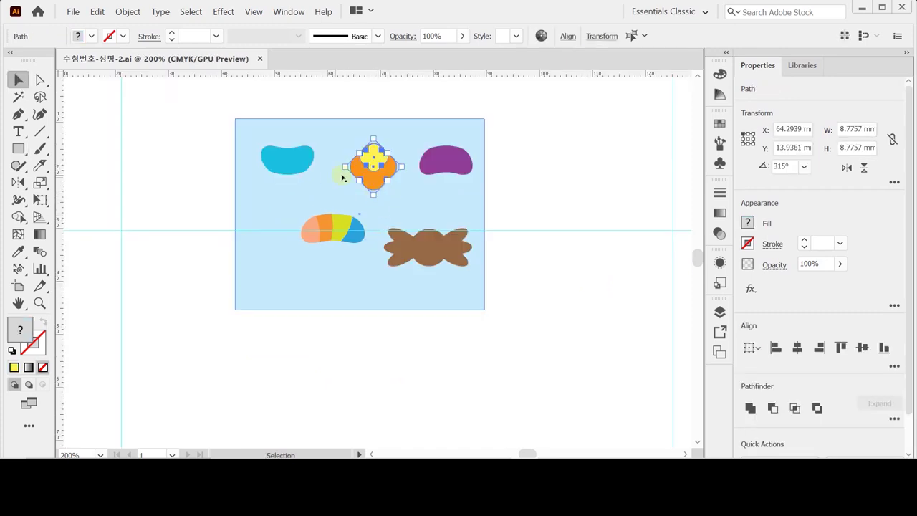
Step: Place a copy of the two-tone flower in the lower-left corner of the light blue rectangle
{"action": "left_click", "coordinate": [372, 186]}
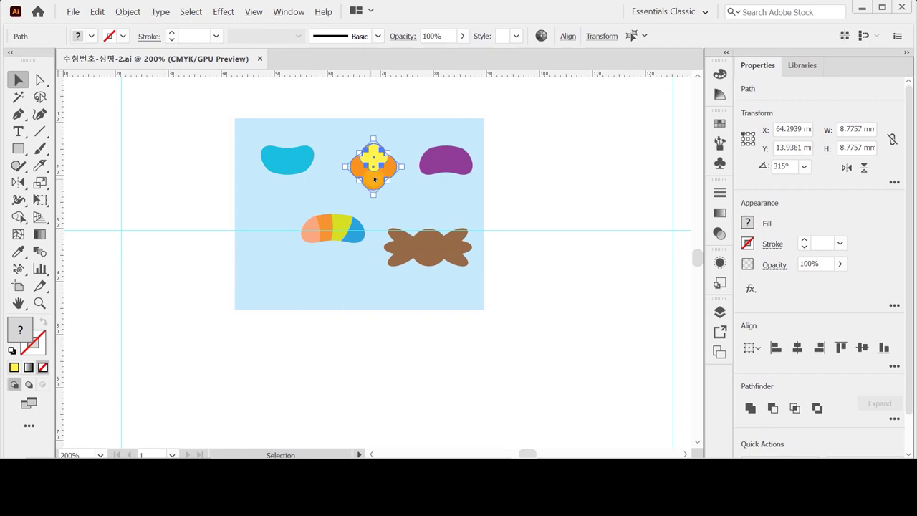
{"action": "left_click_drag", "start_coordinate": [307, 259], "coordinate": [272, 282]}
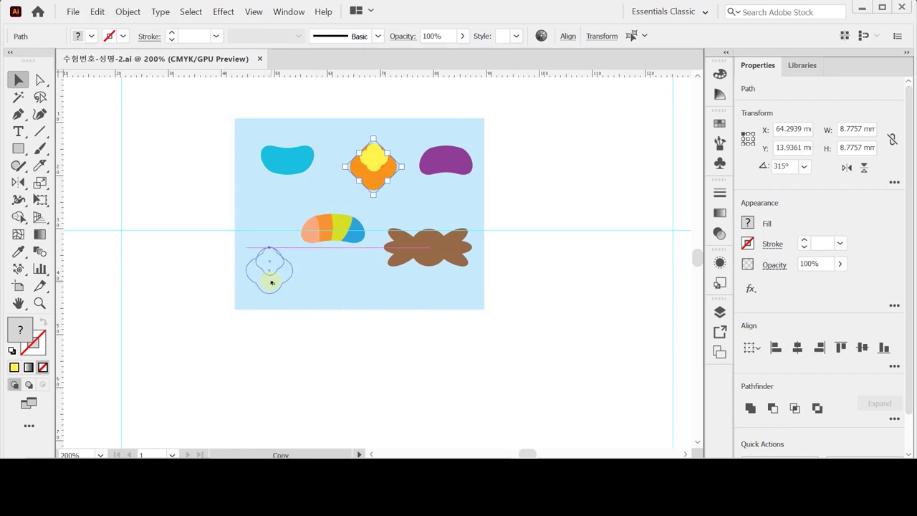
{"action": "left_click_drag", "start_coordinate": [271, 282], "coordinate": [271, 282]}
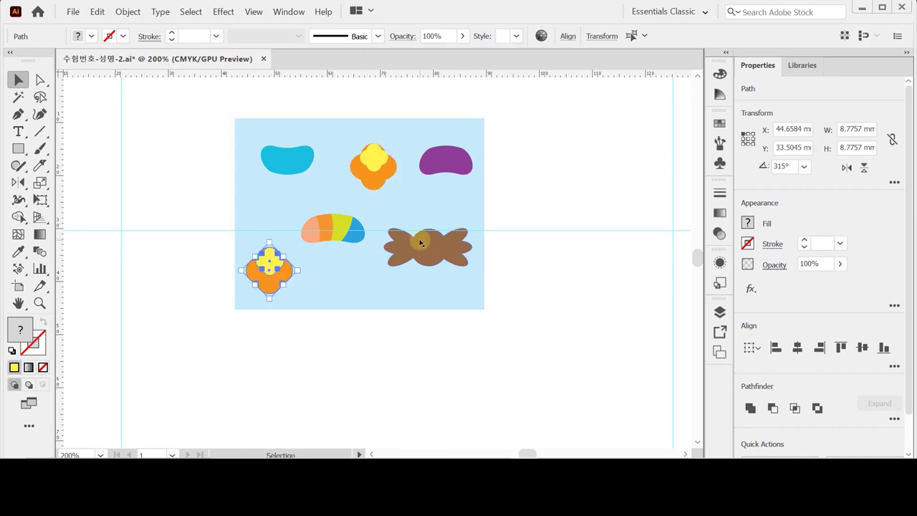
{"action": "left_click", "coordinate": [179, 176]}
Step: Select the blue arch, the purple arch, the multicoloured sliced shape and the brown candy together
{"action": "left_click", "coordinate": [286, 159]}
{"action": "left_click", "coordinate": [446, 160], "text": "shift"}
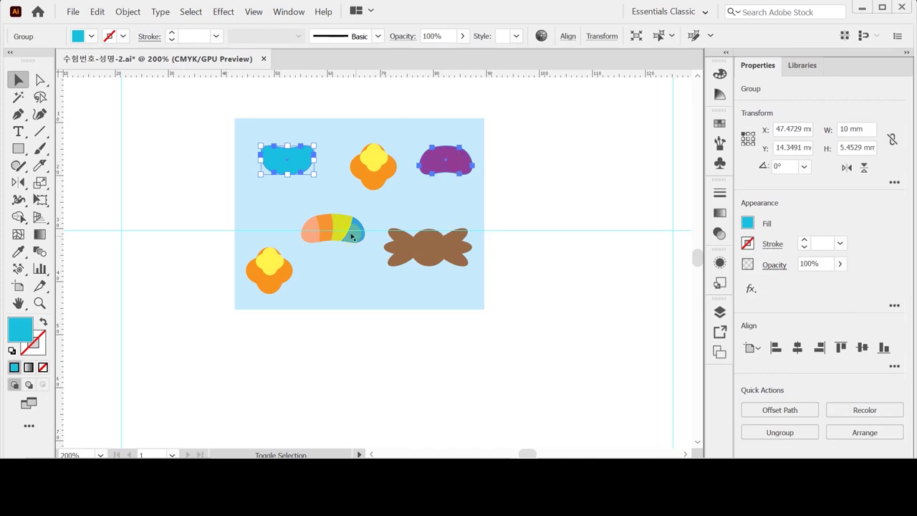
{"action": "left_click", "coordinate": [331, 226], "text": "shift"}
{"action": "left_click", "coordinate": [440, 257], "text": "shift"}
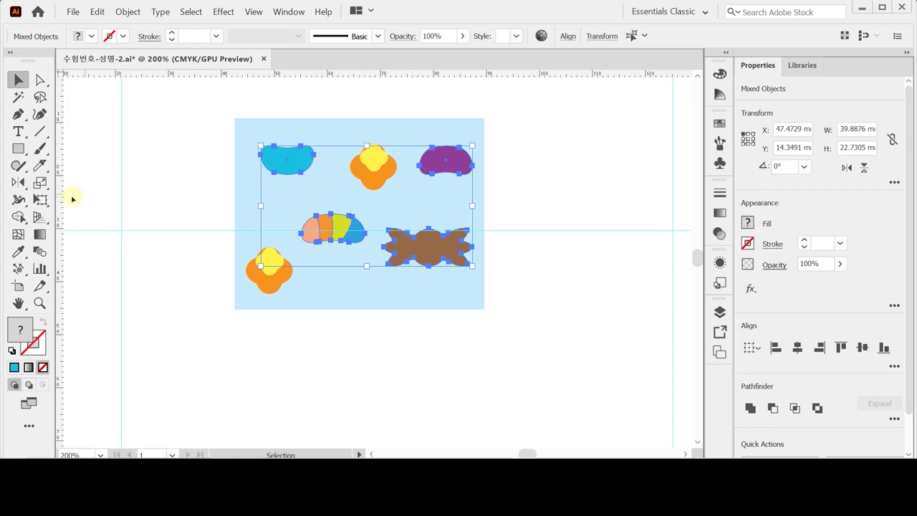
Step: Try to rotate the four selected shapes as one unit by -45° around their common centre, and undo it
{"action": "left_click", "coordinate": [17, 182]}
{"action": "left_click", "coordinate": [46, 183]}
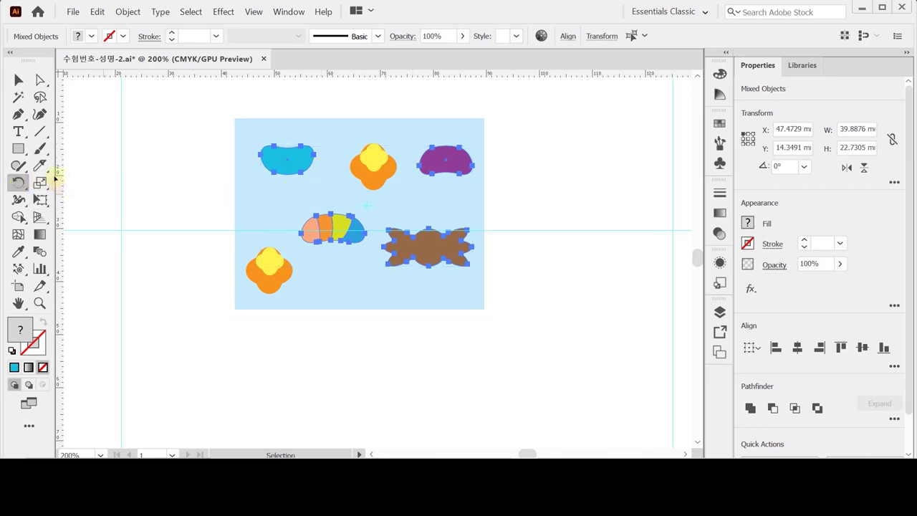
{"action": "left_click_drag", "start_coordinate": [273, 172], "coordinate": [268, 218]}
{"action": "left_click", "coordinate": [269, 218], "text": "alt"}
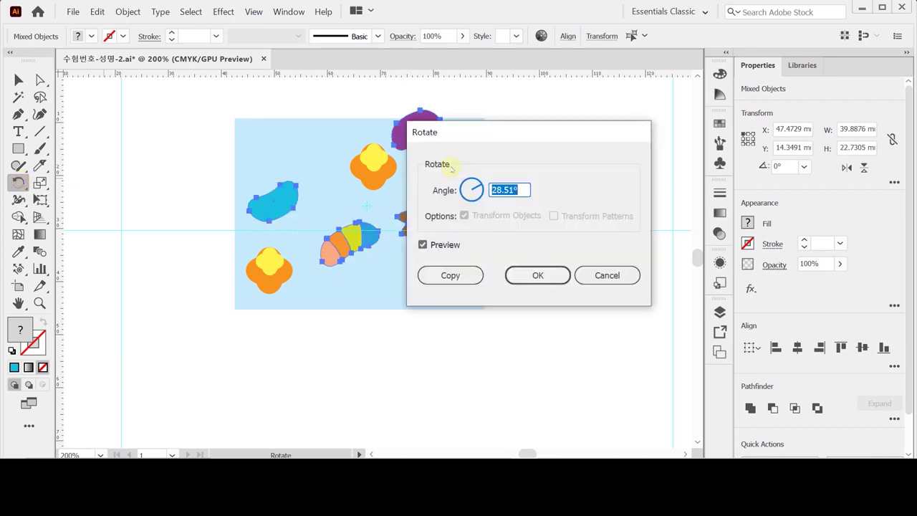
{"action": "left_click_drag", "start_coordinate": [471, 131], "coordinate": [536, 227]}
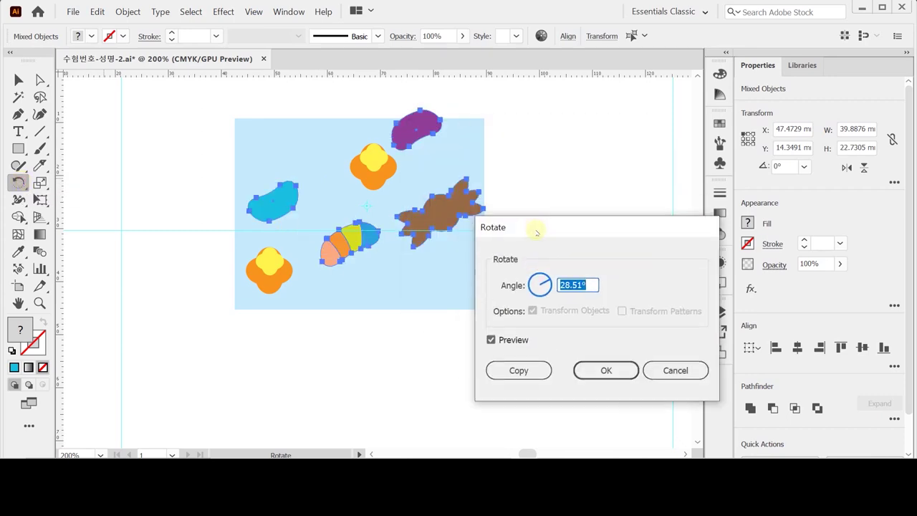
{"action": "type", "text": "-45"}
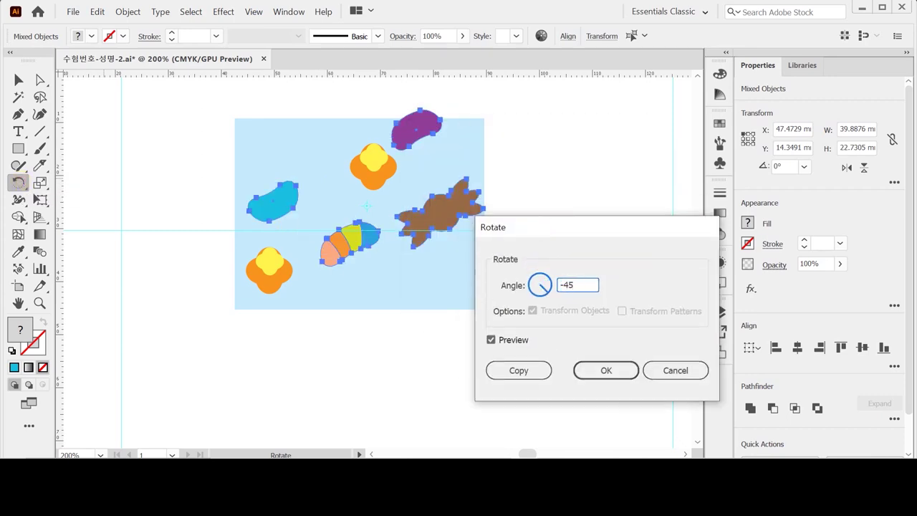
{"action": "left_click", "coordinate": [553, 244]}
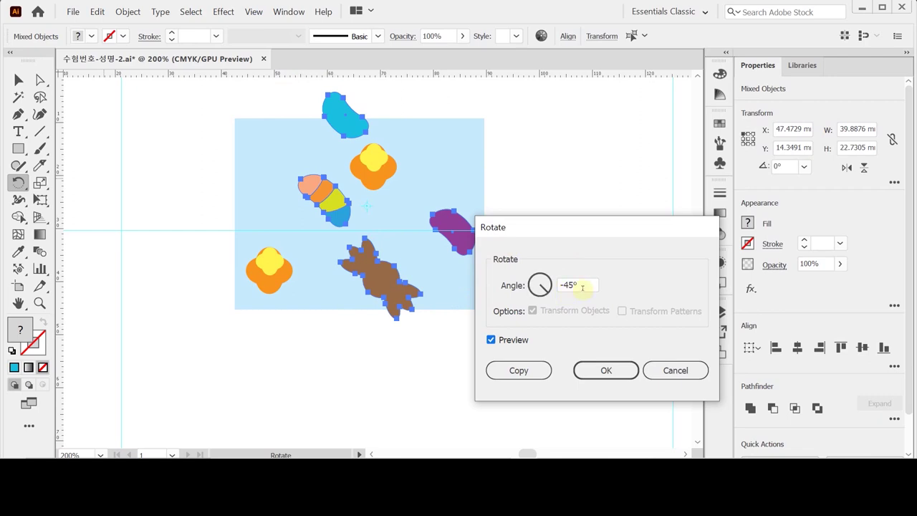
{"action": "key", "text": "Return"}
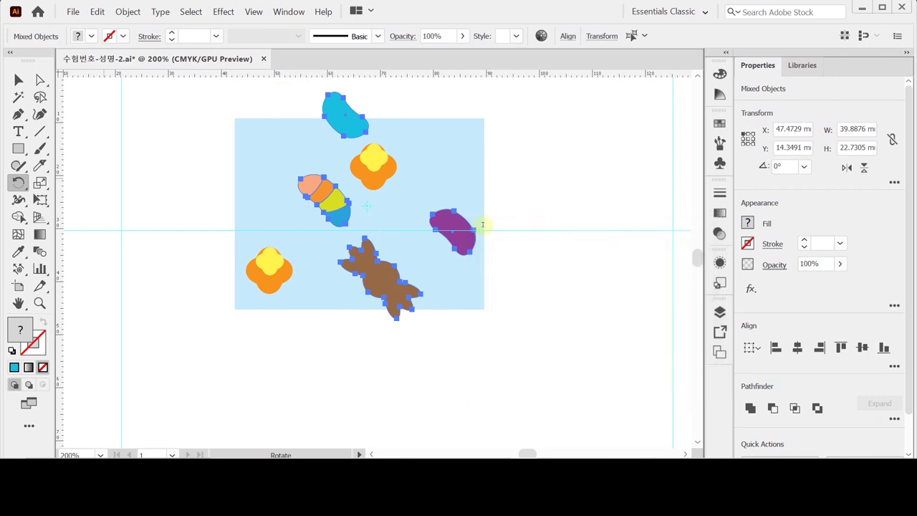
{"action": "key", "text": "ctrl+z"}
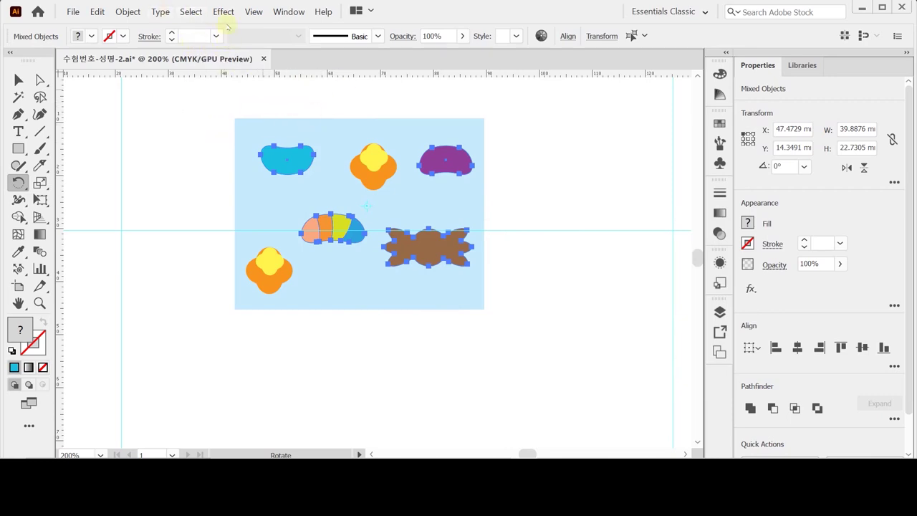
Step: Rotate both arches, the sliced shape and the candy by -45° around their own centres with Transform Each, and deselect them
{"action": "left_click", "coordinate": [127, 11]}
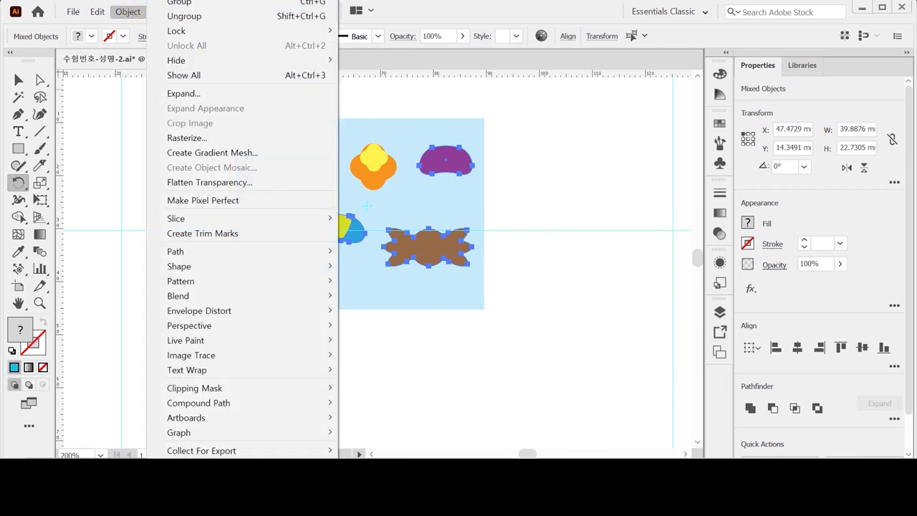
{"action": "mouse_move", "coordinate": [215, 1]}
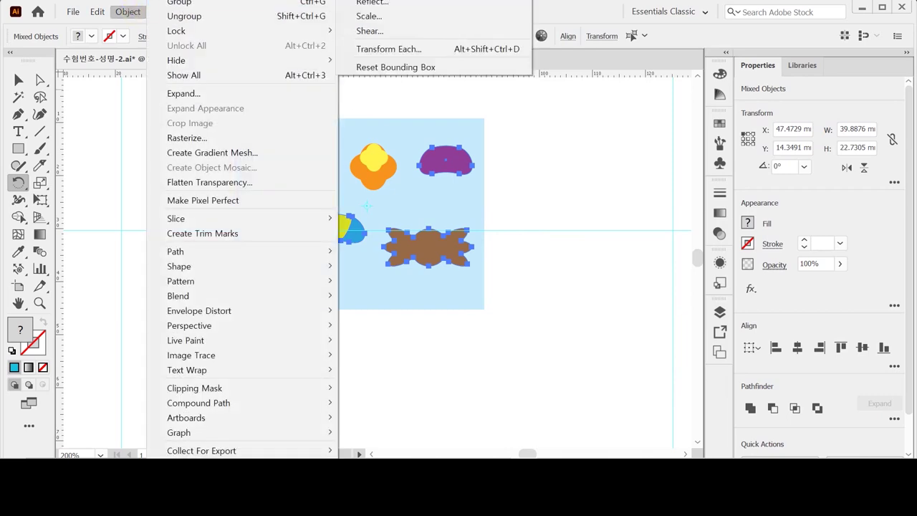
{"action": "left_click", "coordinate": [427, 50]}
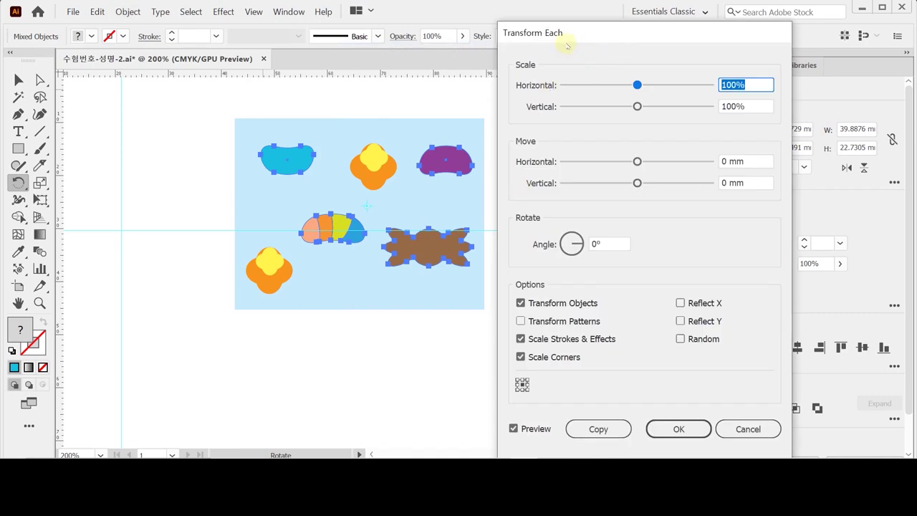
{"action": "left_click_drag", "start_coordinate": [558, 34], "coordinate": [543, 30]}
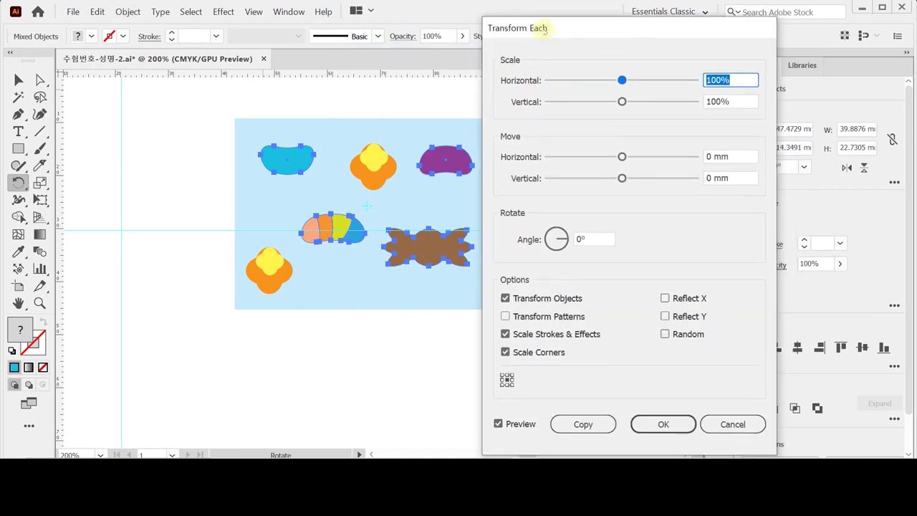
{"action": "left_click", "coordinate": [560, 243]}
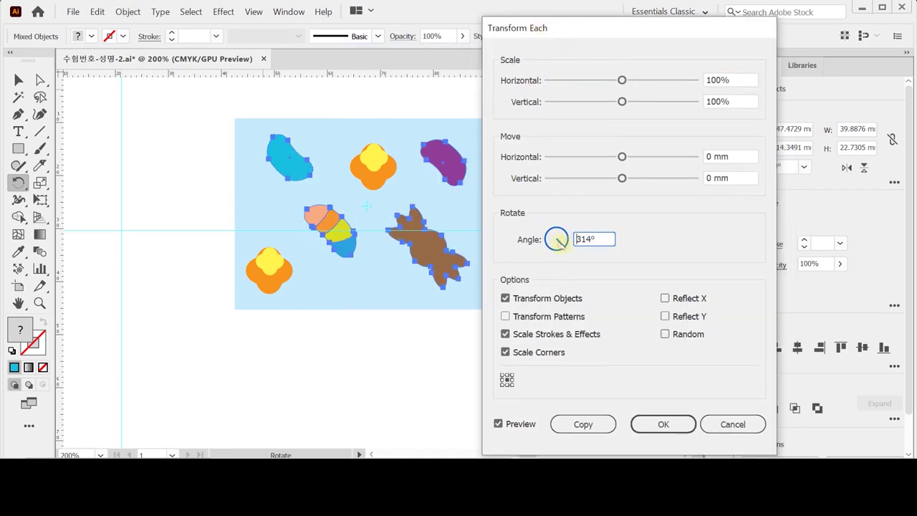
{"action": "mouse_move", "coordinate": [560, 243]}
{"action": "left_mouse_down"}
{"action": "mouse_move", "coordinate": [550, 235]}
{"action": "mouse_move", "coordinate": [561, 235]}
{"action": "mouse_move", "coordinate": [549, 239]}
{"action": "mouse_move", "coordinate": [556, 231]}
{"action": "mouse_move", "coordinate": [552, 237]}
{"action": "left_mouse_up"}
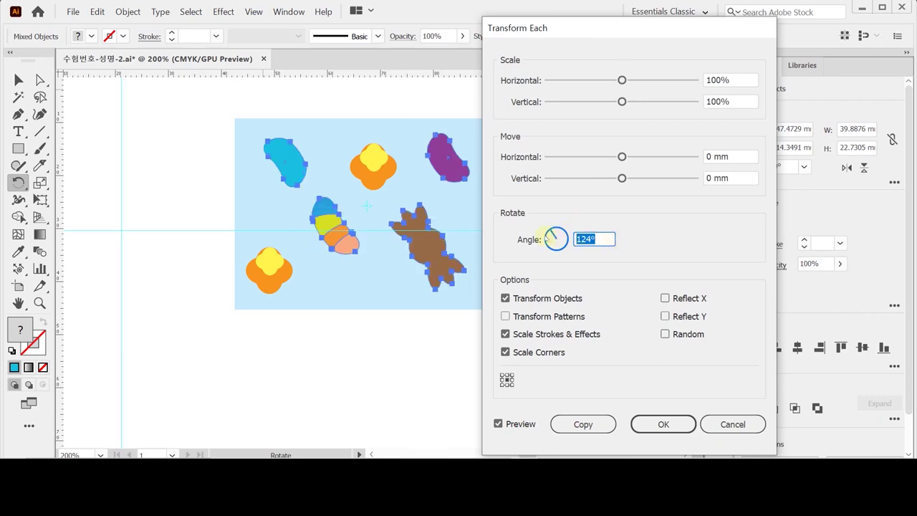
{"action": "key", "text": "BackSpace"}
{"action": "type", "text": "-45"}
{"action": "key", "text": "Tab"}
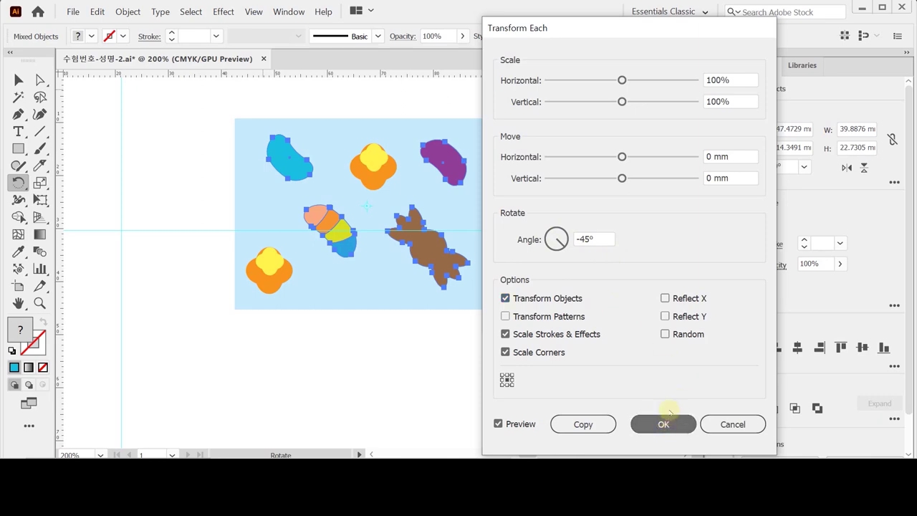
{"action": "left_click", "coordinate": [662, 423]}
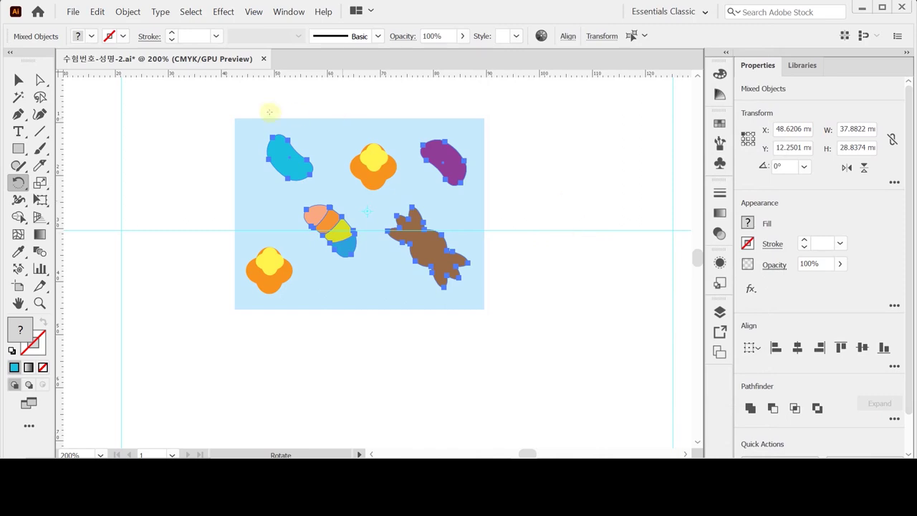
{"action": "left_click", "coordinate": [18, 80]}
{"action": "left_click", "coordinate": [191, 173]}
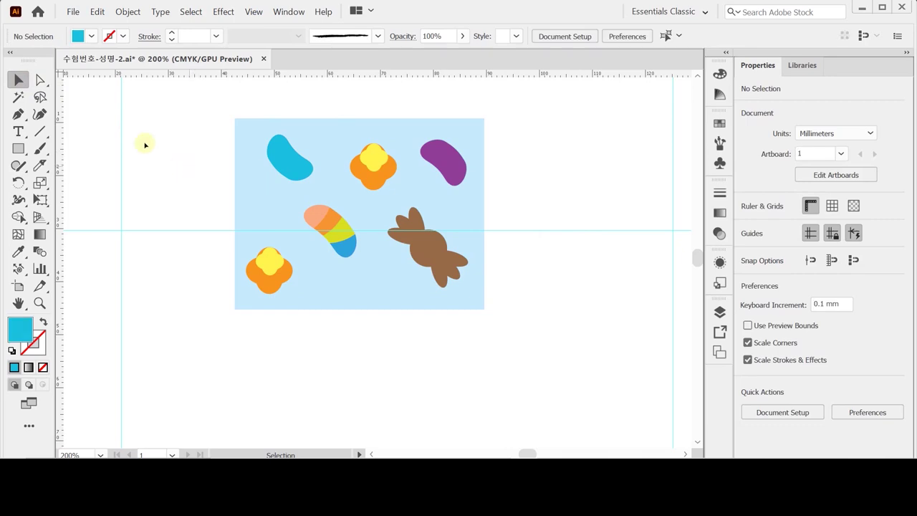
Step: Make a pattern from the light blue rectangle and all the shapes on it
{"action": "left_click_drag", "start_coordinate": [214, 113], "coordinate": [526, 250]}
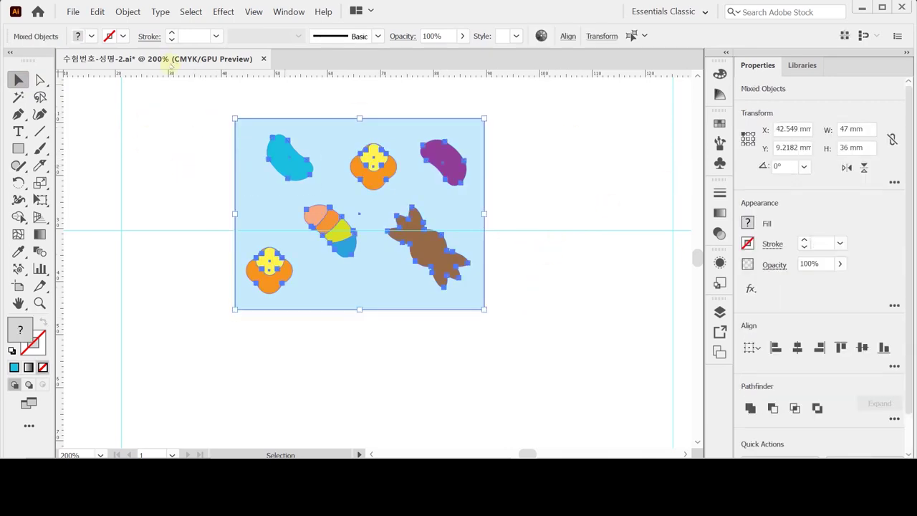
{"action": "left_click", "coordinate": [128, 11]}
{"action": "mouse_move", "coordinate": [239, 284]}
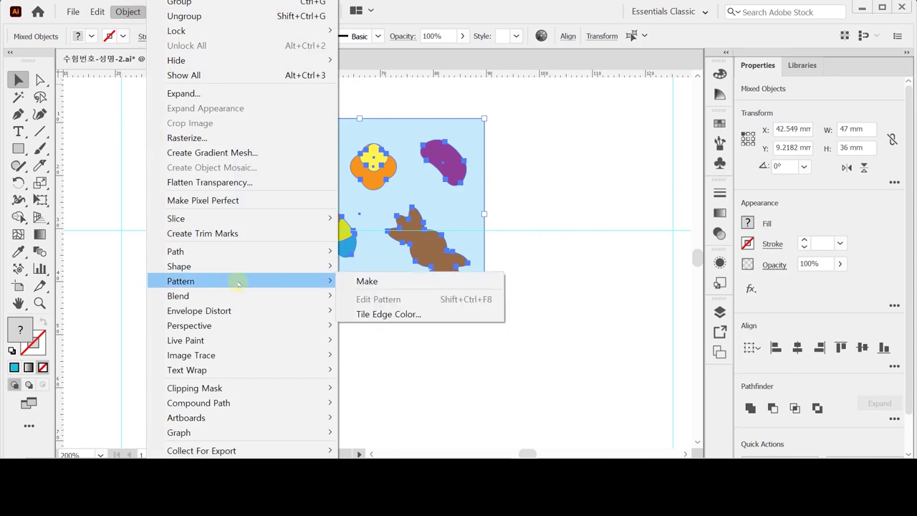
{"action": "left_click", "coordinate": [362, 281]}
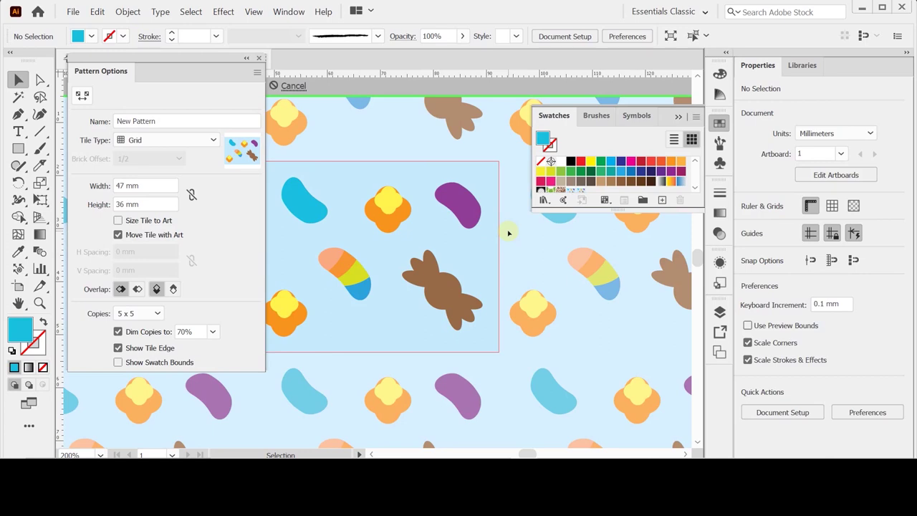
Step: Name the new pattern 젤리
{"action": "left_click", "coordinate": [164, 121]}
{"action": "key", "text": "BackSpace"}
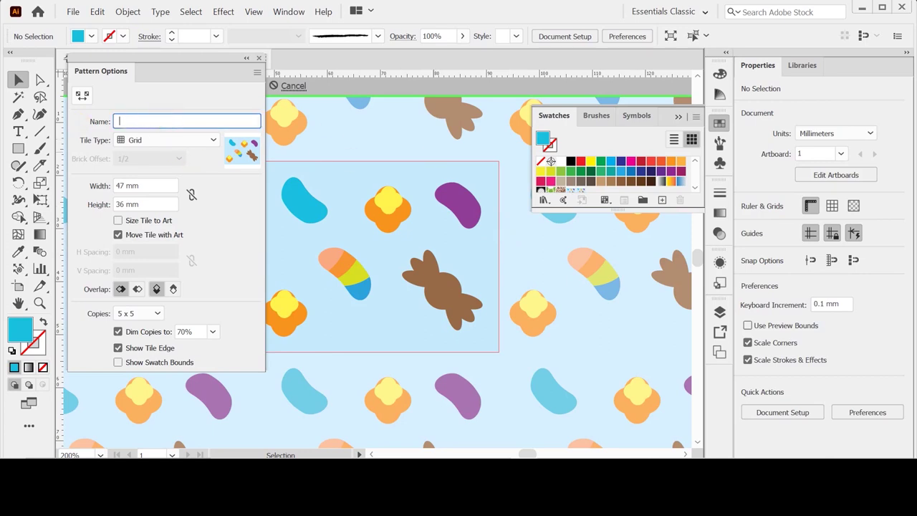
{"action": "type", "text": "wpa"}
{"action": "key", "text": "BackSpace"}
{"action": "key", "text": "BackSpace"}
{"action": "key", "text": "BackSpace"}
{"action": "type", "text": "젤리"}
{"action": "key", "text": "Tab"}
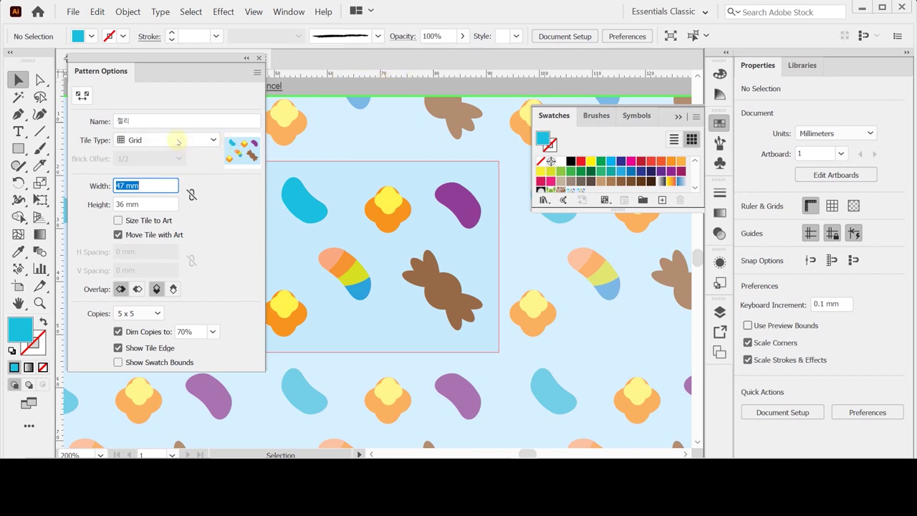
Step: Try the Brick by Row and Brick by Column tile types for the pattern and set it back to Grid
{"action": "left_click", "coordinate": [177, 140]}
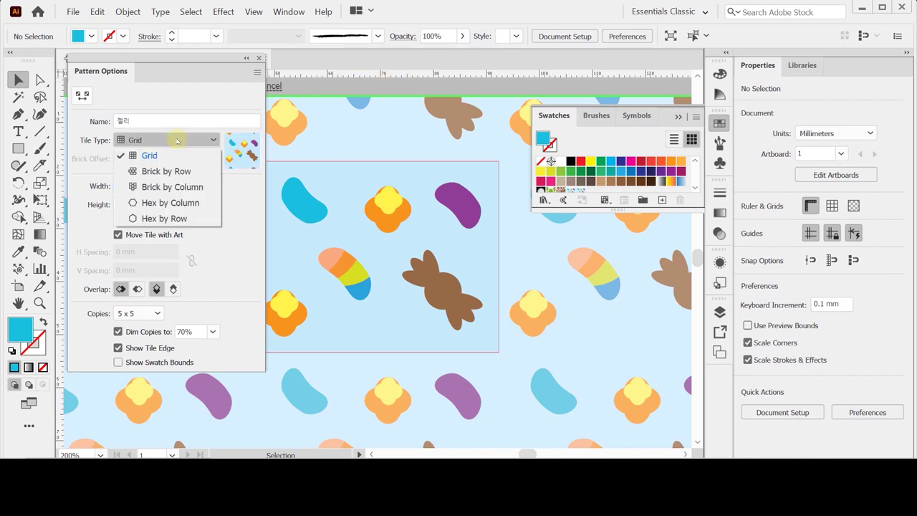
{"action": "left_click", "coordinate": [178, 171]}
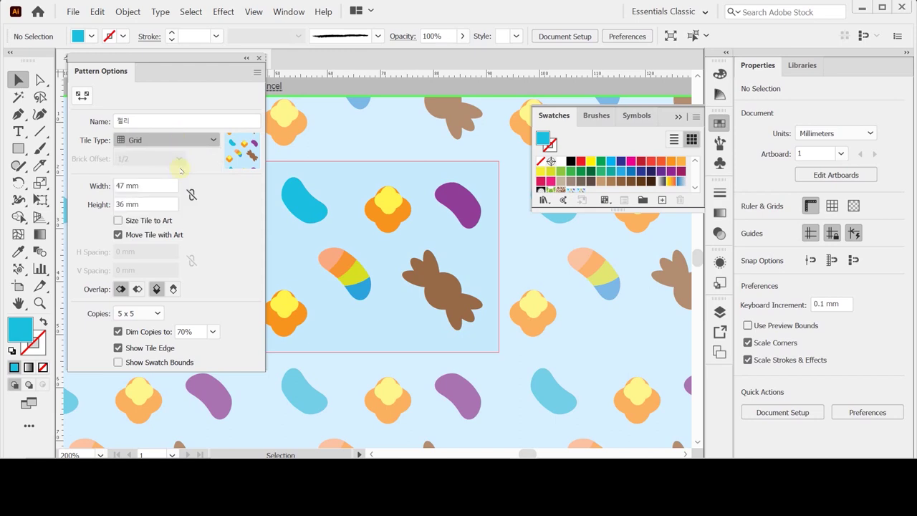
{"action": "left_click", "coordinate": [168, 140]}
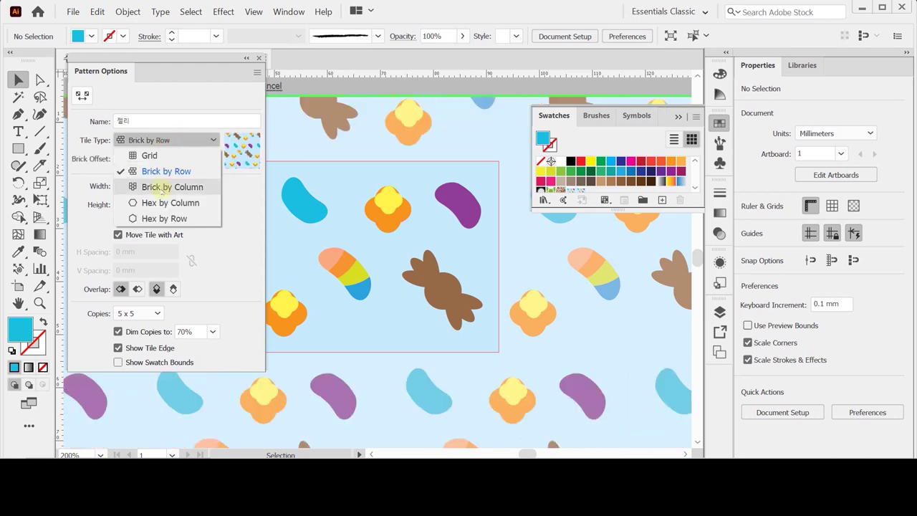
{"action": "left_click", "coordinate": [161, 187]}
{"action": "left_click", "coordinate": [173, 140]}
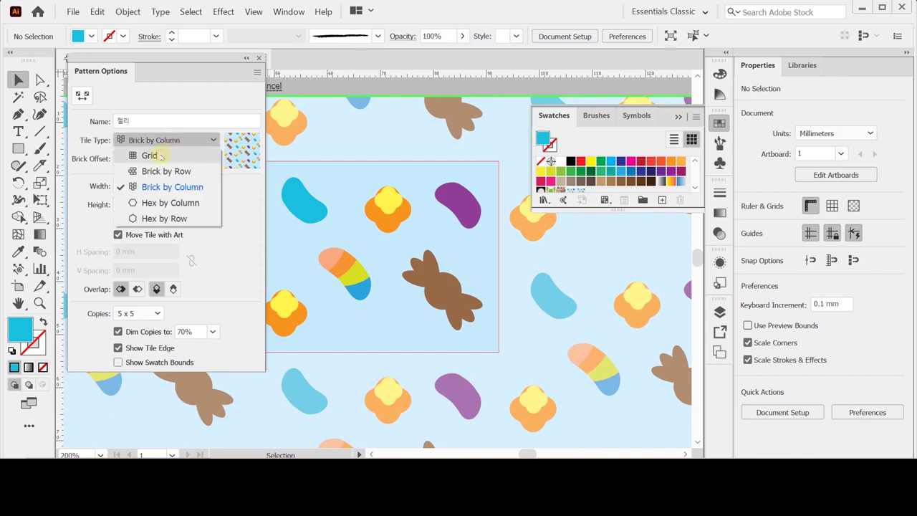
{"action": "left_click", "coordinate": [161, 156]}
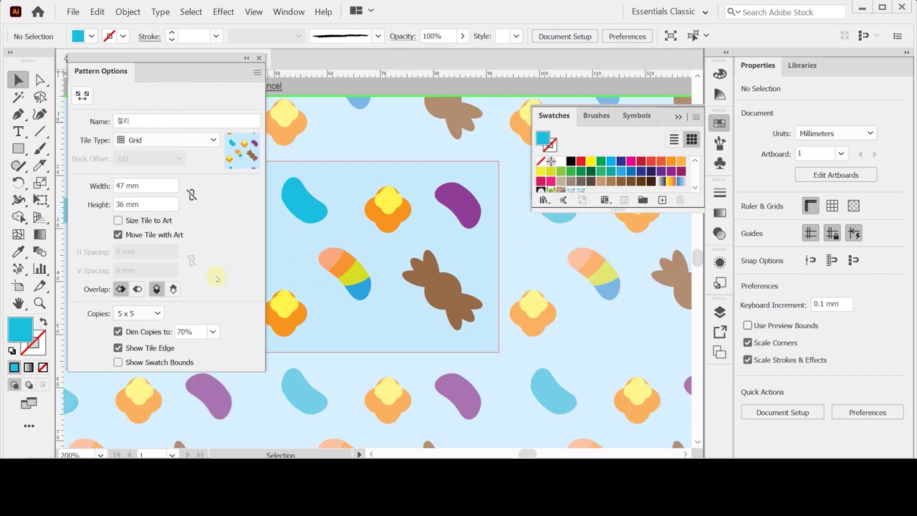
Step: Leave pattern editing and check the saved 젤리 pattern among the swatches
{"action": "left_click_drag", "start_coordinate": [136, 60], "coordinate": [163, 120]}
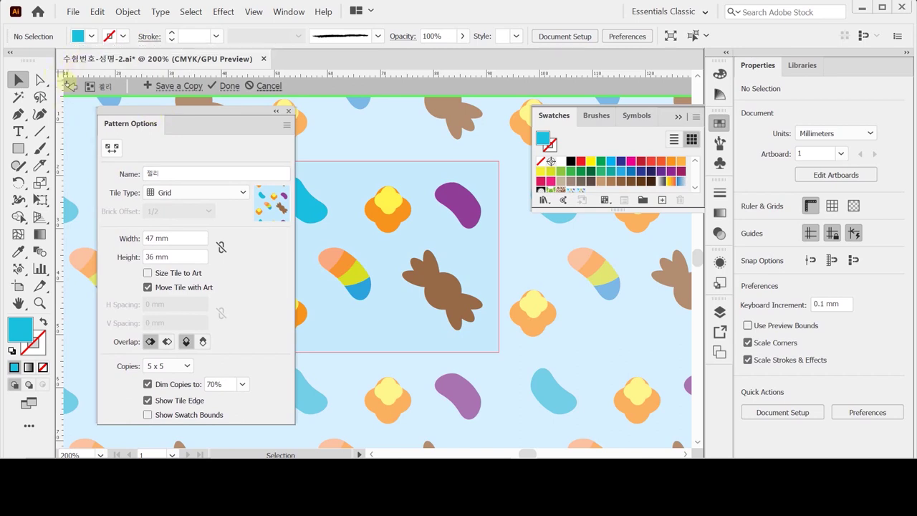
{"action": "left_click", "coordinate": [72, 86]}
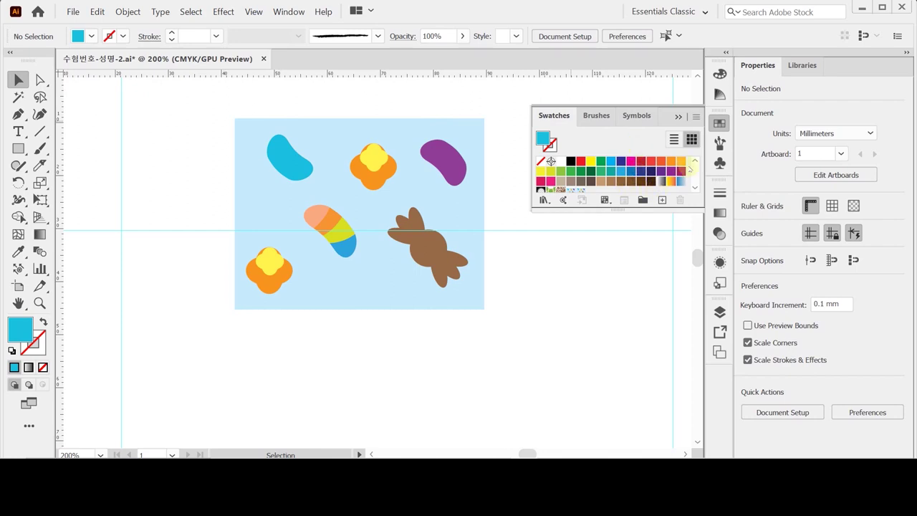
{"action": "scroll", "coordinate": [690, 170], "scroll_direction": "down", "scroll_amount": 2}
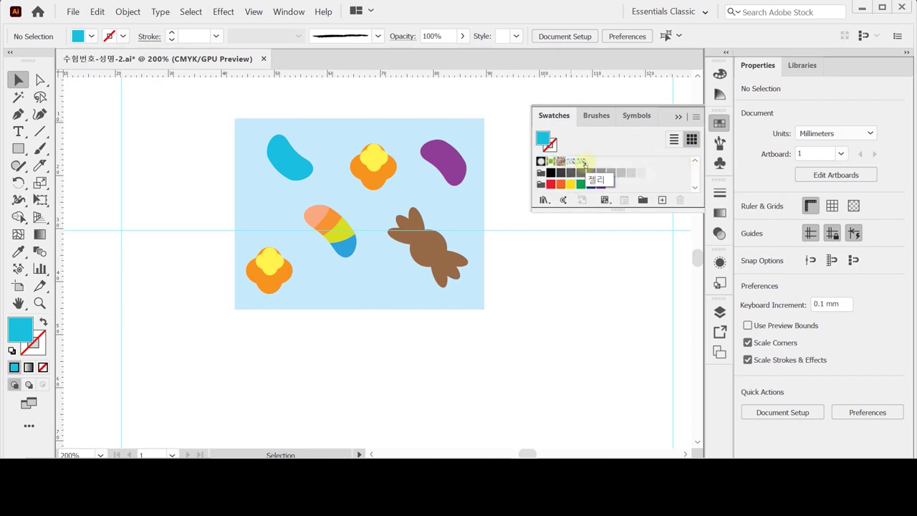
{"action": "left_click", "coordinate": [719, 123]}
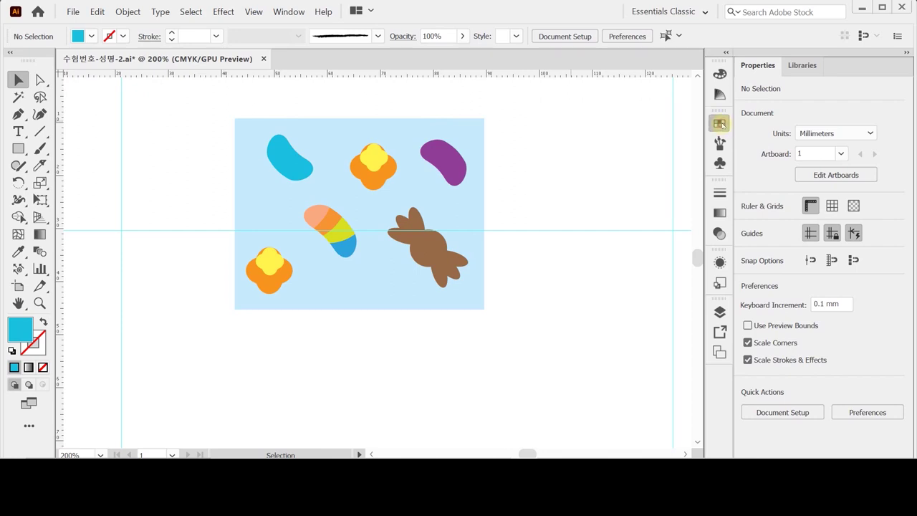
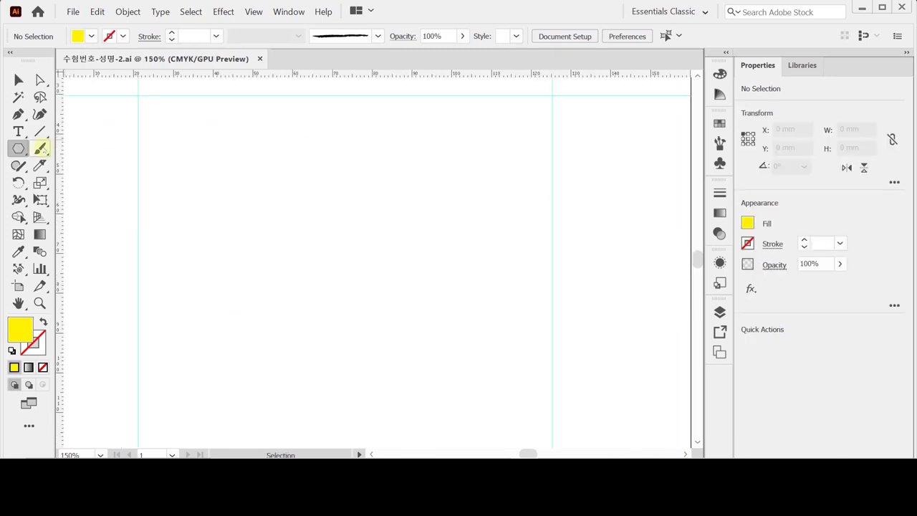
Step: Draw a yellow polygon with seven sides and a 25 mm radius, and move it to the lower middle of the artboard
{"action": "left_click", "coordinate": [192, 153]}
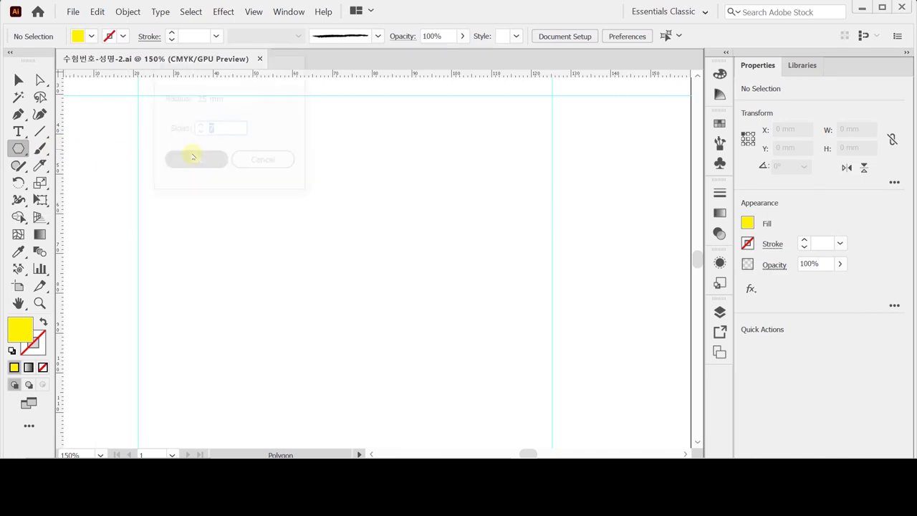
{"action": "left_click", "coordinate": [239, 97]}
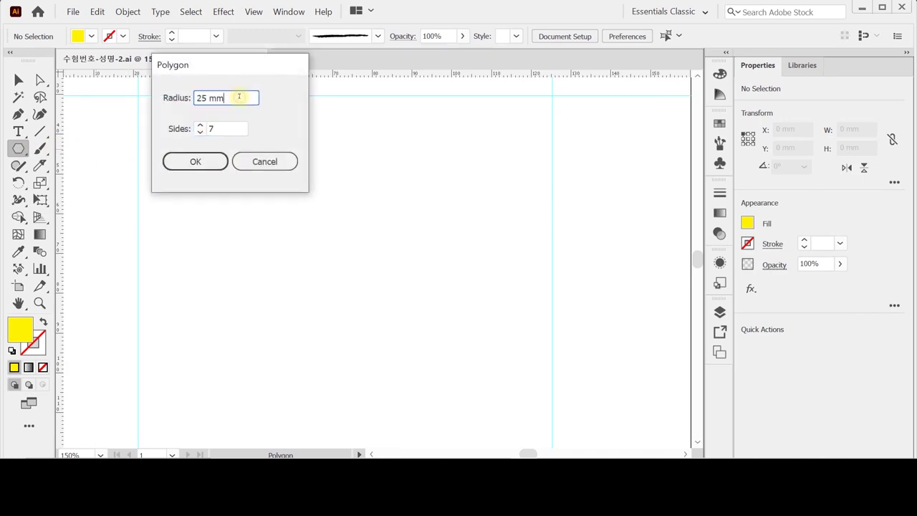
{"action": "left_click", "coordinate": [206, 163]}
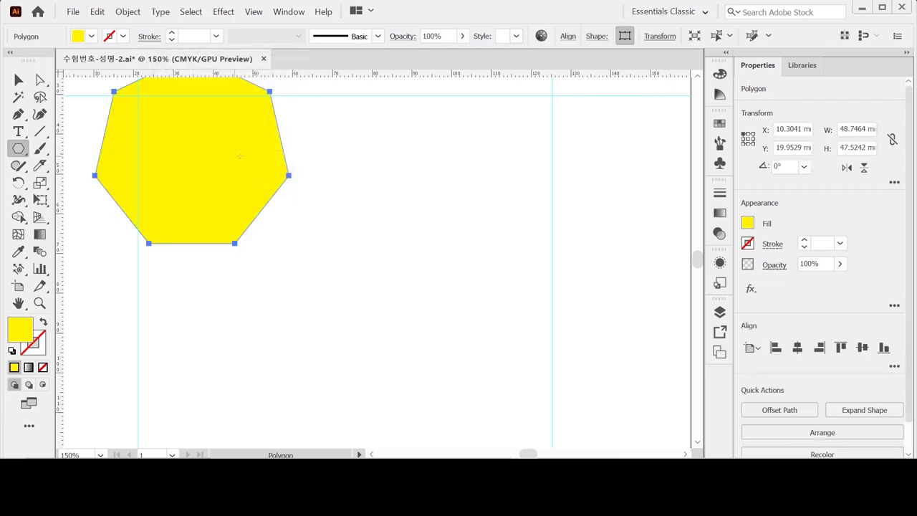
{"action": "left_click_drag", "start_coordinate": [225, 154], "coordinate": [461, 293]}
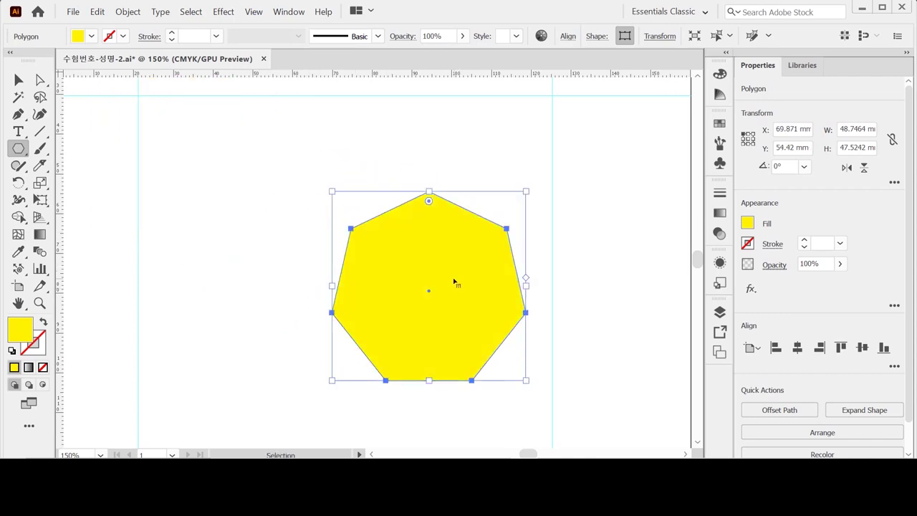
{"action": "key", "text": "ctrl+minus"}
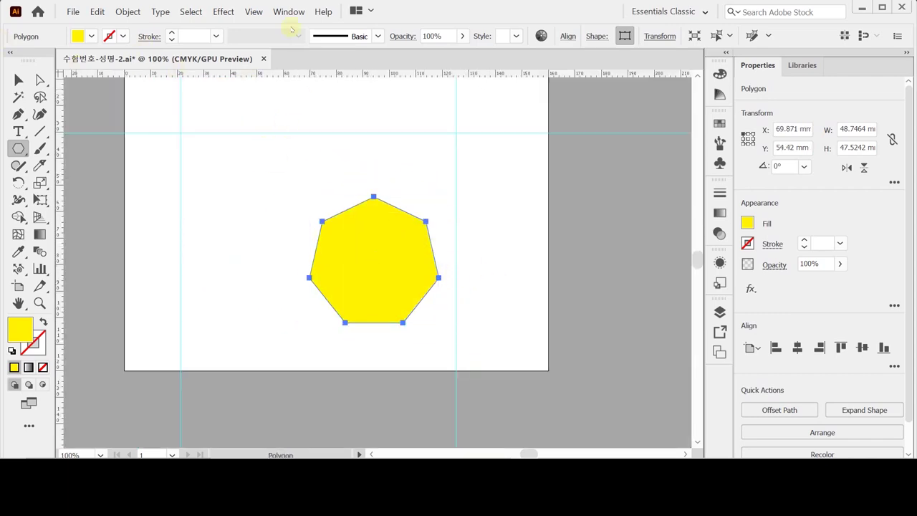
{"action": "key", "text": "ctrl"}
{"action": "key", "text": "ctrl"}
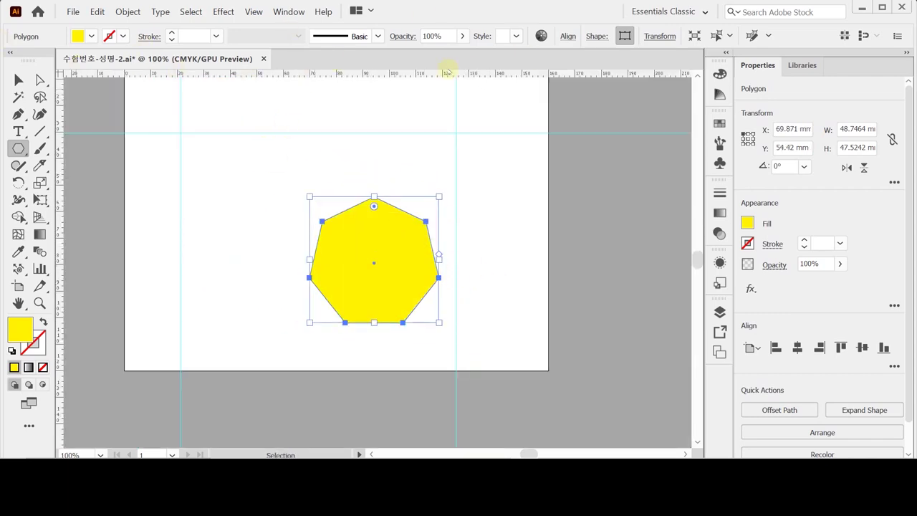
{"action": "left_click", "coordinate": [748, 242]}
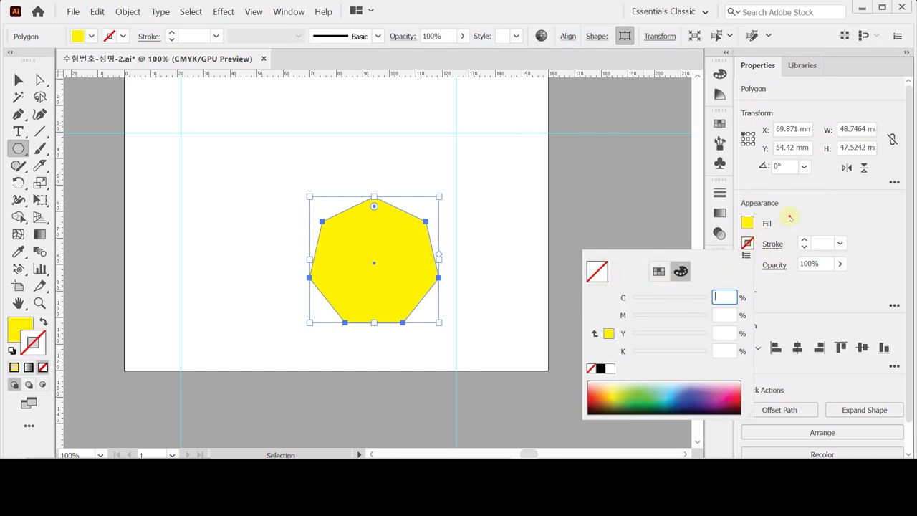
{"action": "left_click", "coordinate": [789, 217]}
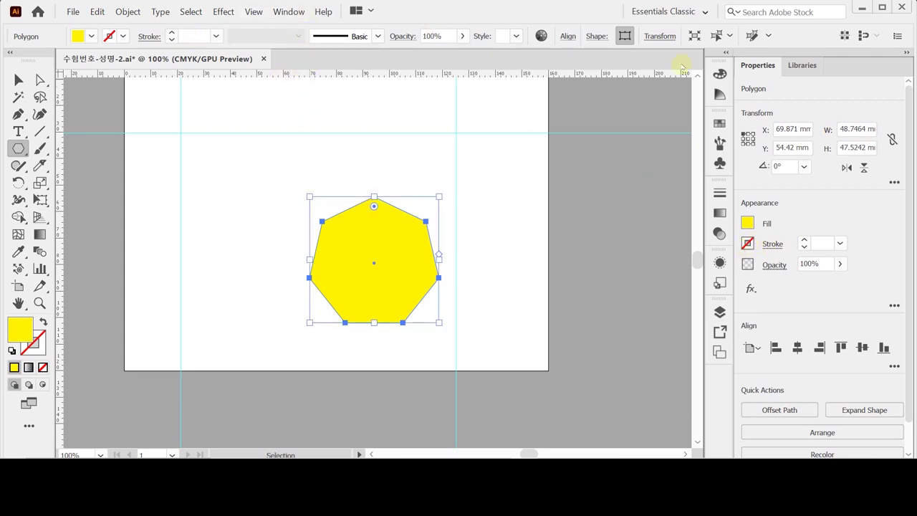
Step: Open the 3D Extrude & Bevel effect for the yellow polygon and keep its settings window clear of the artwork
{"action": "left_click", "coordinate": [751, 289]}
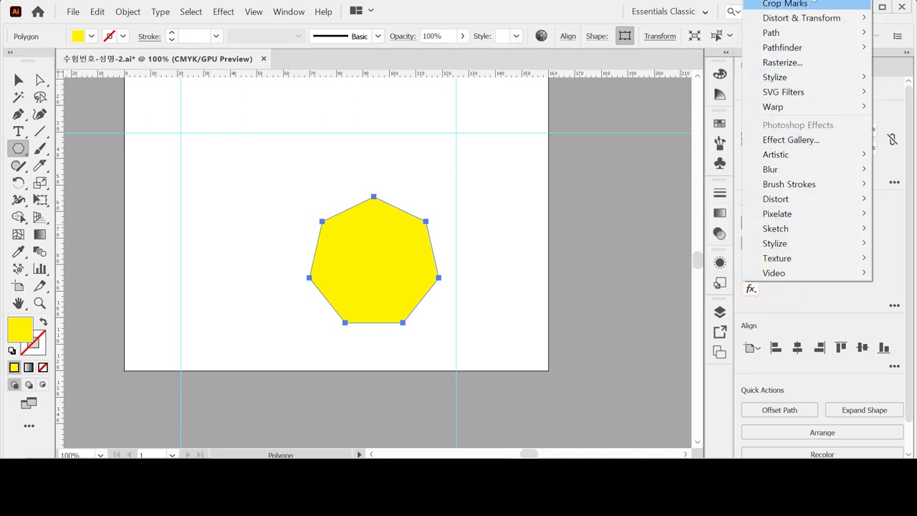
{"action": "mouse_move", "coordinate": [795, 1]}
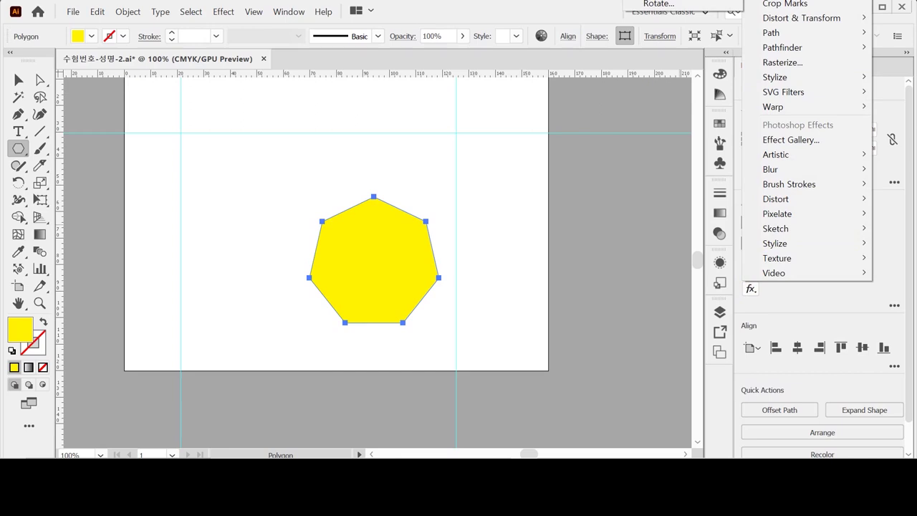
{"action": "left_click", "coordinate": [618, 194]}
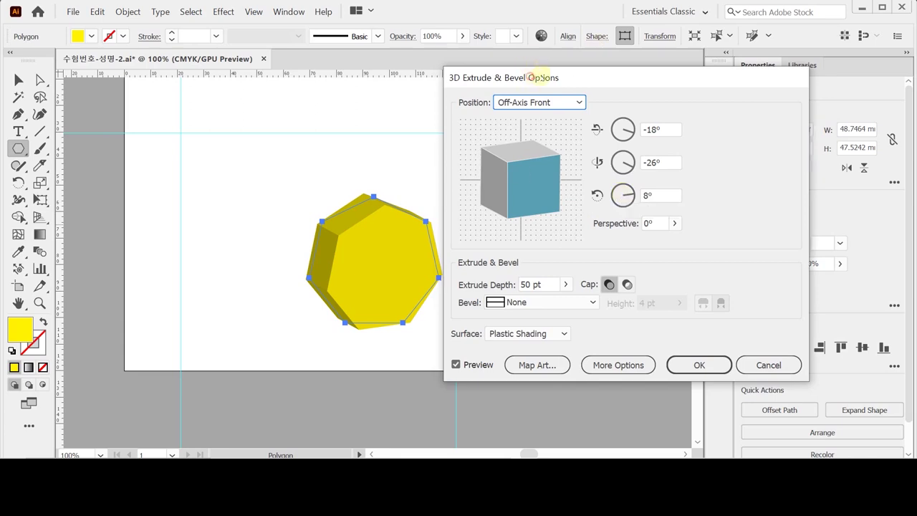
{"action": "left_click_drag", "start_coordinate": [529, 78], "coordinate": [545, 98]}
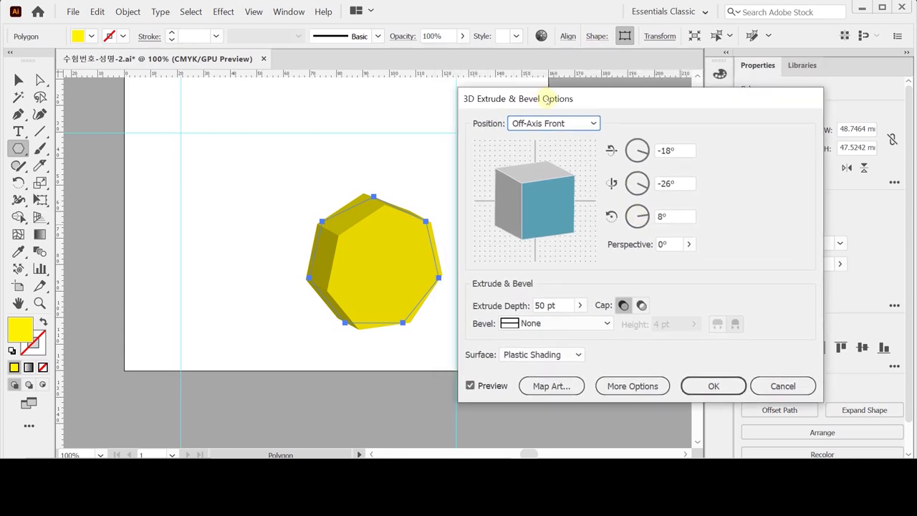
{"action": "left_click_drag", "start_coordinate": [581, 100], "coordinate": [598, 94]}
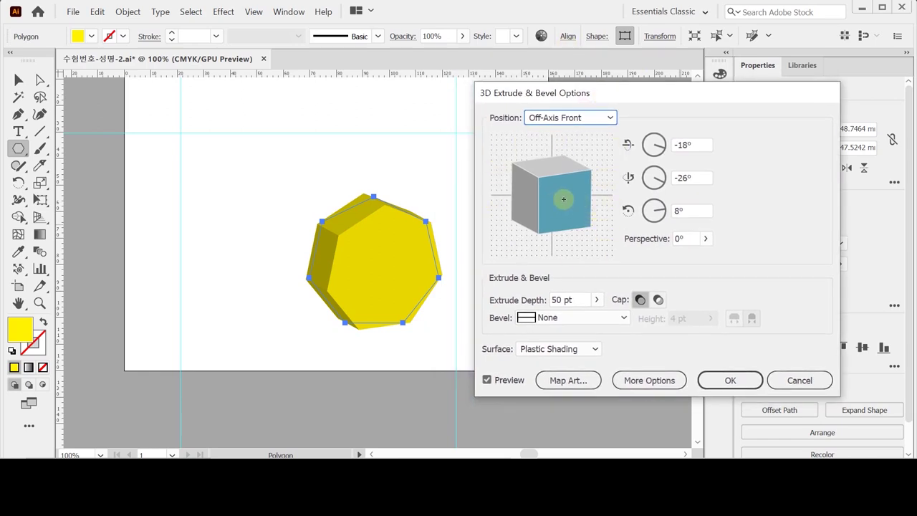
Step: Try rotating the extruded polygon freely to about -32°, -32° and 17°
{"action": "mouse_move", "coordinate": [570, 180]}
{"action": "left_mouse_down"}
{"action": "mouse_move", "coordinate": [581, 213]}
{"action": "mouse_move", "coordinate": [579, 191]}
{"action": "mouse_move", "coordinate": [578, 206]}
{"action": "mouse_move", "coordinate": [554, 198]}
{"action": "mouse_move", "coordinate": [583, 204]}
{"action": "left_mouse_up"}
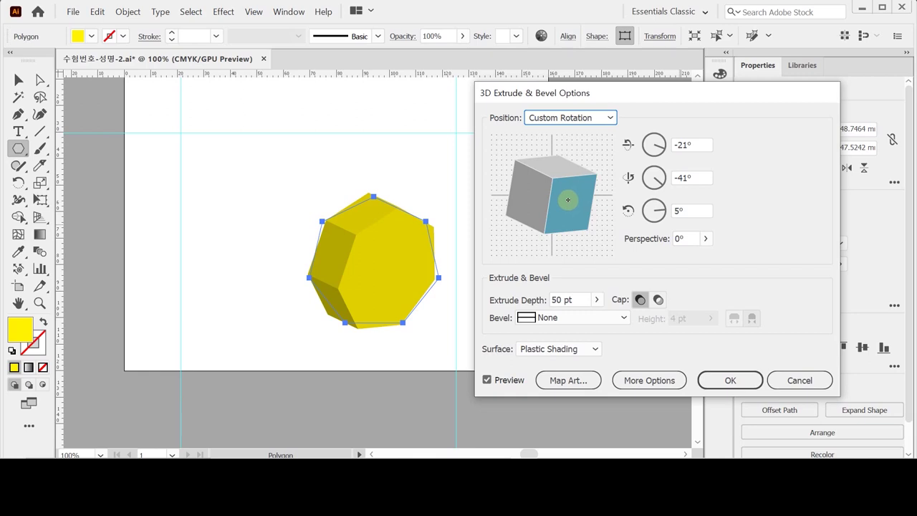
{"action": "left_click_drag", "start_coordinate": [567, 199], "coordinate": [565, 213]}
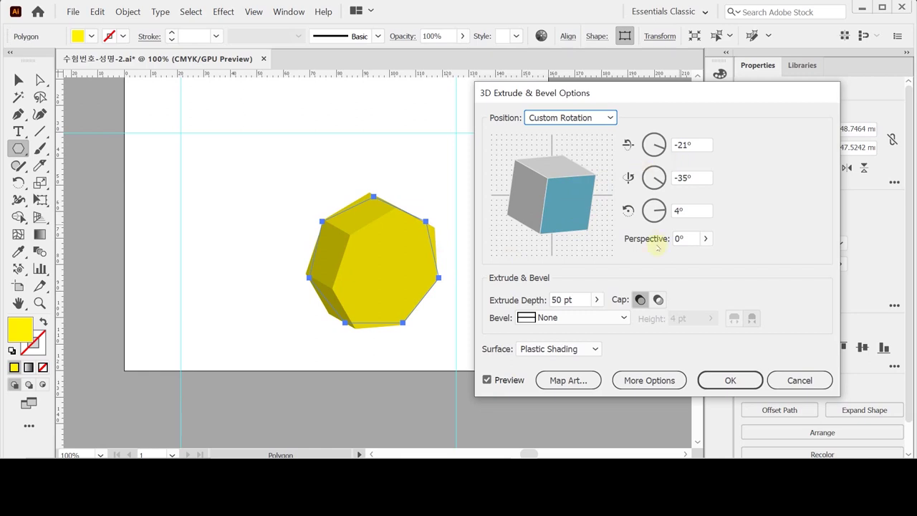
{"action": "left_click_drag", "start_coordinate": [586, 186], "coordinate": [622, 221]}
Step: Try a perspective of 59° and an extrude depth of 223 pt on the polygon
{"action": "left_click", "coordinate": [706, 238]}
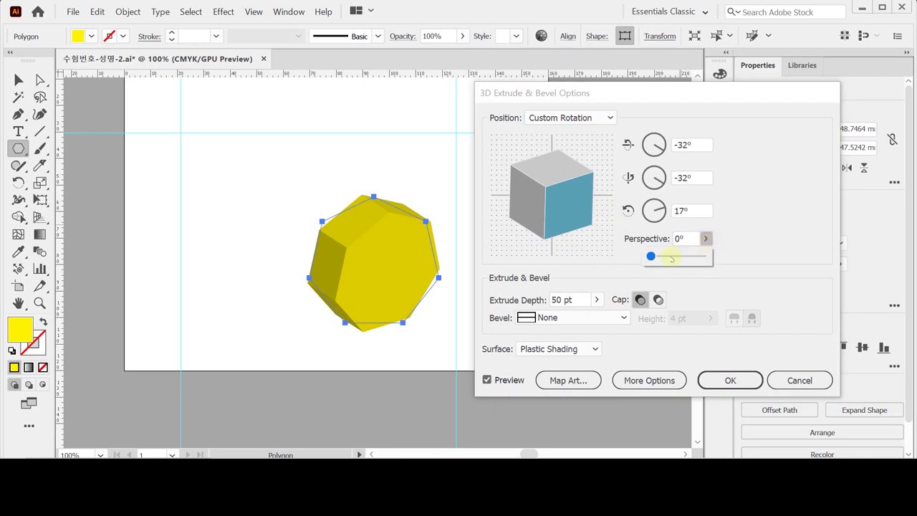
{"action": "left_click_drag", "start_coordinate": [649, 257], "coordinate": [670, 256]}
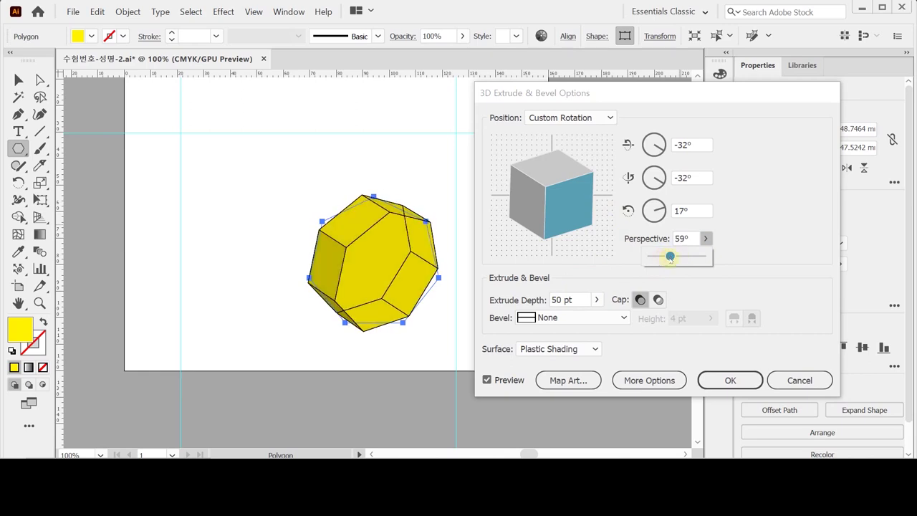
{"action": "left_click", "coordinate": [584, 298]}
{"action": "left_click", "coordinate": [597, 300]}
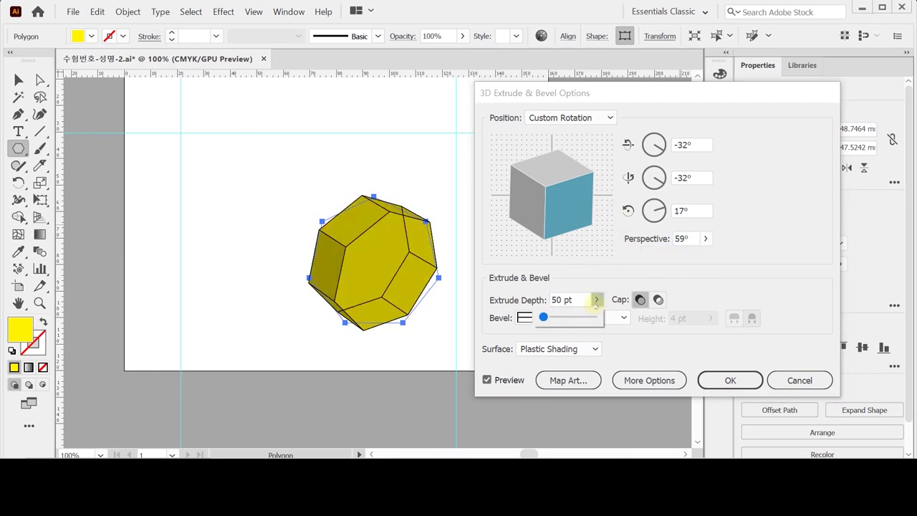
{"action": "left_click_drag", "start_coordinate": [548, 319], "coordinate": [547, 317]}
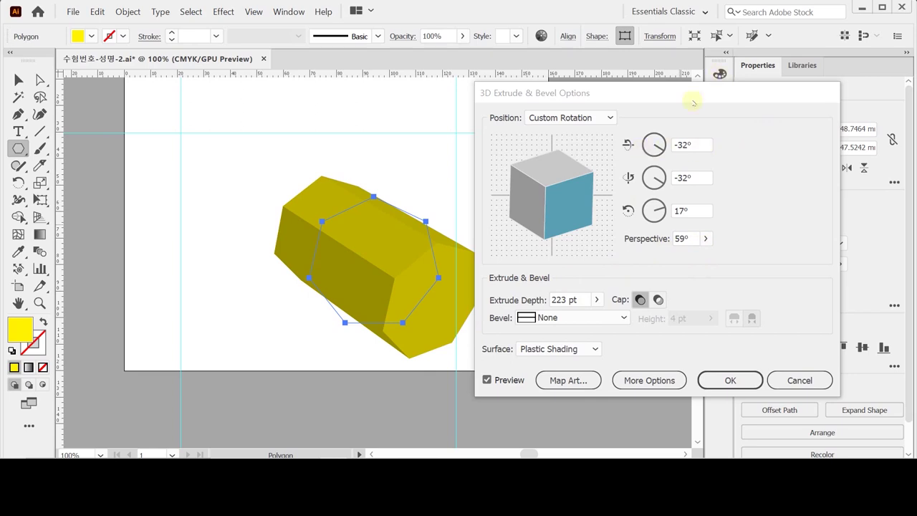
Step: Set the extruded polygon's rotation to -160° around X, 40° around Y and -165° around Z
{"action": "left_click", "coordinate": [642, 147]}
{"action": "type", "text": "-"}
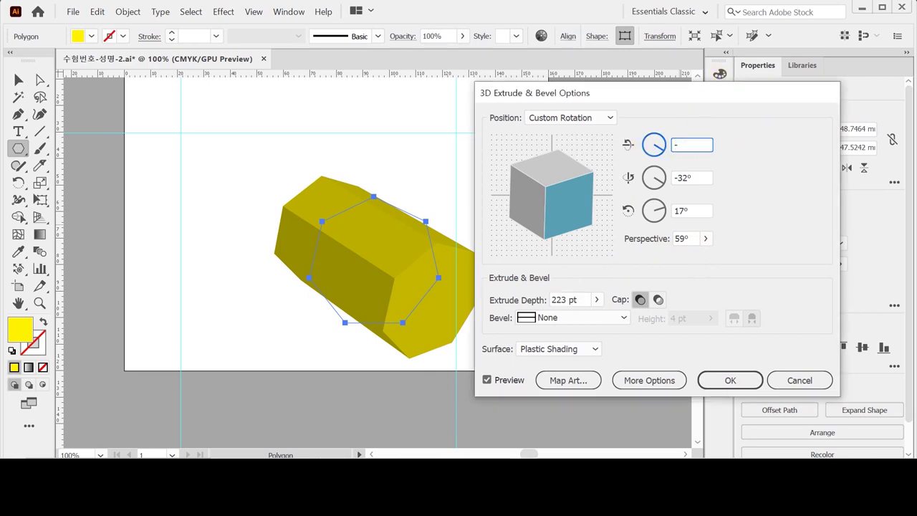
{"action": "type", "text": "160"}
{"action": "key", "text": "Tab"}
{"action": "type", "text": "40"}
{"action": "key", "text": "Tab"}
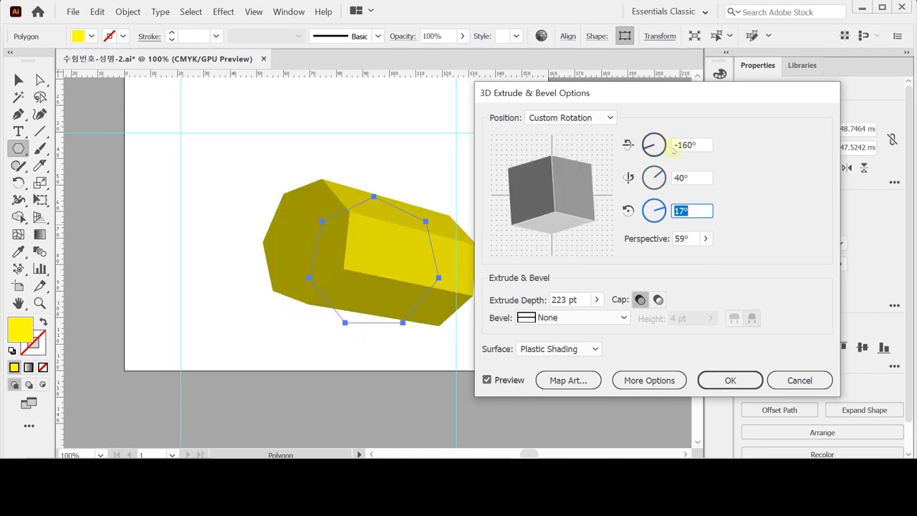
{"action": "type", "text": "-165"}
{"action": "key", "text": "Tab"}
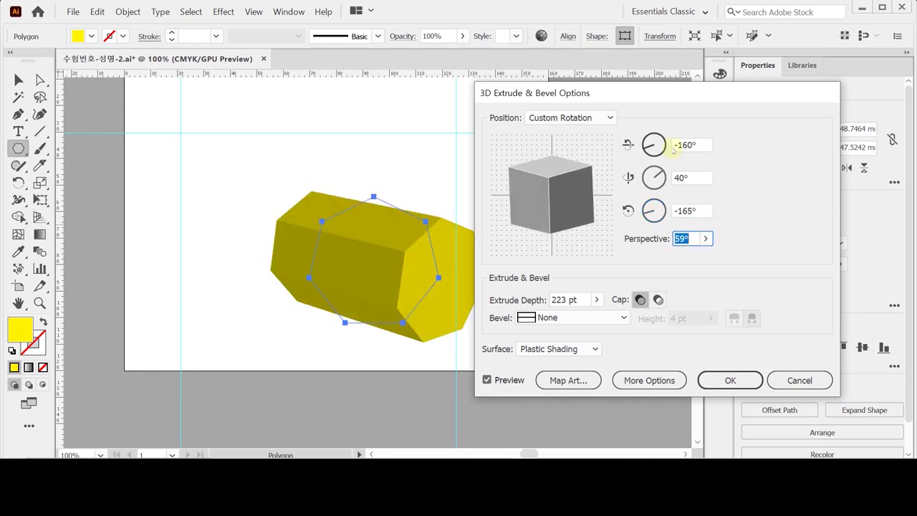
Step: Set the perspective to 55° and the extrude depth to 230 pt, and apply the 3D effect to the polygon
{"action": "type", "text": "55"}
{"action": "key", "text": "Tab"}
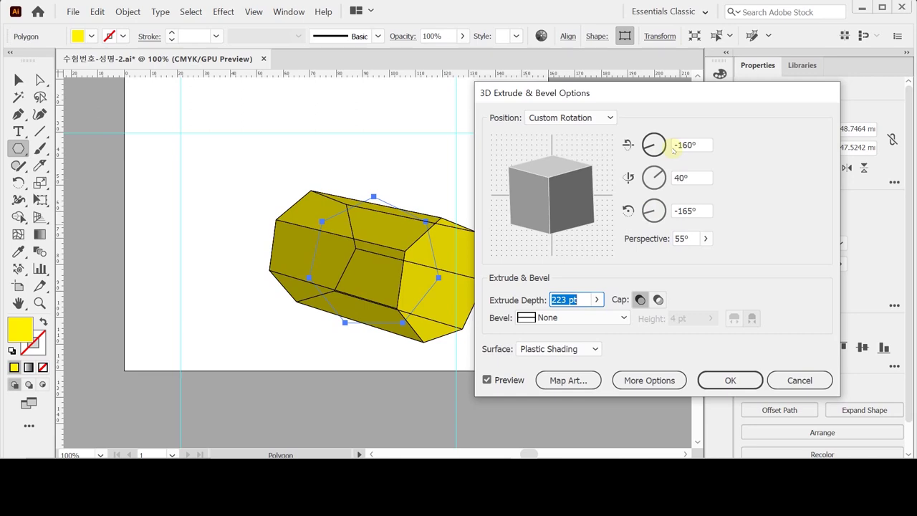
{"action": "type", "text": "230"}
{"action": "key", "text": "Tab"}
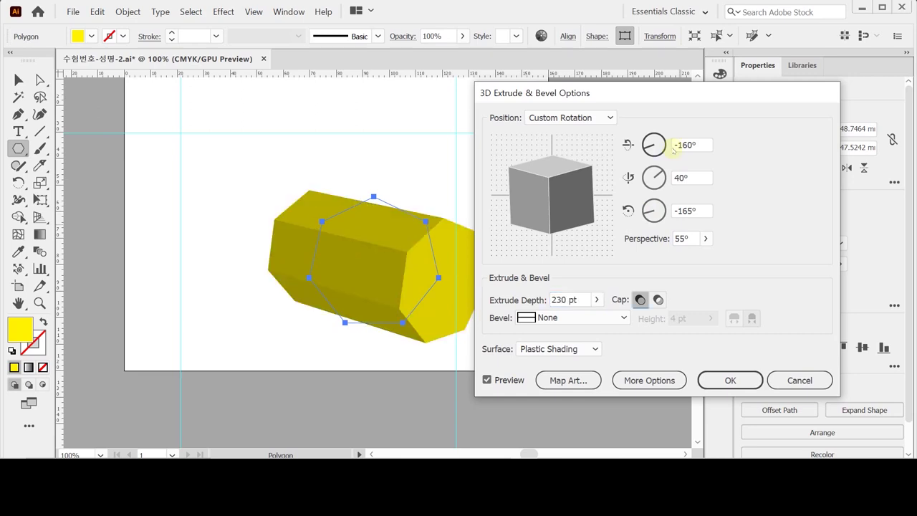
{"action": "left_click", "coordinate": [730, 381]}
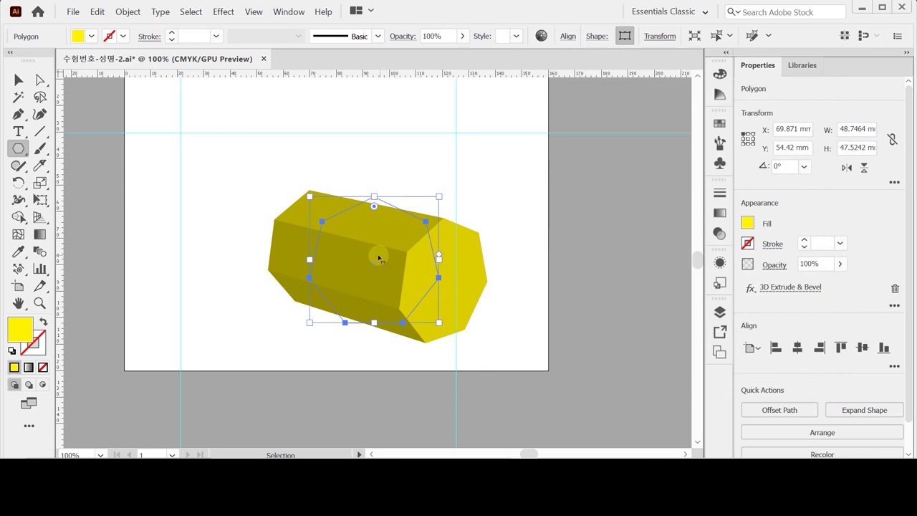
Step: Move the extruded polygon up and left to about X 42 mm, Y 37 mm and save the file
{"action": "left_click_drag", "start_coordinate": [374, 252], "coordinate": [322, 228]}
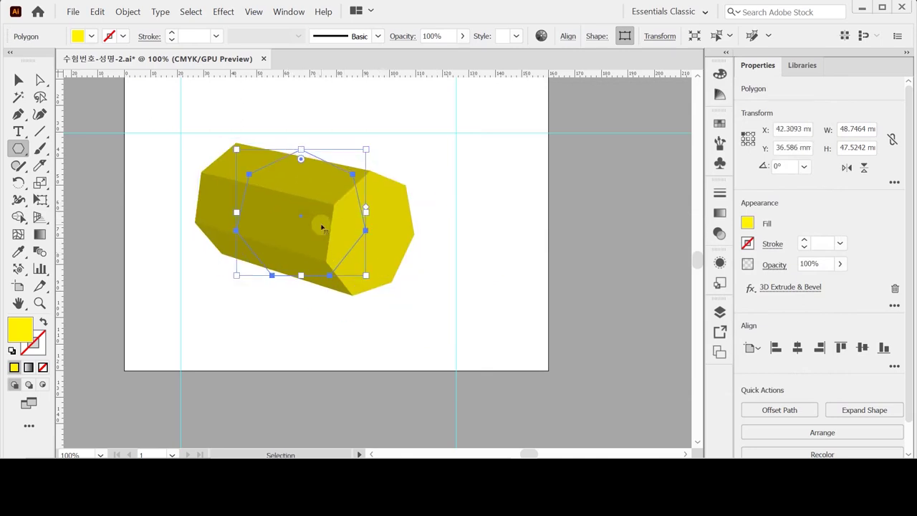
{"action": "key", "text": "ctrl+s"}
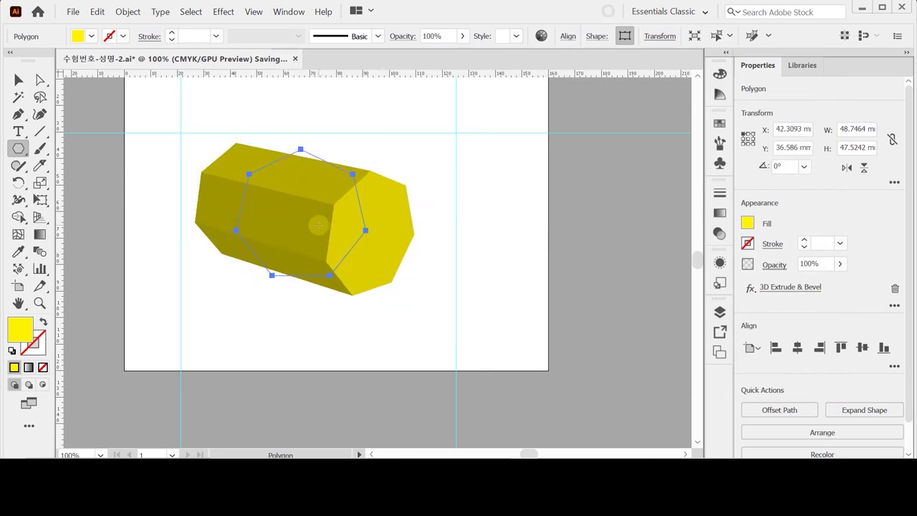
Step: Check the extruded polygon in outline view, and expand its appearance into a group of separate faces
{"action": "key", "text": "ctrl+y"}
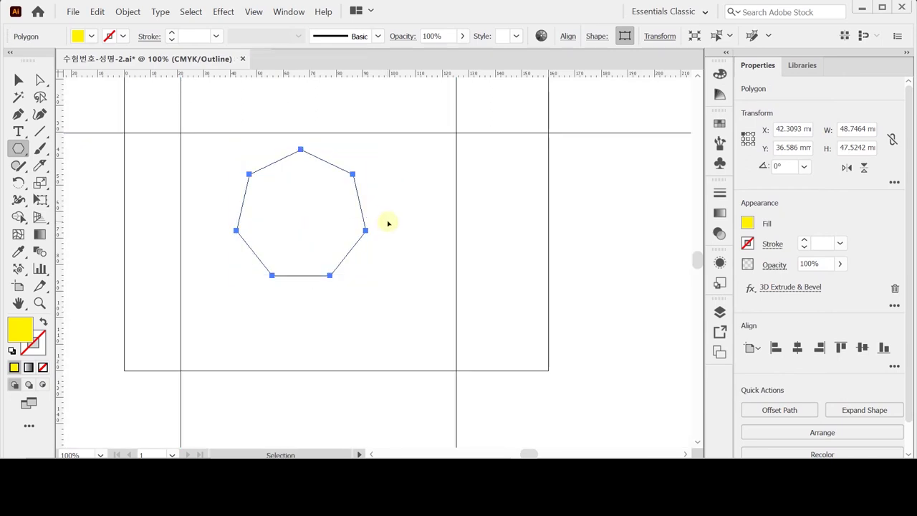
{"action": "key", "text": "ctrl+y"}
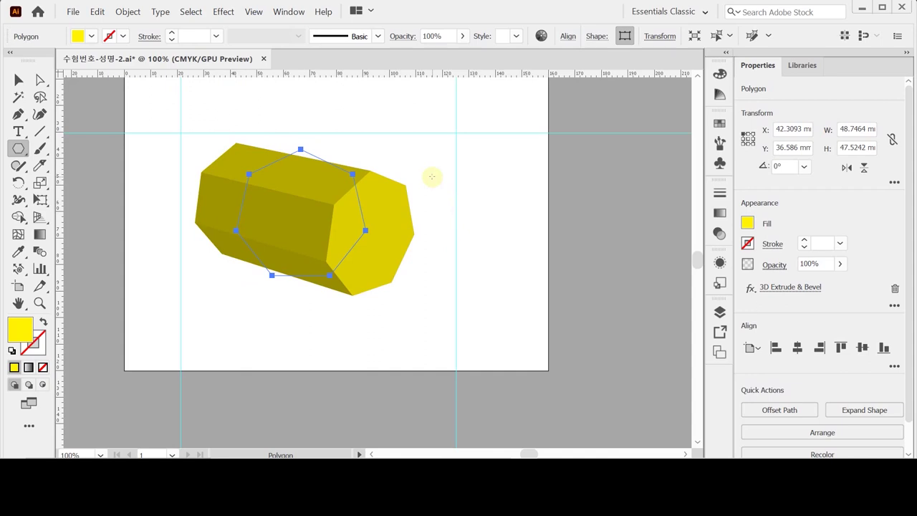
{"action": "left_click", "coordinate": [127, 12]}
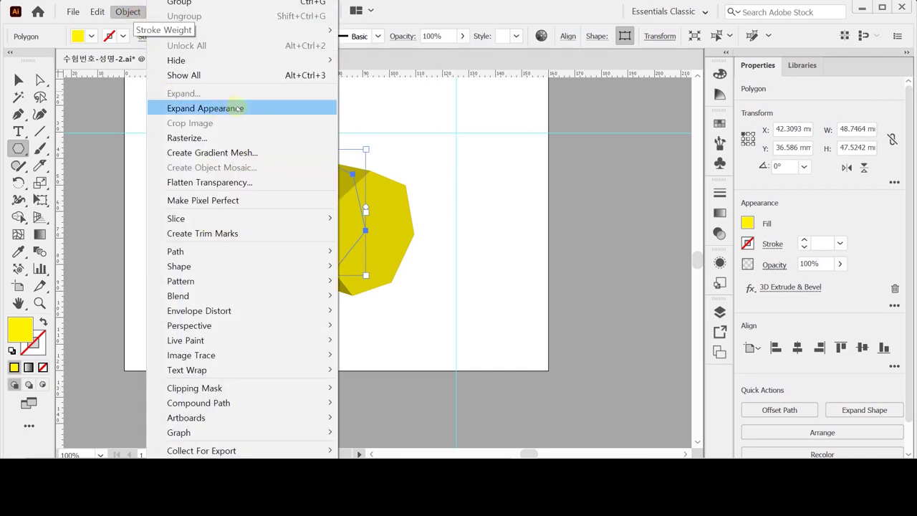
{"action": "left_click", "coordinate": [236, 108]}
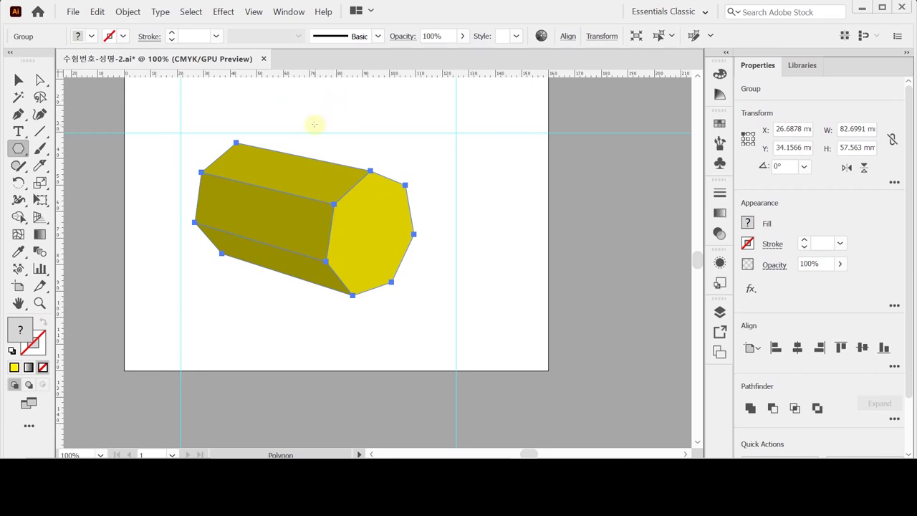
{"action": "left_click", "coordinate": [18, 80]}
{"action": "left_click", "coordinate": [473, 204]}
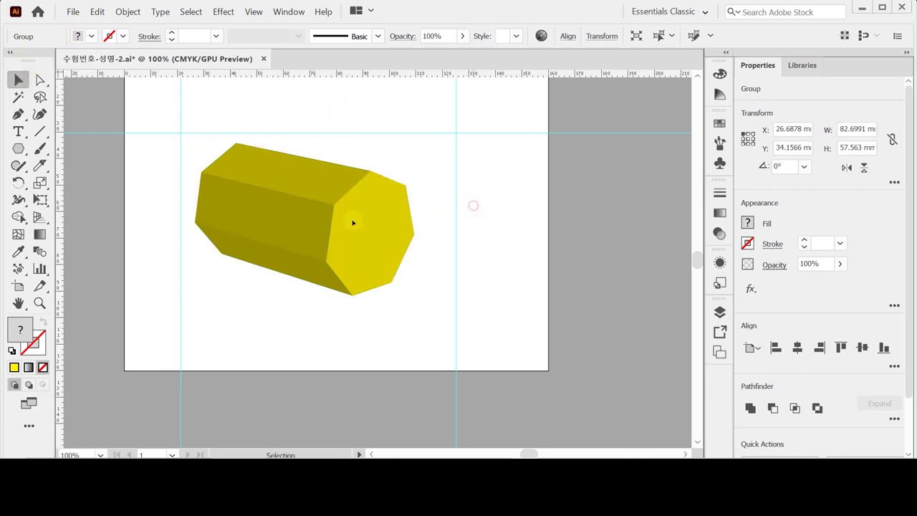
{"action": "left_click", "coordinate": [353, 223]}
{"action": "left_click", "coordinate": [439, 214]}
{"action": "left_click", "coordinate": [375, 223]}
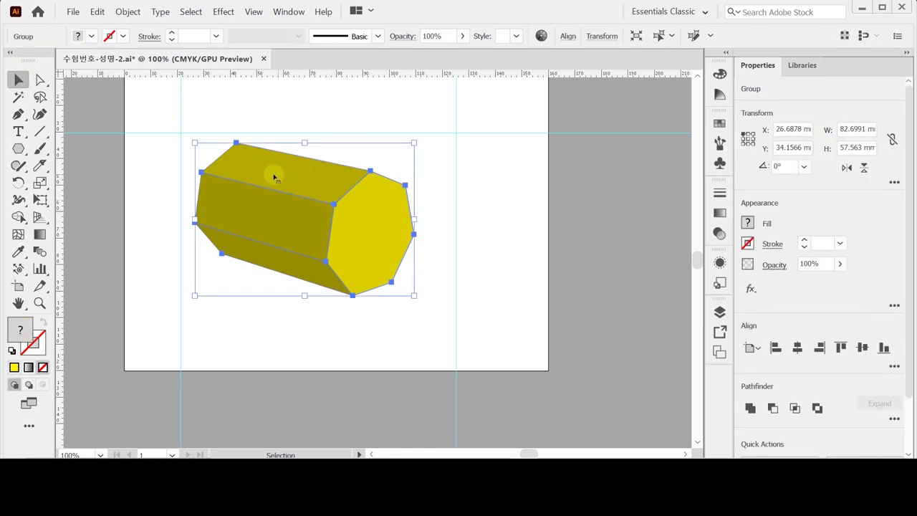
Step: Isolate the expanded box down to its nested face groups and select the upper side face
{"action": "double_click", "coordinate": [298, 177]}
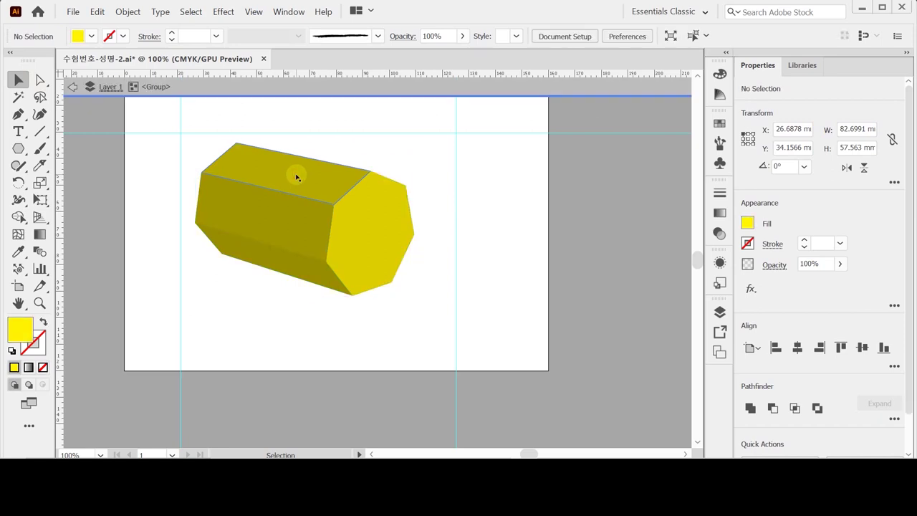
{"action": "left_click", "coordinate": [296, 178]}
{"action": "double_click", "coordinate": [296, 177]}
{"action": "left_click", "coordinate": [307, 178]}
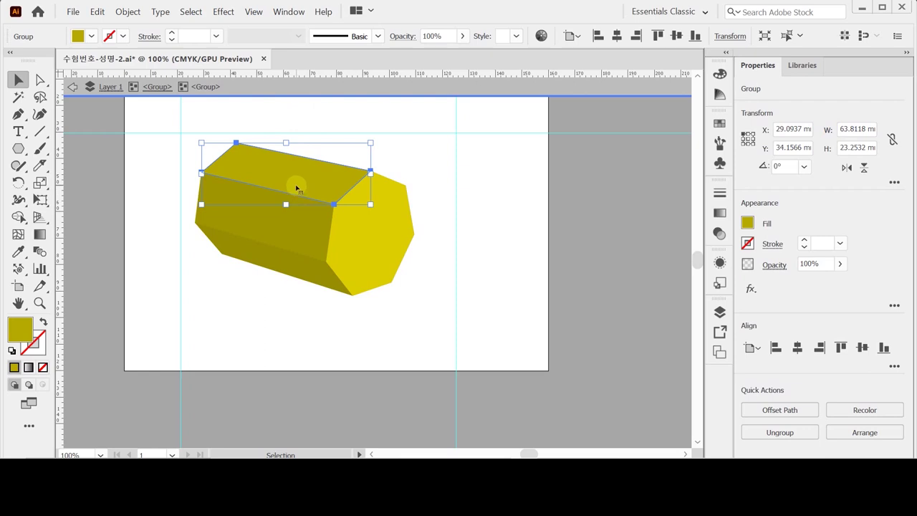
{"action": "double_click", "coordinate": [274, 119]}
{"action": "left_click", "coordinate": [425, 190]}
{"action": "left_click", "coordinate": [320, 184]}
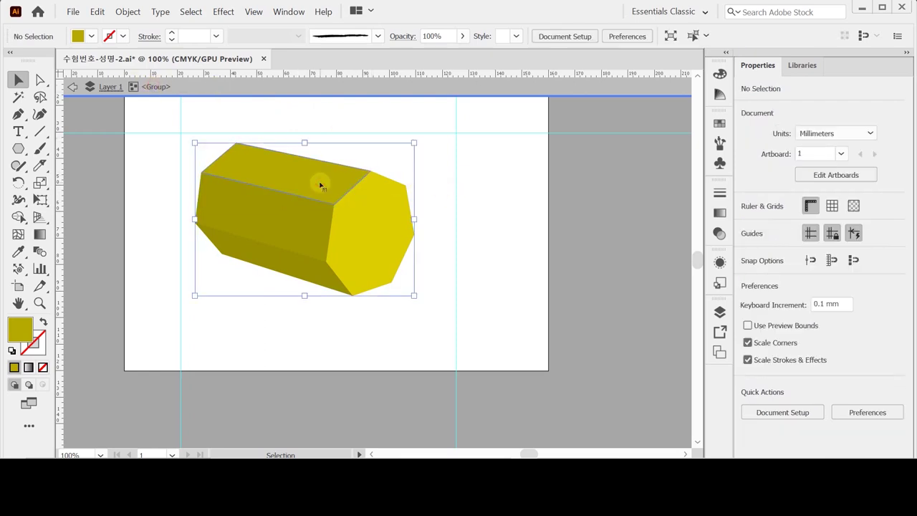
{"action": "double_click", "coordinate": [287, 160]}
{"action": "left_click", "coordinate": [292, 206]}
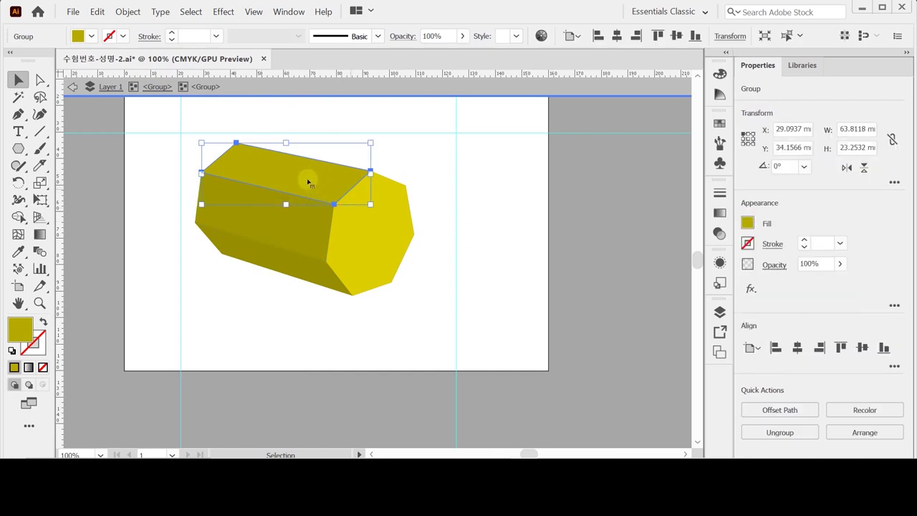
{"action": "left_click", "coordinate": [310, 240]}
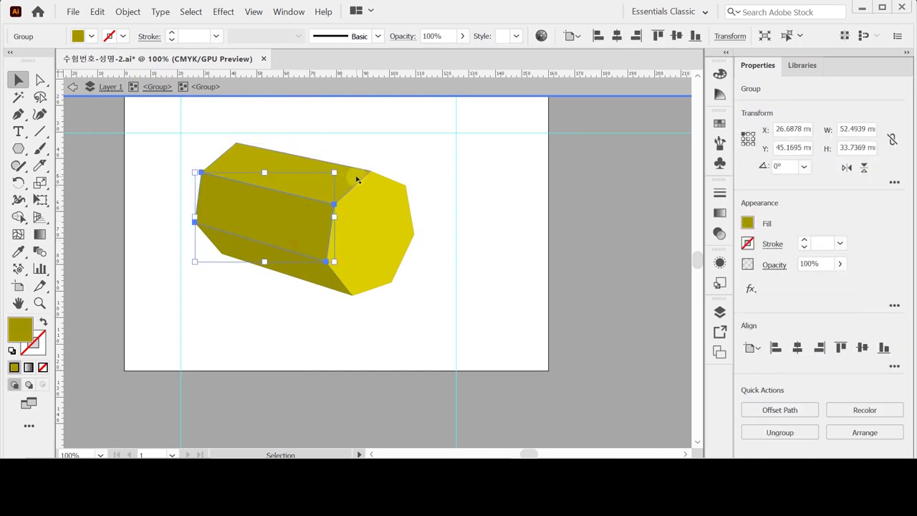
{"action": "left_click", "coordinate": [357, 181]}
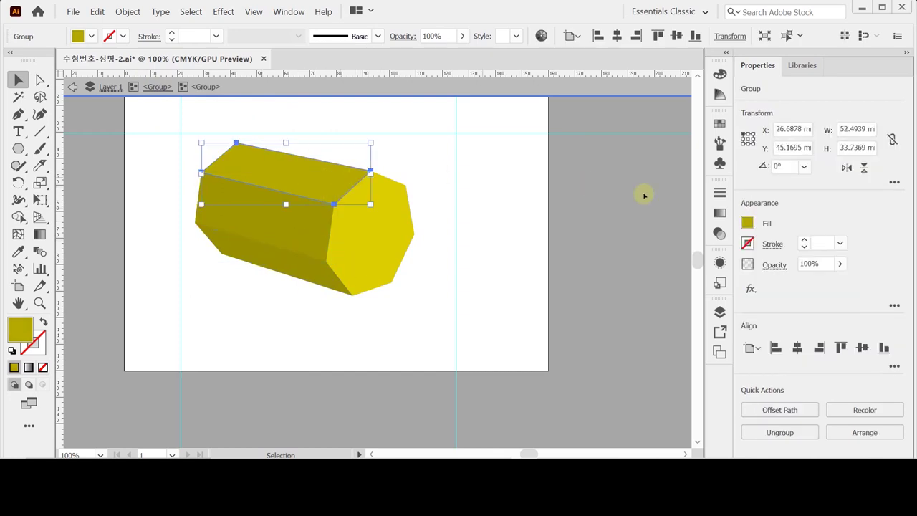
Step: Fill the box's upper side face with C 10, M 0, Y 0, K 0
{"action": "left_click", "coordinate": [748, 223]}
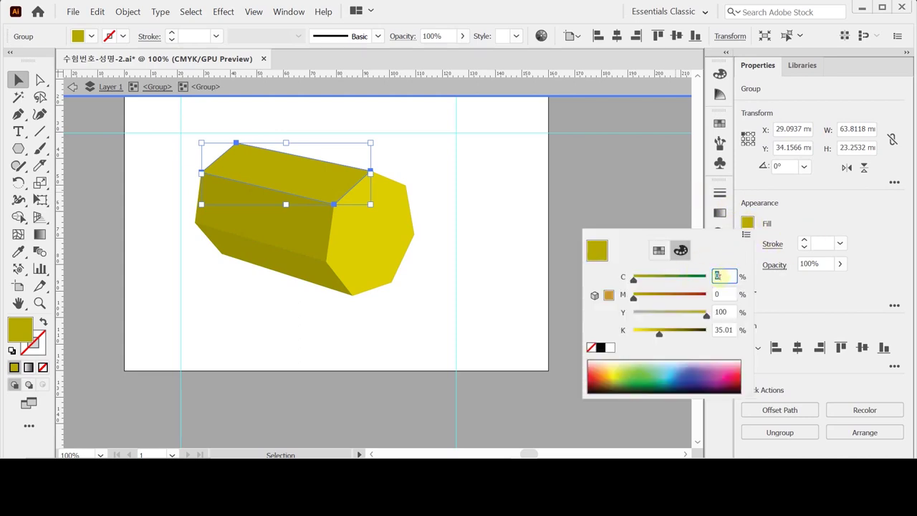
{"action": "type", "text": "10"}
{"action": "key", "text": "Tab"}
{"action": "key", "text": "Tab"}
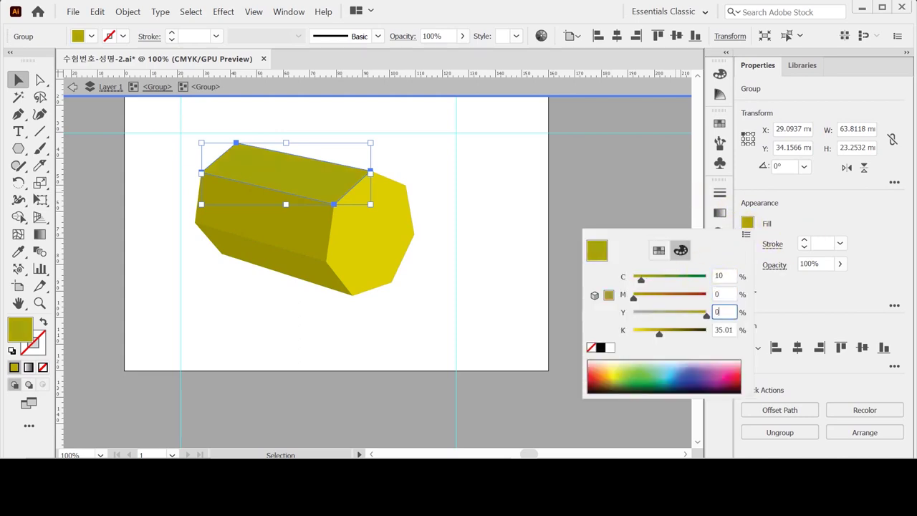
{"action": "type", "text": "0"}
{"action": "key", "text": "Tab"}
{"action": "type", "text": "0"}
{"action": "key", "text": "Tab"}
{"action": "key", "text": "Tab"}
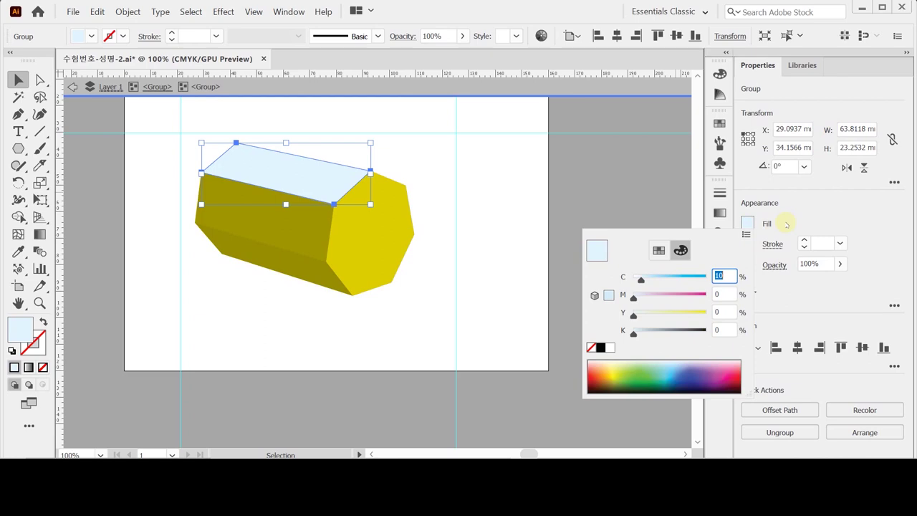
Step: Leave isolation mode and select the whole recoloured box group
{"action": "left_click", "coordinate": [379, 237]}
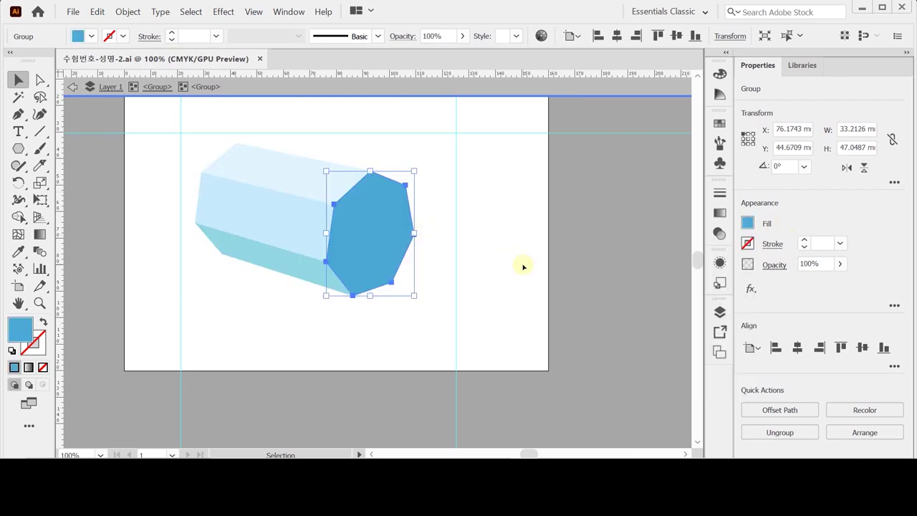
{"action": "double_click", "coordinate": [443, 227]}
{"action": "left_click", "coordinate": [485, 250]}
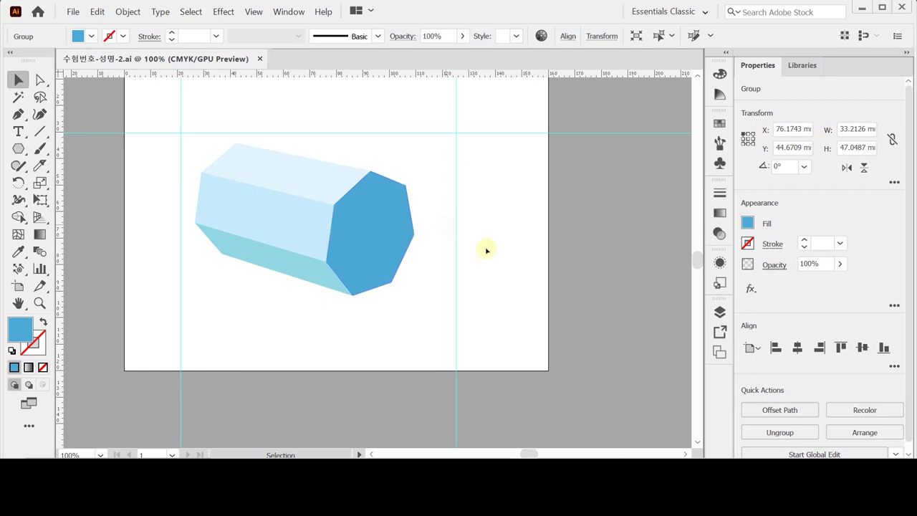
{"action": "left_click", "coordinate": [395, 232]}
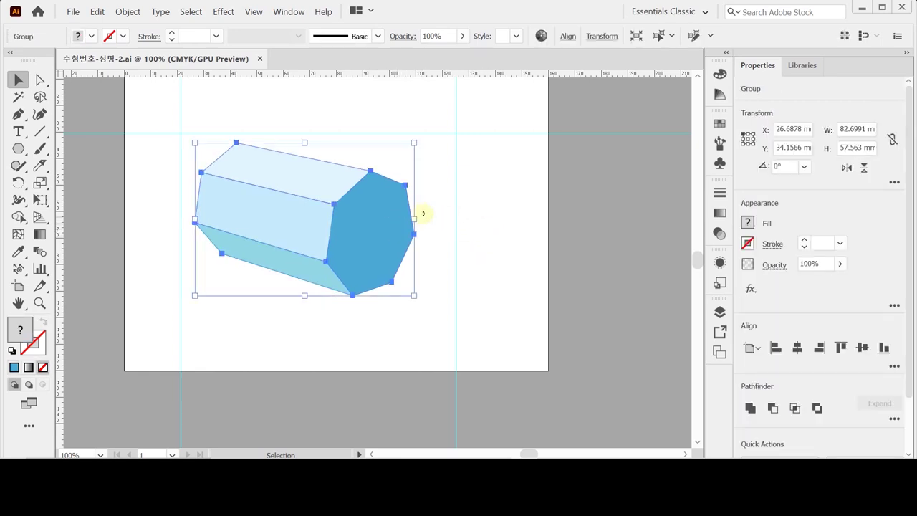
{"action": "left_click", "coordinate": [353, 229]}
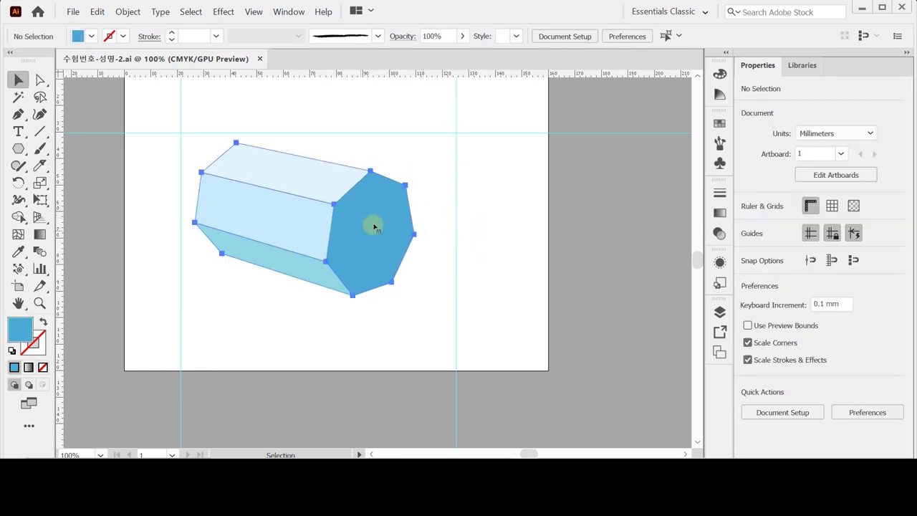
{"action": "left_click", "coordinate": [374, 225]}
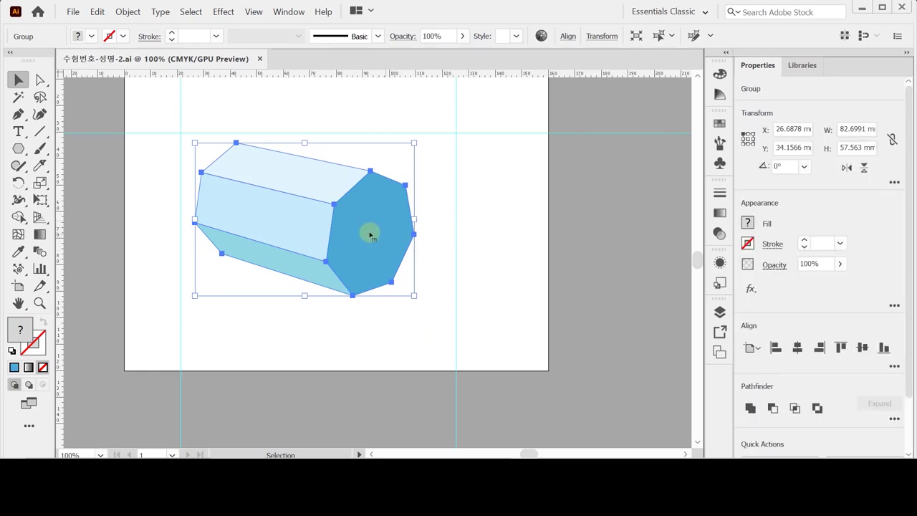
Step: Ungroup the box twice to separate its faces from one another
{"action": "right_click", "coordinate": [281, 177]}
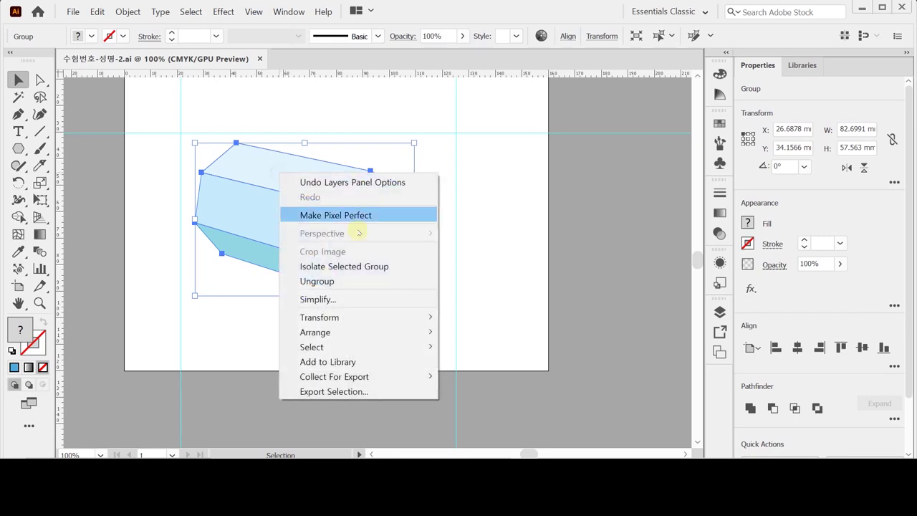
{"action": "left_click", "coordinate": [329, 282]}
{"action": "left_click", "coordinate": [501, 222]}
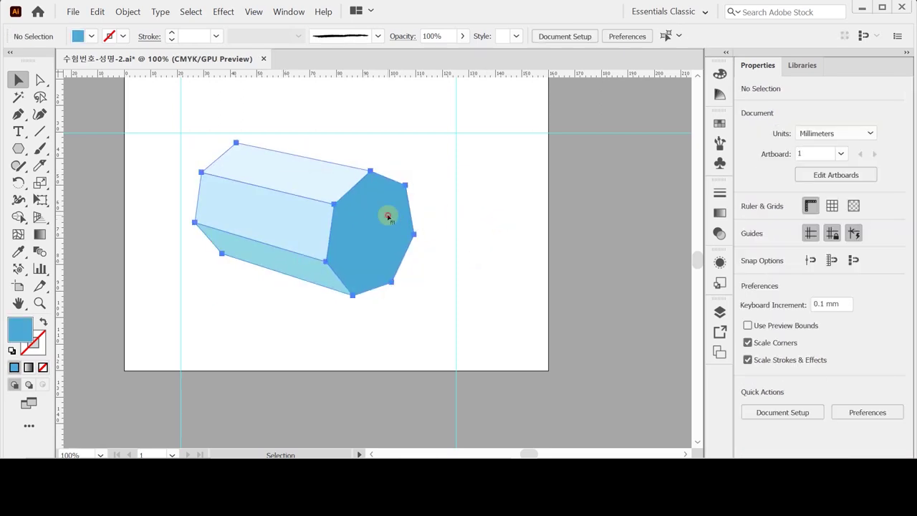
{"action": "left_click", "coordinate": [398, 211]}
{"action": "right_click", "coordinate": [394, 212]}
{"action": "left_click", "coordinate": [430, 322]}
{"action": "left_click", "coordinate": [504, 255]}
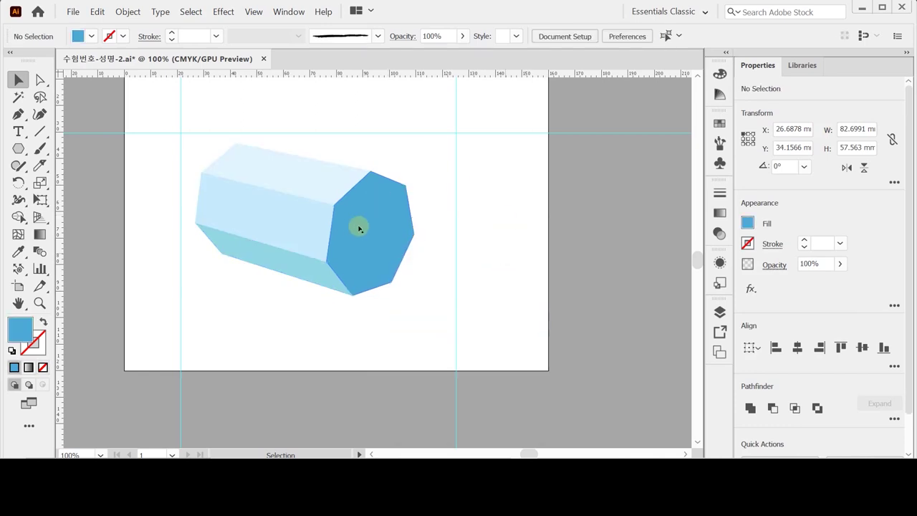
Step: Duplicate the dark blue seven-sided end face about 20 mm to the left and 5 mm up
{"action": "left_click", "coordinate": [358, 225]}
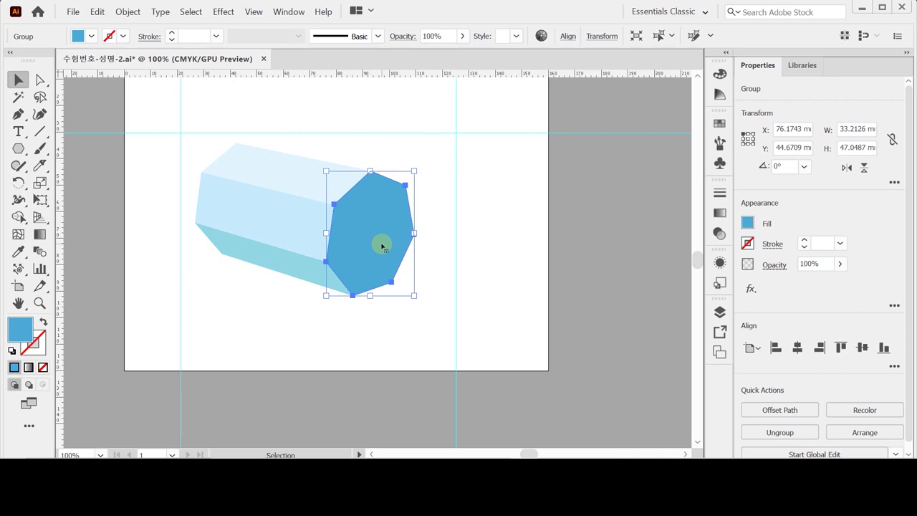
{"action": "left_click_drag", "start_coordinate": [382, 246], "coordinate": [325, 230]}
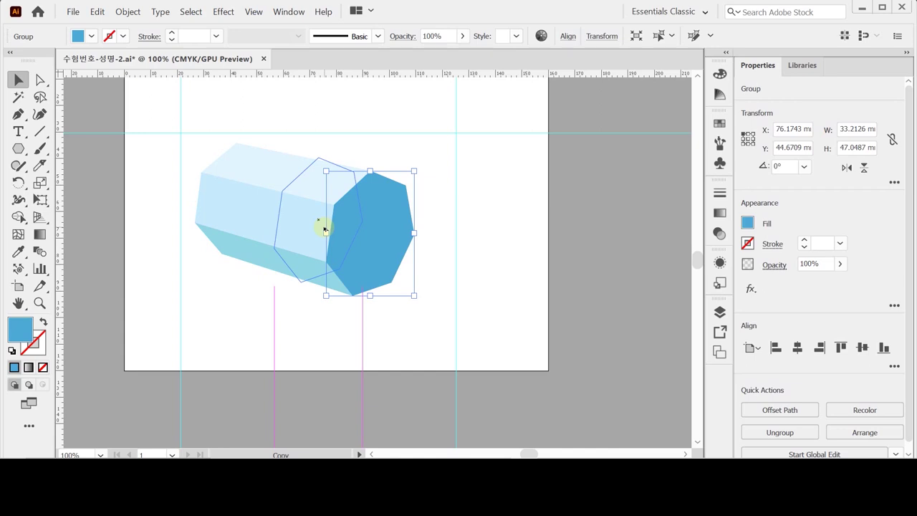
{"action": "left_click_drag", "start_coordinate": [325, 229], "coordinate": [325, 229]}
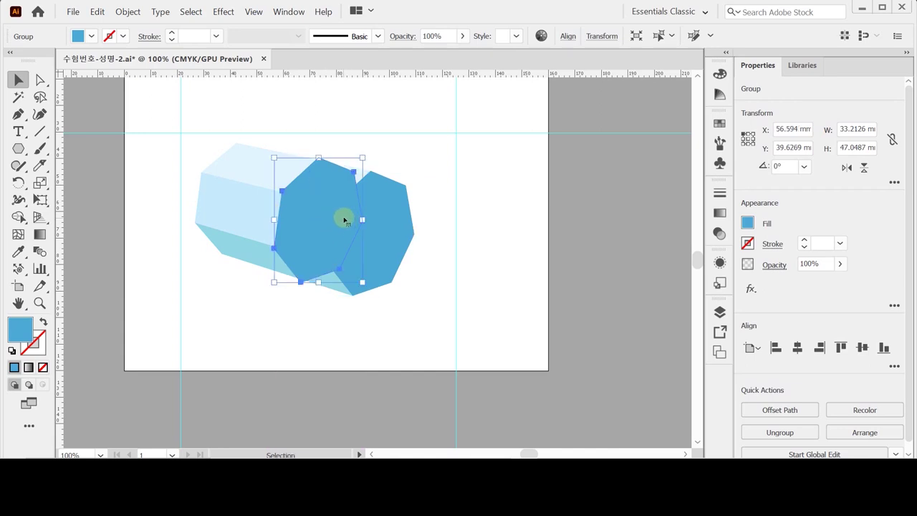
Step: Delete the three anchor points along the right side of the copied seven-sided face
{"action": "left_click", "coordinate": [40, 79]}
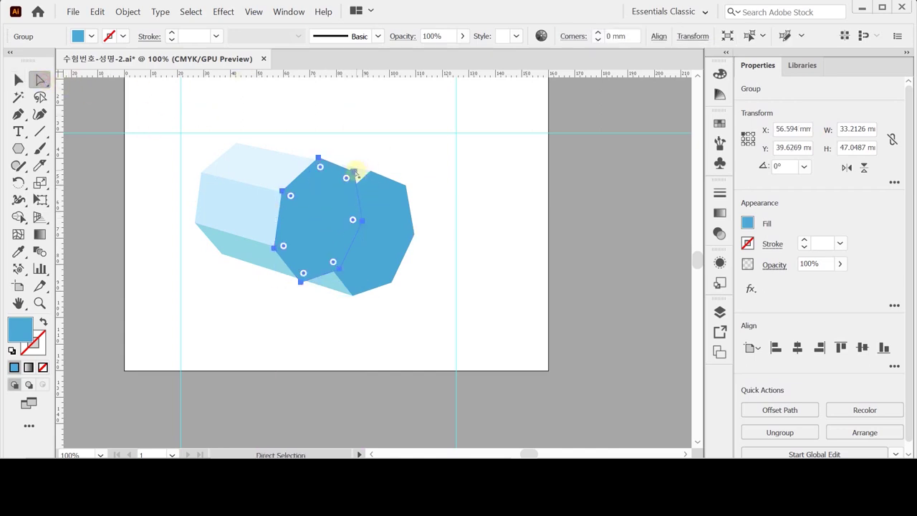
{"action": "left_click", "coordinate": [374, 236]}
{"action": "left_click", "coordinate": [362, 220]}
{"action": "left_click", "coordinate": [341, 270], "text": "shift"}
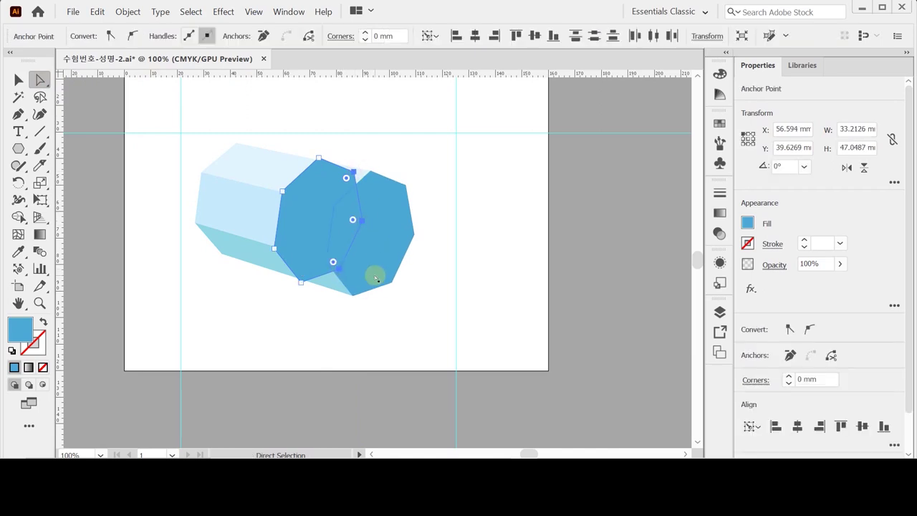
{"action": "key", "text": "Delete"}
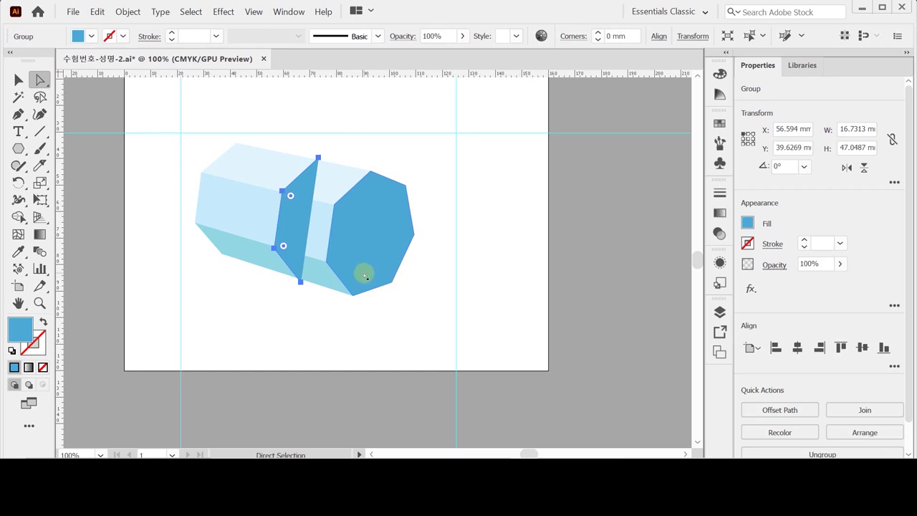
Step: Turn the trimmed face copy into an unfilled blue 1 pt dashed line with round caps and 3 pt dashes
{"action": "left_click", "coordinate": [43, 321]}
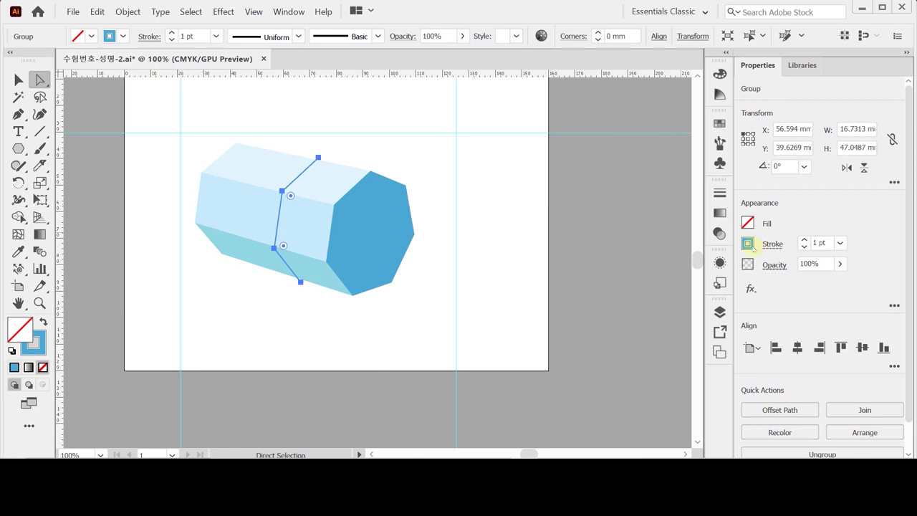
{"action": "left_click", "coordinate": [772, 245]}
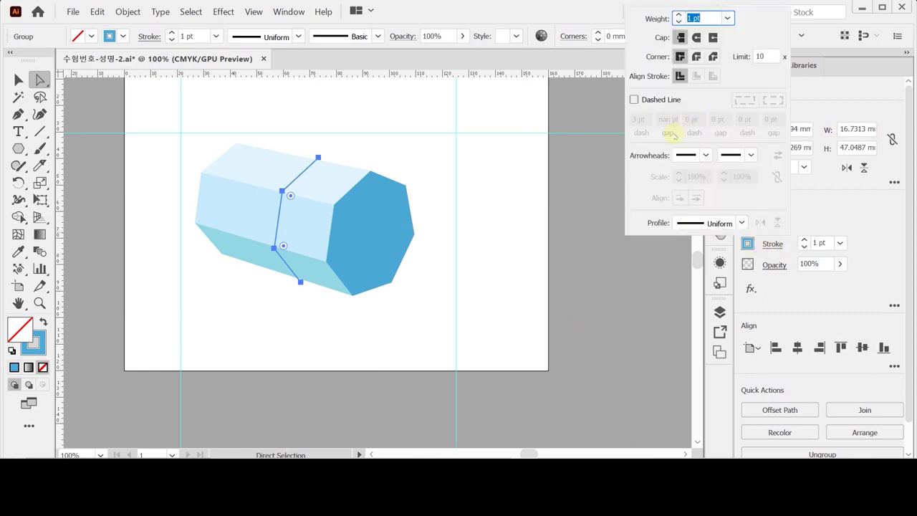
{"action": "left_click", "coordinate": [696, 37]}
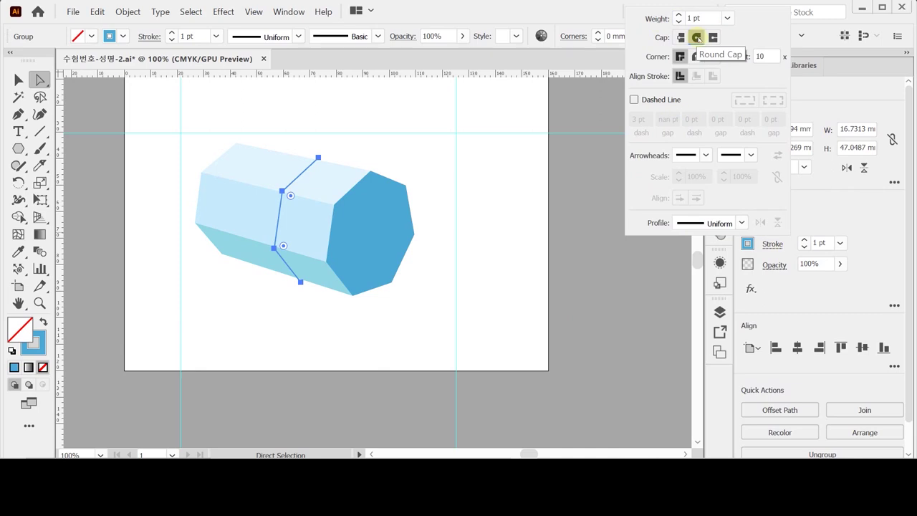
{"action": "left_click", "coordinate": [634, 100]}
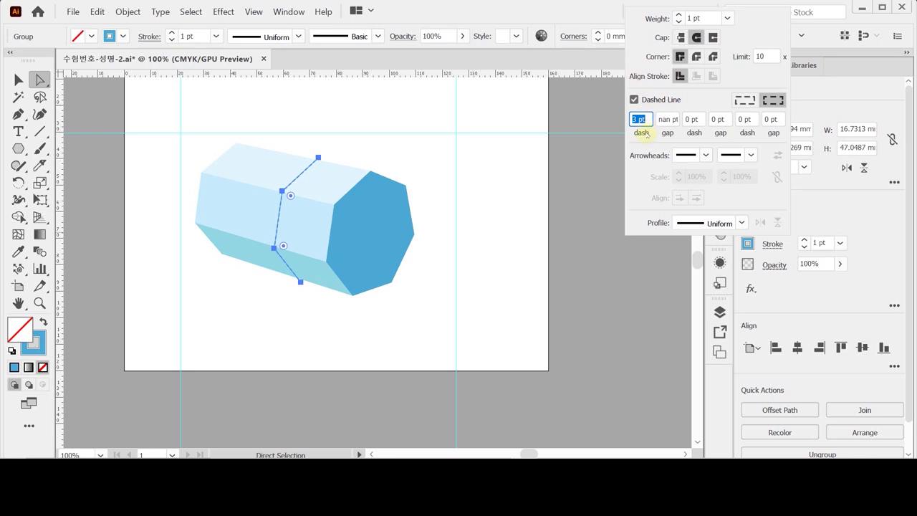
{"action": "key", "text": "Return"}
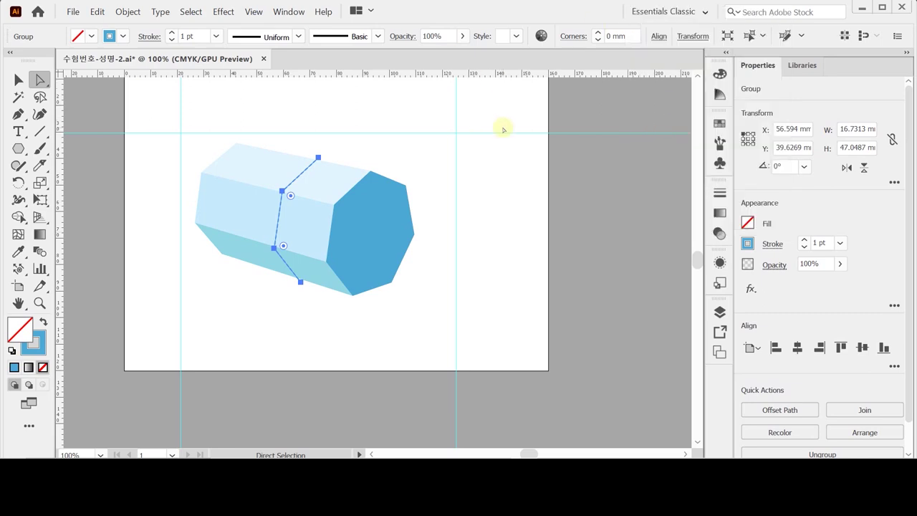
{"action": "key", "text": "ctrl+h"}
{"action": "left_click", "coordinate": [410, 144]}
Step: Move both end anchor points of the dashed line onto the box's upper and lower outer edges
{"action": "key", "text": "ctrl+plus"}
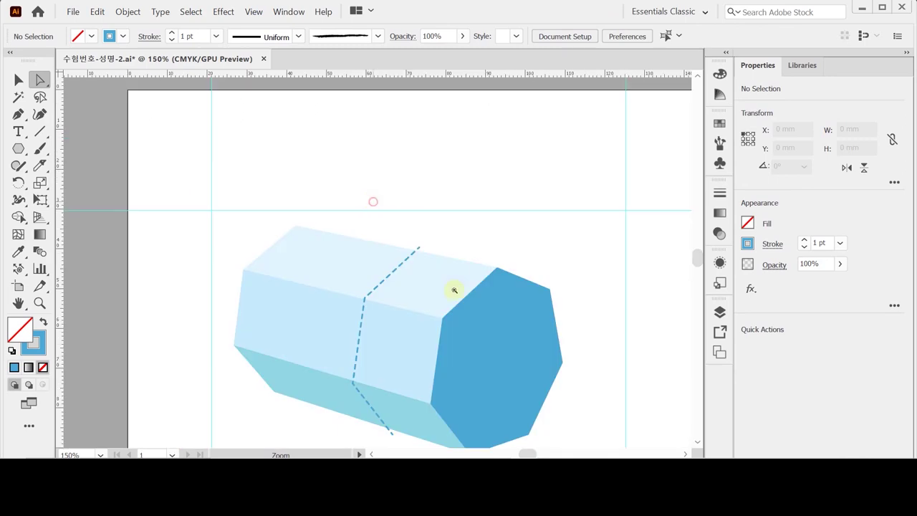
{"action": "key", "text": "ctrl+plus"}
{"action": "left_click_drag", "start_coordinate": [437, 313], "coordinate": [357, 177]}
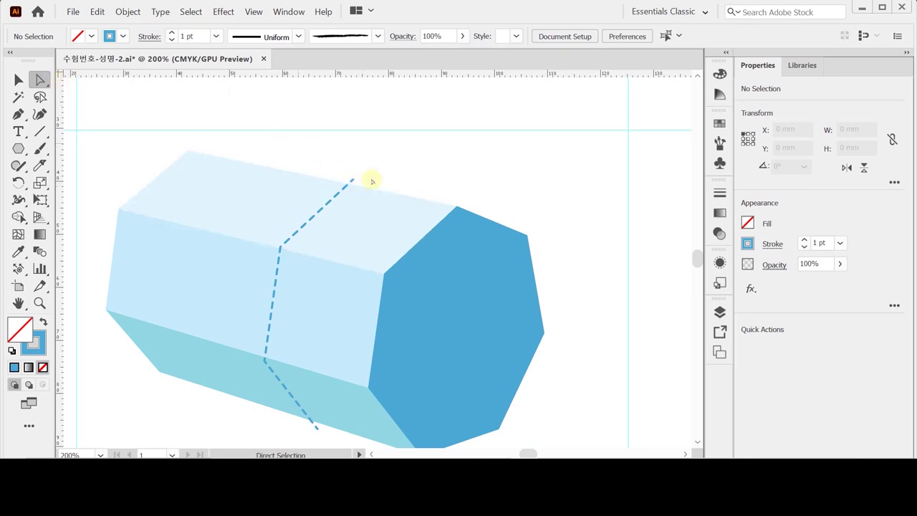
{"action": "left_click", "coordinate": [352, 180]}
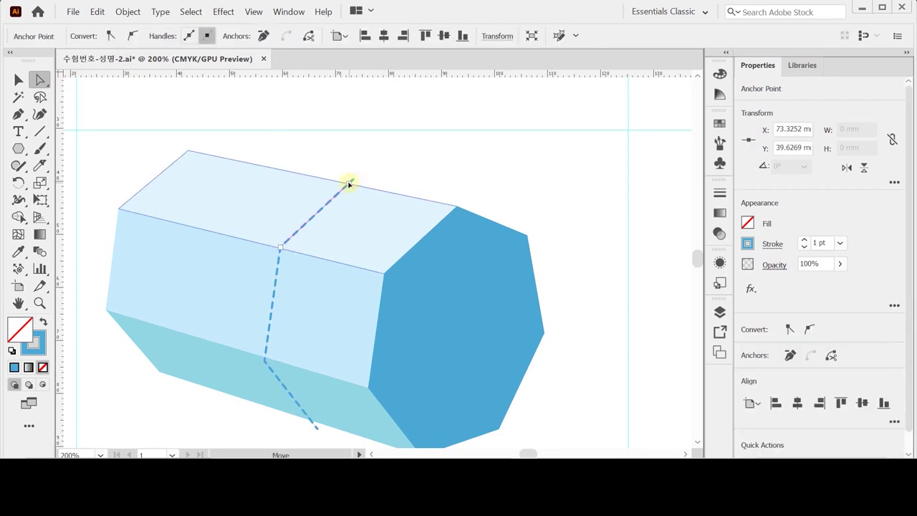
{"action": "scroll", "coordinate": [381, 203], "scroll_direction": "down", "scroll_amount": 2}
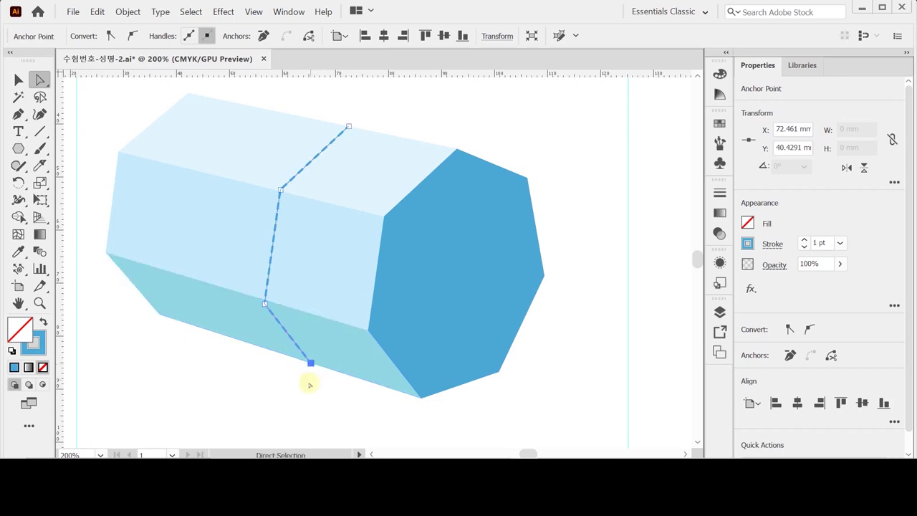
{"action": "left_click", "coordinate": [309, 384]}
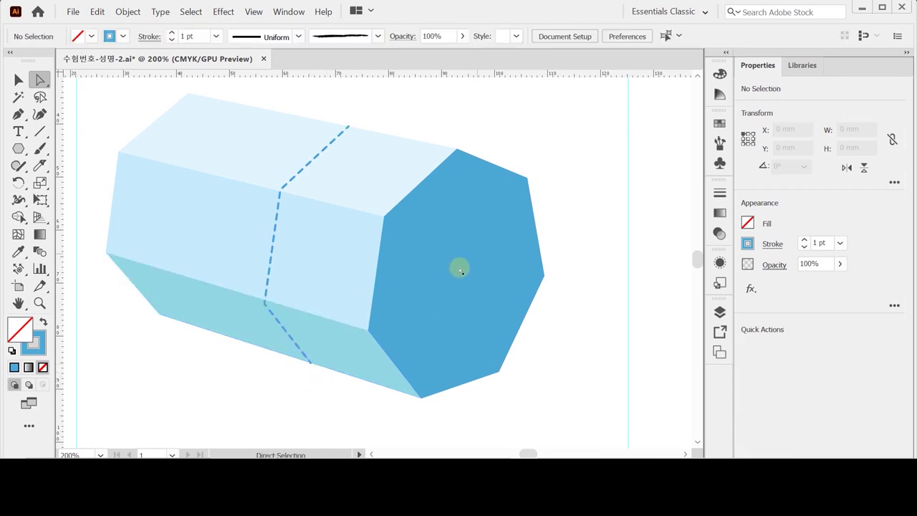
{"action": "key", "text": "ctrl+minus"}
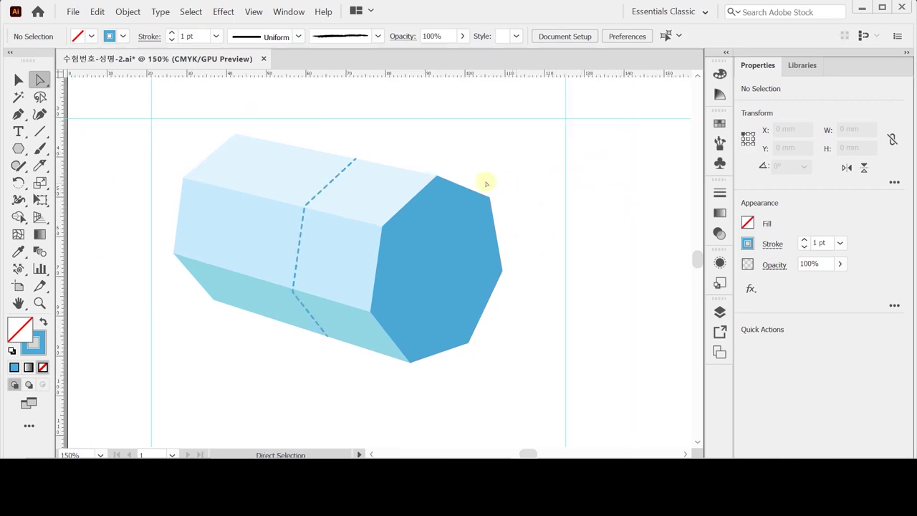
Step: Draw a rectangle about 49 mm wide and 9 mm high across the dark blue end face
{"action": "left_click_drag", "start_coordinate": [487, 184], "coordinate": [473, 174]}
{"action": "left_click_drag", "start_coordinate": [18, 148], "coordinate": [64, 148]}
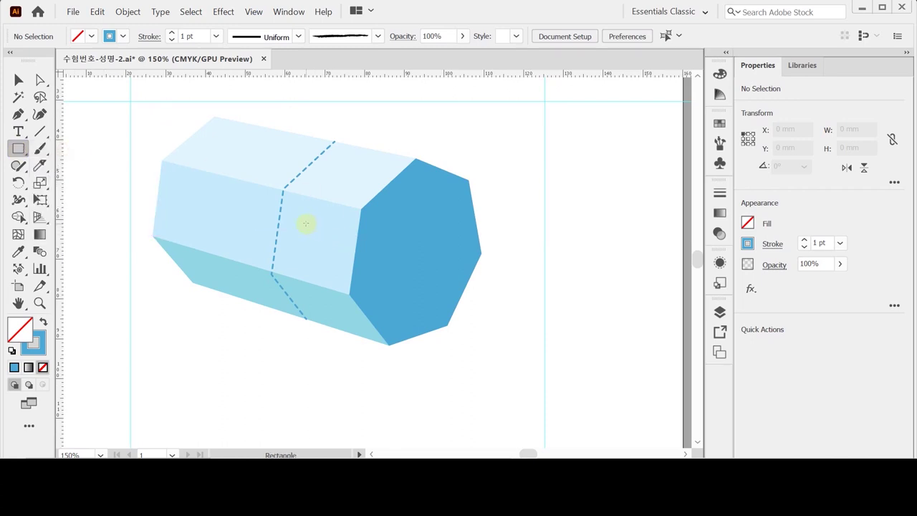
{"action": "left_click_drag", "start_coordinate": [306, 224], "coordinate": [500, 257]}
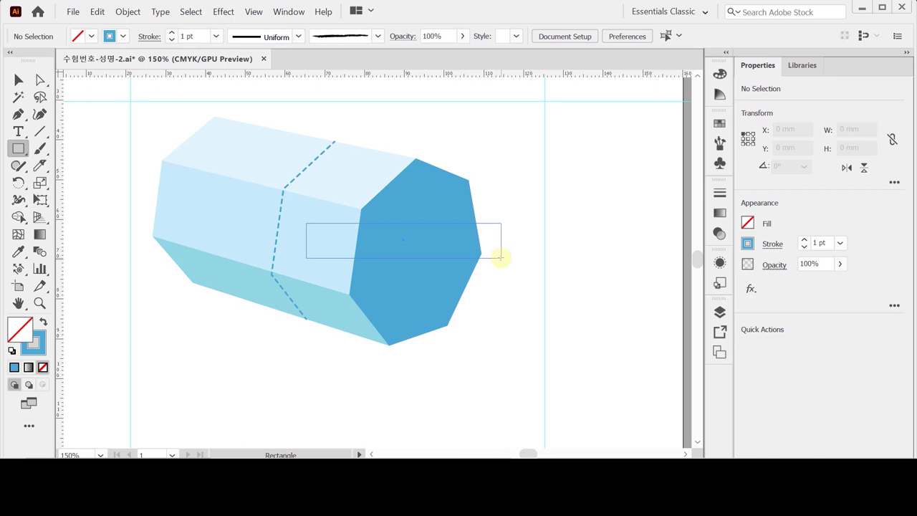
{"action": "left_click_drag", "start_coordinate": [500, 259], "coordinate": [501, 258]}
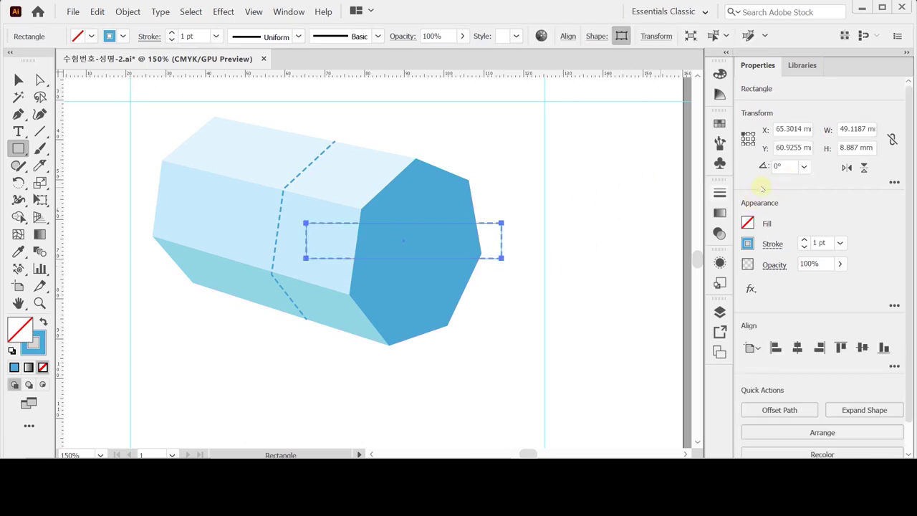
Step: Remove the rectangle's stroke and give it a fill with C 100% and M 50%
{"action": "left_click", "coordinate": [43, 321]}
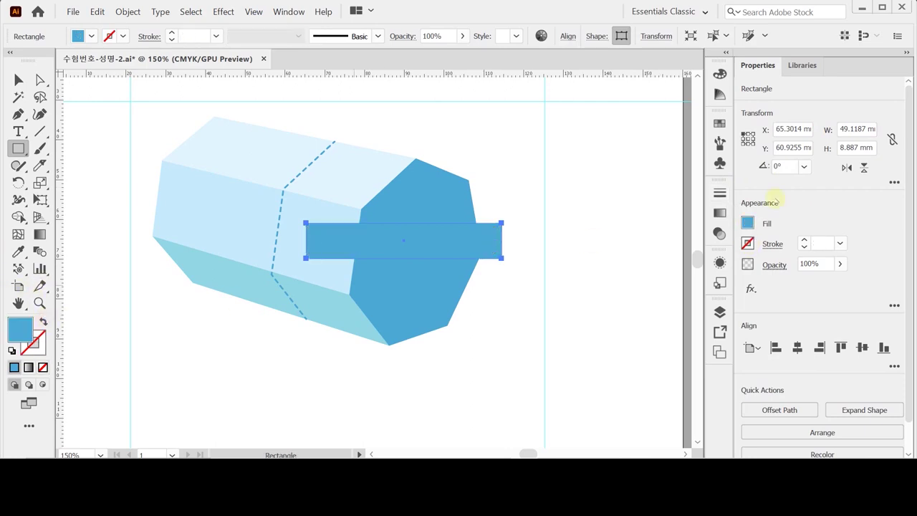
{"action": "left_click", "coordinate": [747, 224]}
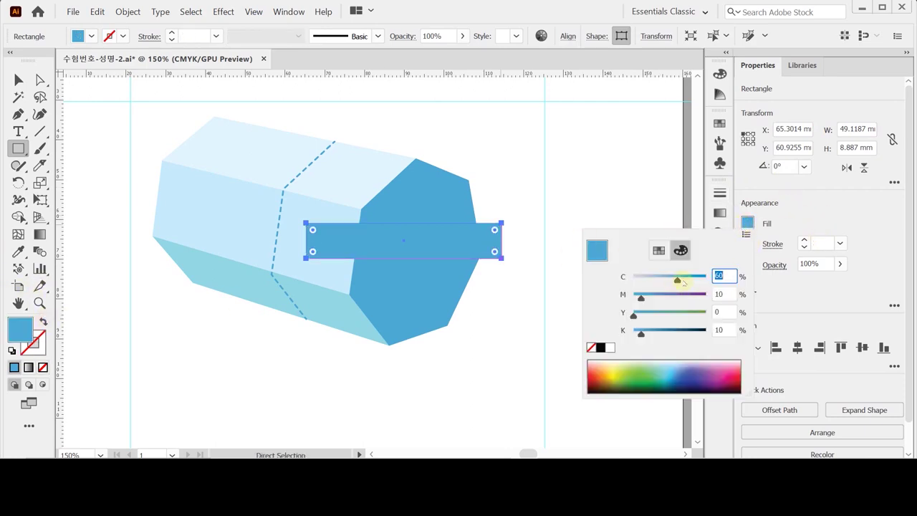
{"action": "type", "text": "100"}
{"action": "key", "text": "Tab"}
{"action": "type", "text": "50"}
{"action": "key", "text": "Return"}
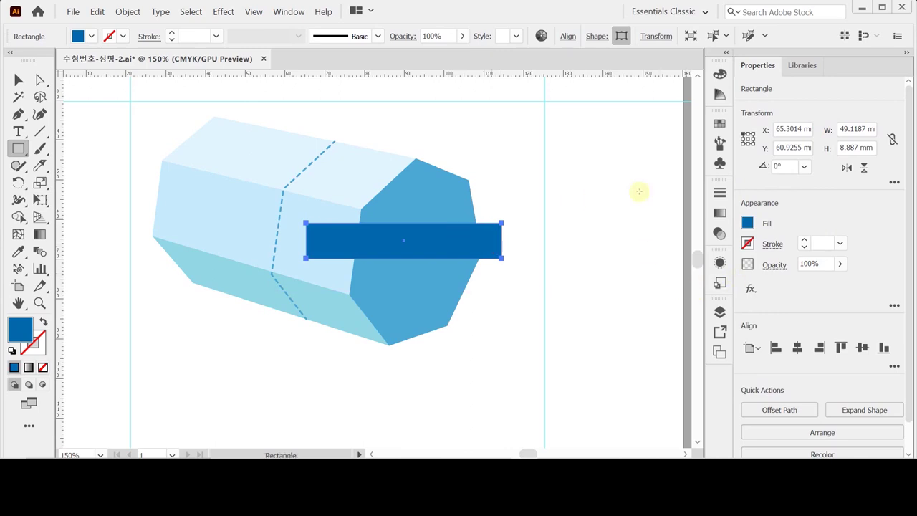
Step: Narrow the dark blue rectangle from both ends to about 46 mm wide
{"action": "left_click", "coordinate": [407, 249], "text": "ctrl"}
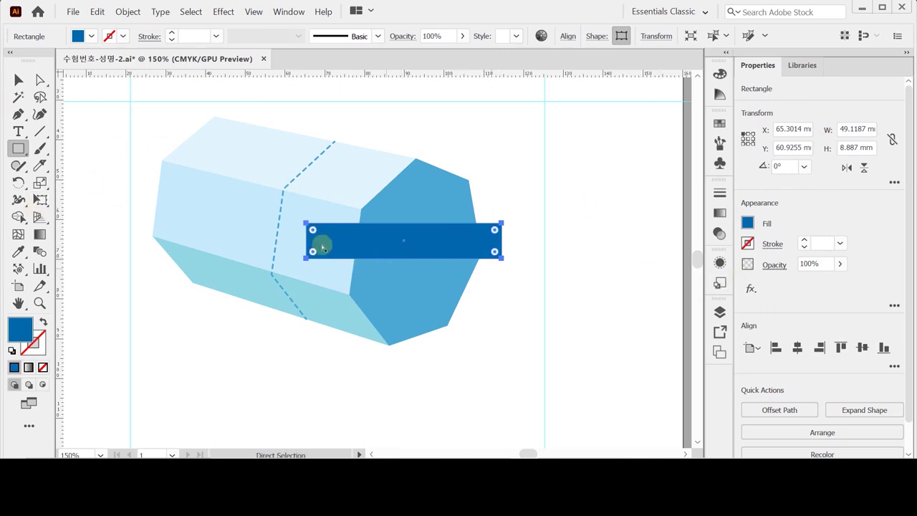
{"action": "key", "text": "v"}
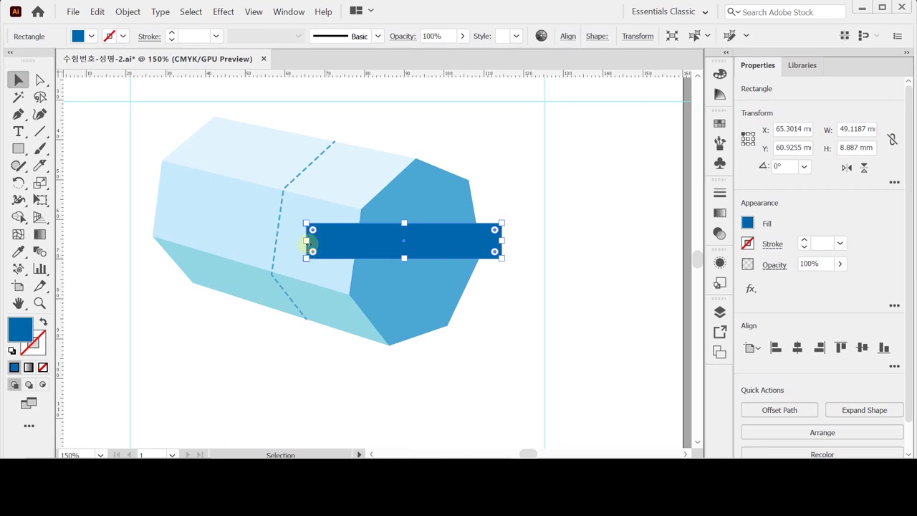
{"action": "mouse_move", "coordinate": [307, 241]}
{"action": "left_mouse_down"}
{"action": "mouse_move", "coordinate": [437, 241]}
{"action": "mouse_move", "coordinate": [311, 240]}
{"action": "left_mouse_up"}
{"action": "left_click_drag", "start_coordinate": [501, 241], "coordinate": [494, 242]}
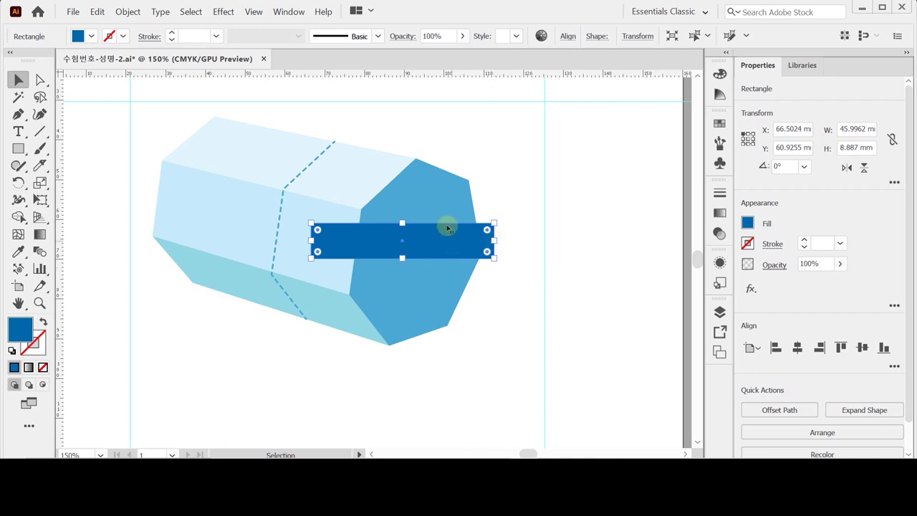
{"action": "left_click", "coordinate": [424, 188]}
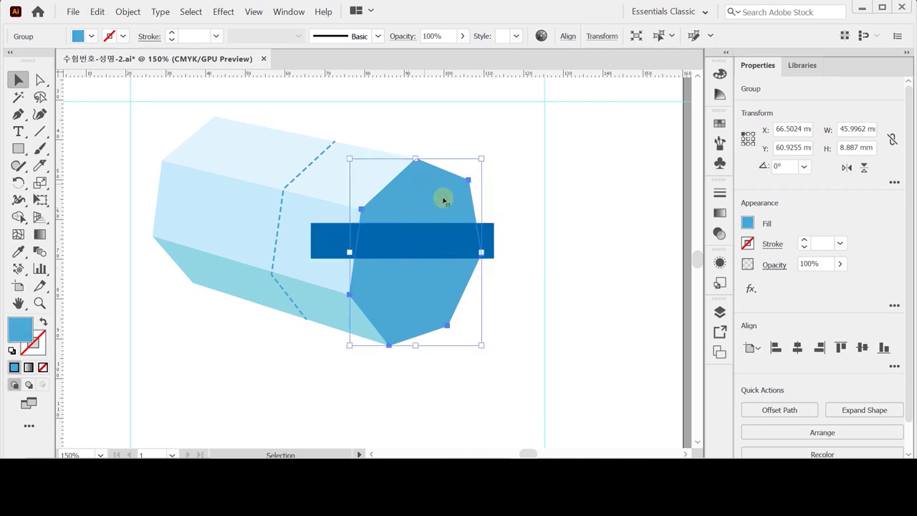
{"action": "double_click", "coordinate": [447, 246]}
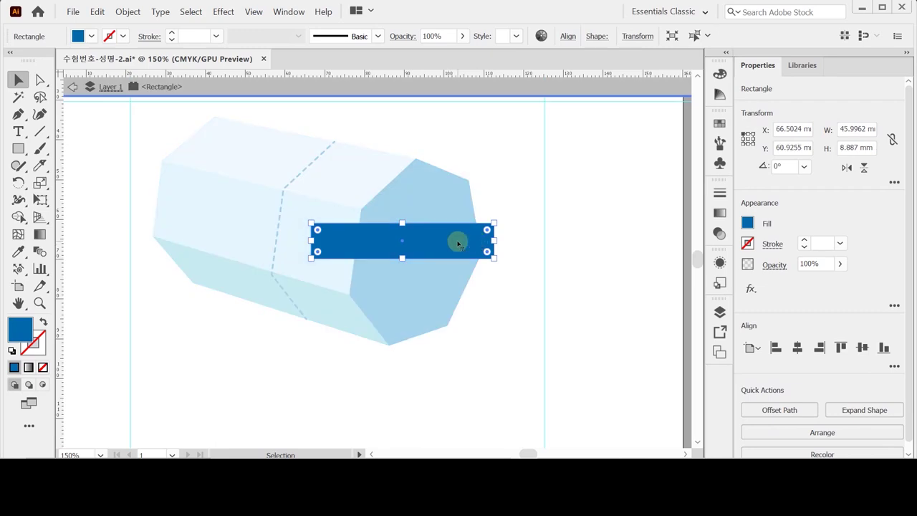
{"action": "left_click", "coordinate": [585, 221]}
{"action": "key", "text": "Escape"}
Step: Shear the rectangle vertically about its right end so its left end slants down, making it about 20 mm high overall
{"action": "left_click", "coordinate": [434, 250]}
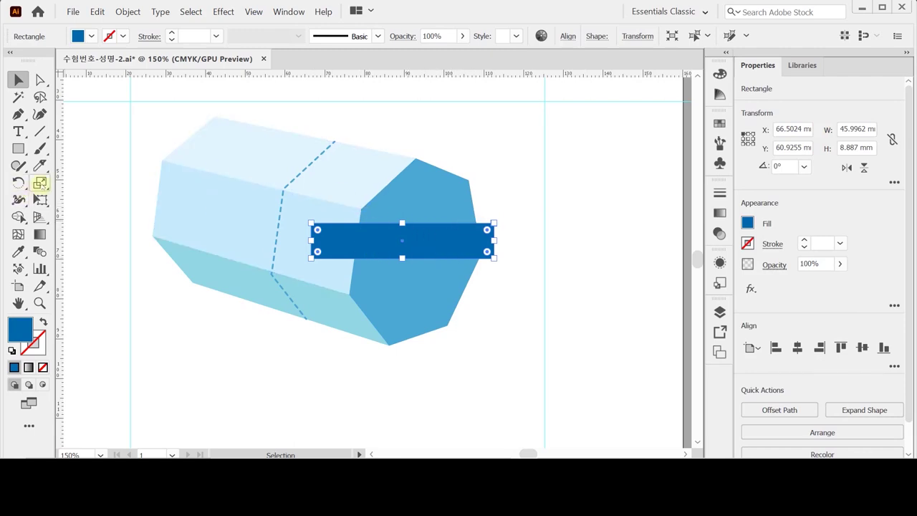
{"action": "left_click", "coordinate": [40, 182]}
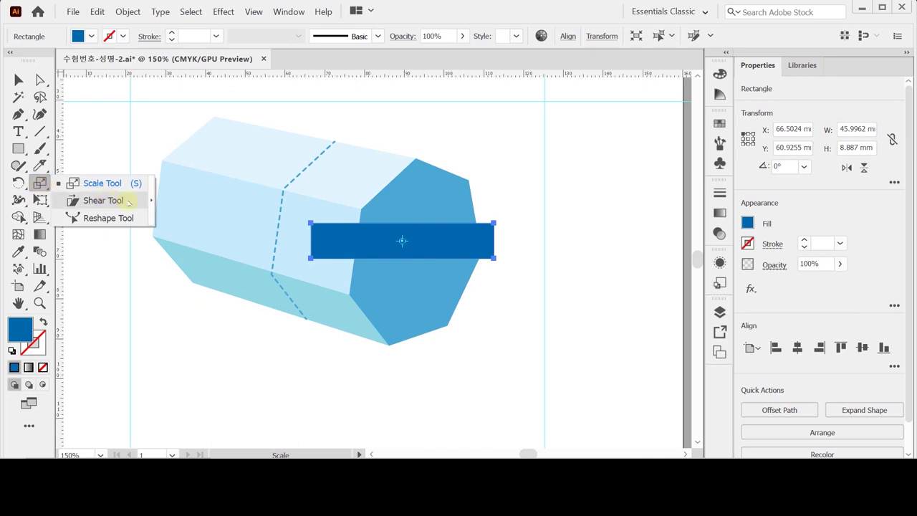
{"action": "left_click", "coordinate": [103, 200]}
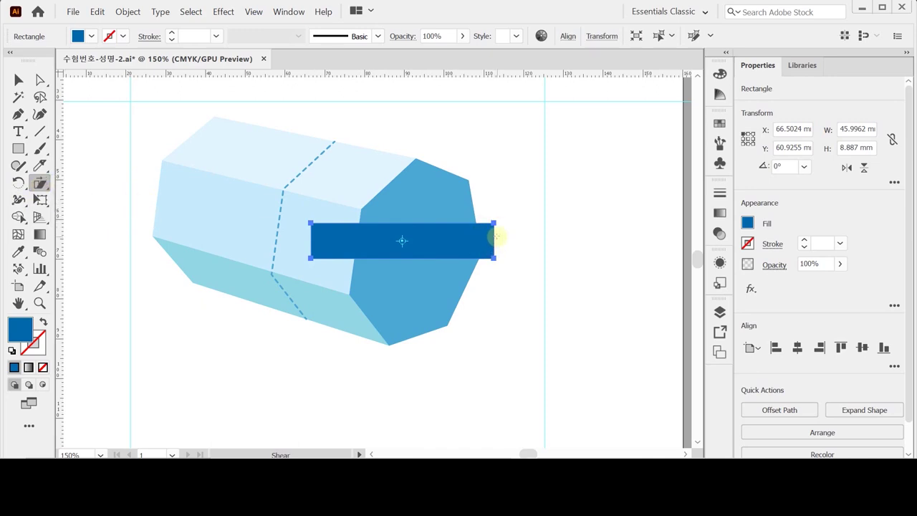
{"action": "left_click", "coordinate": [496, 237]}
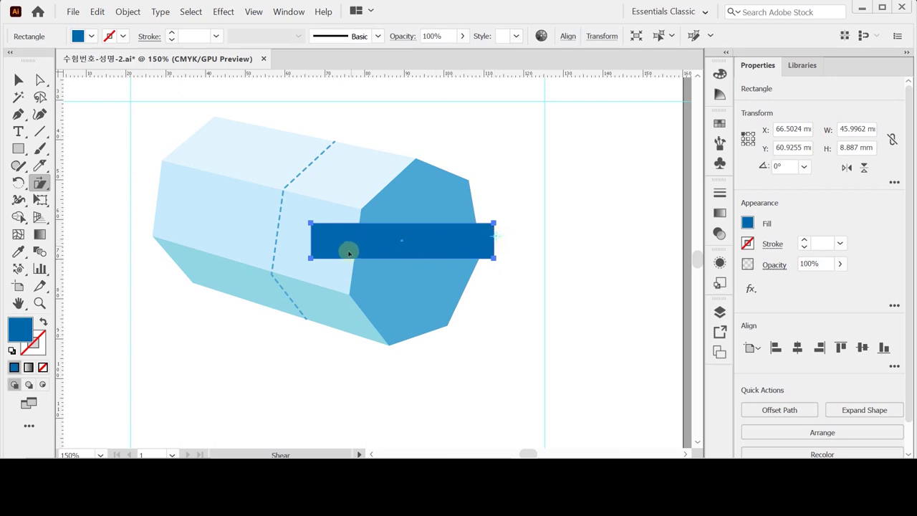
{"action": "left_click_drag", "start_coordinate": [270, 237], "coordinate": [271, 287]}
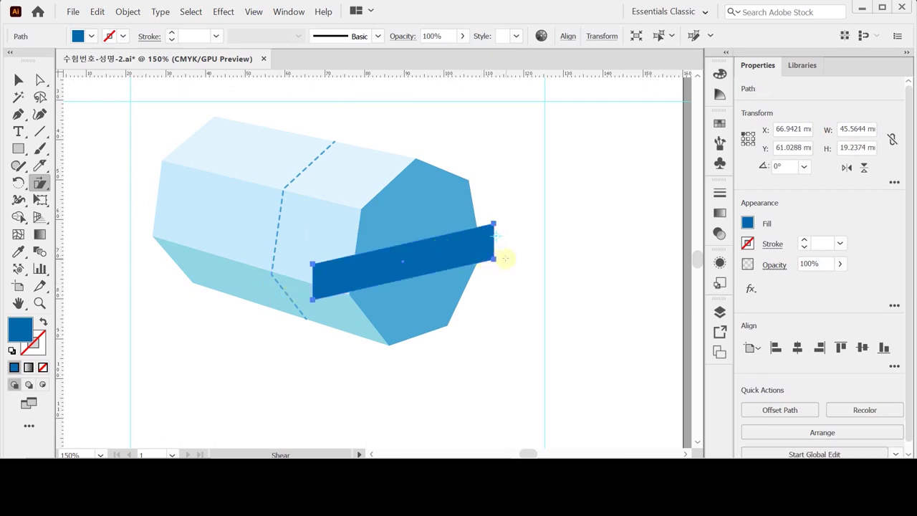
{"action": "left_click_drag", "start_coordinate": [291, 301], "coordinate": [293, 303]}
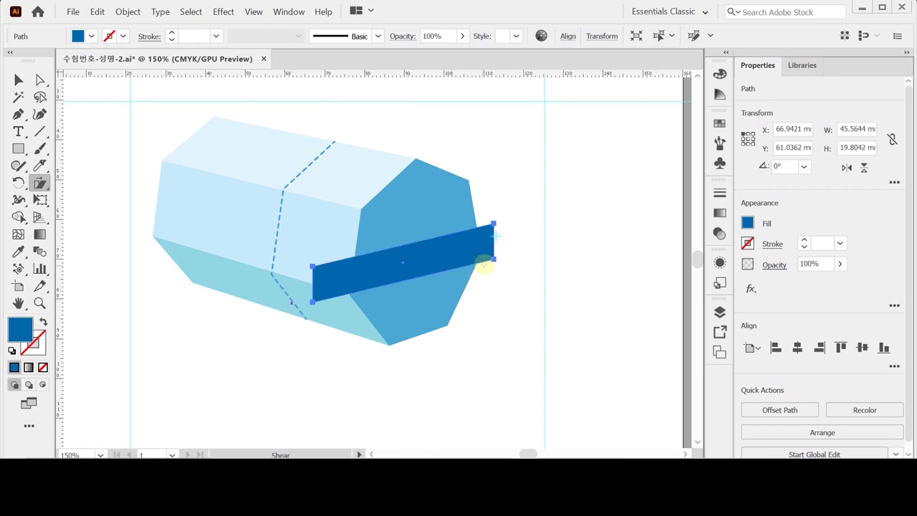
Step: Nudge the slanted band up about 2 mm, switching to outline view to line it up with the end face
{"action": "key", "text": "Up"}
{"action": "key", "text": "Up"}
{"action": "key", "text": "Up"}
{"action": "key", "text": "Up"}
{"action": "key", "text": "Up"}
{"action": "key", "text": "Up"}
{"action": "key", "text": "Up"}
{"action": "key", "text": "Up"}
{"action": "key", "text": "Up"}
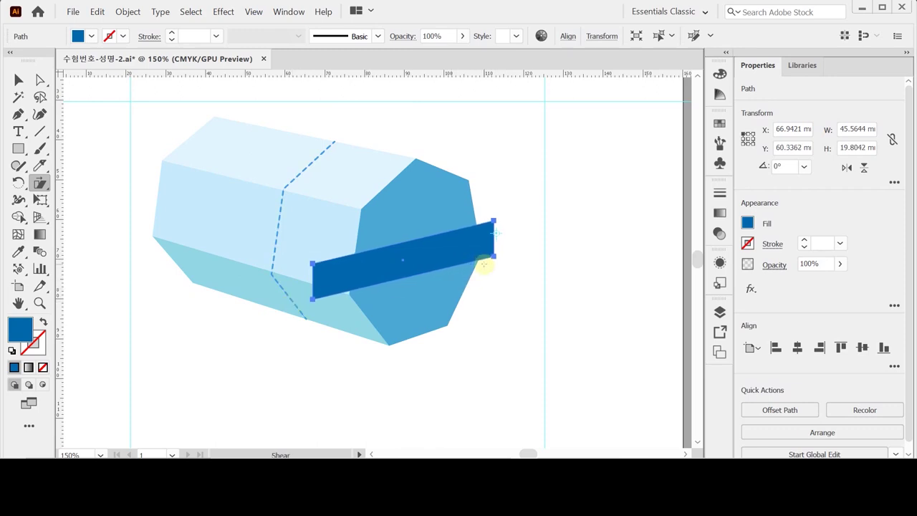
{"action": "key", "text": "Up"}
{"action": "key", "text": "ctrl+y"}
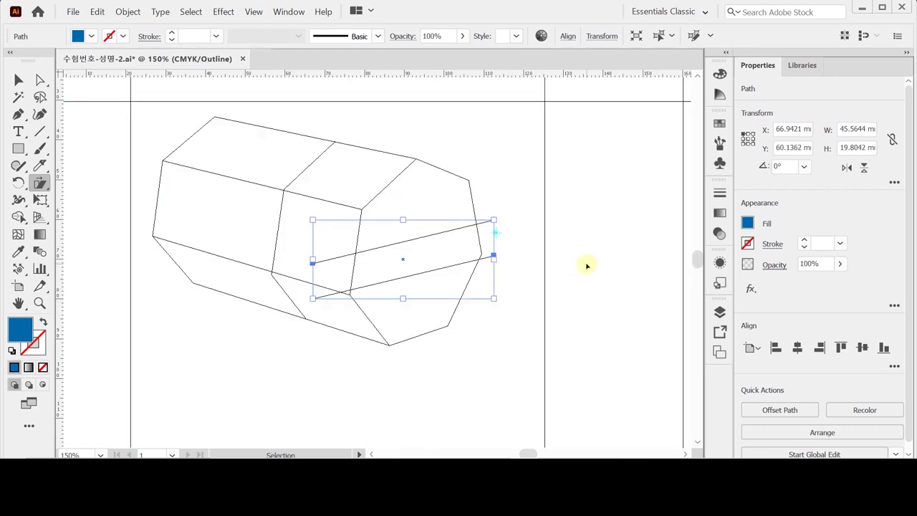
{"action": "key", "text": "Up"}
{"action": "key", "text": "Up"}
{"action": "key", "text": "Up"}
{"action": "key", "text": "Up"}
{"action": "key", "text": "Up"}
{"action": "key", "text": "Up"}
{"action": "key", "text": "Up"}
{"action": "key", "text": "Up"}
{"action": "key", "text": "Up"}
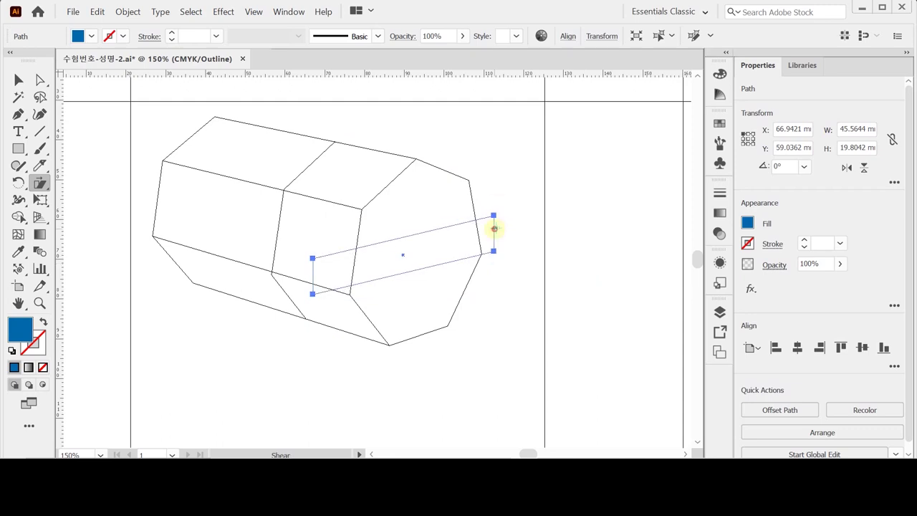
Step: Shear the band's left end further down, stretch it upward to about 23.6 mm high, and return to the coloured preview
{"action": "left_click_drag", "start_coordinate": [294, 284], "coordinate": [296, 294]}
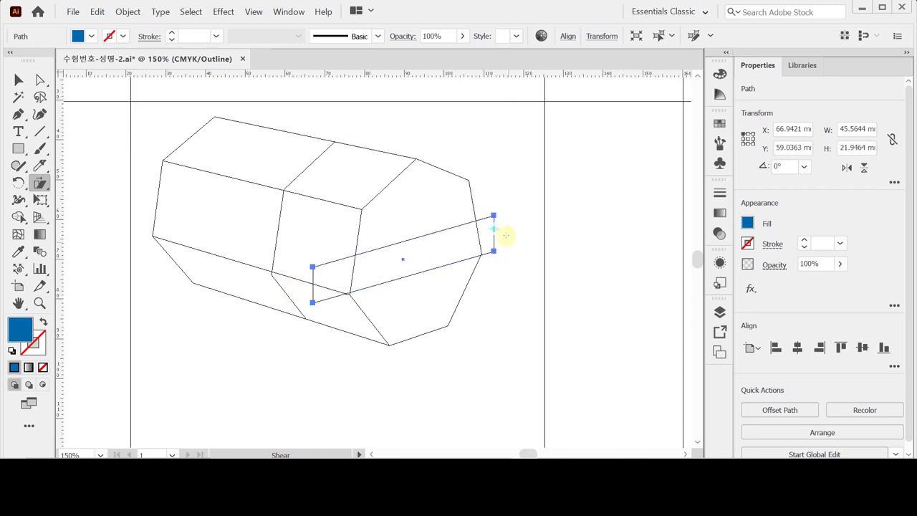
{"action": "key", "text": "v"}
{"action": "left_click_drag", "start_coordinate": [404, 214], "coordinate": [404, 209]}
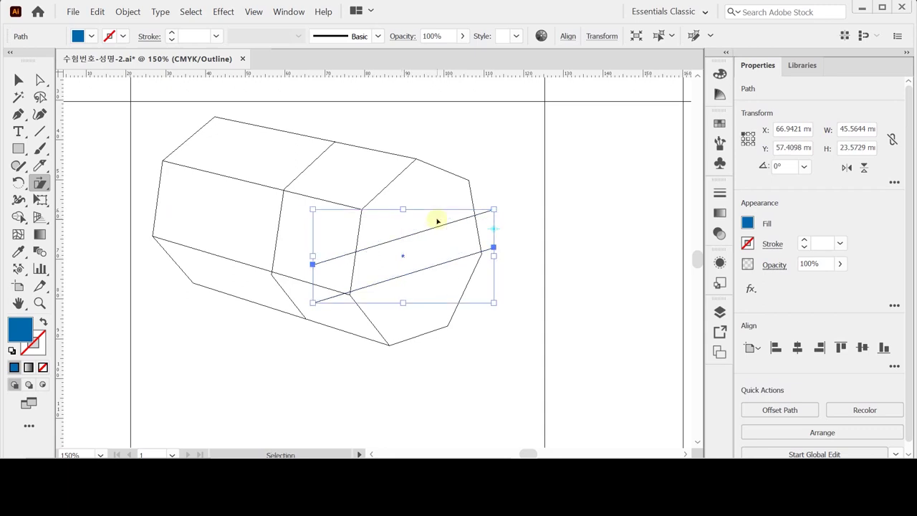
{"action": "key", "text": "ctrl+y"}
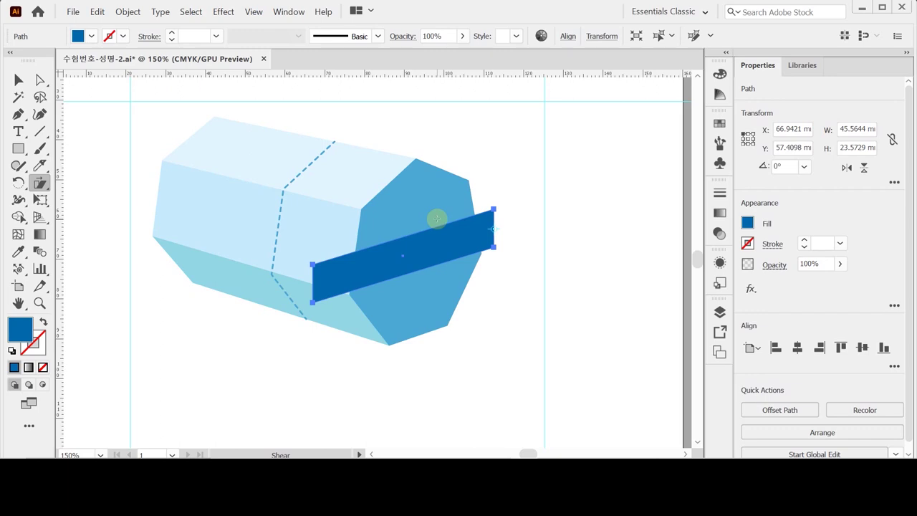
{"action": "left_click", "coordinate": [541, 170], "text": "ctrl"}
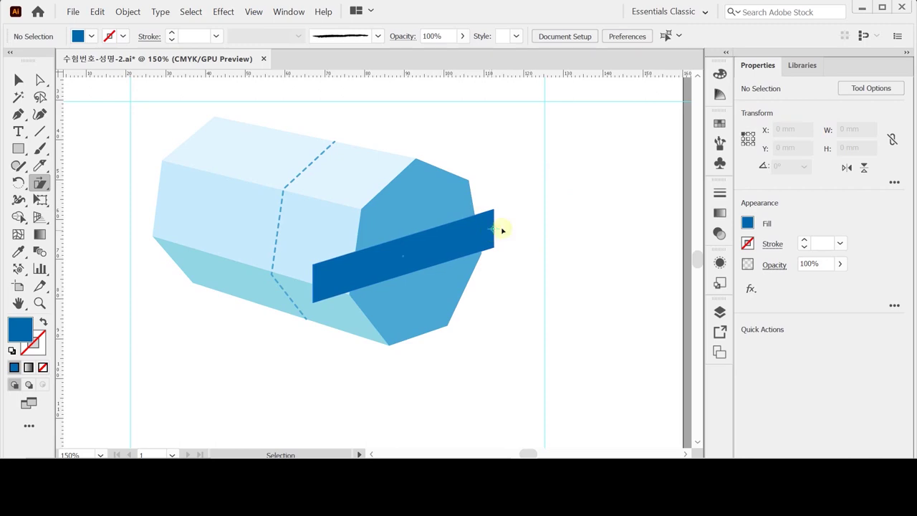
Step: Shear the dark blue band slightly further about its right end, making it about 45.3 mm wide and 23.9 mm high
{"action": "left_click", "coordinate": [557, 219]}
{"action": "left_click", "coordinate": [414, 248]}
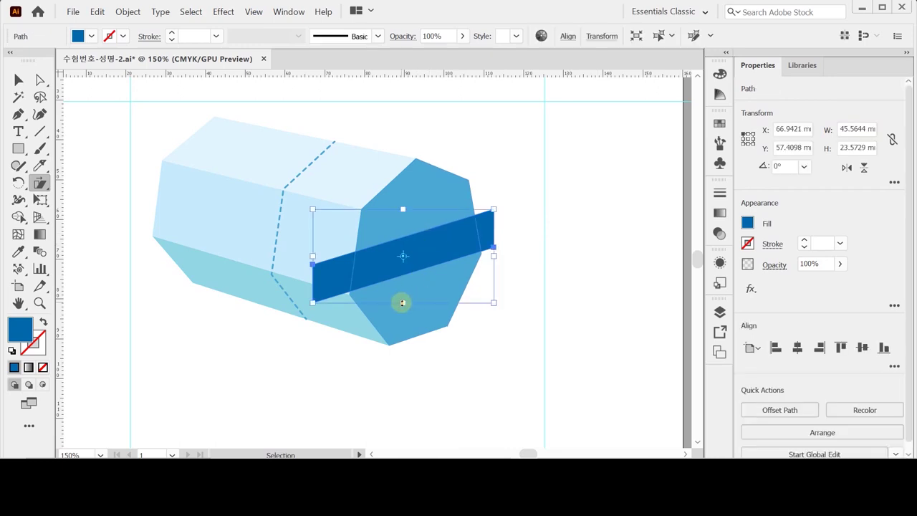
{"action": "left_click", "coordinate": [492, 227]}
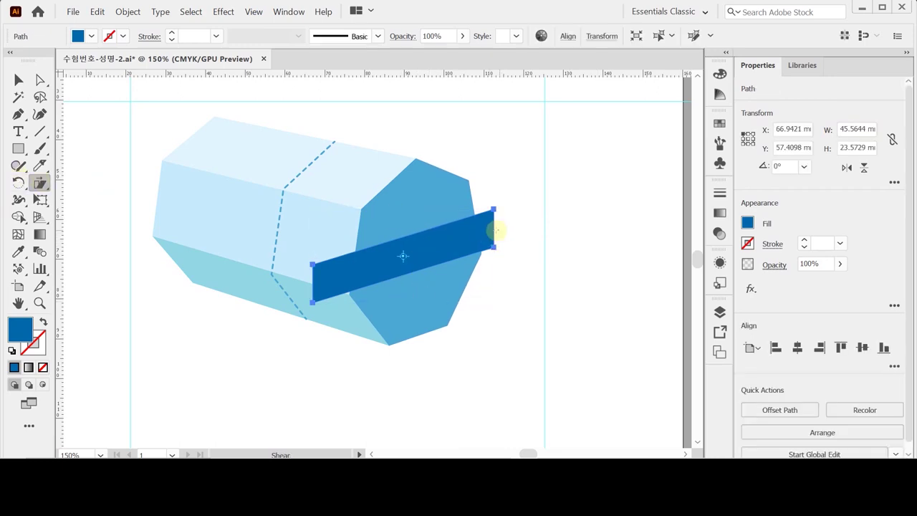
{"action": "left_click_drag", "start_coordinate": [260, 330], "coordinate": [269, 333]}
{"action": "left_click", "coordinate": [19, 80]}
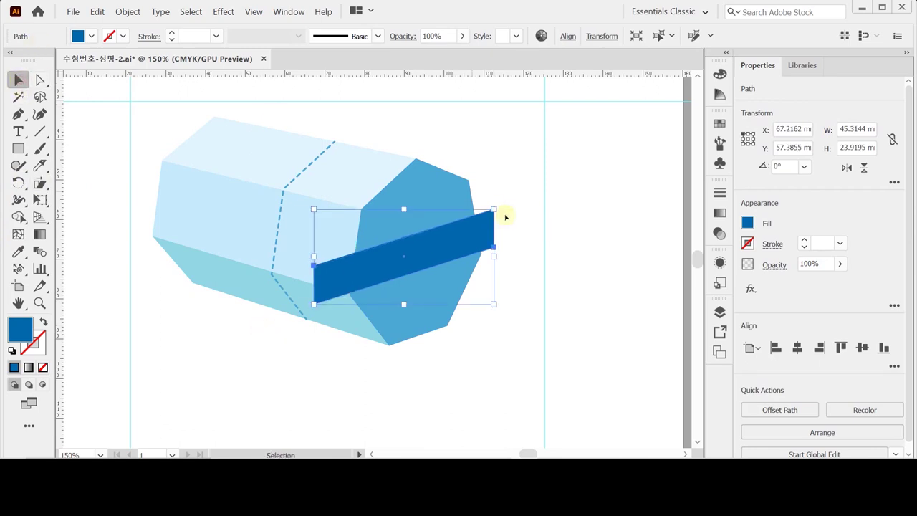
{"action": "left_click", "coordinate": [529, 189]}
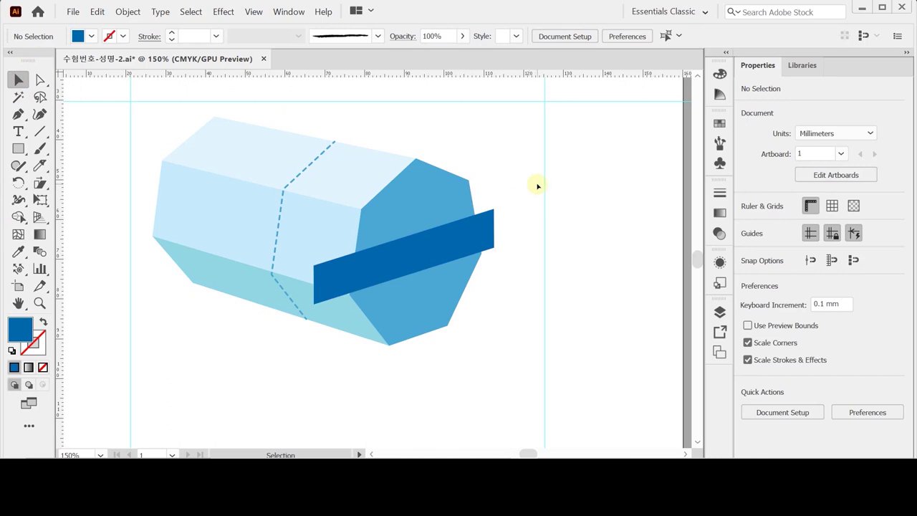
Step: Trim the dark blue band to the outline of the box's end face by intersecting it with a copy of that face
{"action": "left_click", "coordinate": [417, 189]}
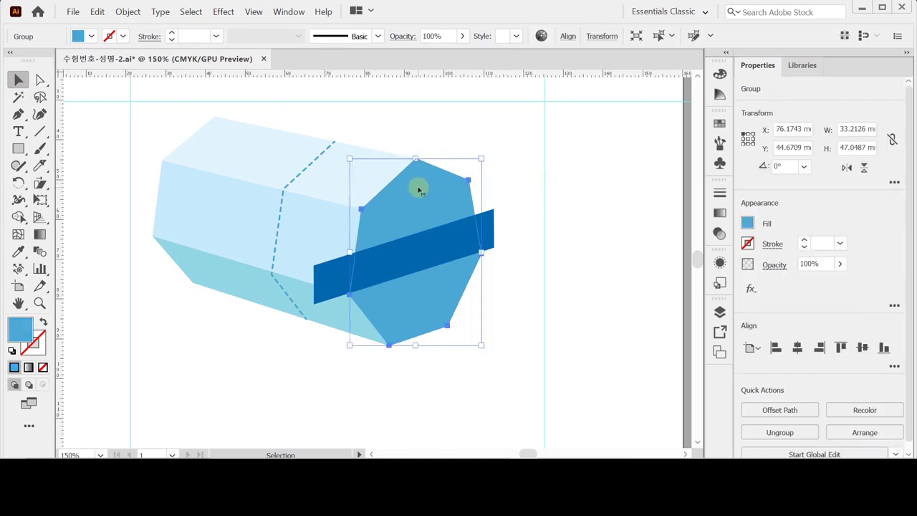
{"action": "key", "text": "a"}
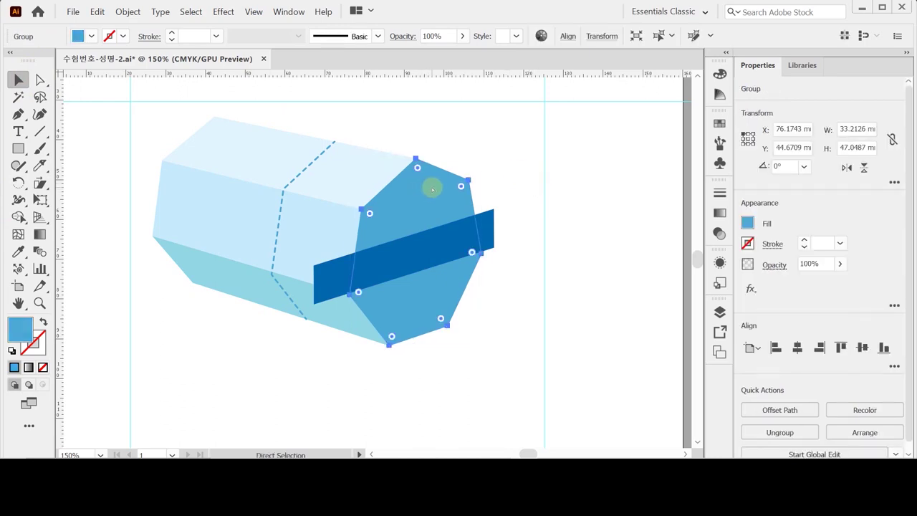
{"action": "key", "text": "v"}
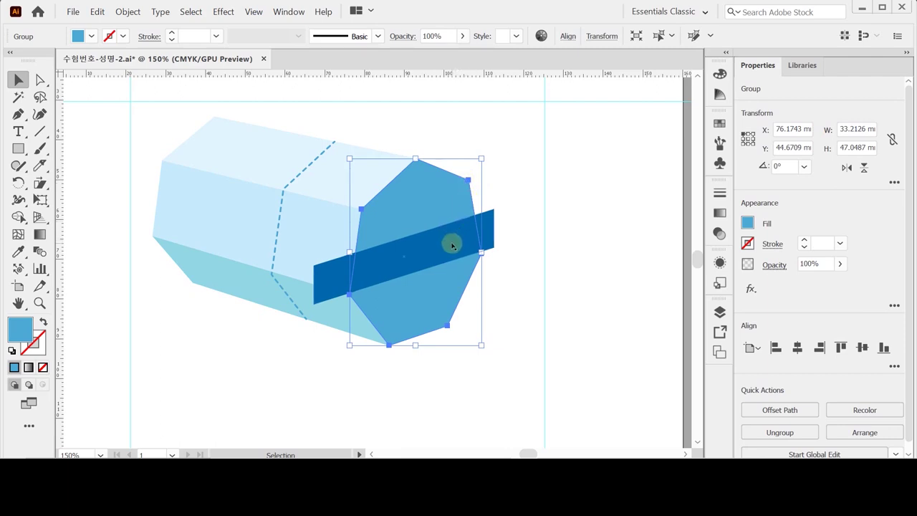
{"action": "left_click", "coordinate": [336, 286], "text": "shift"}
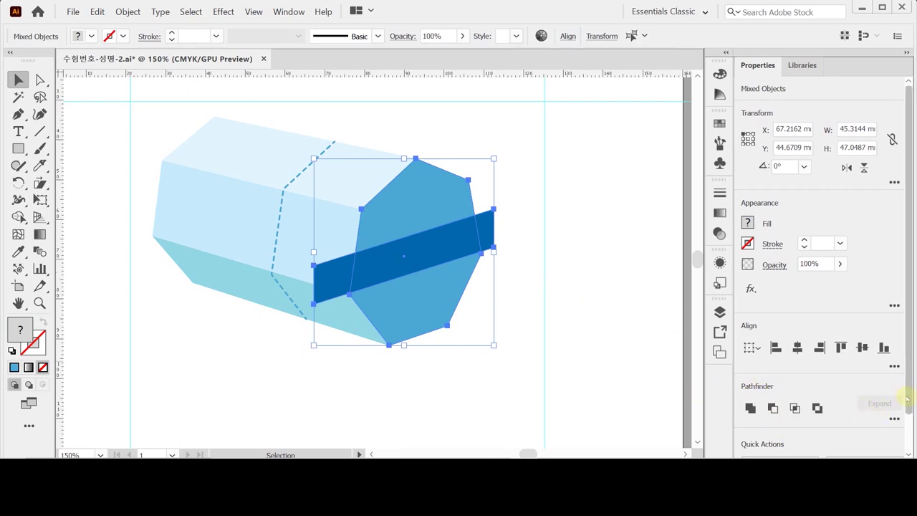
{"action": "scroll", "coordinate": [796, 403], "scroll_direction": "down", "scroll_amount": 1}
{"action": "left_click", "coordinate": [794, 390]}
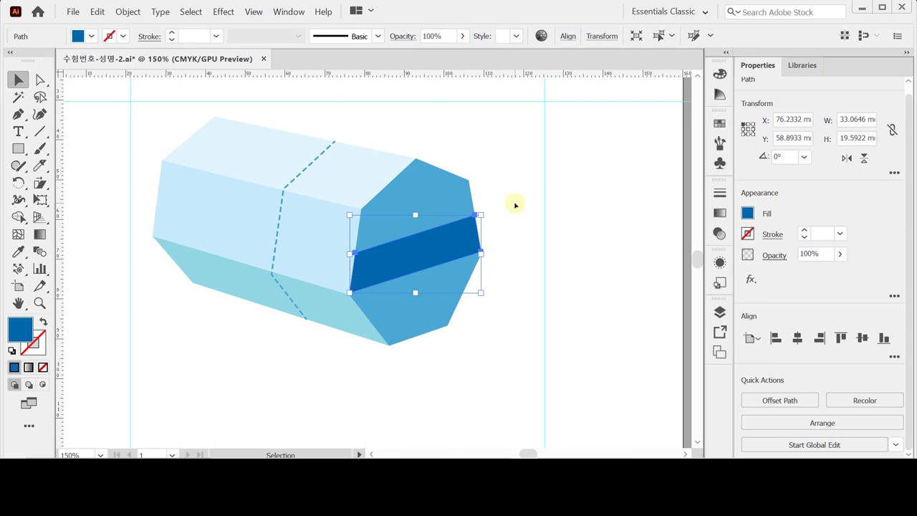
{"action": "key", "text": "shift"}
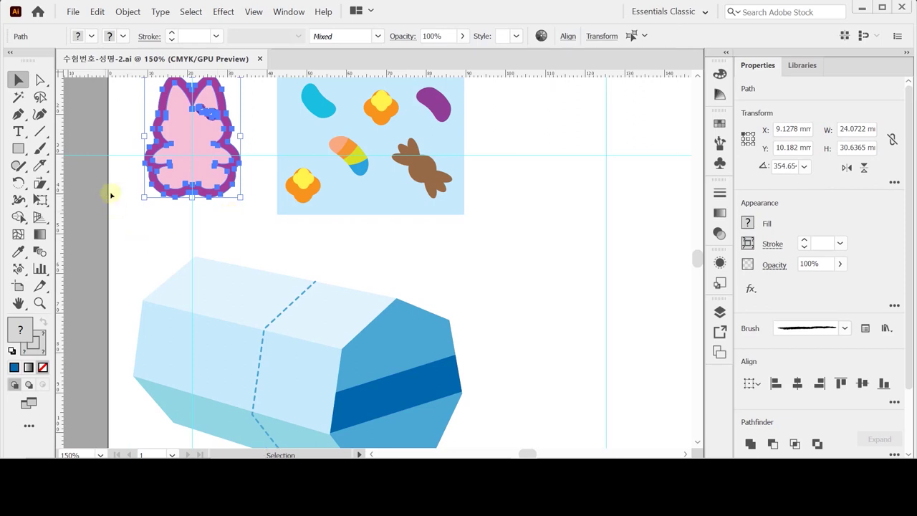
Step: Copy the whole pink rabbit and place the copy on the box's front side face, between the dashed line and the end face
{"action": "left_click_drag", "start_coordinate": [141, 211], "coordinate": [241, 99]}
{"action": "key", "text": "a"}
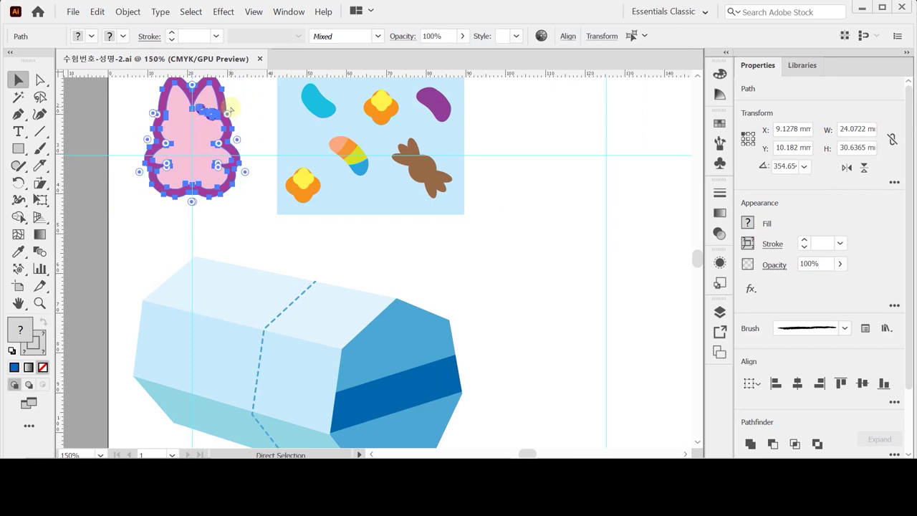
{"action": "key", "text": "ctrl+v"}
{"action": "scroll", "coordinate": [380, 287], "scroll_direction": "down", "scroll_amount": 3}
{"action": "key", "text": "v"}
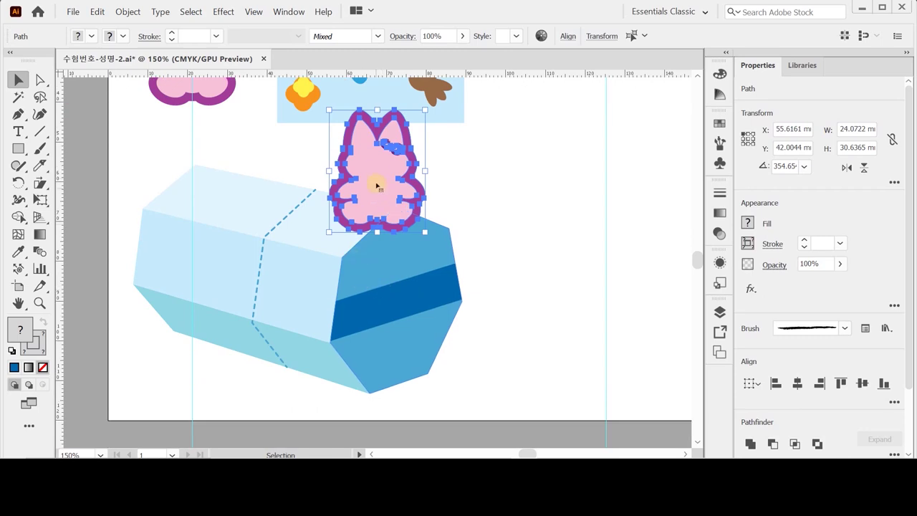
{"action": "left_click_drag", "start_coordinate": [377, 185], "coordinate": [300, 290]}
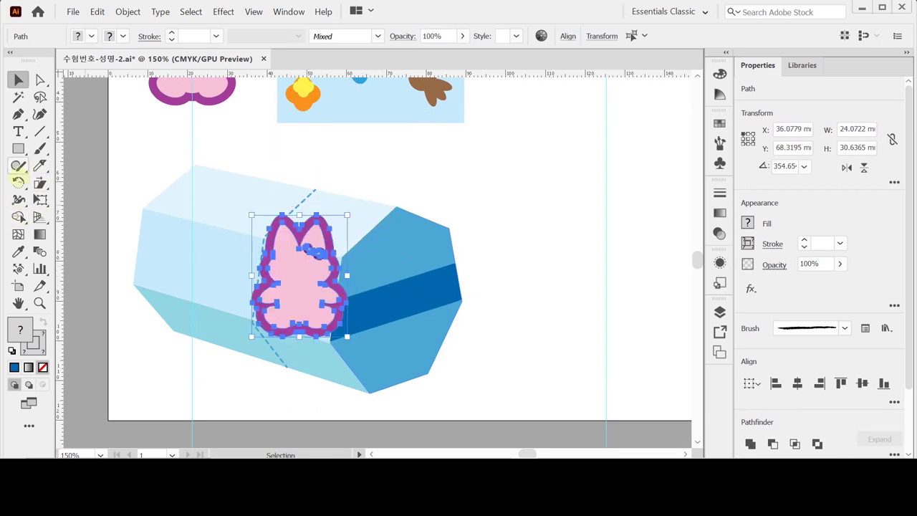
Step: Scale the rabbit copy uniformly to 50% and move it about 3.6 mm down on the side face
{"action": "left_click", "coordinate": [40, 183]}
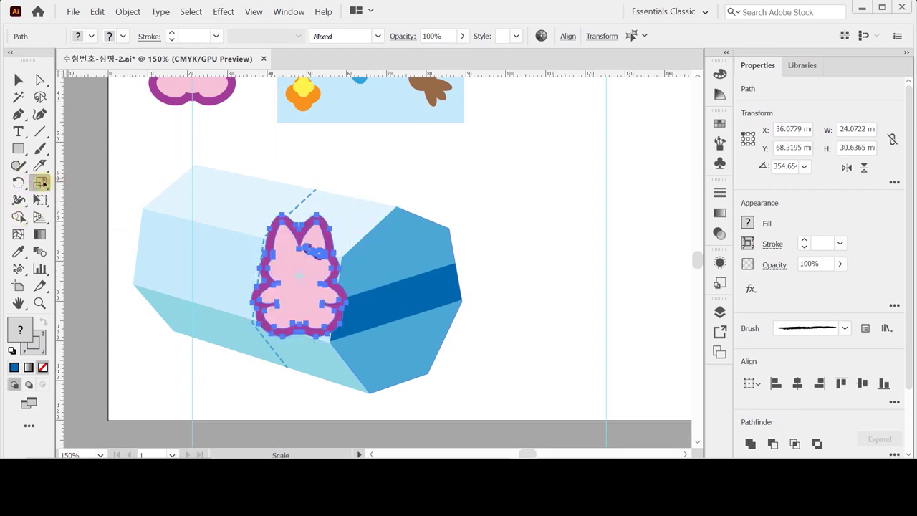
{"action": "double_click", "coordinate": [40, 183]}
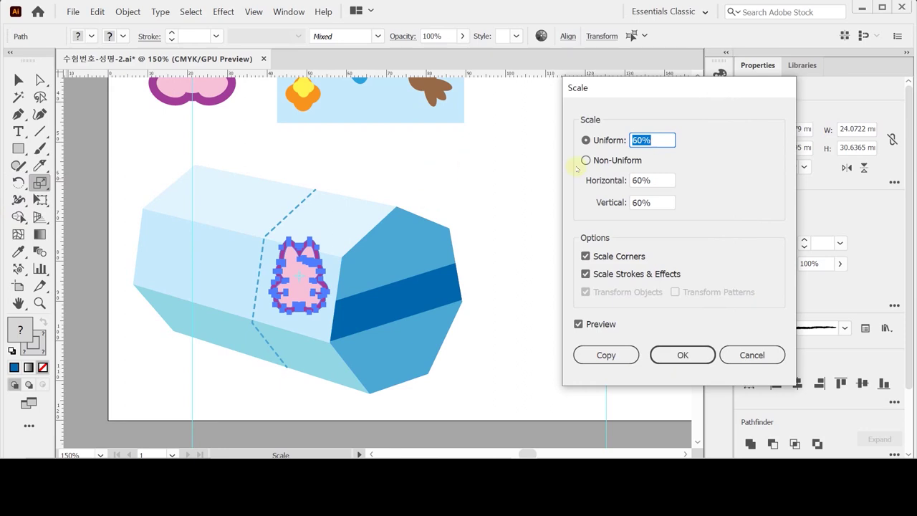
{"action": "type", "text": "50"}
{"action": "key", "text": "Tab"}
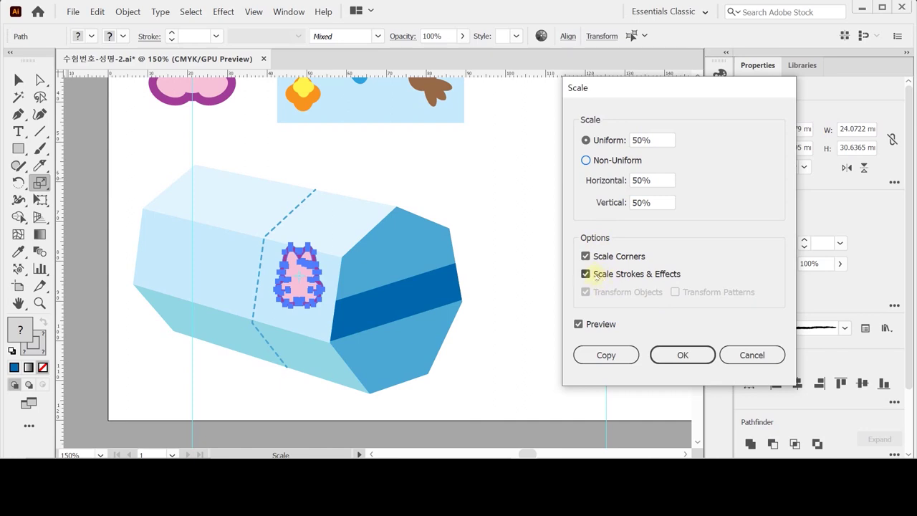
{"action": "left_click", "coordinate": [687, 354]}
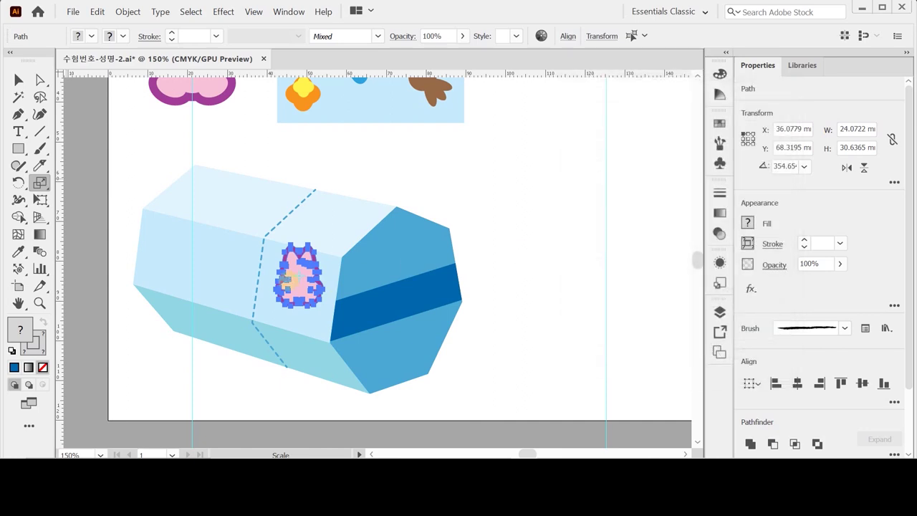
{"action": "left_click", "coordinate": [300, 256], "text": "ctrl"}
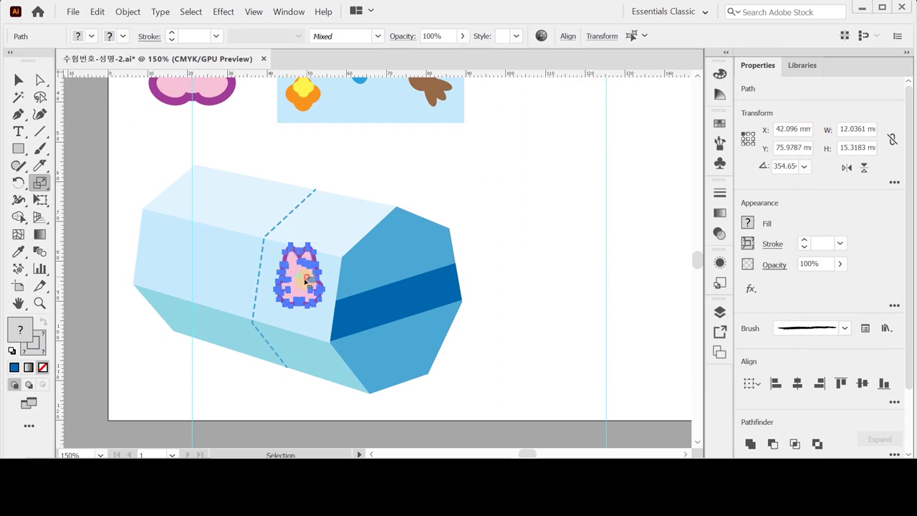
{"action": "left_click_drag", "start_coordinate": [304, 279], "coordinate": [301, 294]}
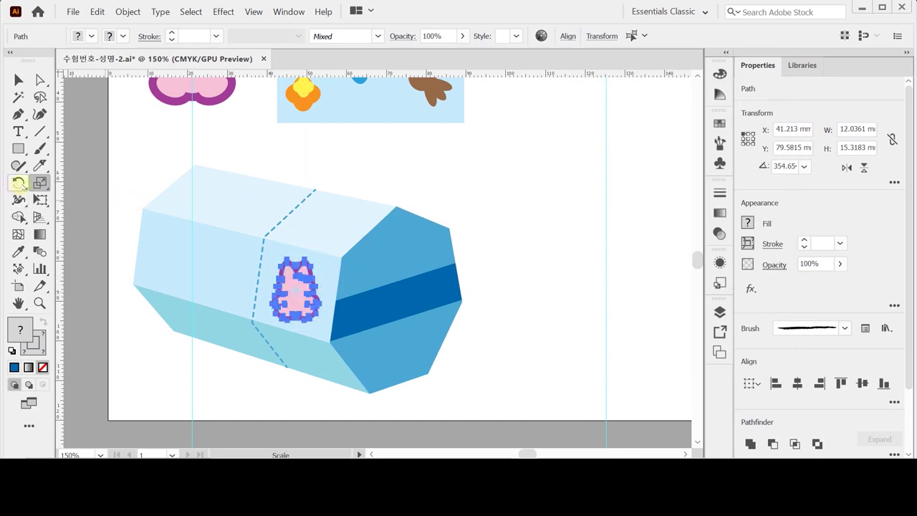
Step: Rotate the rabbit copy by -10°, adjust its position slightly on the side face, and deselect it
{"action": "double_click", "coordinate": [18, 182]}
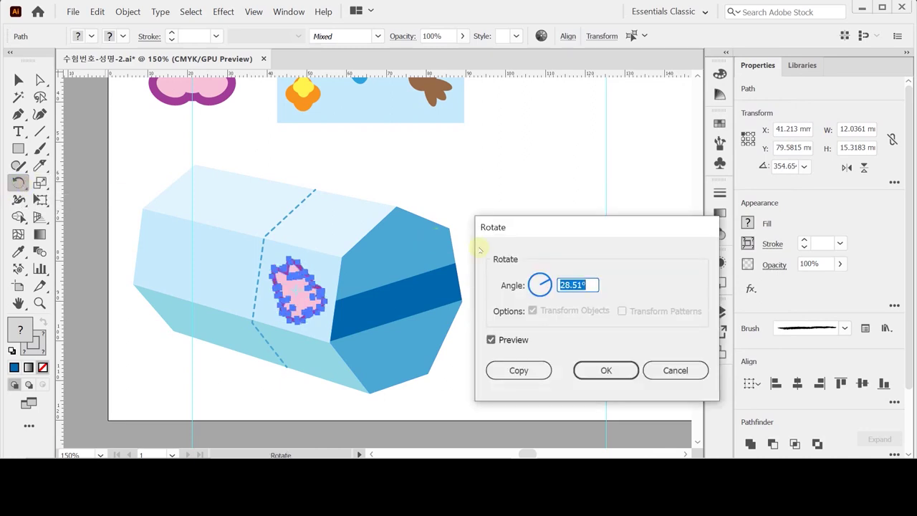
{"action": "type", "text": "-10"}
{"action": "left_click", "coordinate": [497, 242]}
{"action": "left_click", "coordinate": [604, 369]}
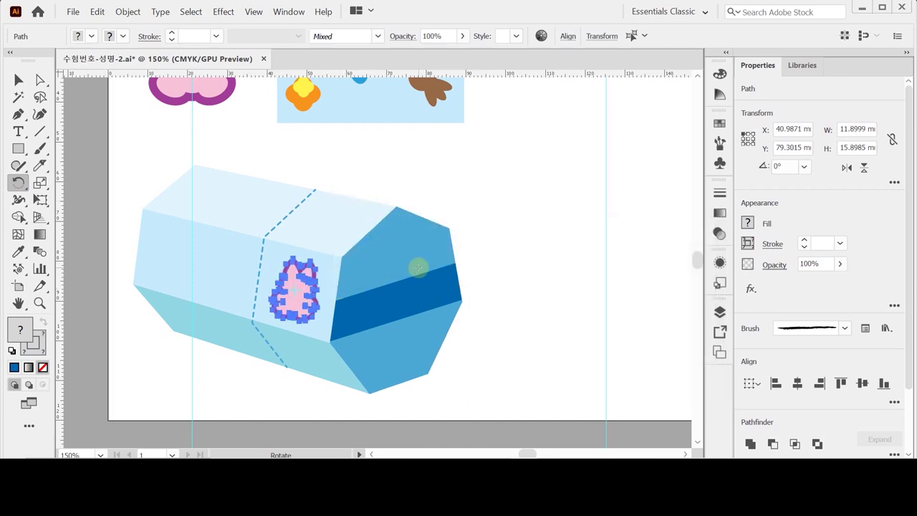
{"action": "key", "text": "Right"}
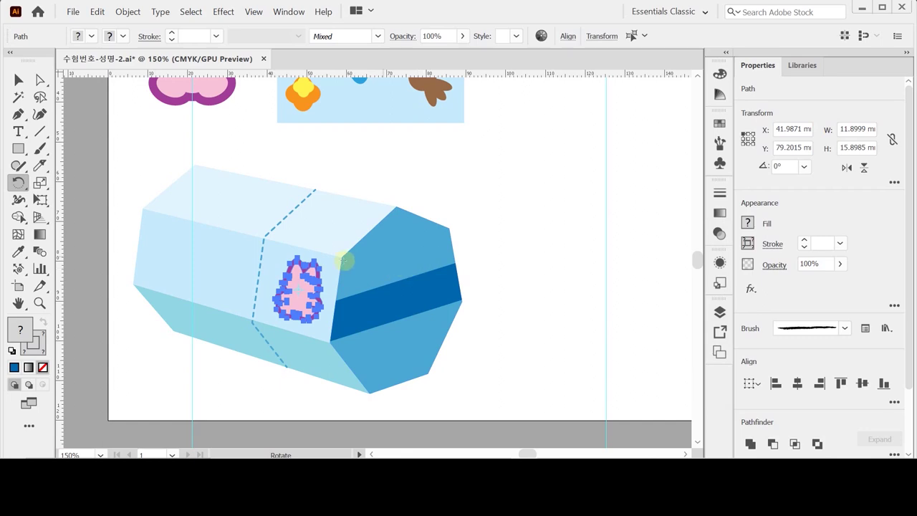
{"action": "key", "text": "ctrl"}
{"action": "left_click_drag", "start_coordinate": [291, 293], "coordinate": [288, 292]}
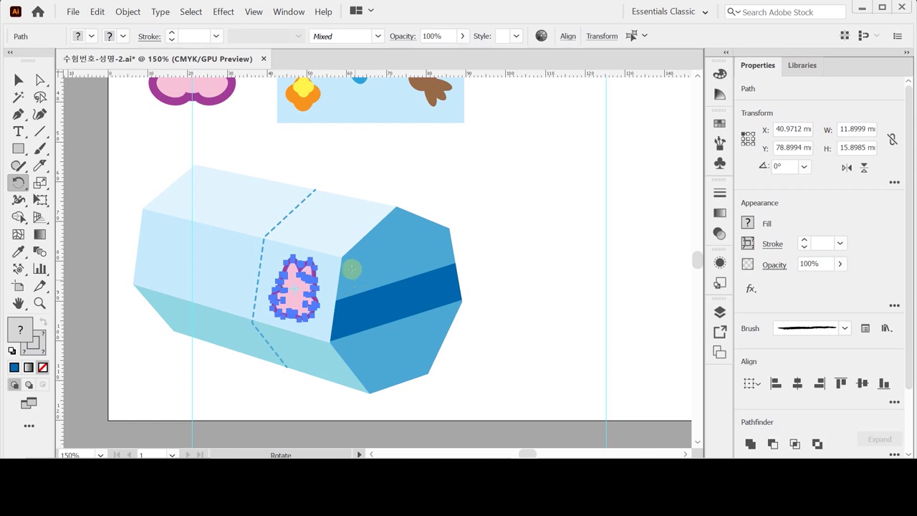
{"action": "scroll", "coordinate": [439, 253], "scroll_direction": "up", "scroll_amount": 3}
{"action": "scroll", "coordinate": [442, 253], "scroll_direction": "up", "scroll_amount": 1}
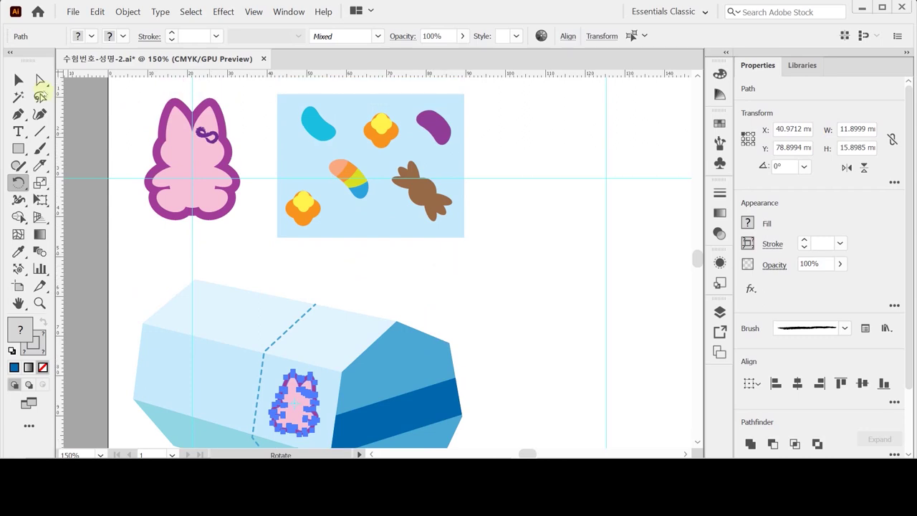
{"action": "left_click", "coordinate": [19, 80]}
{"action": "left_click", "coordinate": [184, 244]}
{"action": "left_click", "coordinate": [242, 316]}
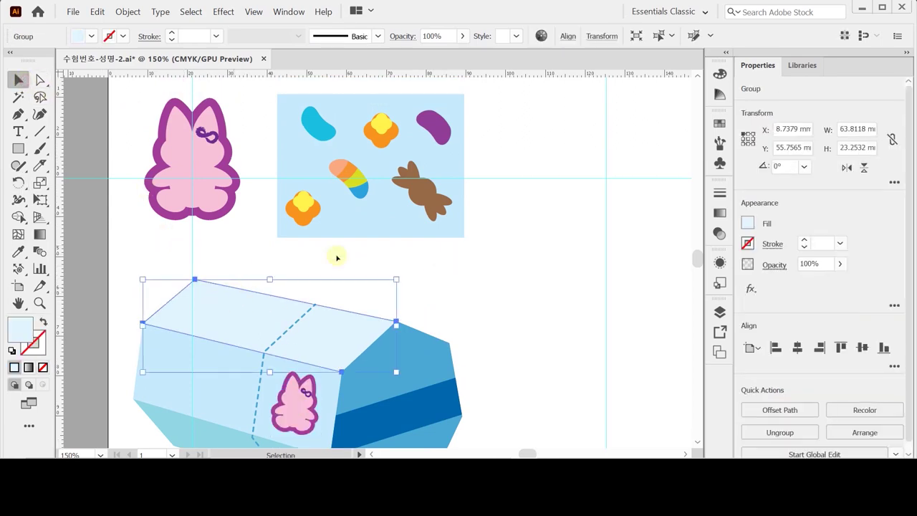
{"action": "left_click", "coordinate": [478, 246]}
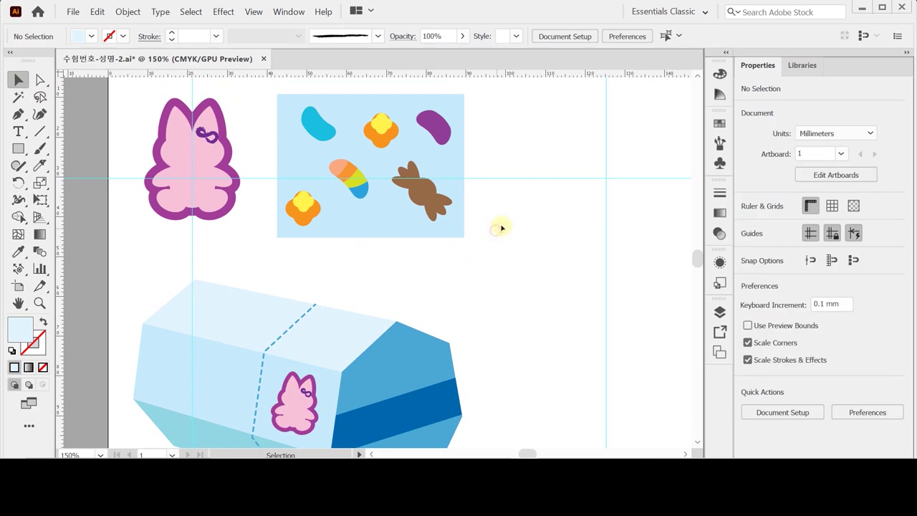
Step: Copy the purple bean, striped bean and upper flower to the box's top face and shrink the copies to about 27.5 mm wide overall
{"action": "left_click", "coordinate": [443, 128]}
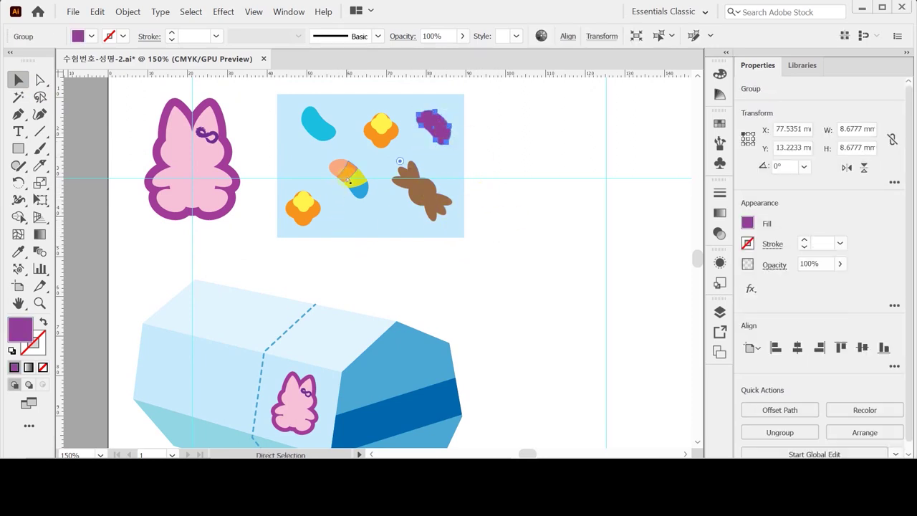
{"action": "left_click", "coordinate": [354, 180], "text": "shift"}
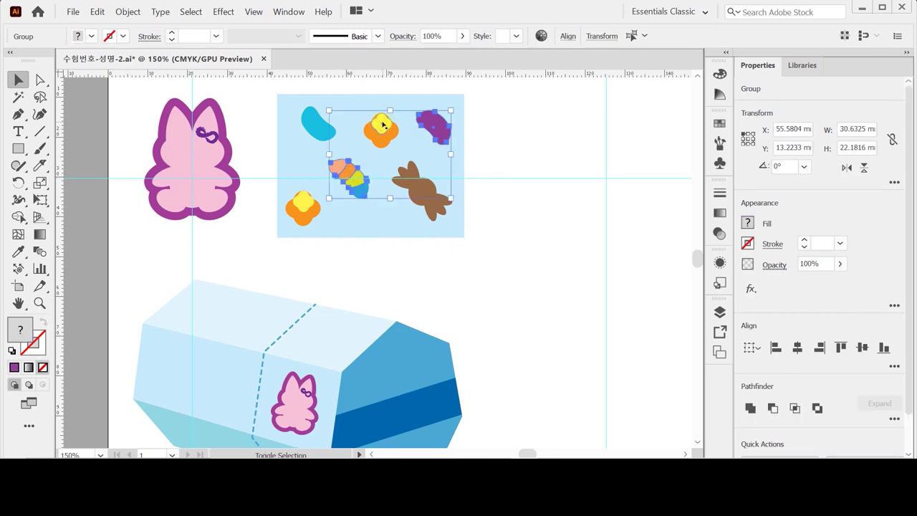
{"action": "left_click", "coordinate": [383, 126], "text": "shift"}
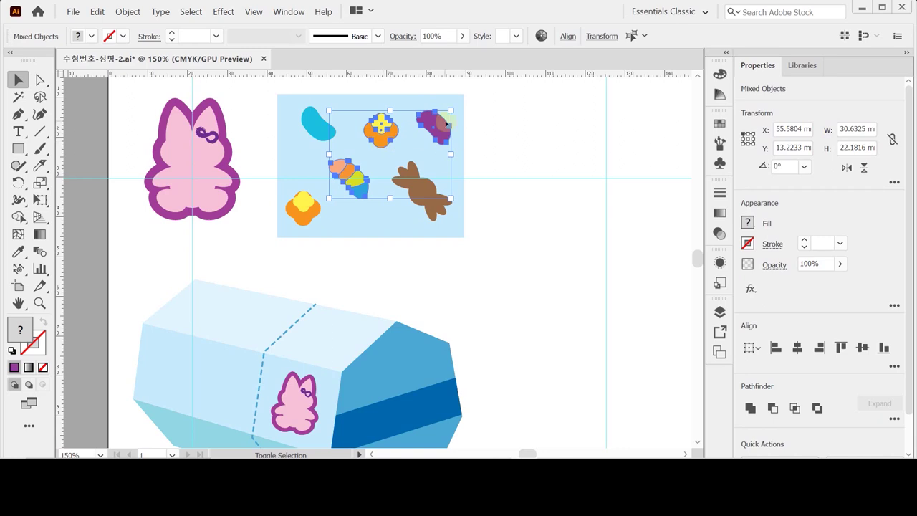
{"action": "key", "text": "a"}
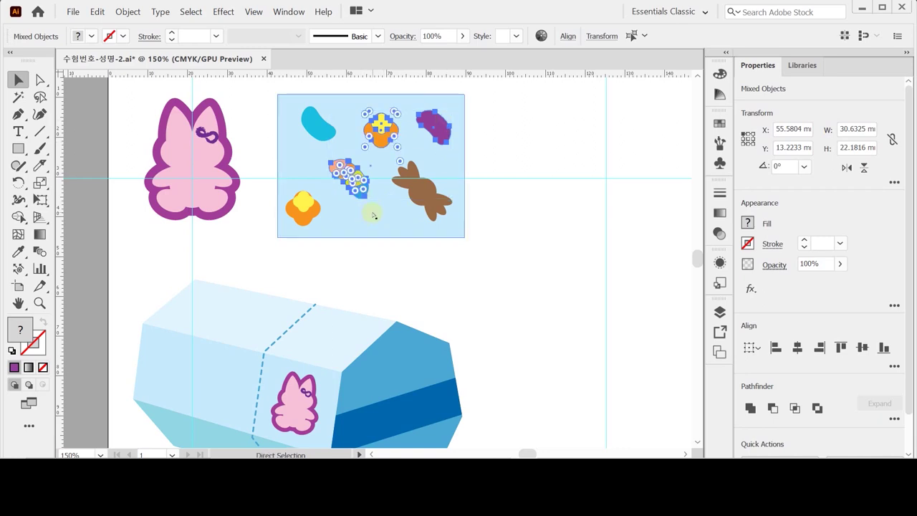
{"action": "key", "text": "v"}
{"action": "key", "text": "a"}
{"action": "left_click_drag", "start_coordinate": [381, 132], "coordinate": [219, 270]}
{"action": "key", "text": "v"}
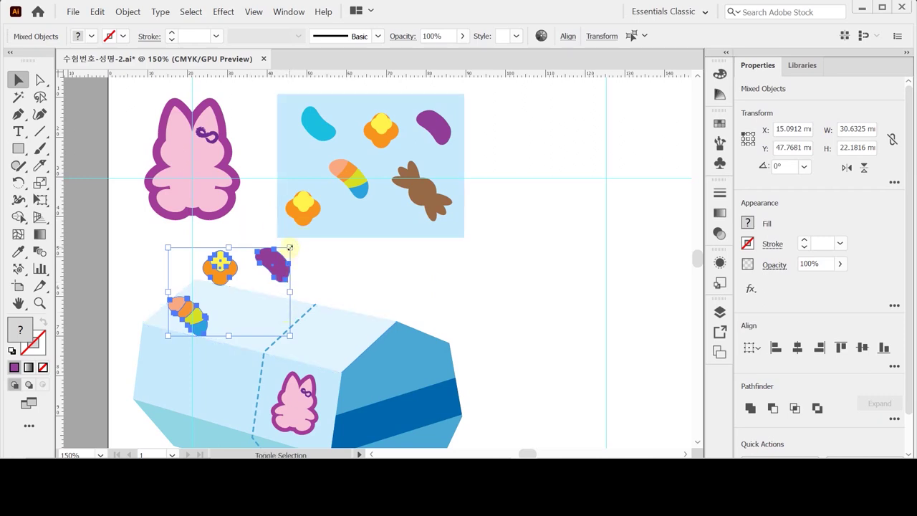
{"action": "left_click_drag", "start_coordinate": [289, 248], "coordinate": [278, 255]}
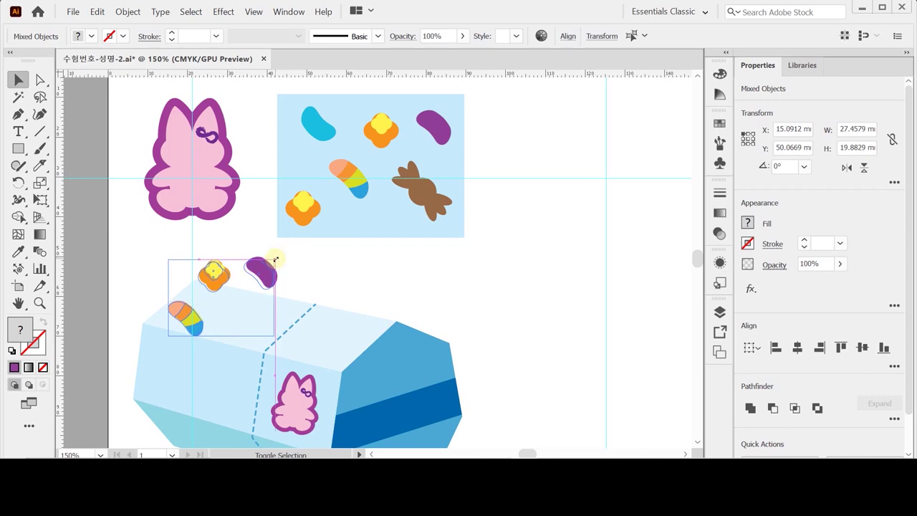
{"action": "scroll", "coordinate": [334, 294], "scroll_direction": "down", "scroll_amount": 2}
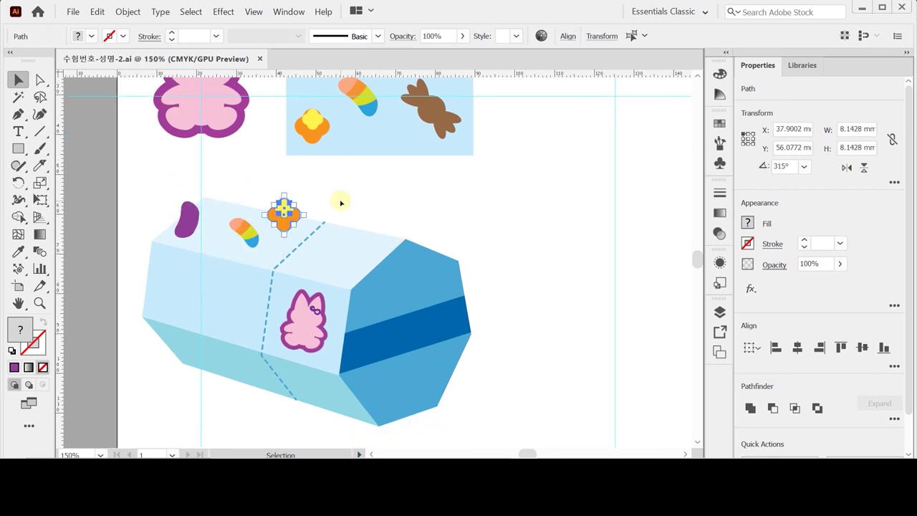
Step: Fill the yellow center of the flower on the box's top face with white (C0 M0 Y0 K0)
{"action": "left_click", "coordinate": [334, 182]}
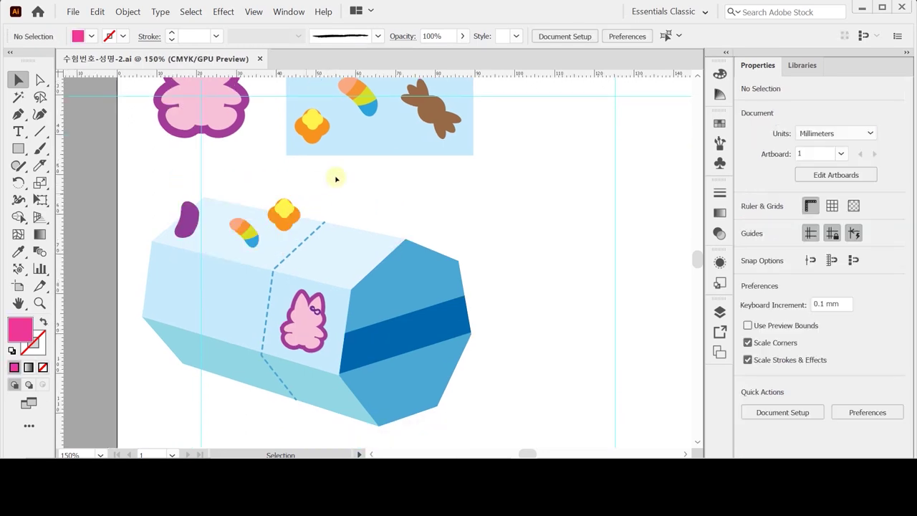
{"action": "left_click", "coordinate": [284, 210]}
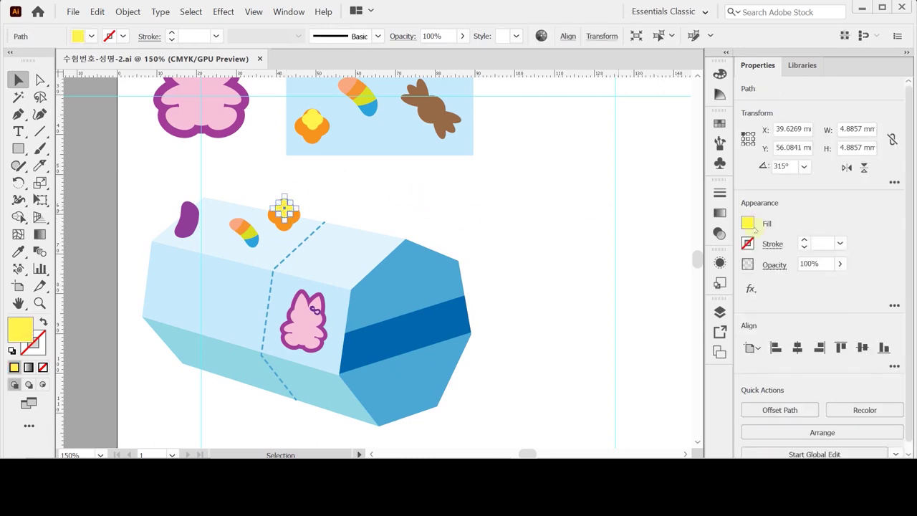
{"action": "left_click", "coordinate": [752, 226]}
{"action": "left_click", "coordinate": [609, 347]}
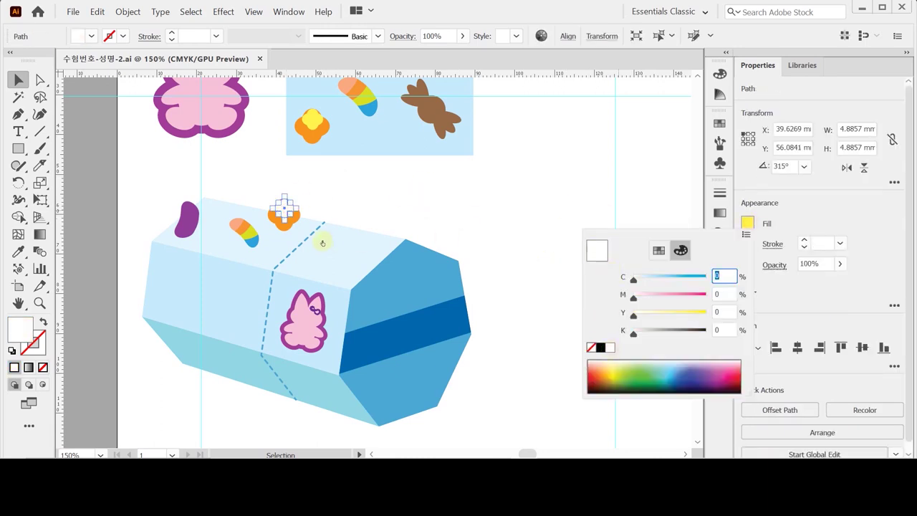
Step: Recolor the orange outer petals of the flower on the box with the purple sampled from the neighboring bean, and deselect
{"action": "left_click", "coordinate": [283, 228]}
{"action": "left_click", "coordinate": [285, 232]}
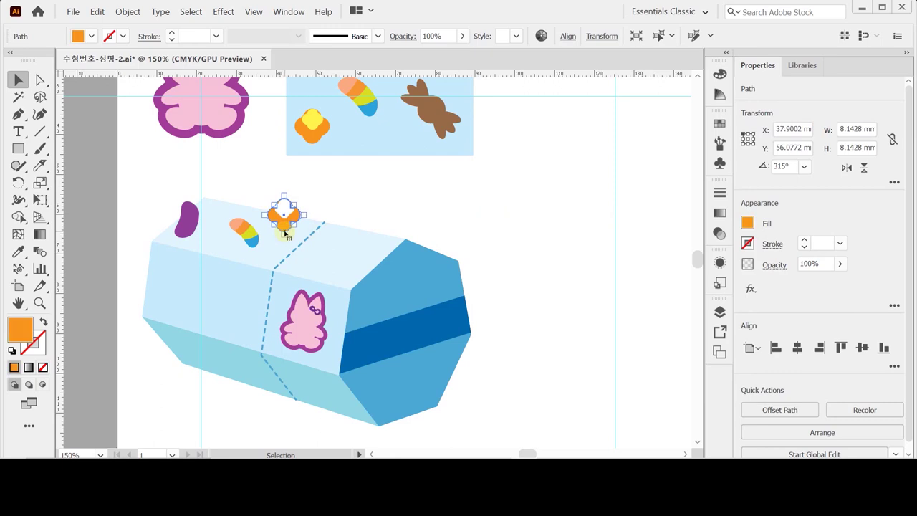
{"action": "key", "text": "i"}
{"action": "left_click", "coordinate": [185, 219]}
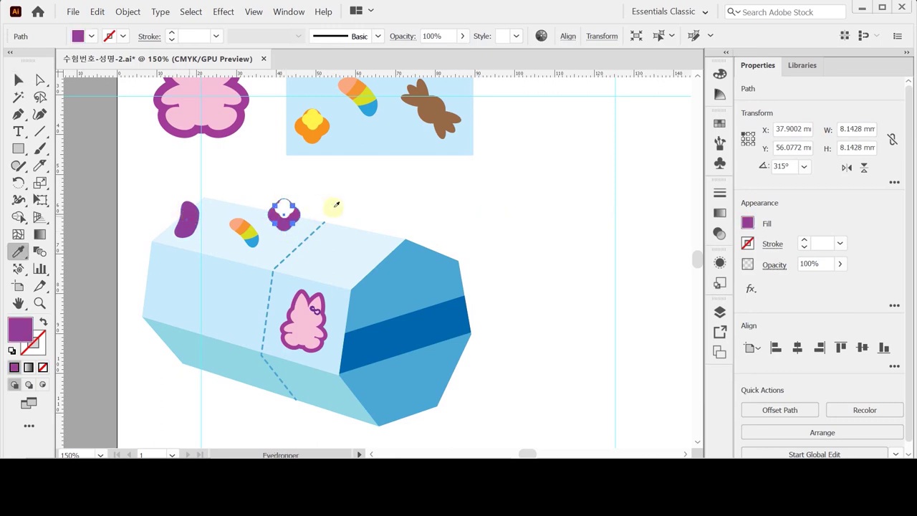
{"action": "left_click", "coordinate": [371, 207], "text": "ctrl"}
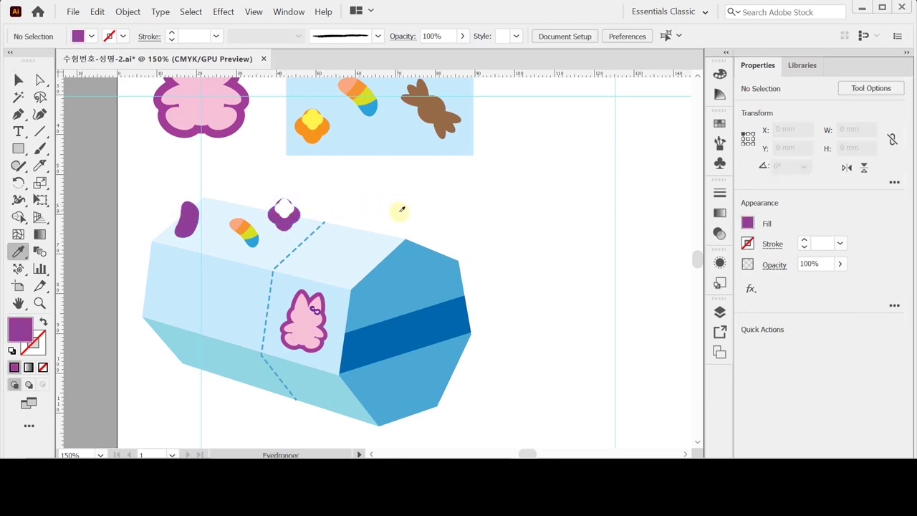
{"action": "key", "text": "v"}
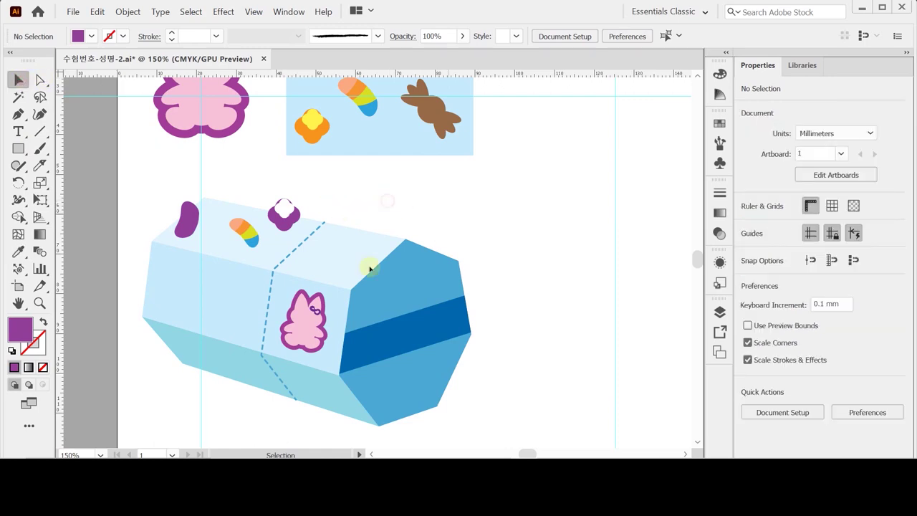
Step: Duplicate the box's light-blue top face in place and bring the duplicate to the front
{"action": "left_click", "coordinate": [220, 243]}
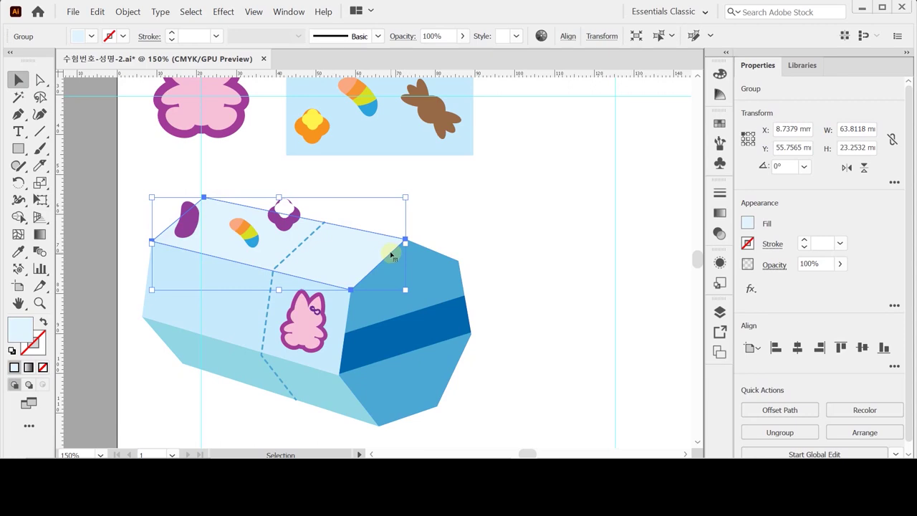
{"action": "key", "text": "a"}
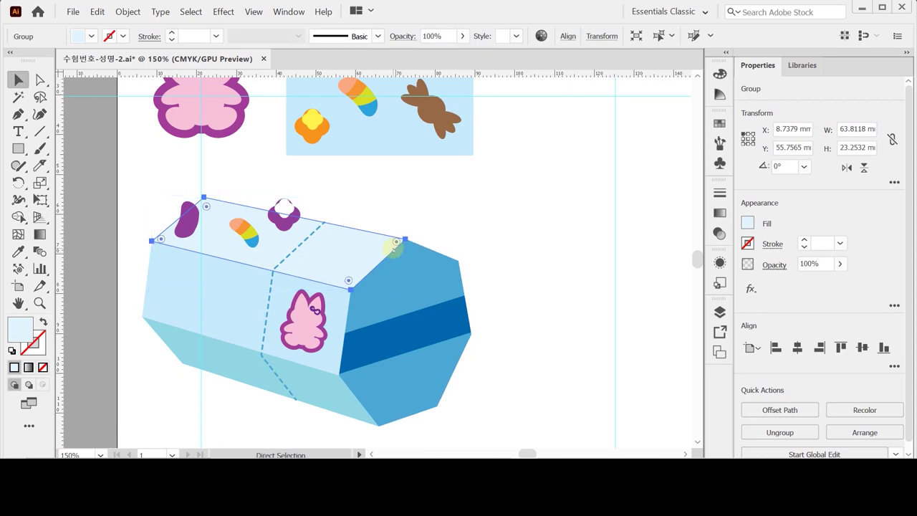
{"action": "key", "text": "v"}
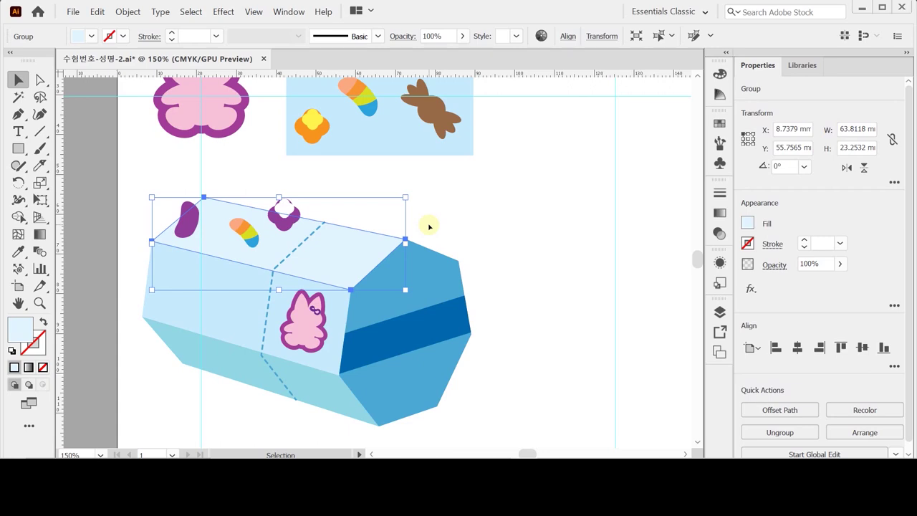
{"action": "key", "text": "a"}
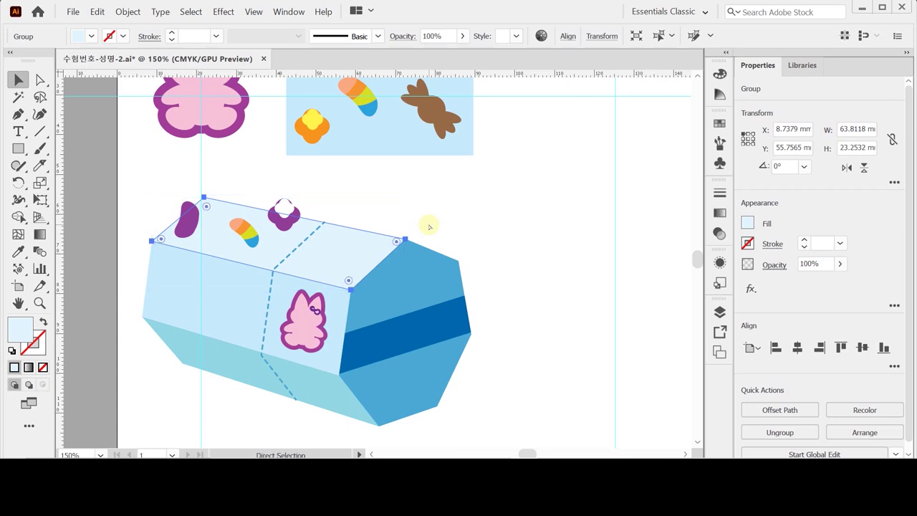
{"action": "key", "text": "v"}
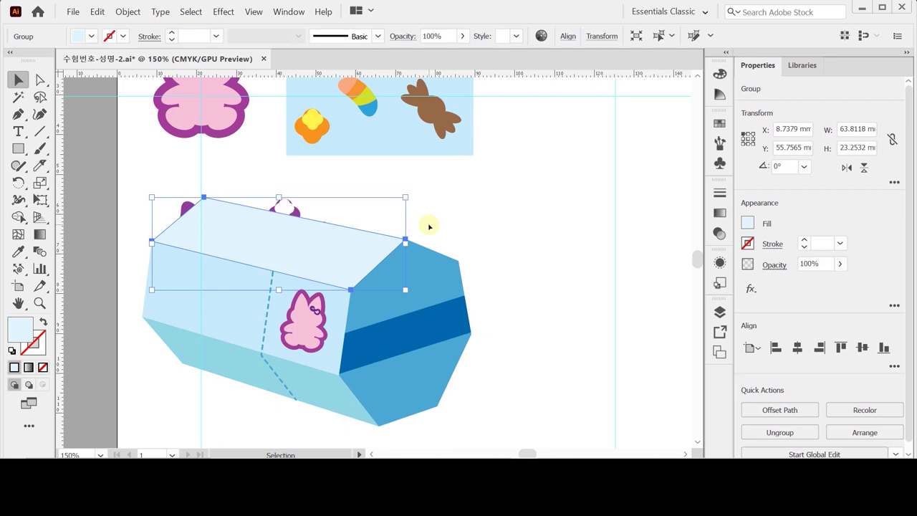
Step: Make a clipping mask from the duplicated top face so it crops the purple bean, striped bean and flower, and deselect
{"action": "key", "text": "ctrl+y"}
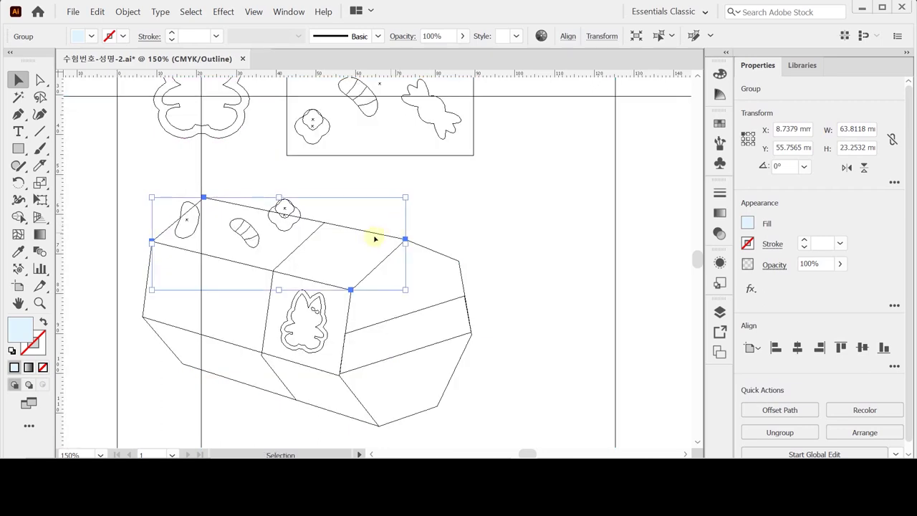
{"action": "left_click", "coordinate": [298, 213], "text": "shift"}
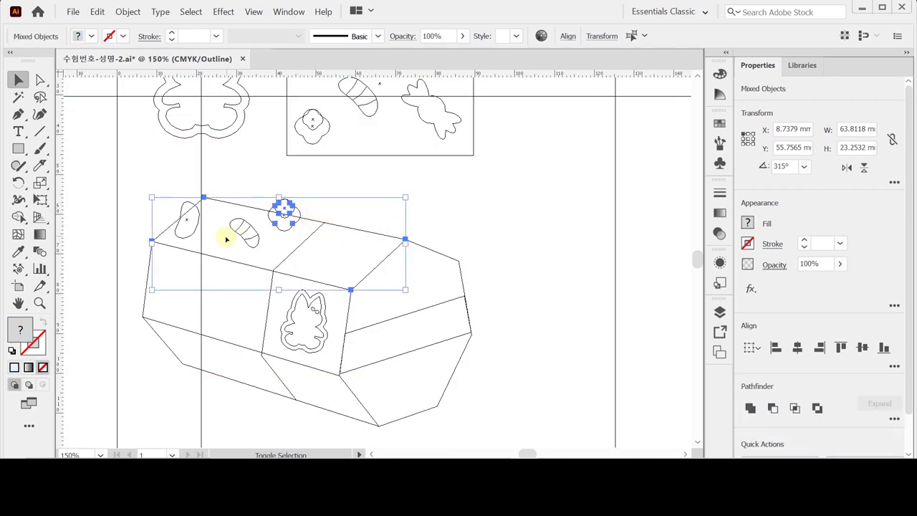
{"action": "left_click", "coordinate": [242, 229], "text": "shift"}
{"action": "left_click", "coordinate": [194, 227], "text": "shift"}
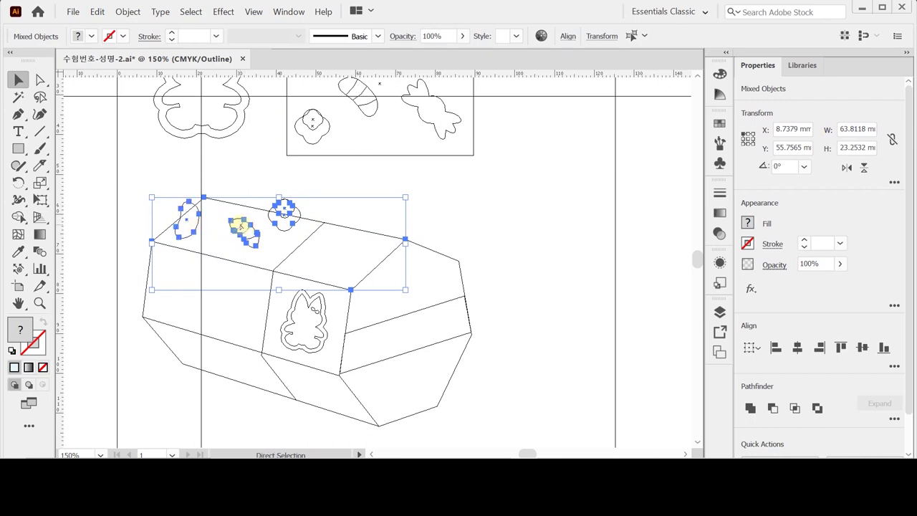
{"action": "key", "text": "ctrl+y"}
{"action": "right_click", "coordinate": [262, 223]}
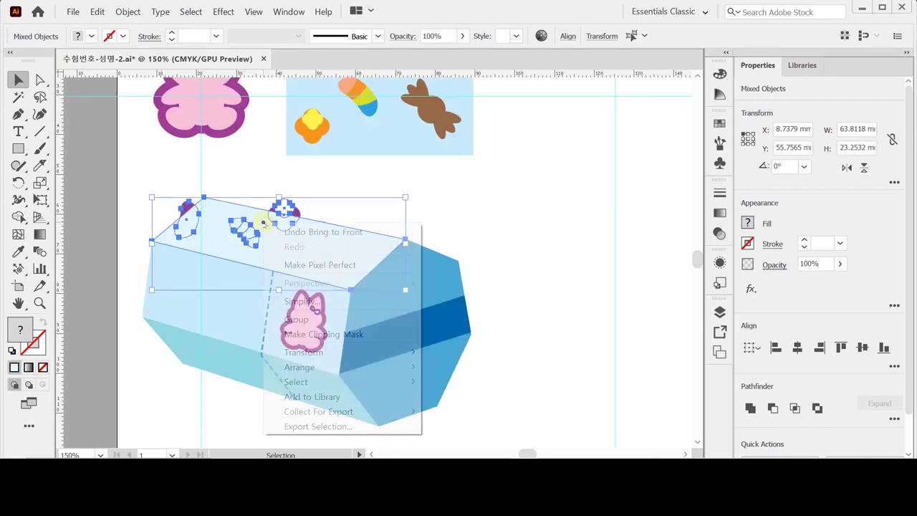
{"action": "left_click", "coordinate": [360, 332]}
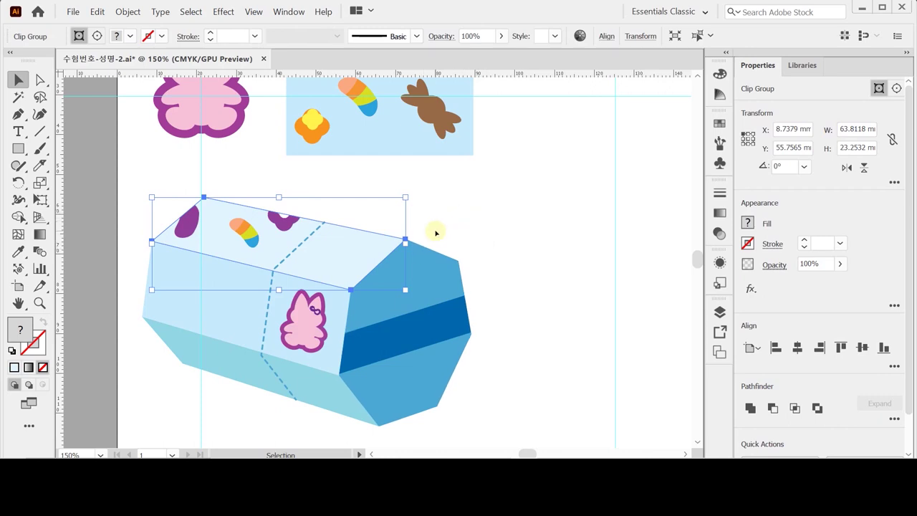
{"action": "key", "text": "ctrl+y"}
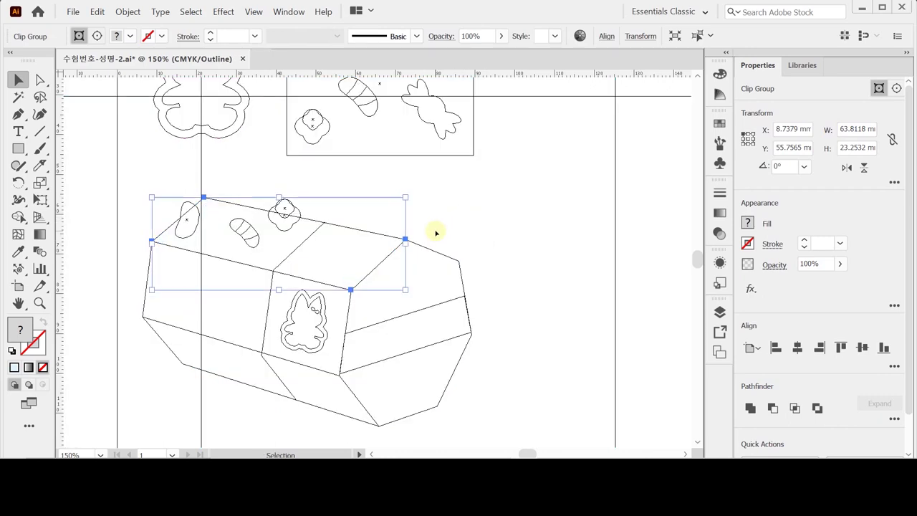
{"action": "left_click", "coordinate": [286, 209], "text": "ctrl"}
{"action": "key", "text": "ctrl+y"}
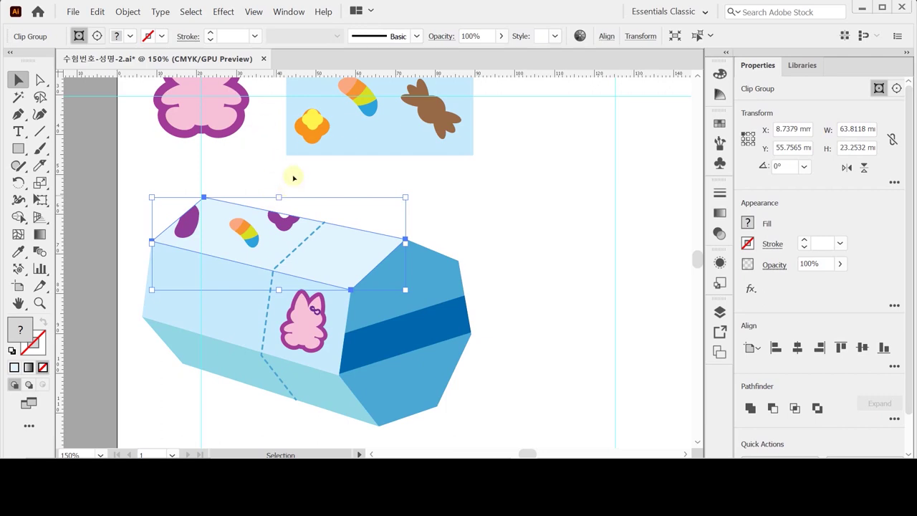
{"action": "left_click", "coordinate": [293, 178]}
Step: Start a point text on the box's front side face and search the fonts for "ar"
{"action": "scroll", "coordinate": [293, 178], "scroll_direction": "down", "scroll_amount": 2}
{"action": "left_click", "coordinate": [18, 131]}
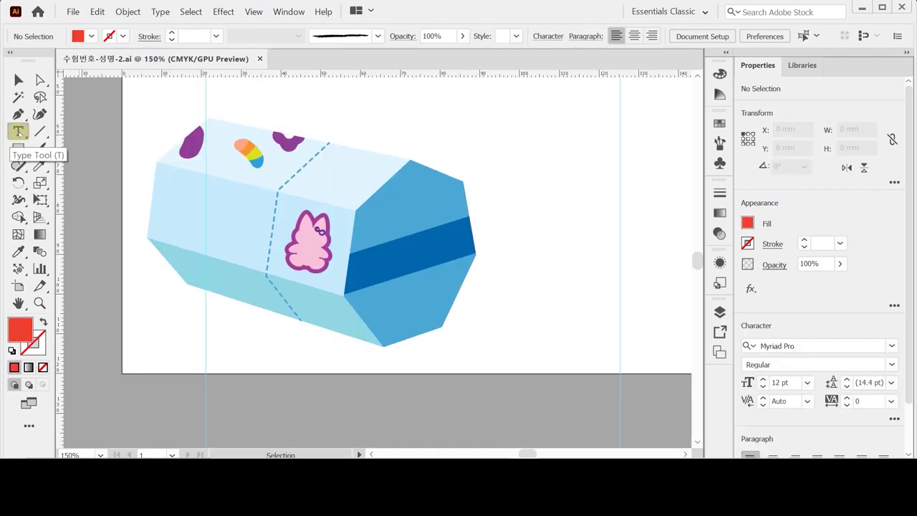
{"action": "left_click", "coordinate": [162, 225]}
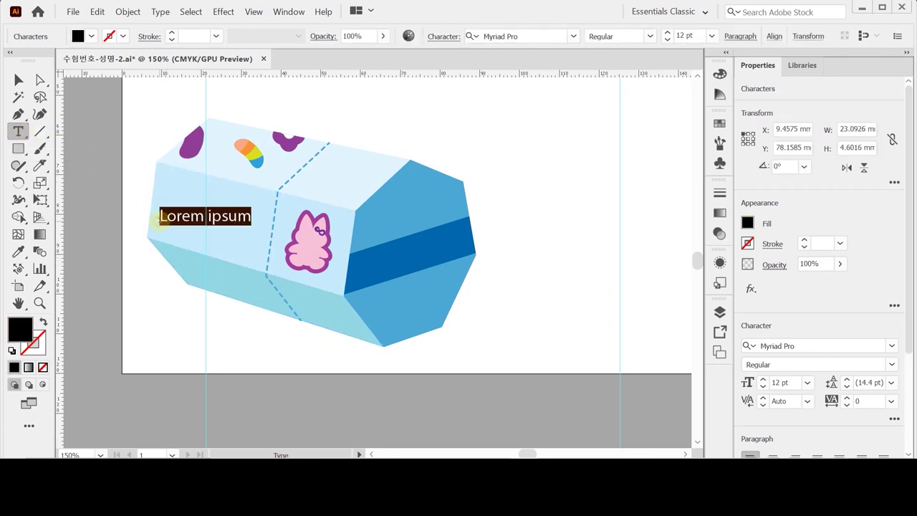
{"action": "key", "text": "Escape"}
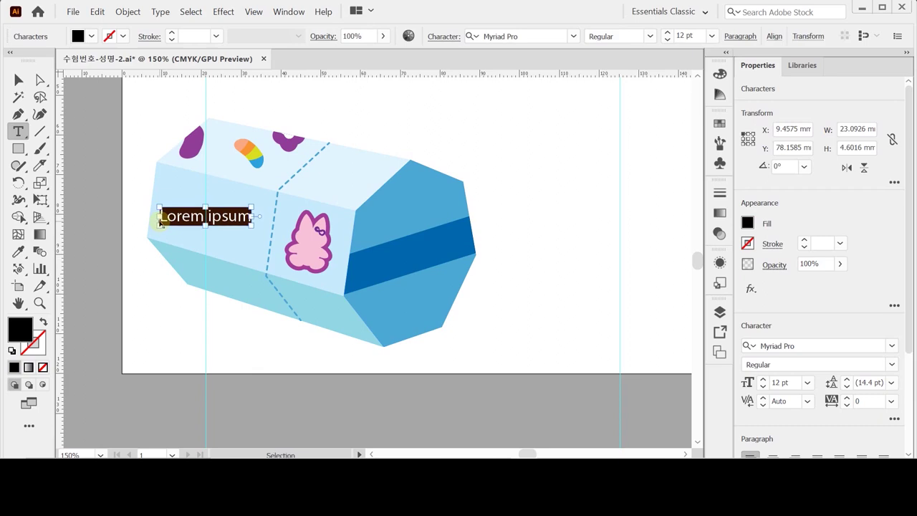
{"action": "key", "text": "ctrl+t"}
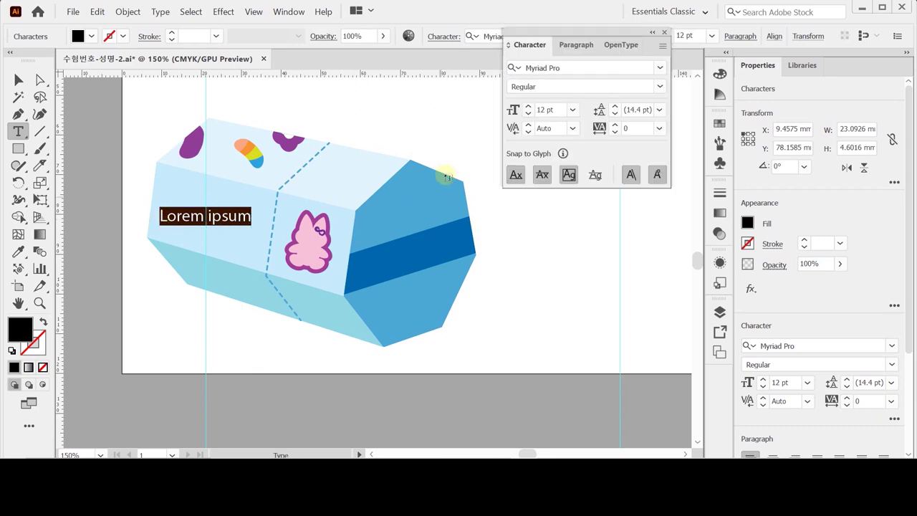
{"action": "left_click", "coordinate": [557, 69]}
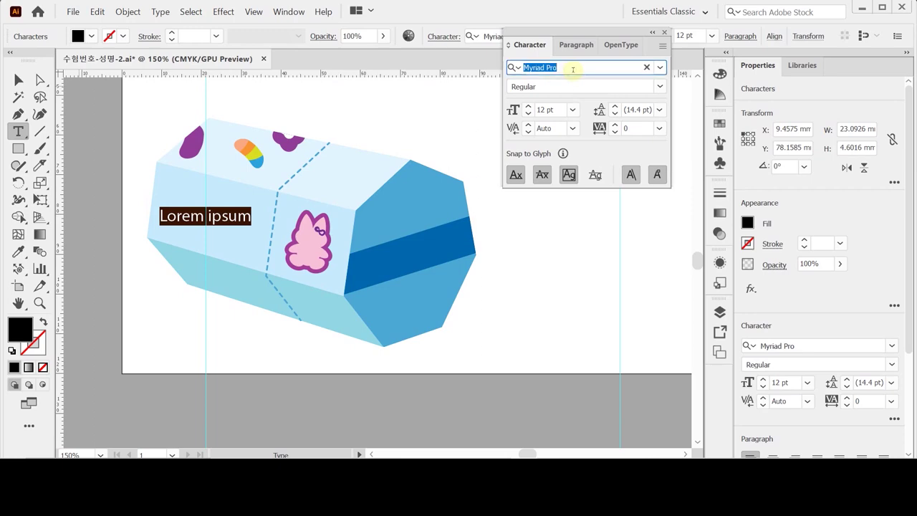
{"action": "type", "text": "a"}
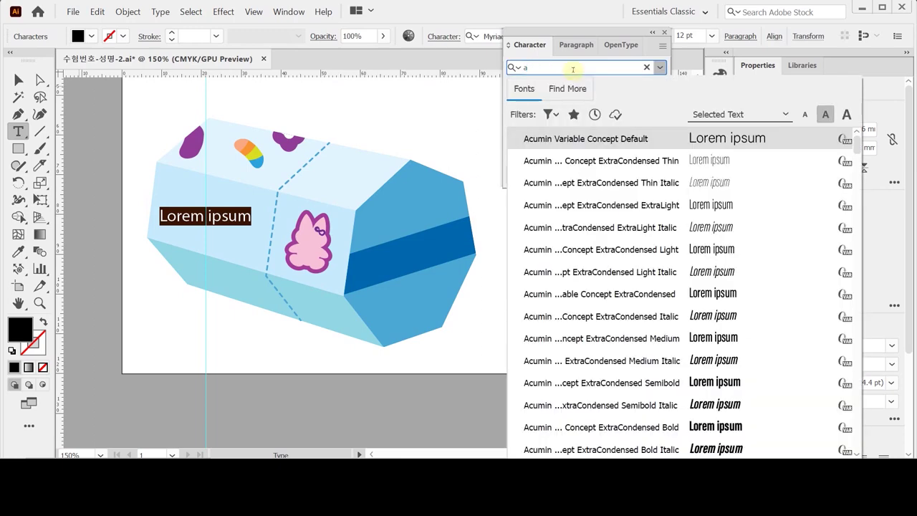
{"action": "type", "text": "r"}
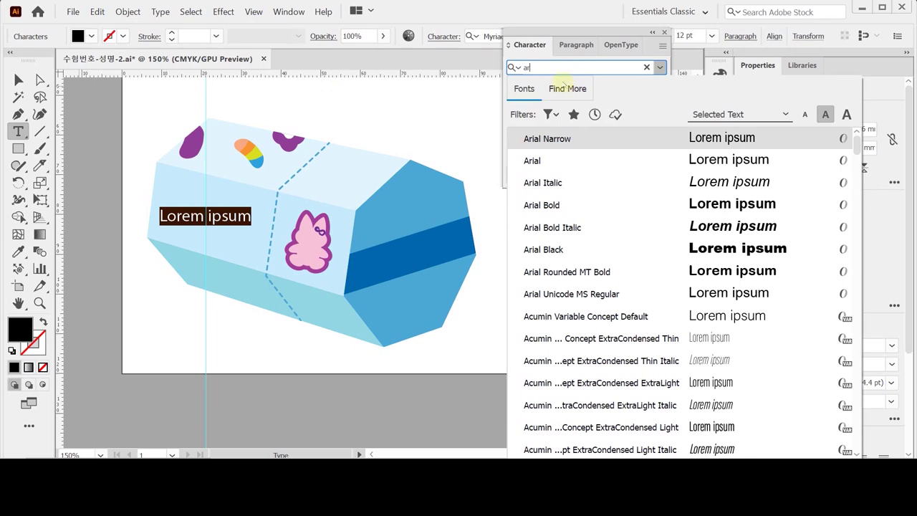
Step: Format the placeholder text on the box's front face as Arial Bold, 11 pt, with fill M 100, Y 100, K 0
{"action": "left_click", "coordinate": [593, 204]}
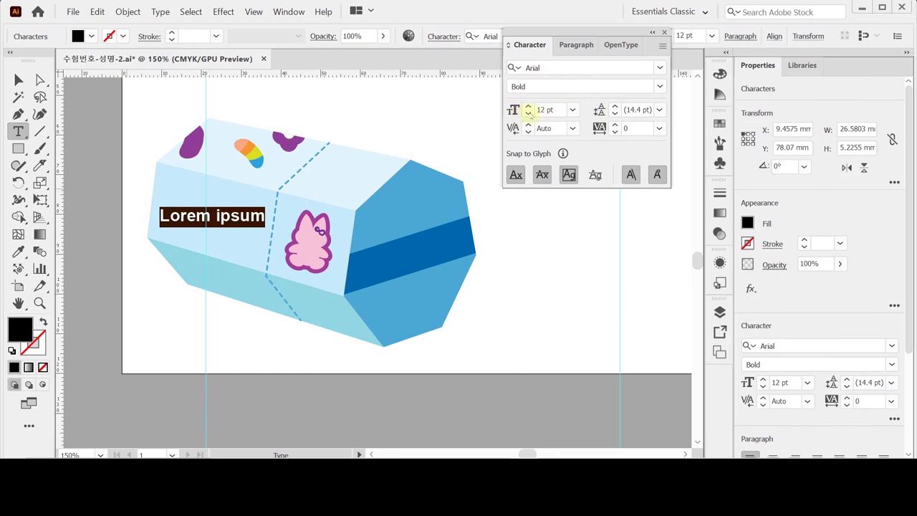
{"action": "left_click", "coordinate": [528, 113]}
{"action": "left_click", "coordinate": [747, 223]}
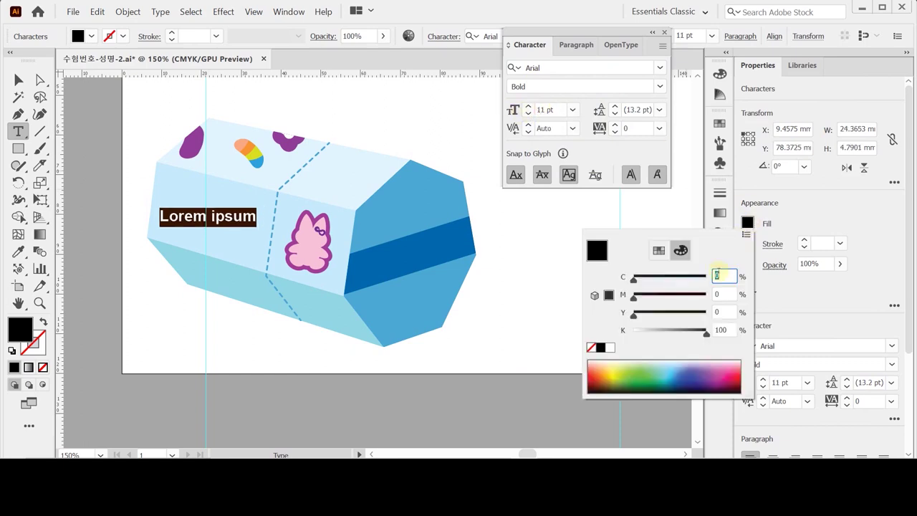
{"action": "key", "text": "Tab"}
{"action": "type", "text": "100"}
{"action": "key", "text": "Tab"}
{"action": "type", "text": "100"}
{"action": "key", "text": "Tab"}
{"action": "type", "text": "0"}
{"action": "key", "text": "Return"}
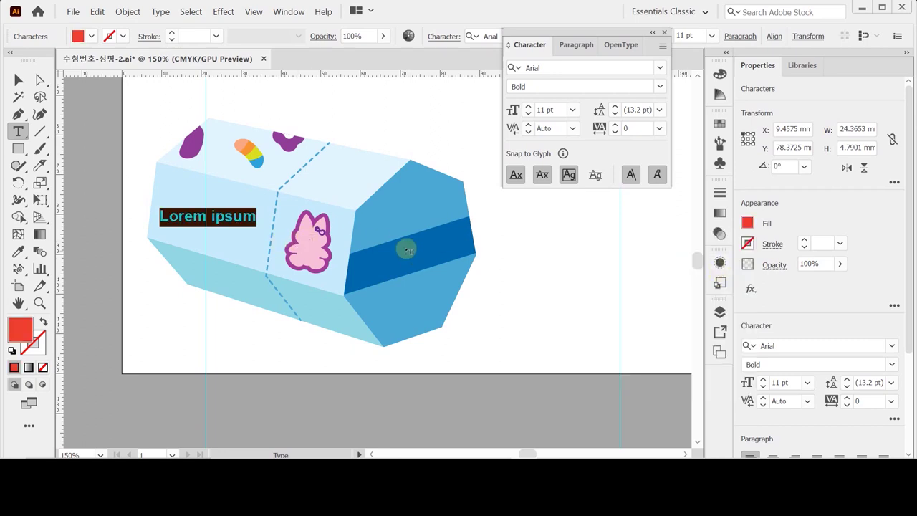
Step: Replace the placeholder text with "JELLY WORLD" and move it down over the box's lower front edge
{"action": "key", "text": "Escape"}
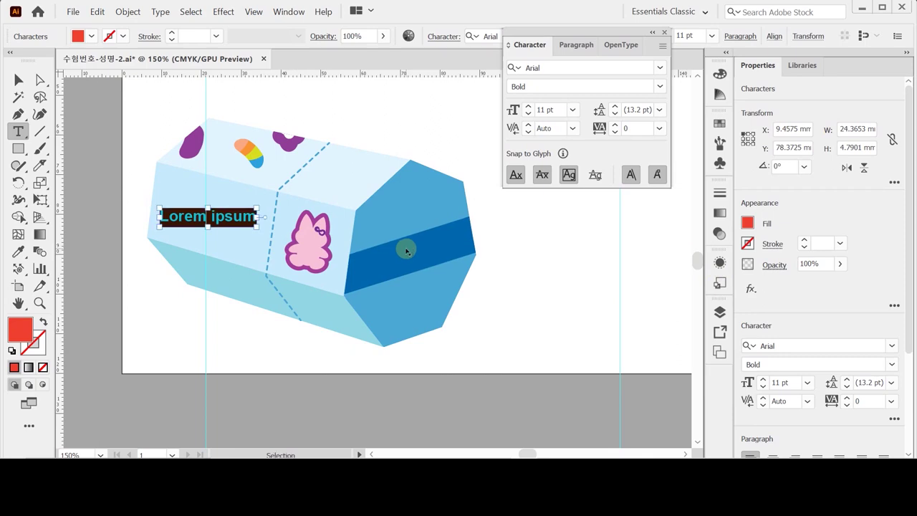
{"action": "key", "text": "ctrl+v"}
{"action": "left_click_drag", "start_coordinate": [238, 217], "coordinate": [253, 278]}
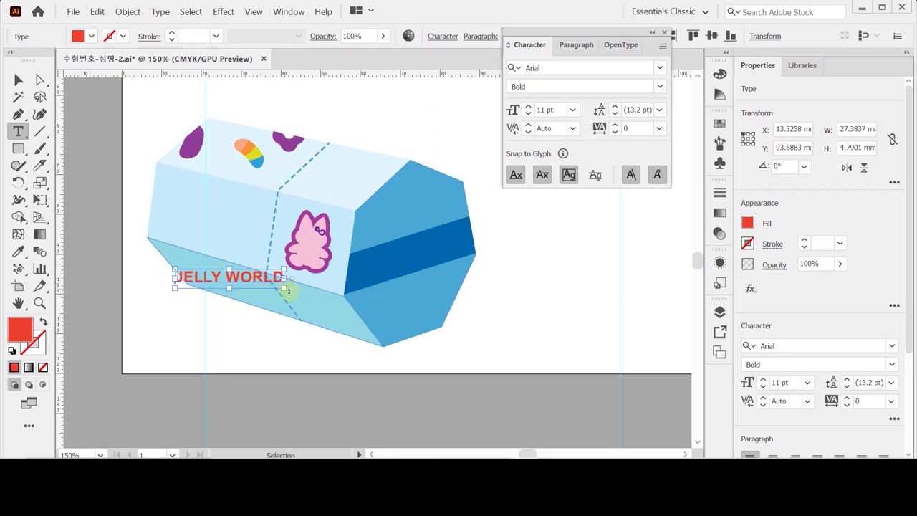
Step: Rotate the JELLY WORLD text to about 343.5° and place it along the lower edge of the light-blue front face
{"action": "left_click_drag", "start_coordinate": [286, 292], "coordinate": [285, 303]}
{"action": "left_click_drag", "start_coordinate": [241, 277], "coordinate": [215, 241]}
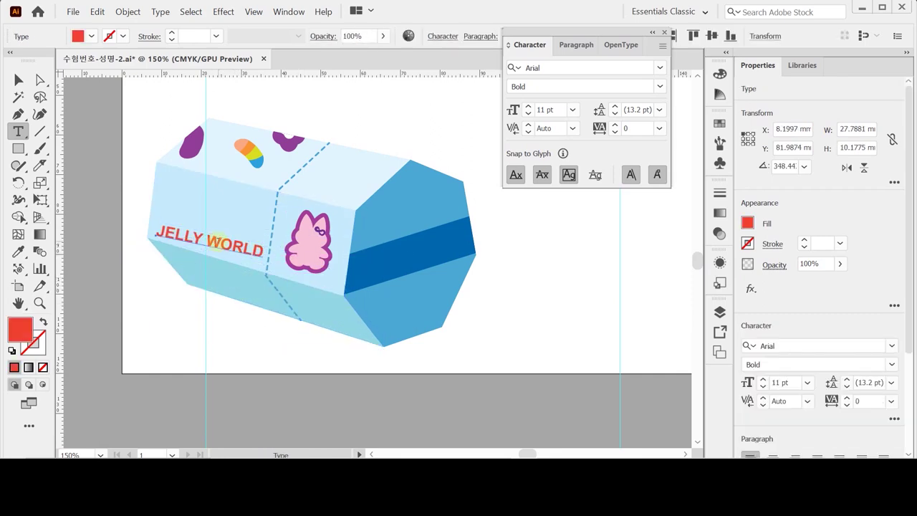
{"action": "key", "text": "ctrl"}
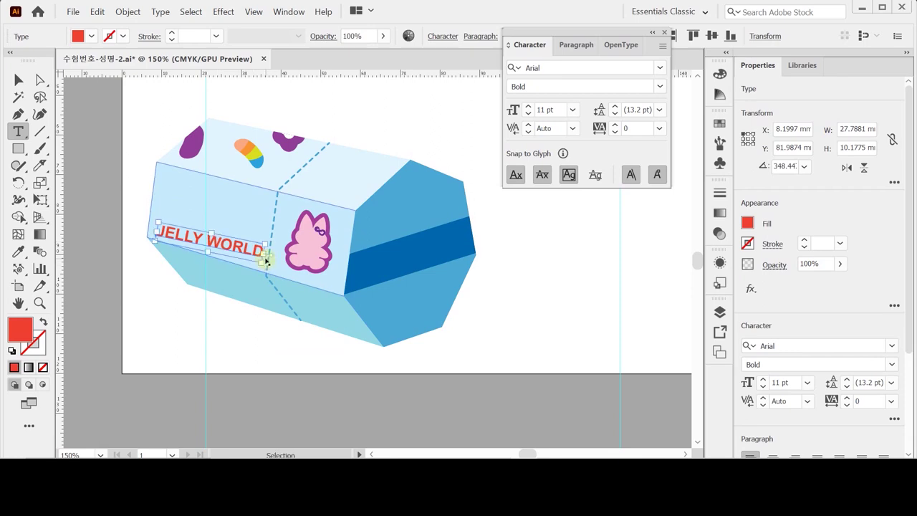
{"action": "left_click_drag", "start_coordinate": [151, 212], "coordinate": [160, 211]}
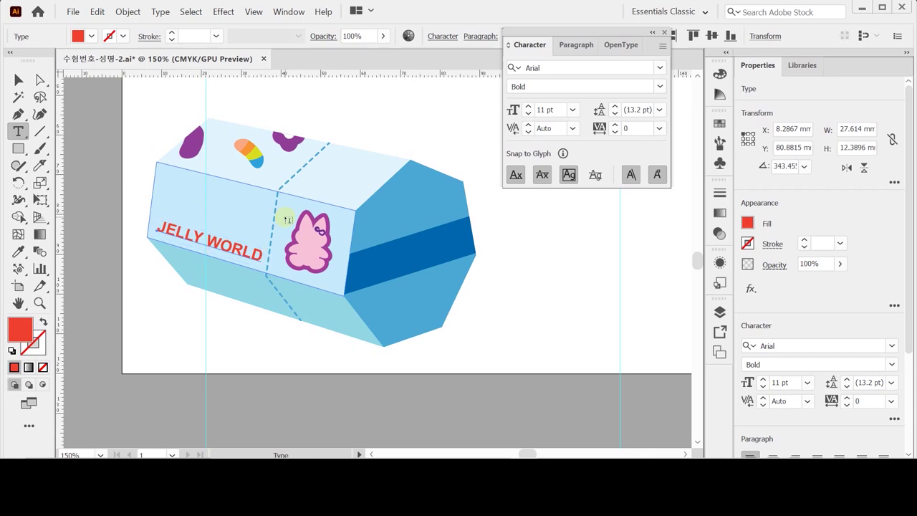
{"action": "key", "text": "Left"}
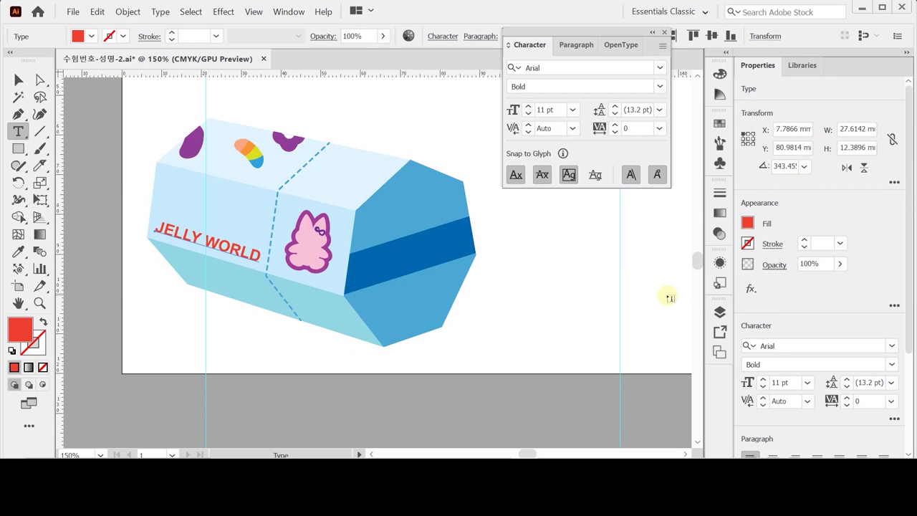
{"action": "key", "text": "ctrl+shift+a"}
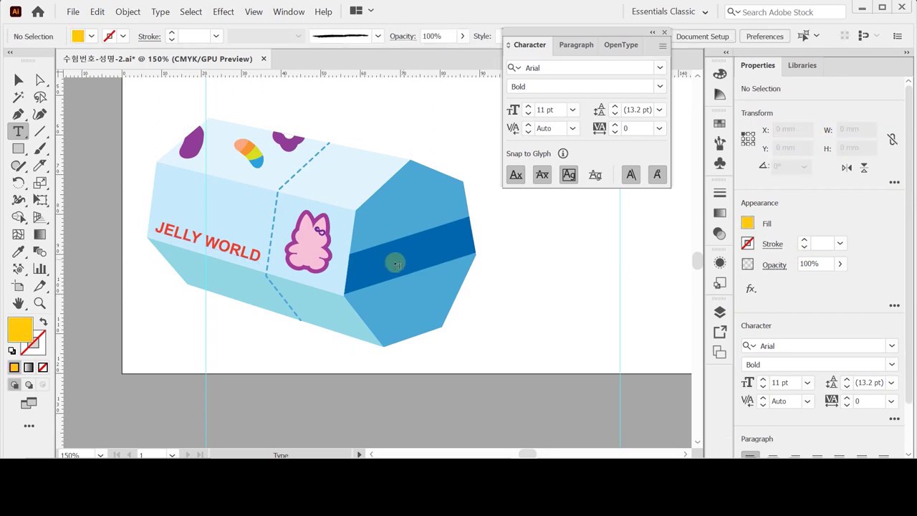
Step: Add a new text object on the dark-blue band and format it as Arial Regular, 13 pt
{"action": "left_click", "coordinate": [373, 267]}
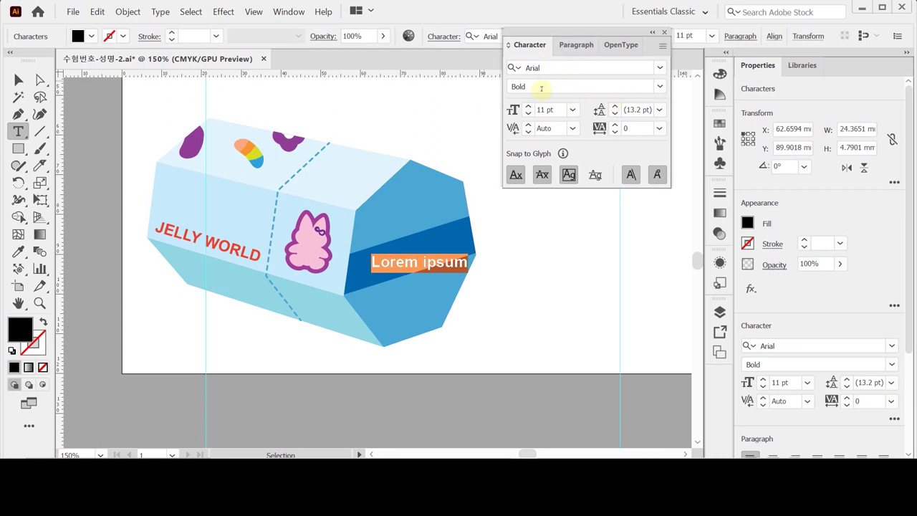
{"action": "left_click", "coordinate": [658, 87]}
{"action": "left_click", "coordinate": [548, 118]}
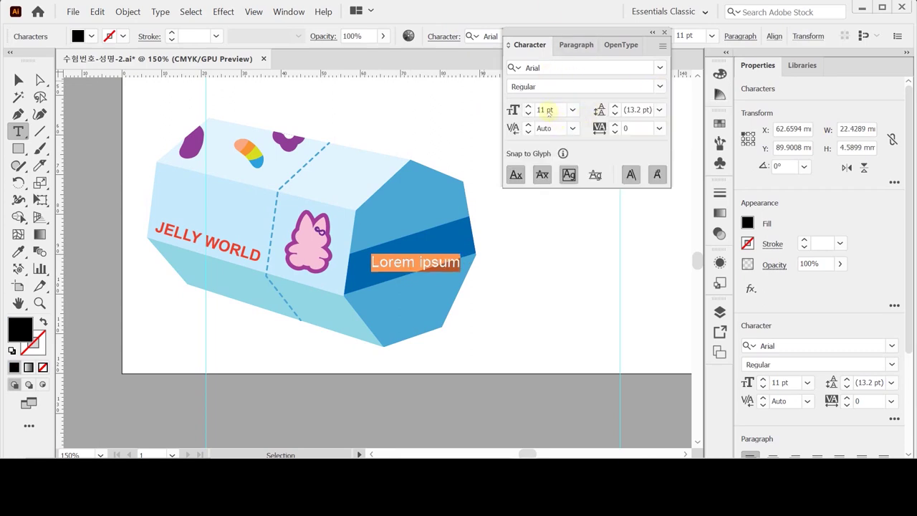
{"action": "left_click", "coordinate": [550, 109]}
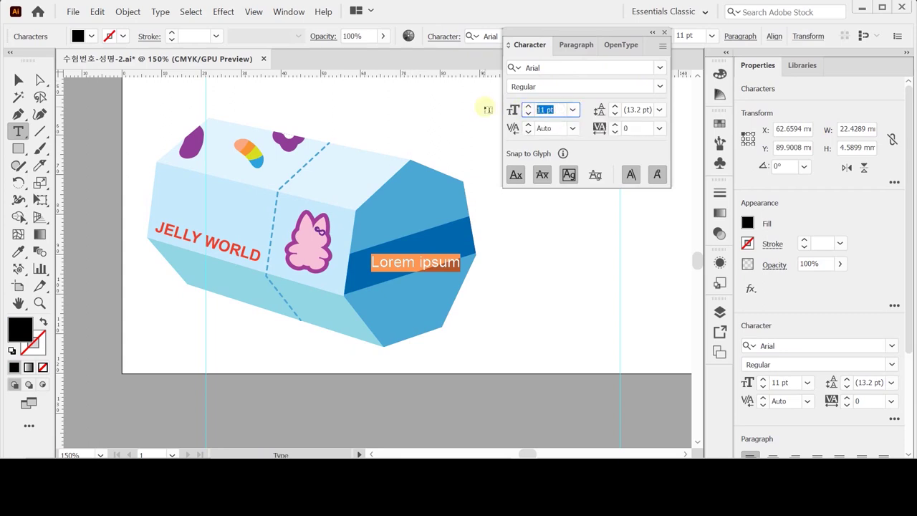
{"action": "type", "text": "13"}
{"action": "key", "text": "Return"}
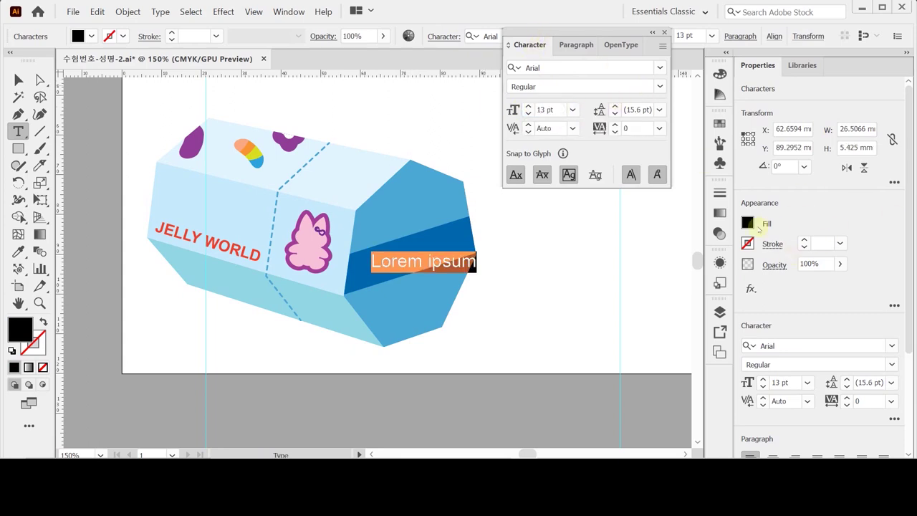
Step: Set the fill of the new text on the band to M 20, Y 100, K 0
{"action": "left_click", "coordinate": [745, 223]}
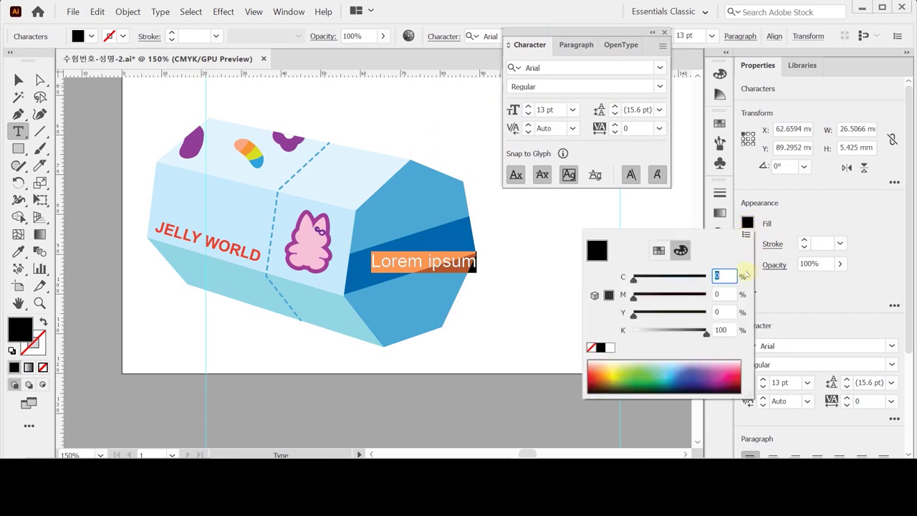
{"action": "left_click", "coordinate": [722, 294]}
{"action": "type", "text": "20"}
{"action": "key", "text": "Tab"}
{"action": "type", "text": "100"}
{"action": "key", "text": "Tab"}
{"action": "type", "text": "0"}
{"action": "key", "text": "Return"}
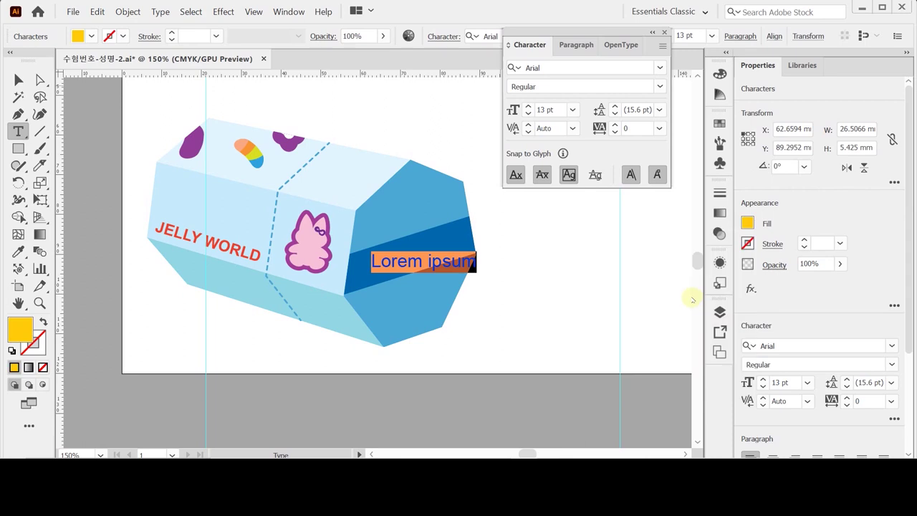
Step: Replace the placeholder on the dark-blue band with "Yummy~~" and shift the text slightly towards the band's left end
{"action": "type", "text": "Yummy~~"}
{"action": "key", "text": "Escape"}
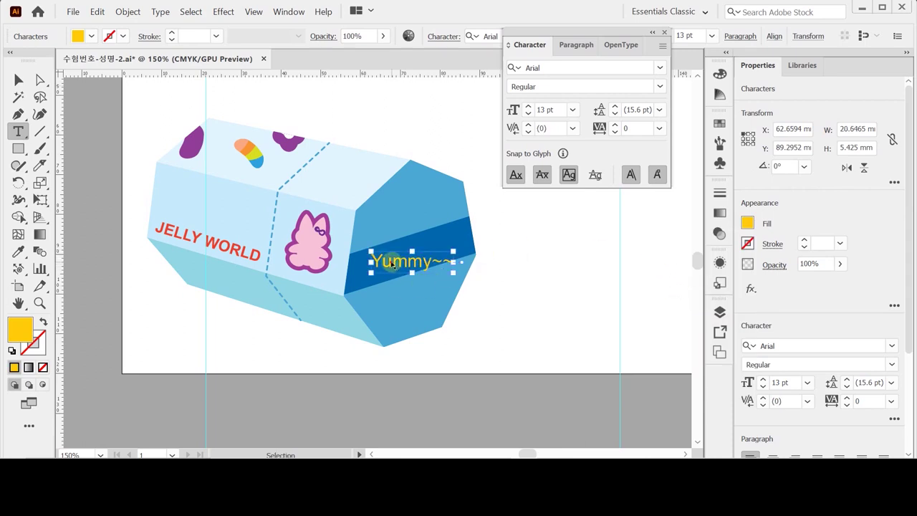
{"action": "left_click", "coordinate": [382, 266]}
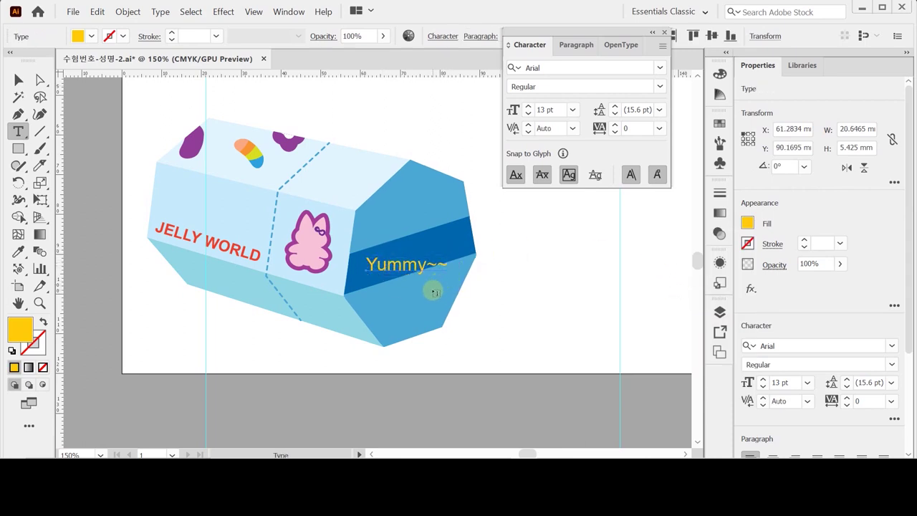
Step: Rotate the Yummy~~ text to about 16° and position it inside the dark-blue band
{"action": "left_click", "coordinate": [18, 79]}
{"action": "left_click", "coordinate": [406, 264]}
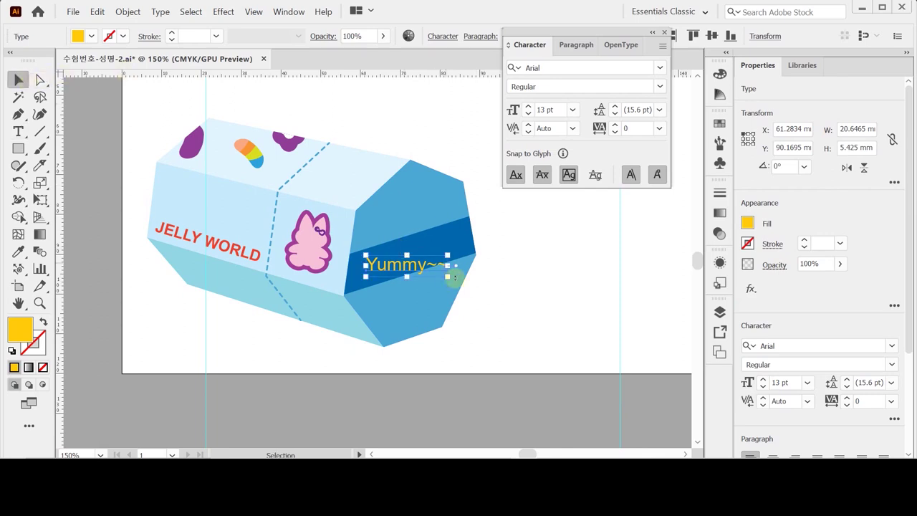
{"action": "left_click_drag", "start_coordinate": [453, 283], "coordinate": [451, 265]}
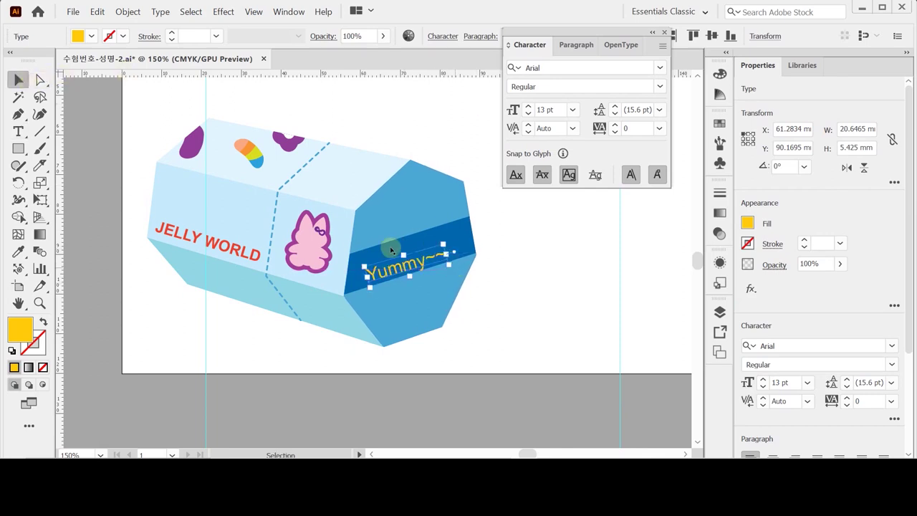
{"action": "left_click_drag", "start_coordinate": [385, 266], "coordinate": [390, 262]}
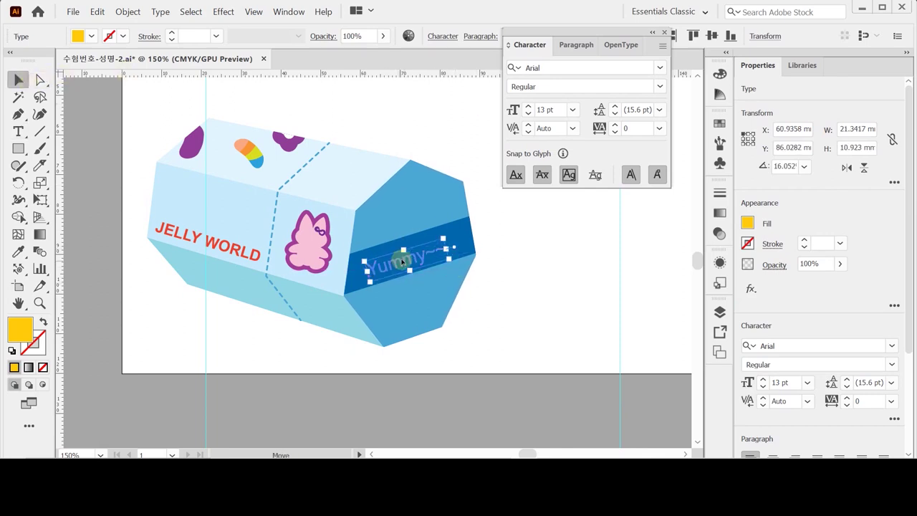
{"action": "left_click_drag", "start_coordinate": [464, 258], "coordinate": [466, 258]}
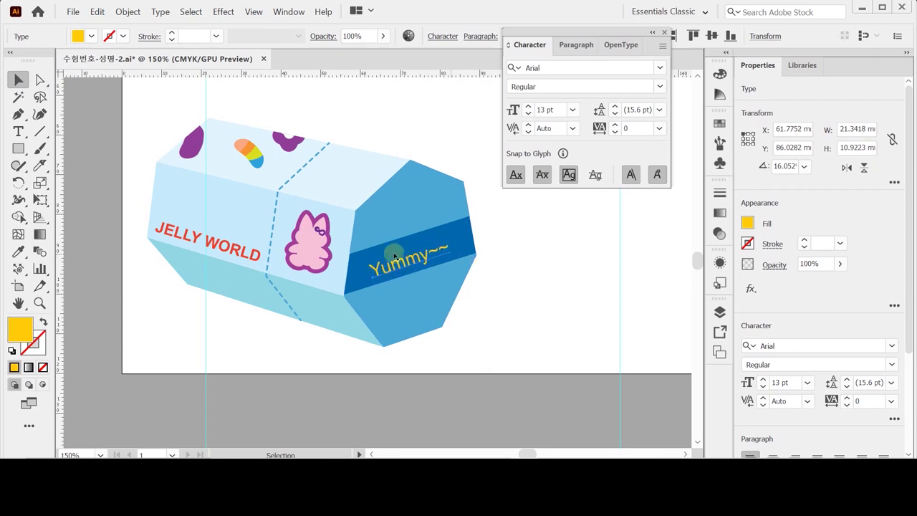
{"action": "left_click_drag", "start_coordinate": [396, 262], "coordinate": [387, 259]}
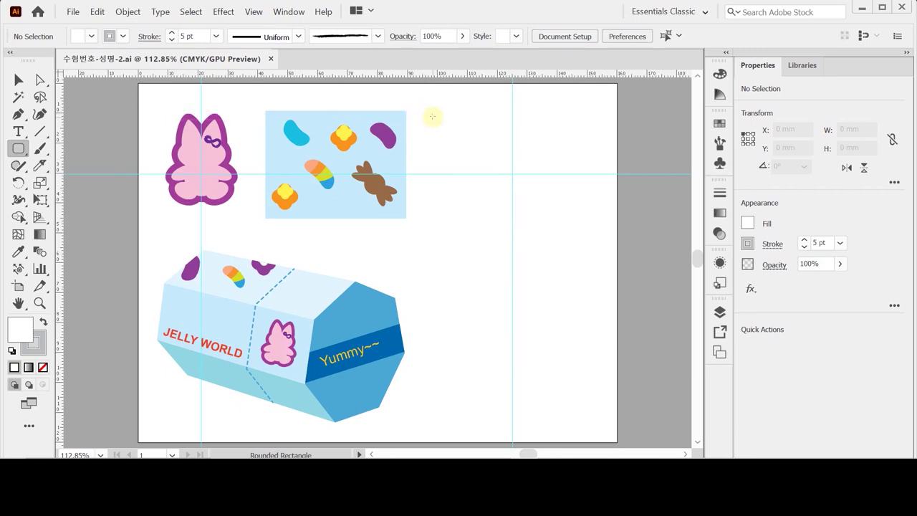
Step: Create a 50 × 95 mm rounded rectangle with 3 mm corner radius beside the candy artwork, and shift it 2 mm right and 3 mm down
{"action": "left_click", "coordinate": [433, 117]}
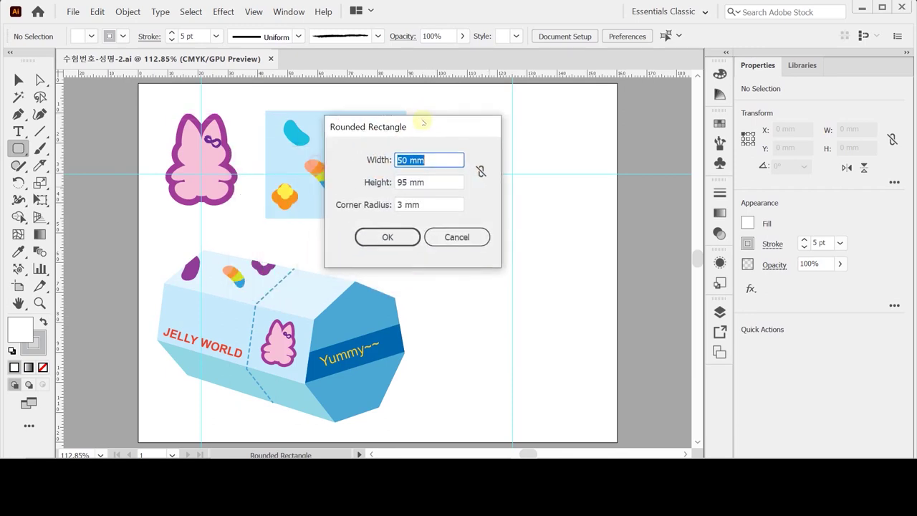
{"action": "left_click", "coordinate": [451, 172]}
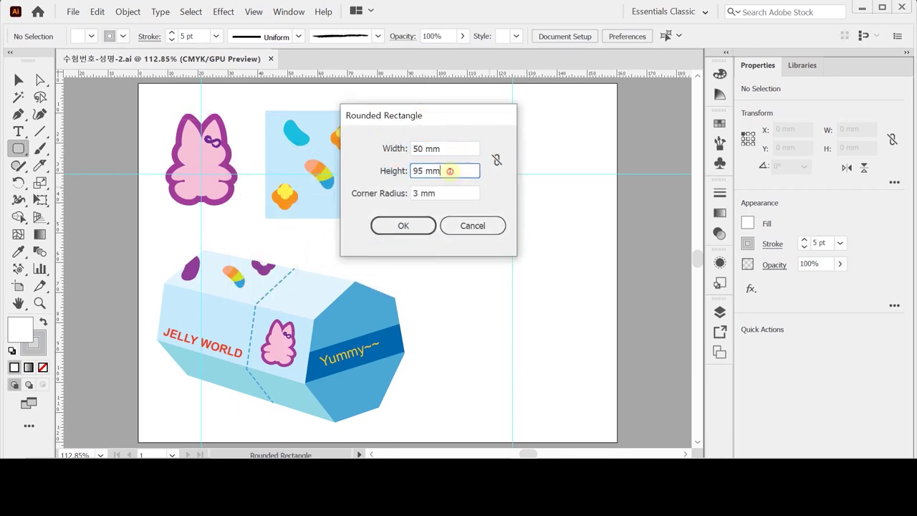
{"action": "left_click", "coordinate": [415, 225]}
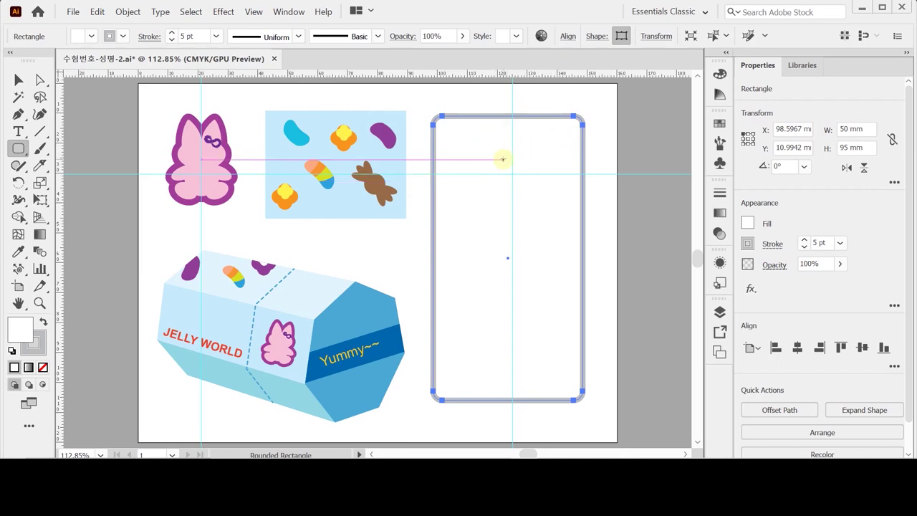
{"action": "key", "text": "Right"}
{"action": "key", "text": "Right"}
{"action": "key", "text": "Down"}
{"action": "key", "text": "Down"}
{"action": "key", "text": "Down"}
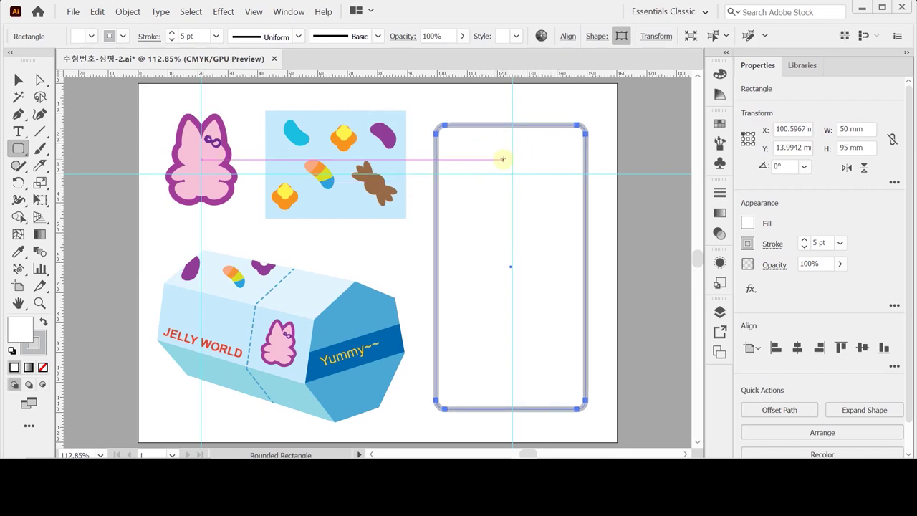
Step: Create a 14 × 14 mm circle with the Ellipse tool where the guides cross in the rounded rectangle's upper part
{"action": "scroll", "coordinate": [81, 133], "scroll_direction": "down", "scroll_amount": 1}
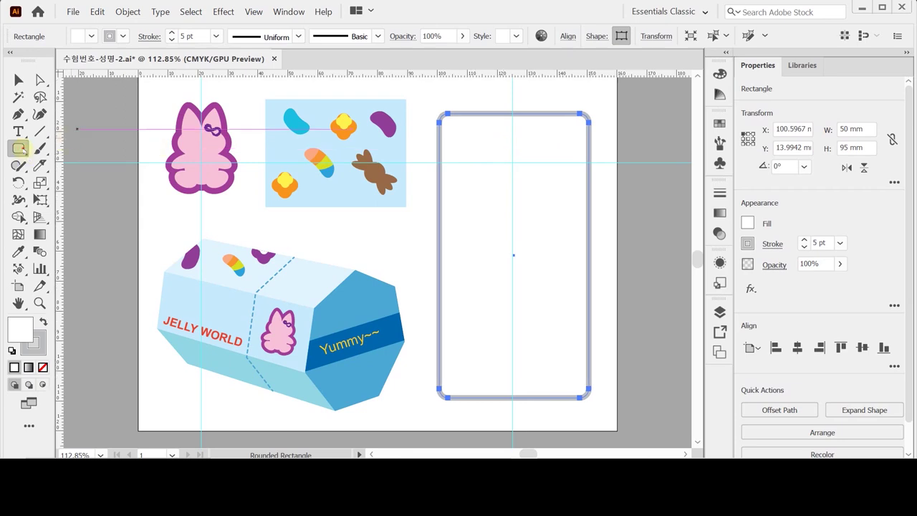
{"action": "key", "text": "v"}
{"action": "left_click_drag", "start_coordinate": [15, 149], "coordinate": [65, 182]}
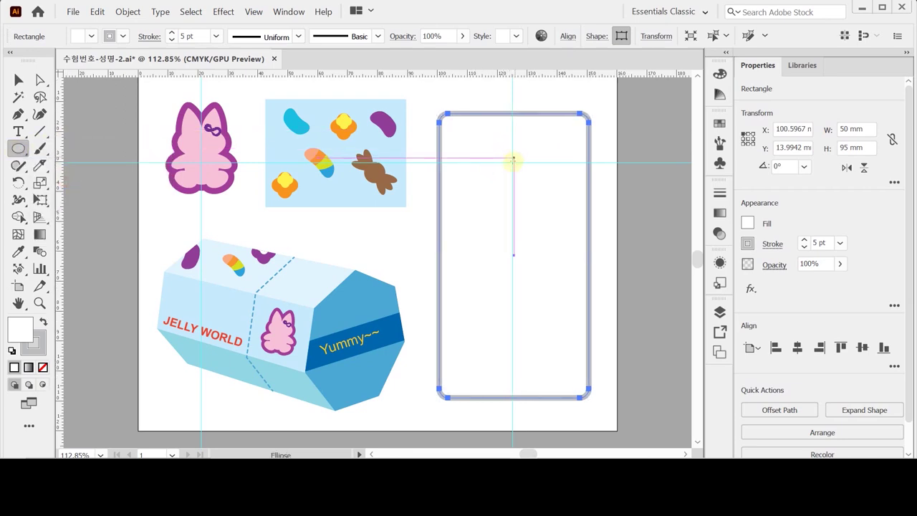
{"action": "left_click", "coordinate": [512, 164]}
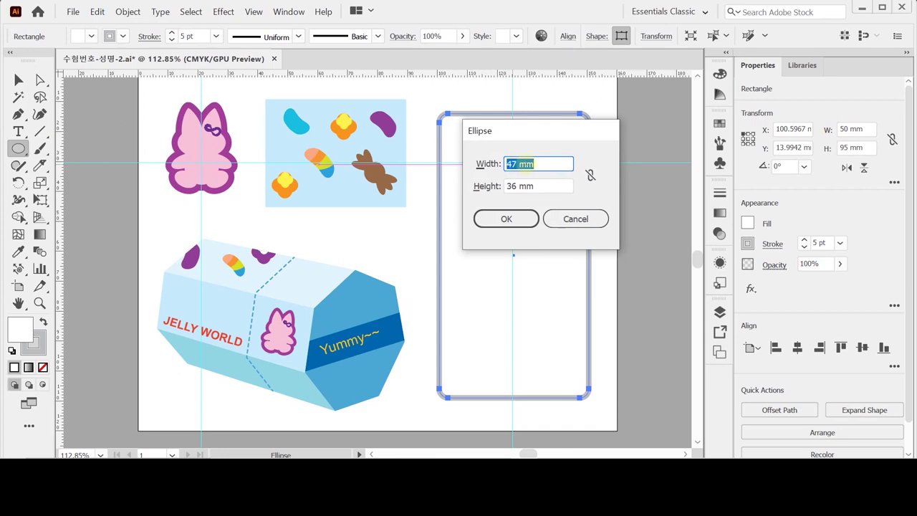
{"action": "type", "text": "14"}
{"action": "key", "text": "Tab"}
{"action": "type", "text": "14"}
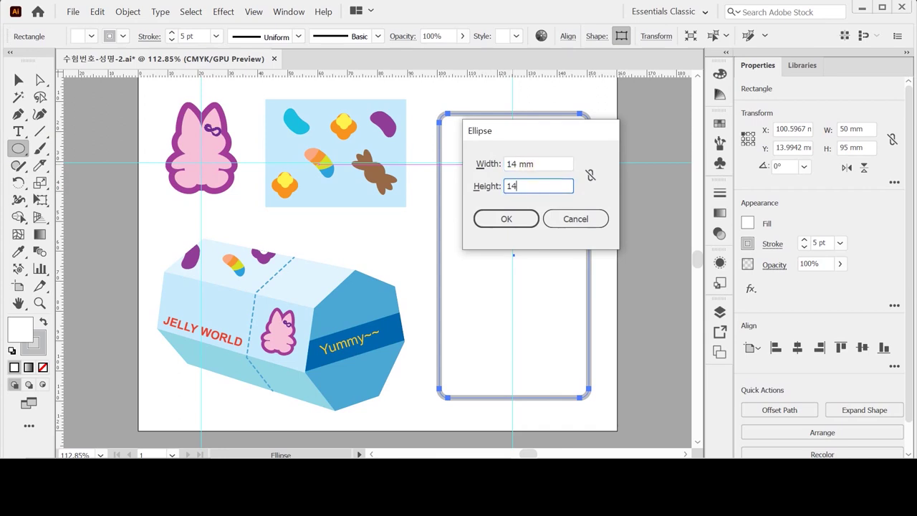
{"action": "key", "text": "Return"}
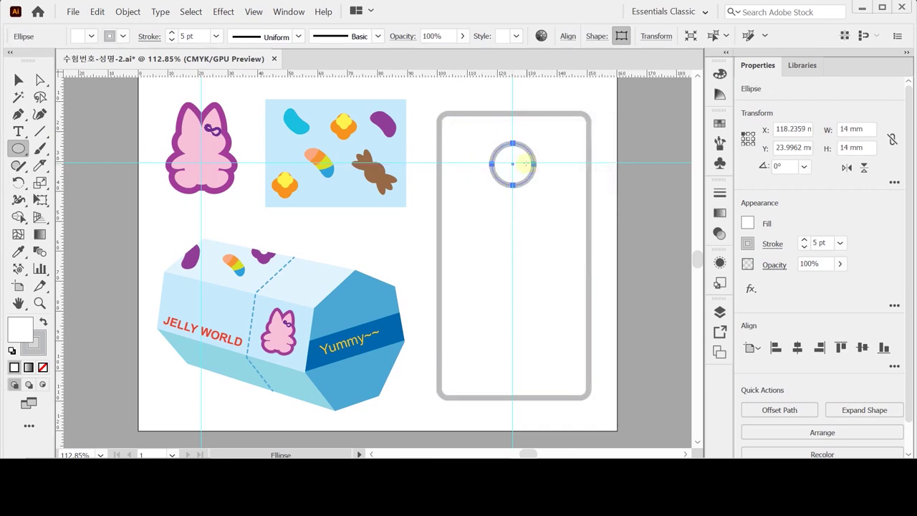
Step: Select the circle together with the rounded rectangle and align them on their horizontal centres
{"action": "key", "text": "v"}
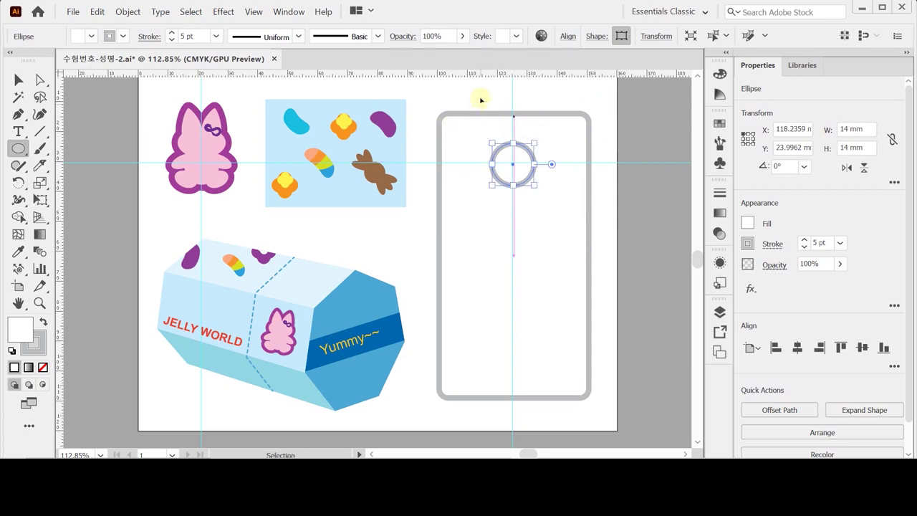
{"action": "left_click", "coordinate": [589, 222], "text": "shift"}
{"action": "left_click", "coordinate": [797, 348]}
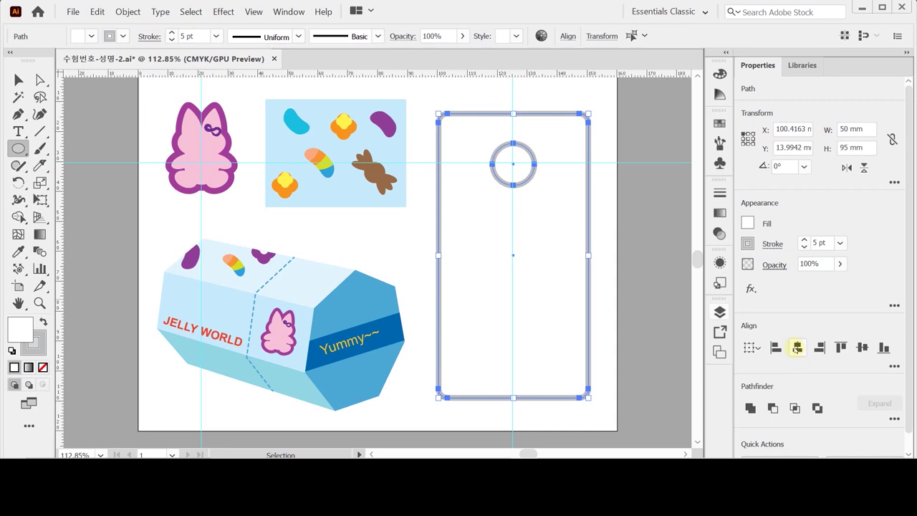
{"action": "key", "text": "v"}
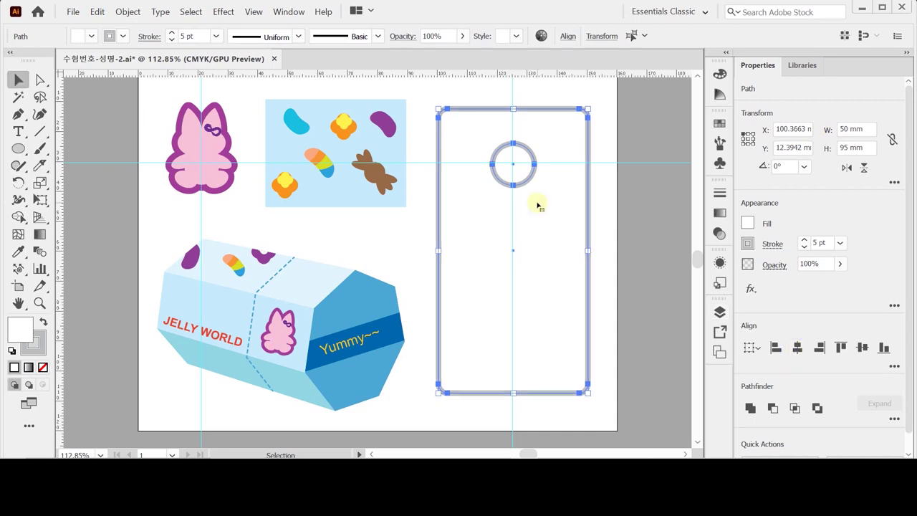
Step: Subtract the circle from the rounded rectangle with the Minus Front operation and deselect the result
{"action": "left_click", "coordinate": [772, 407]}
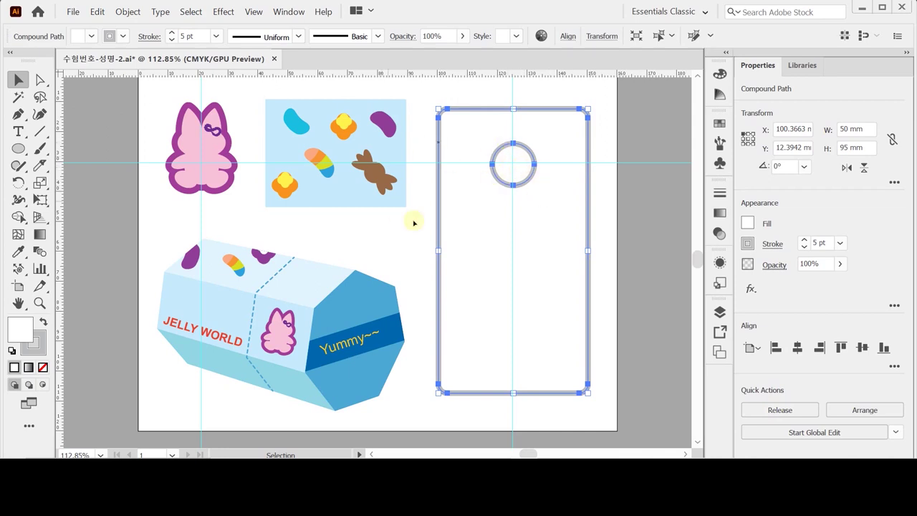
{"action": "left_click", "coordinate": [420, 259]}
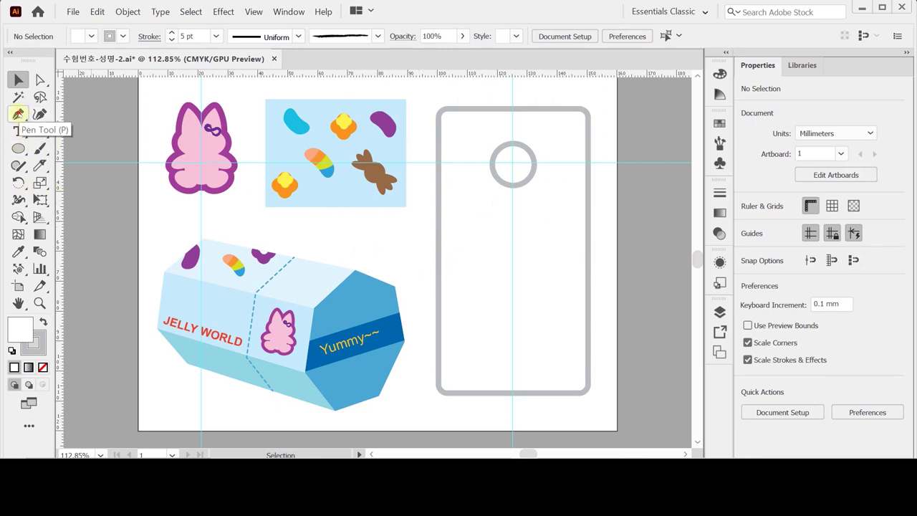
Step: Draw a closed stepped shape about 49 mm wide with the Pen tool across the frame's lower part, sloping down near its middle
{"action": "left_click", "coordinate": [19, 114]}
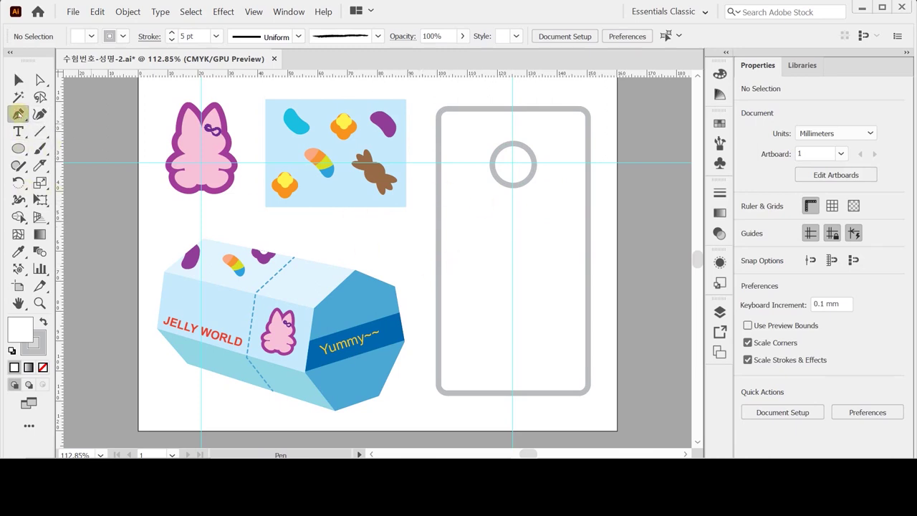
{"action": "left_click", "coordinate": [442, 305]}
{"action": "left_click", "coordinate": [497, 305]}
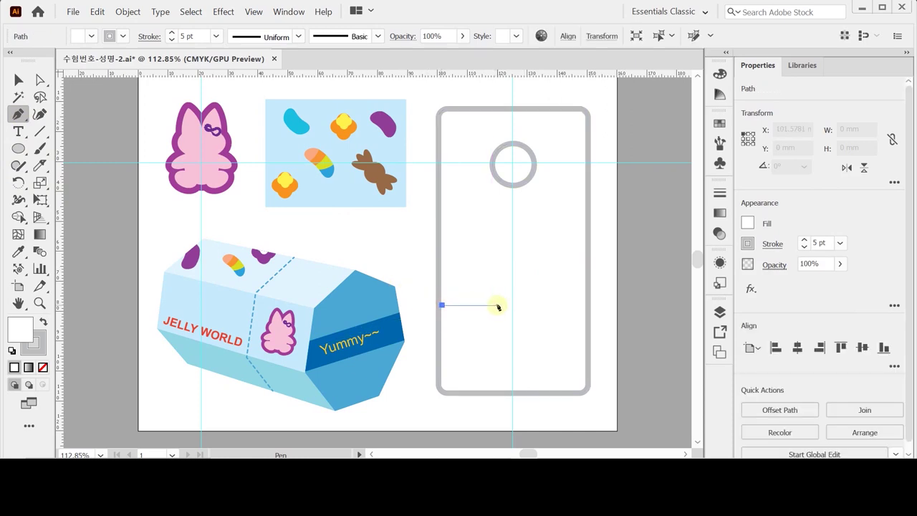
{"action": "left_click", "coordinate": [515, 352]}
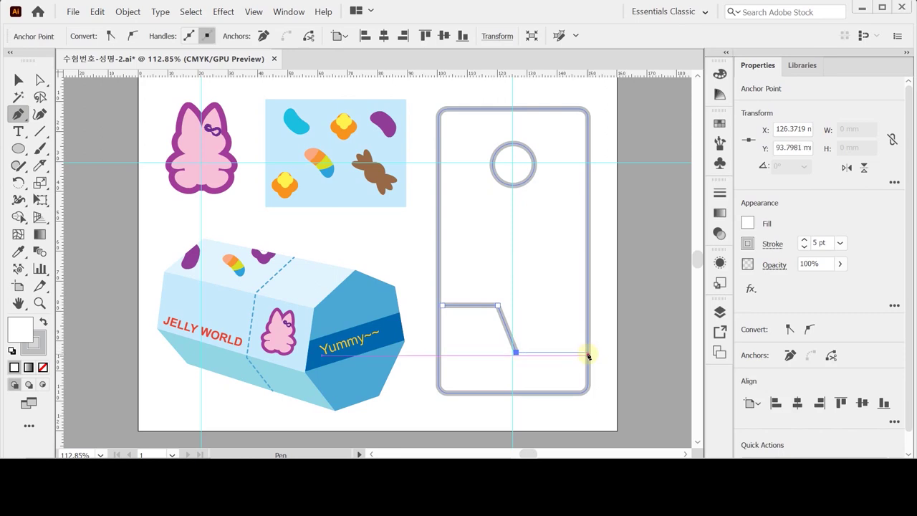
{"action": "left_click", "coordinate": [587, 353]}
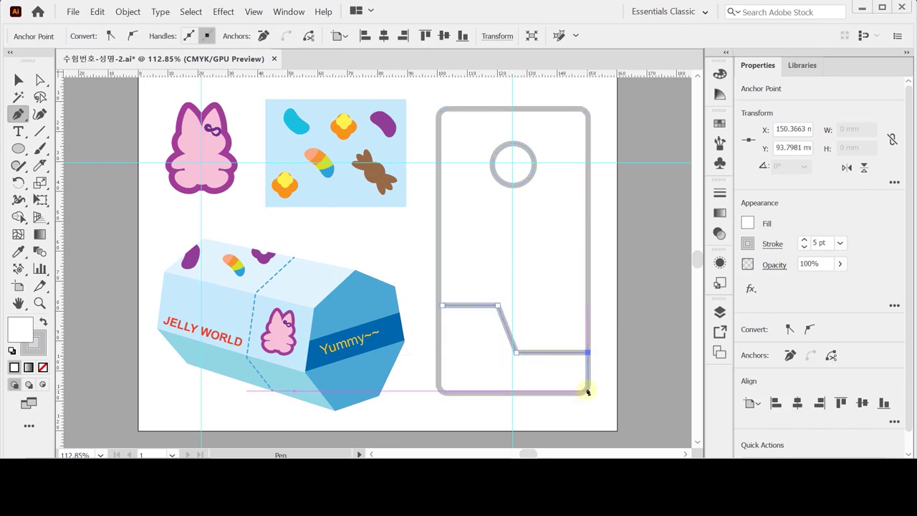
{"action": "left_click", "coordinate": [587, 391]}
{"action": "left_click", "coordinate": [440, 390]}
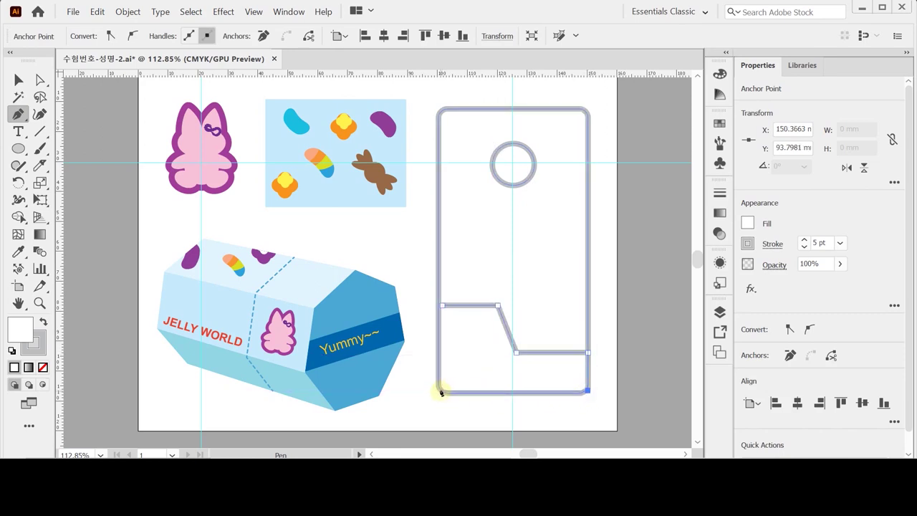
{"action": "left_click", "coordinate": [440, 306]}
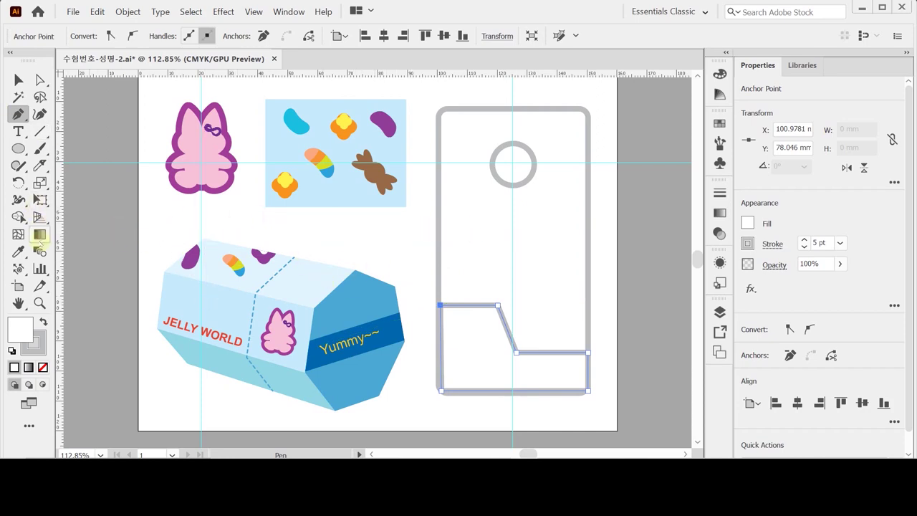
Step: Remove the stepped shape's stroke and fill it with the default white-to-black linear gradient
{"action": "left_click", "coordinate": [35, 346]}
{"action": "left_click", "coordinate": [43, 367]}
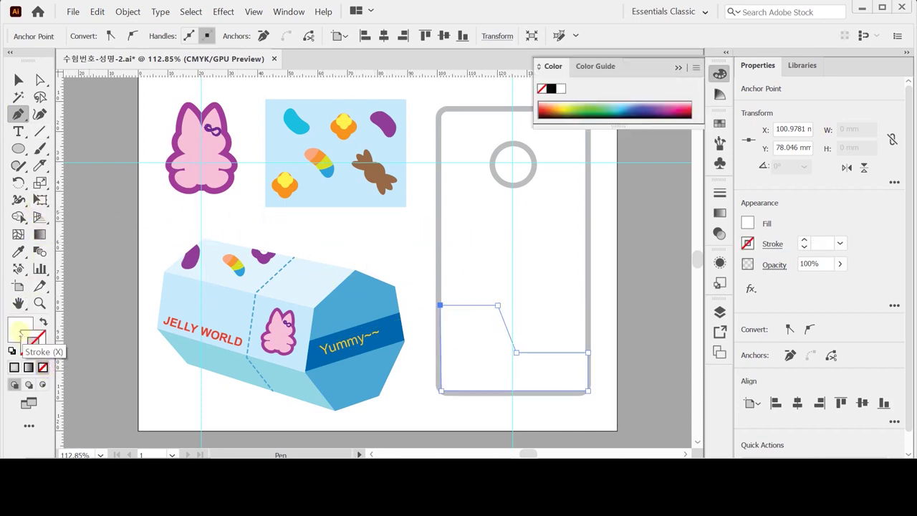
{"action": "left_click", "coordinate": [720, 212]}
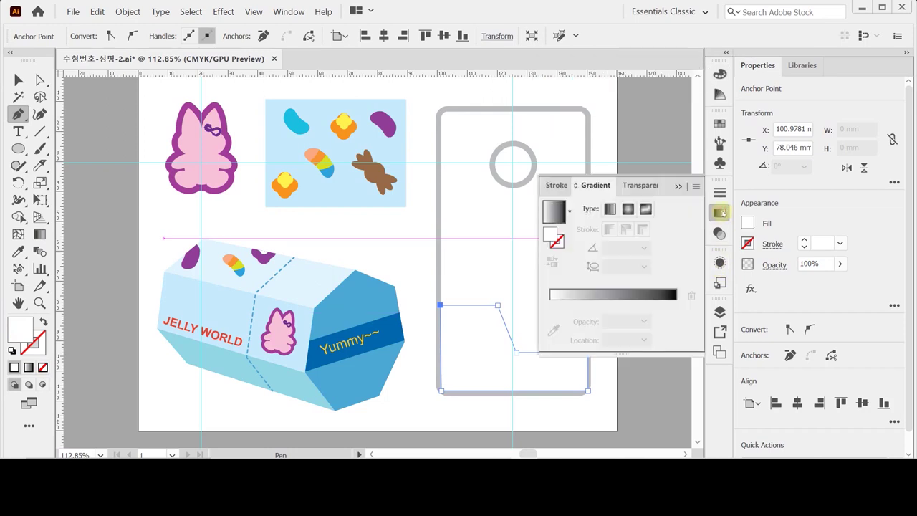
{"action": "left_click", "coordinate": [550, 209]}
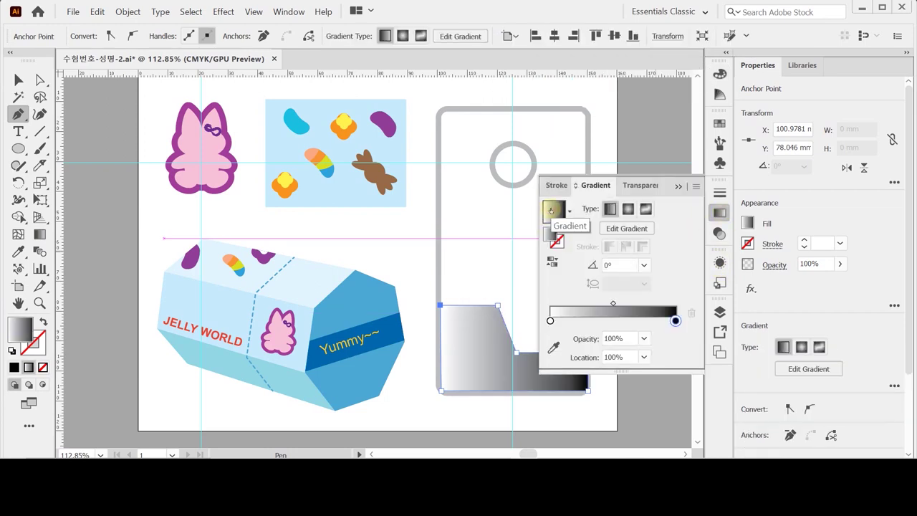
Step: Switch the gradient's white starting stop to the CMYK colour mode
{"action": "left_click", "coordinate": [550, 320]}
{"action": "double_click", "coordinate": [550, 320]}
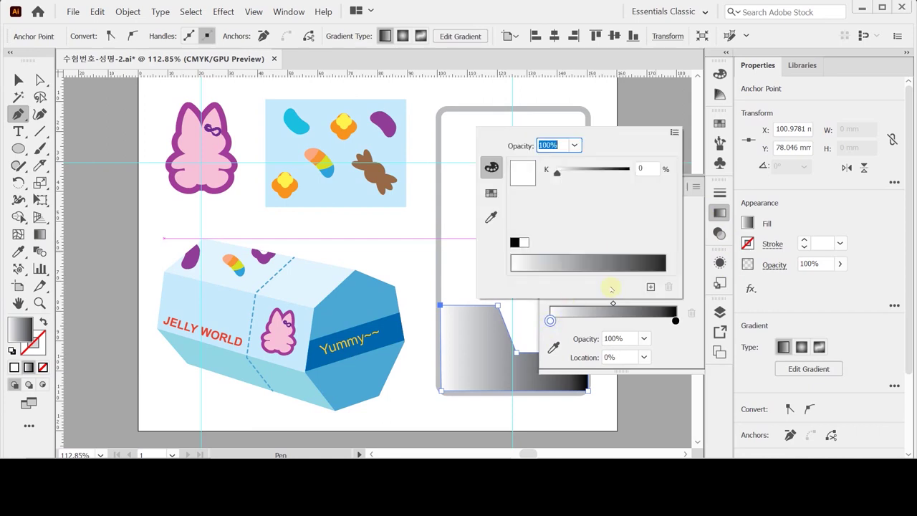
{"action": "left_click", "coordinate": [673, 132]}
{"action": "left_click", "coordinate": [716, 179]}
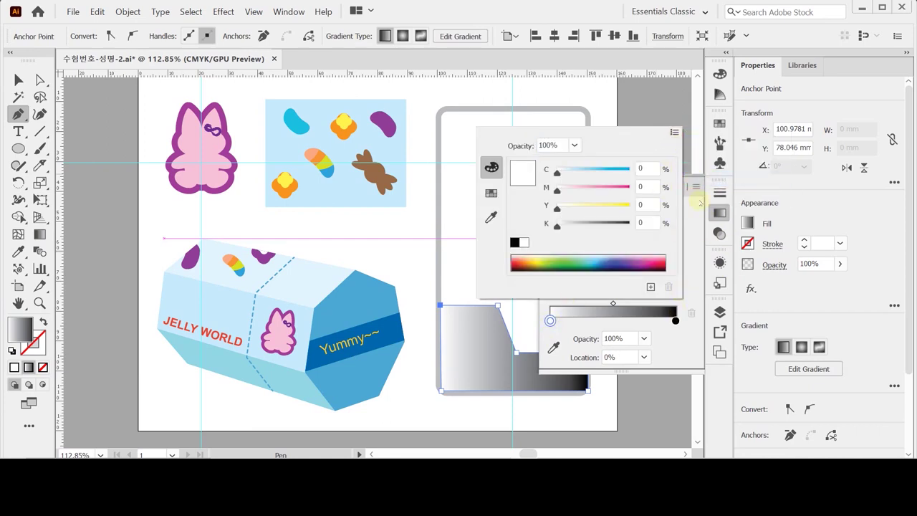
{"action": "left_click", "coordinate": [697, 227]}
Step: Switch the gradient's black end stop to CMYK and set its K value to 30%
{"action": "left_click", "coordinate": [674, 320]}
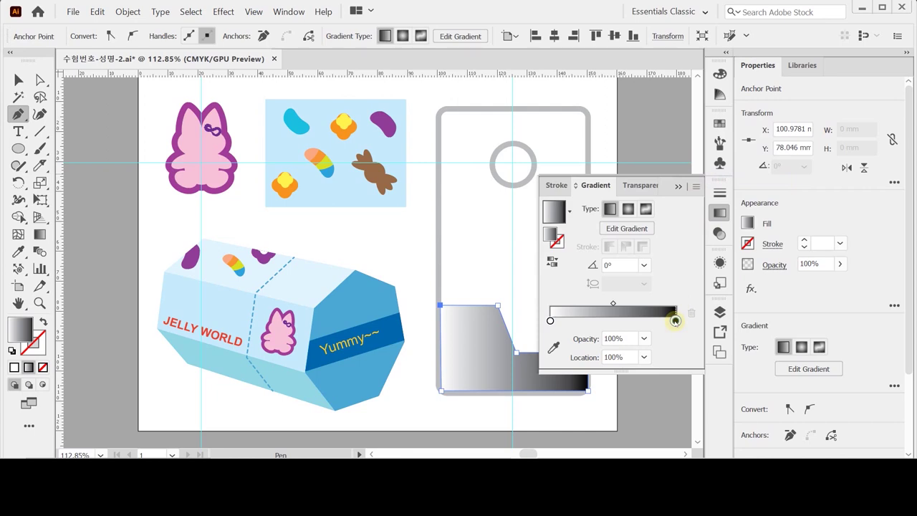
{"action": "double_click", "coordinate": [674, 320]}
{"action": "left_click", "coordinate": [674, 132]}
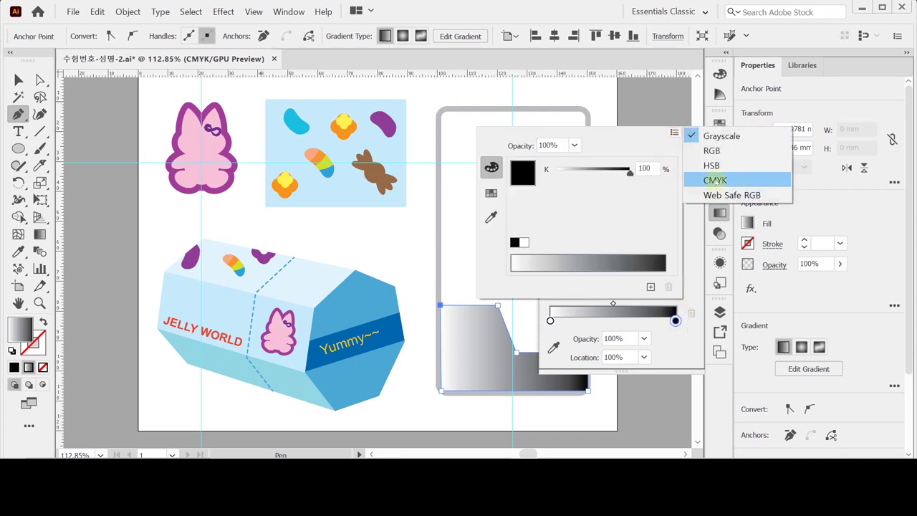
{"action": "left_click", "coordinate": [714, 180]}
{"action": "double_click", "coordinate": [647, 223]}
{"action": "type", "text": "30"}
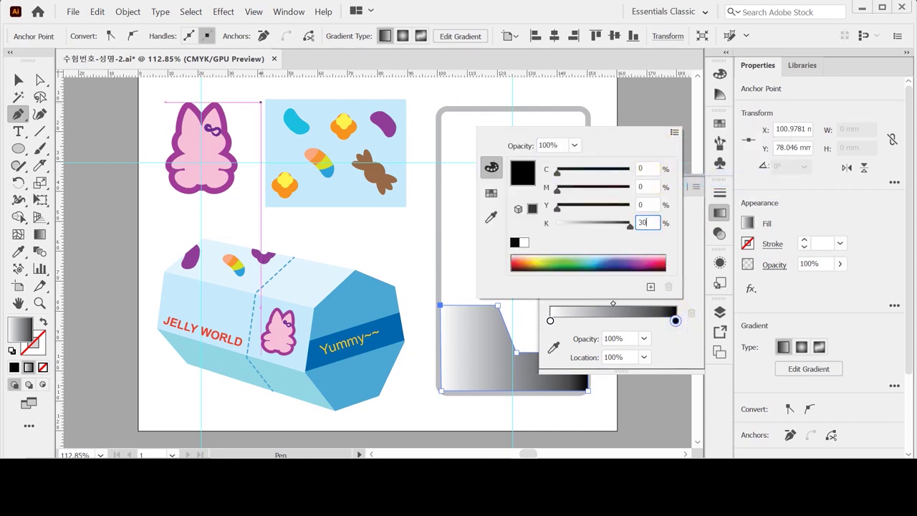
{"action": "key", "text": "Return"}
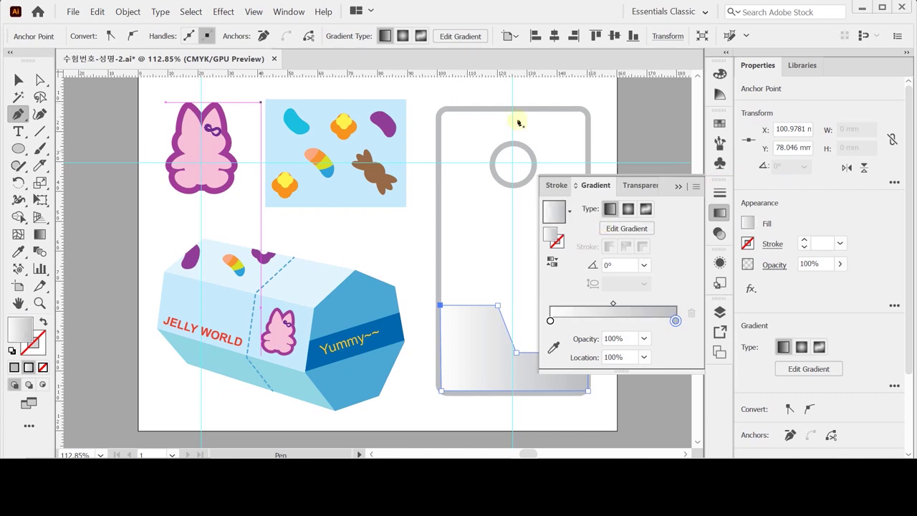
Step: Change the stepped shape's gradient type to radial and collapse the gradient settings
{"action": "left_click", "coordinate": [629, 209]}
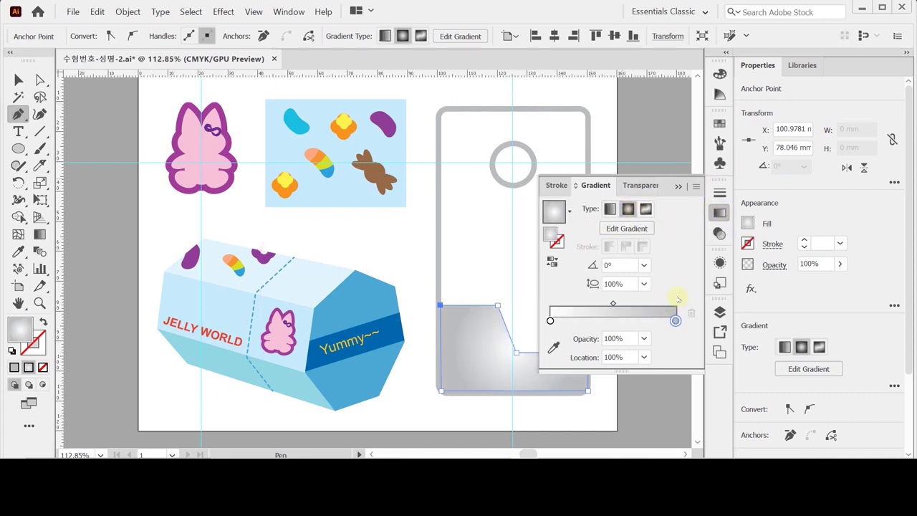
{"action": "left_click", "coordinate": [747, 222]}
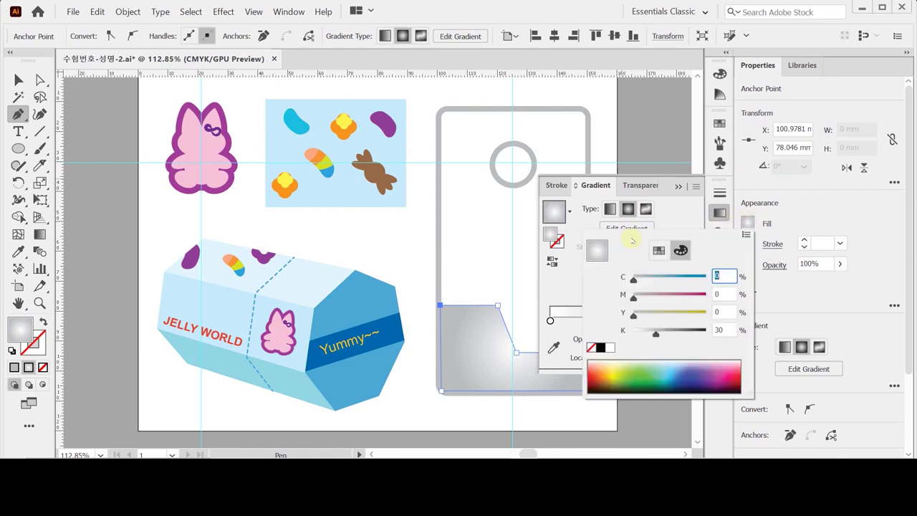
{"action": "left_click", "coordinate": [787, 215]}
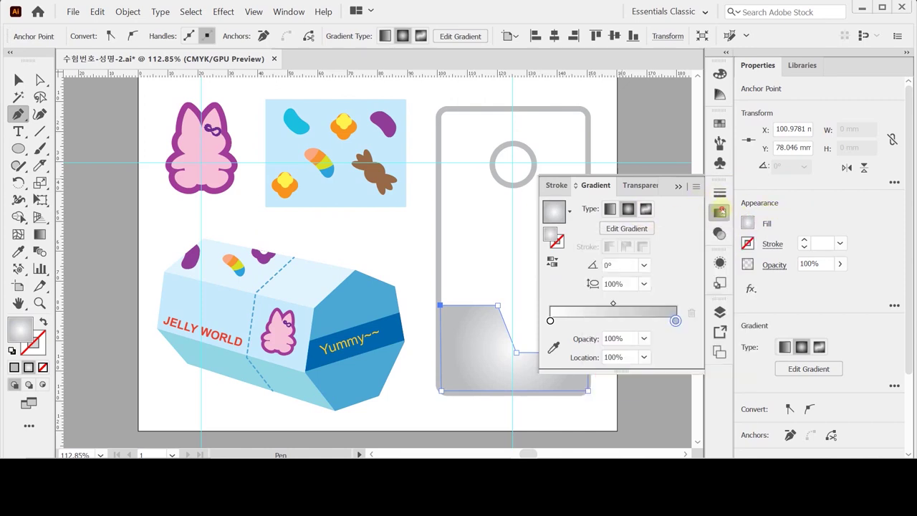
{"action": "left_click", "coordinate": [719, 212]}
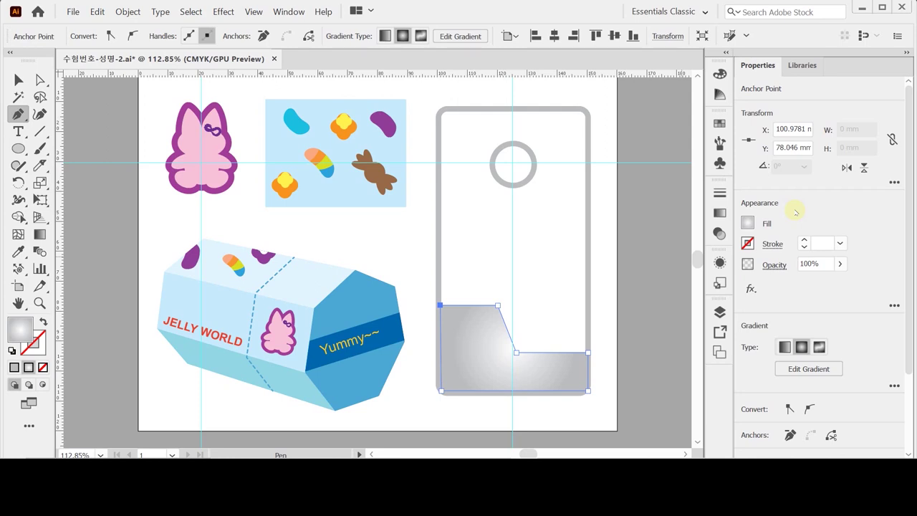
Step: Select the gradient-filled stepped shape and apply a Round Corners effect with a 3 mm radius, then deselect it
{"action": "key", "text": "ctrl+z"}
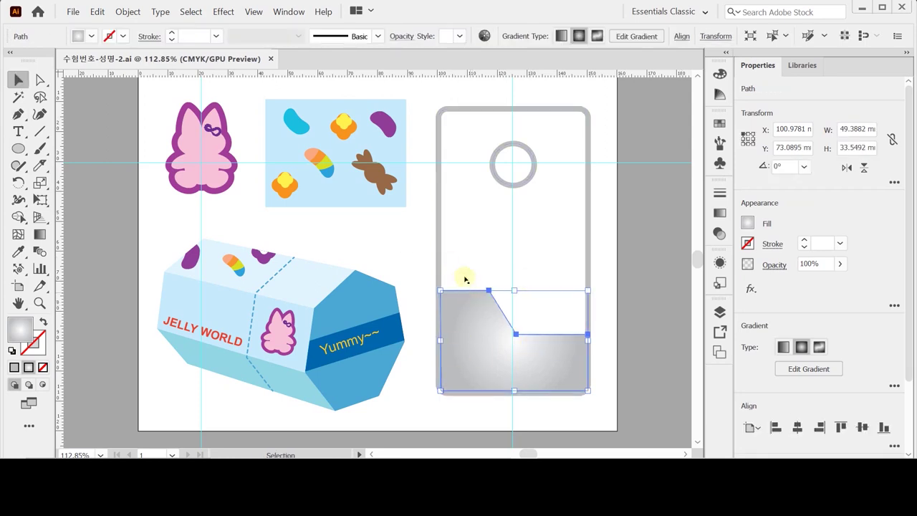
{"action": "left_click", "coordinate": [638, 321]}
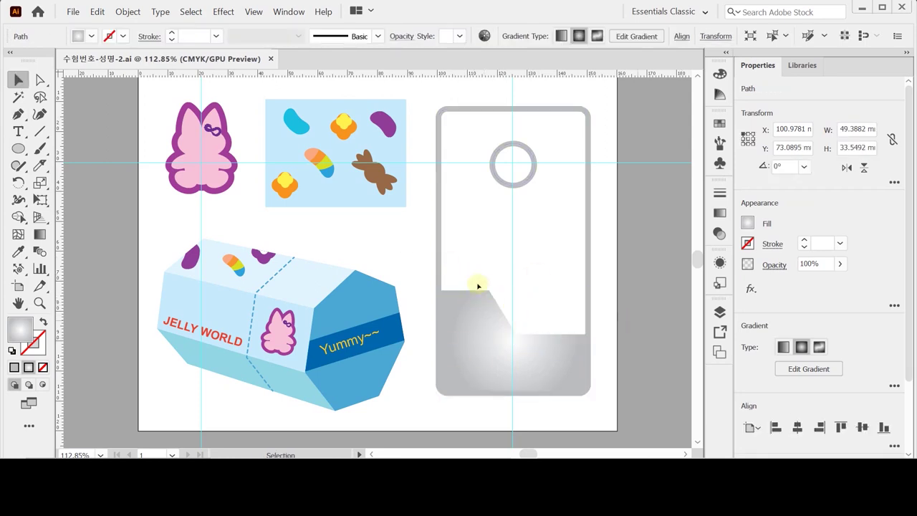
{"action": "left_click", "coordinate": [571, 328]}
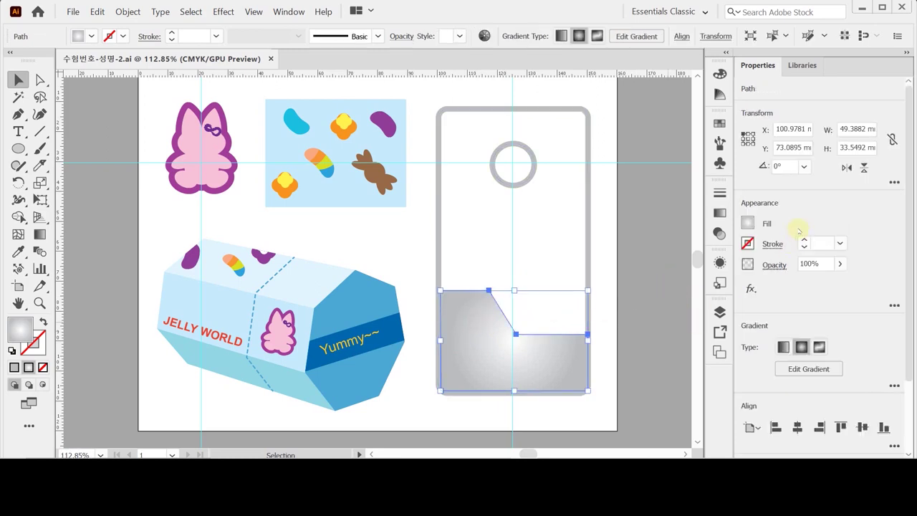
{"action": "left_click", "coordinate": [750, 288]}
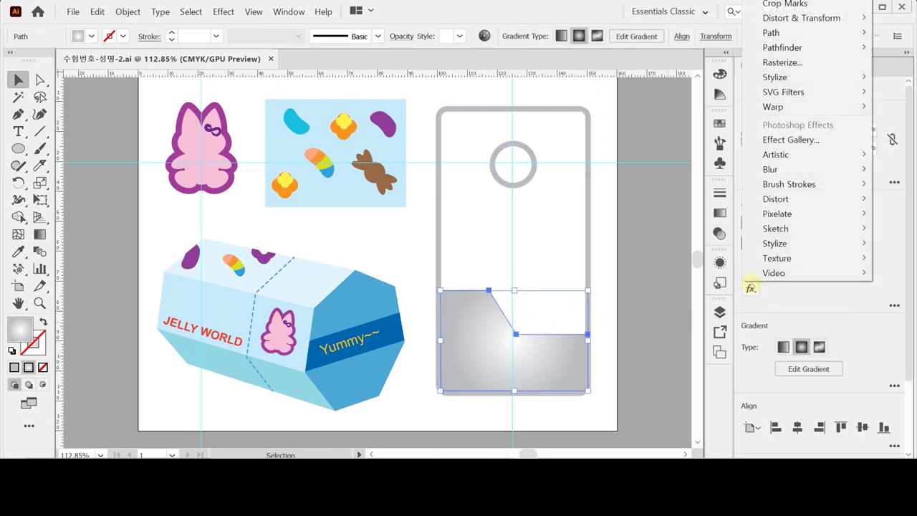
{"action": "mouse_move", "coordinate": [800, 76]}
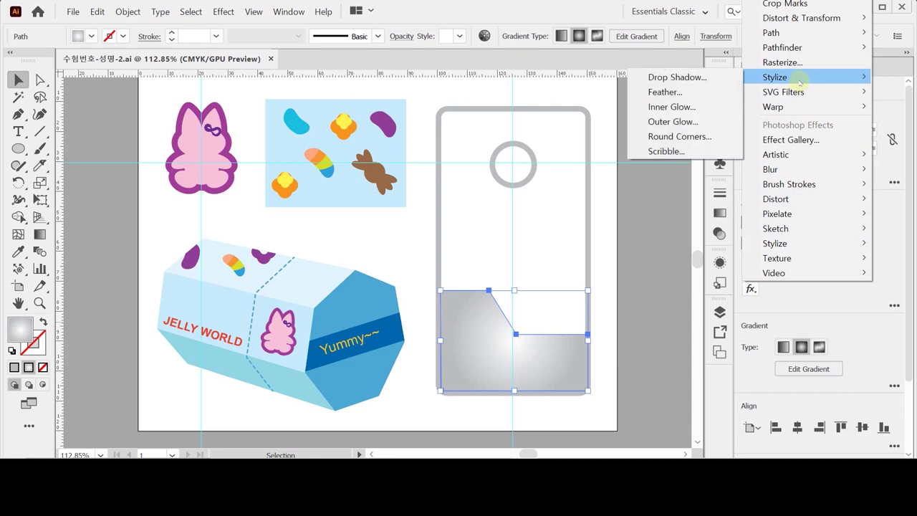
{"action": "left_click", "coordinate": [706, 136]}
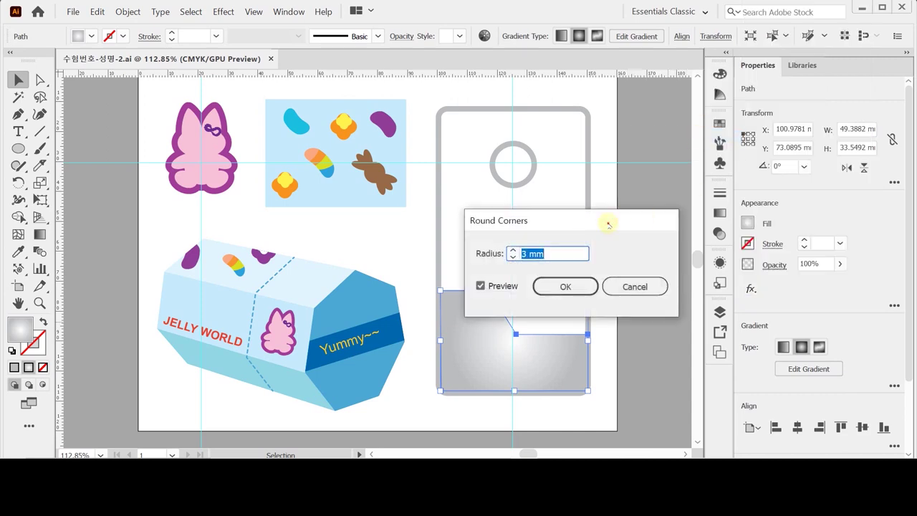
{"action": "left_click_drag", "start_coordinate": [608, 218], "coordinate": [666, 156]}
{"action": "left_click", "coordinate": [610, 217]}
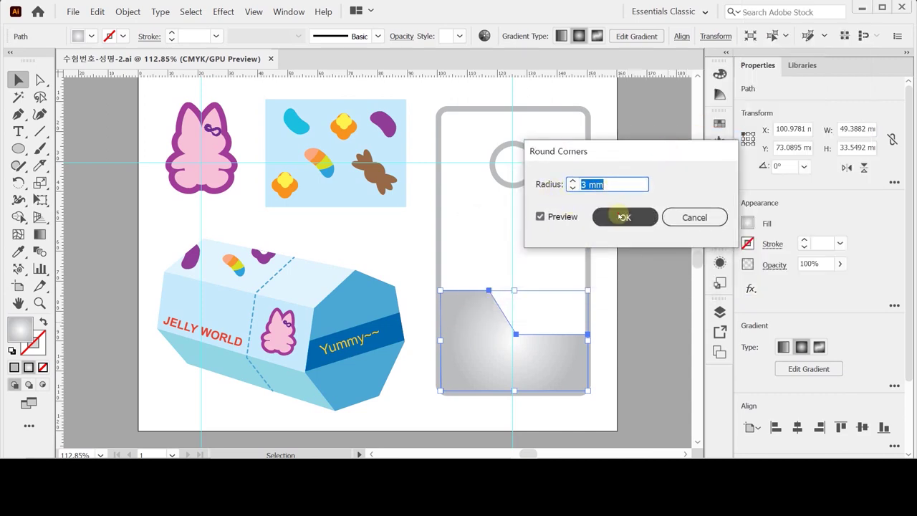
{"action": "left_click", "coordinate": [636, 329]}
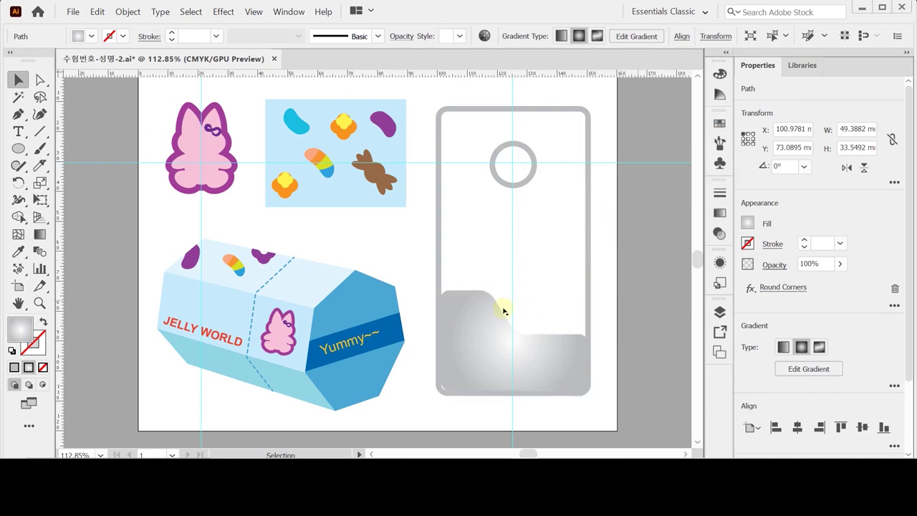
Step: Move the gradient shape's lower-left anchor point outward onto the frame outline at about X 100.37 mm with the Direct Selection tool
{"action": "left_click", "coordinate": [40, 80]}
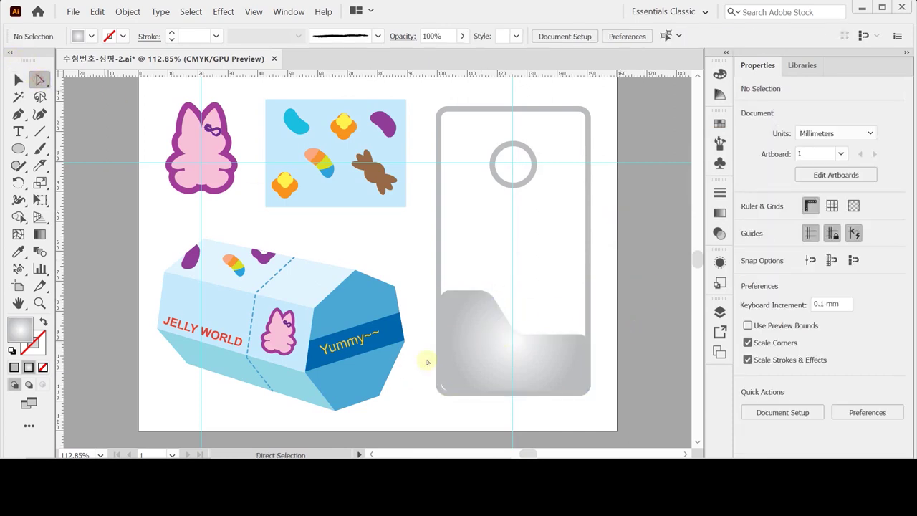
{"action": "left_click", "coordinate": [457, 368]}
{"action": "left_click", "coordinate": [439, 391]}
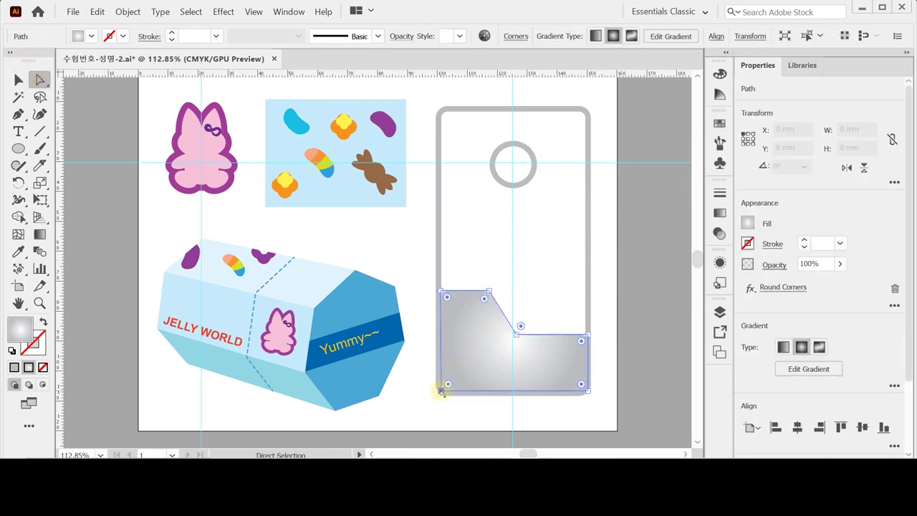
{"action": "left_click", "coordinate": [460, 406]}
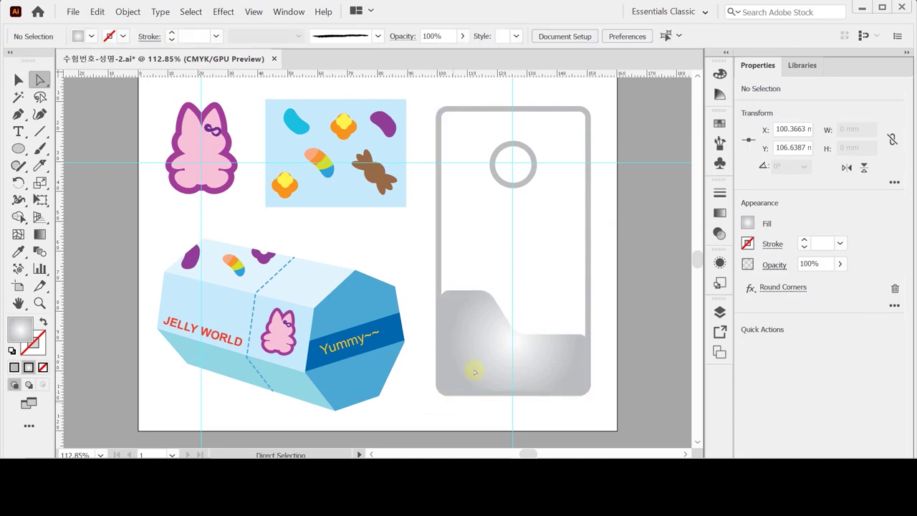
Step: Select the whole gradient shape and expand its appearance to turn the rounded corners into editable path geometry
{"action": "left_click", "coordinate": [490, 347]}
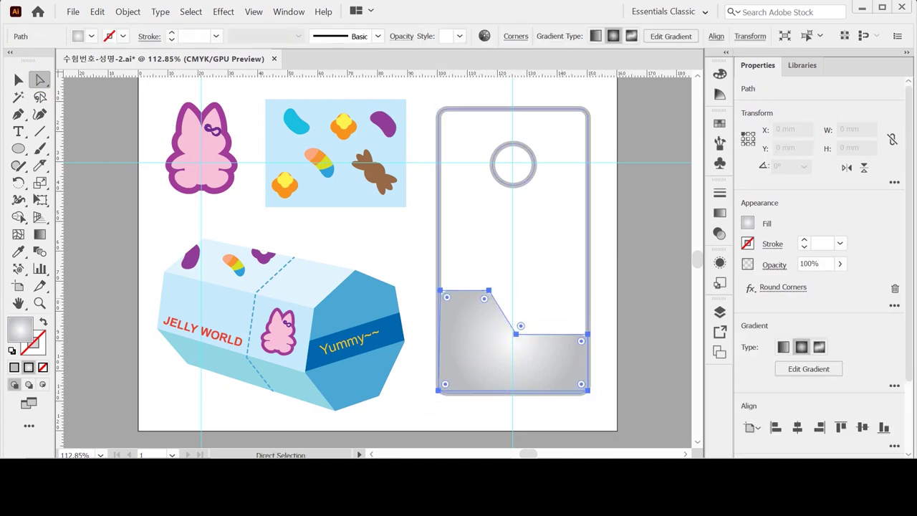
{"action": "left_click", "coordinate": [127, 12]}
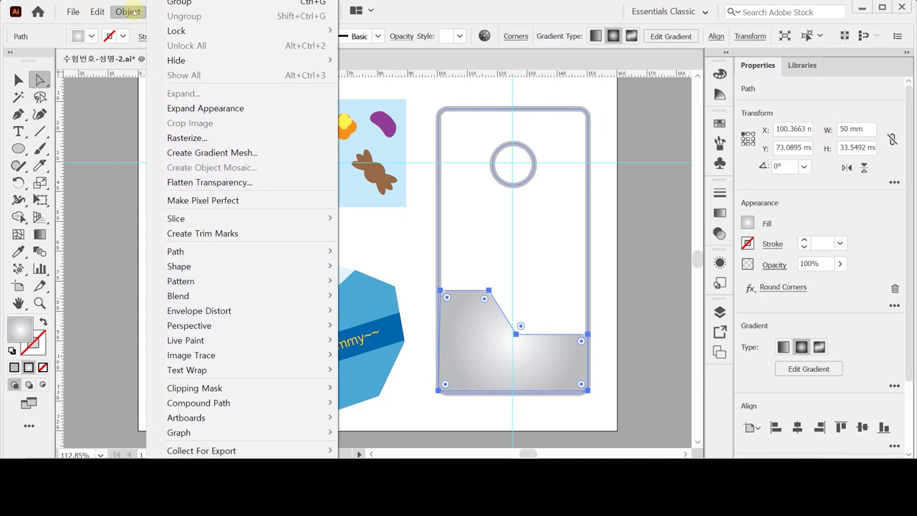
{"action": "left_click", "coordinate": [228, 111]}
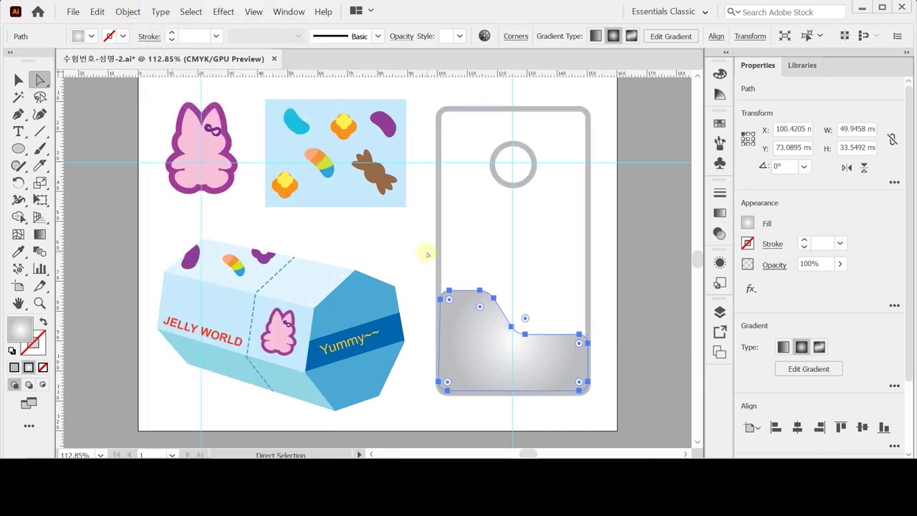
Step: Duplicate the large standalone pink rabbit and place the copy over the frame, overlapping the grey gradient shape
{"action": "left_click", "coordinate": [18, 79]}
{"action": "left_click", "coordinate": [162, 107]}
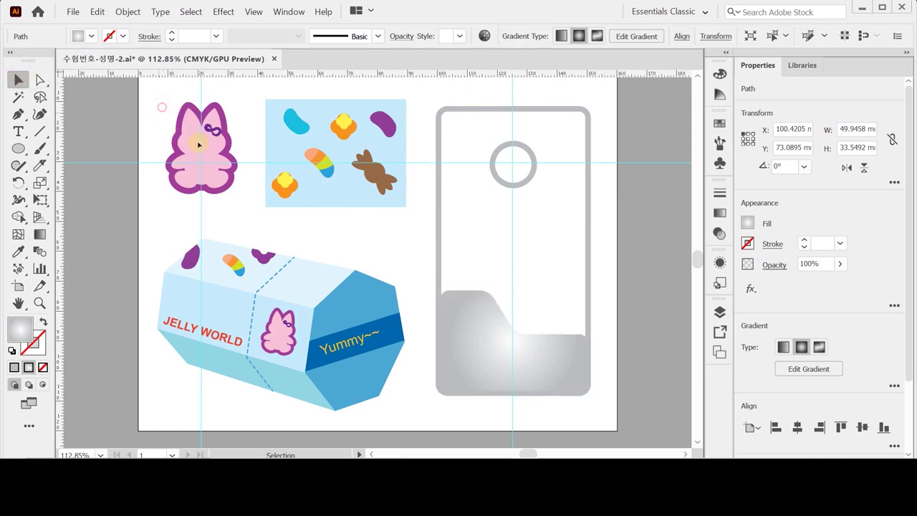
{"action": "left_click_drag", "start_coordinate": [198, 144], "coordinate": [236, 192]}
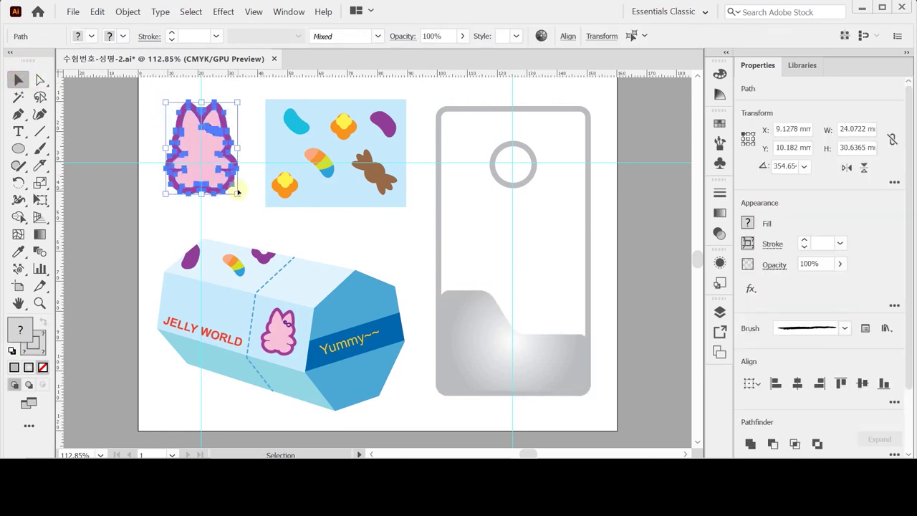
{"action": "key", "text": "a"}
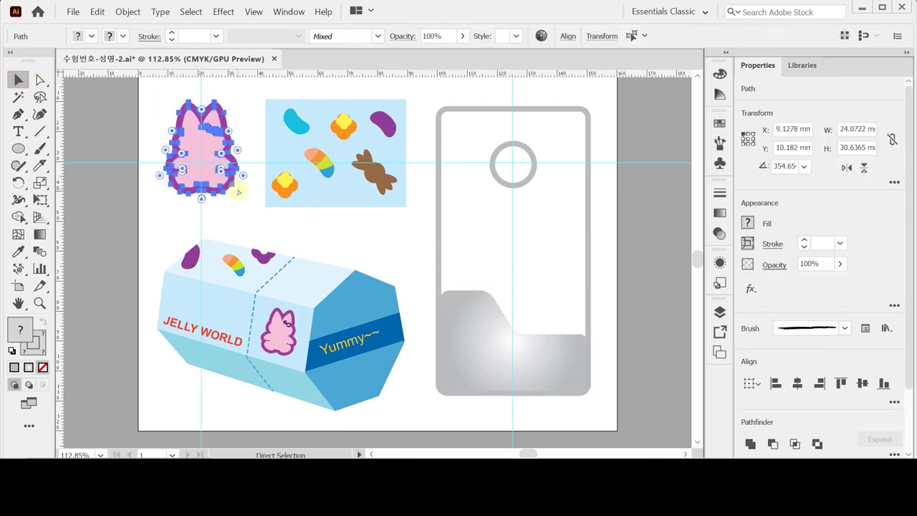
{"action": "key", "text": "ctrl+c"}
{"action": "key", "text": "ctrl+v"}
{"action": "left_click_drag", "start_coordinate": [385, 239], "coordinate": [494, 280]}
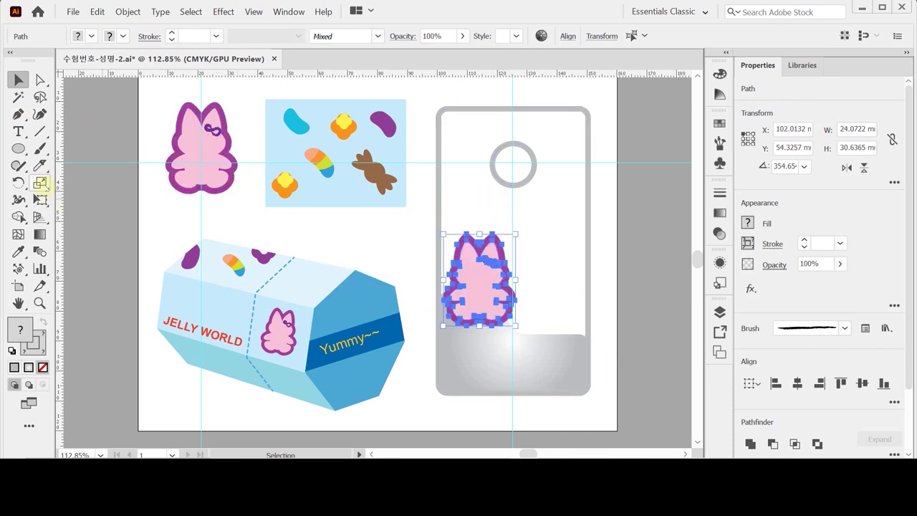
Step: Scale the rabbit copy uniformly to 70% and move it onto the lower-left part of the grey gradient shape
{"action": "double_click", "coordinate": [40, 182]}
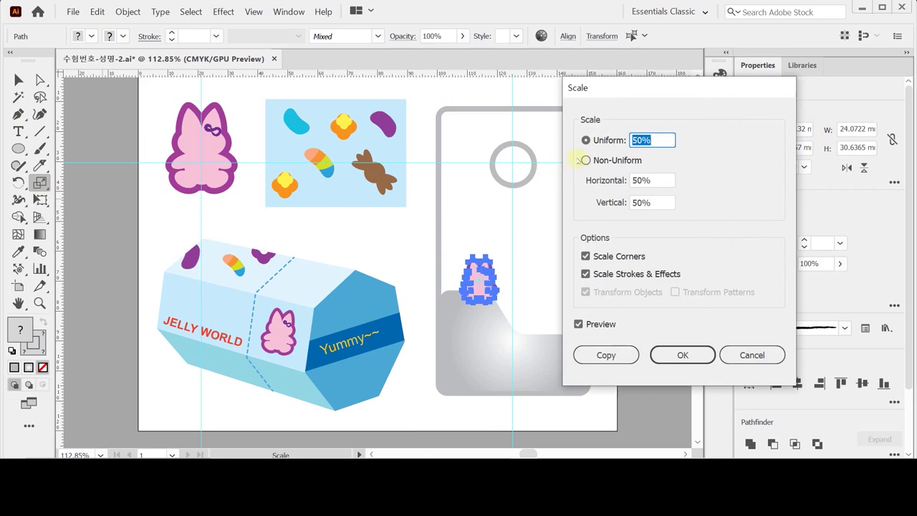
{"action": "type", "text": "70"}
{"action": "key", "text": "Tab"}
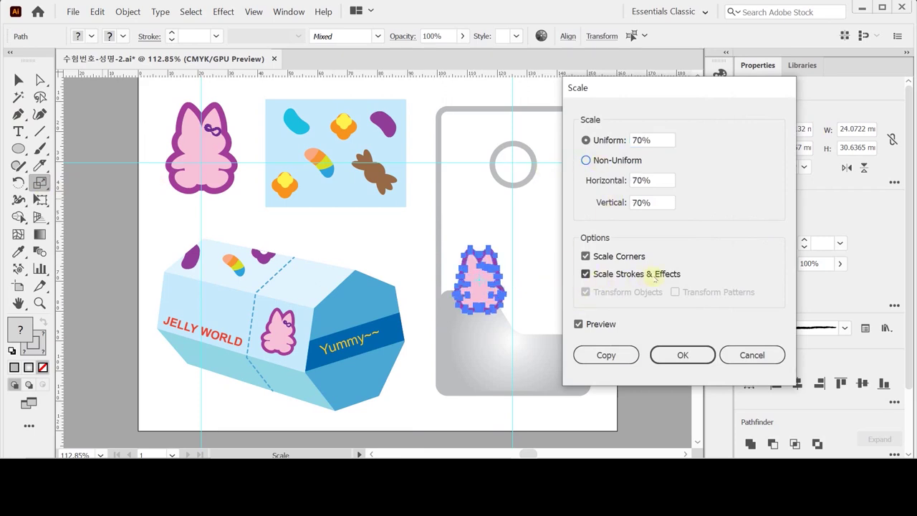
{"action": "left_click", "coordinate": [691, 354]}
{"action": "left_click_drag", "start_coordinate": [476, 266], "coordinate": [474, 352]}
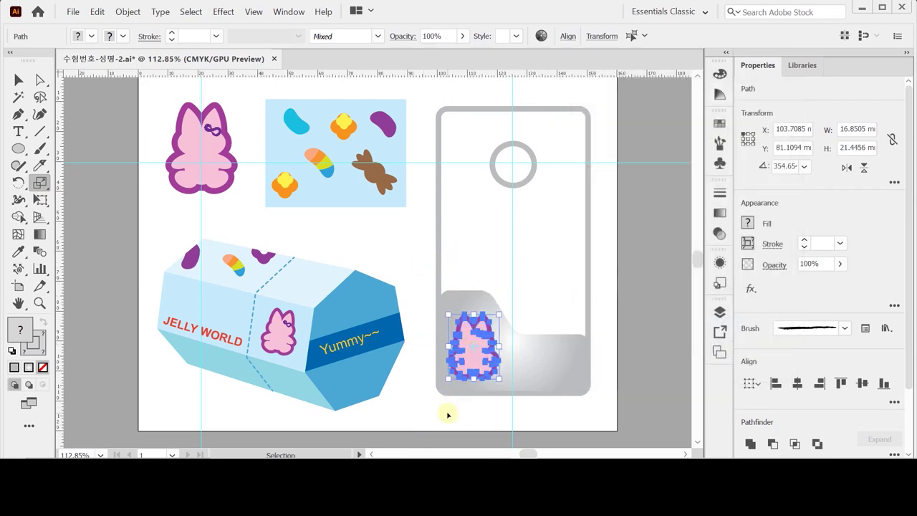
Step: Change the pink body fill of the rabbit copy on the gradient shape to light blue, then deselect it
{"action": "left_click", "coordinate": [443, 411]}
{"action": "left_click", "coordinate": [475, 360]}
{"action": "left_click", "coordinate": [673, 296]}
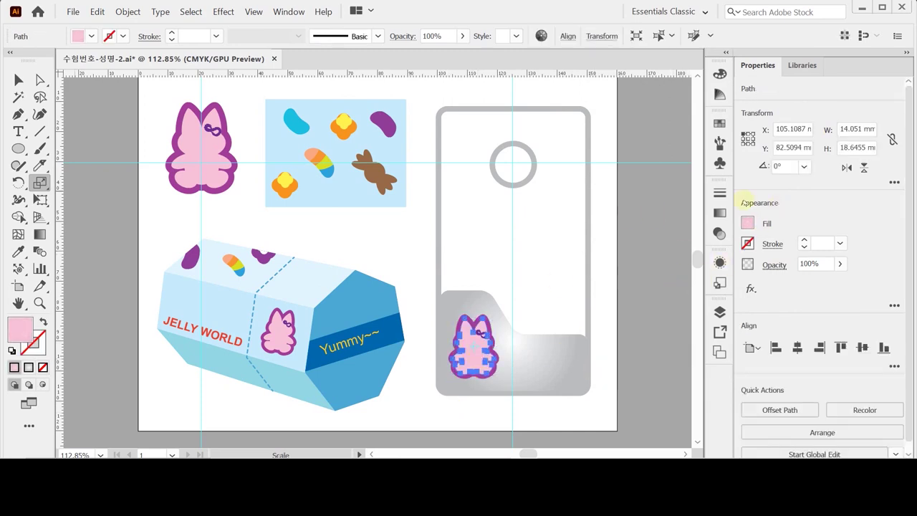
{"action": "left_click", "coordinate": [747, 222]}
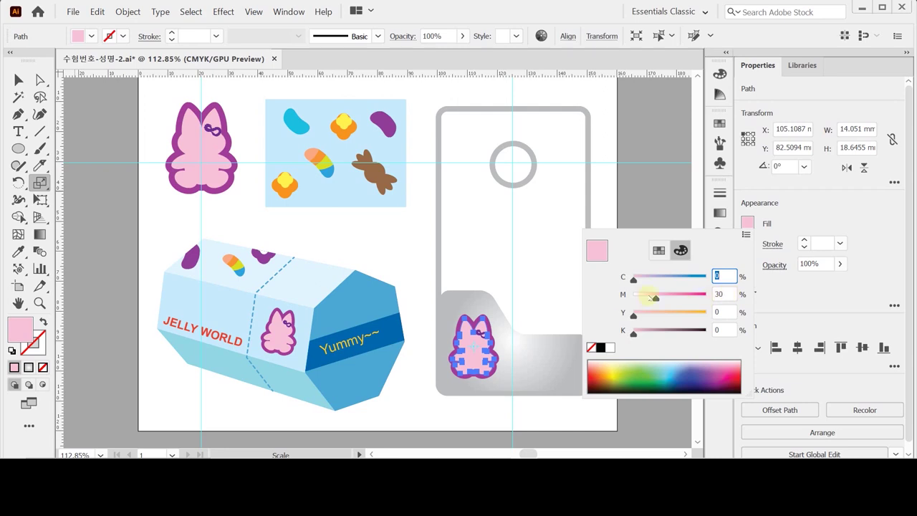
{"action": "left_click_drag", "start_coordinate": [652, 297], "coordinate": [633, 296]}
{"action": "left_click", "coordinate": [670, 269]}
{"action": "key", "text": "Return"}
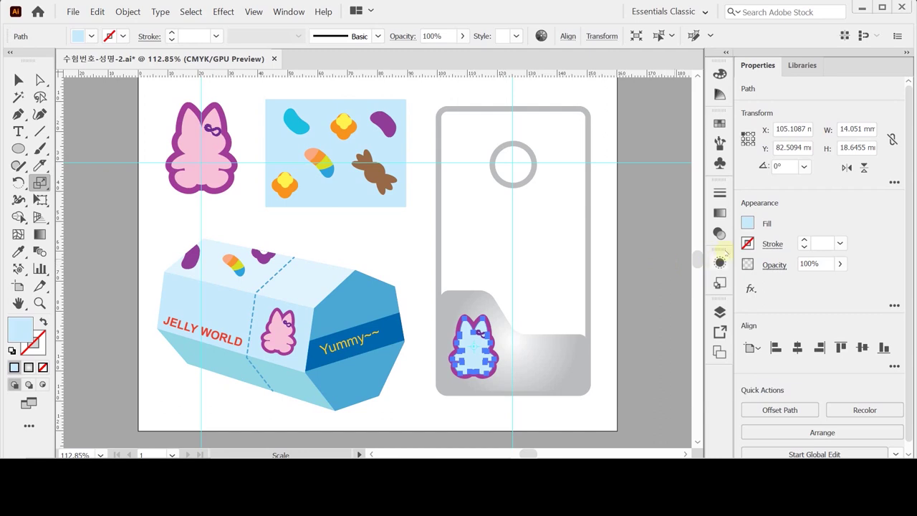
{"action": "left_click", "coordinate": [376, 249]}
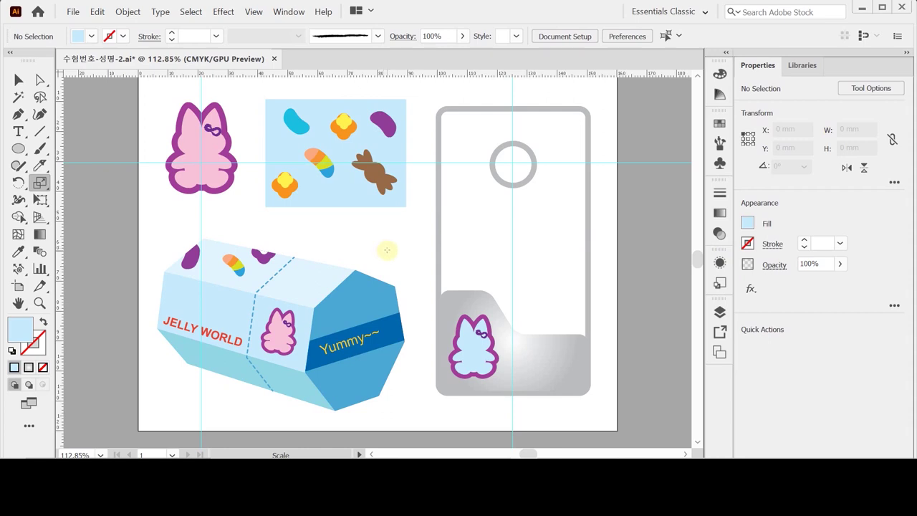
Step: Copy the JELLY WORLD text from the front of the package and leave the original unchanged
{"action": "left_click", "coordinate": [20, 131]}
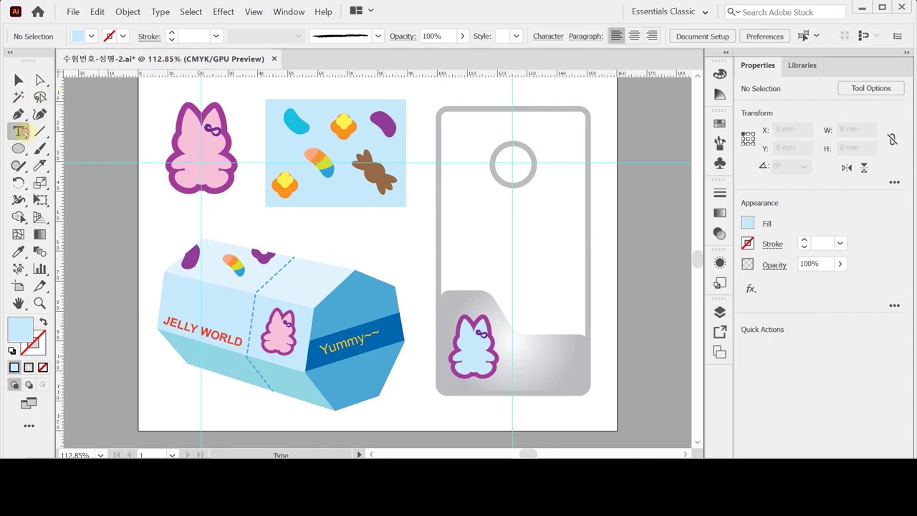
{"action": "left_click", "coordinate": [212, 334]}
{"action": "triple_click", "coordinate": [212, 335]}
{"action": "key", "text": "ctrl+c"}
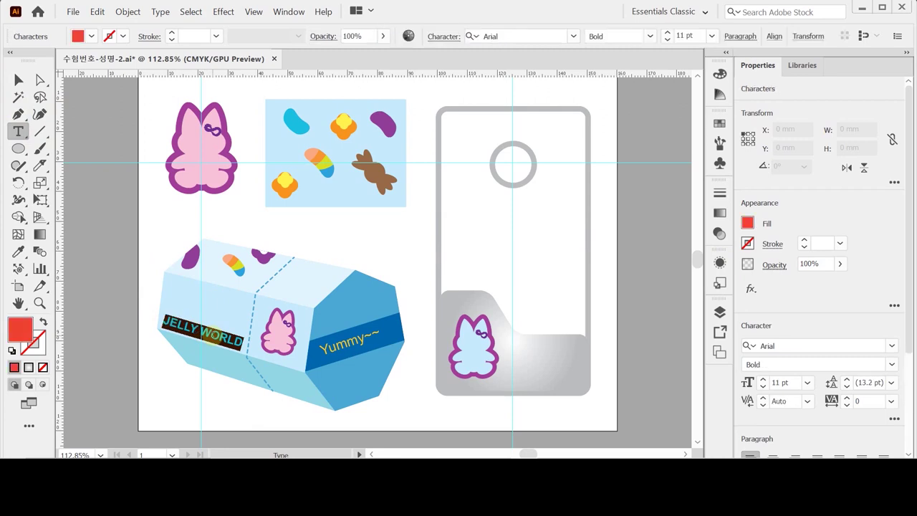
{"action": "key", "text": "Escape"}
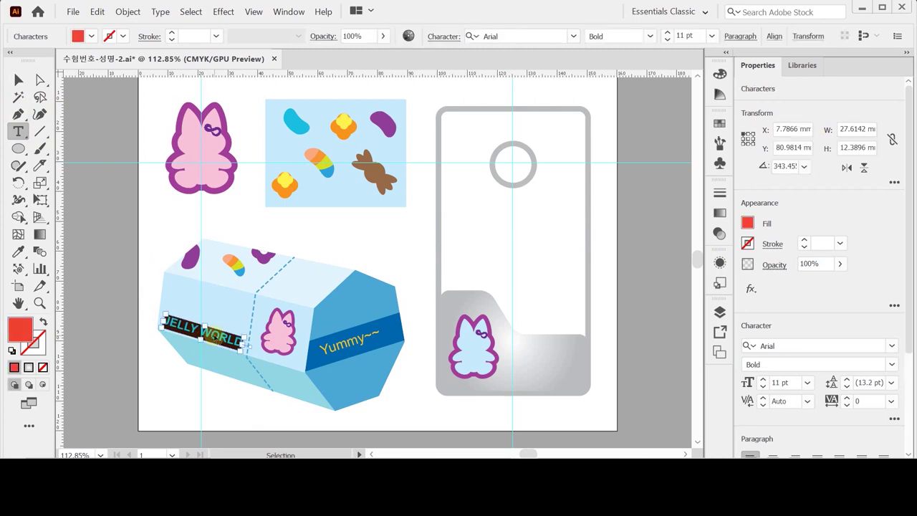
{"action": "left_click", "coordinate": [397, 253]}
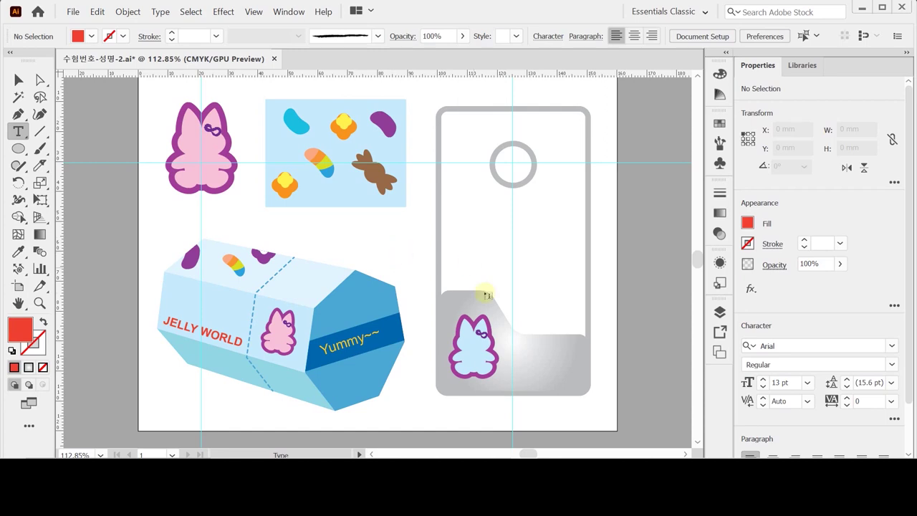
Step: Add a placeholder text line beside the blue rabbit on the gradient shape and format it as Arial Bold, 11 pt
{"action": "left_click", "coordinate": [507, 375]}
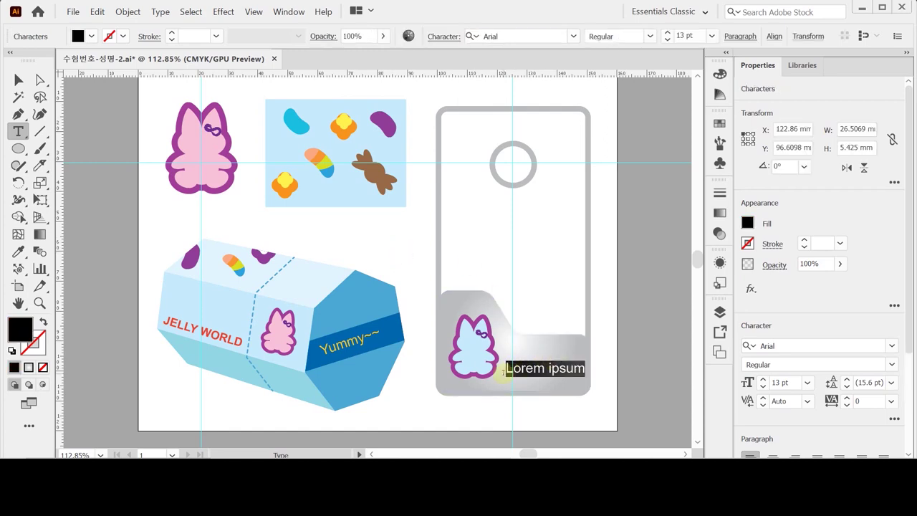
{"action": "key", "text": "Escape"}
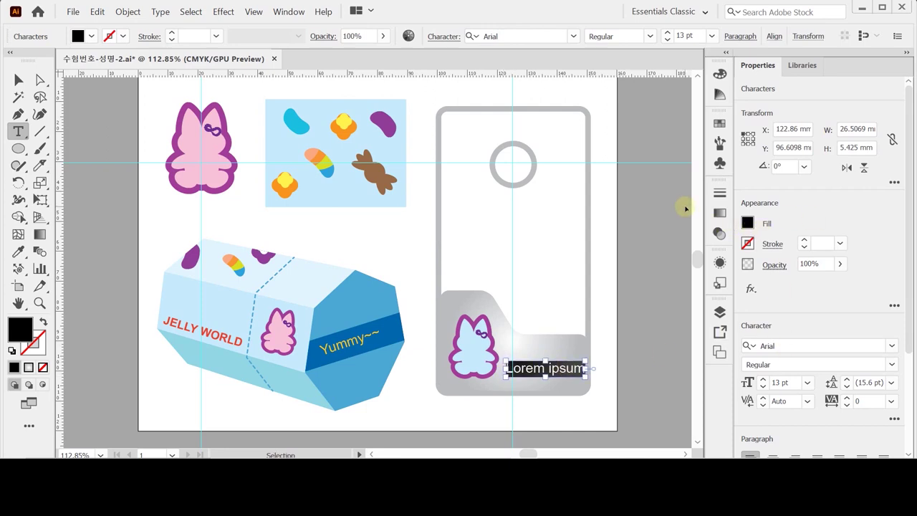
{"action": "key", "text": "ctrl+t"}
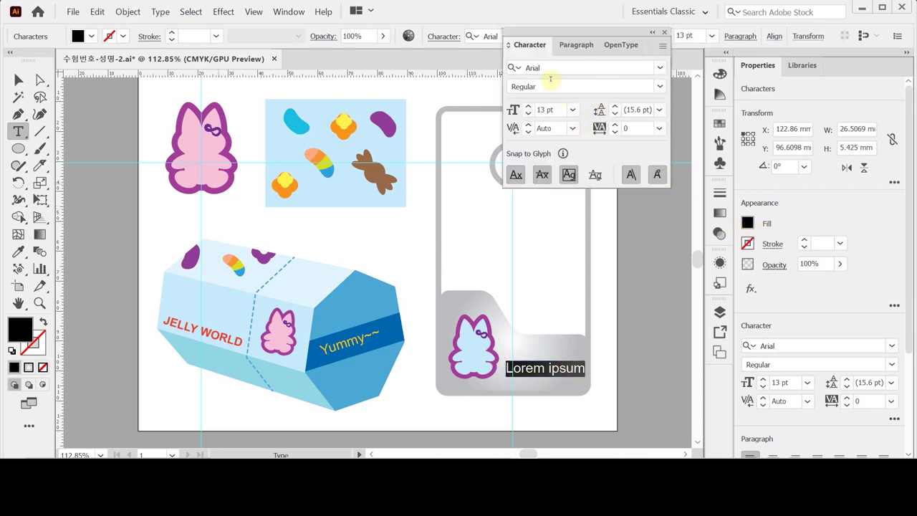
{"action": "left_click", "coordinate": [660, 86]}
{"action": "left_click", "coordinate": [553, 148]}
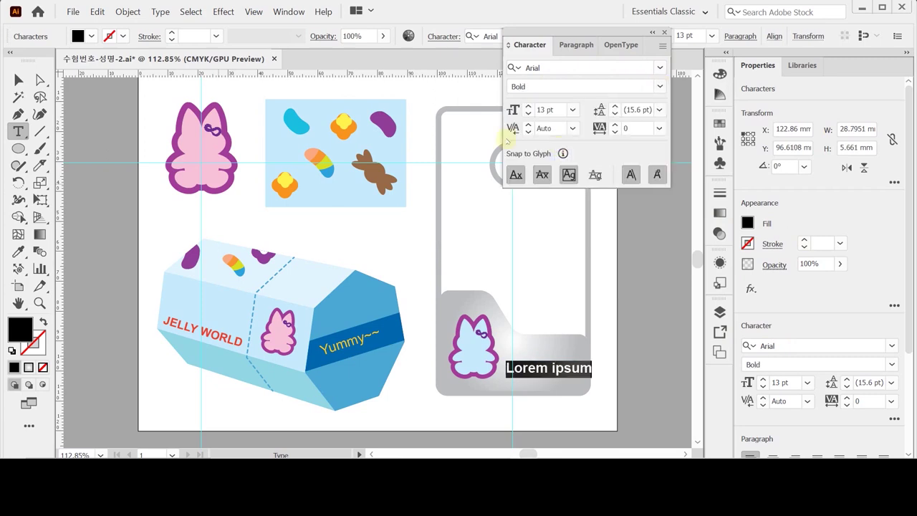
{"action": "left_click", "coordinate": [528, 113]}
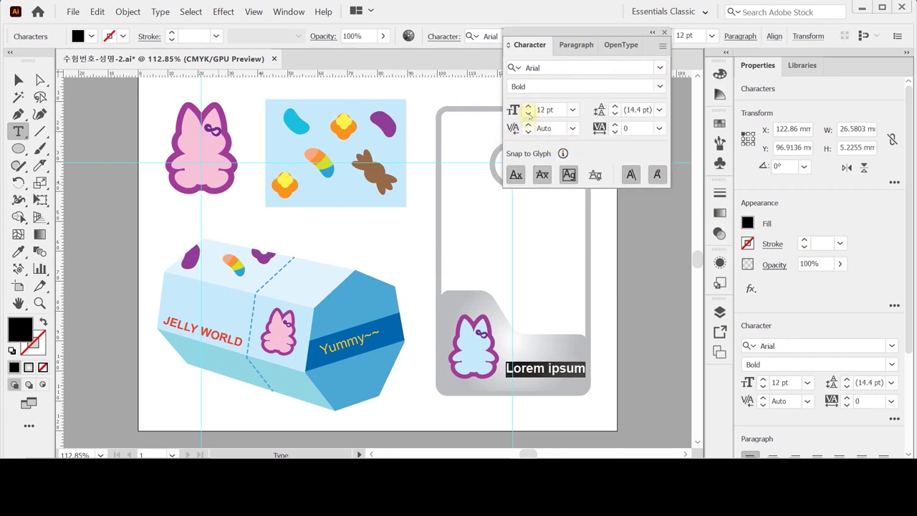
{"action": "left_click", "coordinate": [528, 113]}
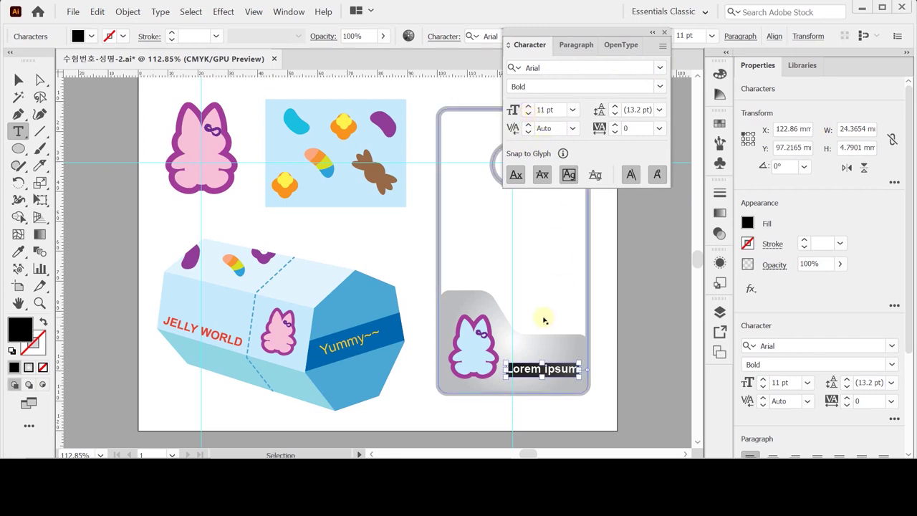
Step: Set the placeholder text's fill to C 70%, M 100%, Y 0%, K 0%
{"action": "left_click", "coordinate": [747, 222]}
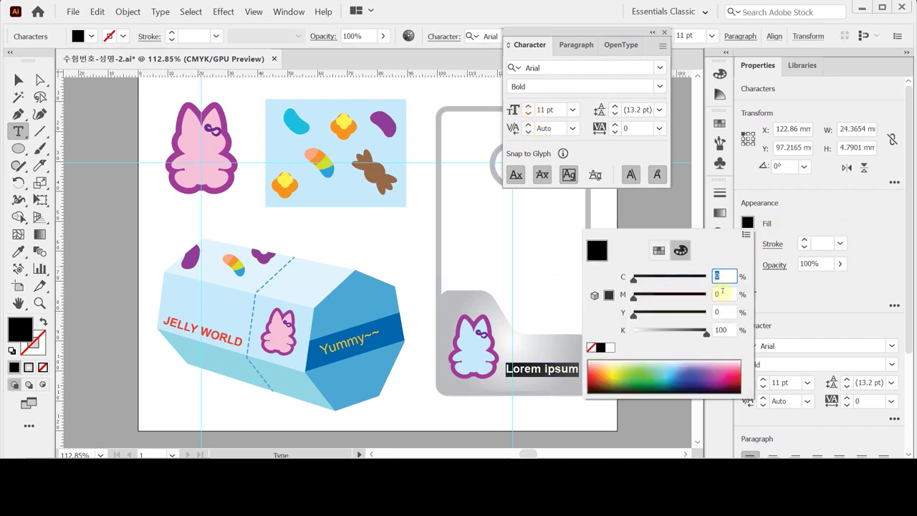
{"action": "type", "text": "70"}
{"action": "left_click", "coordinate": [720, 294]}
{"action": "type", "text": "100"}
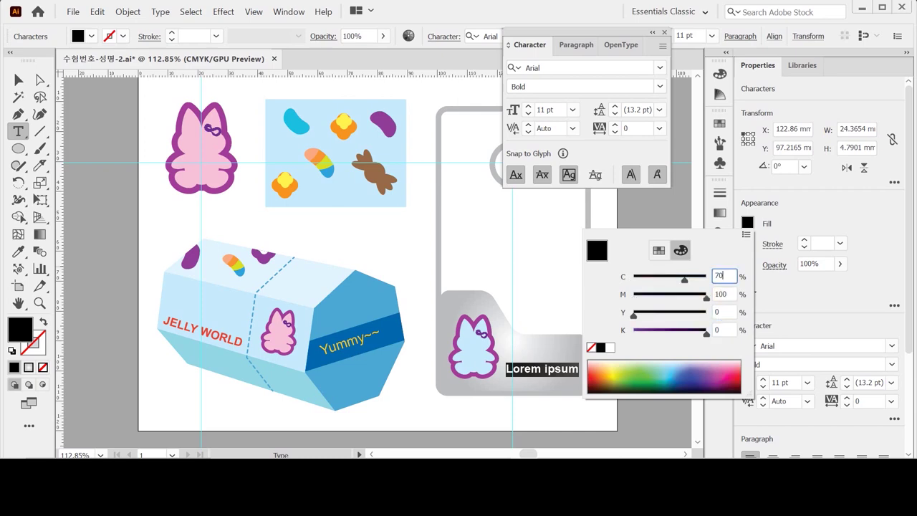
{"action": "key", "text": "Return"}
Step: Replace the placeholder with the copied JELLY WORLD text and set its fill to C 70%, M 100%, Y 0%, K 0%
{"action": "key", "text": "ctrl+v"}
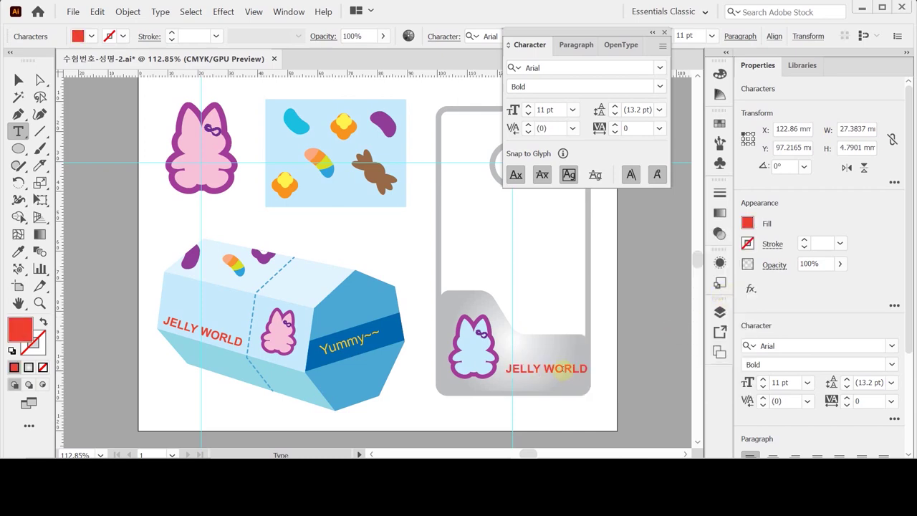
{"action": "key", "text": "ctrl+a"}
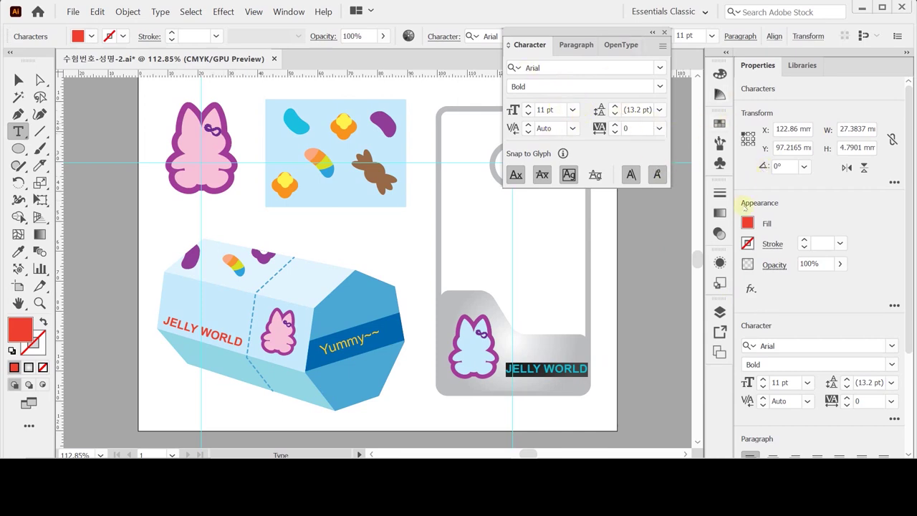
{"action": "left_click", "coordinate": [746, 223]}
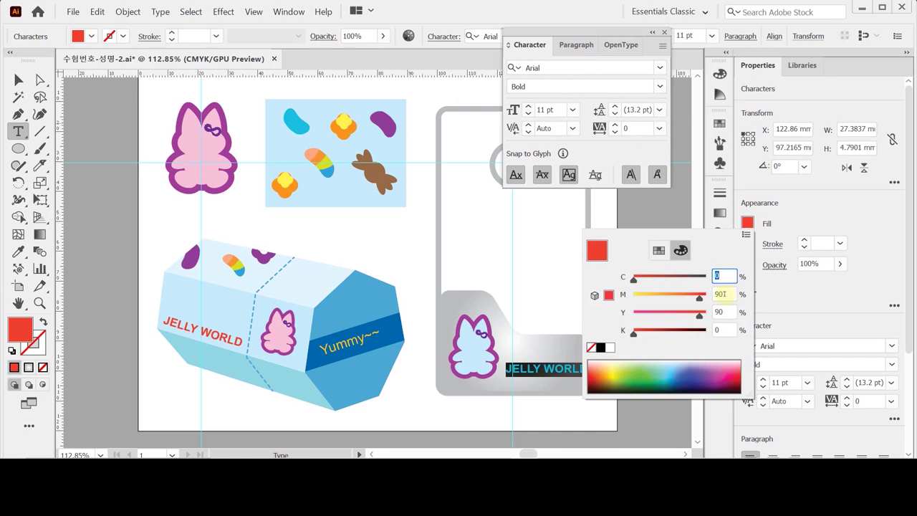
{"action": "type", "text": "70"}
{"action": "key", "text": "Tab"}
{"action": "type", "text": "100"}
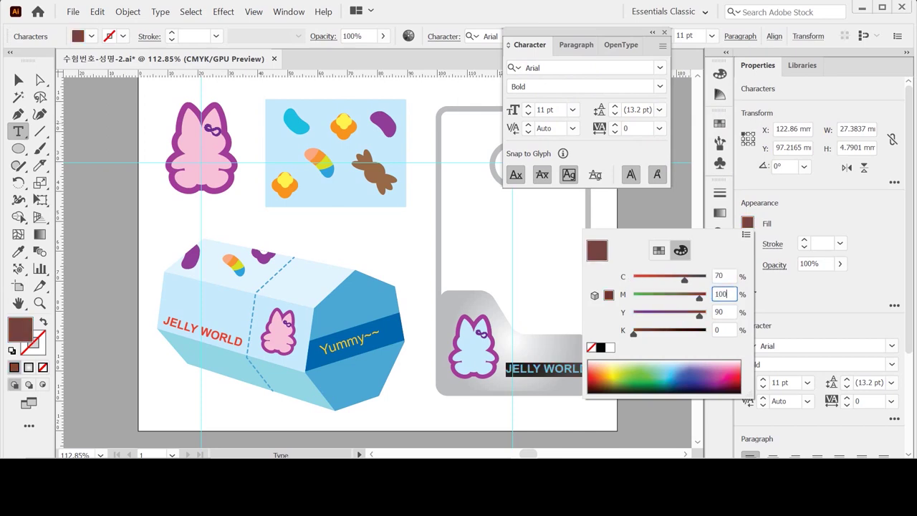
{"action": "key", "text": "Tab"}
{"action": "type", "text": "0"}
{"action": "key", "text": "Return"}
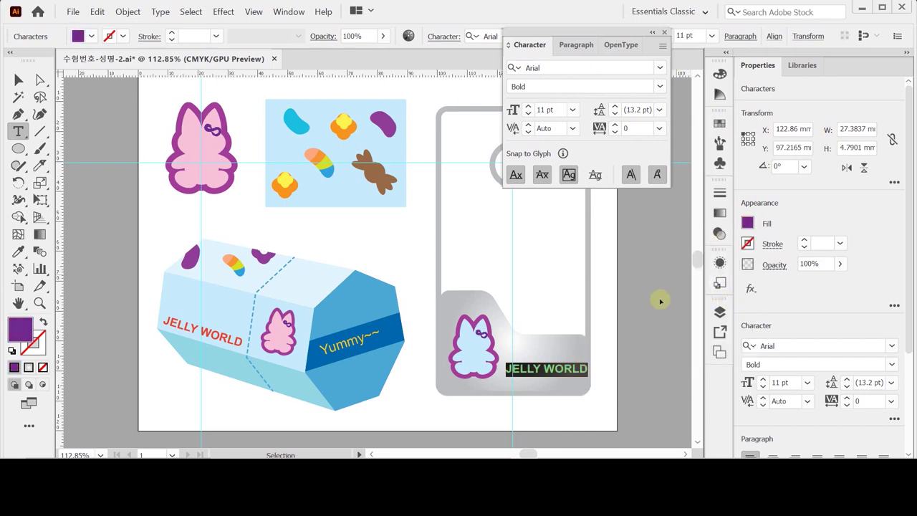
Step: Move the purple JELLY WORLD text closer to the blue rabbit, to about X 121.4 mm, Y 97.6 mm, and close the character settings
{"action": "left_click", "coordinate": [639, 348], "text": "ctrl"}
{"action": "left_click_drag", "start_coordinate": [554, 373], "coordinate": [542, 372]}
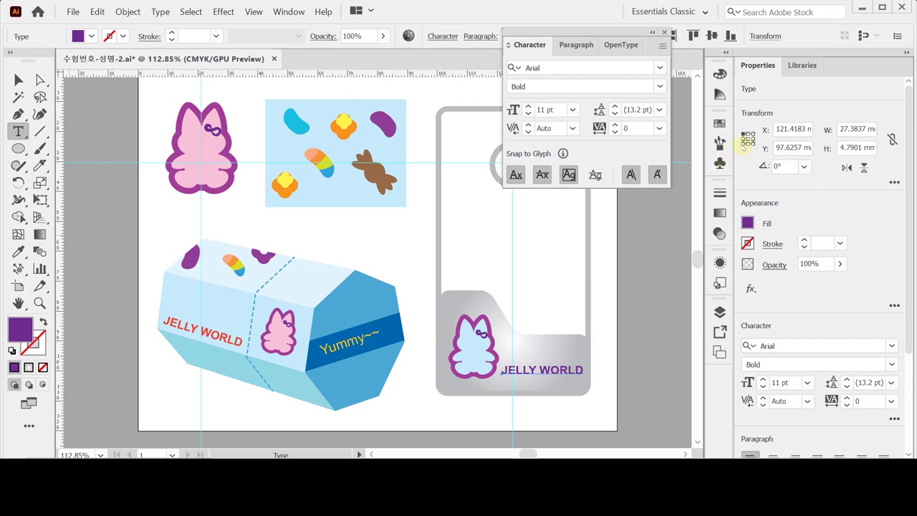
{"action": "key", "text": "Escape"}
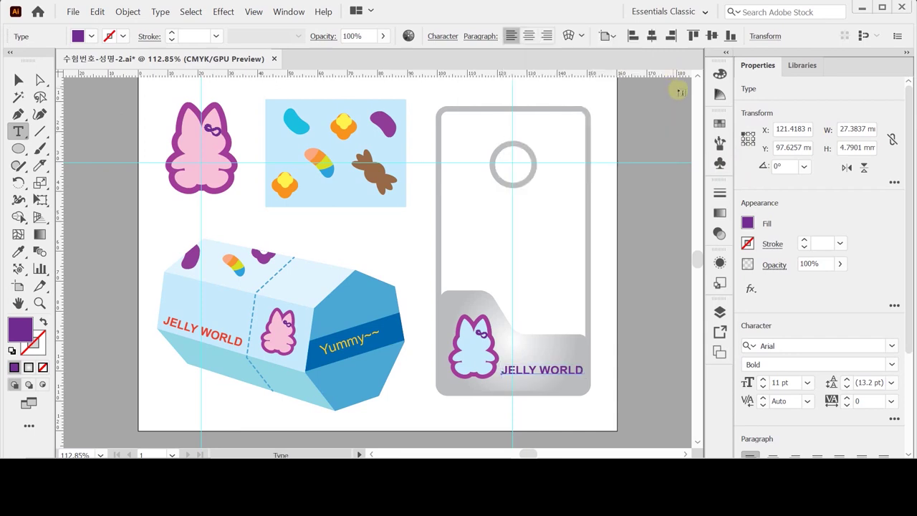
{"action": "left_click", "coordinate": [19, 79]}
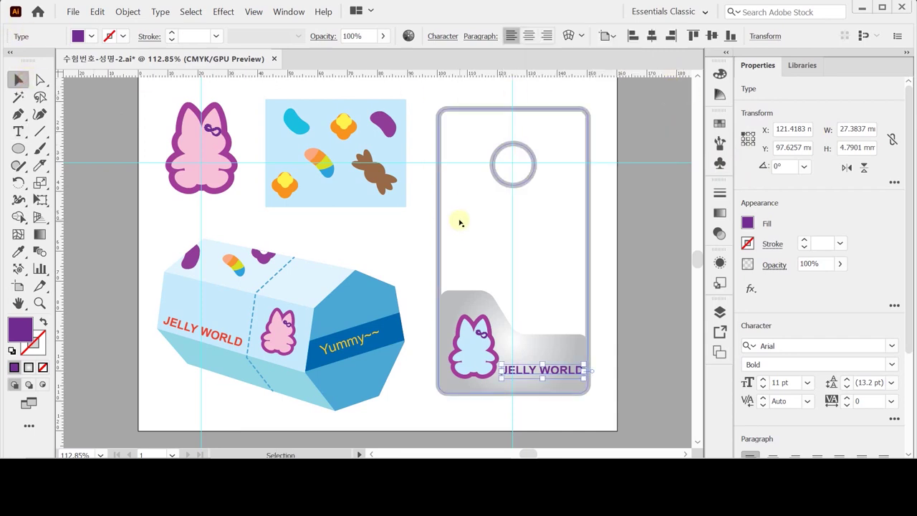
Step: Select the whole rounded frame compound path with its cut-out circle, outside isolation mode
{"action": "left_click", "coordinate": [481, 219]}
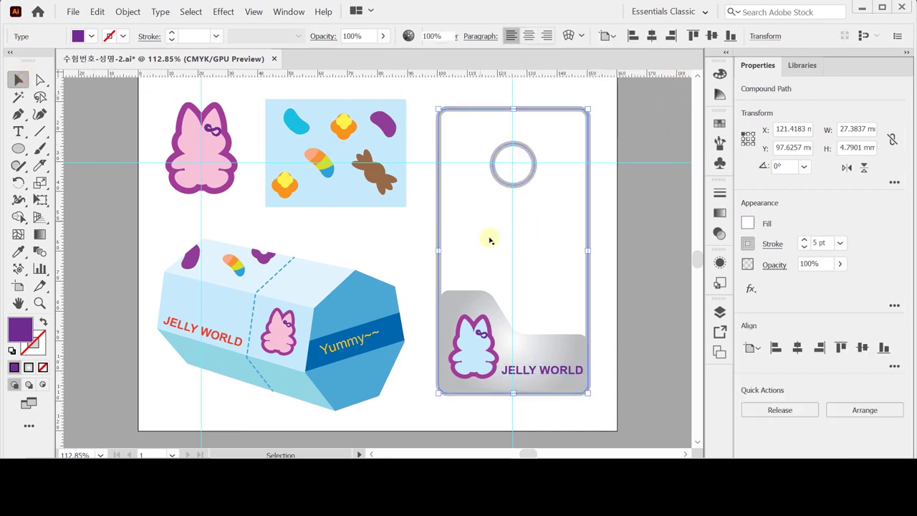
{"action": "double_click", "coordinate": [485, 241]}
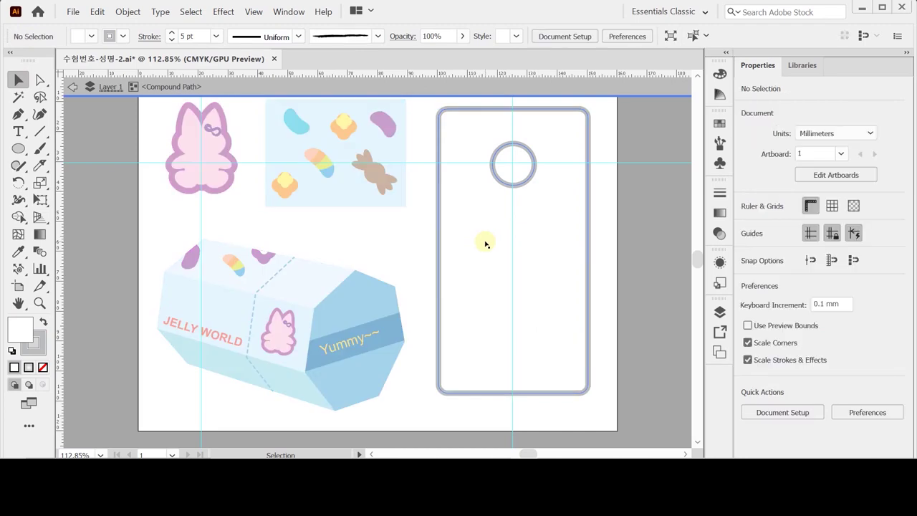
{"action": "left_click", "coordinate": [481, 238]}
{"action": "double_click", "coordinate": [406, 242]}
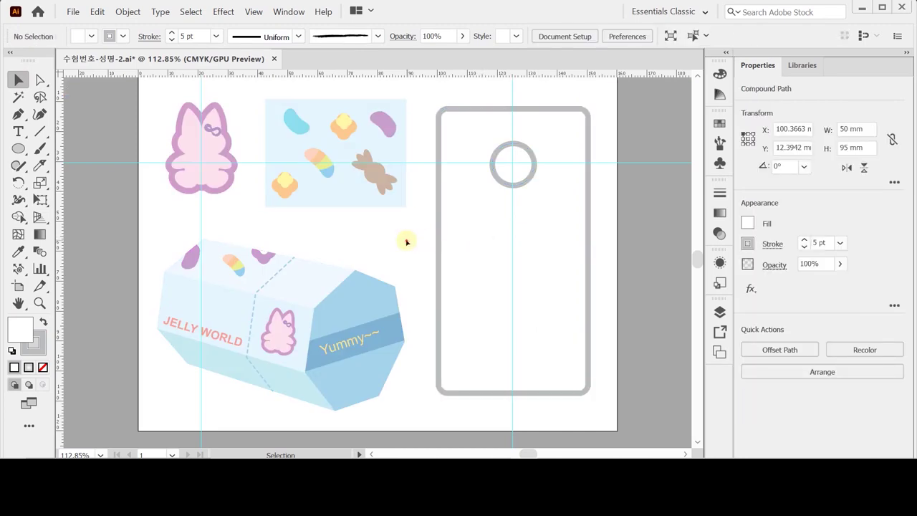
{"action": "left_click", "coordinate": [463, 222]}
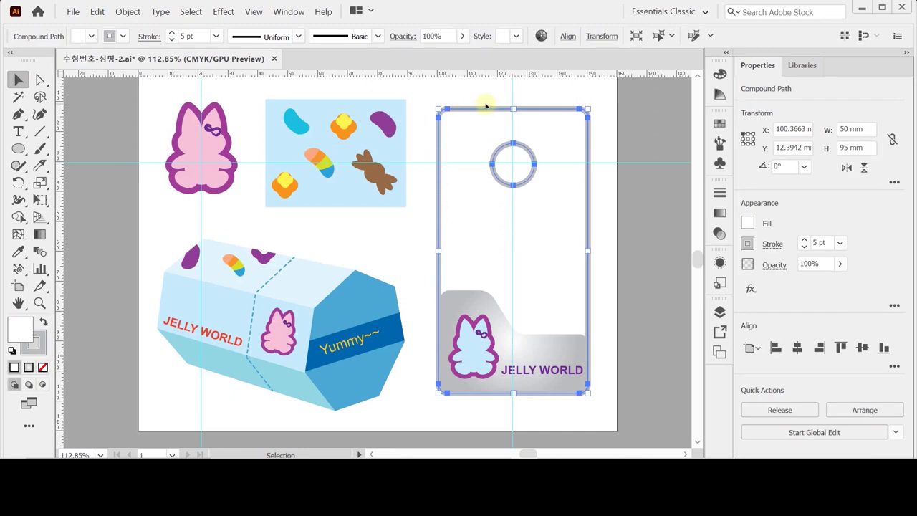
Step: Offset the rounded frame compound path inward with an offset of -1 mm
{"action": "left_click", "coordinate": [754, 409]}
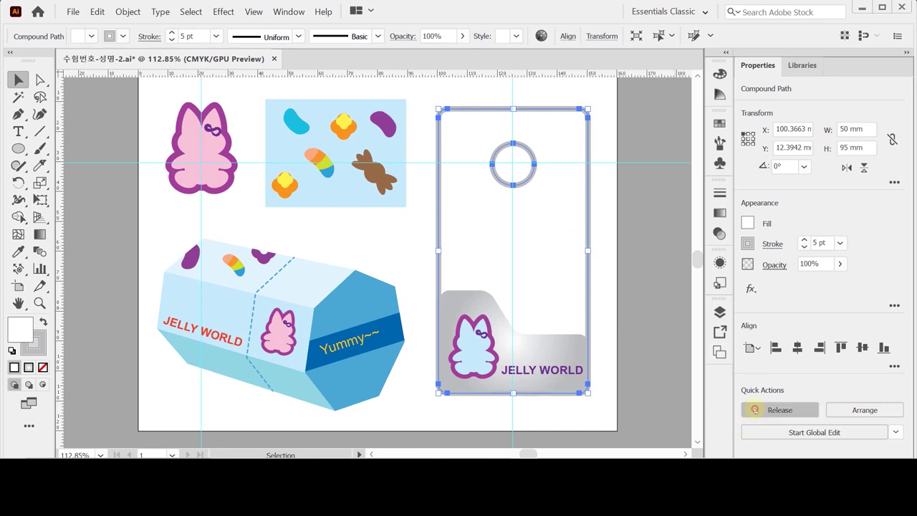
{"action": "left_click", "coordinate": [128, 11]}
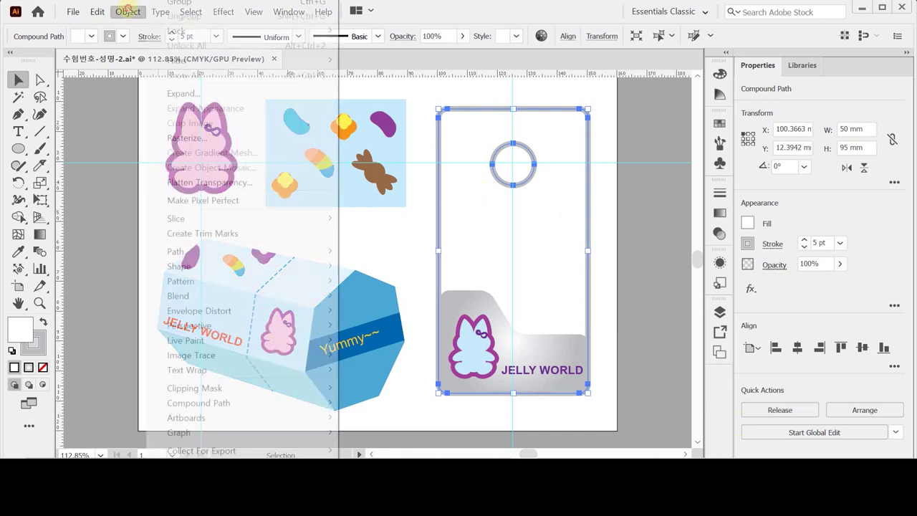
{"action": "mouse_move", "coordinate": [248, 251]}
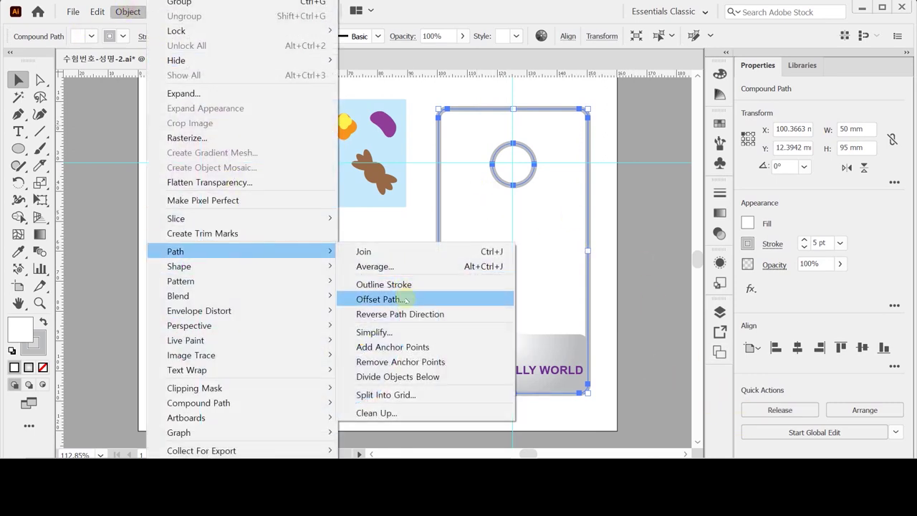
{"action": "left_click", "coordinate": [381, 299]}
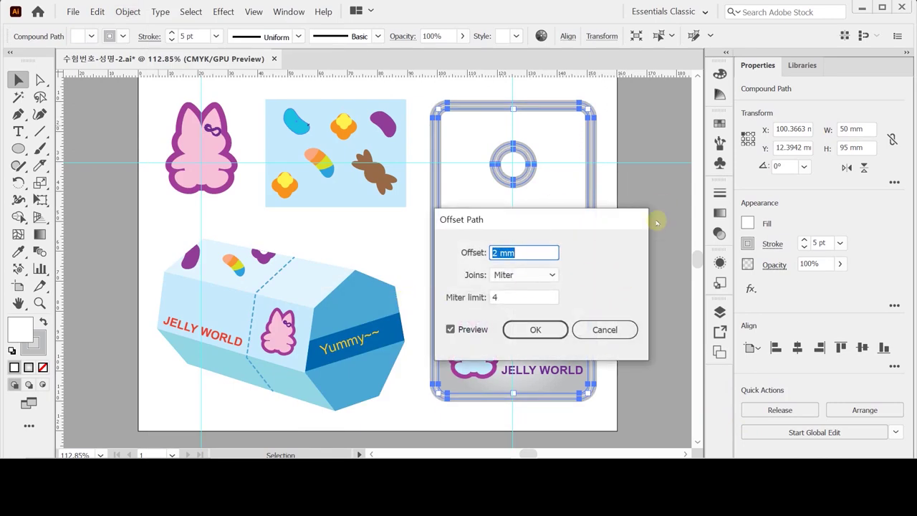
{"action": "type", "text": "-1"}
{"action": "key", "text": "Return"}
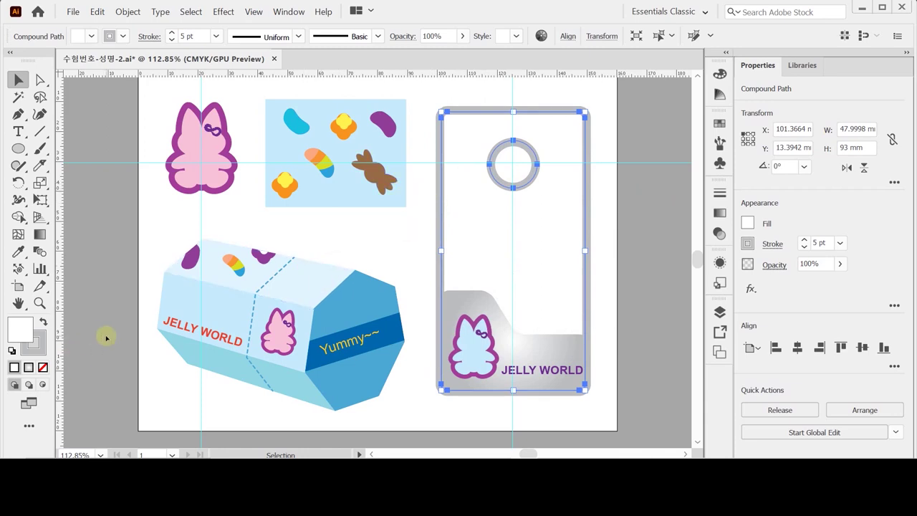
Step: Remove the stroke from the inner offset path and fill it with the candy pattern swatch
{"action": "left_click", "coordinate": [20, 326]}
{"action": "key", "text": "/"}
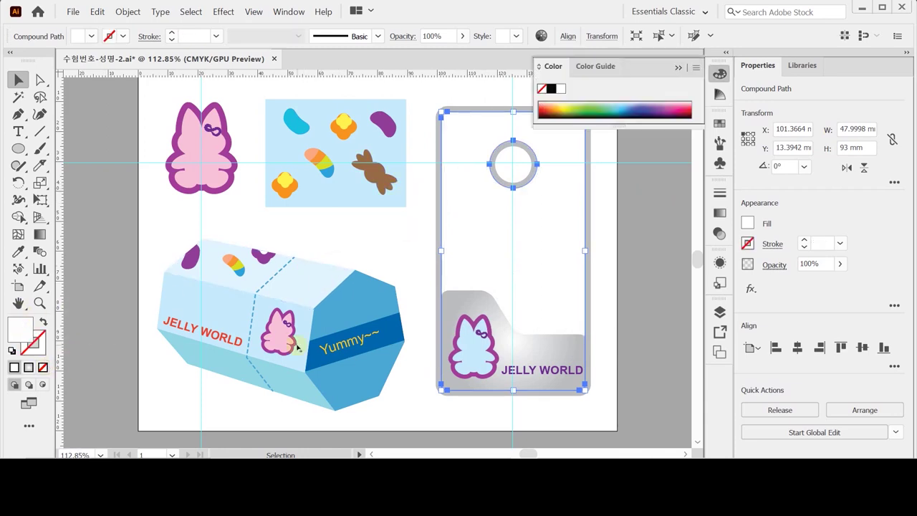
{"action": "left_click", "coordinate": [720, 125]}
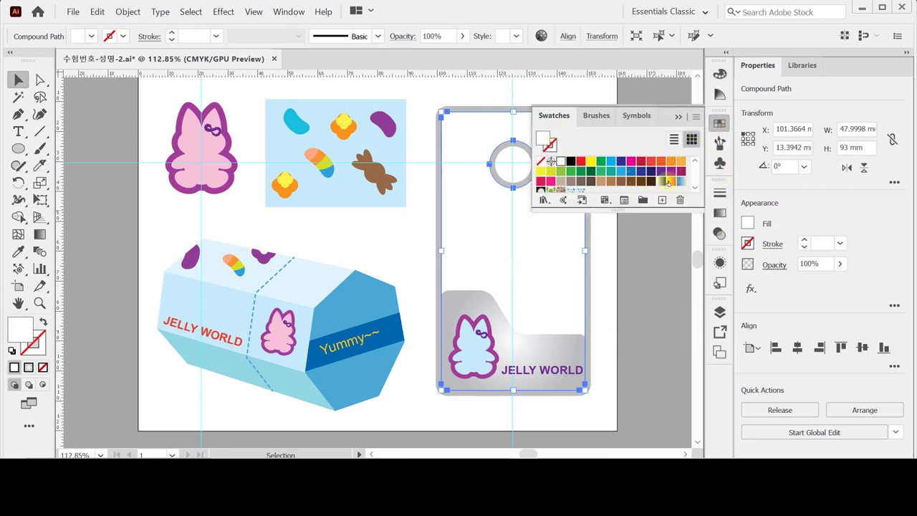
{"action": "scroll", "coordinate": [614, 183], "scroll_direction": "down", "scroll_amount": 3}
{"action": "left_click", "coordinate": [580, 162]}
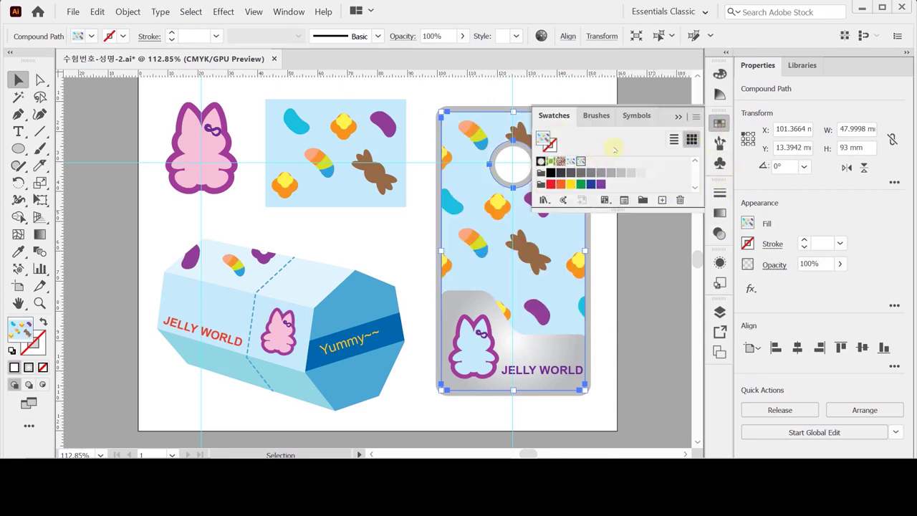
{"action": "left_click", "coordinate": [720, 123]}
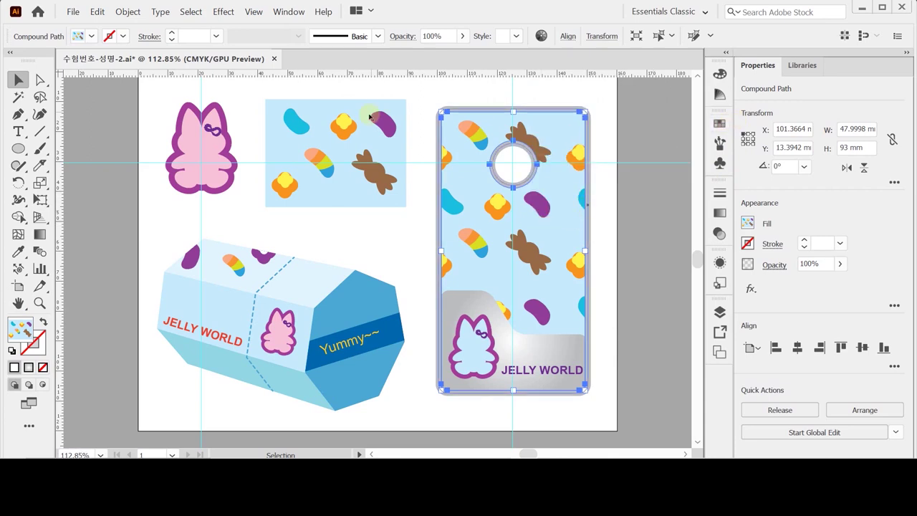
Step: Scale only the candy pattern inside the inner frame shape uniformly to 50%, without transforming the object itself
{"action": "double_click", "coordinate": [40, 183]}
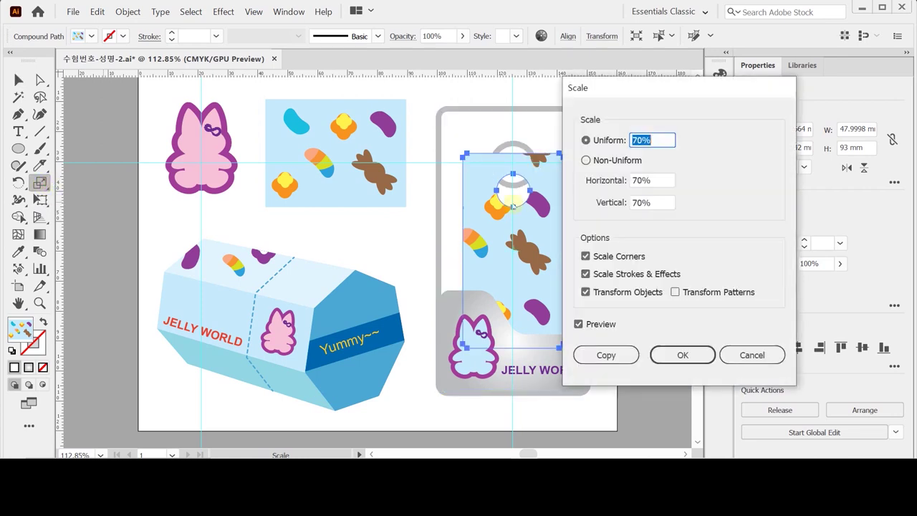
{"action": "type", "text": "50"}
{"action": "left_click_drag", "start_coordinate": [628, 81], "coordinate": [671, 58]}
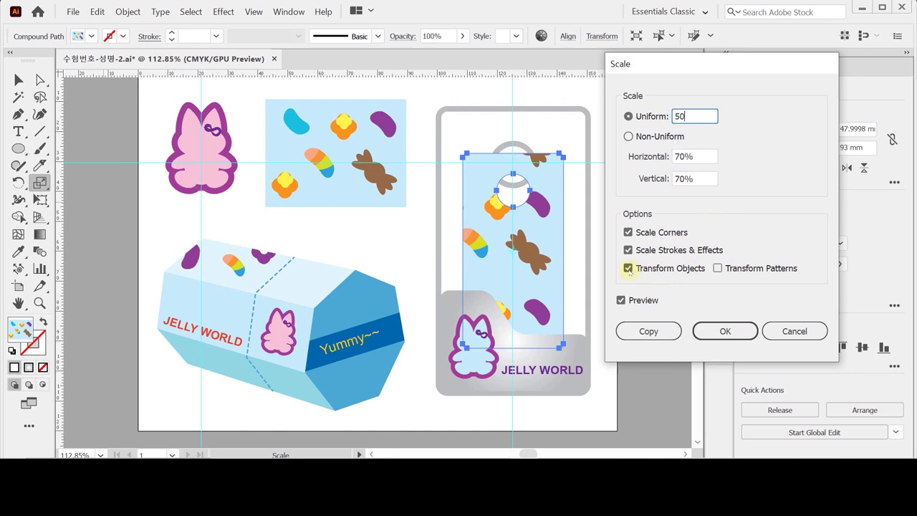
{"action": "left_click", "coordinate": [627, 268]}
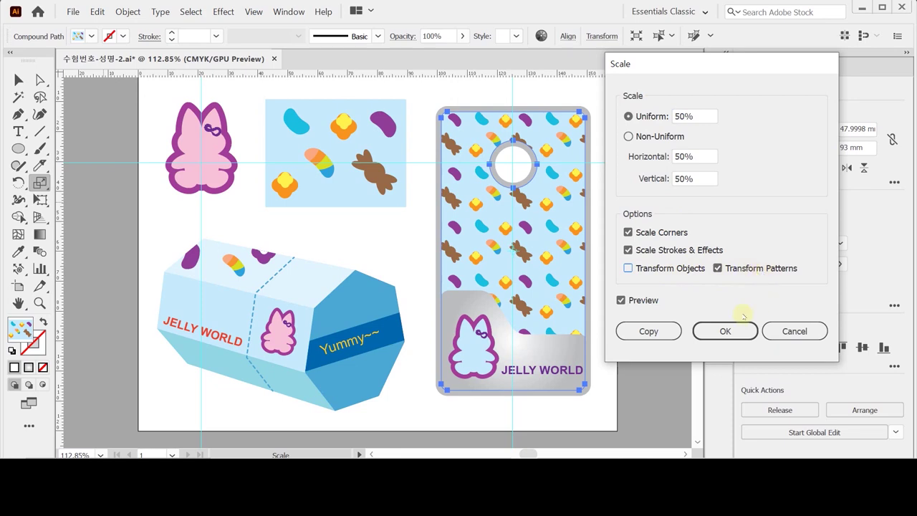
{"action": "left_click", "coordinate": [725, 331]}
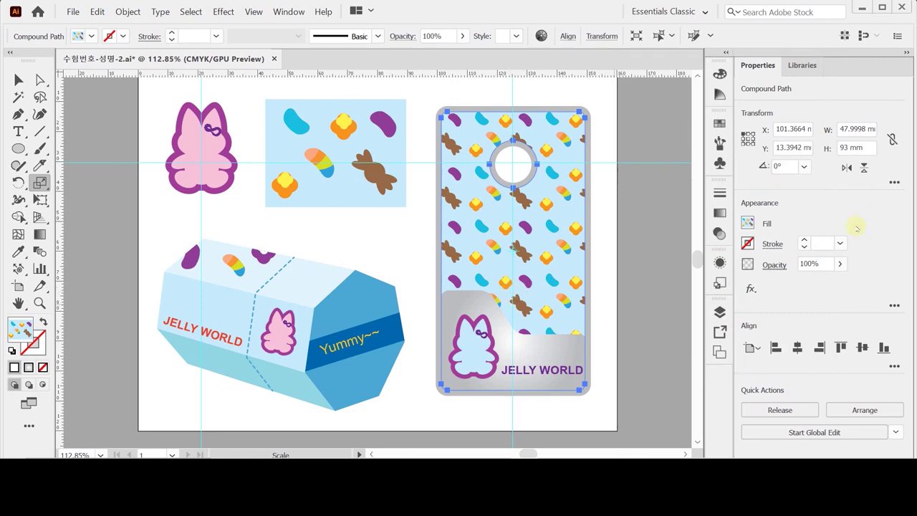
Step: Set the opacity of the pattern-filled inner shape to 50%
{"action": "left_click", "coordinate": [817, 264]}
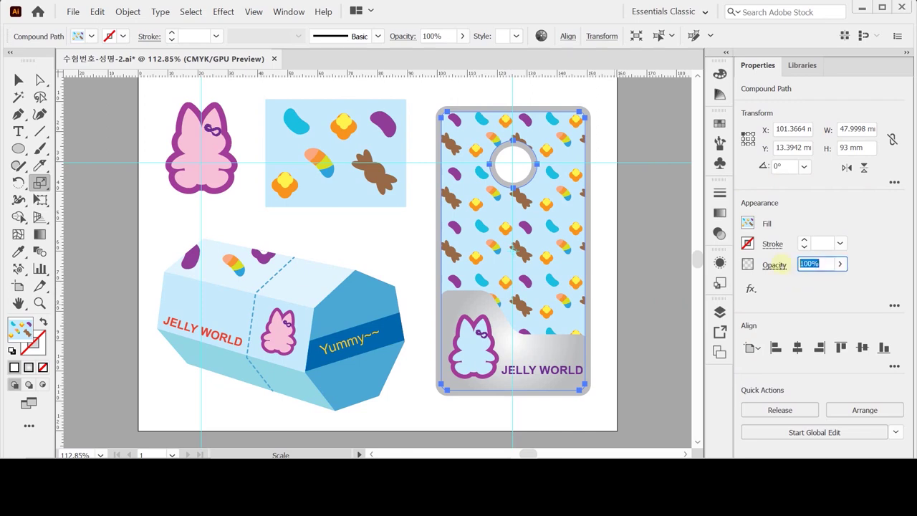
{"action": "type", "text": "50"}
{"action": "key", "text": "Return"}
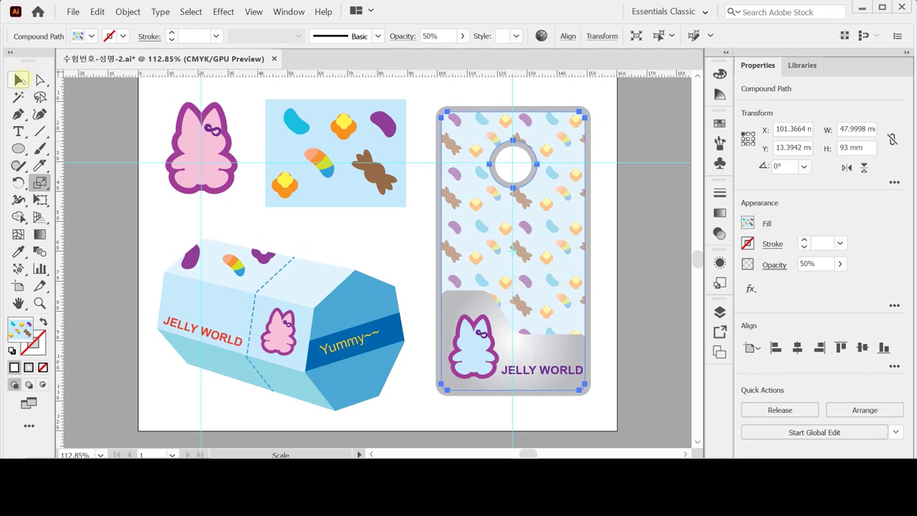
Step: Select the whole phone-case-shaped frame with its pattern, gradient shape, blue rabbit and purple text, and group them
{"action": "left_click", "coordinate": [19, 80]}
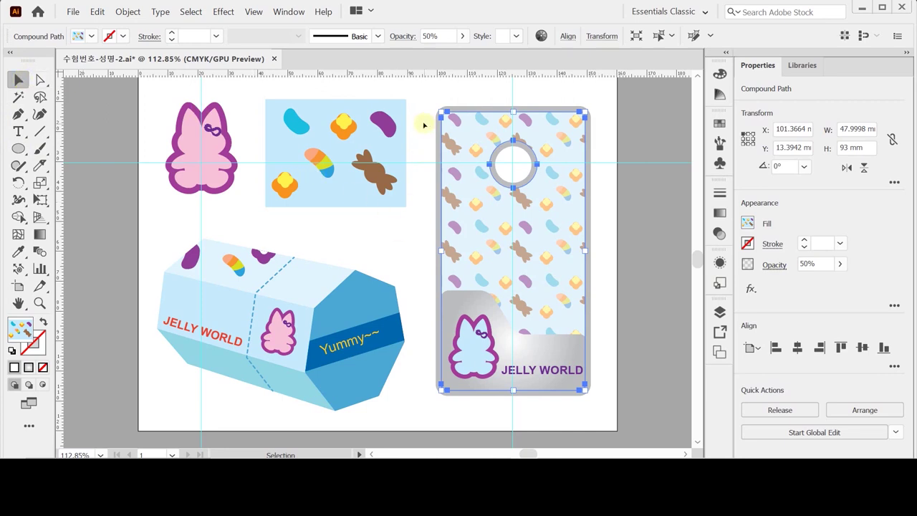
{"action": "left_click_drag", "start_coordinate": [429, 101], "coordinate": [614, 400]}
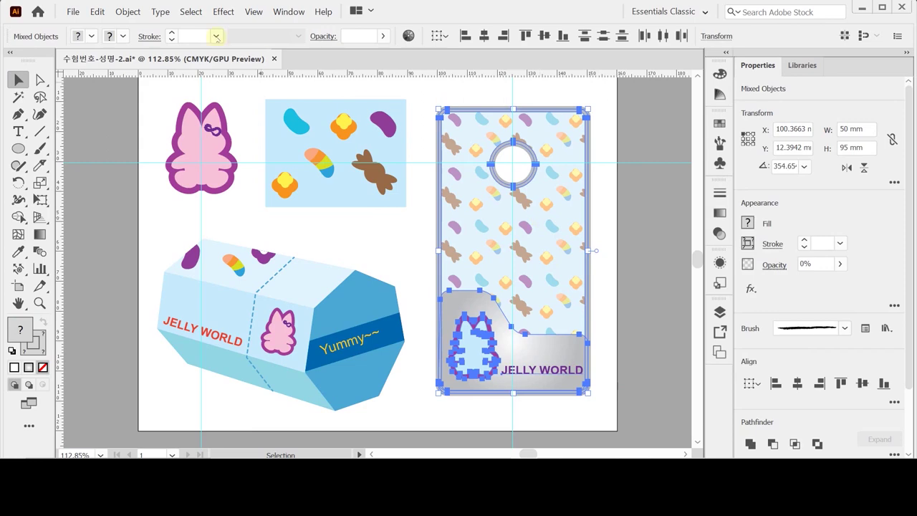
{"action": "left_click", "coordinate": [128, 13]}
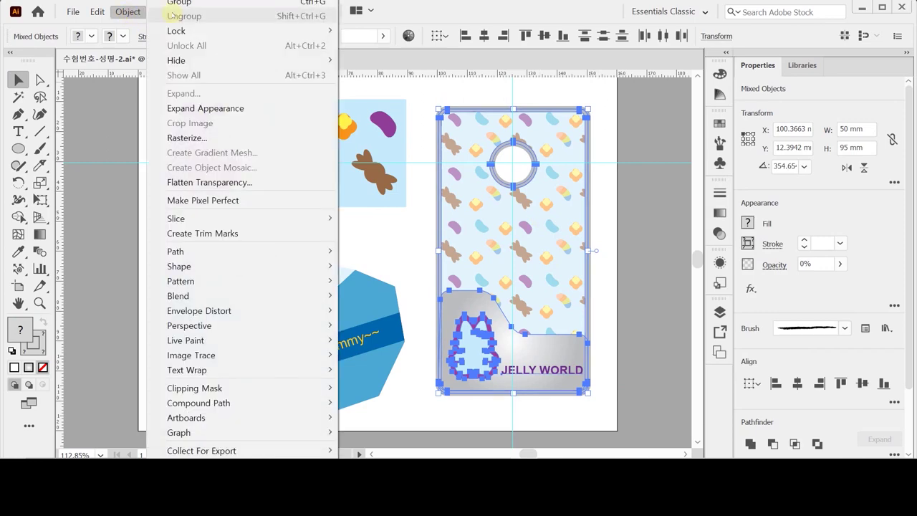
{"action": "left_click", "coordinate": [180, 3]}
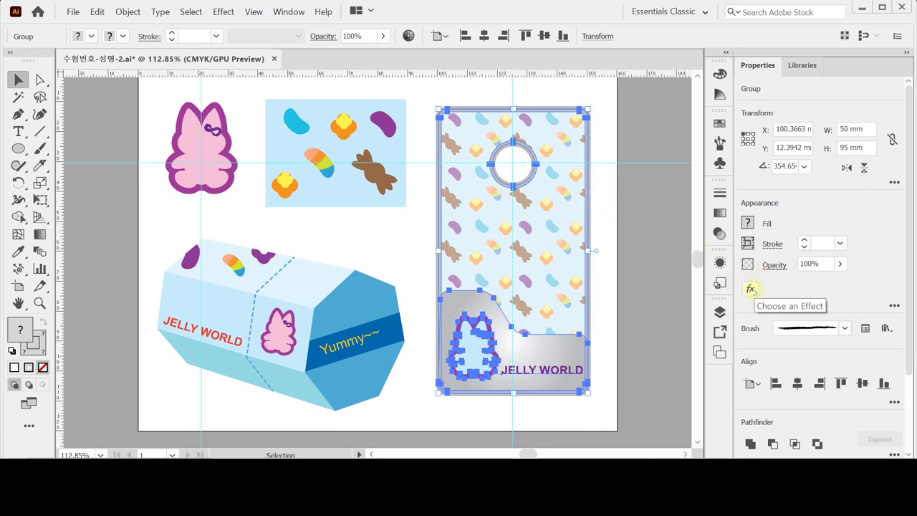
Step: Add a Multiply drop shadow to the frame group with 75% opacity, X and Y offsets of 1 mm and 1 mm blur, and deselect it
{"action": "left_click", "coordinate": [751, 288]}
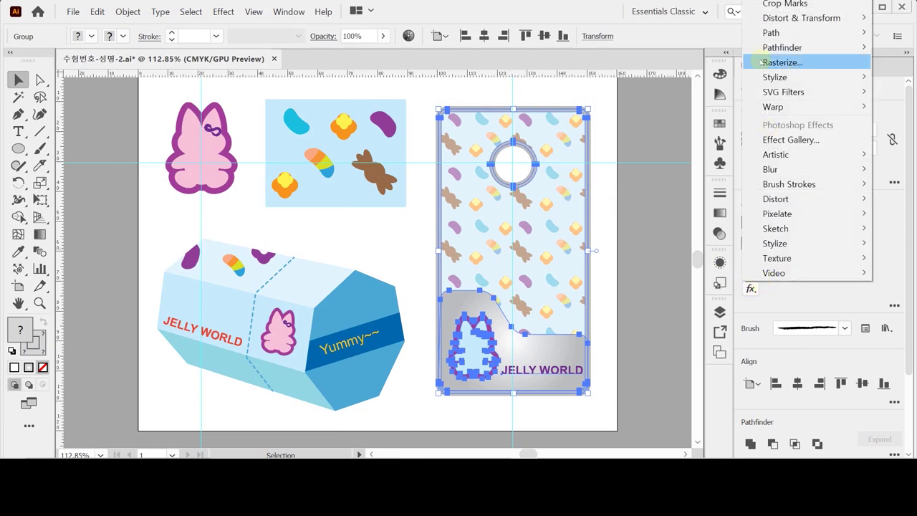
{"action": "mouse_move", "coordinate": [762, 76]}
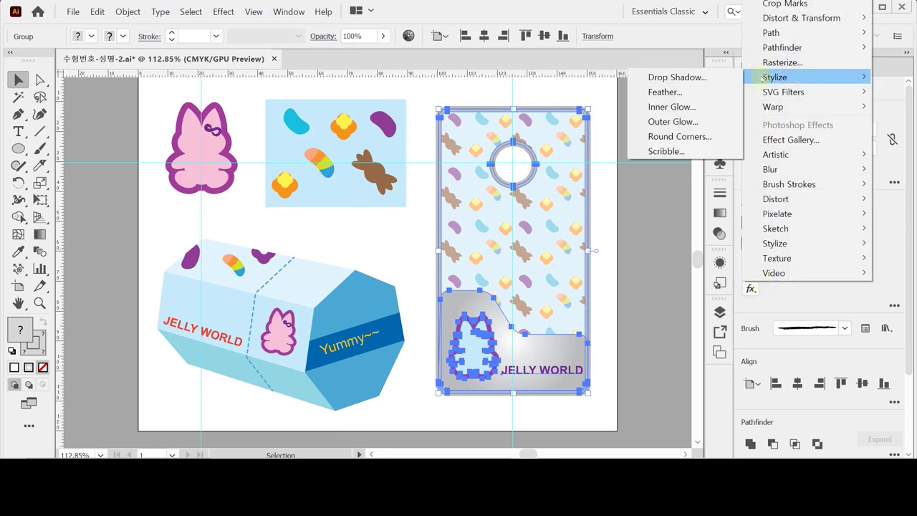
{"action": "left_click", "coordinate": [717, 79]}
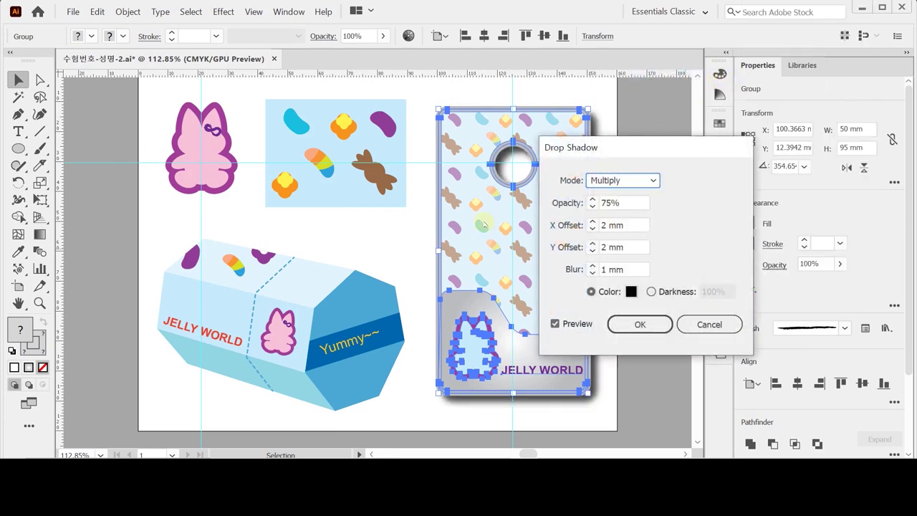
{"action": "left_click", "coordinate": [592, 229]}
{"action": "left_click_drag", "start_coordinate": [603, 146], "coordinate": [665, 134]}
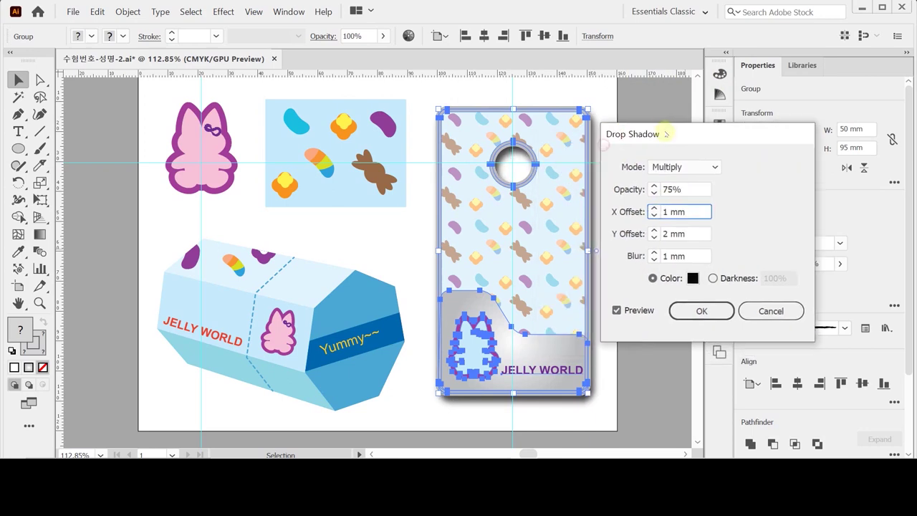
{"action": "left_click", "coordinate": [653, 237]}
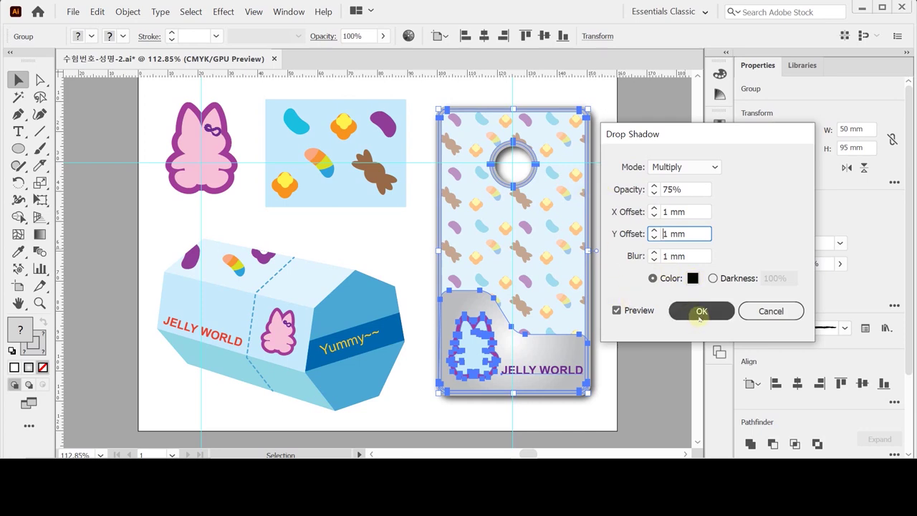
{"action": "left_click", "coordinate": [700, 312]}
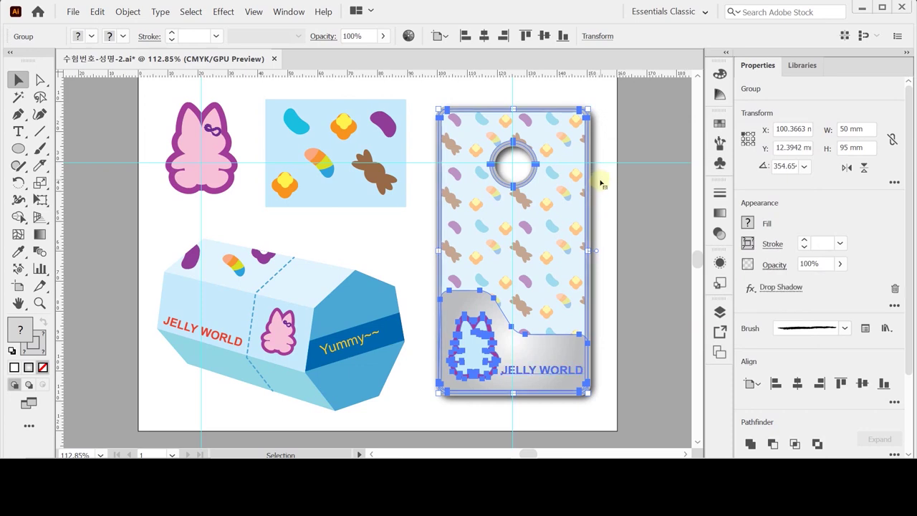
{"action": "left_click", "coordinate": [614, 127]}
Step: Hide the guides across the artboard
{"action": "left_click", "coordinate": [18, 303]}
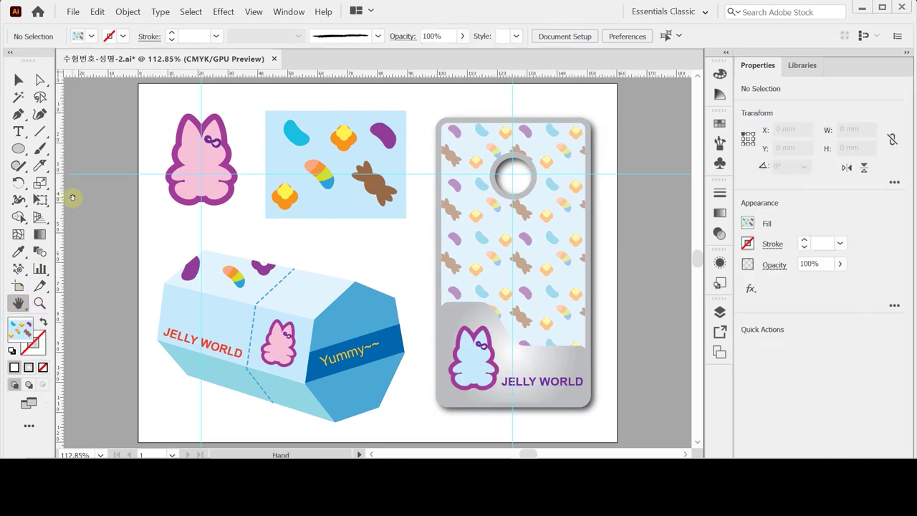
{"action": "key", "text": "v"}
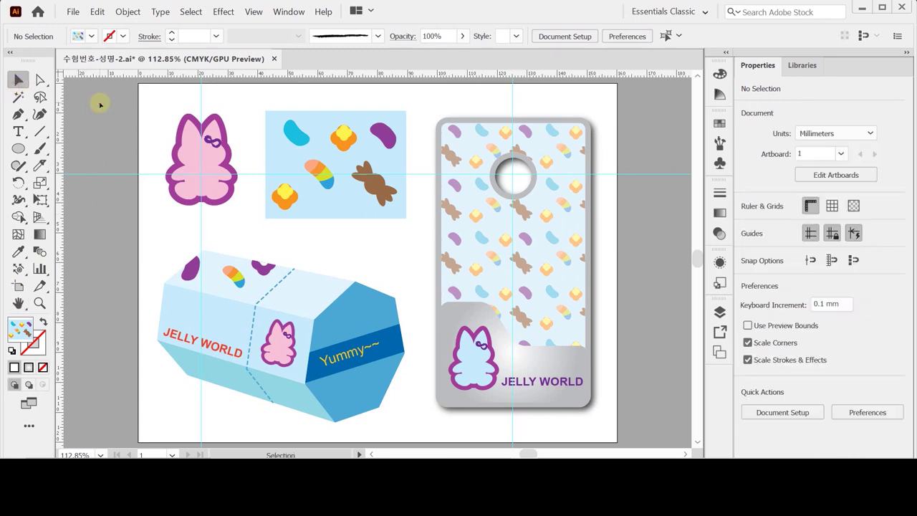
{"action": "right_click", "coordinate": [100, 104]}
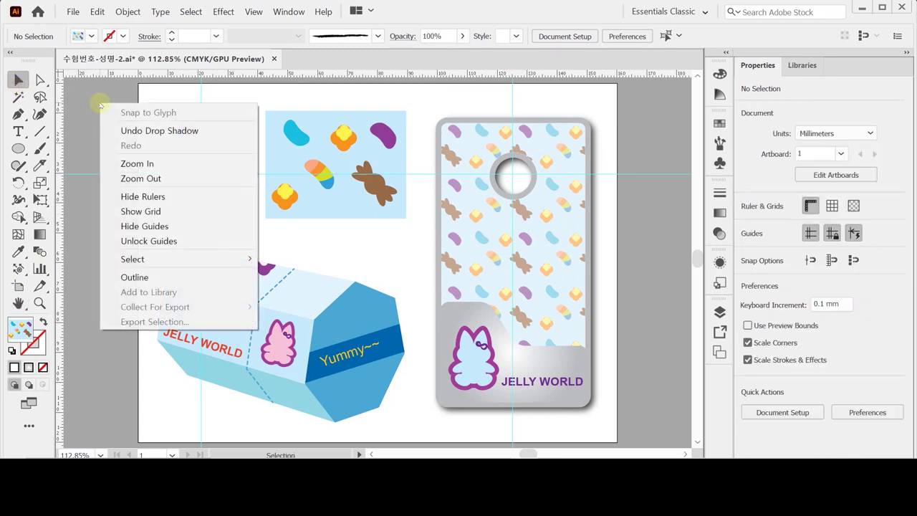
{"action": "left_click", "coordinate": [180, 227]}
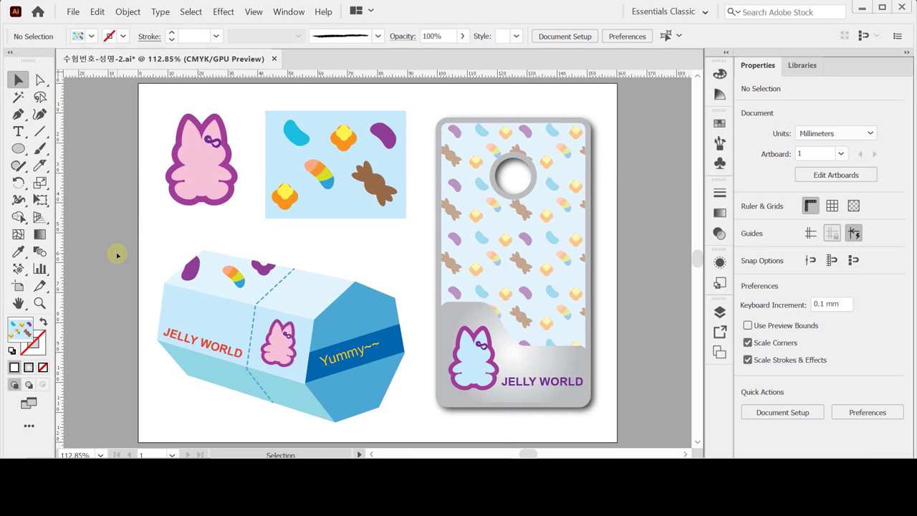
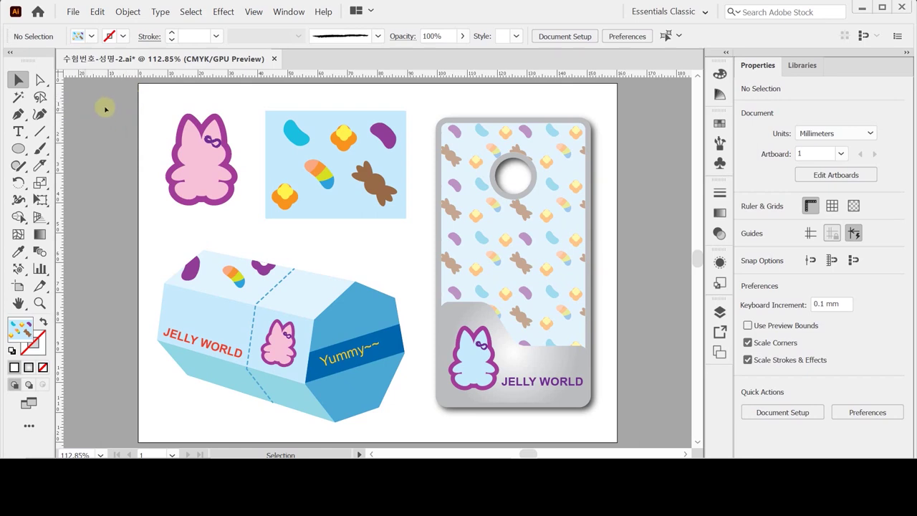
Step: Save the artwork as 수험번호-성명-2.ai in the GTQ folder, replacing the existing file, in Illustrator 2020 format
{"action": "left_click", "coordinate": [73, 12]}
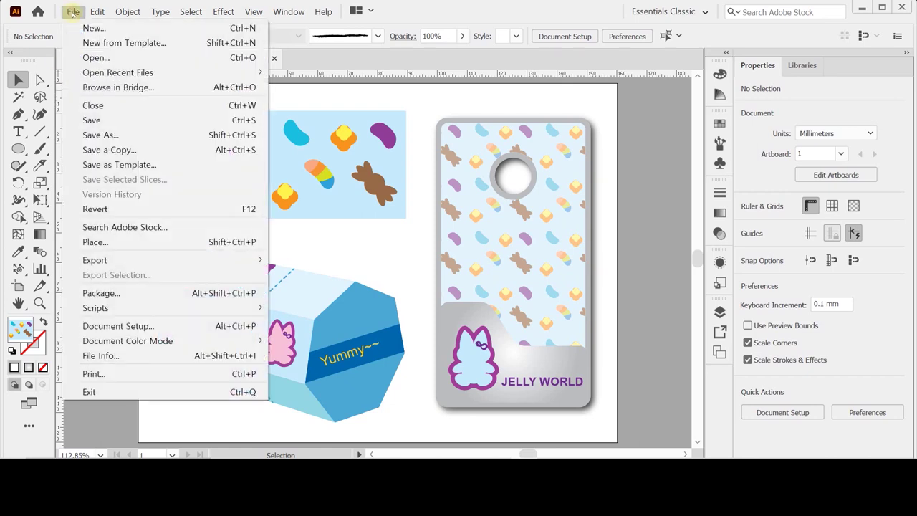
{"action": "left_click", "coordinate": [129, 133]}
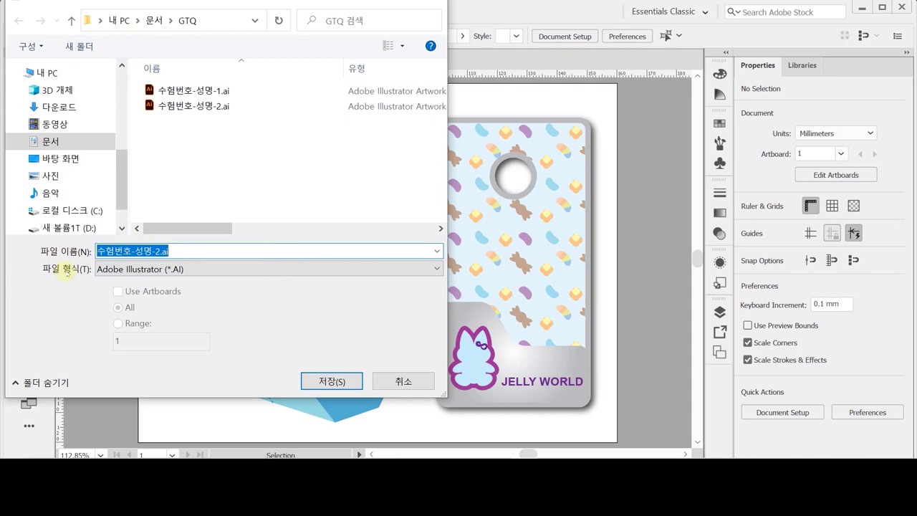
{"action": "left_click", "coordinate": [331, 381]}
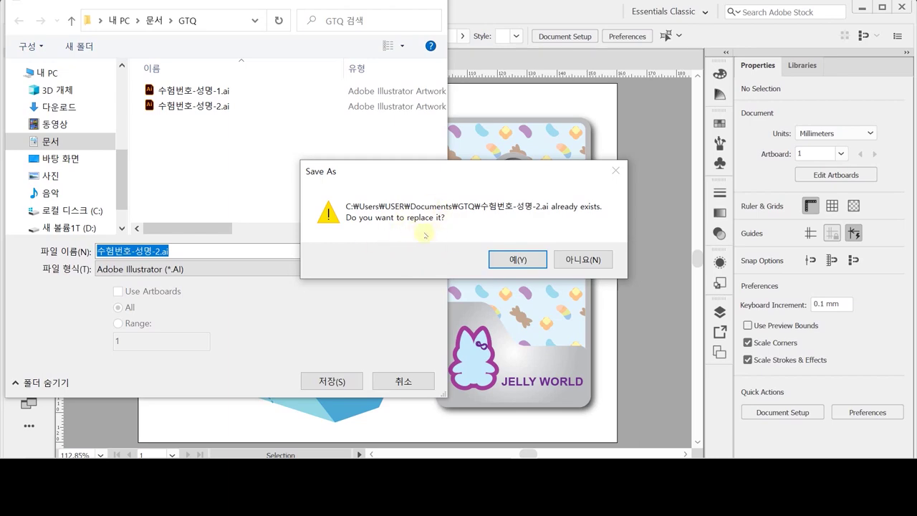
{"action": "left_click", "coordinate": [521, 260]}
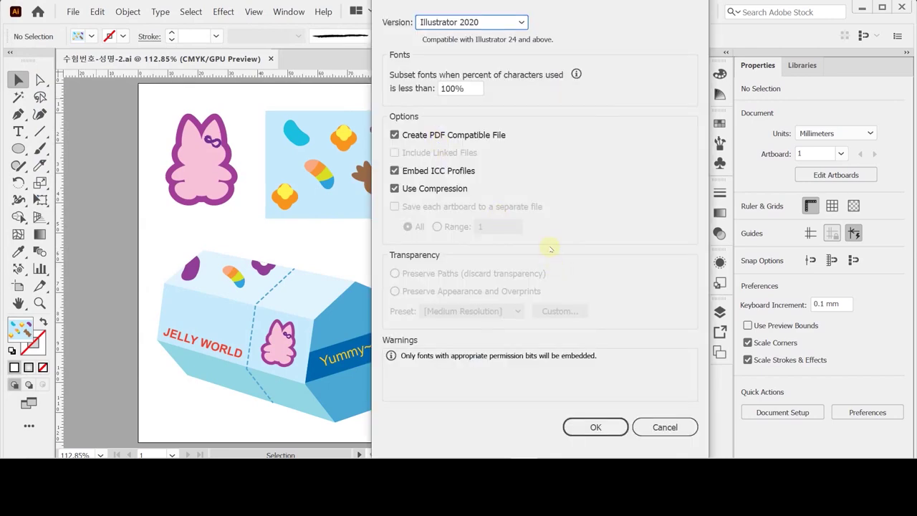
{"action": "left_click", "coordinate": [594, 427]}
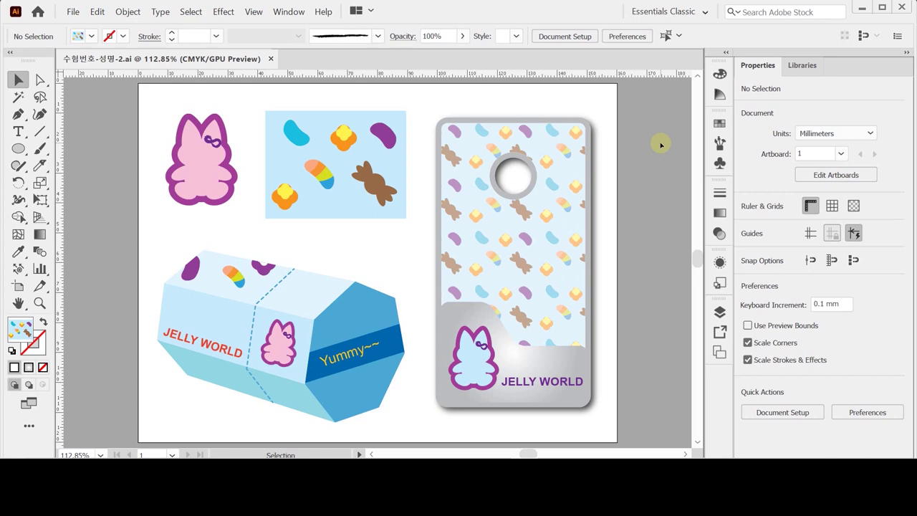
{"action": "key", "text": "shift"}
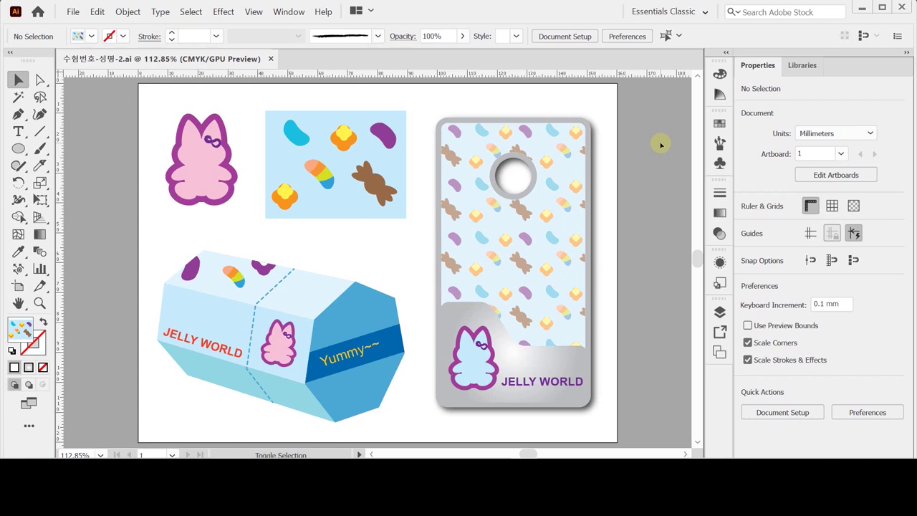
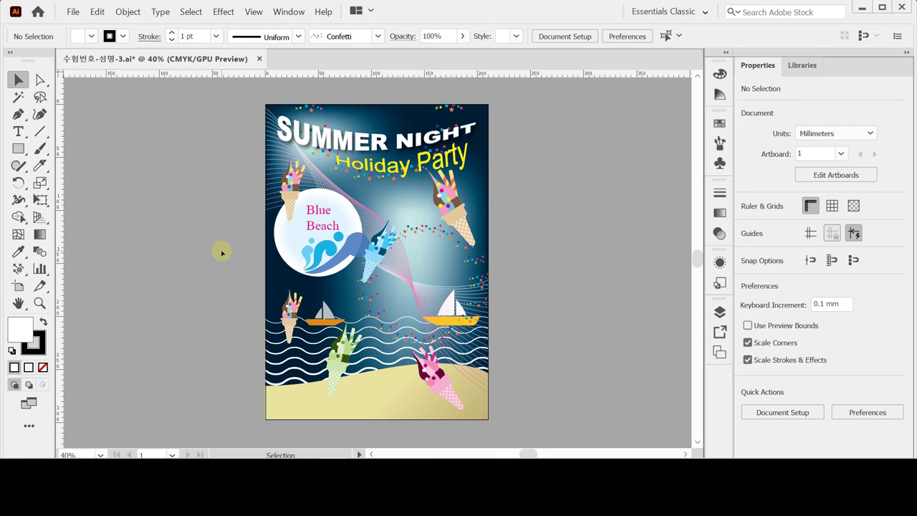
Step: Create a 210 × 297 mm A4 portrait CMYK document and lay out four horizontal guides and one vertical guide on it
{"action": "key", "text": "ctrl+n"}
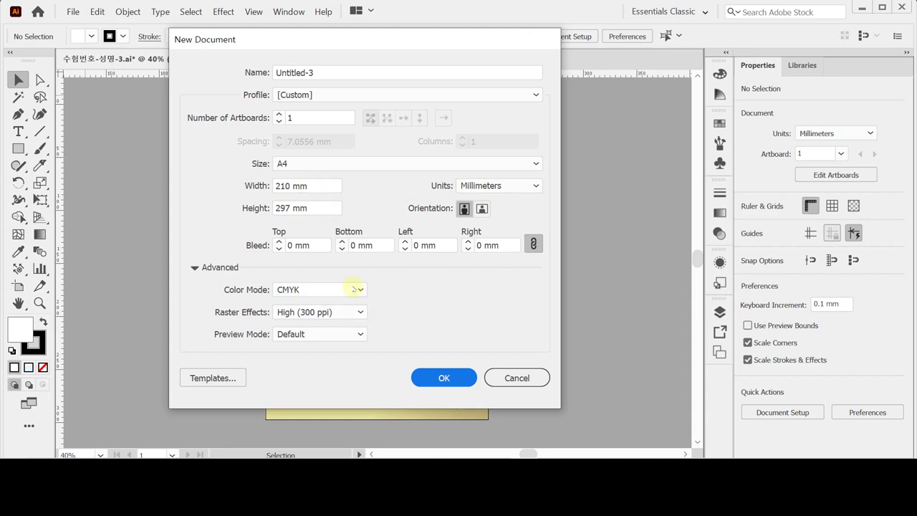
{"action": "left_click", "coordinate": [444, 378]}
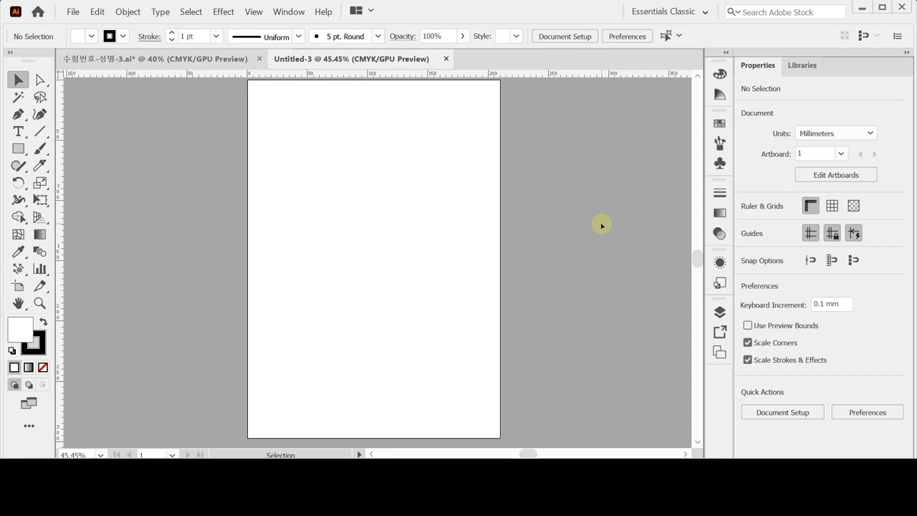
{"action": "key", "text": "ctrl+semicolon"}
{"action": "left_click", "coordinate": [601, 222]}
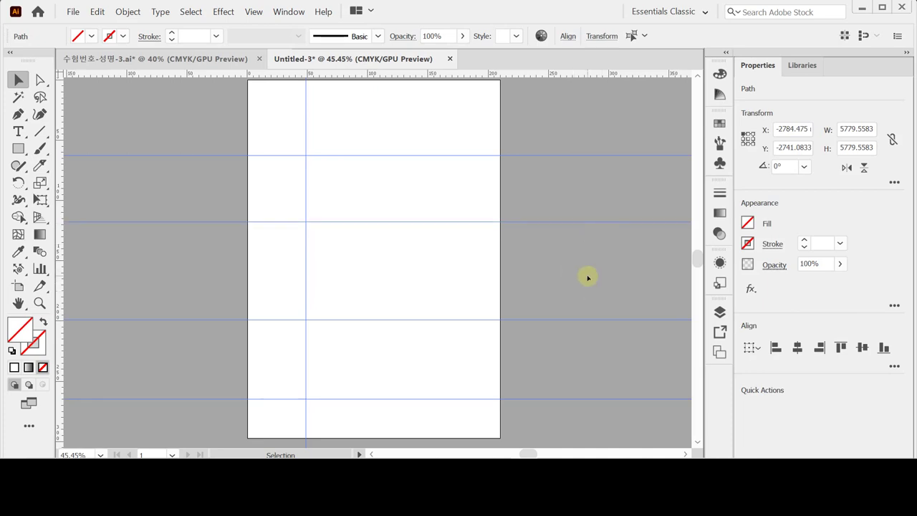
{"action": "left_click", "coordinate": [587, 276]}
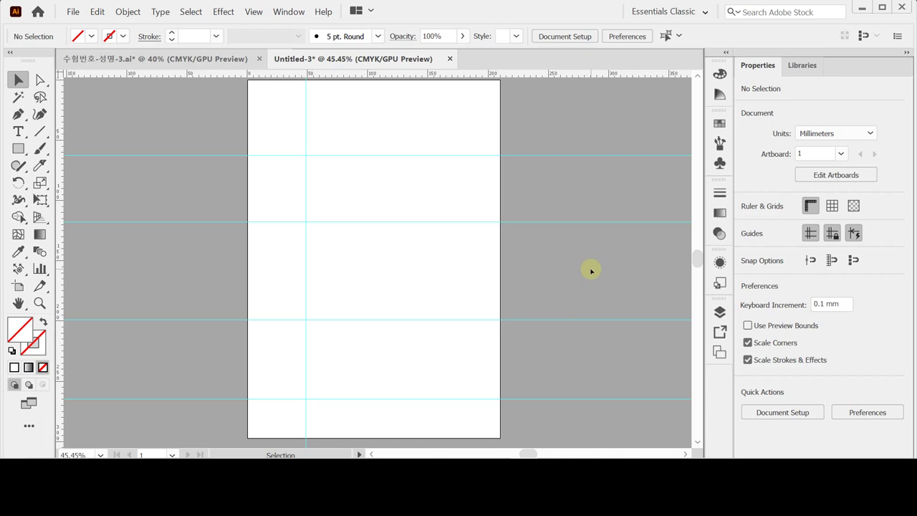
Step: Save the new document as 수험번호-성명-3 in the GTQ folder, in Illustrator 2020 format
{"action": "key", "text": "ctrl+s"}
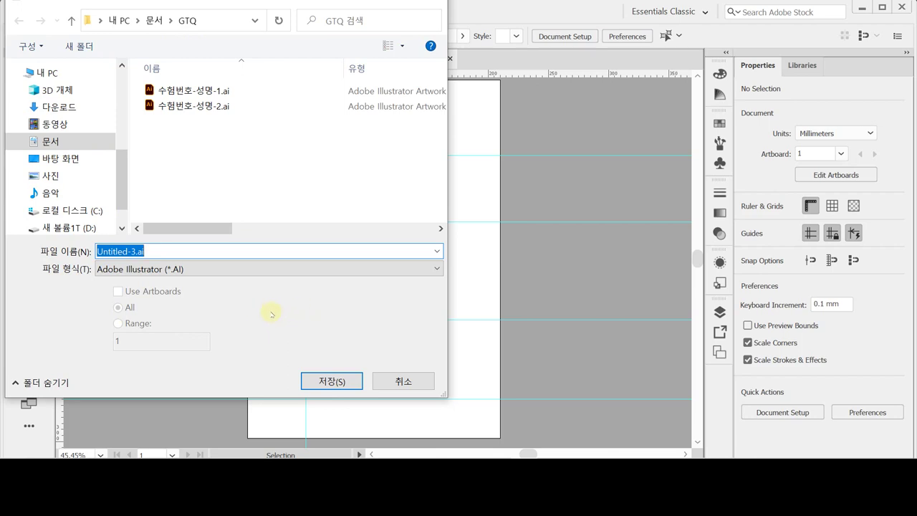
{"action": "left_click", "coordinate": [204, 106]}
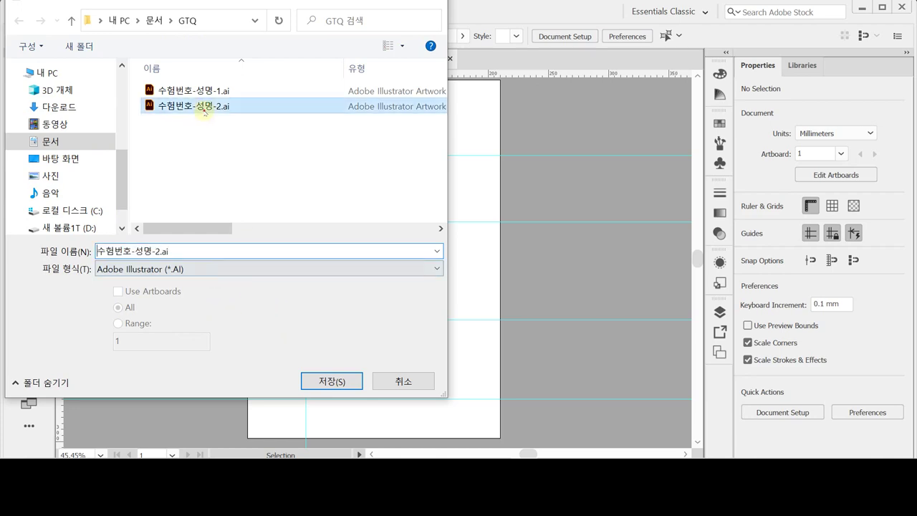
{"action": "double_click", "coordinate": [158, 251]}
{"action": "left_click_drag", "start_coordinate": [154, 251], "coordinate": [190, 253]}
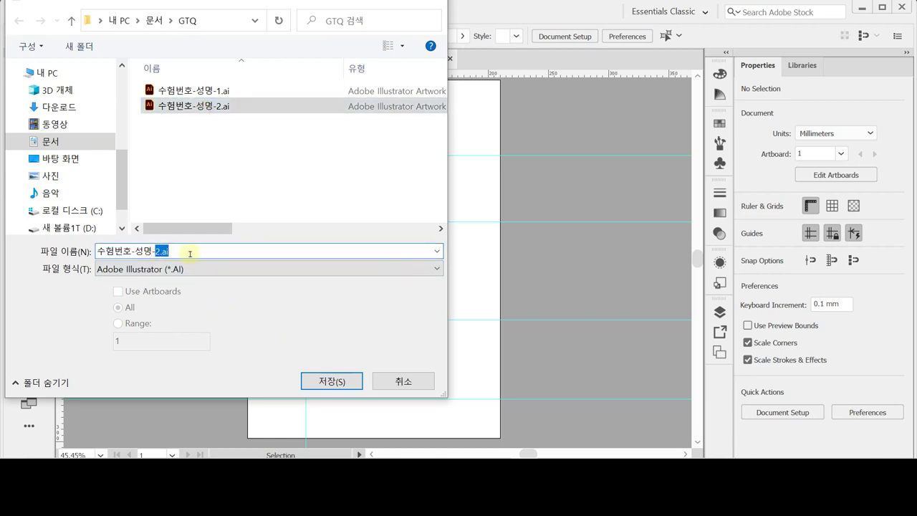
{"action": "type", "text": "3"}
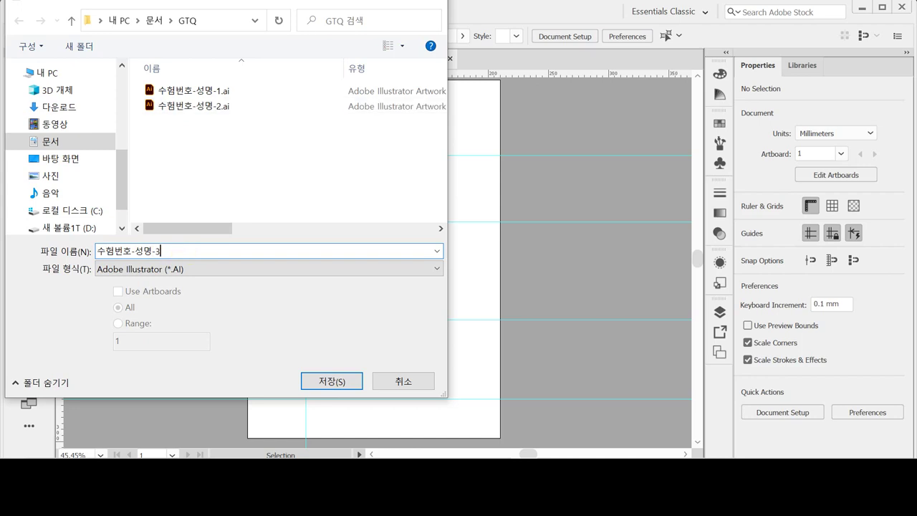
{"action": "key", "text": "Return"}
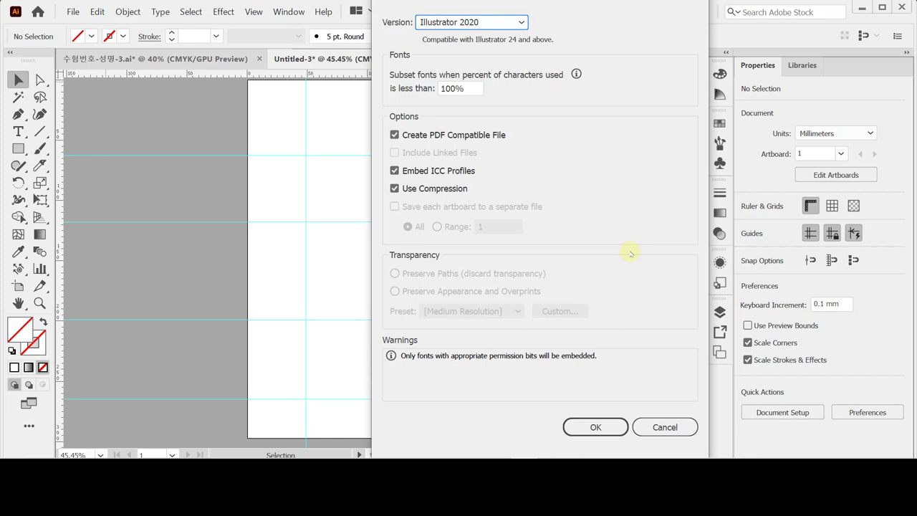
{"action": "left_click", "coordinate": [589, 428]}
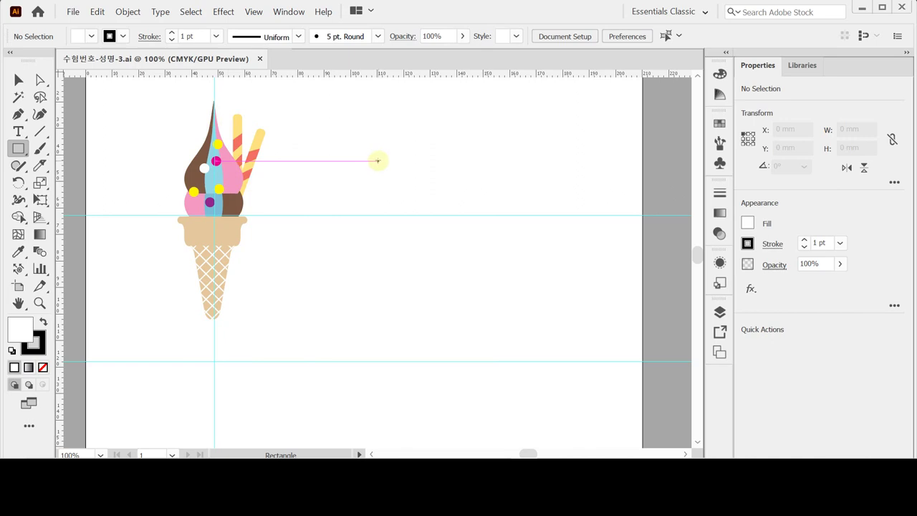
Step: Create a 6 mm wide, 35 mm high rectangle on the empty area beside the ice cream cone
{"action": "left_click", "coordinate": [346, 116]}
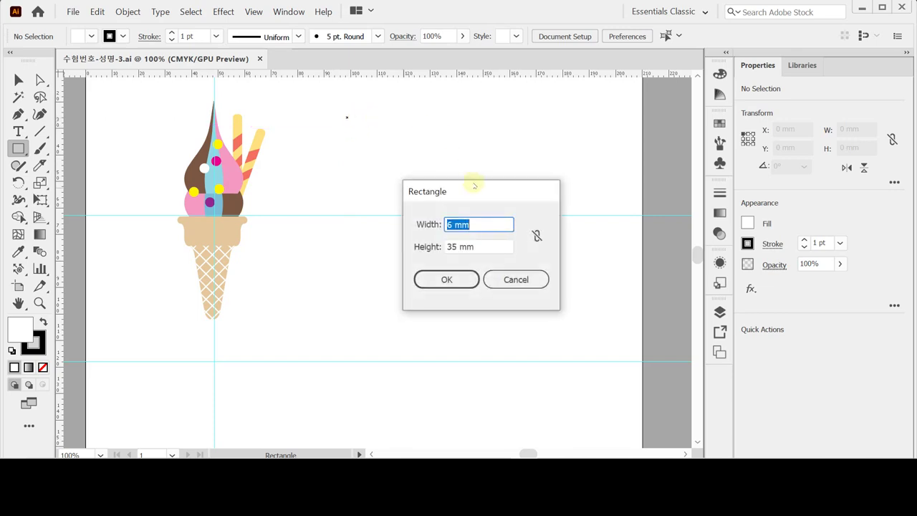
{"action": "left_click", "coordinate": [488, 224]}
{"action": "left_click", "coordinate": [487, 244]}
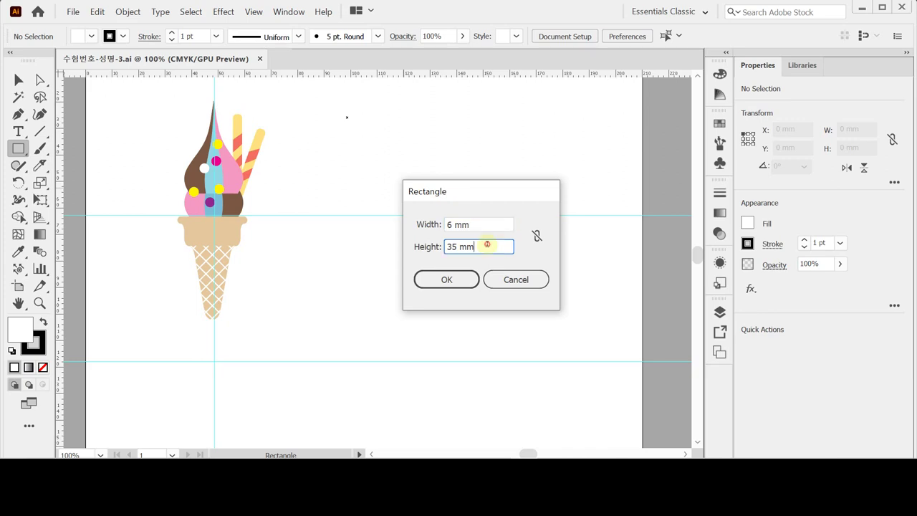
{"action": "left_click", "coordinate": [461, 281]}
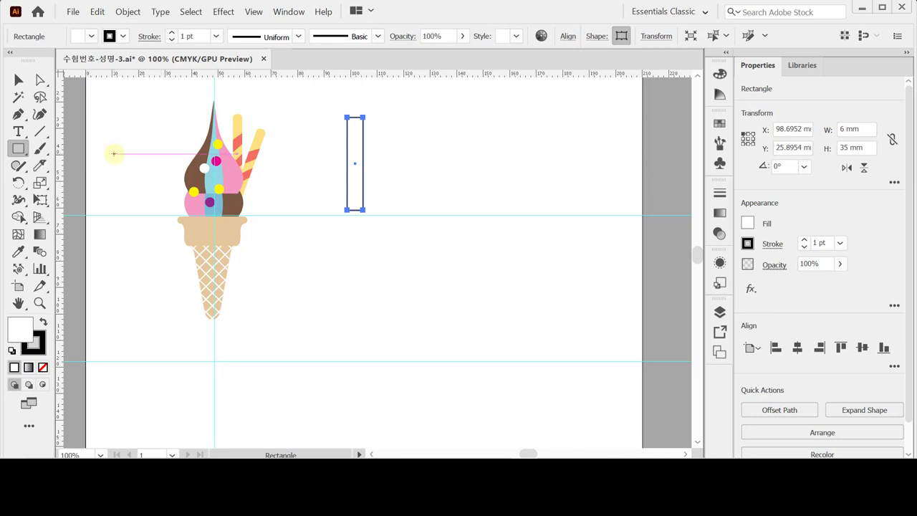
Step: Copy the rectangle 6 mm horizontally and 0 mm vertically, and repeat the transformation to make three adjoining stripes
{"action": "left_click", "coordinate": [19, 80]}
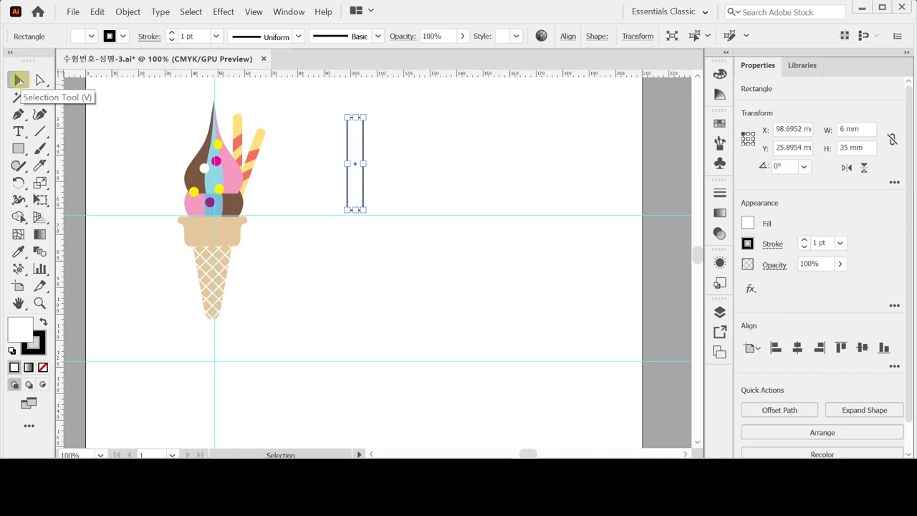
{"action": "double_click", "coordinate": [19, 81]}
{"action": "left_click_drag", "start_coordinate": [449, 124], "coordinate": [500, 132]}
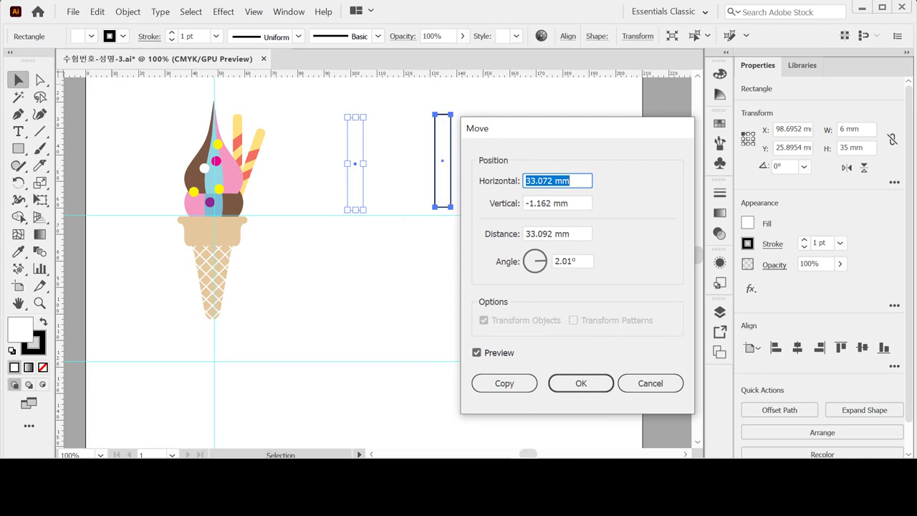
{"action": "type", "text": "6"}
{"action": "key", "text": "Tab"}
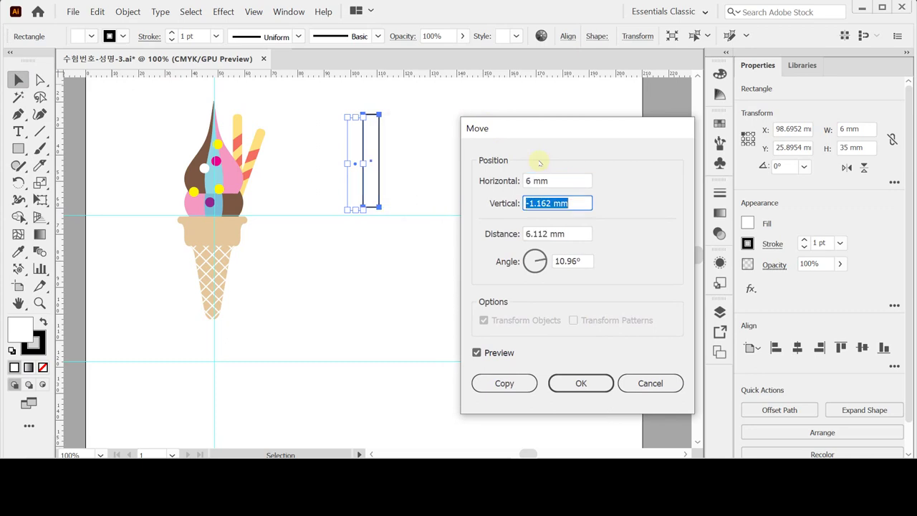
{"action": "type", "text": "0"}
{"action": "key", "text": "Tab"}
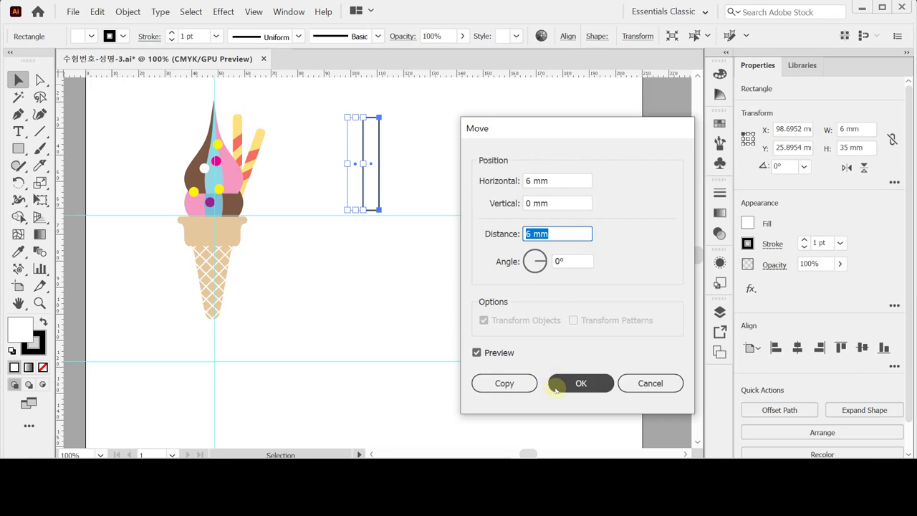
{"action": "left_click", "coordinate": [504, 383]}
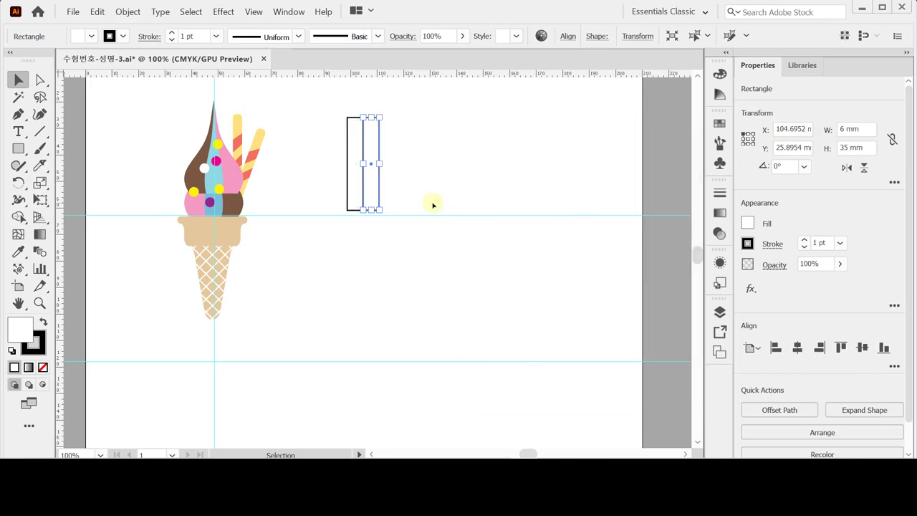
{"action": "key", "text": "ctrl+d"}
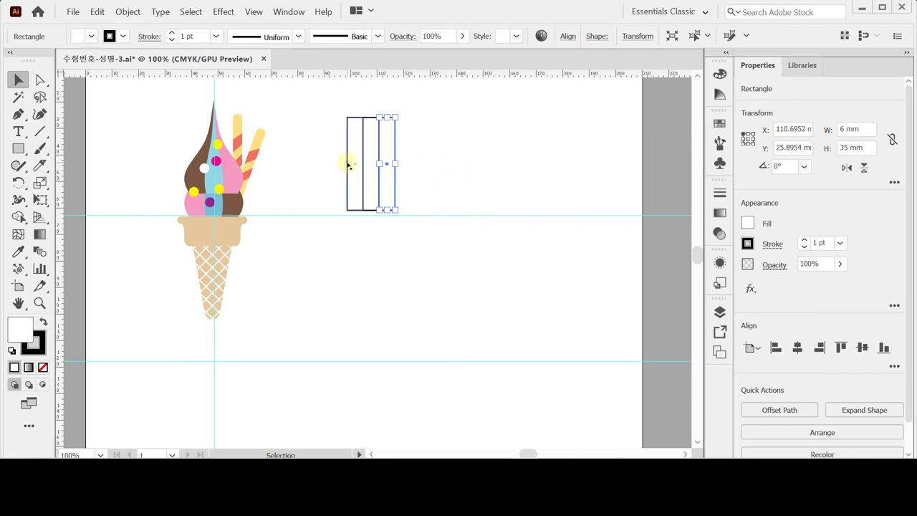
Step: Fill the right stripe brown, the middle one blue and the left one pink by sampling the ice cream's colours, and deselect
{"action": "key", "text": "i"}
{"action": "left_click", "coordinate": [232, 203]}
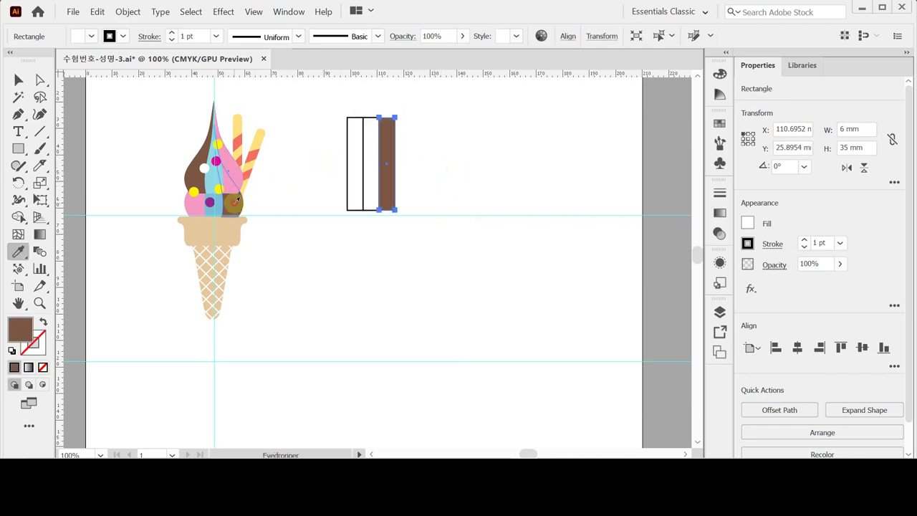
{"action": "left_click", "coordinate": [365, 233], "text": "ctrl"}
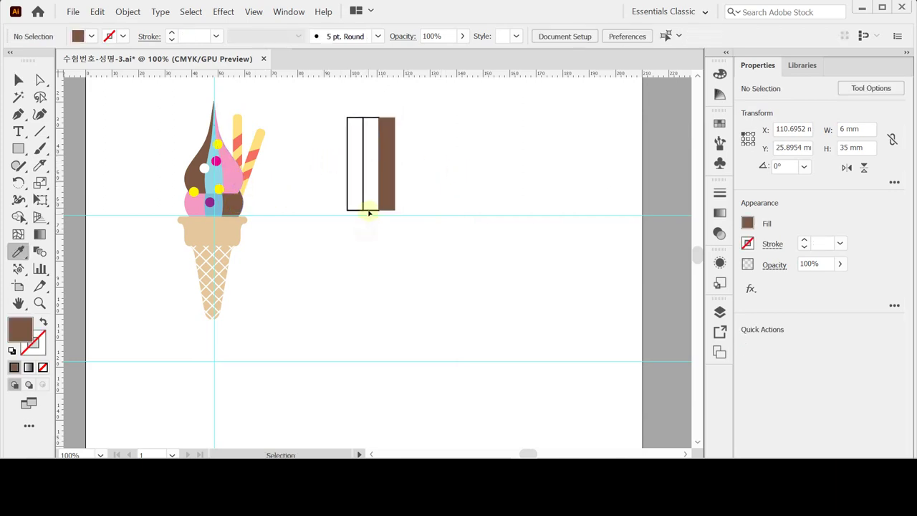
{"action": "left_click", "coordinate": [366, 186], "text": "ctrl"}
{"action": "left_click", "coordinate": [212, 209]}
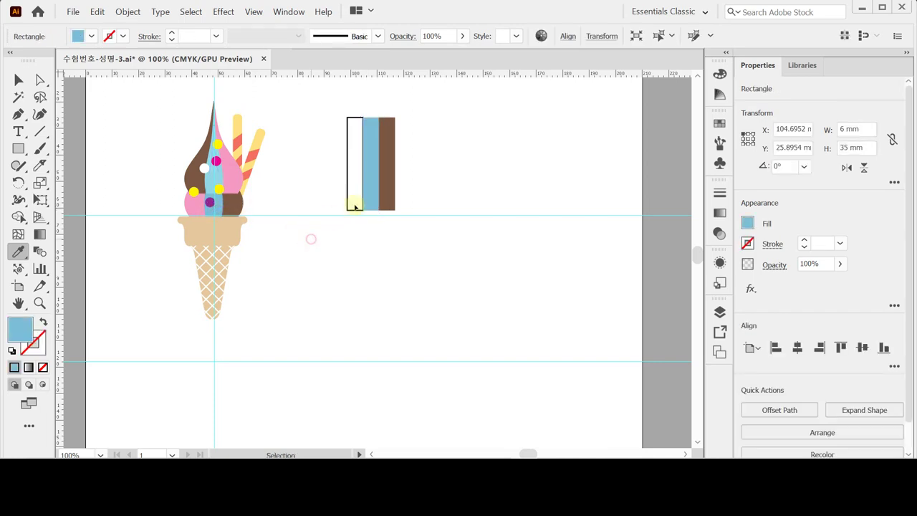
{"action": "left_click", "coordinate": [311, 239], "text": "ctrl"}
{"action": "left_click", "coordinate": [351, 209], "text": "ctrl"}
{"action": "left_click", "coordinate": [200, 202]}
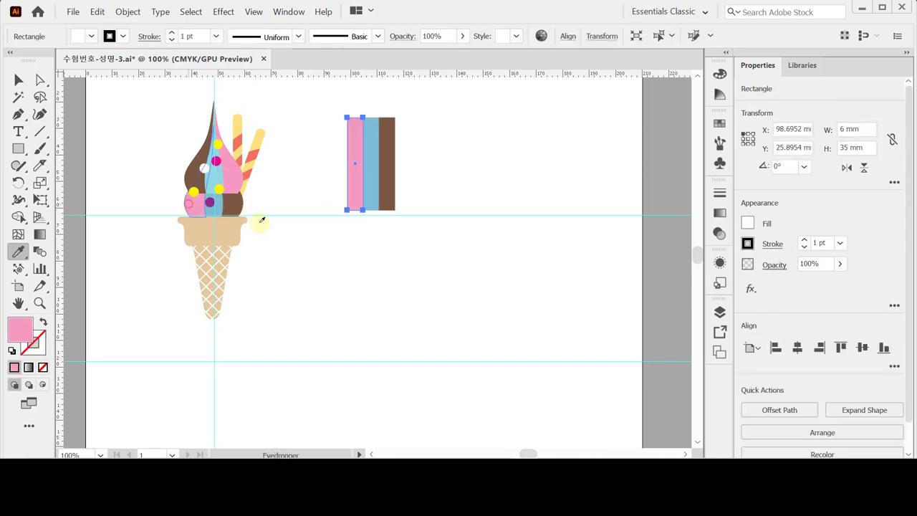
{"action": "left_click", "coordinate": [337, 250], "text": "ctrl"}
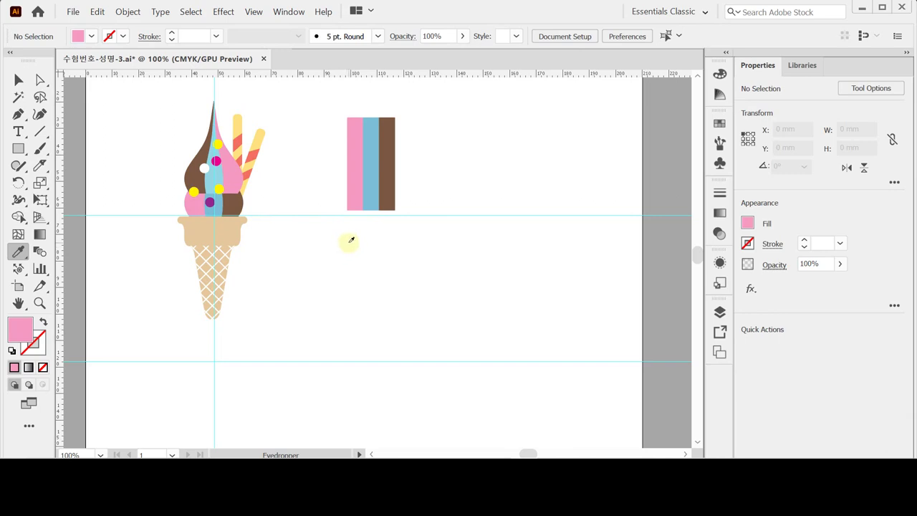
Step: Average the upper anchor points of the three stripes on both axes to bring them to a single tip
{"action": "left_click", "coordinate": [40, 79]}
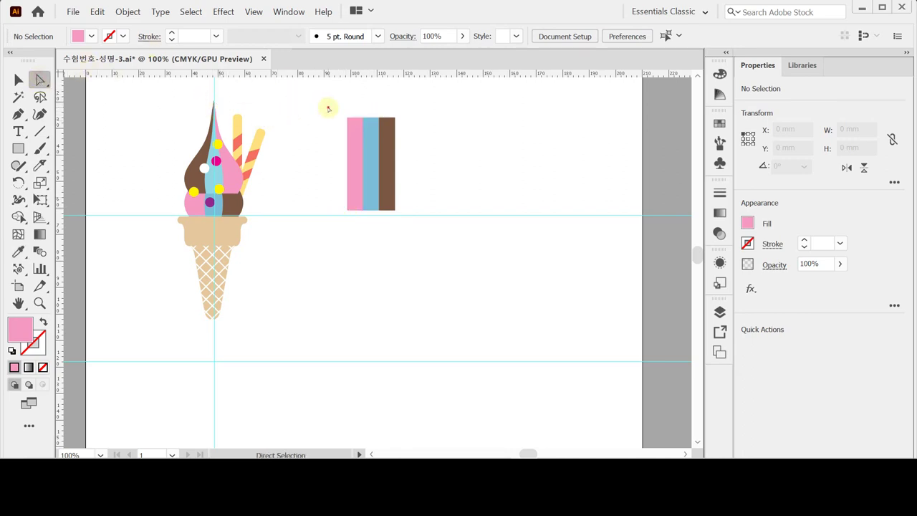
{"action": "left_click_drag", "start_coordinate": [327, 107], "coordinate": [420, 135]}
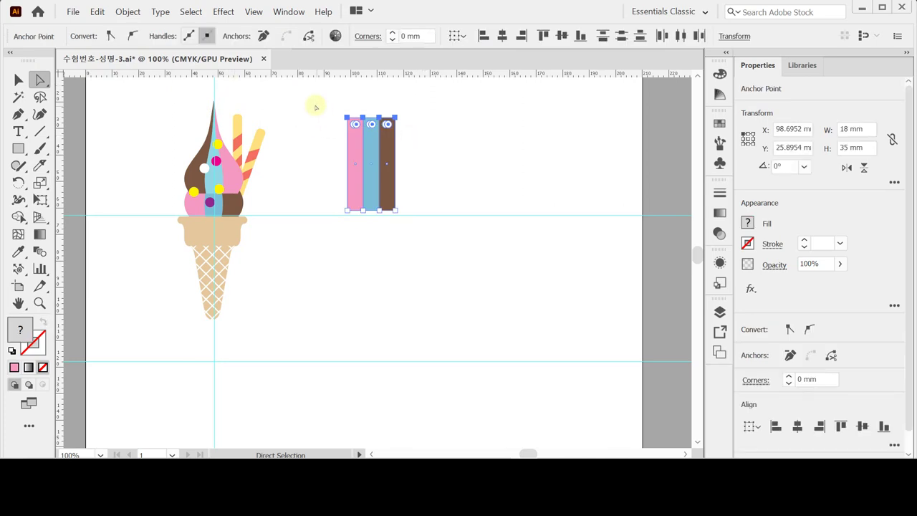
{"action": "left_click_drag", "start_coordinate": [315, 107], "coordinate": [422, 139]}
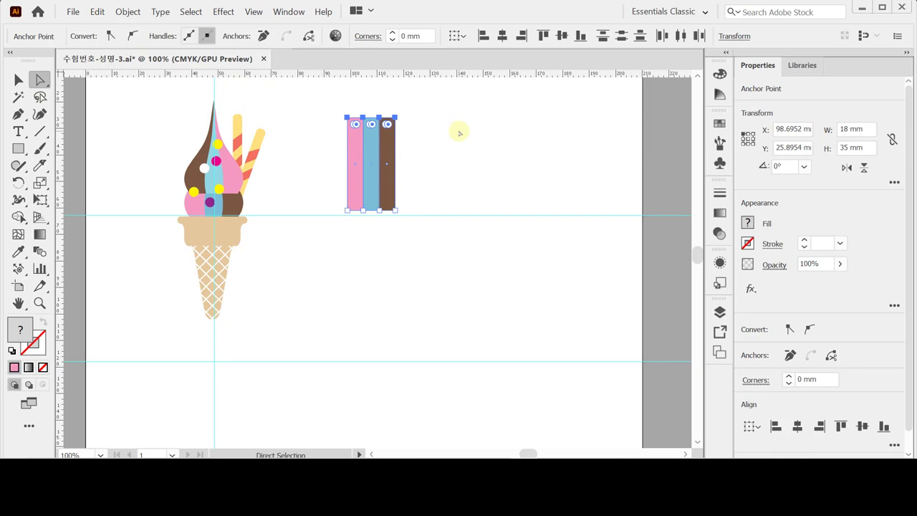
{"action": "right_click", "coordinate": [459, 132]}
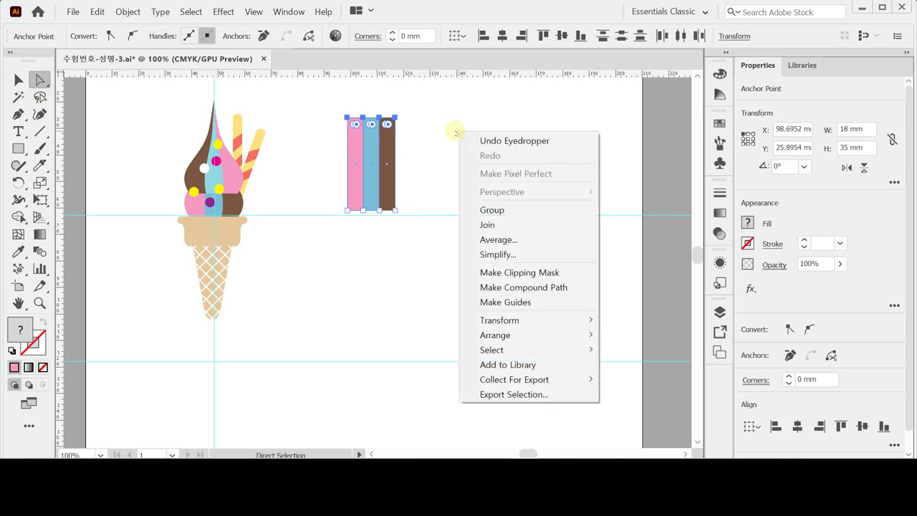
{"action": "left_click", "coordinate": [541, 241]}
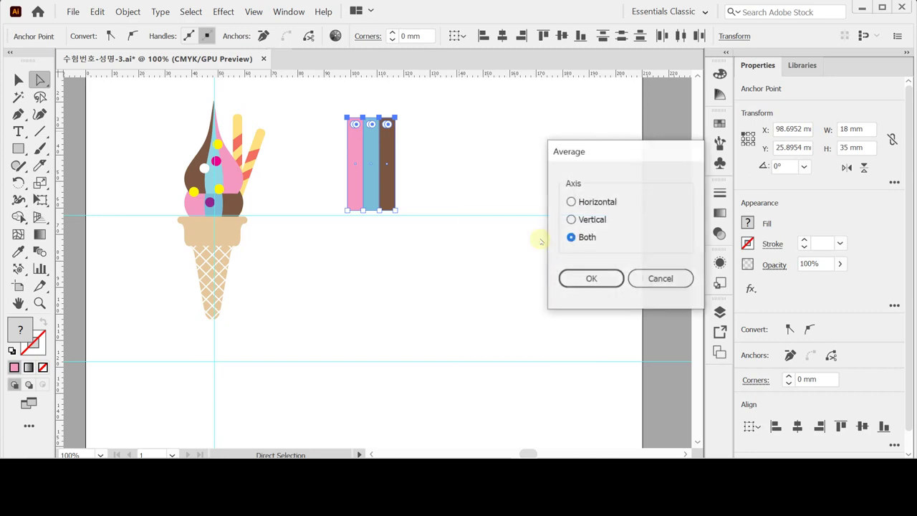
{"action": "left_click_drag", "start_coordinate": [577, 154], "coordinate": [490, 129]}
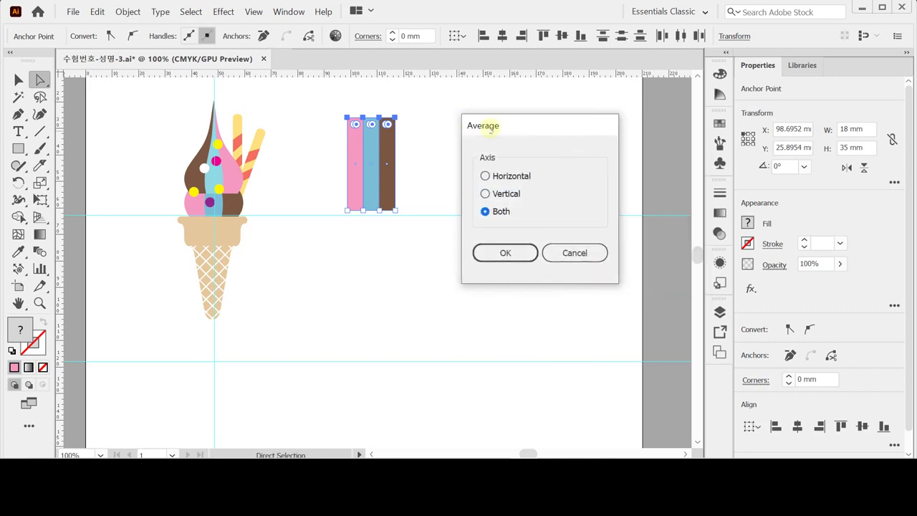
{"action": "left_click", "coordinate": [506, 252]}
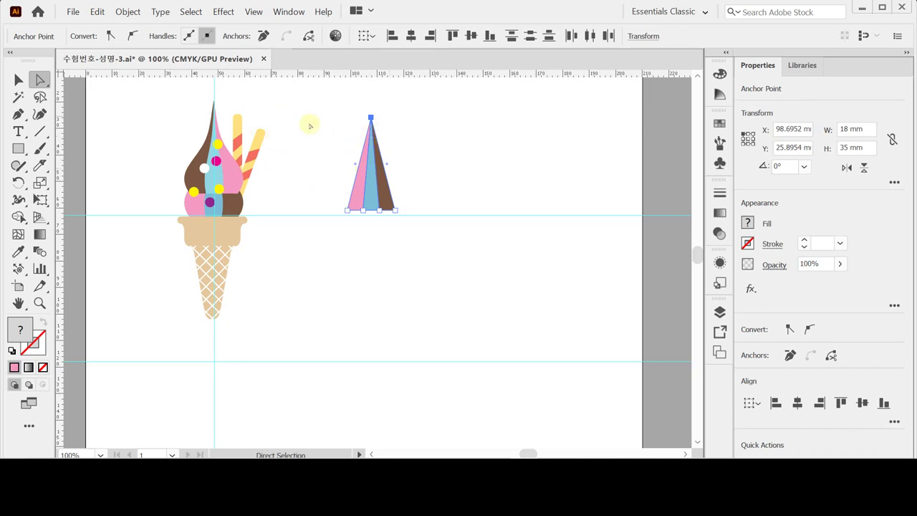
Step: Warp the three tapered stripes with a vertical Fish envelope distortion at -50% bend
{"action": "left_click_drag", "start_coordinate": [313, 104], "coordinate": [417, 225]}
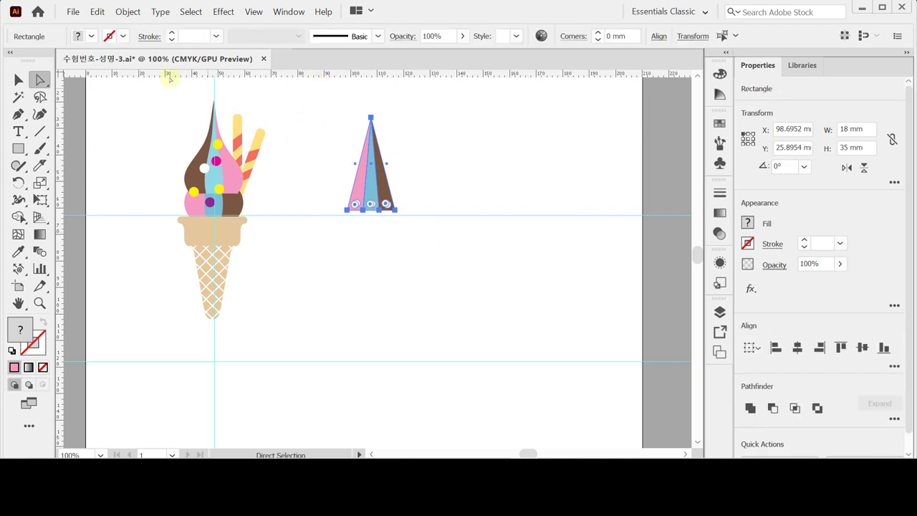
{"action": "left_click", "coordinate": [128, 11]}
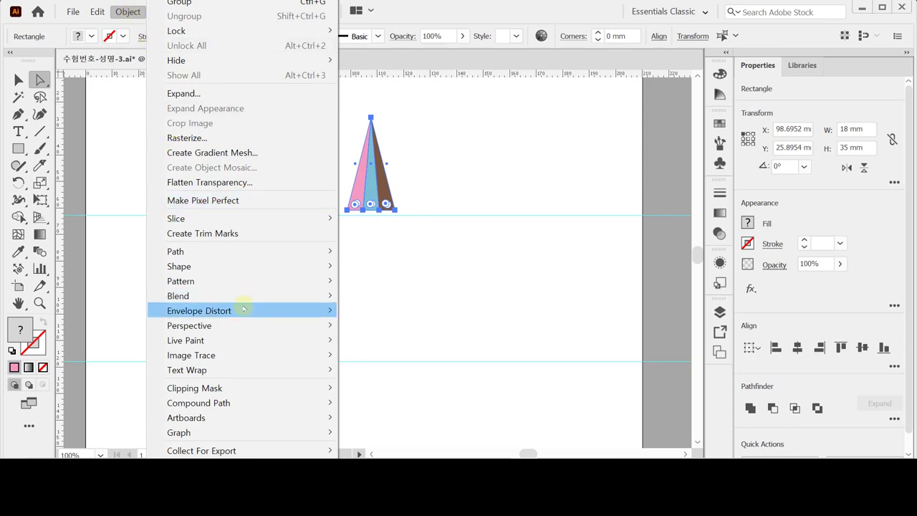
{"action": "mouse_move", "coordinate": [243, 308]}
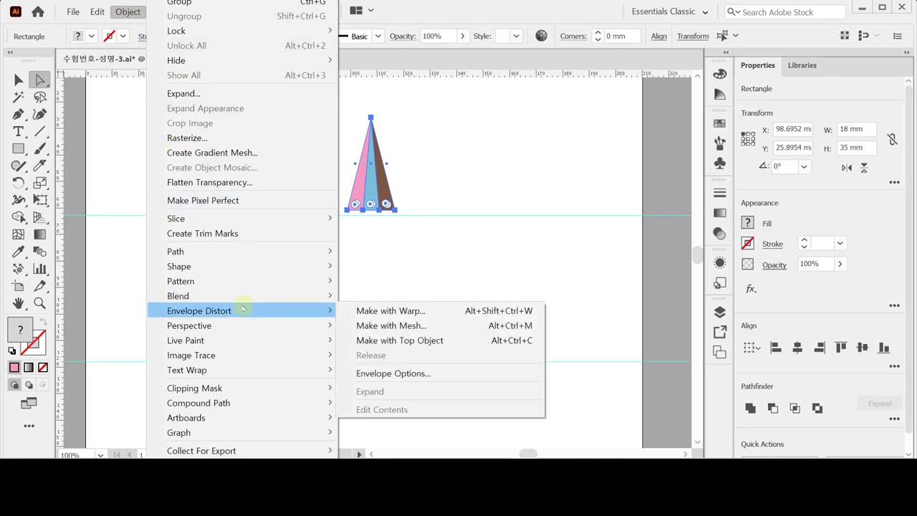
{"action": "left_click", "coordinate": [375, 312]}
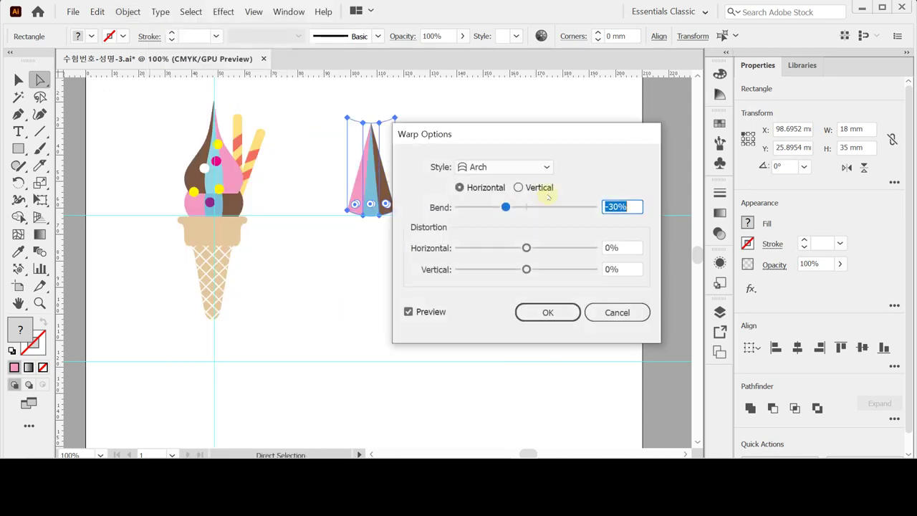
{"action": "left_click_drag", "start_coordinate": [478, 134], "coordinate": [554, 162]}
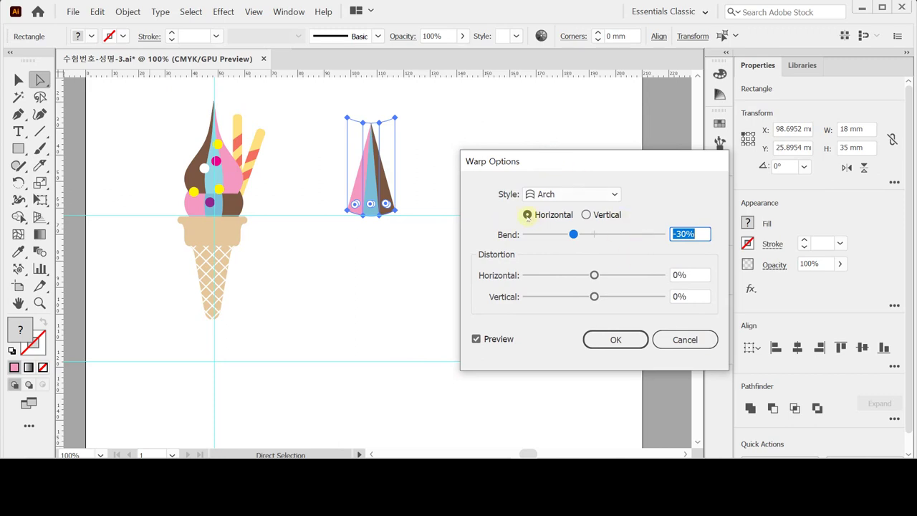
{"action": "left_click", "coordinate": [585, 215]}
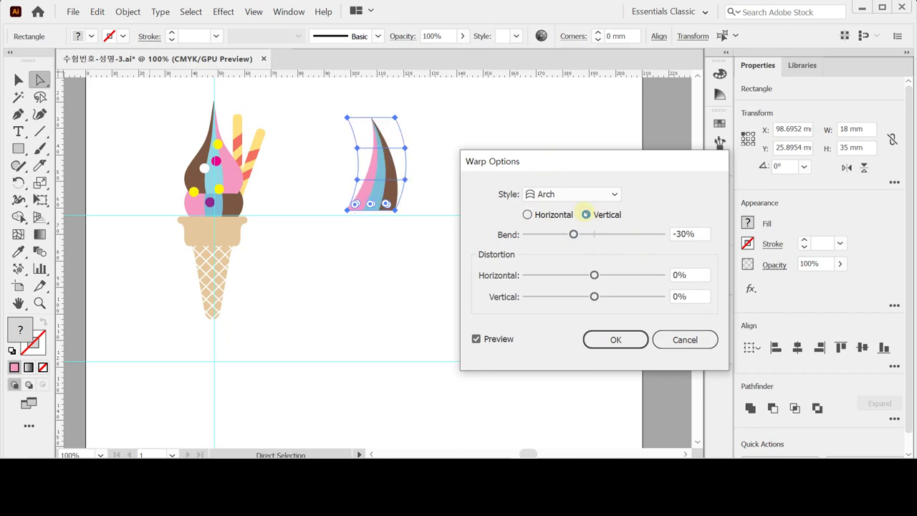
{"action": "left_click", "coordinate": [614, 195]}
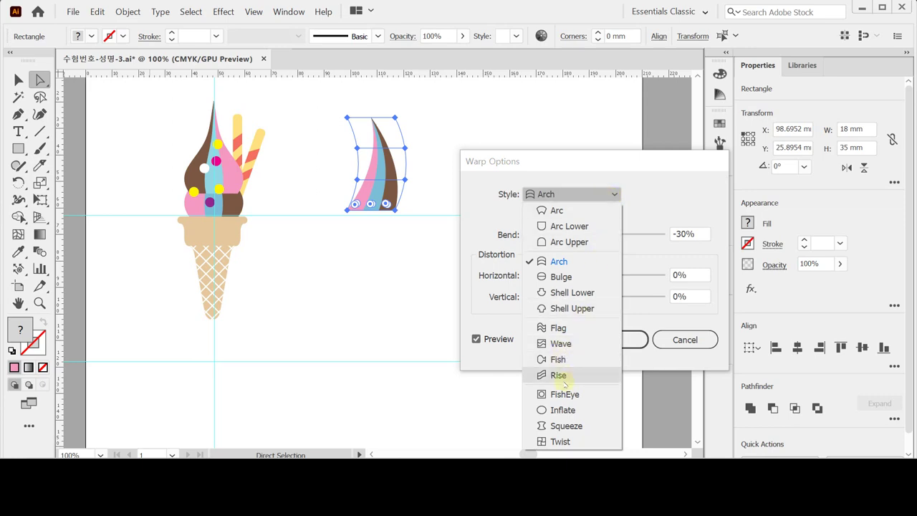
{"action": "left_click", "coordinate": [557, 358]}
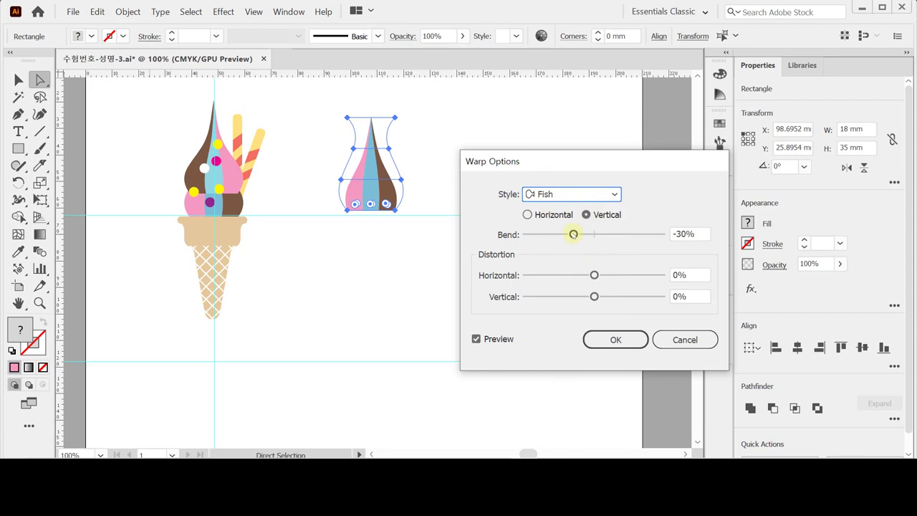
{"action": "left_click_drag", "start_coordinate": [573, 235], "coordinate": [552, 234]}
{"action": "left_click_drag", "start_coordinate": [699, 235], "coordinate": [646, 236]}
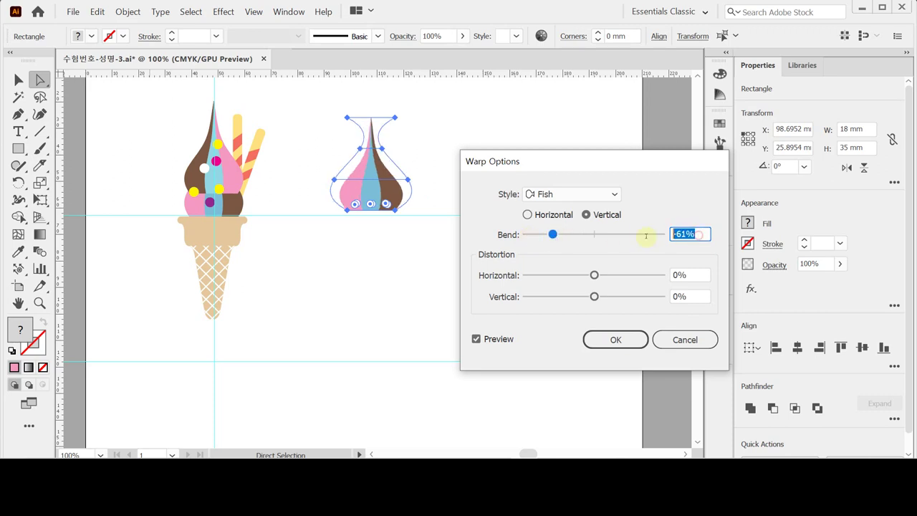
{"action": "type", "text": "-50"}
{"action": "key", "text": "Return"}
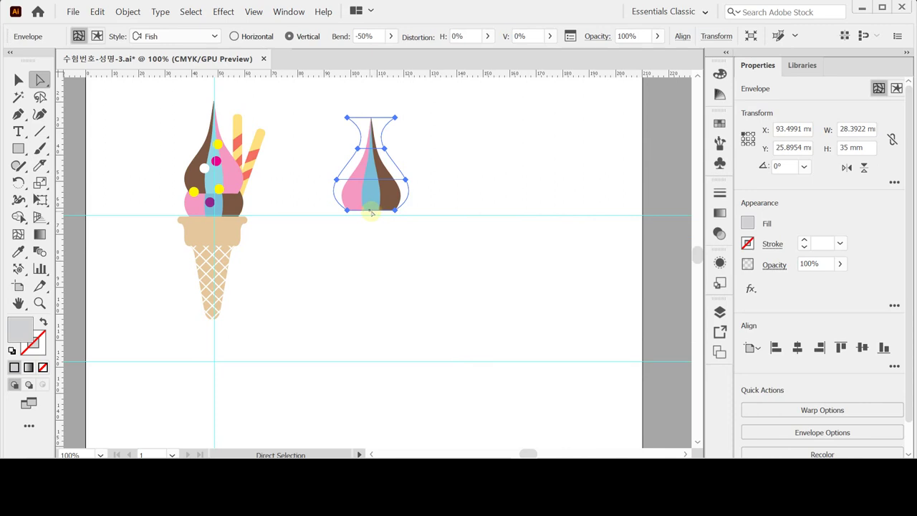
Step: Expand the envelope distortion into editable shapes and deselect the result
{"action": "left_click", "coordinate": [129, 12]}
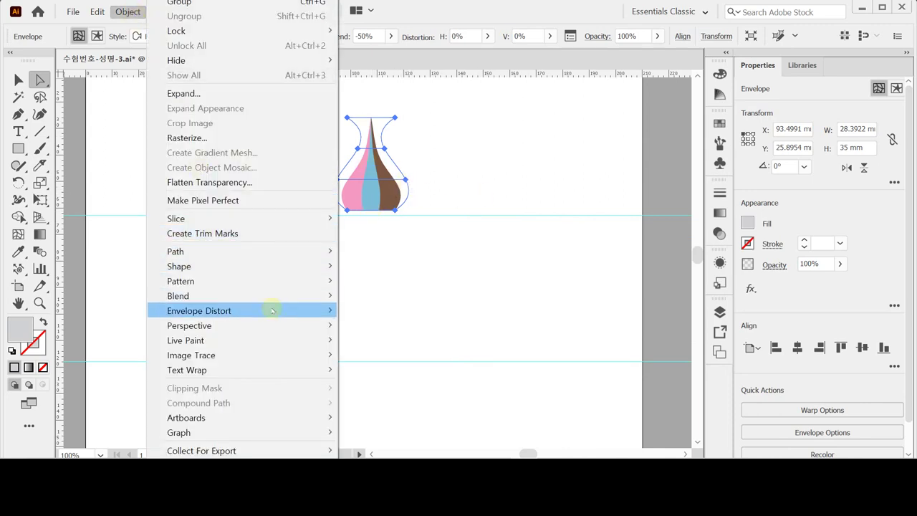
{"action": "mouse_move", "coordinate": [271, 309]}
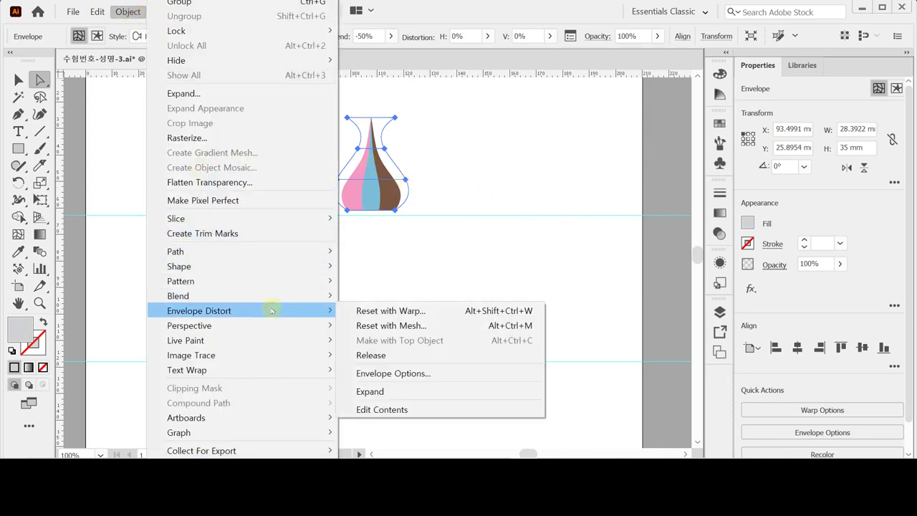
{"action": "left_click", "coordinate": [395, 389]}
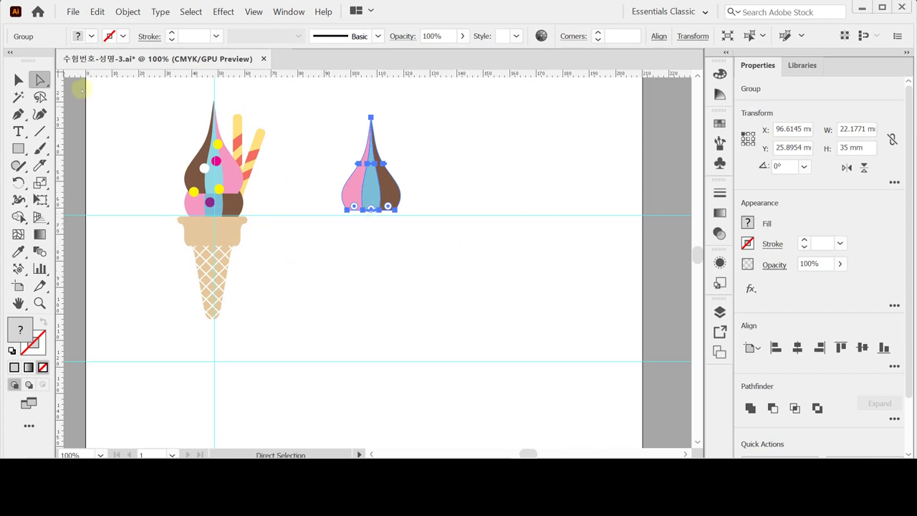
{"action": "left_click", "coordinate": [18, 79]}
{"action": "left_click", "coordinate": [347, 252]}
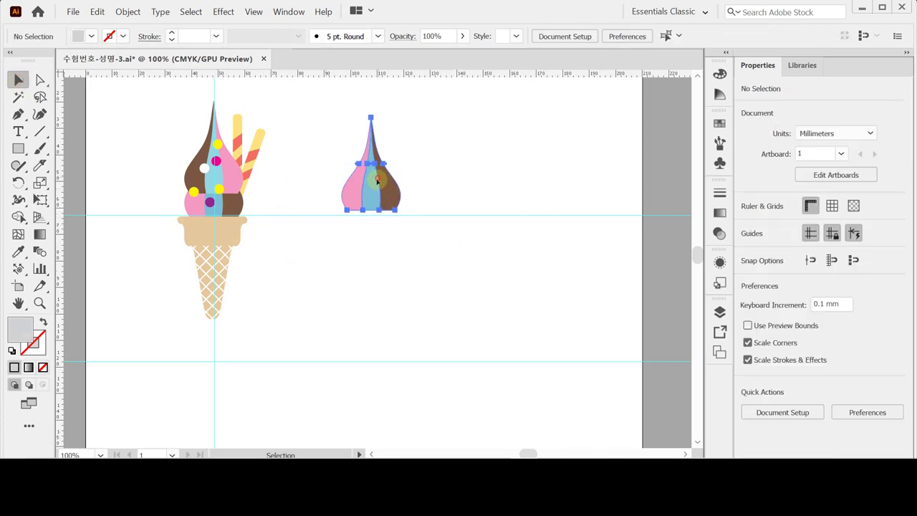
Step: Duplicate the striped drop slightly above the original, overlapping it, and reflect the copy across the vertical axis
{"action": "left_click_drag", "start_coordinate": [377, 182], "coordinate": [378, 169]}
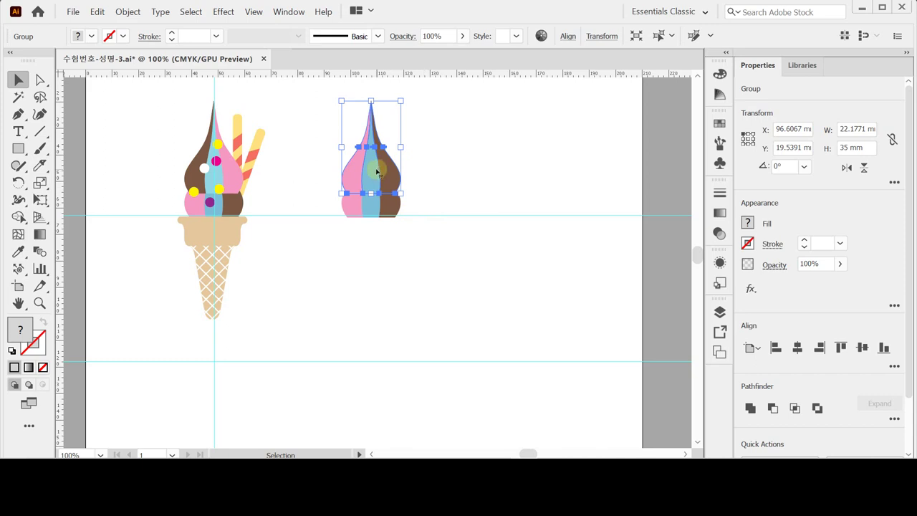
{"action": "left_click", "coordinate": [40, 184]}
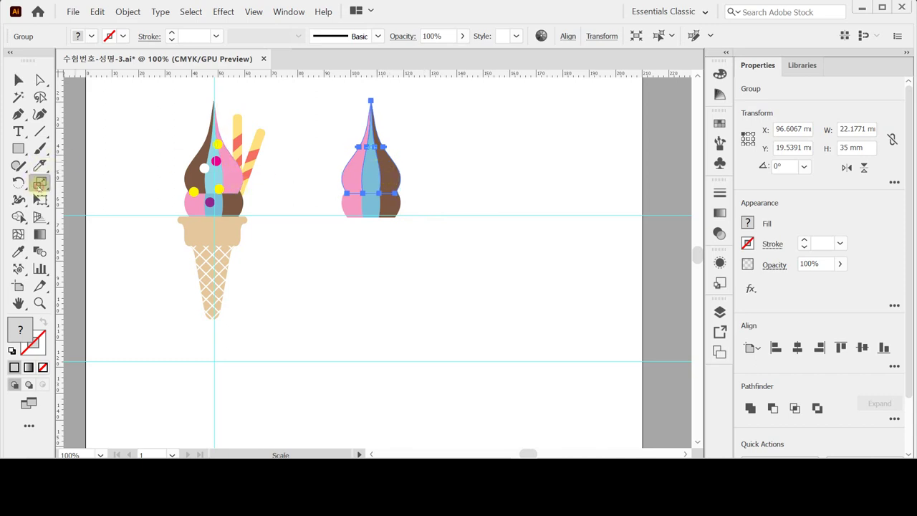
{"action": "left_click_drag", "start_coordinate": [19, 182], "coordinate": [25, 198]}
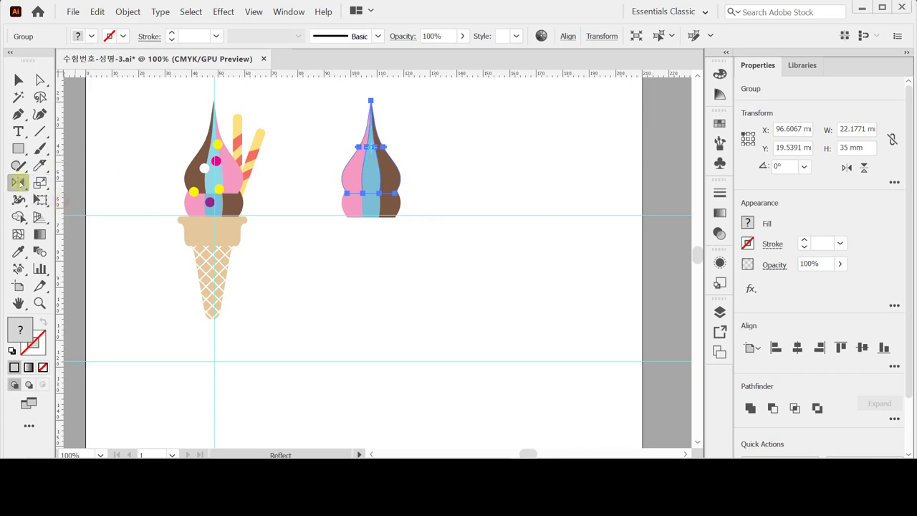
{"action": "double_click", "coordinate": [18, 182]}
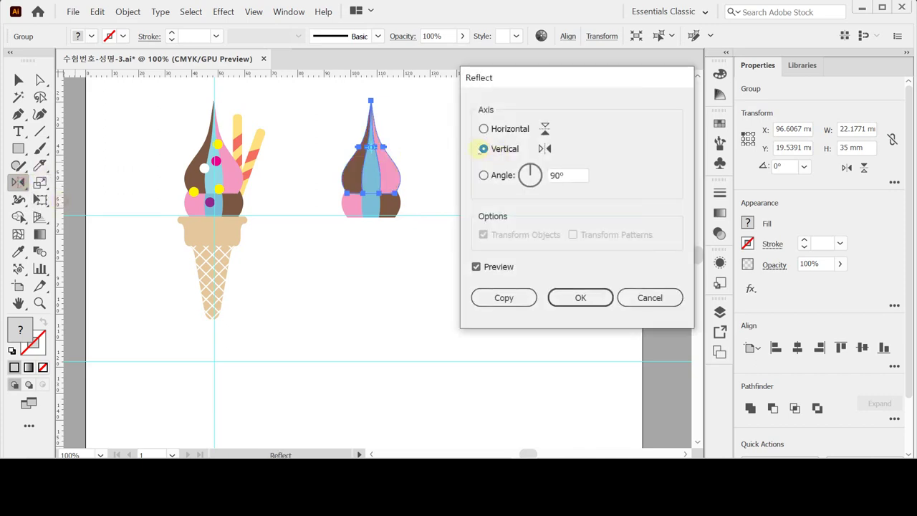
{"action": "left_click", "coordinate": [587, 297]}
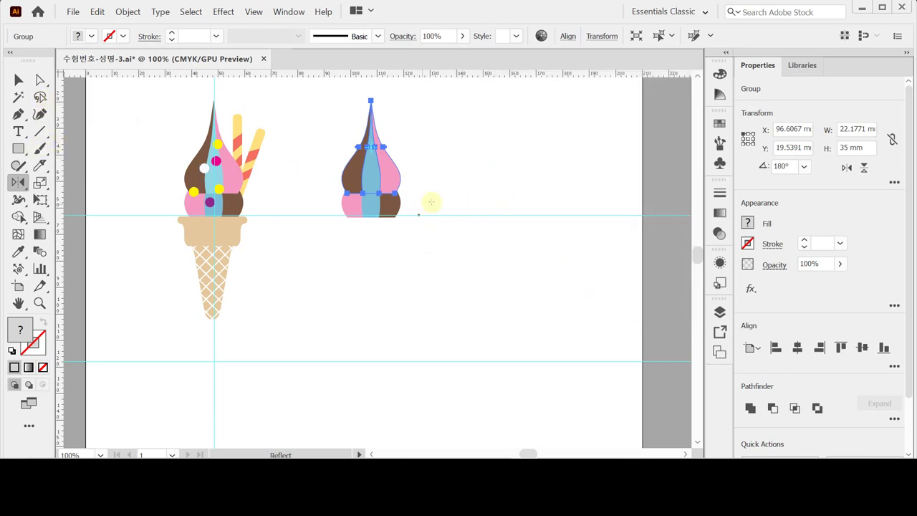
Step: Recolour the upper drop's middle stripe lighter blue by sampling the finished ice cream, and deselect it
{"action": "left_click", "coordinate": [380, 233], "text": "ctrl"}
{"action": "left_click", "coordinate": [372, 188], "text": "ctrl"}
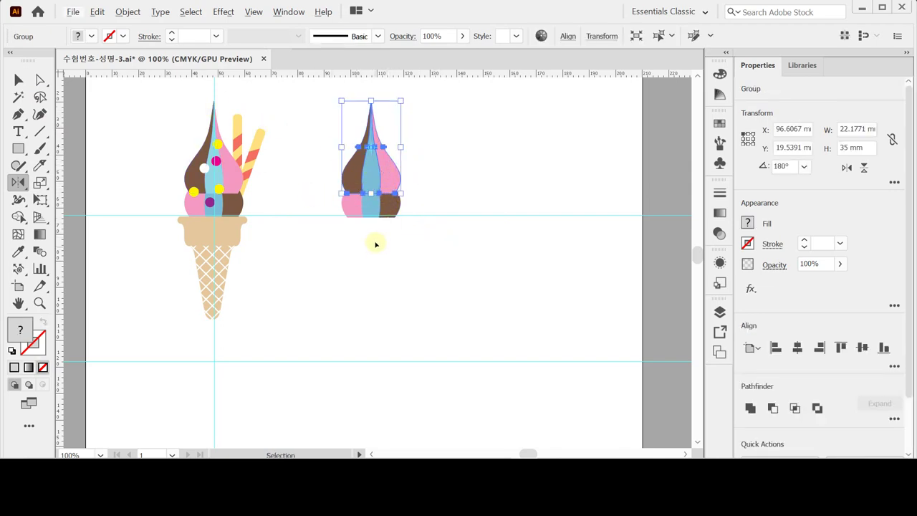
{"action": "key", "text": "a"}
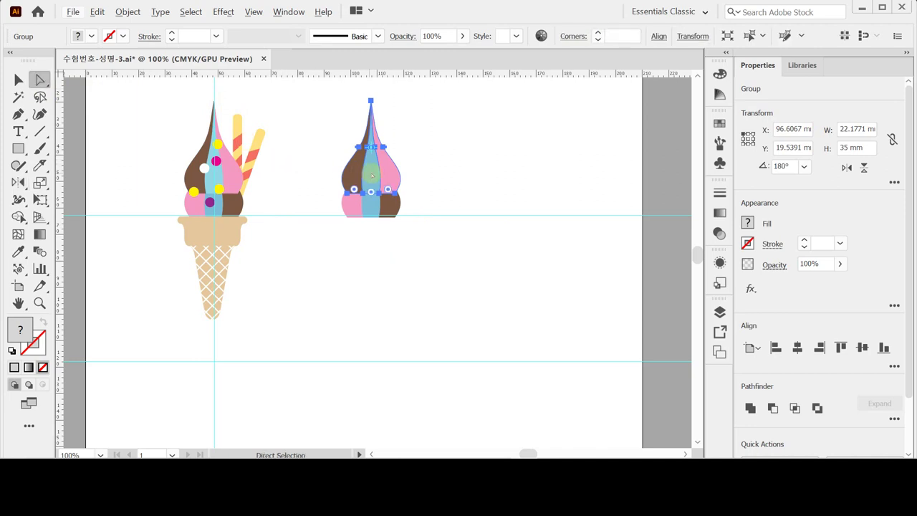
{"action": "left_click", "coordinate": [444, 190]}
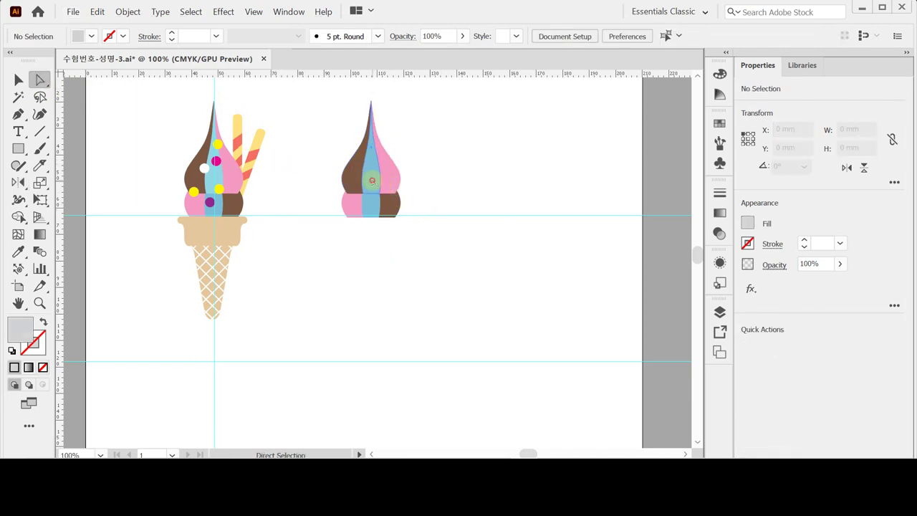
{"action": "left_click", "coordinate": [371, 181]}
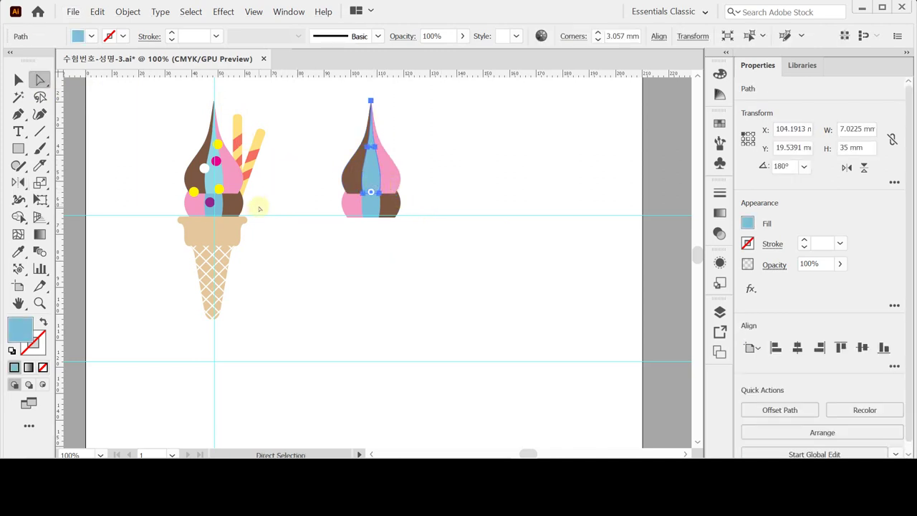
{"action": "key", "text": "i"}
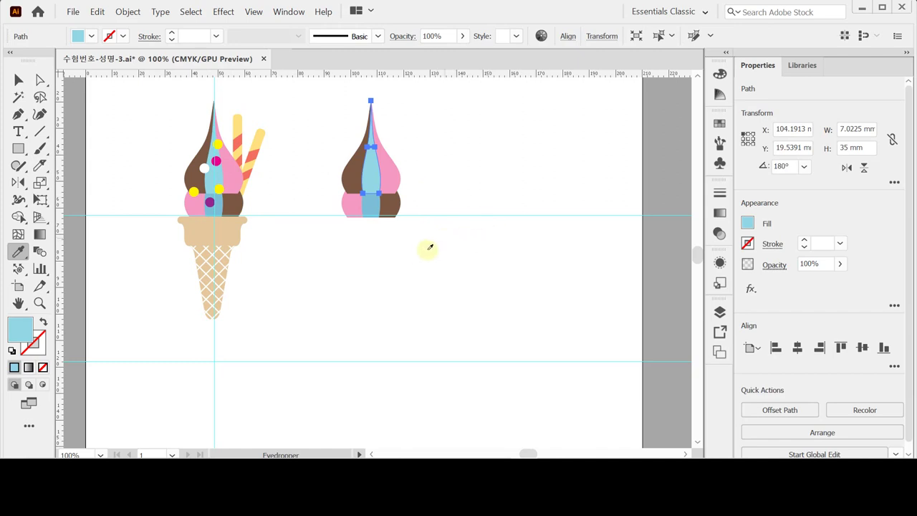
{"action": "left_click", "coordinate": [407, 262], "text": "ctrl"}
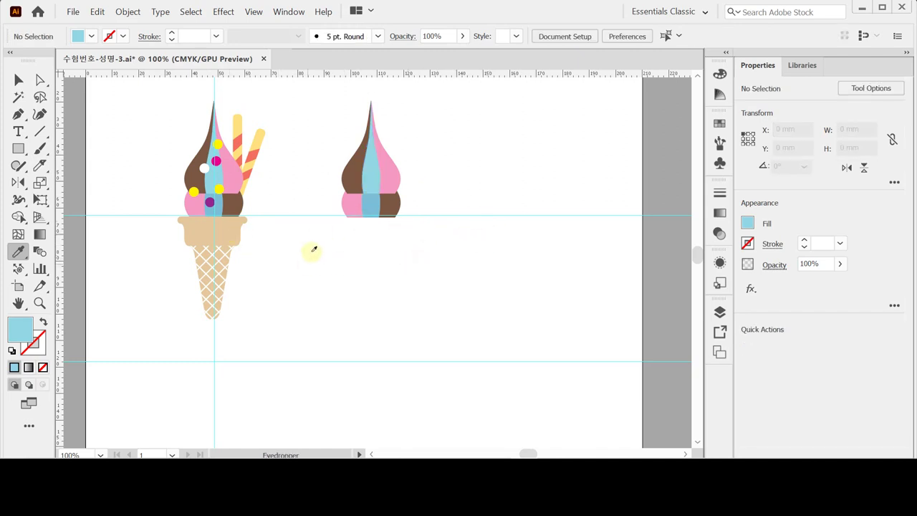
Step: Add round sprinkles about 3.6 mm wide in yellow, magenta, white and purple over the new ice cream swirl
{"action": "key", "text": "v"}
{"action": "left_click", "coordinate": [19, 147]}
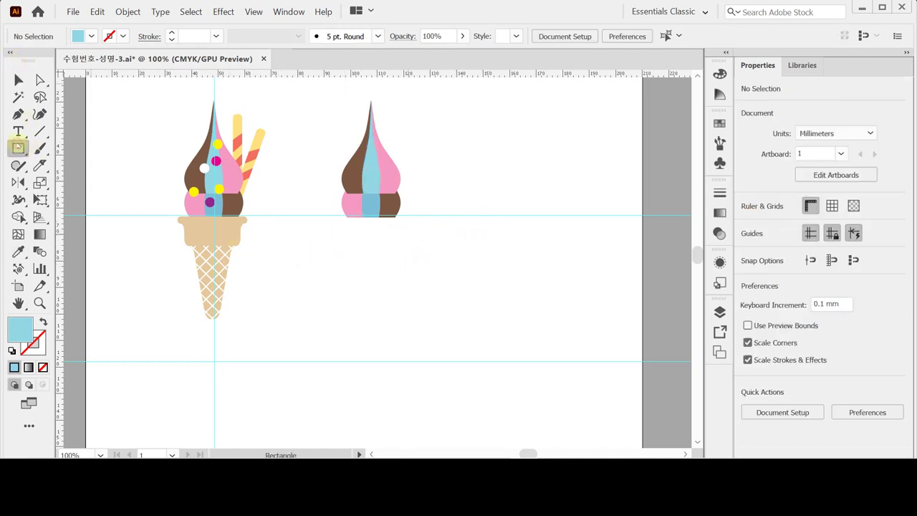
{"action": "left_click_drag", "start_coordinate": [17, 146], "coordinate": [78, 184]}
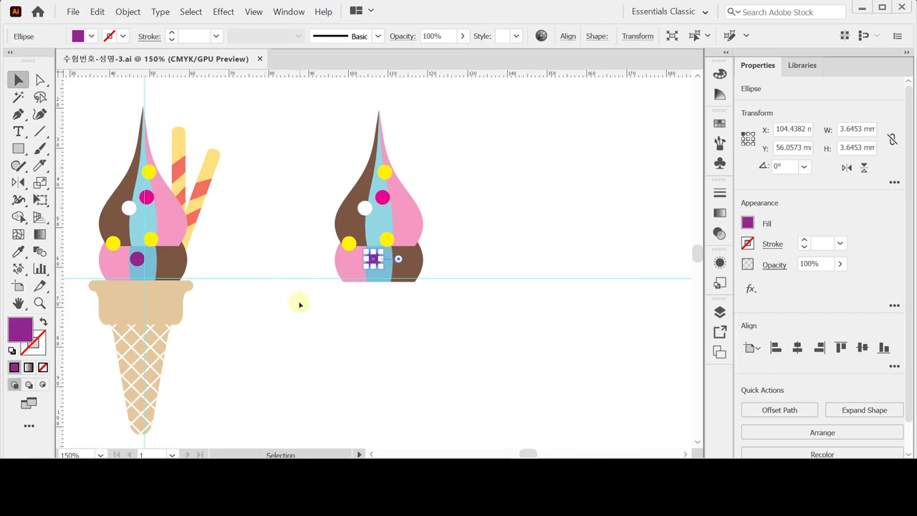
Step: Paste three overlapping yellow rectangles with black outlines in place beneath the new swirl as the cone's rim, collar and body
{"action": "left_click", "coordinate": [19, 146]}
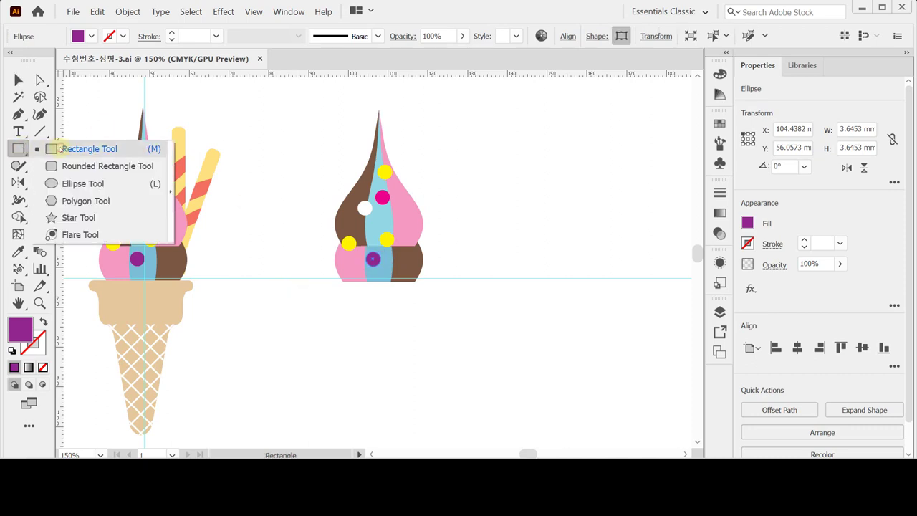
{"action": "left_click", "coordinate": [63, 148]}
{"action": "scroll", "coordinate": [400, 332], "scroll_direction": "down", "scroll_amount": 1}
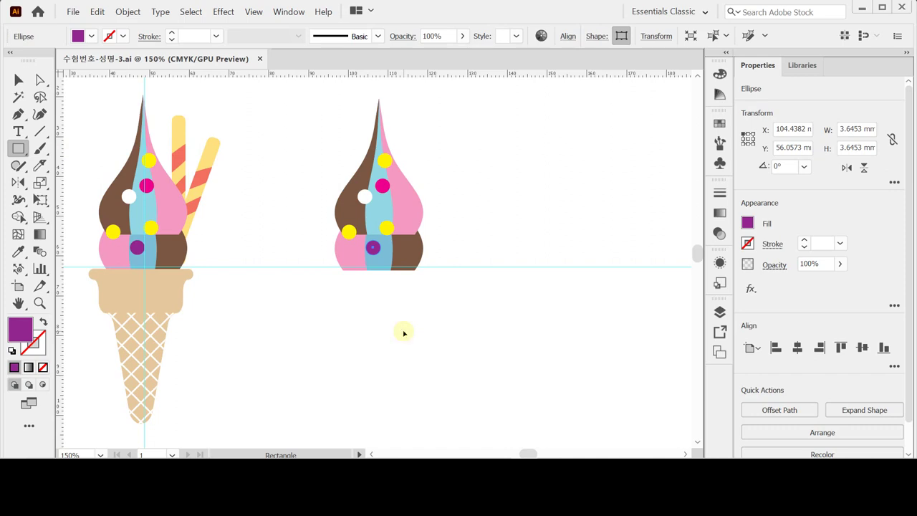
{"action": "key", "text": "ctrl+f"}
{"action": "left_click", "coordinate": [495, 305], "text": "ctrl"}
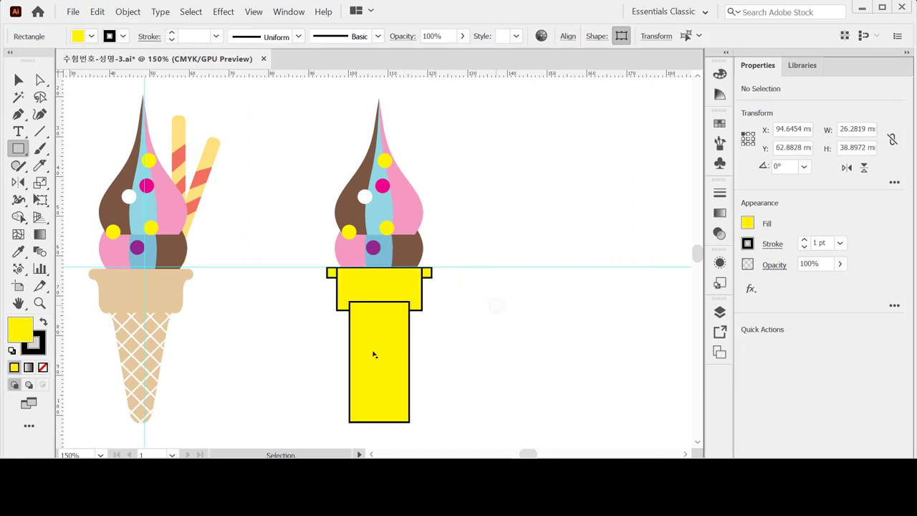
Step: Examine the sizes and arrangement of the cone's rim, collar and body rectangles, and deselect them
{"action": "left_click", "coordinate": [373, 353], "text": "ctrl"}
{"action": "scroll", "coordinate": [460, 341], "scroll_direction": "down", "scroll_amount": 2}
{"action": "left_click", "coordinate": [308, 264], "text": "ctrl"}
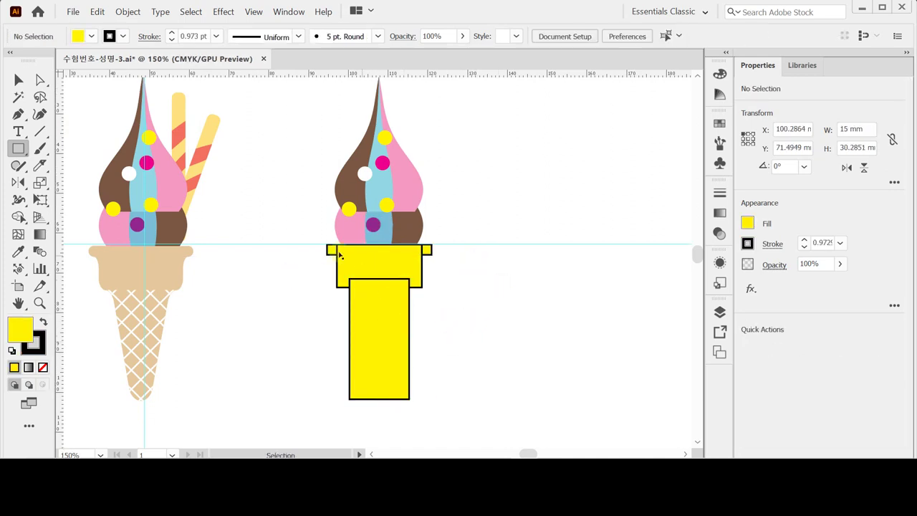
{"action": "left_click", "coordinate": [340, 255], "text": "ctrl"}
{"action": "left_click", "coordinate": [389, 270], "text": "ctrl+shift"}
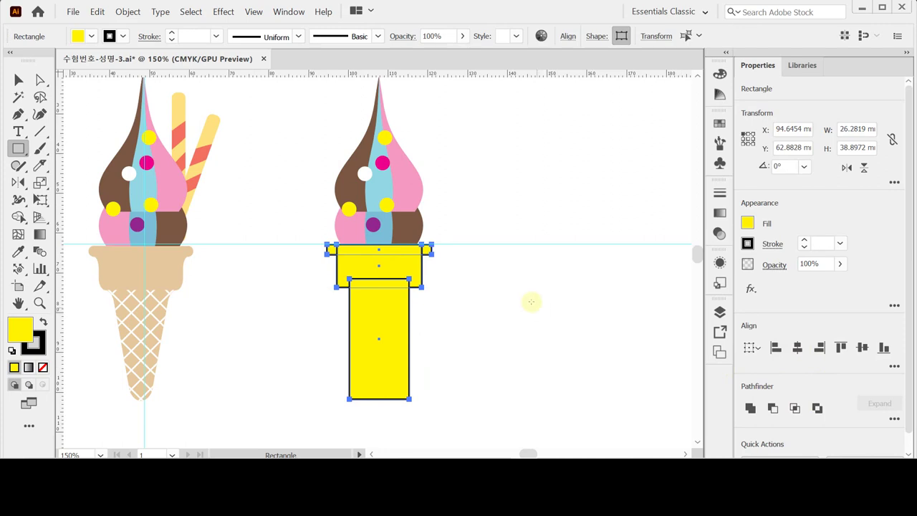
{"action": "scroll", "coordinate": [272, 345], "scroll_direction": "down", "scroll_amount": 1}
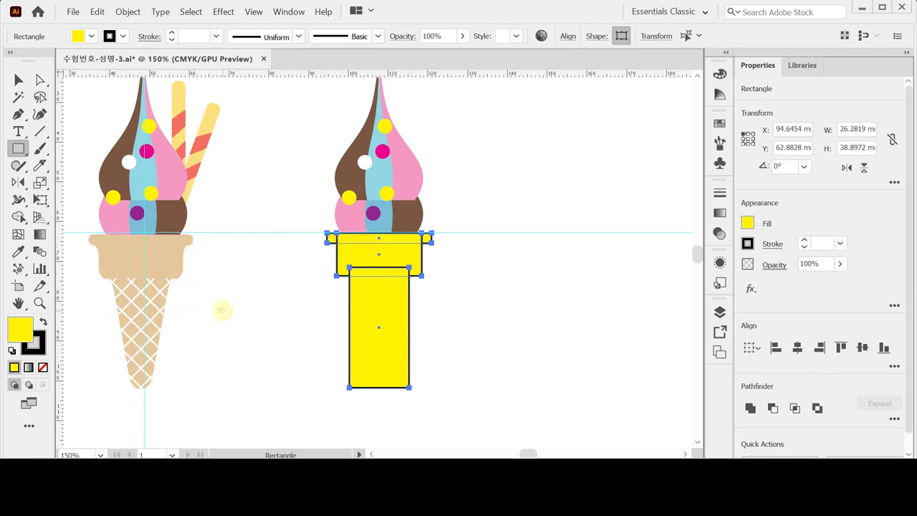
{"action": "left_click", "coordinate": [39, 79]}
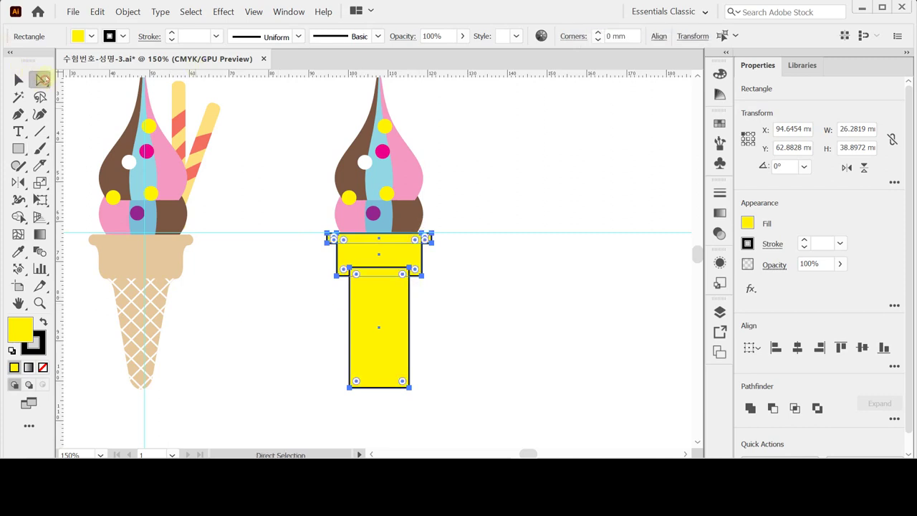
{"action": "left_click", "coordinate": [449, 388]}
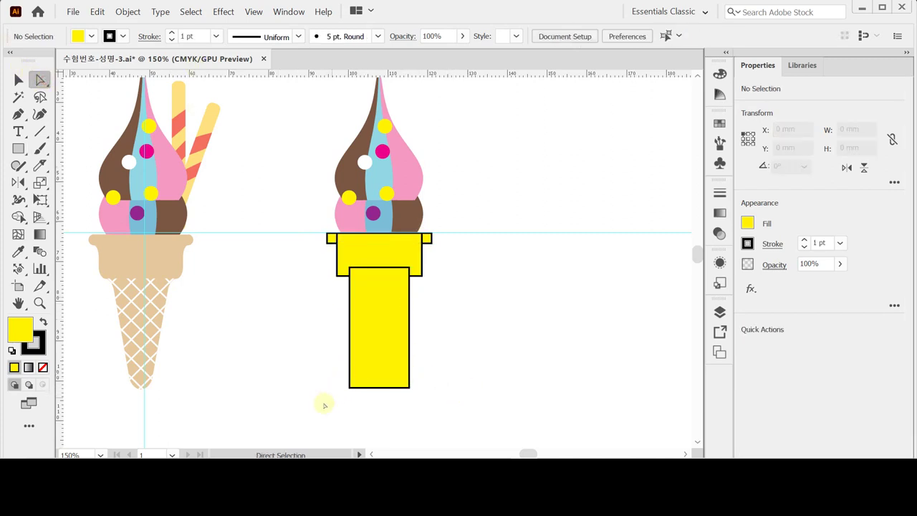
Step: Taper the cone's body rectangle by scaling its two bottom anchor points uniformly to 30%
{"action": "left_click_drag", "start_coordinate": [321, 406], "coordinate": [440, 367]}
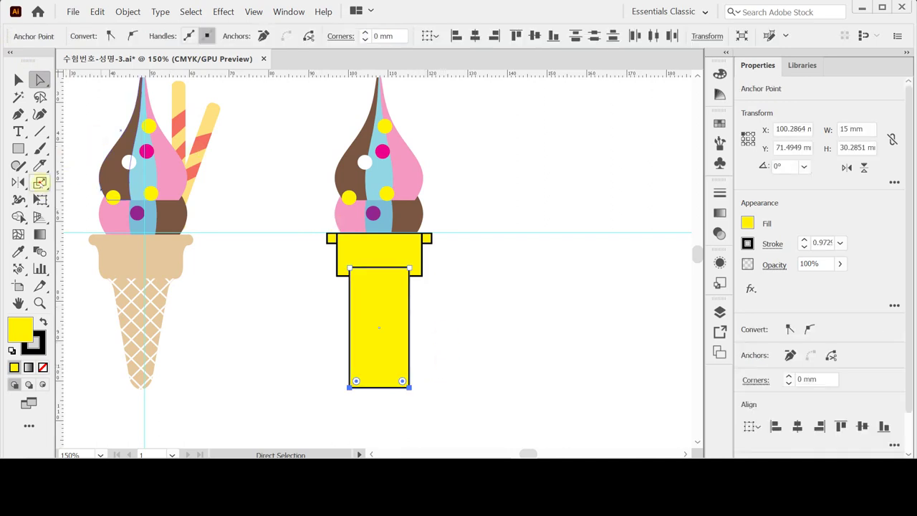
{"action": "double_click", "coordinate": [39, 182]}
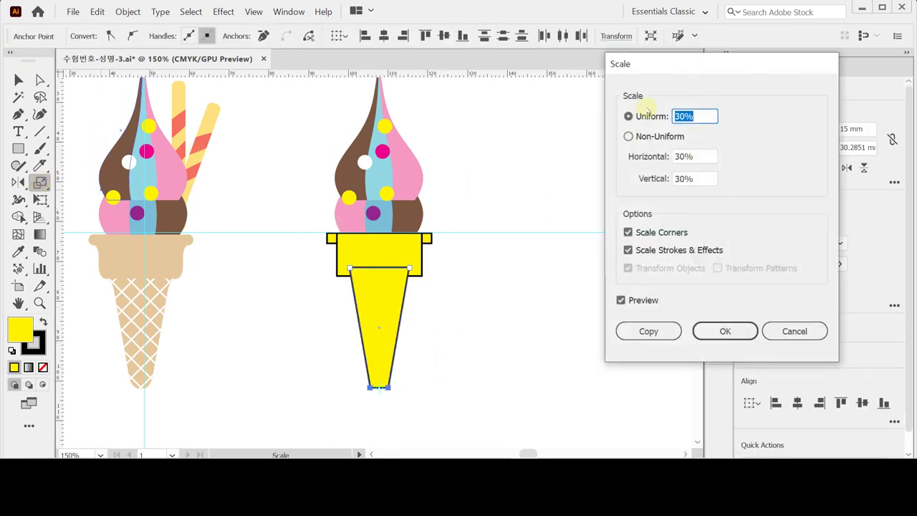
{"action": "left_click", "coordinate": [723, 332]}
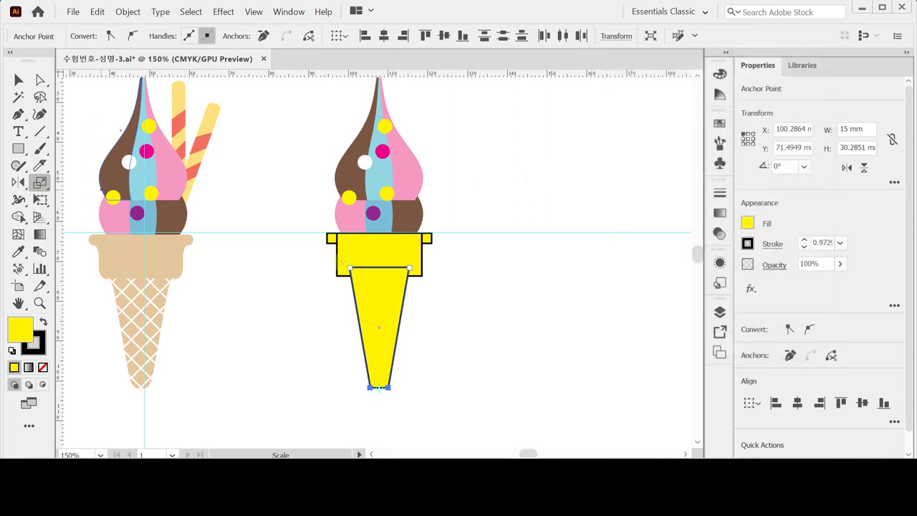
Step: Centre the cone's rim, collar and tapered body horizontally on the artboard, and unite them into one shape placed beneath the swirl
{"action": "left_click", "coordinate": [351, 256], "text": "ctrl+shift"}
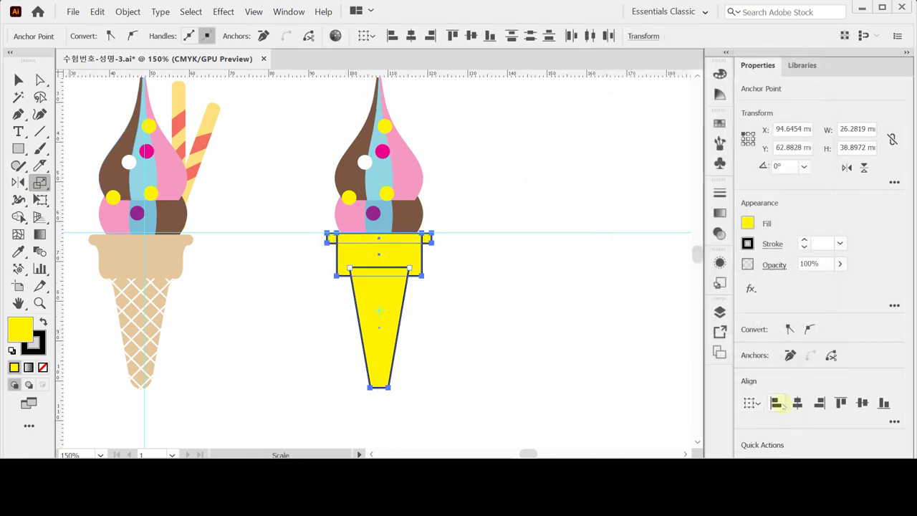
{"action": "key", "text": "v"}
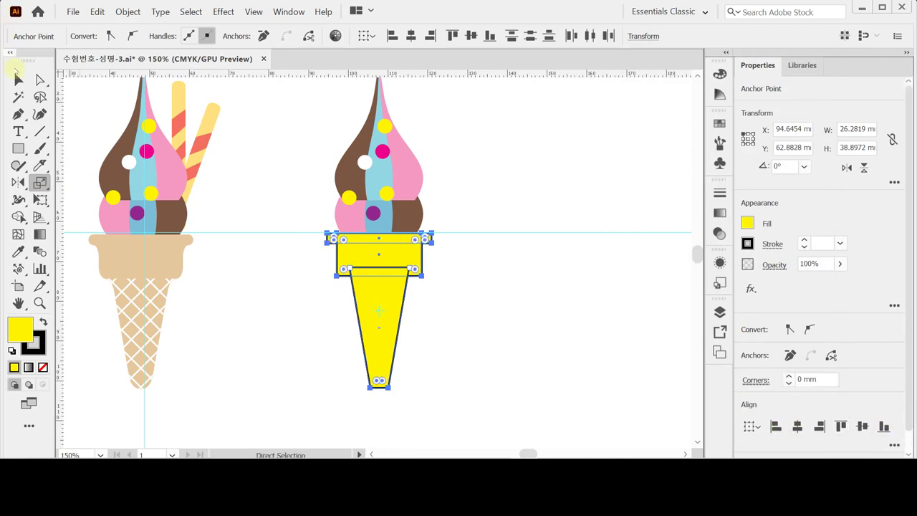
{"action": "left_click", "coordinate": [748, 402]}
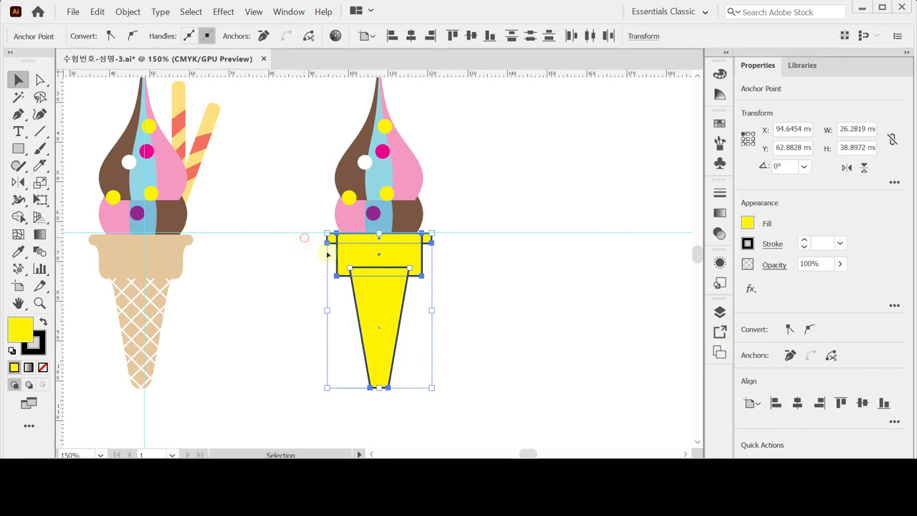
{"action": "left_click_drag", "start_coordinate": [302, 237], "coordinate": [364, 299]}
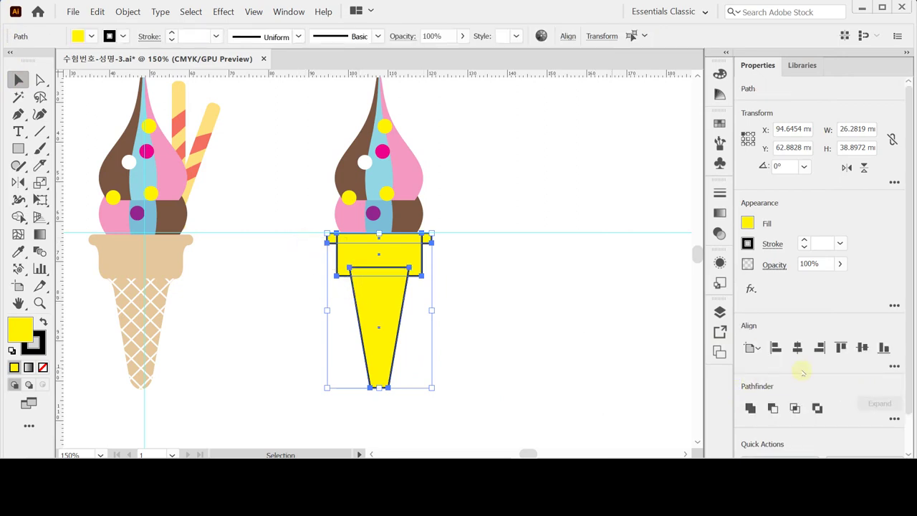
{"action": "left_click", "coordinate": [796, 347]}
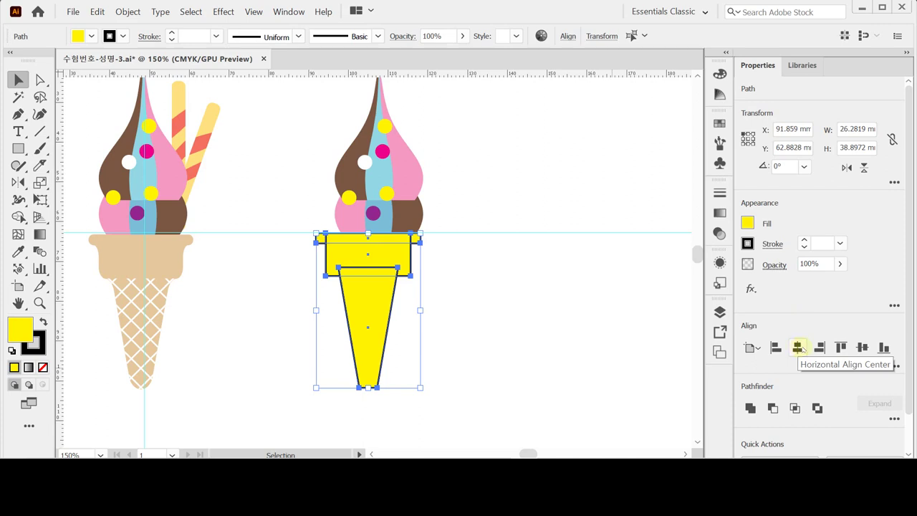
{"action": "left_click", "coordinate": [750, 407]}
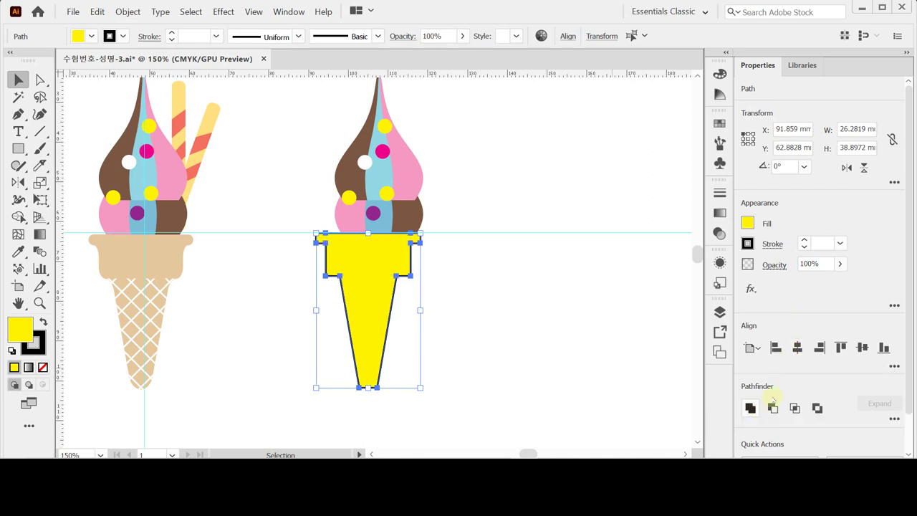
{"action": "left_click_drag", "start_coordinate": [373, 301], "coordinate": [382, 304]}
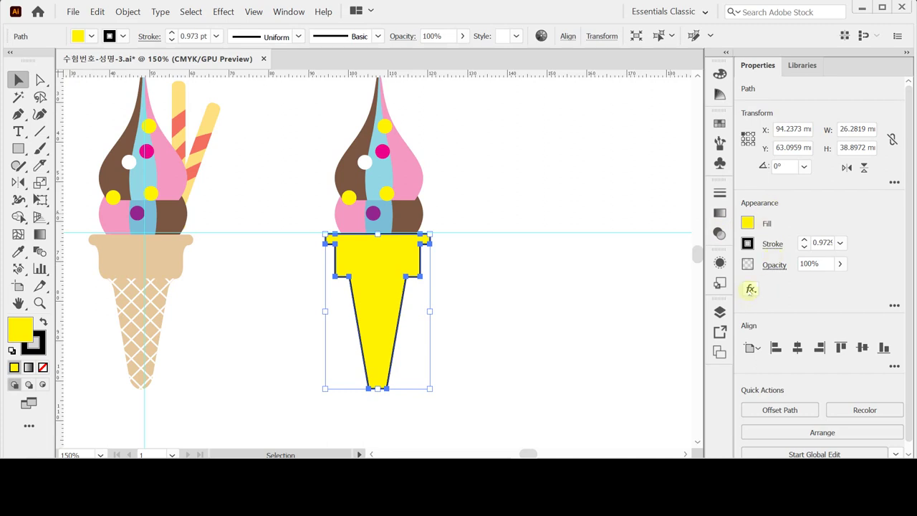
Step: Apply a Round Corners effect with a 3 mm radius to the united cone shape and deselect it
{"action": "left_click", "coordinate": [750, 289]}
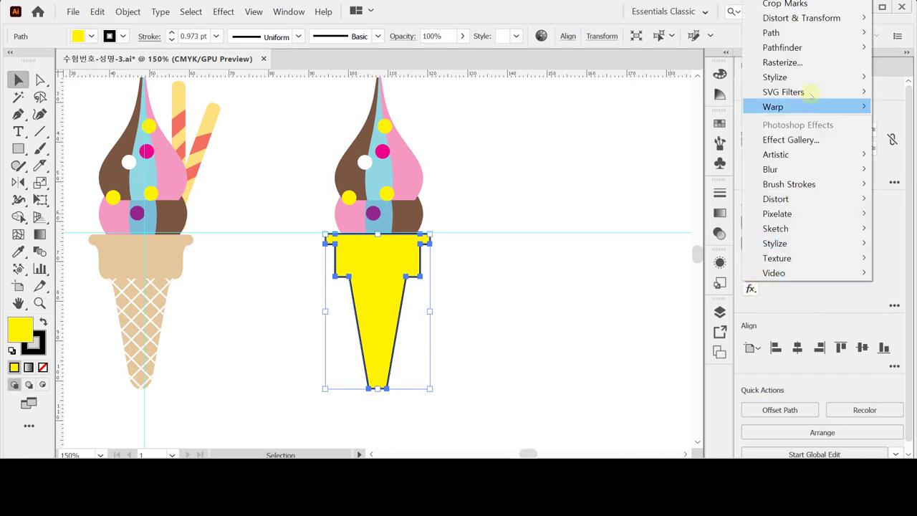
{"action": "mouse_move", "coordinate": [801, 76]}
{"action": "left_click", "coordinate": [674, 136]}
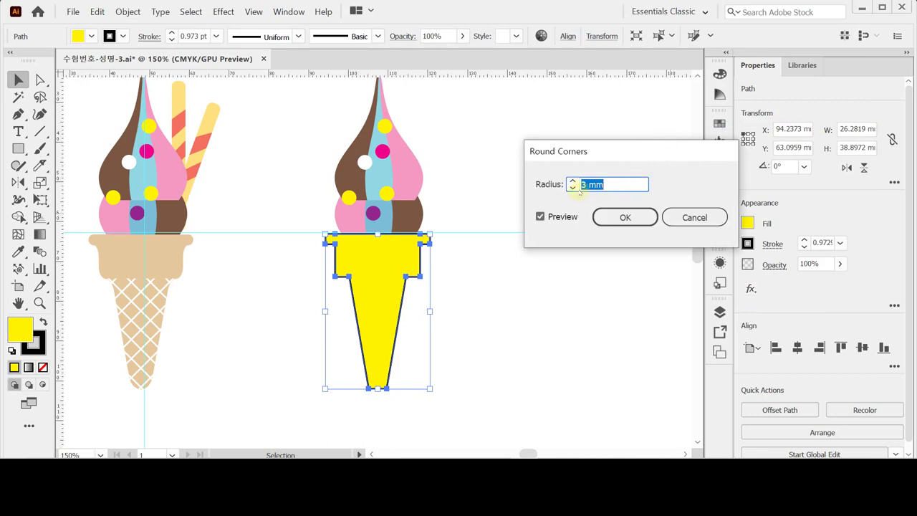
{"action": "left_click", "coordinate": [624, 217]}
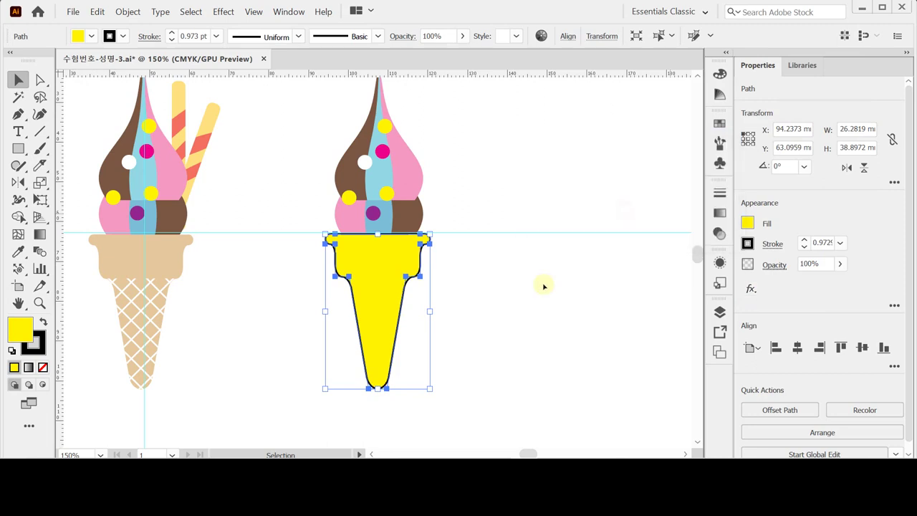
{"action": "left_click", "coordinate": [542, 284]}
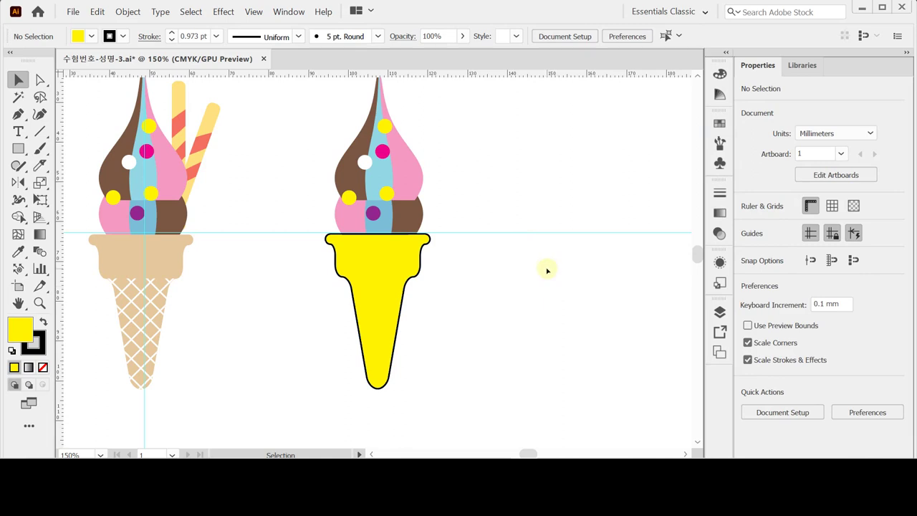
Step: Undo the Round Corners effect and try rounding all the cone's corners to about 1.2 mm with live corners
{"action": "key", "text": "ctrl+z"}
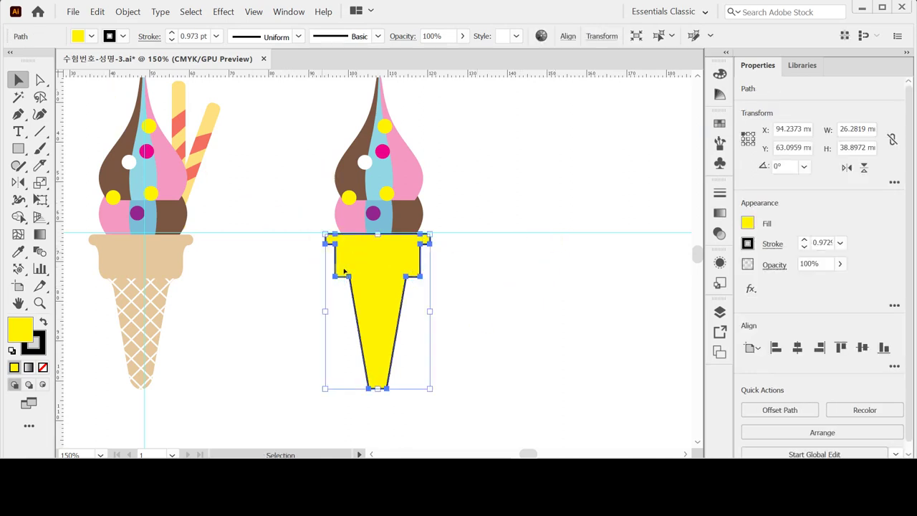
{"action": "left_click", "coordinate": [40, 80]}
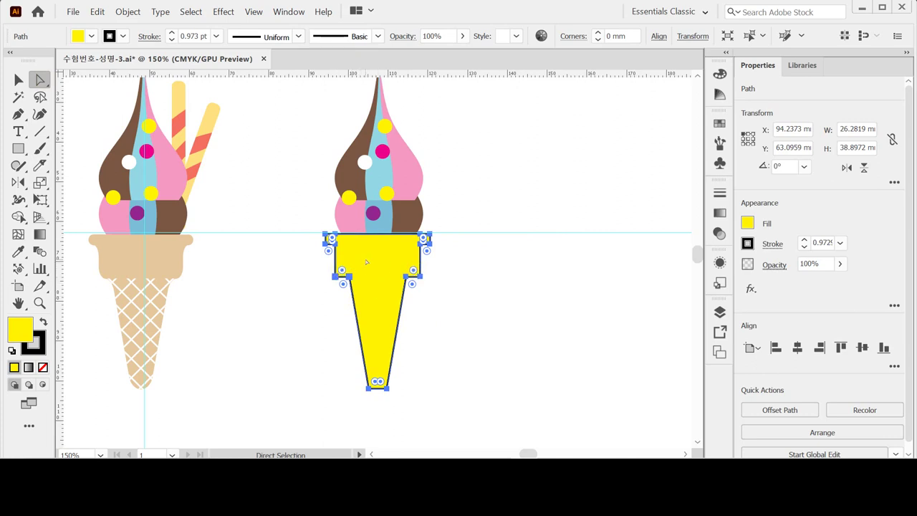
{"action": "left_click_drag", "start_coordinate": [342, 270], "coordinate": [431, 264]}
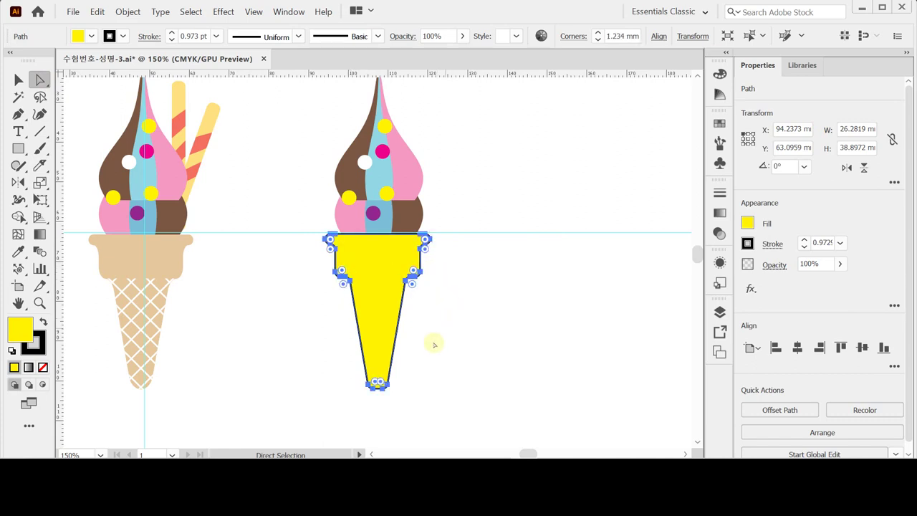
{"action": "left_click", "coordinate": [415, 401]}
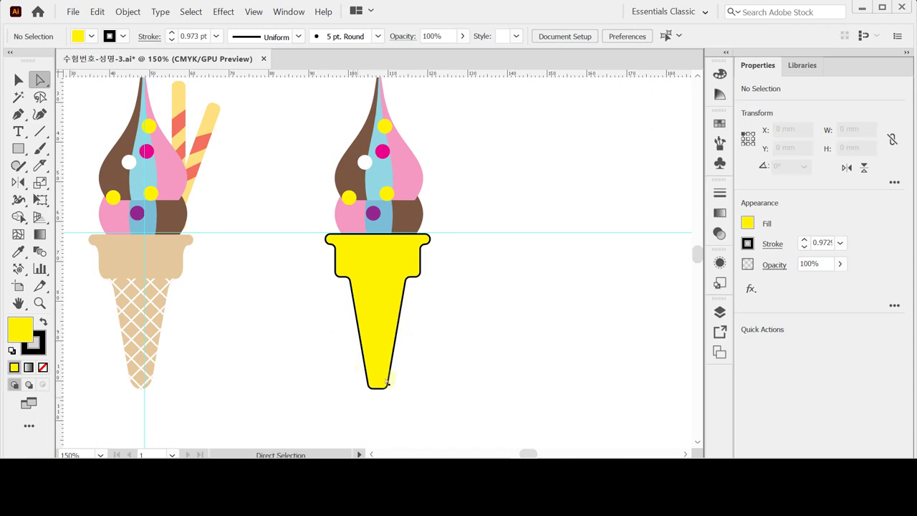
Step: Try rounding the two corners at the cone's lower tip to about 2.7 mm, and check the collar's corners
{"action": "left_click_drag", "start_coordinate": [345, 405], "coordinate": [421, 360]}
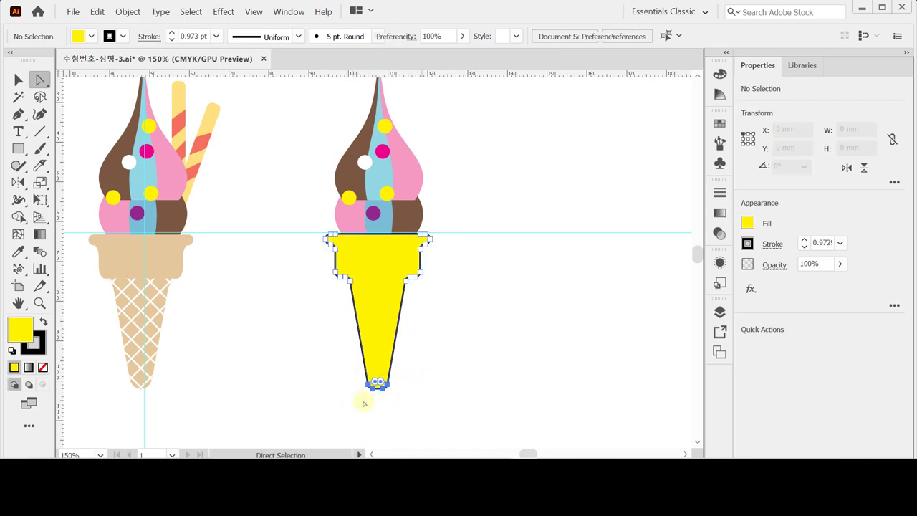
{"action": "left_click_drag", "start_coordinate": [323, 405], "coordinate": [421, 358]}
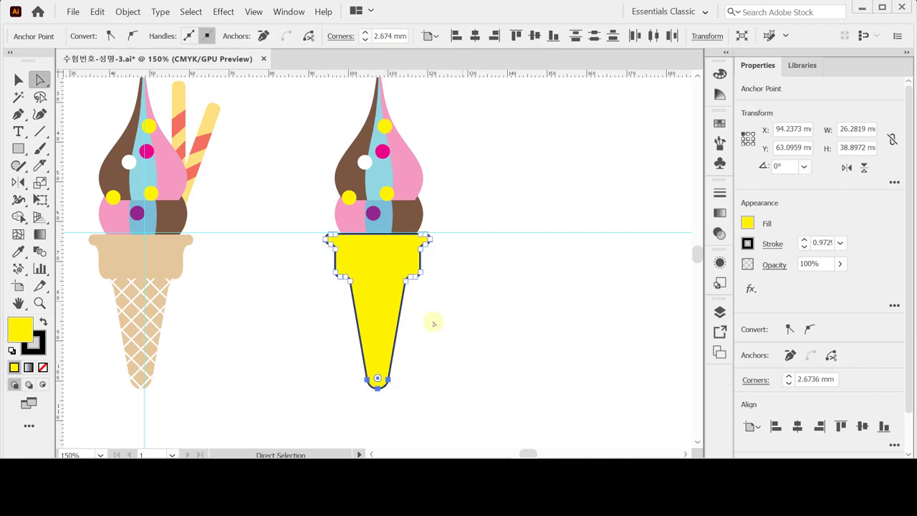
{"action": "left_click", "coordinate": [365, 396]}
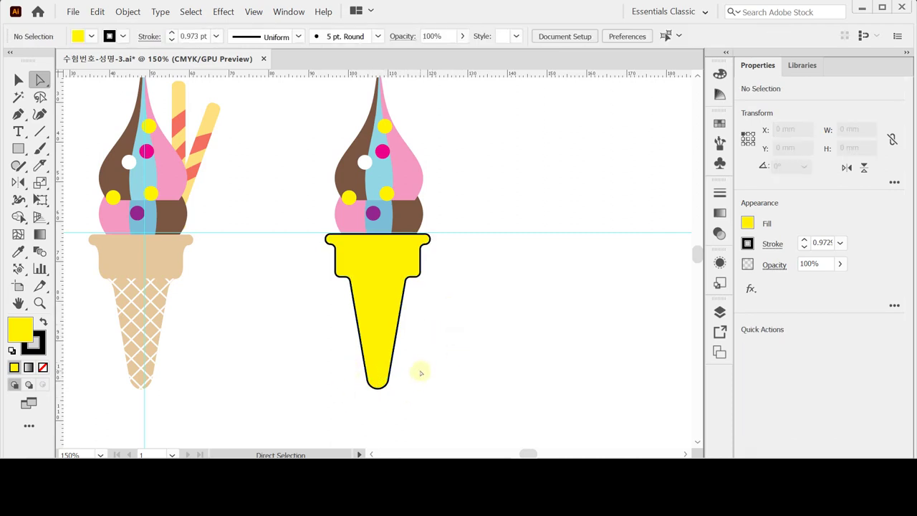
{"action": "left_click", "coordinate": [335, 248]}
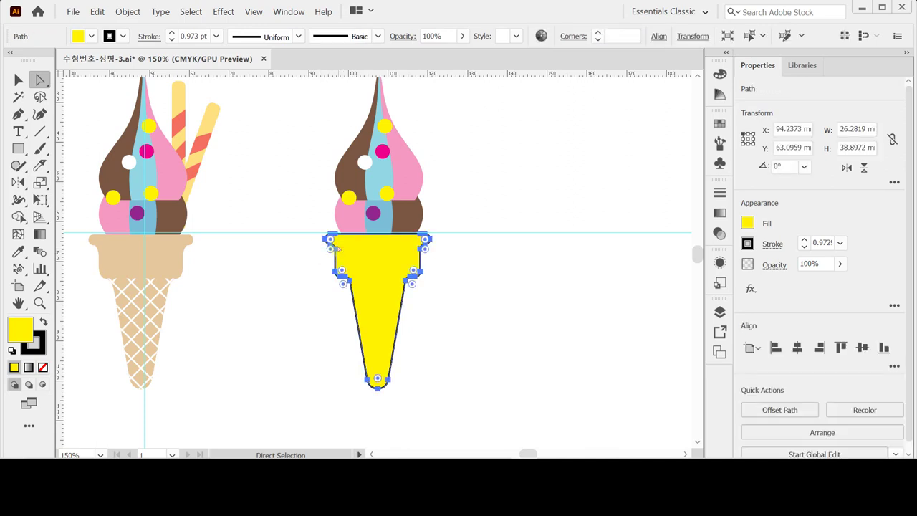
{"action": "left_click", "coordinate": [477, 285]}
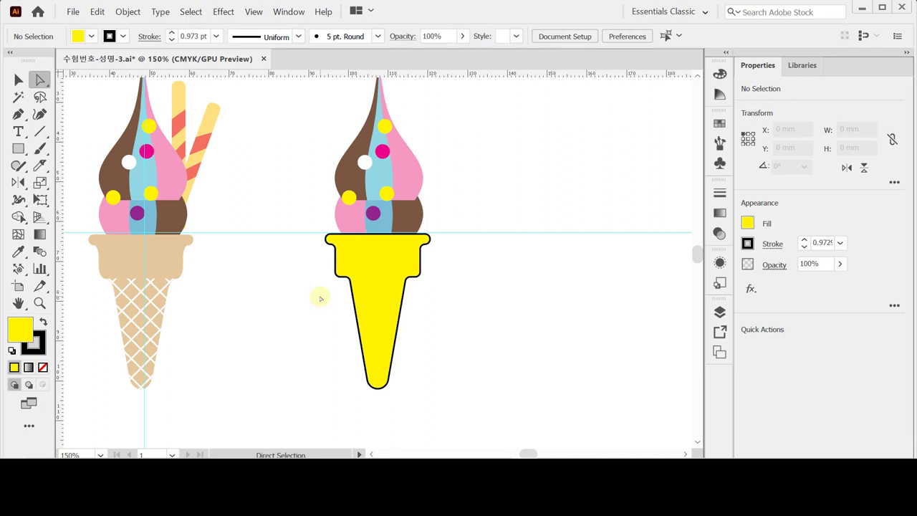
Step: Expand the appearance of the cone with the Round Corners effect into editable paths, and deselect it
{"action": "left_click", "coordinate": [374, 272]}
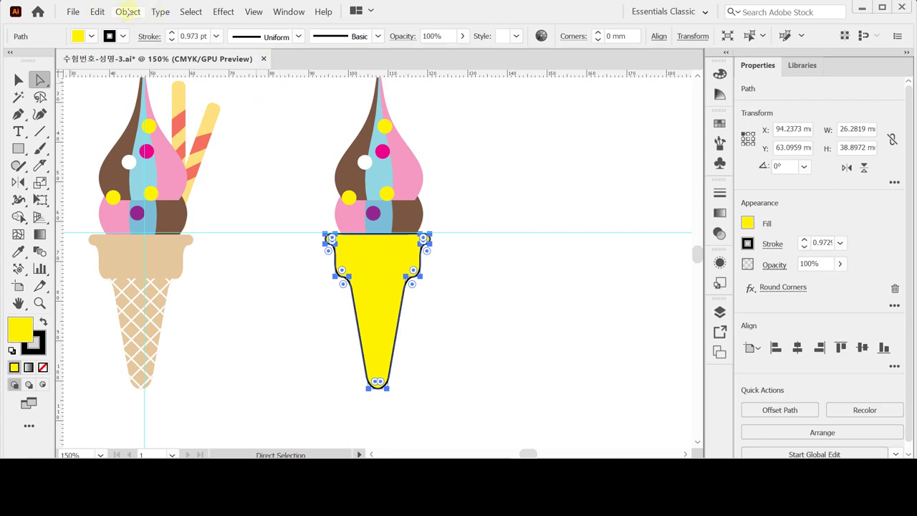
{"action": "left_click", "coordinate": [127, 12]}
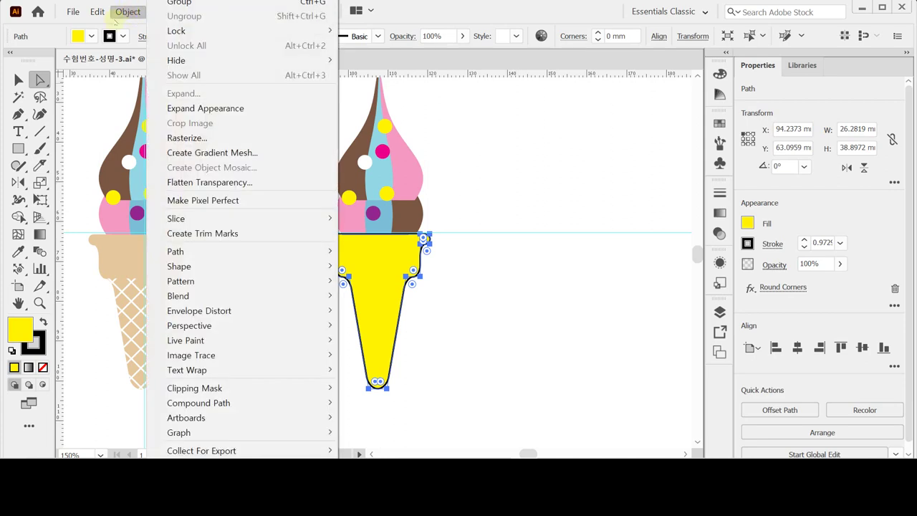
{"action": "left_click", "coordinate": [205, 108]}
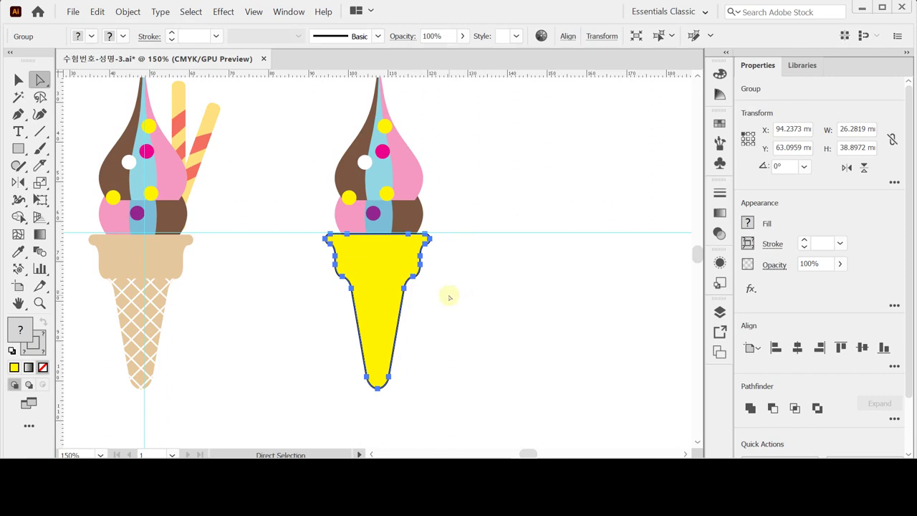
{"action": "left_click", "coordinate": [470, 326]}
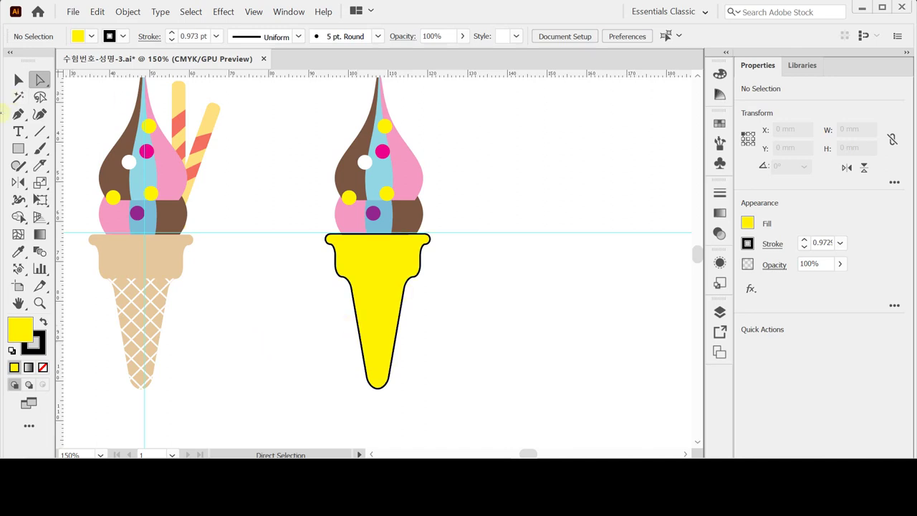
Step: Draw a horizontal line about 50 mm long across the top of the cone's body and copy it about 3.6 mm below
{"action": "left_click", "coordinate": [41, 132]}
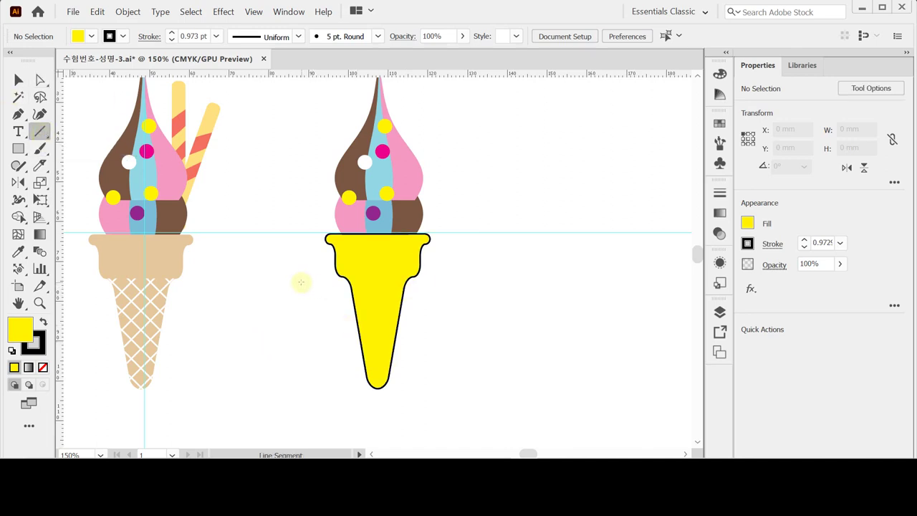
{"action": "mouse_move", "coordinate": [299, 279]}
{"action": "left_mouse_down"}
{"action": "mouse_move", "coordinate": [287, 282]}
{"action": "mouse_move", "coordinate": [489, 280]}
{"action": "left_mouse_up"}
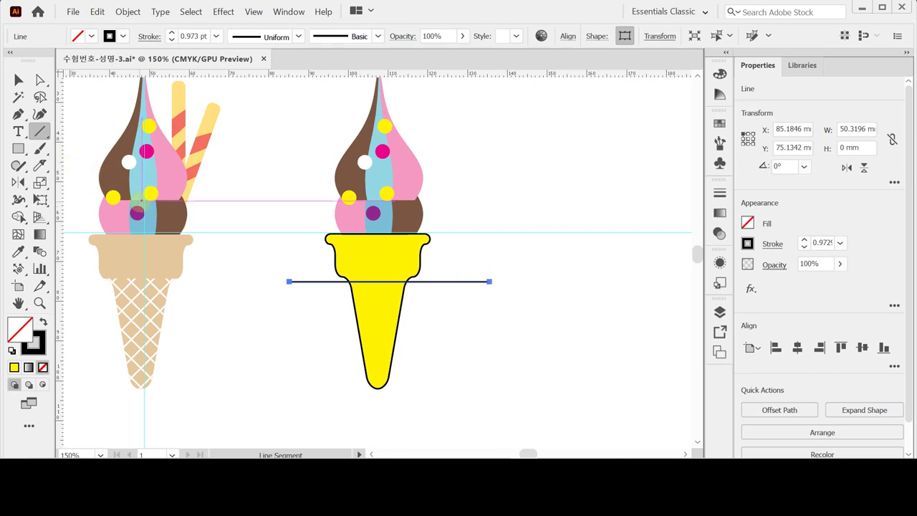
{"action": "key", "text": "ctrl"}
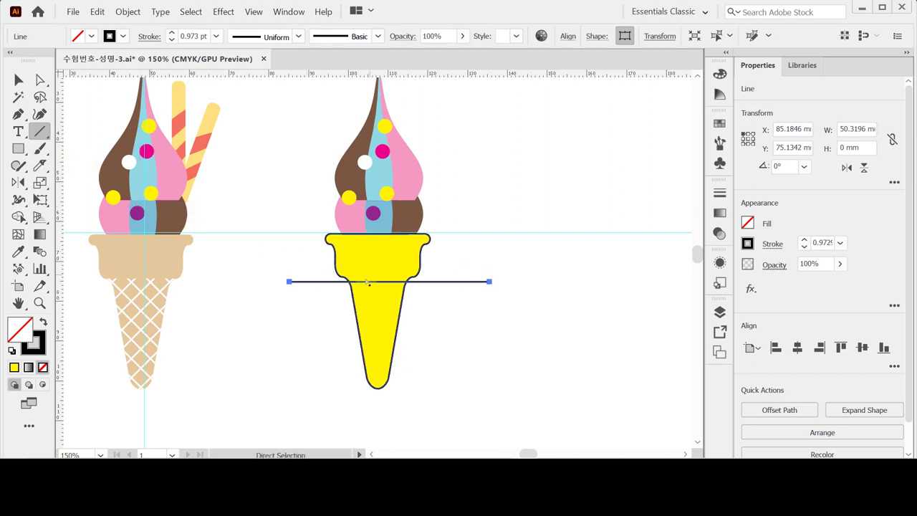
{"action": "left_click_drag", "start_coordinate": [316, 284], "coordinate": [315, 297]}
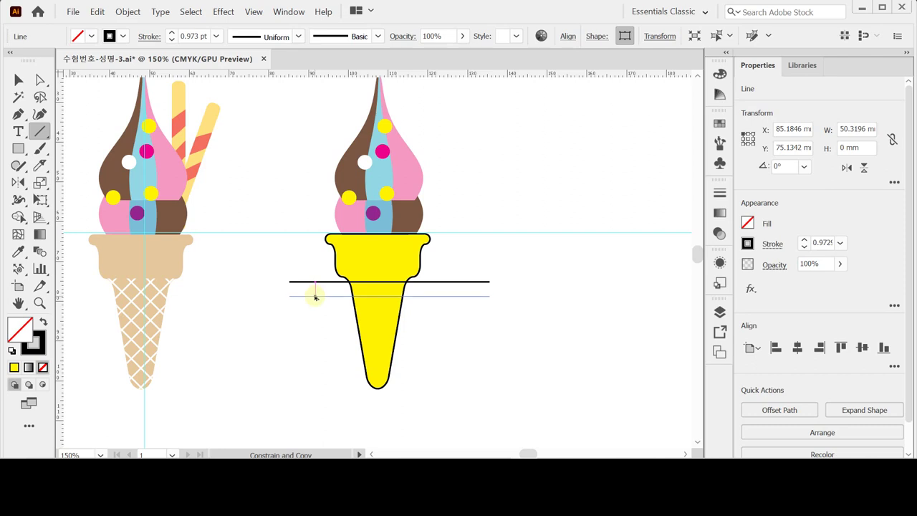
{"action": "left_click_drag", "start_coordinate": [314, 297], "coordinate": [315, 295]}
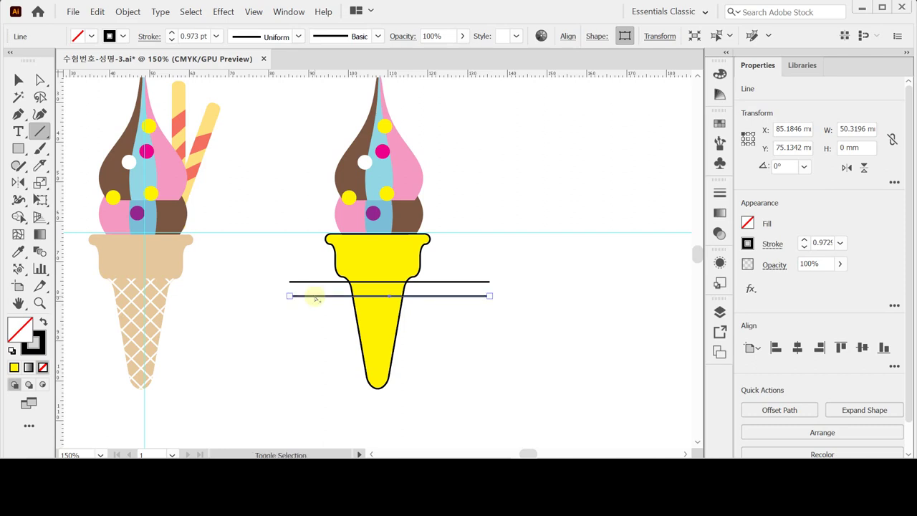
{"action": "left_click", "coordinate": [316, 295], "text": "ctrl"}
Step: Repeat the line copy eight more times downward at the same spacing until the lines extend below the cone's tip
{"action": "key", "text": "ctrl+d"}
{"action": "key", "text": "ctrl+d"}
{"action": "key", "text": "ctrl+d"}
{"action": "key", "text": "ctrl+d"}
{"action": "key", "text": "ctrl+d"}
{"action": "key", "text": "ctrl+d"}
{"action": "key", "text": "ctrl+d"}
{"action": "key", "text": "ctrl+d"}
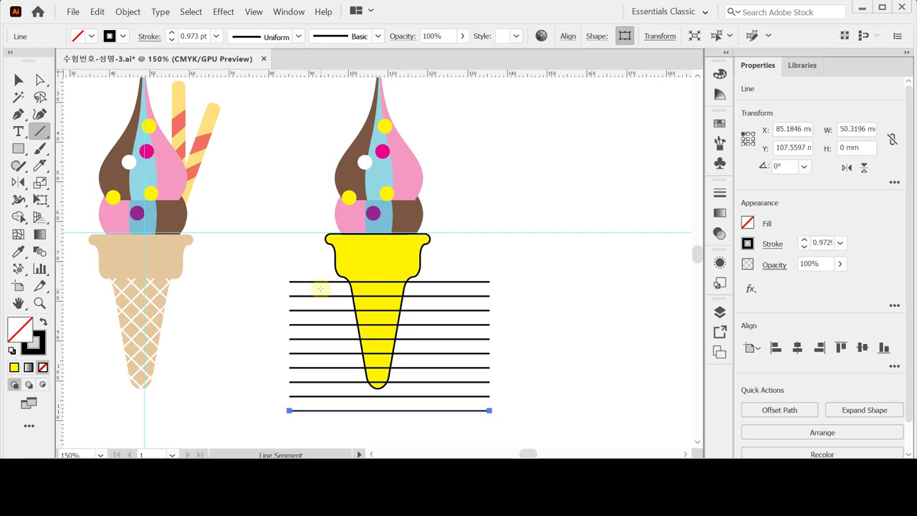
Step: Select all ten horizontal lines over the cone and stretch them to a width of about 57.6 mm
{"action": "left_click", "coordinate": [18, 79]}
{"action": "left_click_drag", "start_coordinate": [463, 249], "coordinate": [511, 433]}
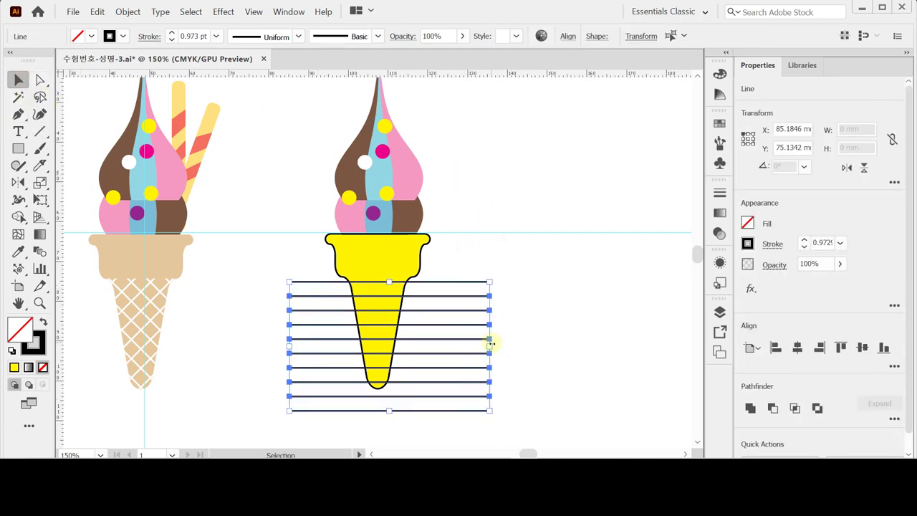
{"action": "left_click_drag", "start_coordinate": [504, 344], "coordinate": [520, 341]}
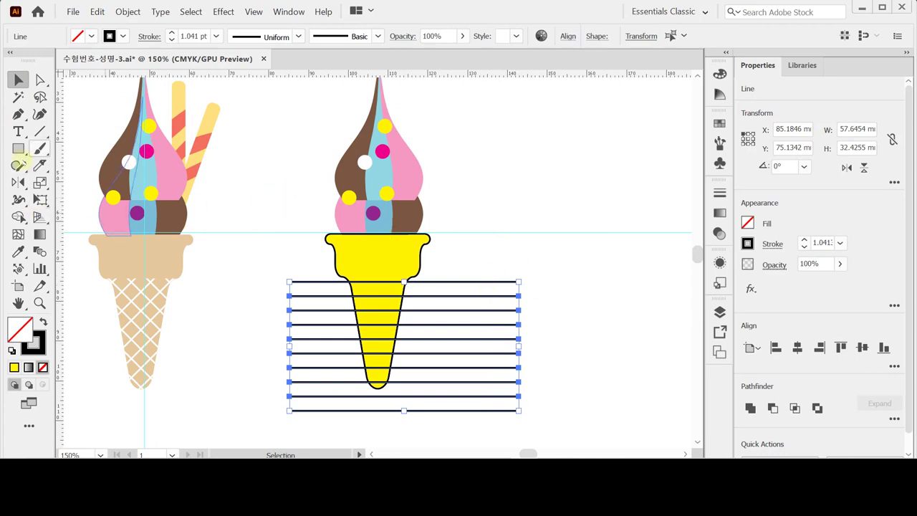
Step: Rotate a copy of the ten horizontal lines by 90° to form a crossed grid over the cone
{"action": "left_click", "coordinate": [18, 182]}
{"action": "left_click_drag", "start_coordinate": [18, 182], "coordinate": [54, 182]}
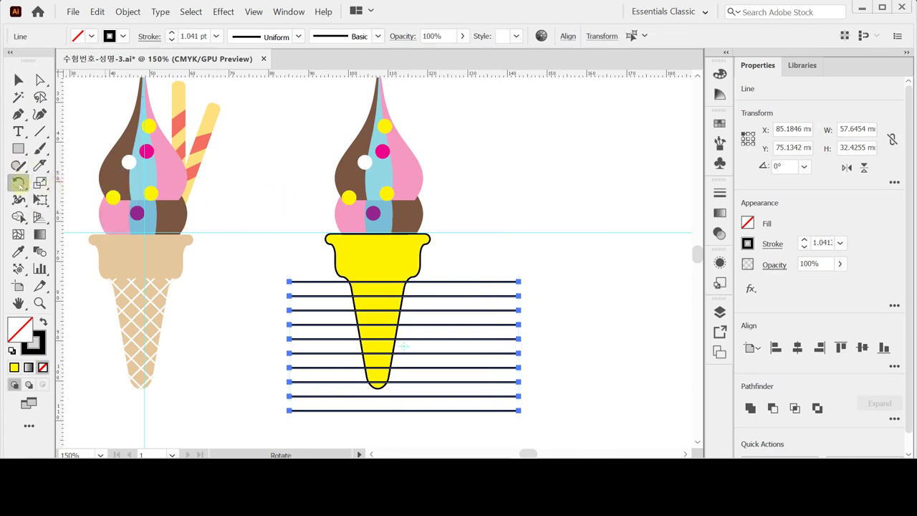
{"action": "double_click", "coordinate": [18, 182]}
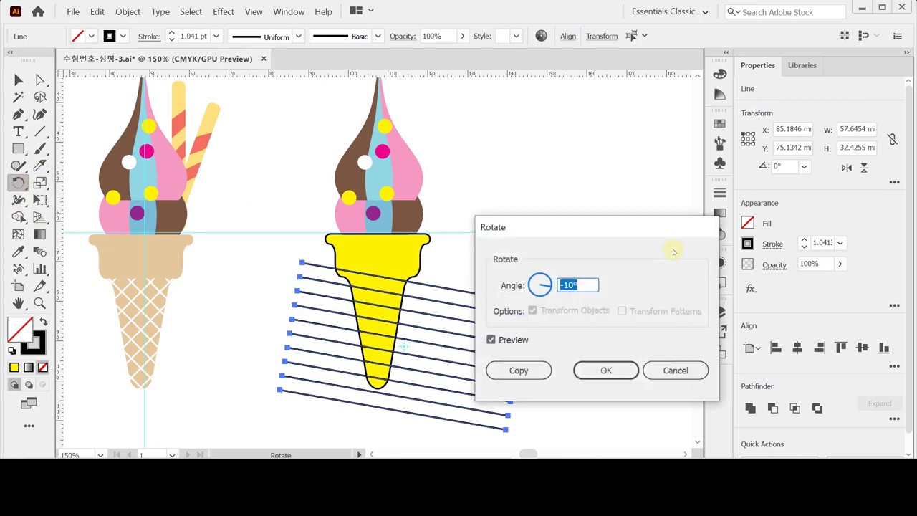
{"action": "type", "text": "90"}
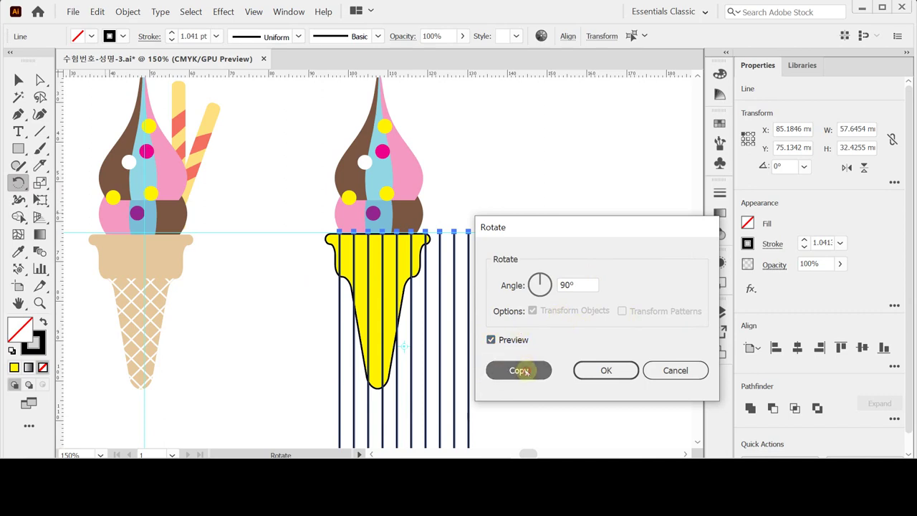
{"action": "left_click", "coordinate": [518, 371]}
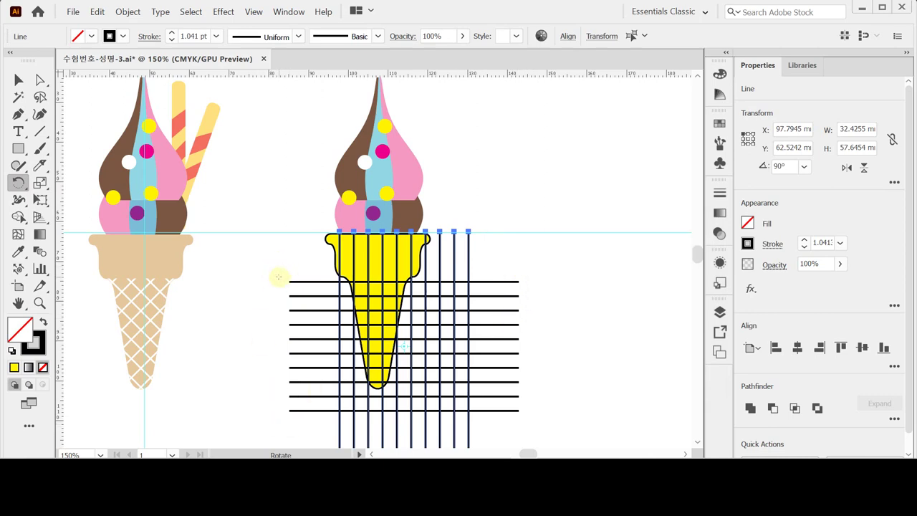
Step: Select all the horizontal and vertical lines and move the grid about 44 mm horizontally off the cone onto empty artboard
{"action": "left_click_drag", "start_coordinate": [266, 264], "coordinate": [336, 422]}
{"action": "scroll", "coordinate": [415, 352], "scroll_direction": "down", "scroll_amount": 2}
{"action": "scroll", "coordinate": [416, 352], "scroll_direction": "right", "scroll_amount": 2}
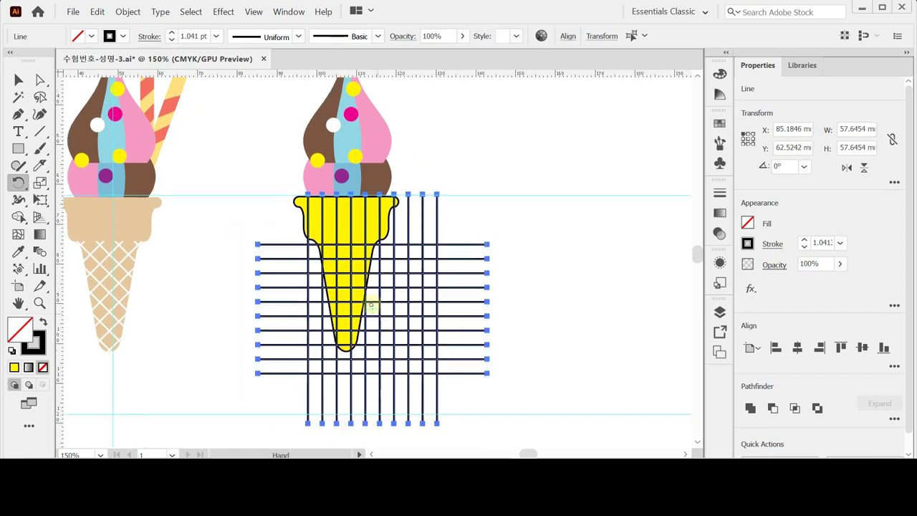
{"action": "left_click_drag", "start_coordinate": [414, 305], "coordinate": [589, 303]}
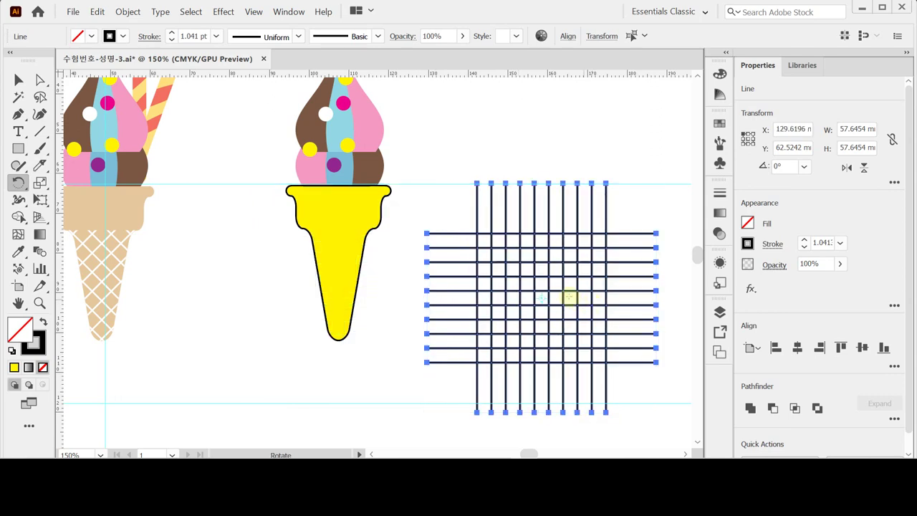
{"action": "scroll", "coordinate": [472, 294], "scroll_direction": "right", "scroll_amount": 3}
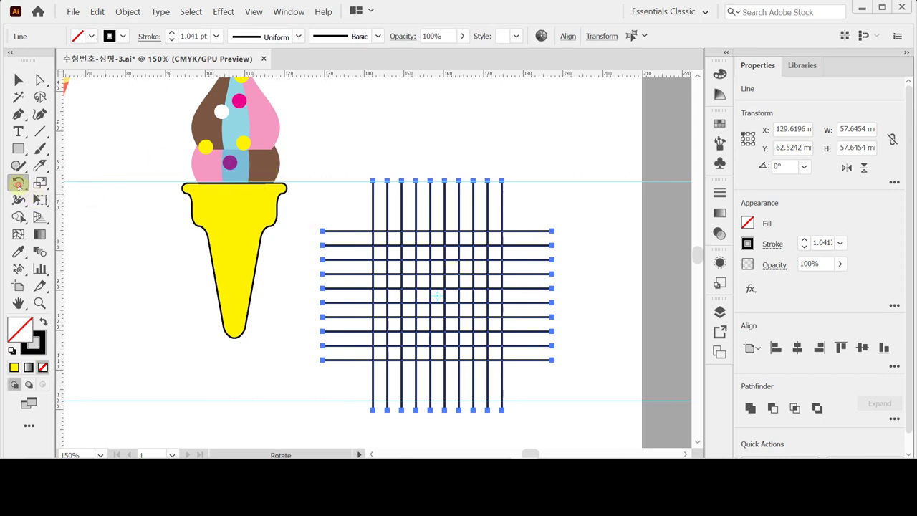
Step: Rotate the whole line grid by 45° so it forms a diamond lattice
{"action": "double_click", "coordinate": [17, 183]}
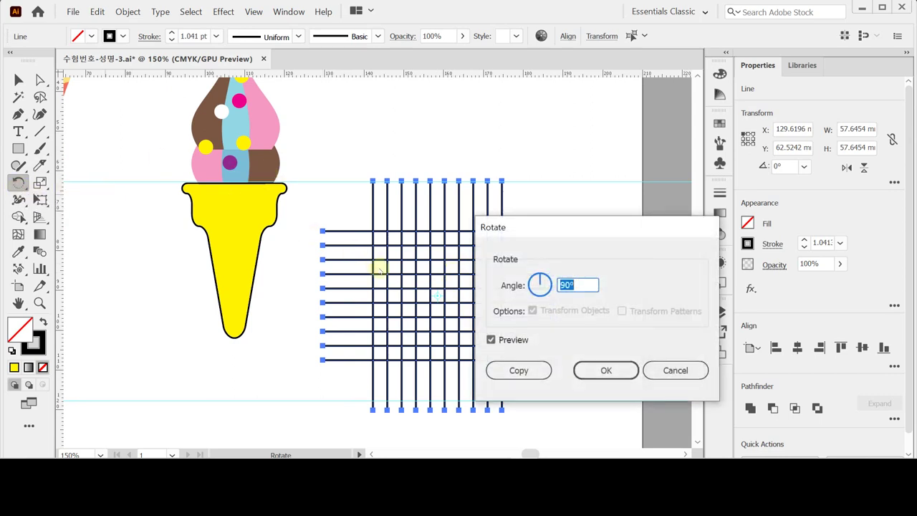
{"action": "type", "text": "45"}
{"action": "key", "text": "Return"}
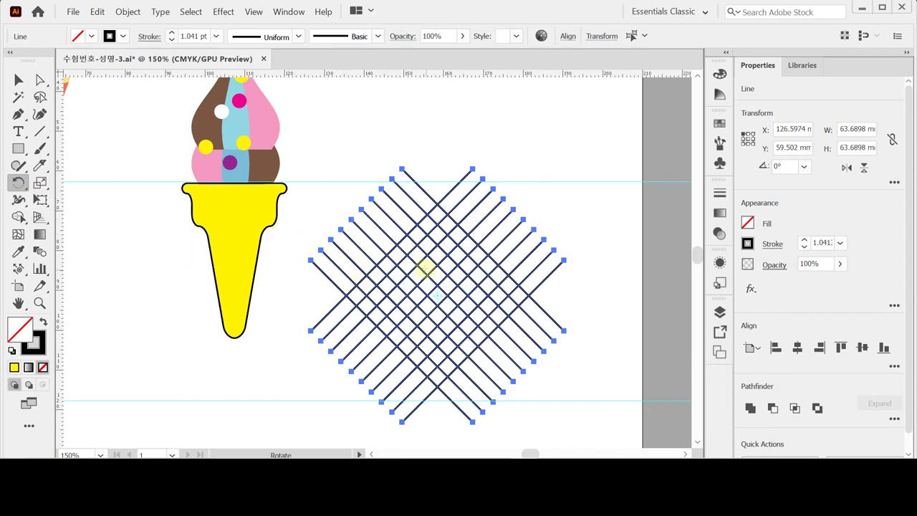
Step: Group the lattice lines, move the group about 10 mm farther from the cone and about 3 mm up, and deselect it
{"action": "key", "text": "ctrl"}
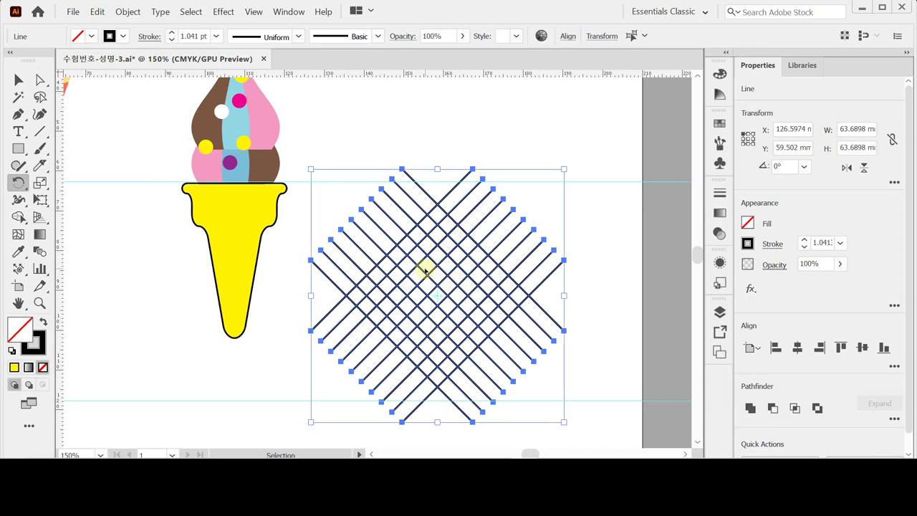
{"action": "left_click", "coordinate": [424, 270], "text": "ctrl"}
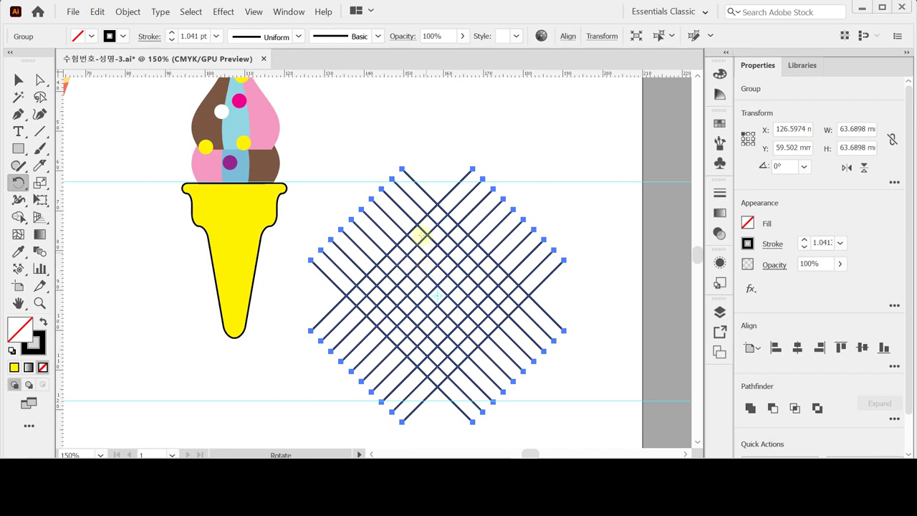
{"action": "left_click", "coordinate": [284, 334], "text": "ctrl"}
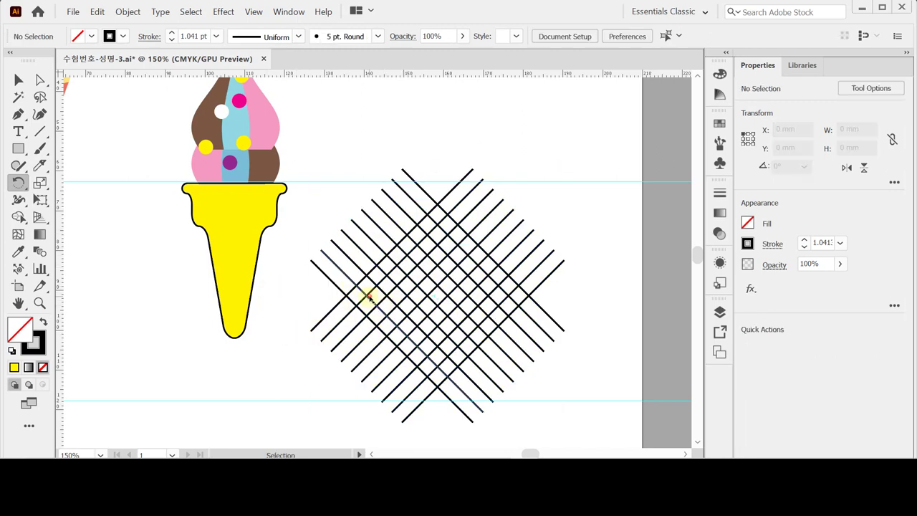
{"action": "left_click", "coordinate": [403, 280], "text": "ctrl"}
{"action": "left_click", "coordinate": [567, 164], "text": "ctrl"}
{"action": "left_click", "coordinate": [494, 164], "text": "ctrl"}
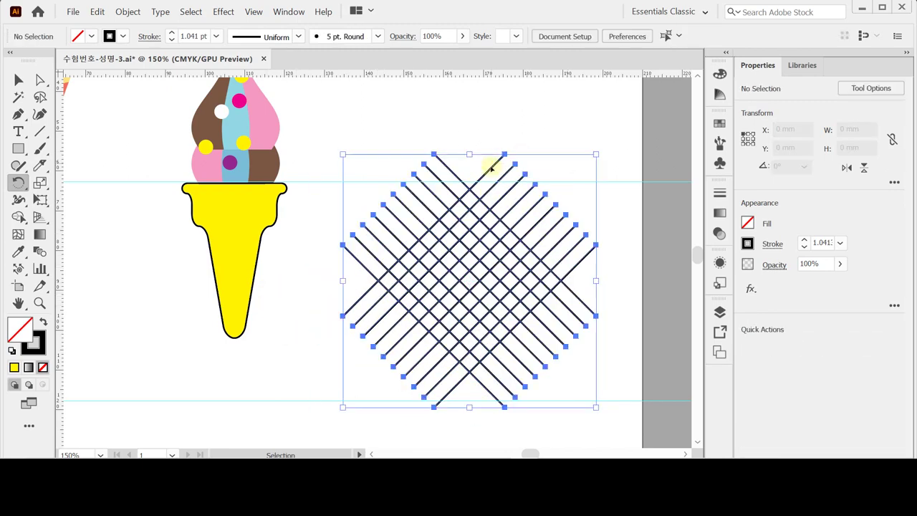
{"action": "left_click_drag", "start_coordinate": [477, 196], "coordinate": [492, 205]}
{"action": "left_click", "coordinate": [313, 301], "text": "ctrl"}
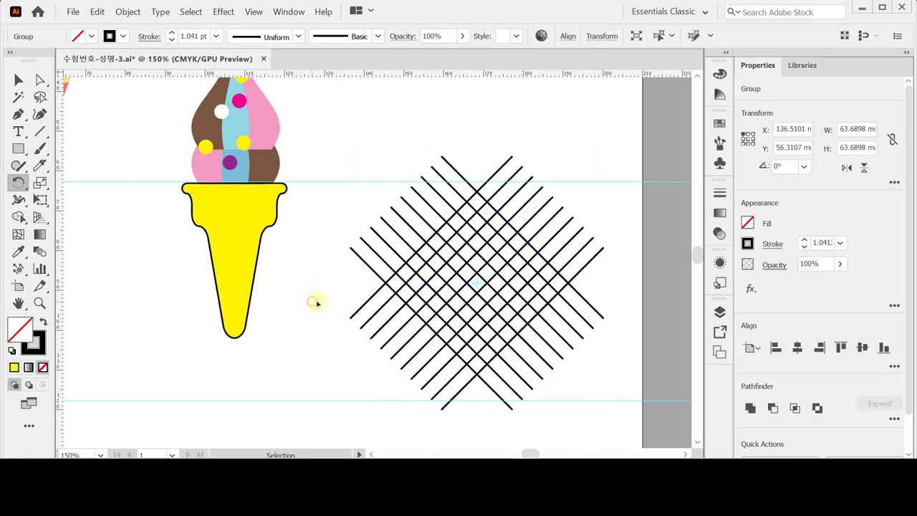
Step: Nudge the yellow cone down by 0.3 mm
{"action": "left_click", "coordinate": [264, 260], "text": "ctrl"}
{"action": "left_click_drag", "start_coordinate": [269, 280], "coordinate": [351, 290]}
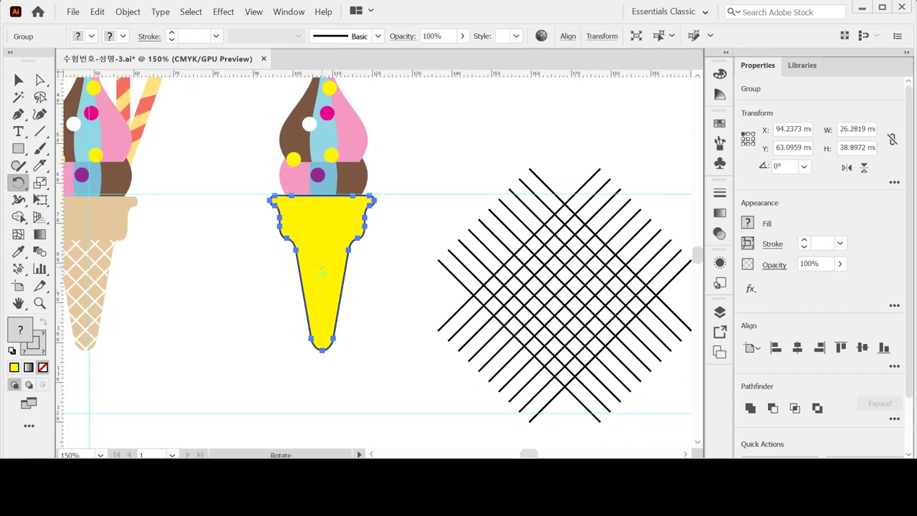
{"action": "key", "text": "Down"}
{"action": "key", "text": "Down"}
{"action": "key", "text": "Down"}
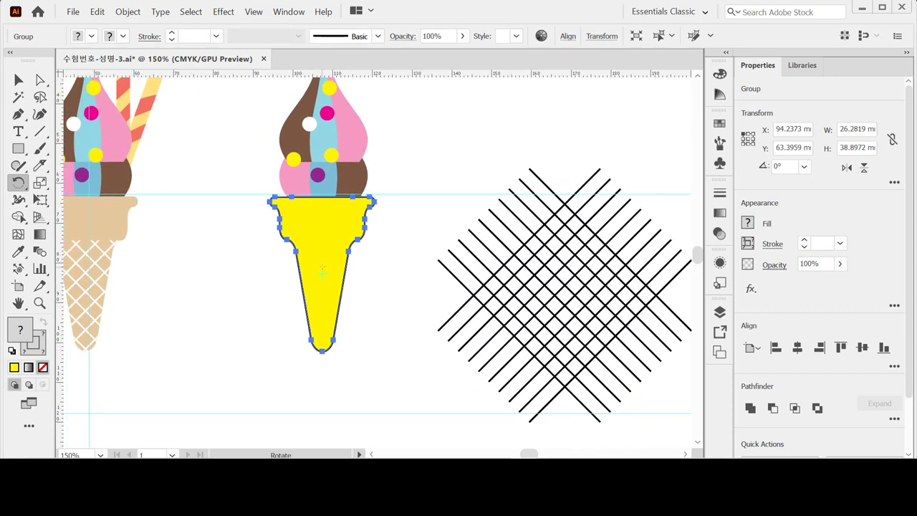
Step: Draw a horizontal line about 35 mm long across the cone just below its collar and divide the cone along it
{"action": "left_click", "coordinate": [39, 132]}
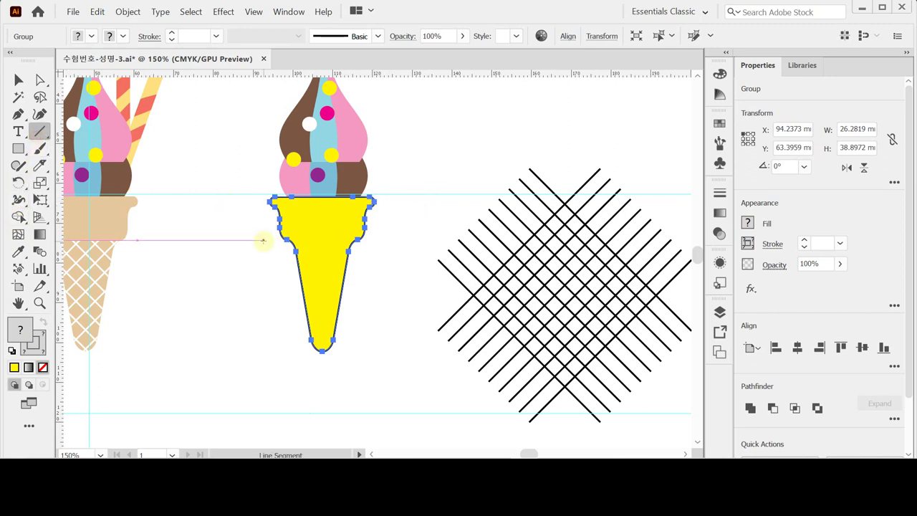
{"action": "left_click_drag", "start_coordinate": [255, 242], "coordinate": [392, 243]}
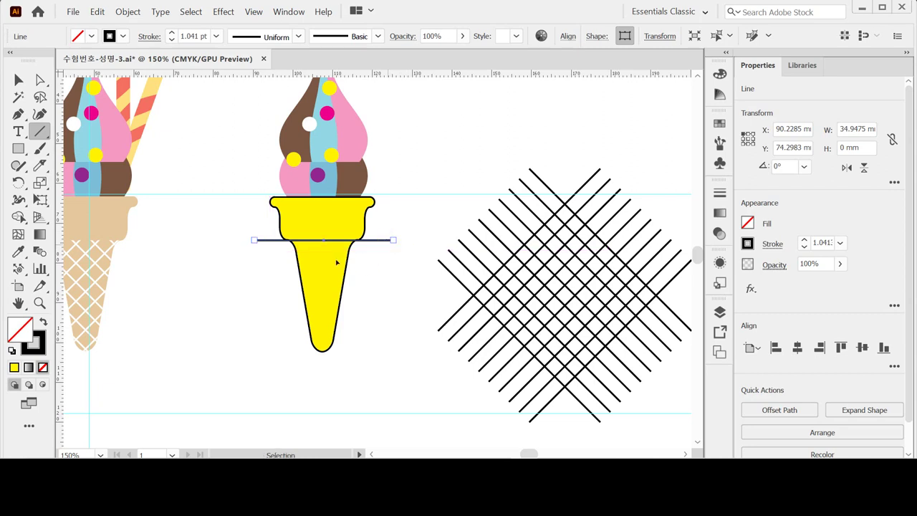
{"action": "left_click", "coordinate": [311, 220], "text": "shift"}
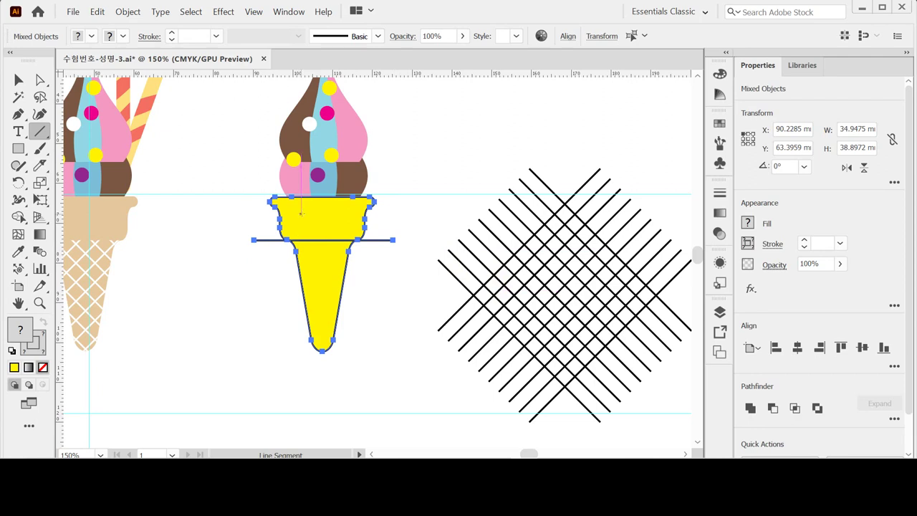
{"action": "left_click", "coordinate": [894, 418]}
{"action": "left_click", "coordinate": [751, 399]}
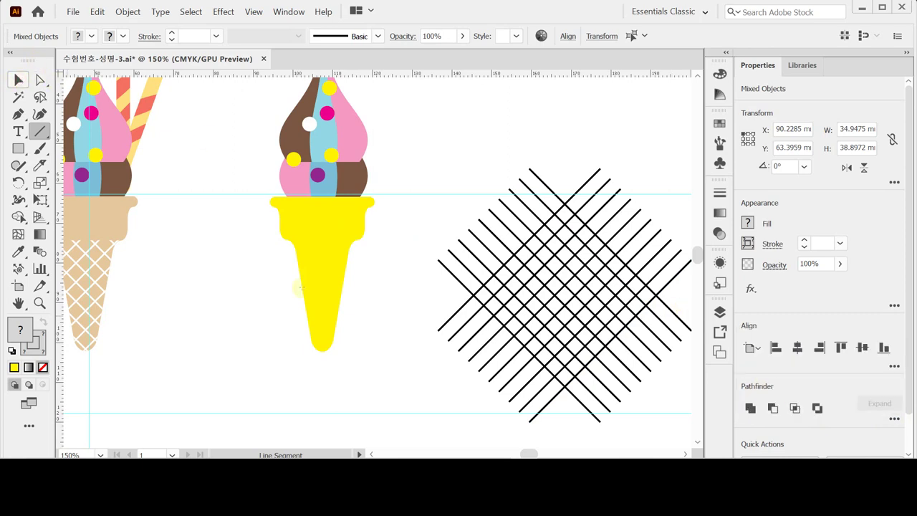
Step: Ungroup the divided cone into separate collar and lower pieces
{"action": "key", "text": "ctrl+shift+a"}
{"action": "left_click", "coordinate": [328, 286]}
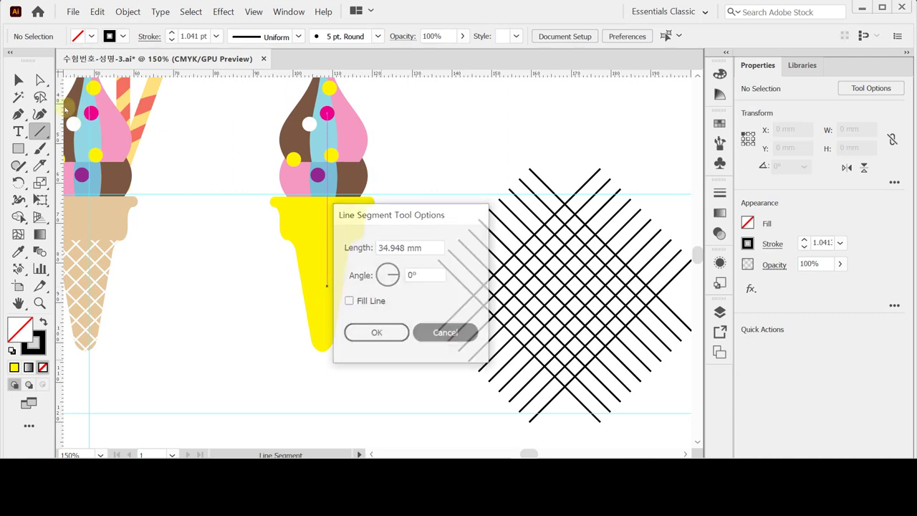
{"action": "left_click", "coordinate": [444, 331]}
{"action": "key", "text": "v"}
{"action": "left_click", "coordinate": [326, 310]}
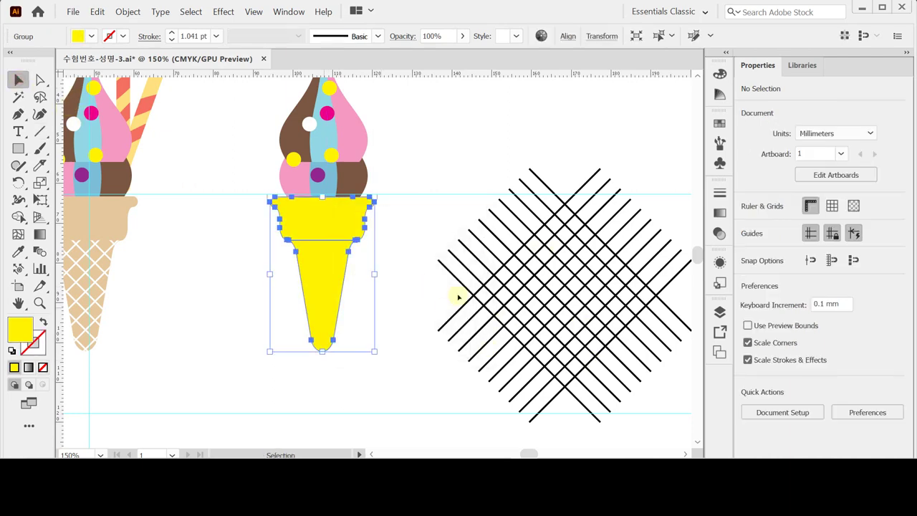
{"action": "left_click", "coordinate": [397, 313]}
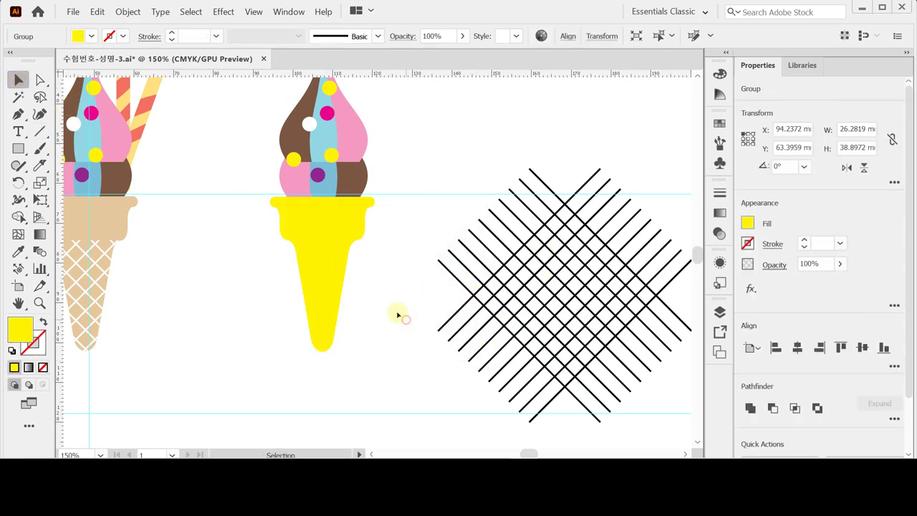
{"action": "left_click", "coordinate": [324, 287]}
{"action": "right_click", "coordinate": [326, 286]}
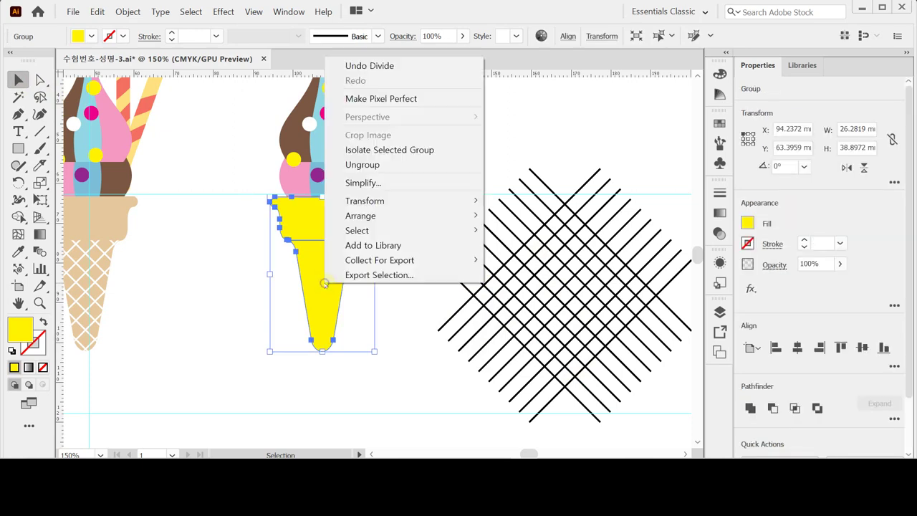
{"action": "left_click", "coordinate": [371, 164]}
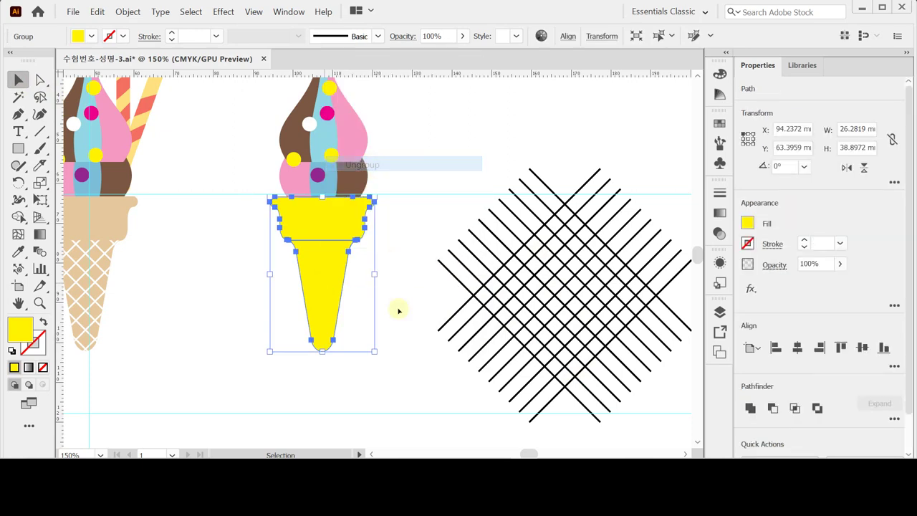
Step: Duplicate the lower cone piece in place and deselect it
{"action": "left_click", "coordinate": [393, 327]}
{"action": "left_click", "coordinate": [326, 299]}
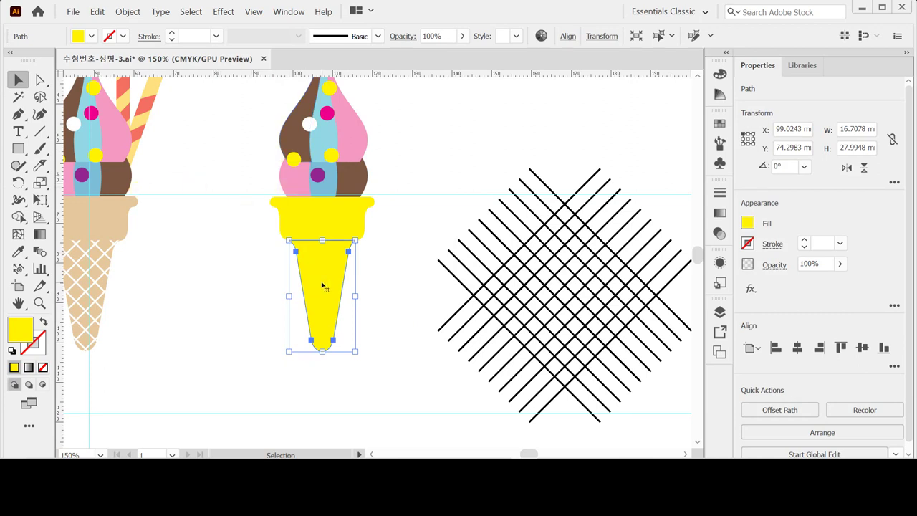
{"action": "key", "text": "ctrl"}
{"action": "left_click", "coordinate": [575, 313]}
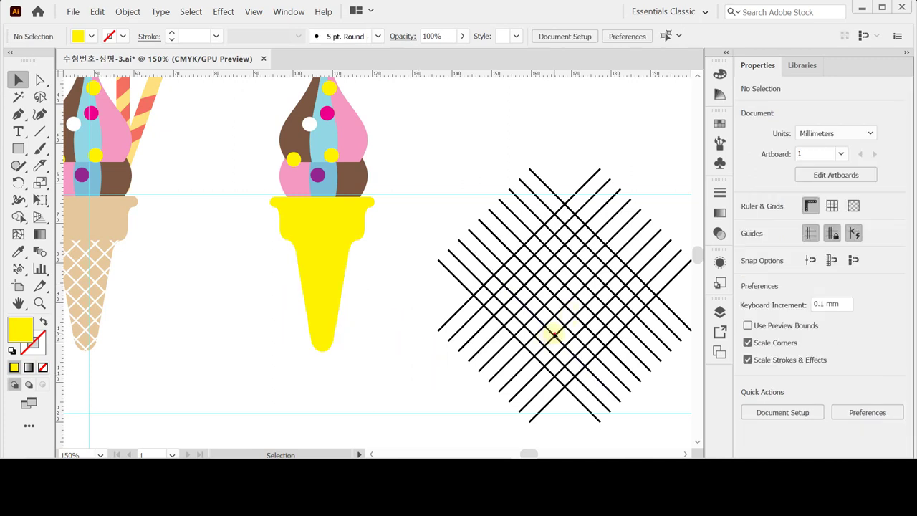
Step: Move the lattice group about 60 mm back horizontally and 9 mm up so it covers the lower cone piece
{"action": "left_click", "coordinate": [562, 337]}
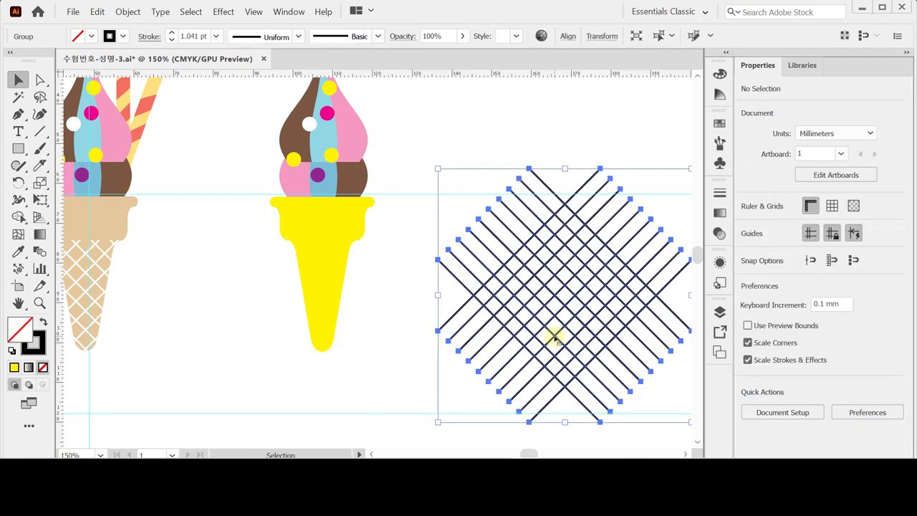
{"action": "left_click_drag", "start_coordinate": [555, 336], "coordinate": [319, 305]}
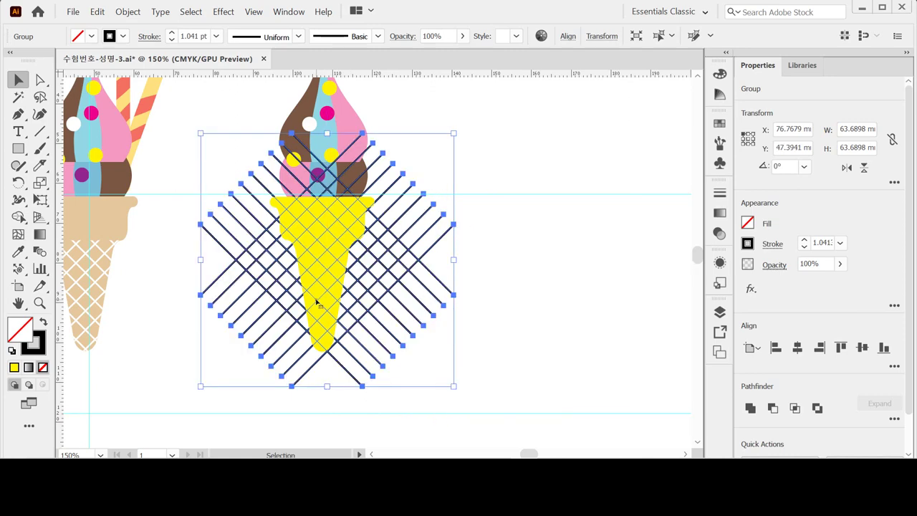
{"action": "left_click", "coordinate": [511, 252]}
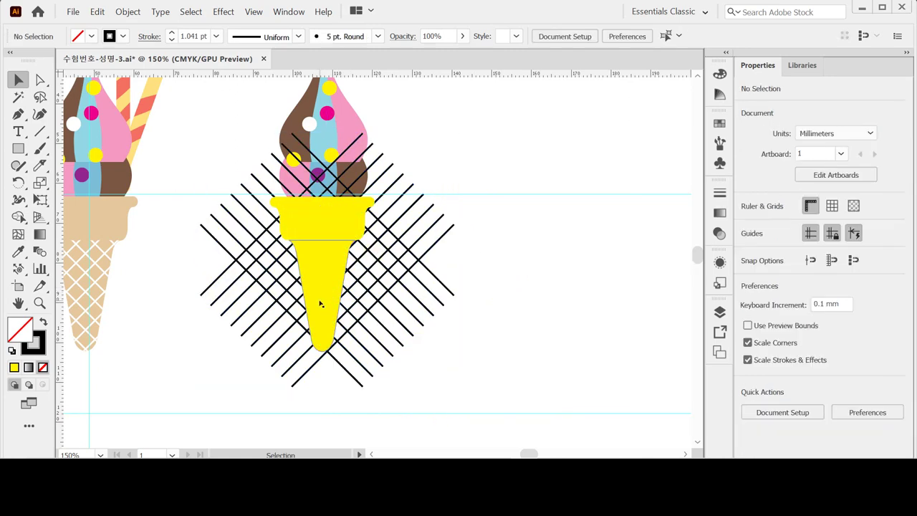
{"action": "double_click", "coordinate": [320, 303]}
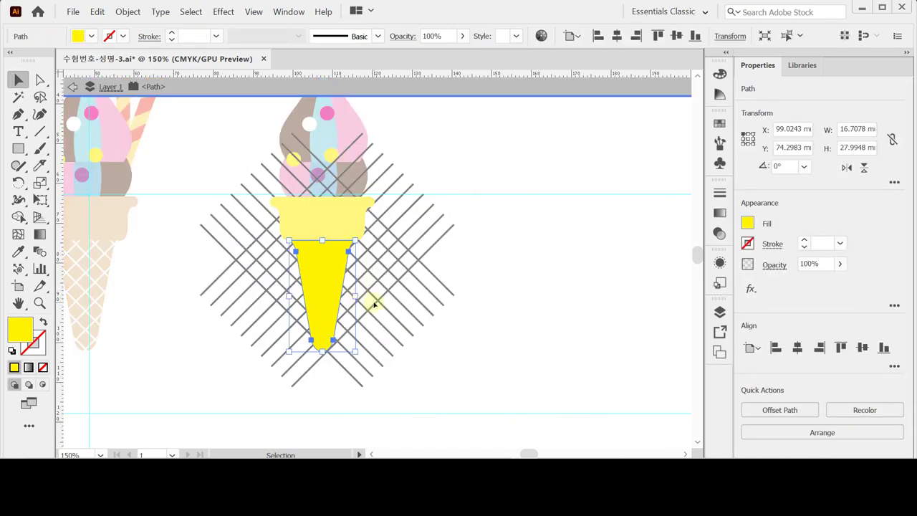
{"action": "left_click", "coordinate": [534, 262]}
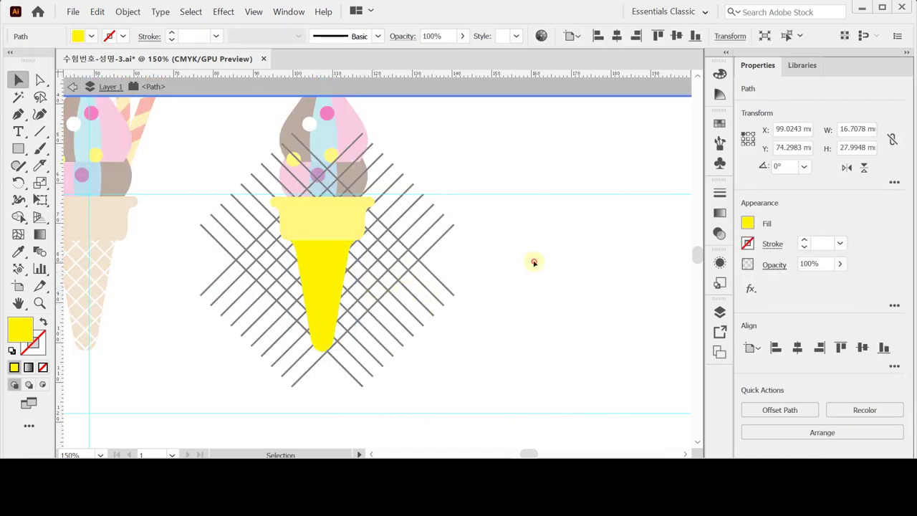
{"action": "key", "text": "Escape"}
Step: Mask the lattice group with the lower cone piece using a clipping mask
{"action": "left_click", "coordinate": [337, 288]}
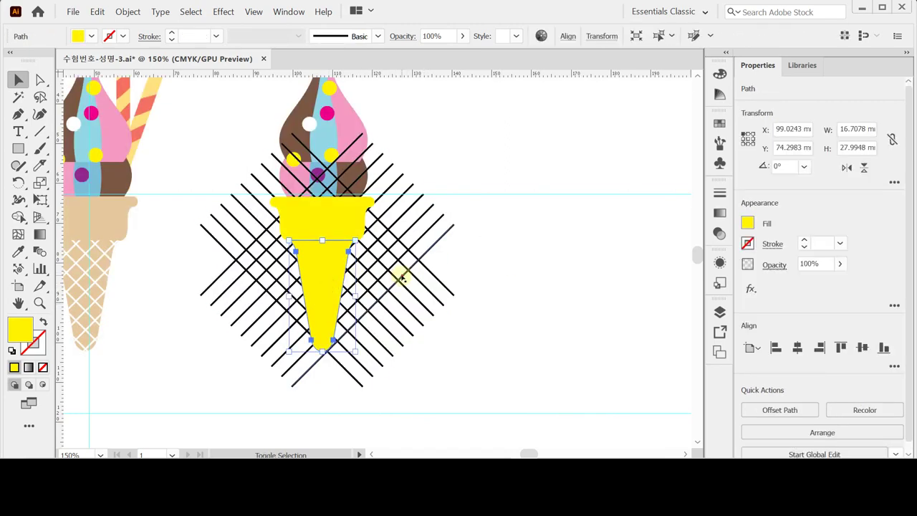
{"action": "left_click", "coordinate": [399, 275], "text": "shift"}
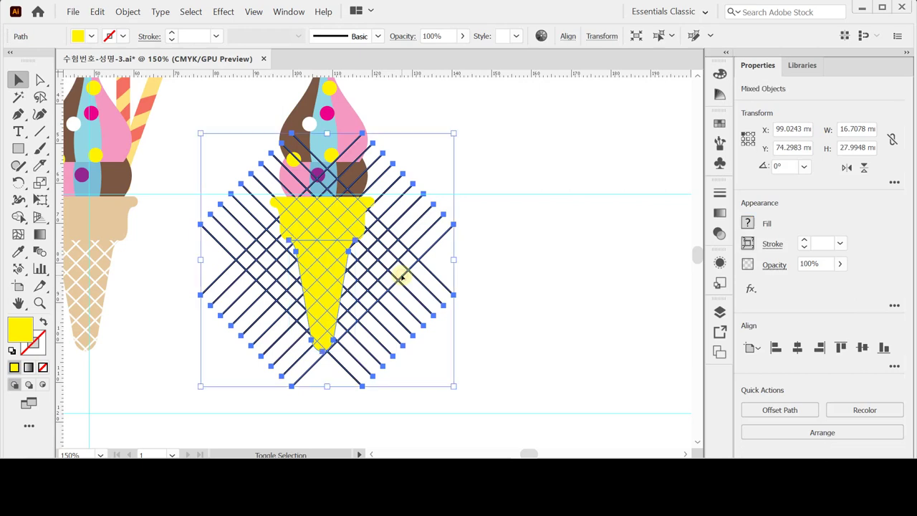
{"action": "right_click", "coordinate": [315, 312]}
{"action": "left_click", "coordinate": [396, 206]}
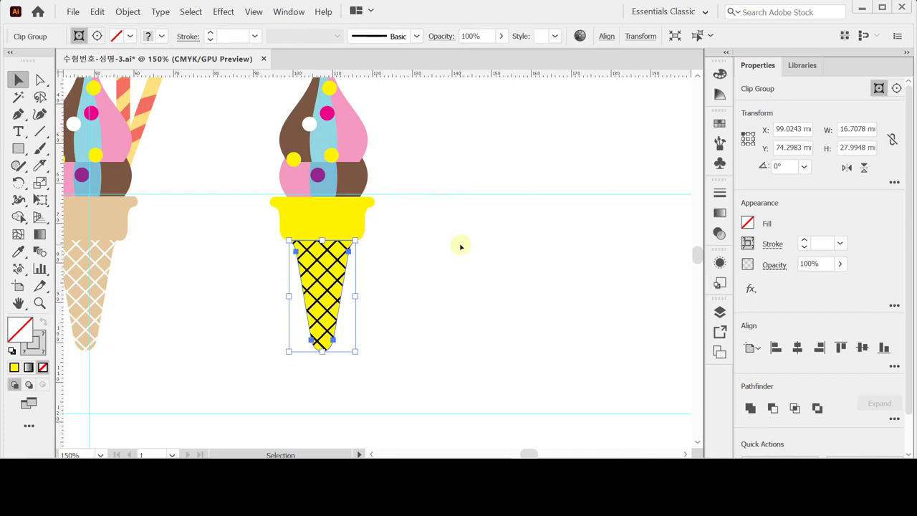
Step: Isolate the clip group on the lower cone piece and select the lattice lines inside it
{"action": "key", "text": "ctrl+y"}
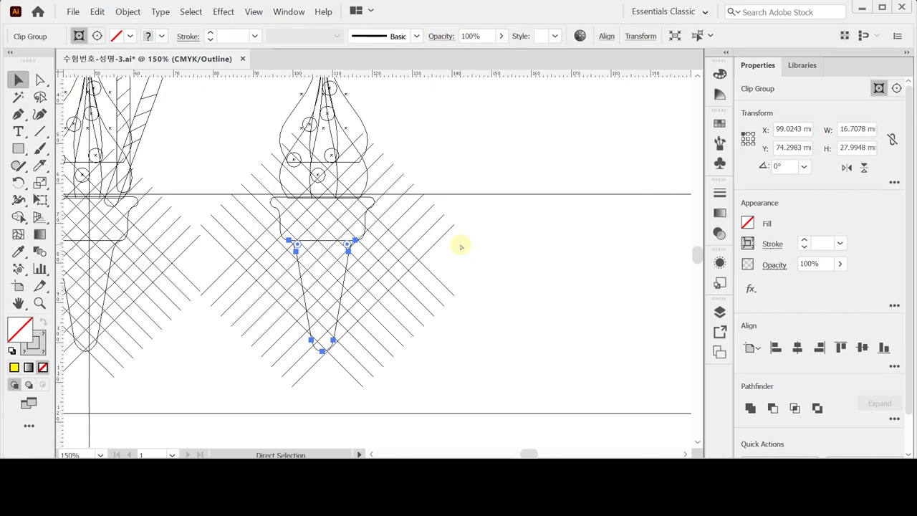
{"action": "key", "text": "ctrl+y"}
{"action": "key", "text": "v"}
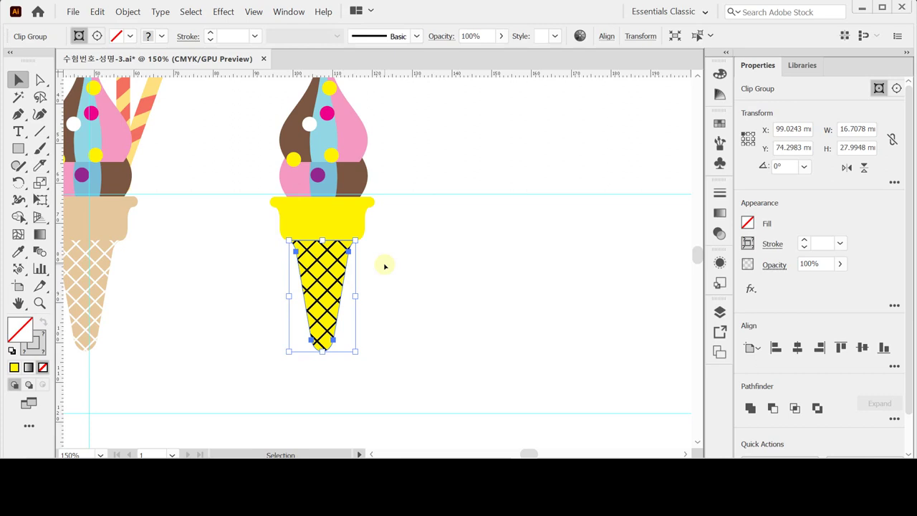
{"action": "left_click", "coordinate": [363, 297]}
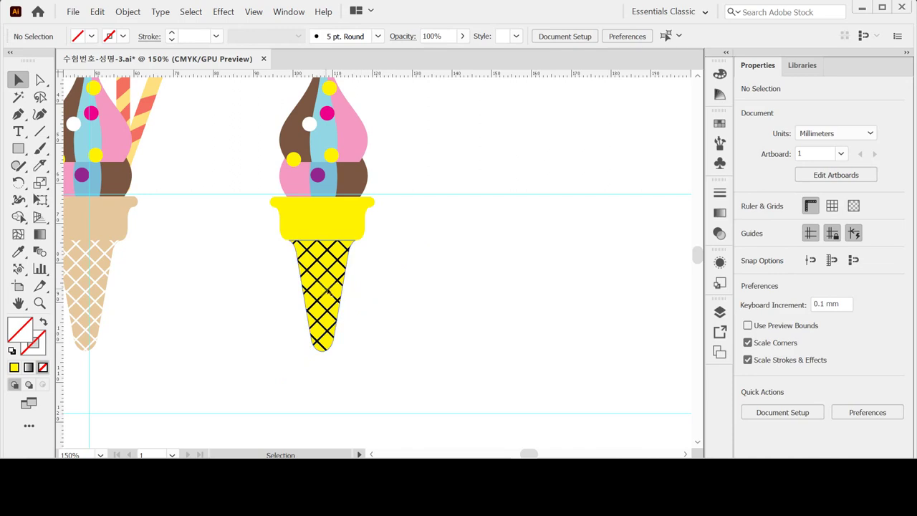
{"action": "left_click", "coordinate": [329, 291]}
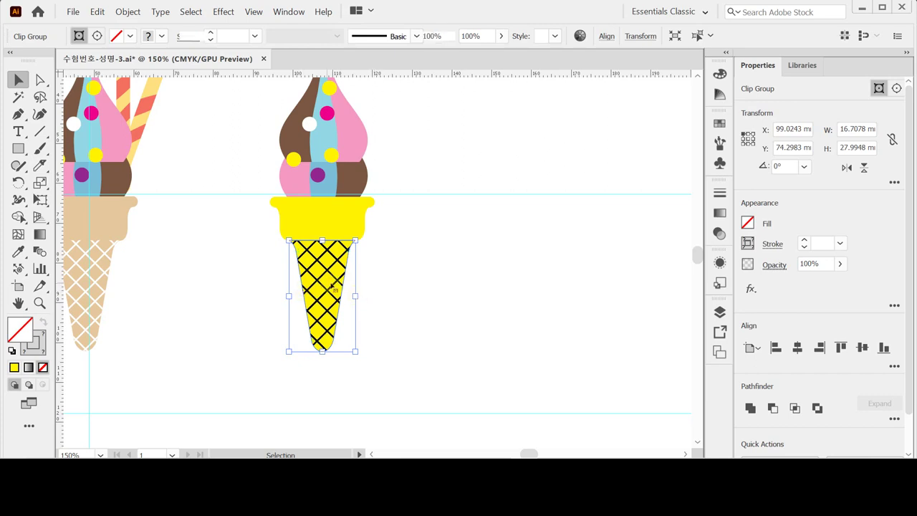
{"action": "double_click", "coordinate": [332, 285]}
{"action": "double_click", "coordinate": [379, 287]}
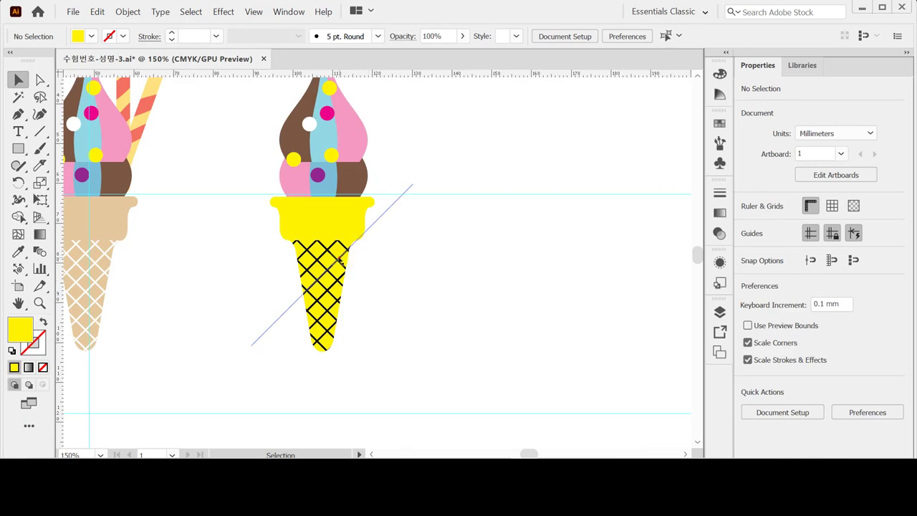
{"action": "left_click", "coordinate": [338, 258]}
{"action": "double_click", "coordinate": [411, 229]}
{"action": "left_click", "coordinate": [411, 230]}
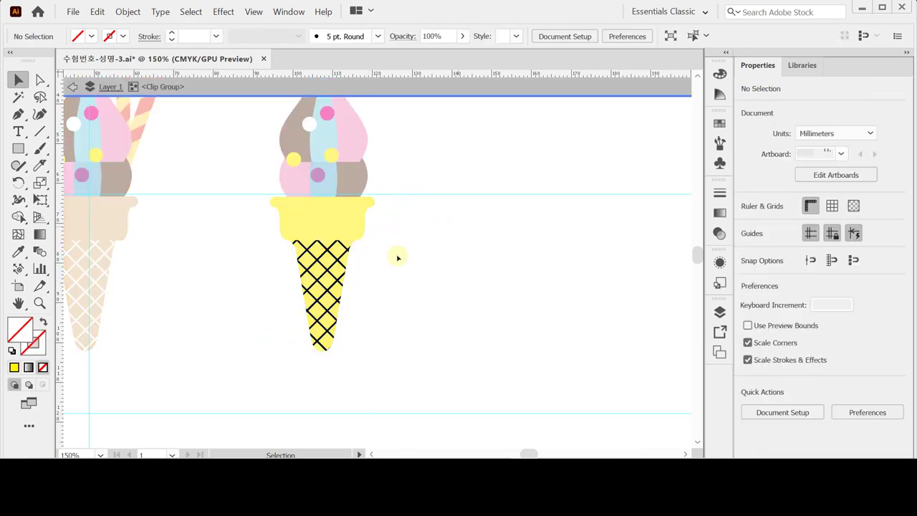
{"action": "left_click", "coordinate": [398, 372]}
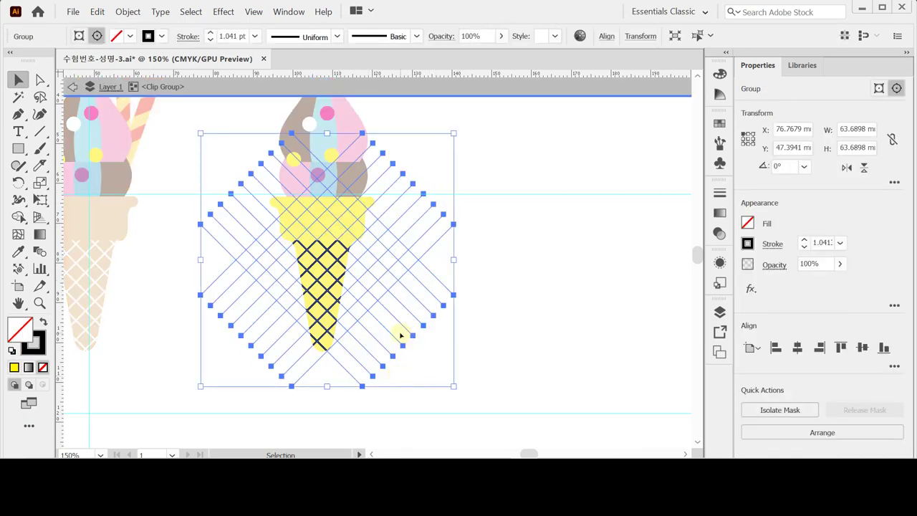
Step: Give the lattice lines a white stroke with a weight of 1 pt
{"action": "left_click", "coordinate": [747, 243]}
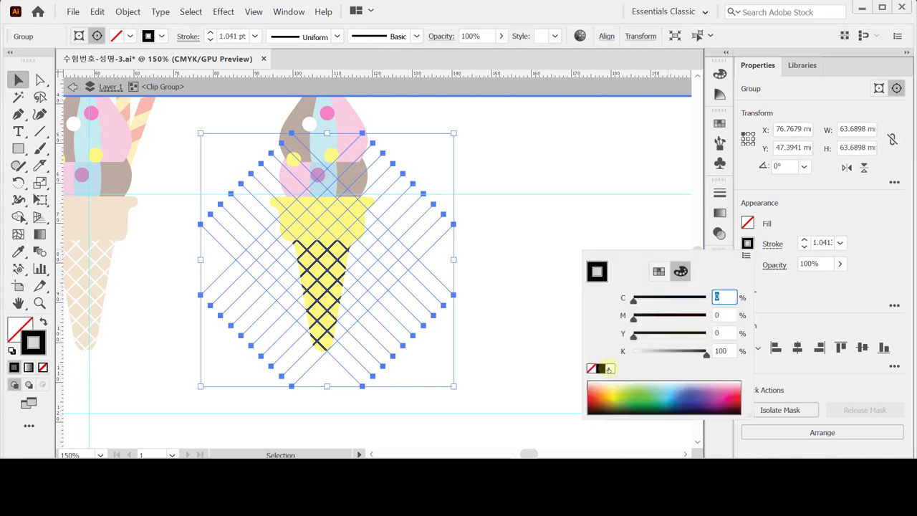
{"action": "left_click", "coordinate": [608, 368]}
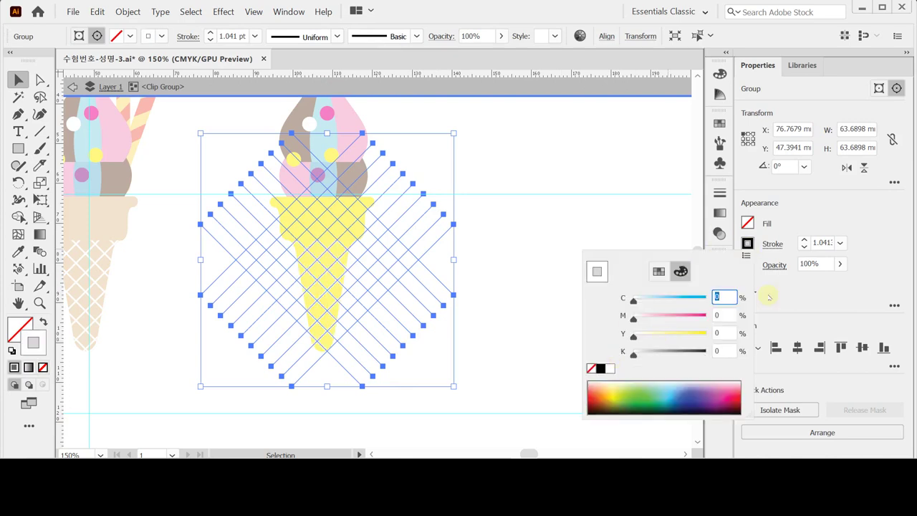
{"action": "left_click", "coordinate": [828, 291]}
{"action": "left_click", "coordinate": [804, 247]}
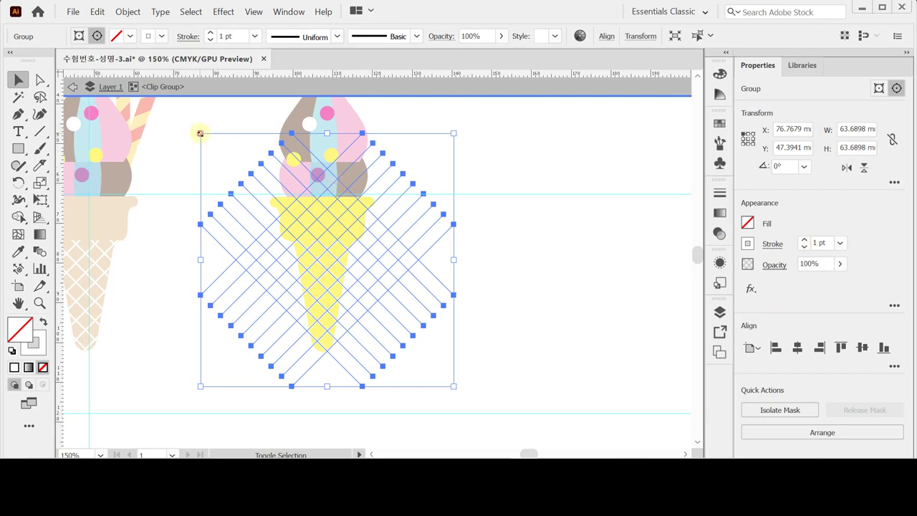
Step: Scale the lattice down to about 61 mm square and nudge it about 2.5 mm left and 0.8 mm up over the cone
{"action": "left_click_drag", "start_coordinate": [200, 133], "coordinate": [206, 143]}
{"action": "key", "text": "Left"}
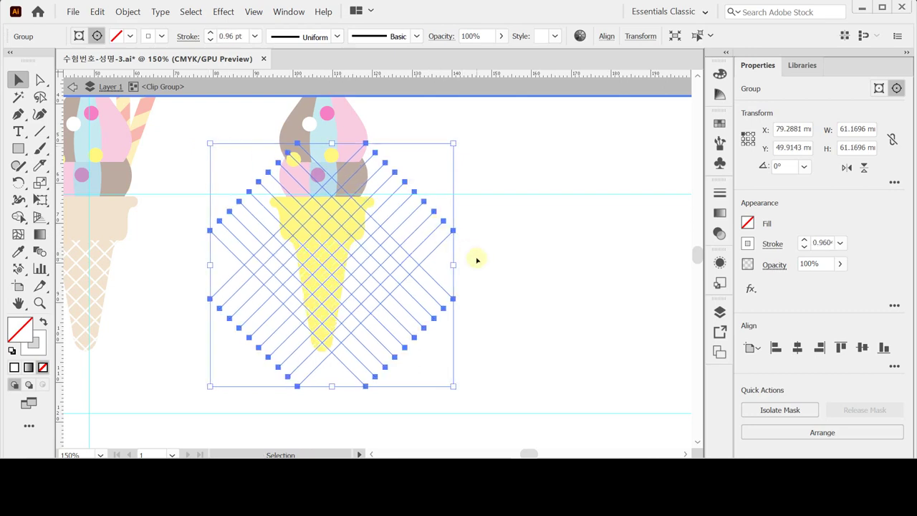
{"action": "key", "text": "Left"}
{"action": "key", "text": "Left"}
{"action": "key", "text": "Left"}
{"action": "key", "text": "Left"}
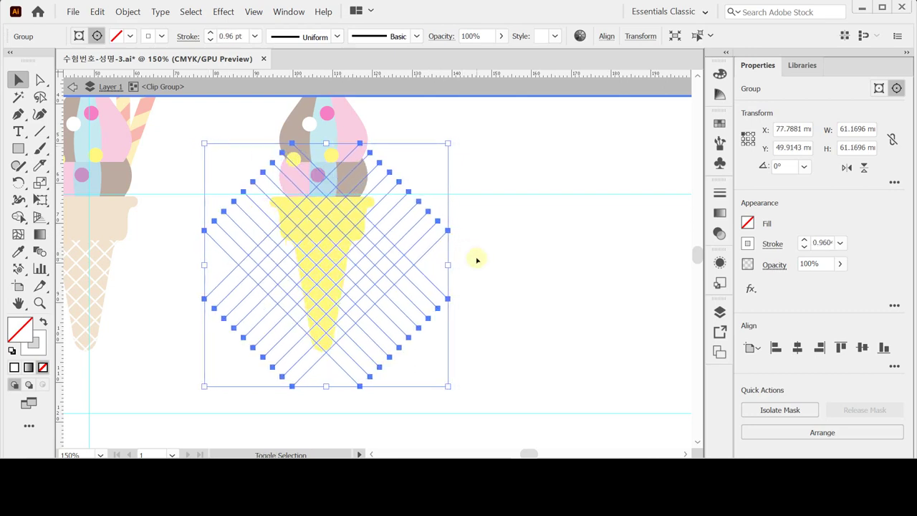
{"action": "key", "text": "Up"}
{"action": "key", "text": "Up"}
{"action": "key", "text": "Up"}
{"action": "key", "text": "Up"}
{"action": "key", "text": "Up"}
{"action": "key", "text": "Up"}
{"action": "key", "text": "Up"}
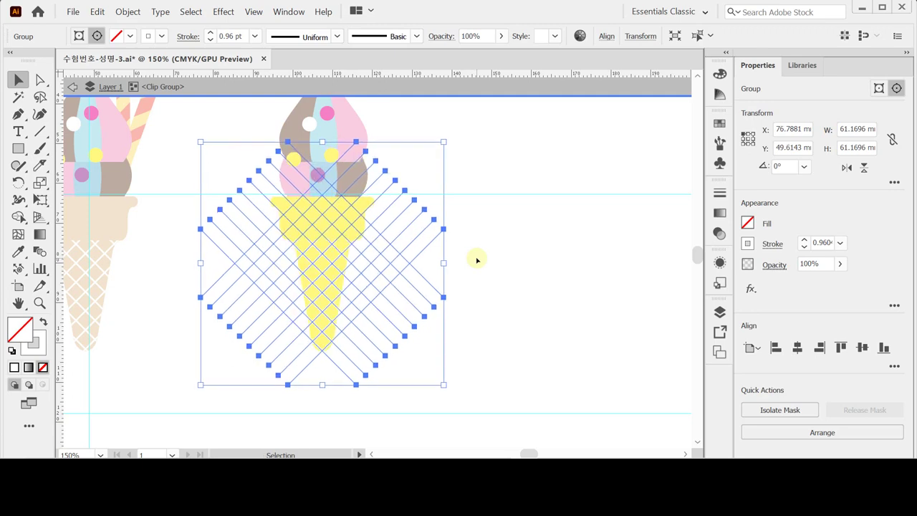
{"action": "key", "text": "Up"}
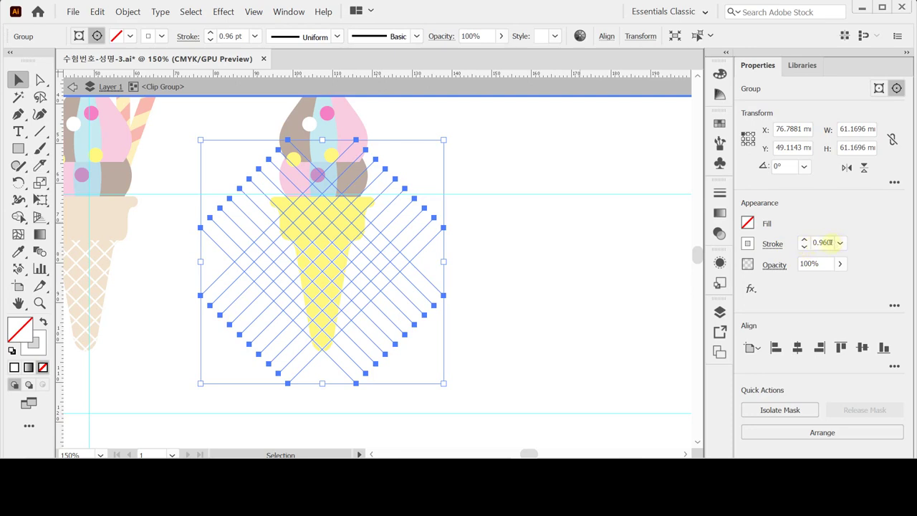
Step: Reset the lattice stroke weight to 1 pt, nudge the lattice about 0.2 mm right and leave isolation mode
{"action": "left_click", "coordinate": [825, 242]}
{"action": "type", "text": "1"}
{"action": "key", "text": "Return"}
{"action": "key", "text": "Right"}
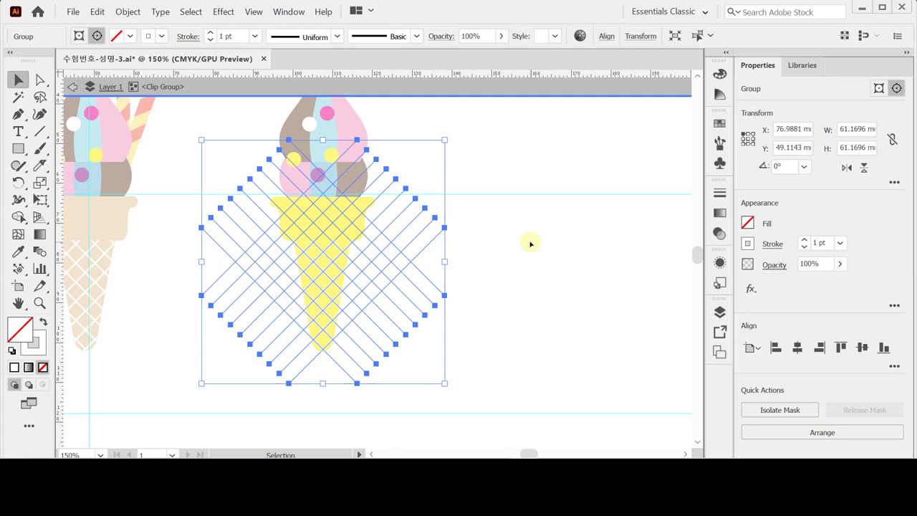
{"action": "double_click", "coordinate": [531, 239]}
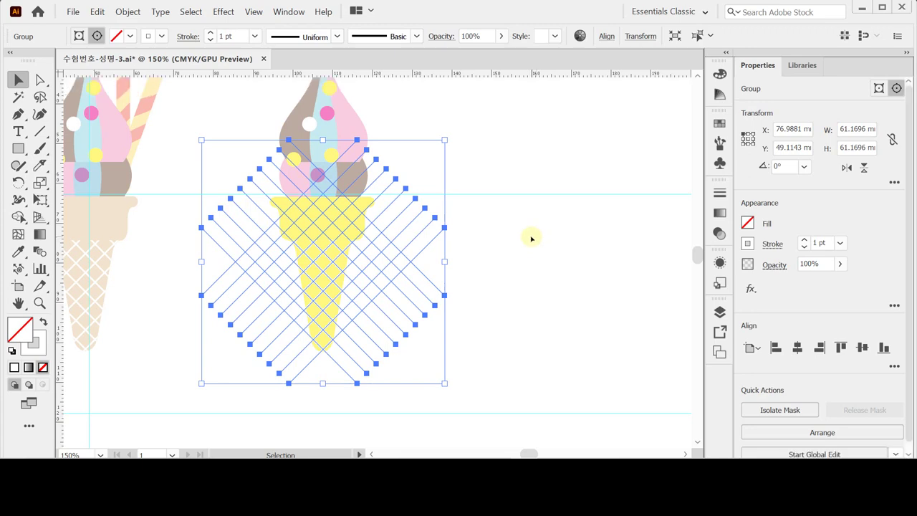
{"action": "left_click", "coordinate": [508, 237]}
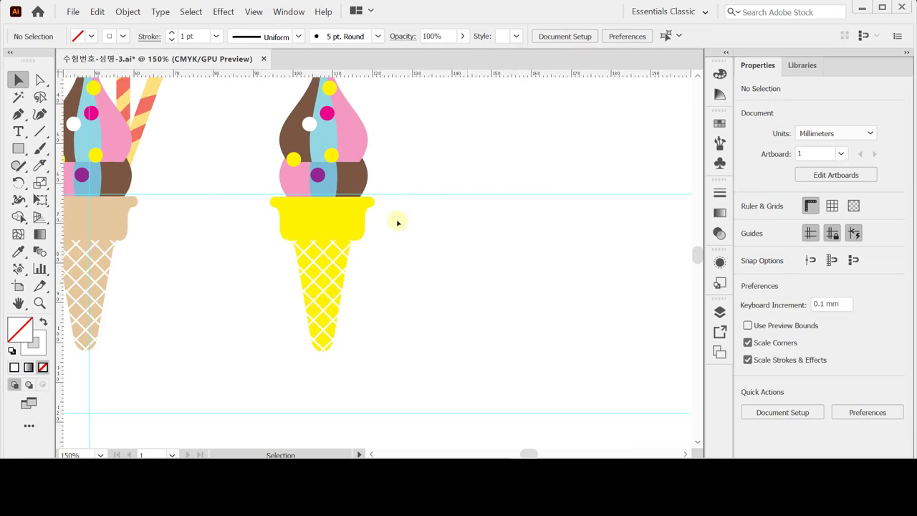
Step: Recolour the yellow cone collar and lower cone piece with the tan fills sampled from the reference ice cream's cone
{"action": "double_click", "coordinate": [351, 219]}
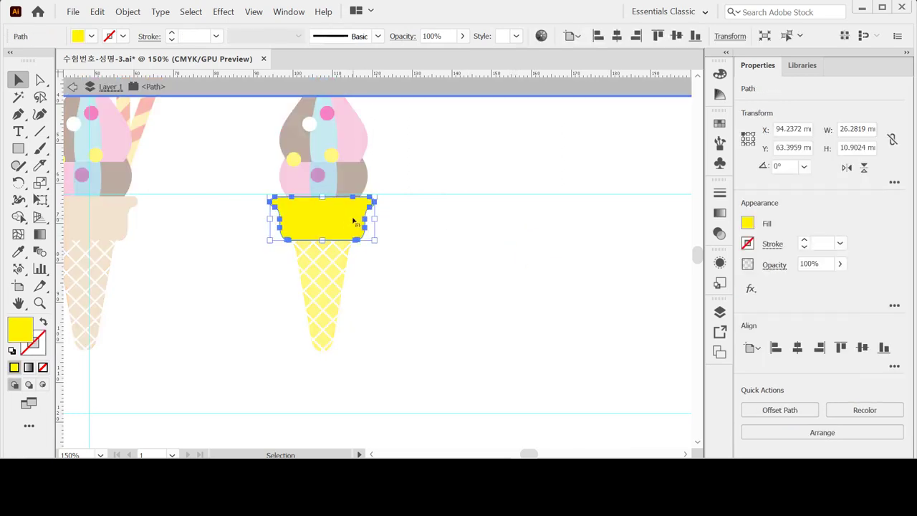
{"action": "double_click", "coordinate": [454, 241]}
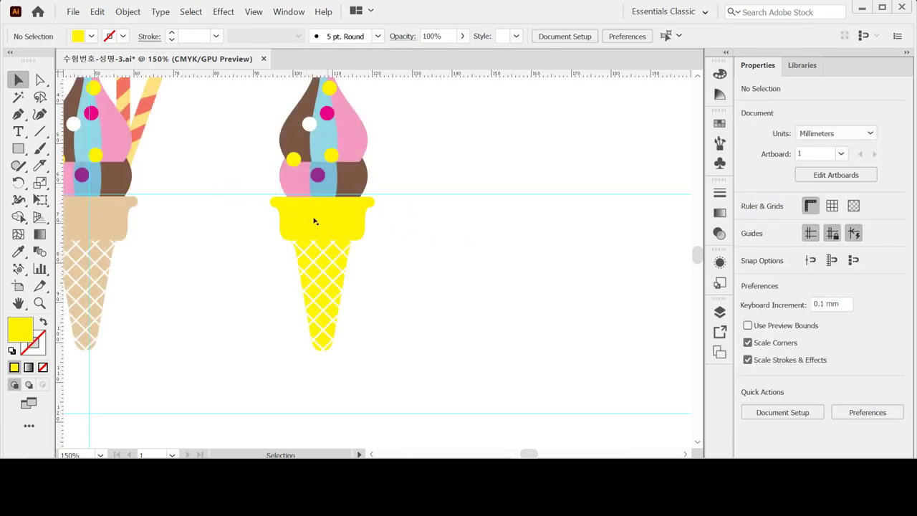
{"action": "left_click", "coordinate": [314, 218]}
{"action": "key", "text": "i"}
{"action": "left_click", "coordinate": [98, 215]}
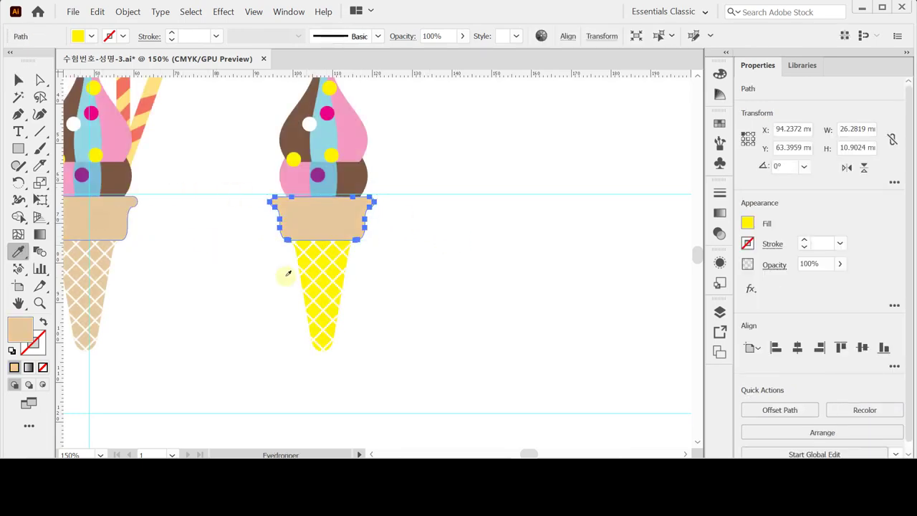
{"action": "left_click", "coordinate": [304, 265], "text": "ctrl"}
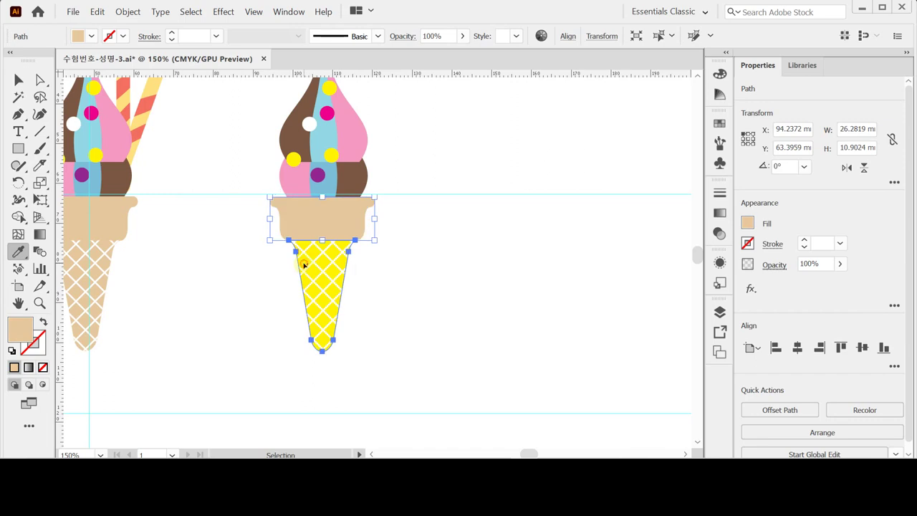
{"action": "left_click", "coordinate": [109, 243]}
{"action": "left_click", "coordinate": [108, 246]}
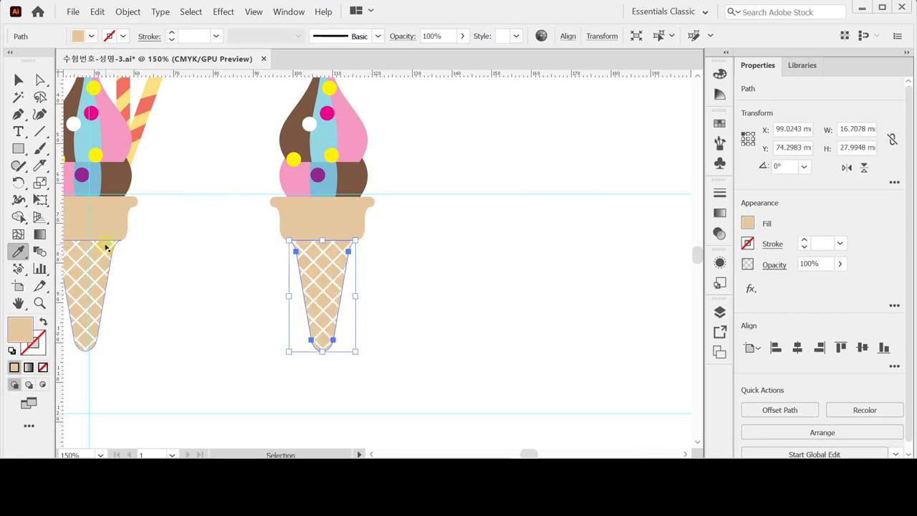
{"action": "left_click", "coordinate": [473, 286], "text": "ctrl"}
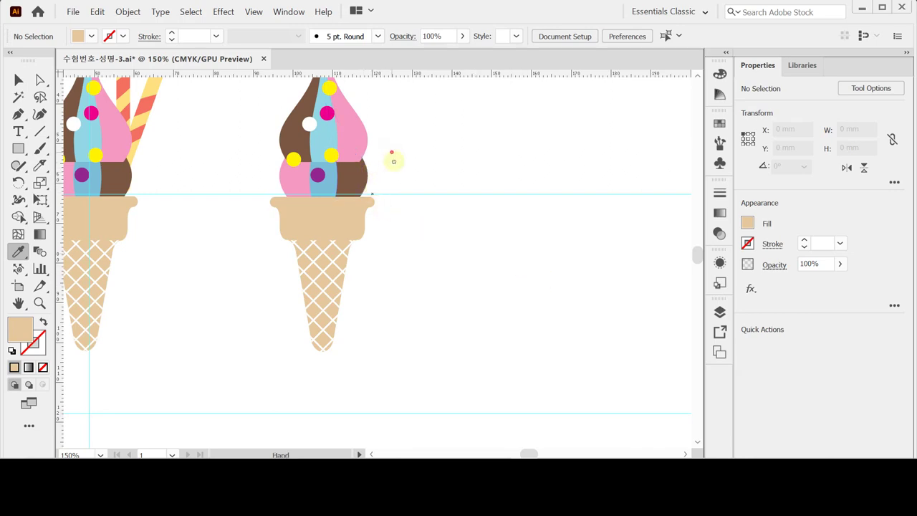
Step: Pick up the pale yellow of the reference ice cream's upright straw as the current fill
{"action": "left_click_drag", "start_coordinate": [393, 156], "coordinate": [418, 237]}
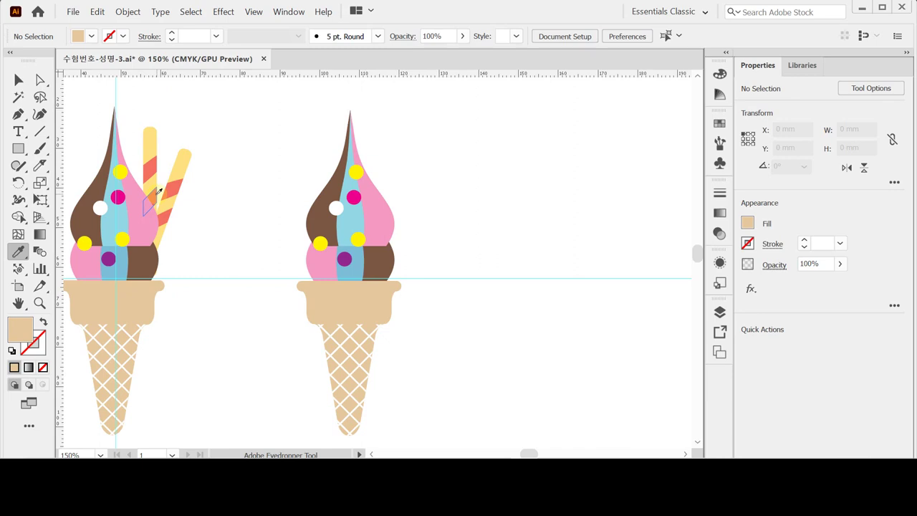
{"action": "left_click", "coordinate": [193, 193]}
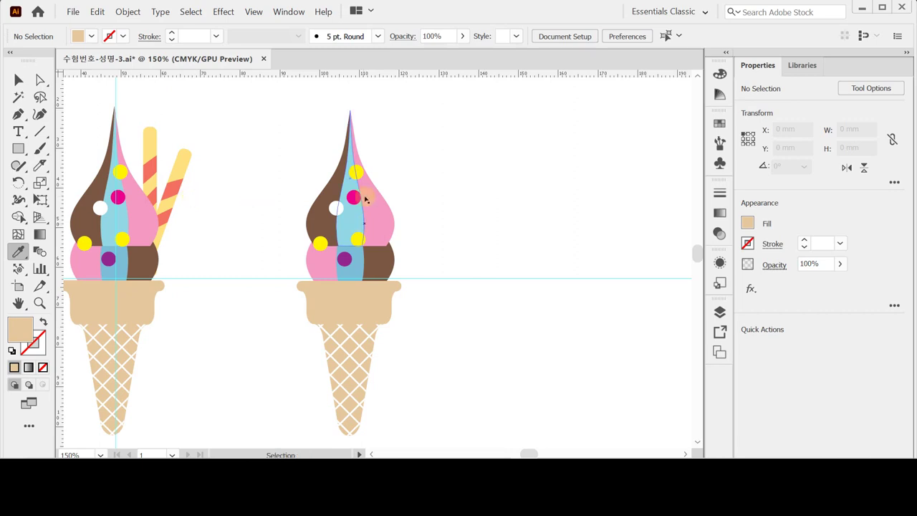
{"action": "left_click", "coordinate": [19, 149]}
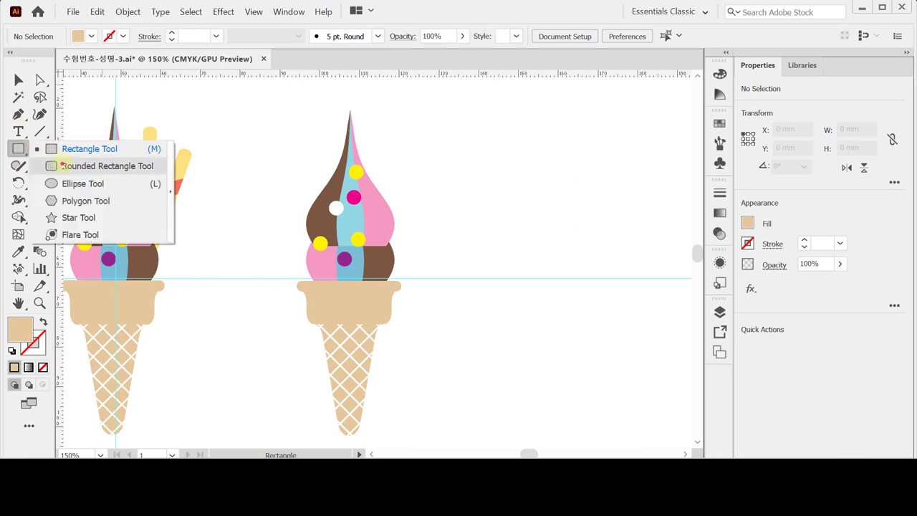
{"action": "left_click", "coordinate": [63, 166]}
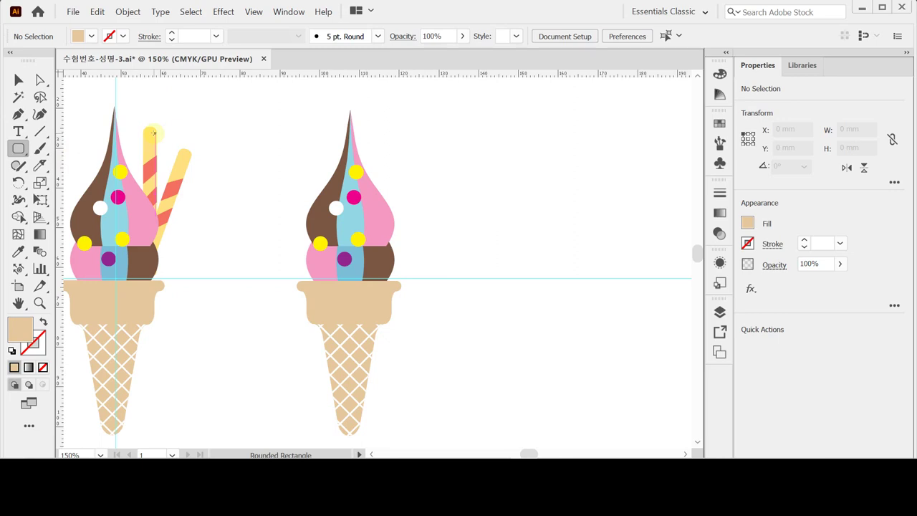
{"action": "key", "text": "a"}
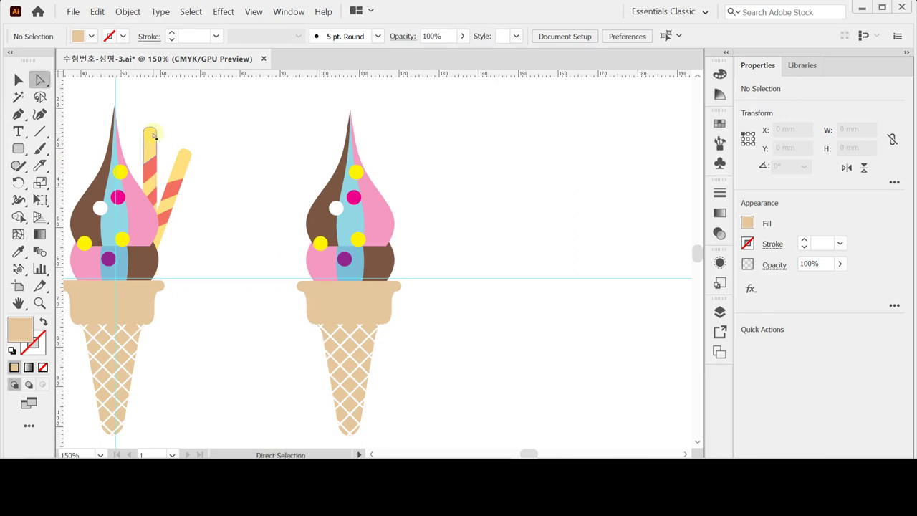
{"action": "left_click", "coordinate": [149, 136]}
{"action": "left_click", "coordinate": [176, 113]}
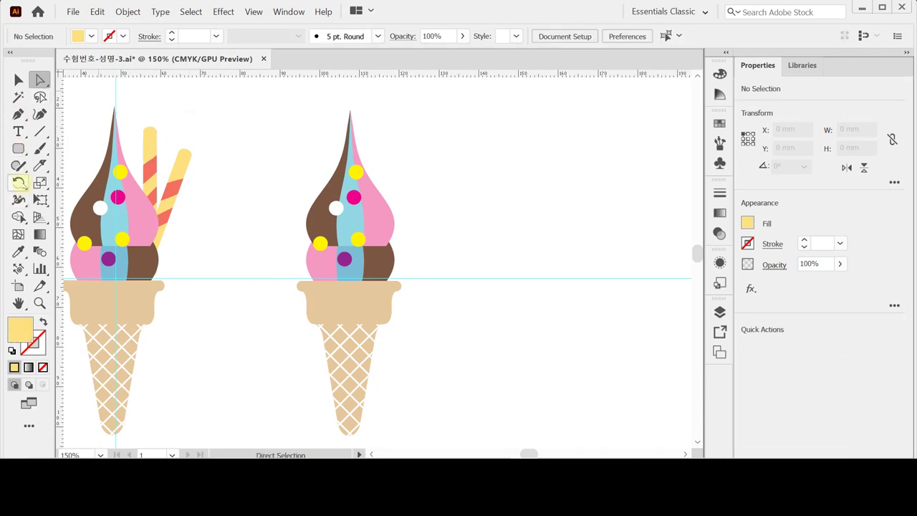
Step: Draw a vertical rounded-rectangle straw about 3.7 mm wide and 41.3 mm tall in the empty area beside the new ice cream
{"action": "left_click", "coordinate": [18, 148]}
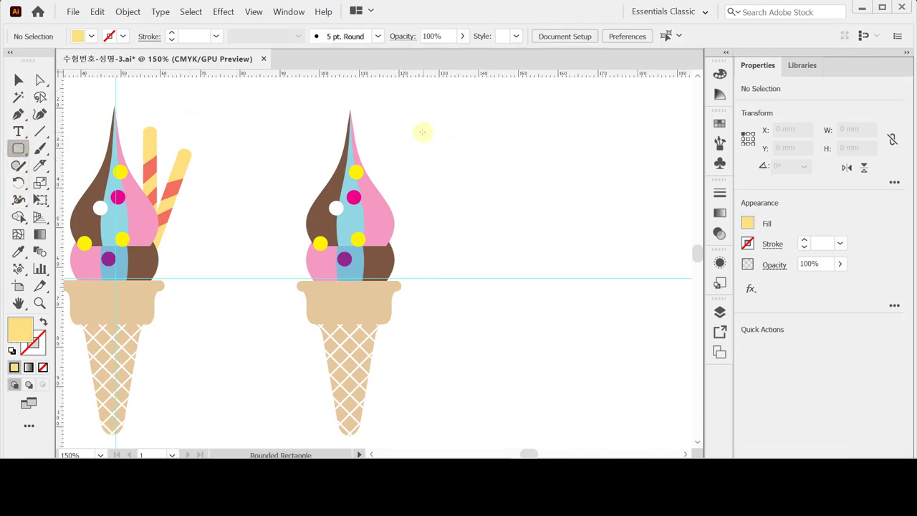
{"action": "scroll", "coordinate": [452, 268], "scroll_direction": "down", "scroll_amount": 1}
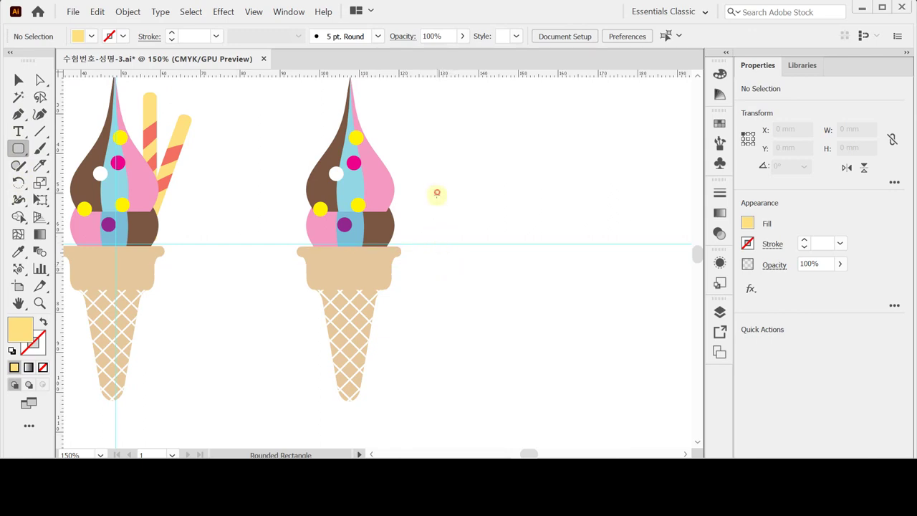
{"action": "left_click_drag", "start_coordinate": [436, 194], "coordinate": [444, 242]}
{"action": "key", "text": "ctrl+z"}
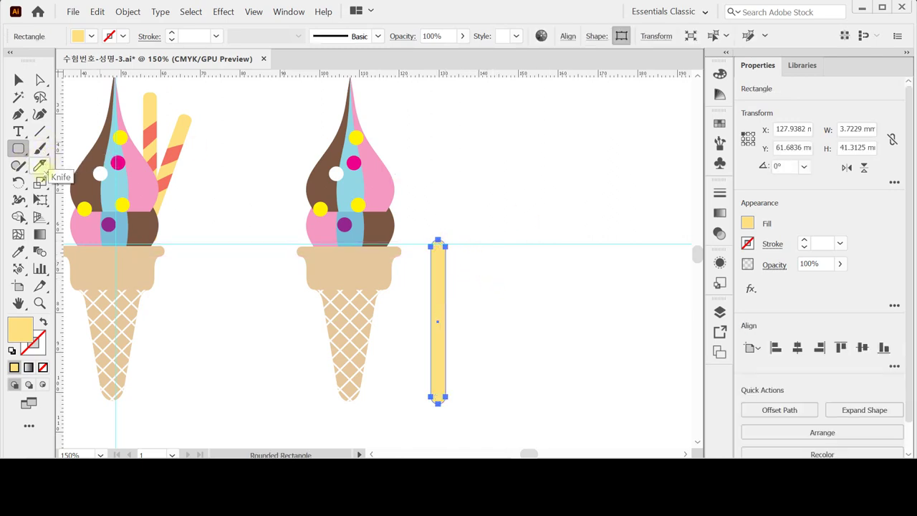
Step: Slice the straw with four parallel diagonal Knife cuts across its upper and middle parts
{"action": "left_click", "coordinate": [39, 166]}
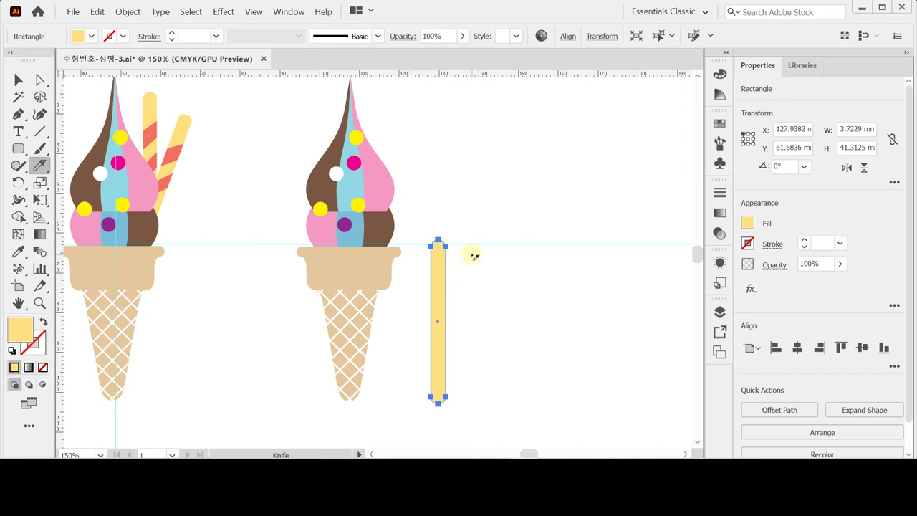
{"action": "left_click_drag", "start_coordinate": [473, 255], "coordinate": [403, 305]}
{"action": "left_click_drag", "start_coordinate": [466, 282], "coordinate": [405, 324]}
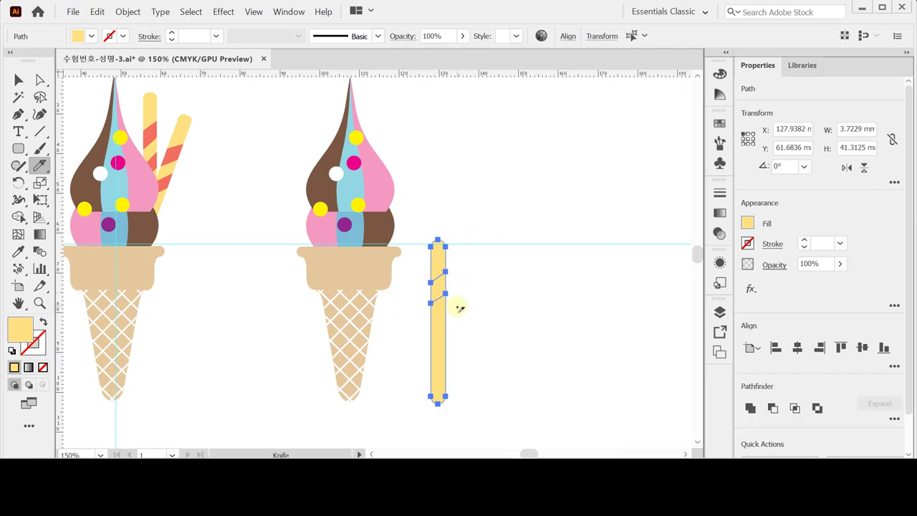
{"action": "left_click_drag", "start_coordinate": [460, 308], "coordinate": [407, 345]}
{"action": "left_click_drag", "start_coordinate": [458, 328], "coordinate": [408, 363]}
Step: Recolour the straw's two diagonal bands with the coral red sampled from the reference ice cream's straw stripe
{"action": "left_click", "coordinate": [492, 280], "text": "ctrl"}
{"action": "left_click", "coordinate": [437, 287], "text": "ctrl"}
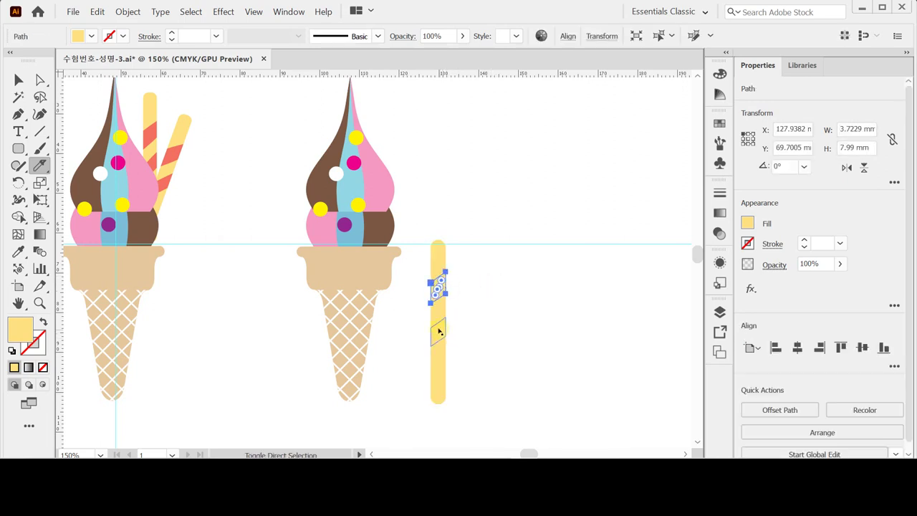
{"action": "left_click", "coordinate": [436, 330], "text": "ctrl+shift"}
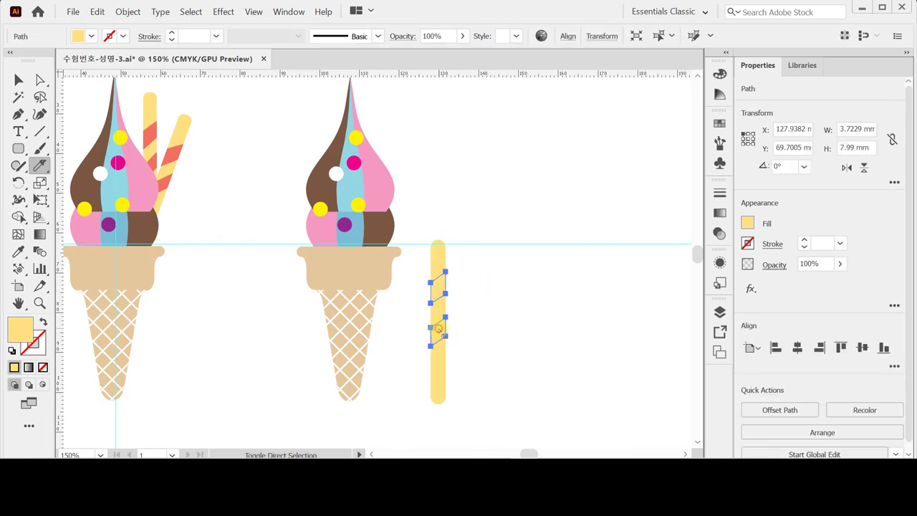
{"action": "key", "text": "i"}
{"action": "left_click", "coordinate": [177, 151]}
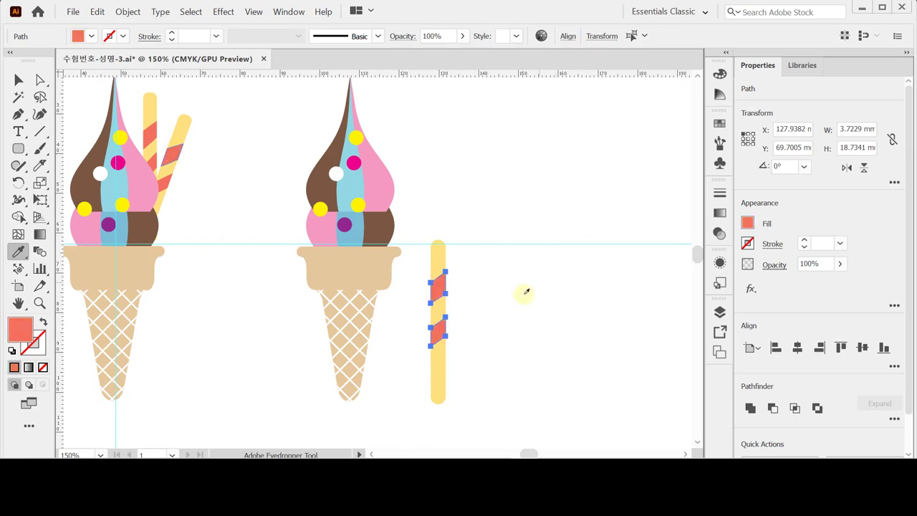
{"action": "key", "text": "ctrl+shift+a"}
{"action": "key", "text": "v"}
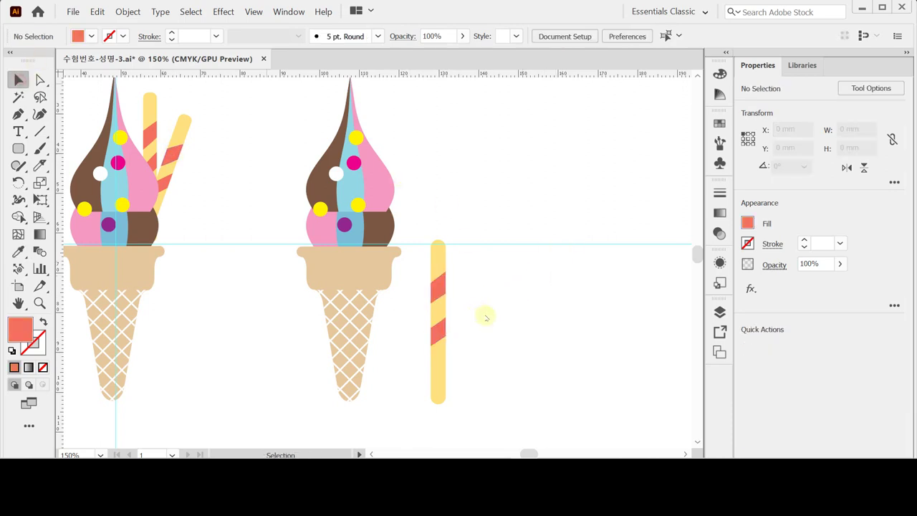
Step: Check the straw's yellow and red pieces individually to examine how the cuts divided it
{"action": "left_click", "coordinate": [445, 343]}
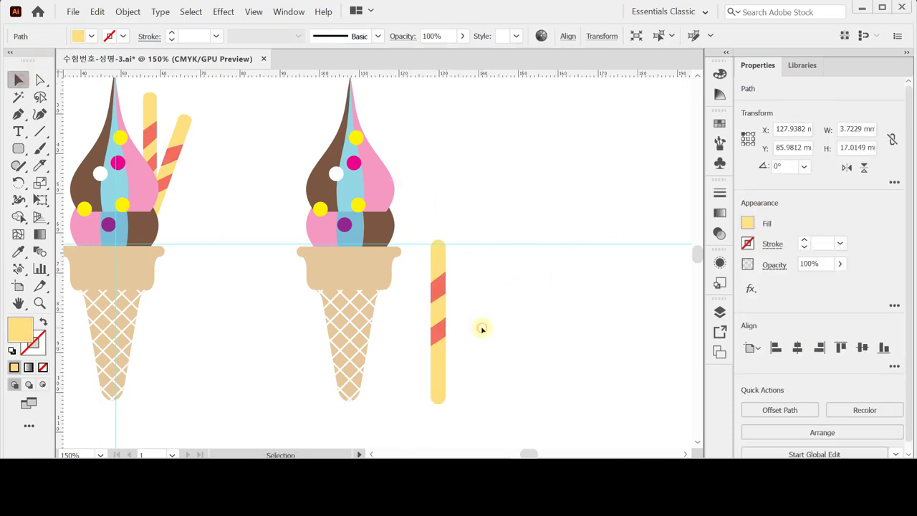
{"action": "left_click", "coordinate": [473, 284]}
{"action": "left_click", "coordinate": [439, 361]}
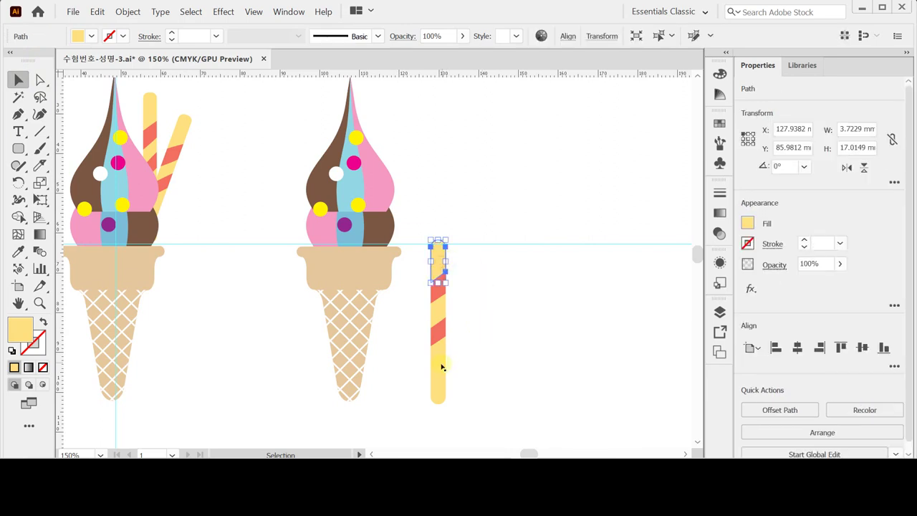
{"action": "left_click", "coordinate": [447, 330]}
{"action": "left_click", "coordinate": [438, 326]}
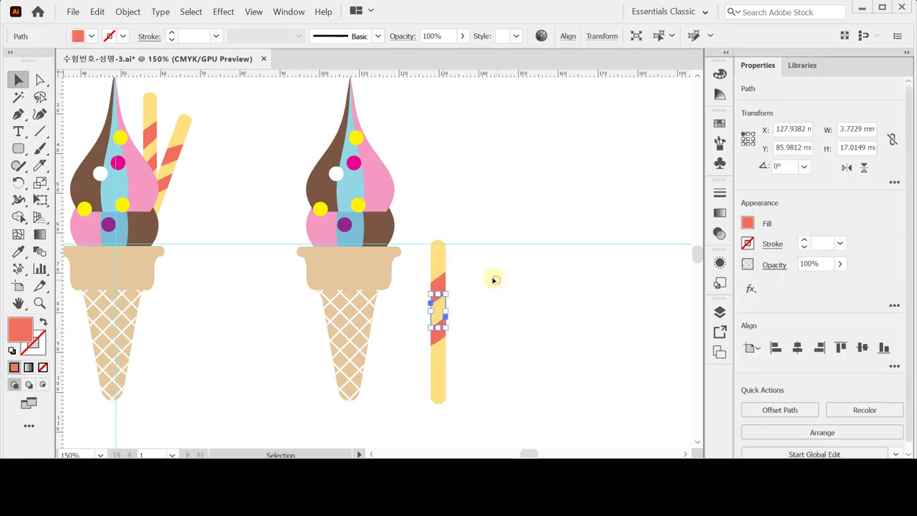
{"action": "left_click", "coordinate": [469, 252]}
{"action": "left_click", "coordinate": [472, 285]}
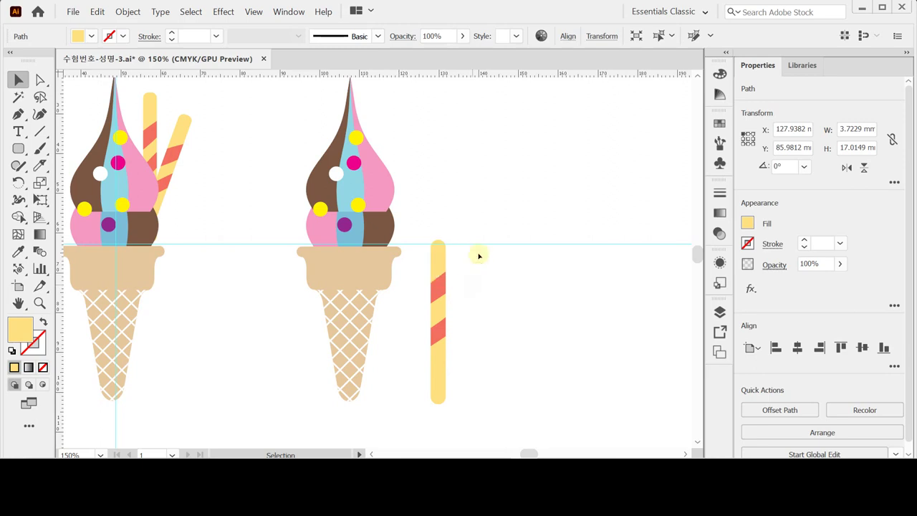
Step: Group all the yellow and red pieces of the new straw
{"action": "left_click_drag", "start_coordinate": [504, 233], "coordinate": [417, 387]}
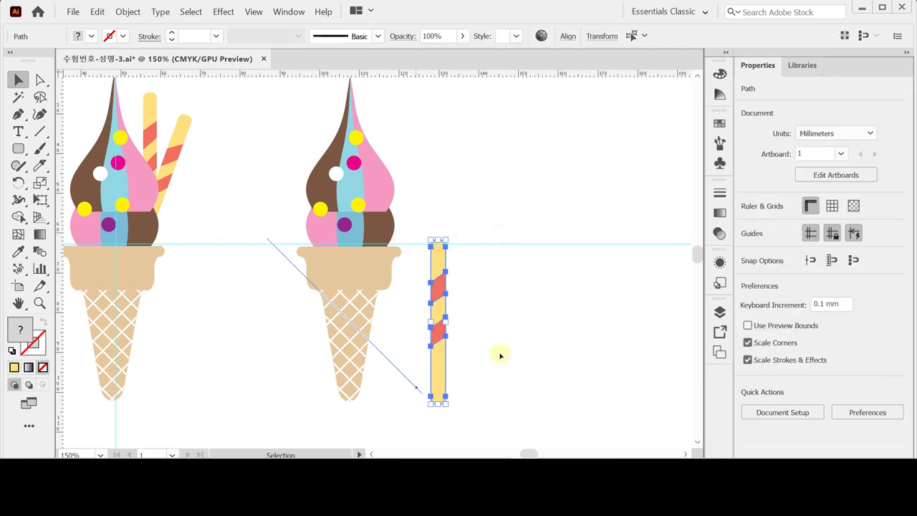
{"action": "key", "text": "a"}
{"action": "left_click_drag", "start_coordinate": [497, 245], "coordinate": [439, 372]}
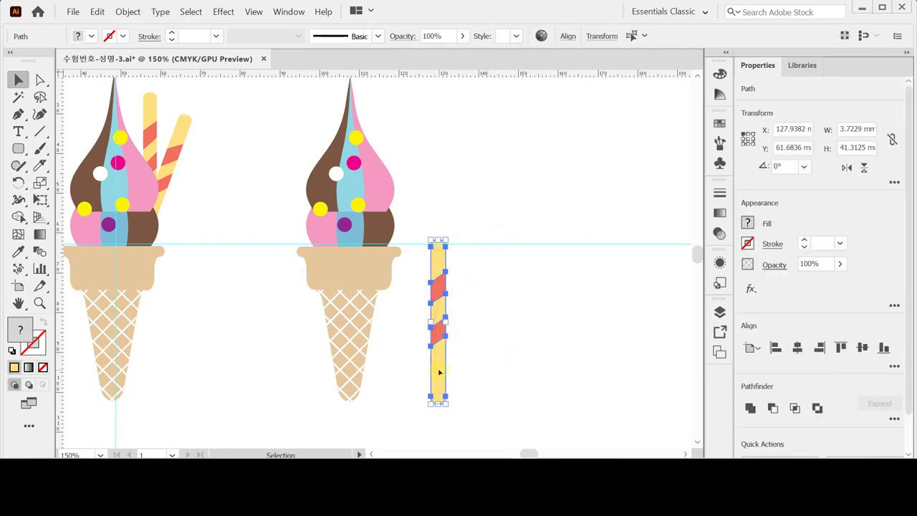
{"action": "key", "text": "ctrl+g"}
{"action": "key", "text": "v"}
Step: Place the straw group upright behind the new ice cream's pink side and scale it to about 3.6 mm by 41 mm
{"action": "left_click", "coordinate": [436, 303]}
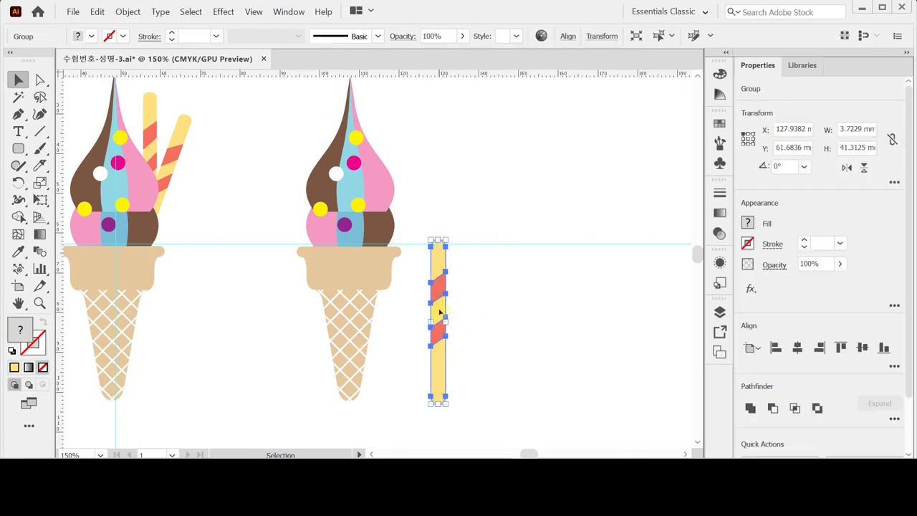
{"action": "left_click_drag", "start_coordinate": [441, 311], "coordinate": [381, 163]}
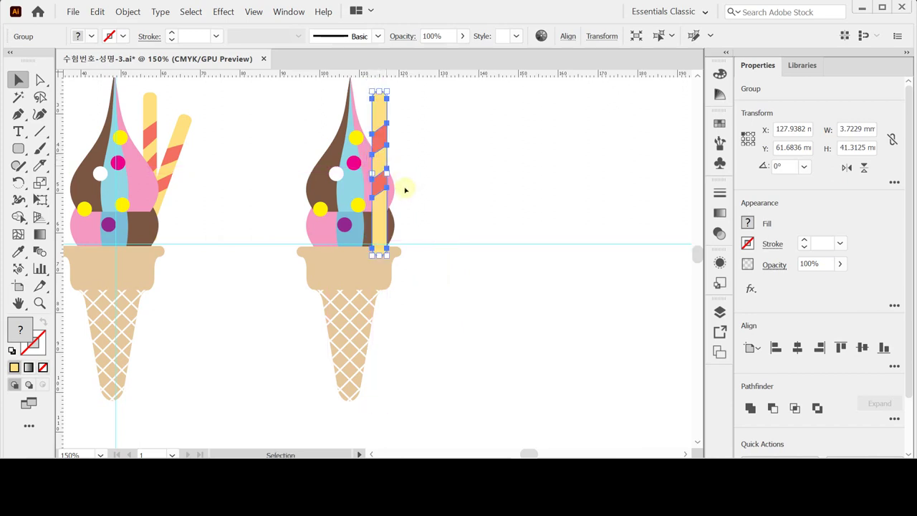
{"action": "key", "text": "ctrl"}
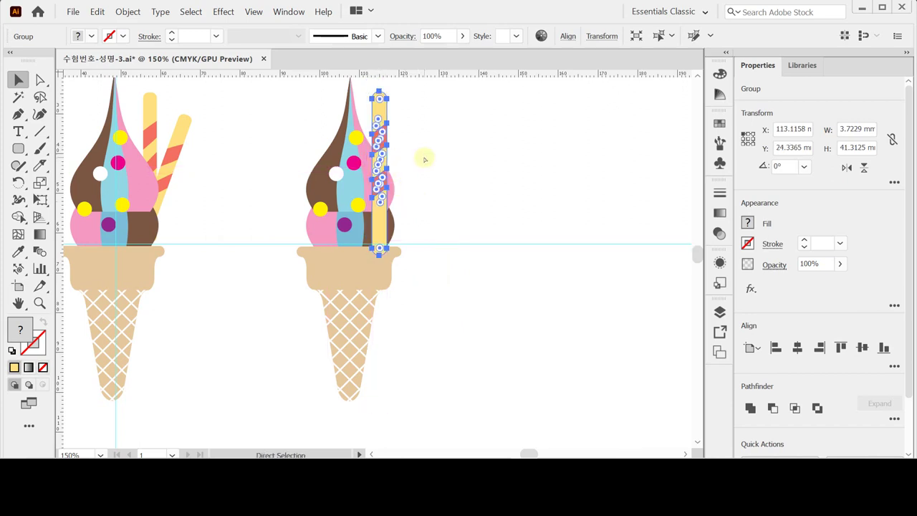
{"action": "key", "text": "ctrl+shift+bracketleft"}
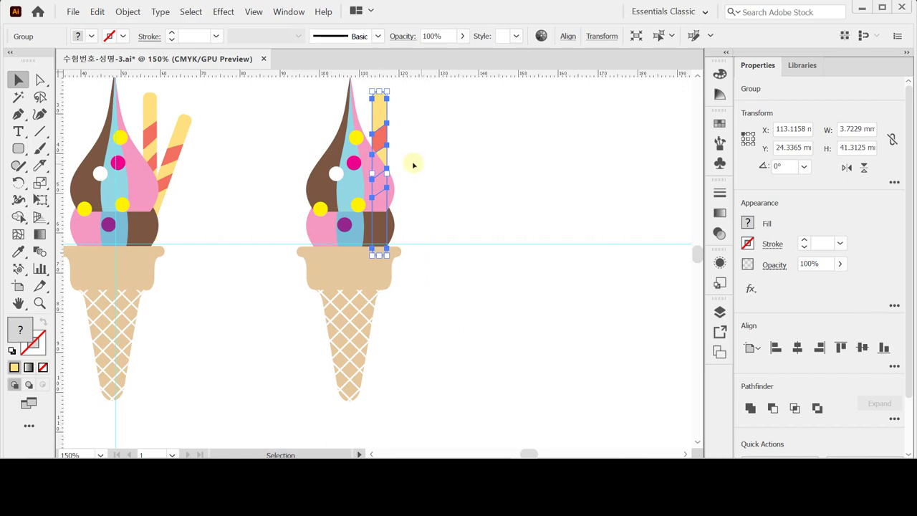
{"action": "left_click_drag", "start_coordinate": [372, 91], "coordinate": [373, 94]}
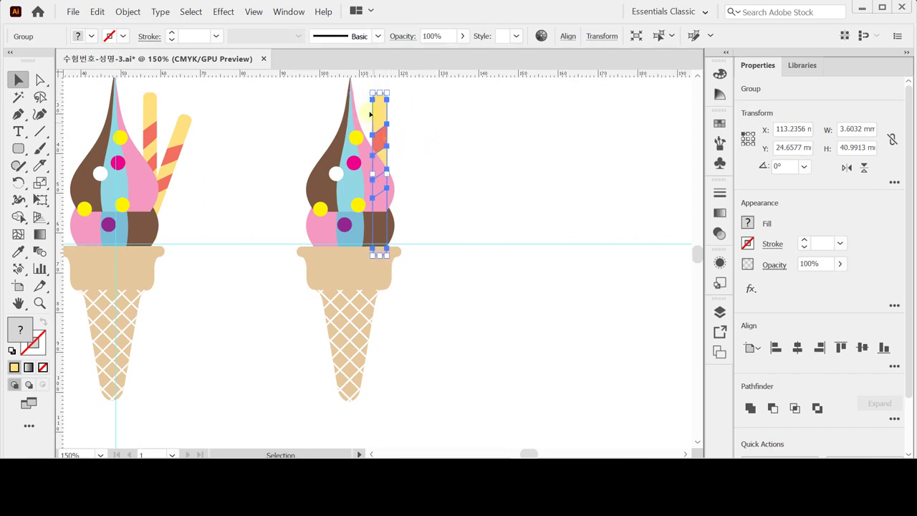
Step: Open the Rotate options for the placed straw group
{"action": "double_click", "coordinate": [19, 184]}
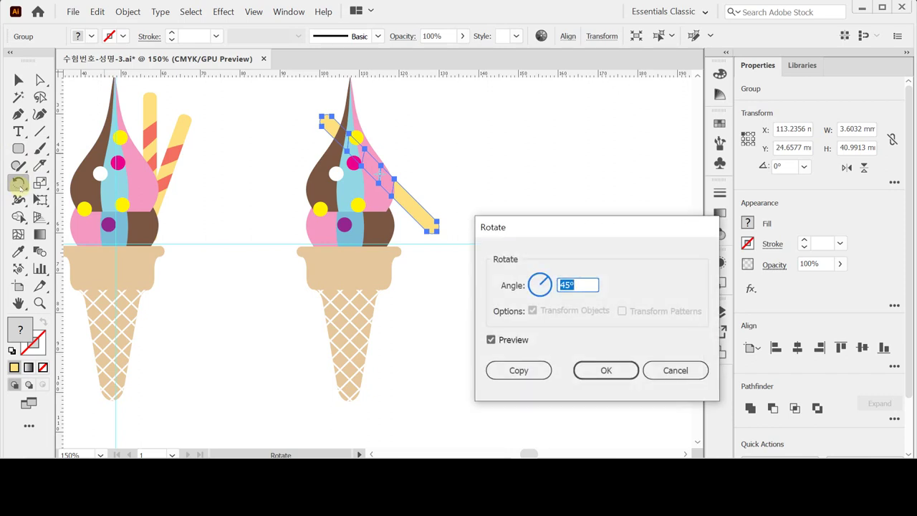
Step: Make a copy of the striped wafer stick rotated -20° and position it beside the upright stick behind the ice cream
{"action": "type", "text": "-20"}
{"action": "left_click", "coordinate": [517, 368]}
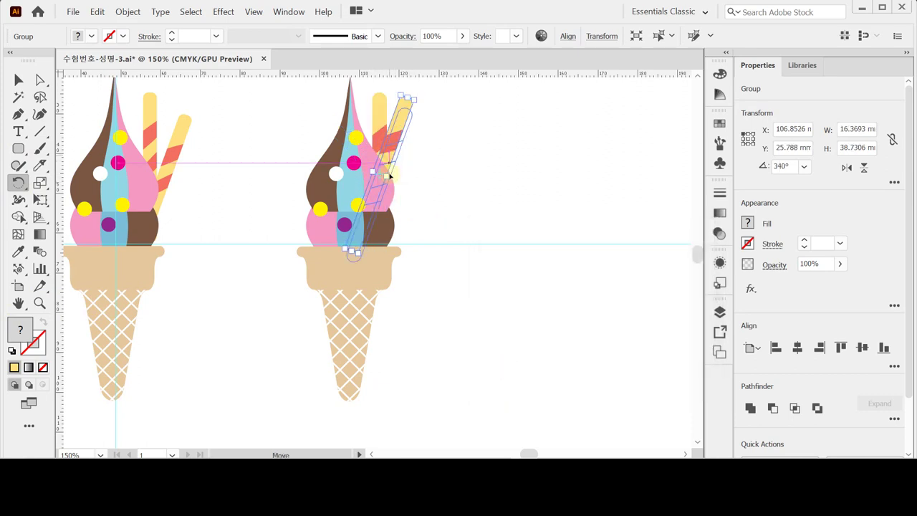
{"action": "left_click_drag", "start_coordinate": [390, 176], "coordinate": [392, 207]}
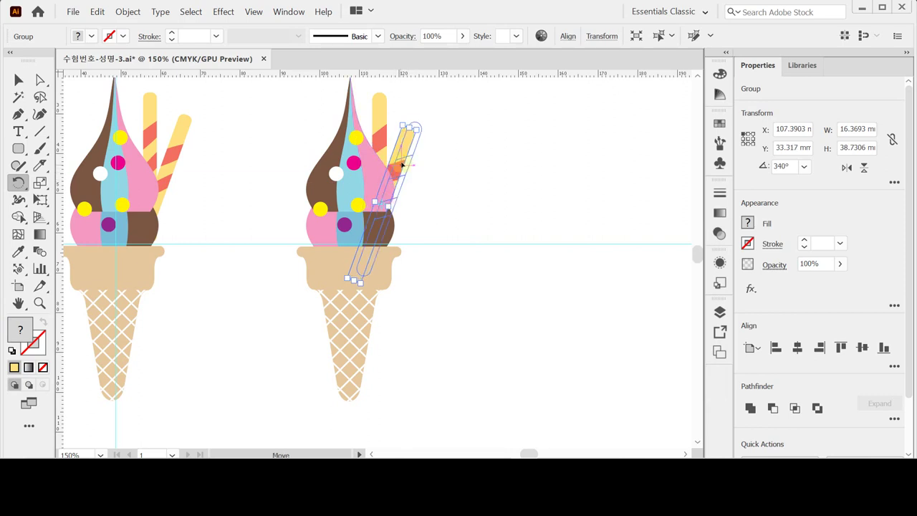
{"action": "left_click_drag", "start_coordinate": [403, 165], "coordinate": [387, 121]}
Step: Select the upright and tilted wafer sticks together and adjust their position on the right side of the ice cream
{"action": "left_click", "coordinate": [388, 126]}
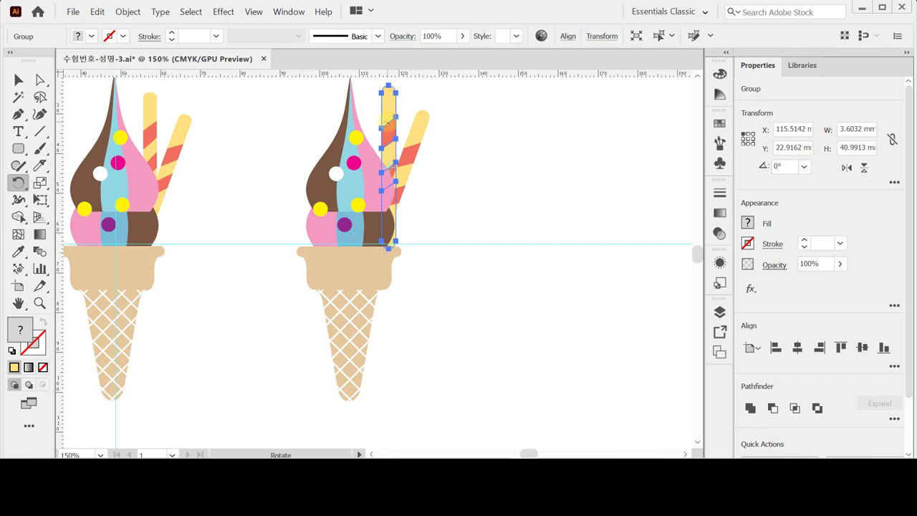
{"action": "left_click", "coordinate": [414, 152], "text": "shift"}
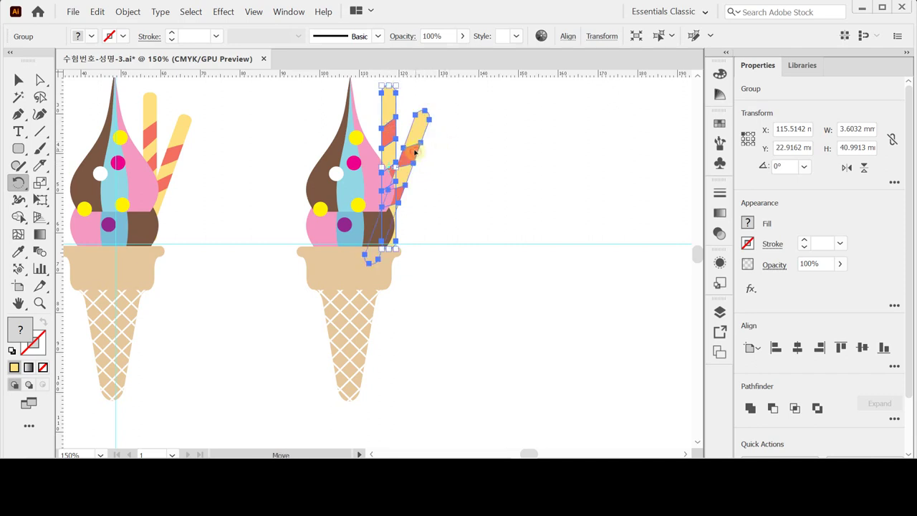
{"action": "left_click_drag", "start_coordinate": [414, 152], "coordinate": [418, 150]}
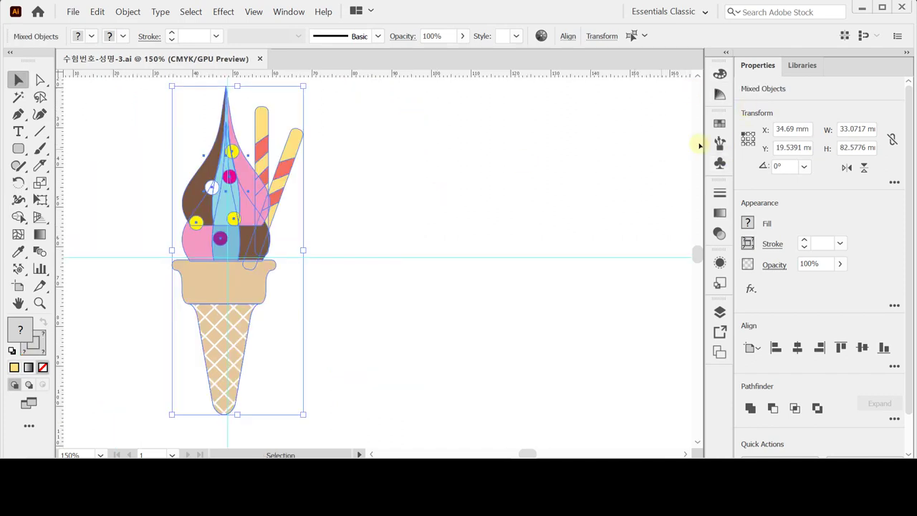
Step: Register the ice cream artwork as a dynamic symbol named 아이스크림 with export type Graphic, and delete its instance from the artboard
{"action": "left_click", "coordinate": [719, 164]}
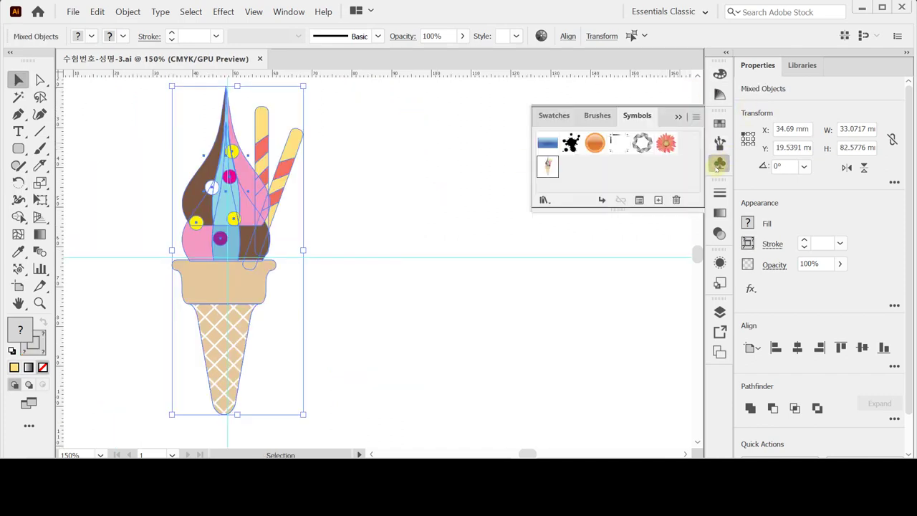
{"action": "left_click", "coordinate": [657, 200]}
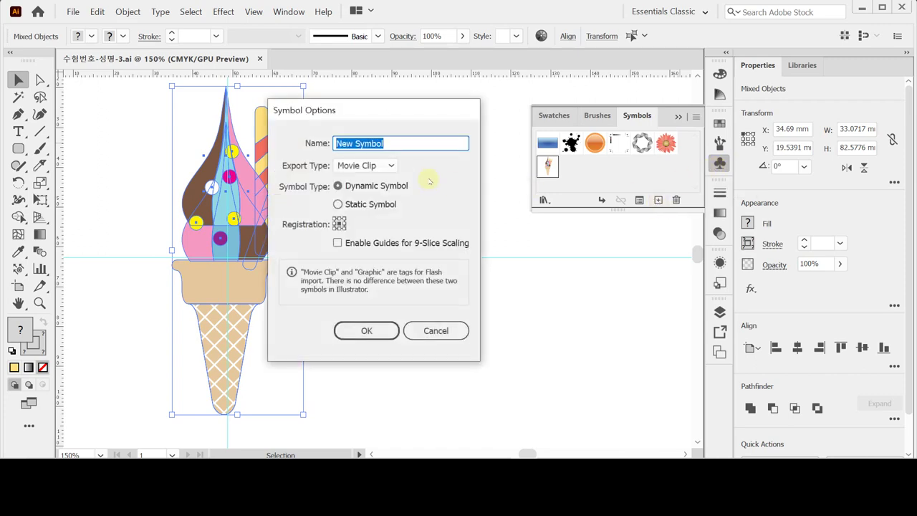
{"action": "type", "text": "아이"}
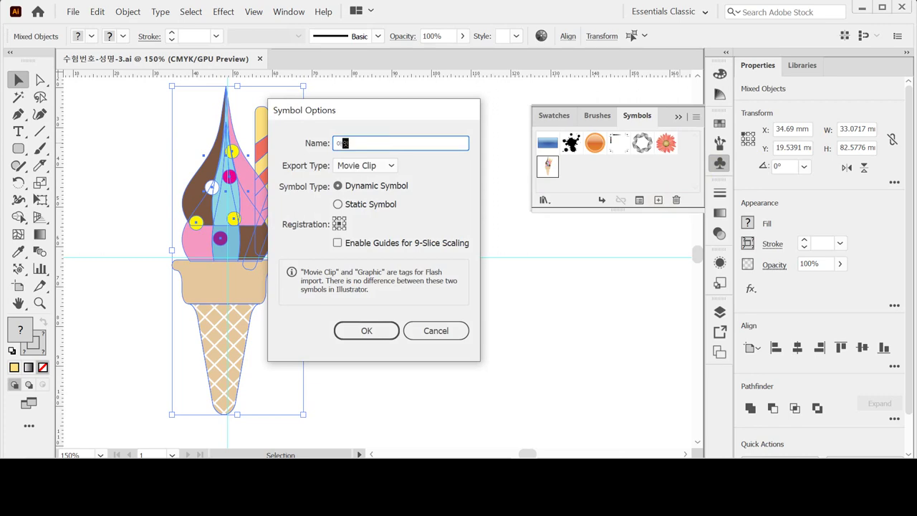
{"action": "type", "text": "스크림"}
{"action": "left_click", "coordinate": [387, 165]}
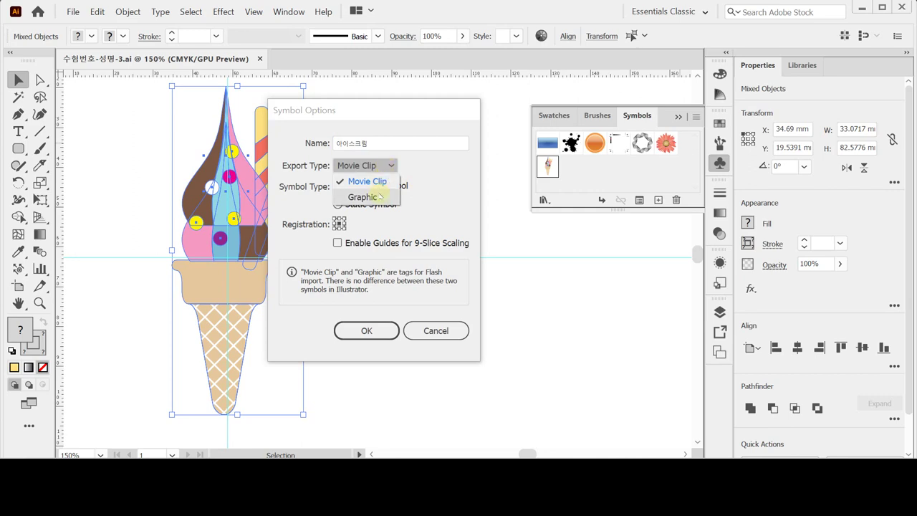
{"action": "left_click", "coordinate": [378, 196]}
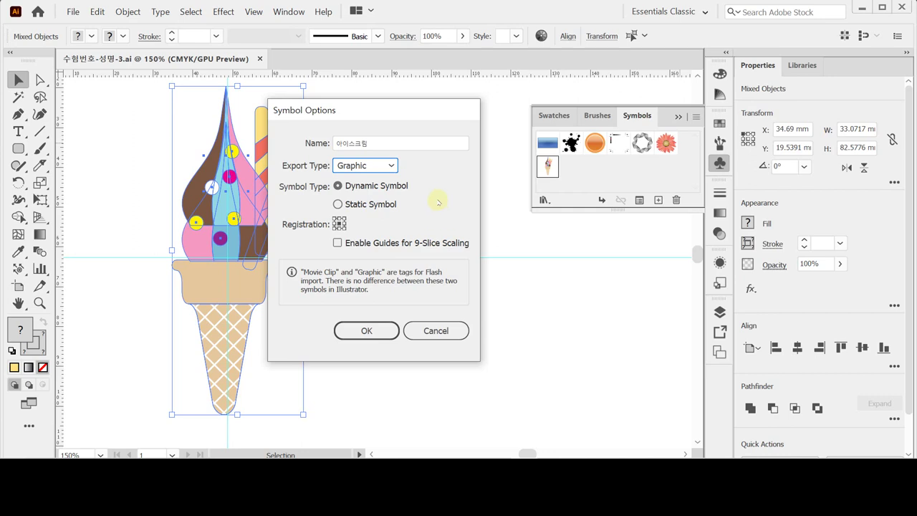
{"action": "left_click", "coordinate": [371, 329]}
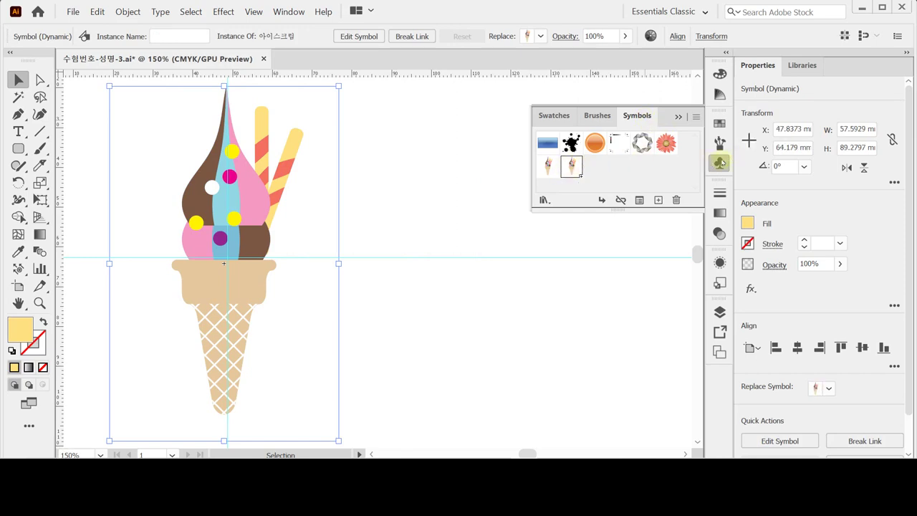
{"action": "left_click", "coordinate": [720, 163]}
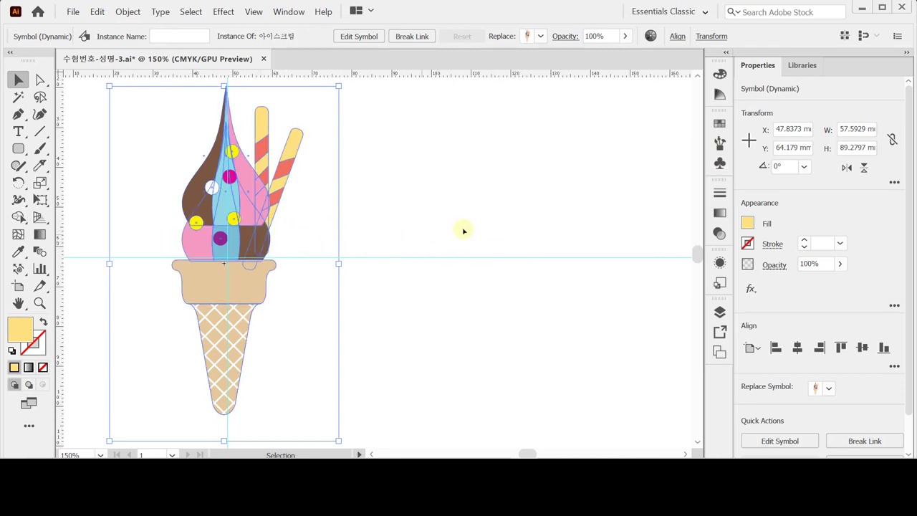
{"action": "key", "text": "Delete"}
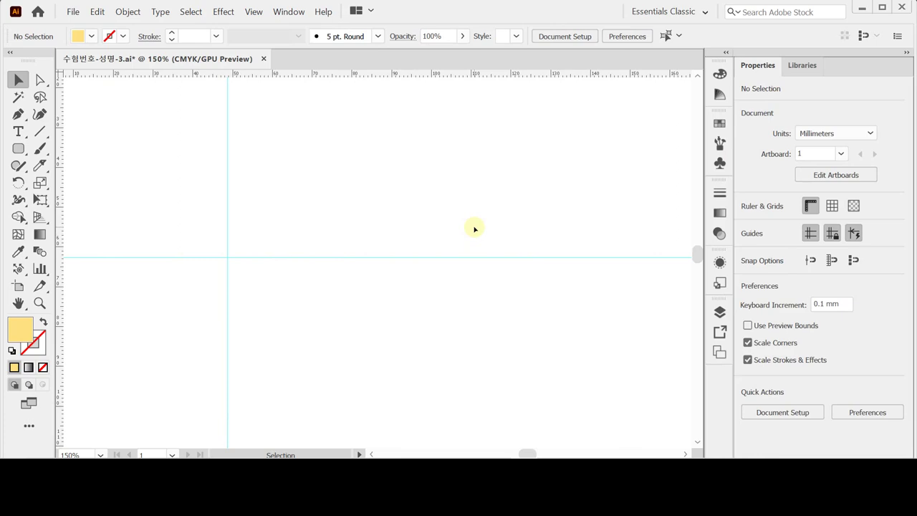
Step: Create a 210 × 297 mm rectangle starting at the artboard's upper-left corner so that it covers the whole page
{"action": "left_click", "coordinate": [18, 303]}
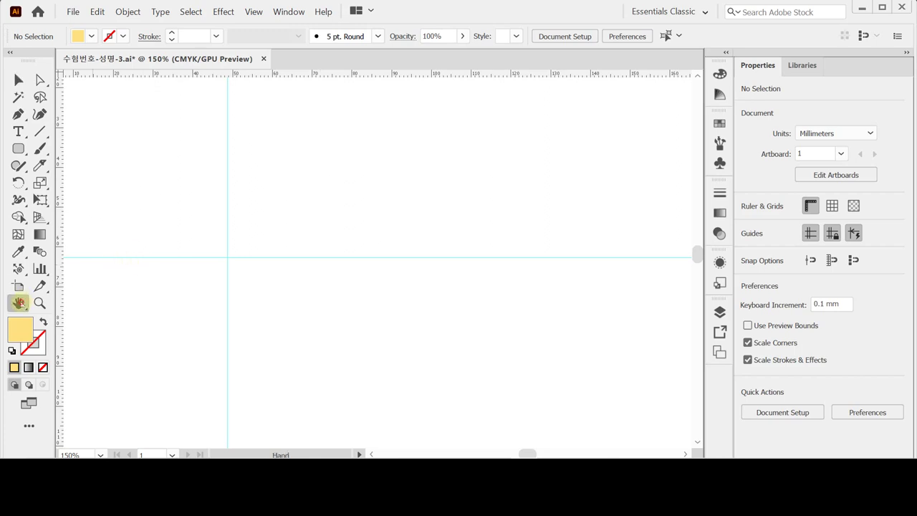
{"action": "double_click", "coordinate": [19, 303]}
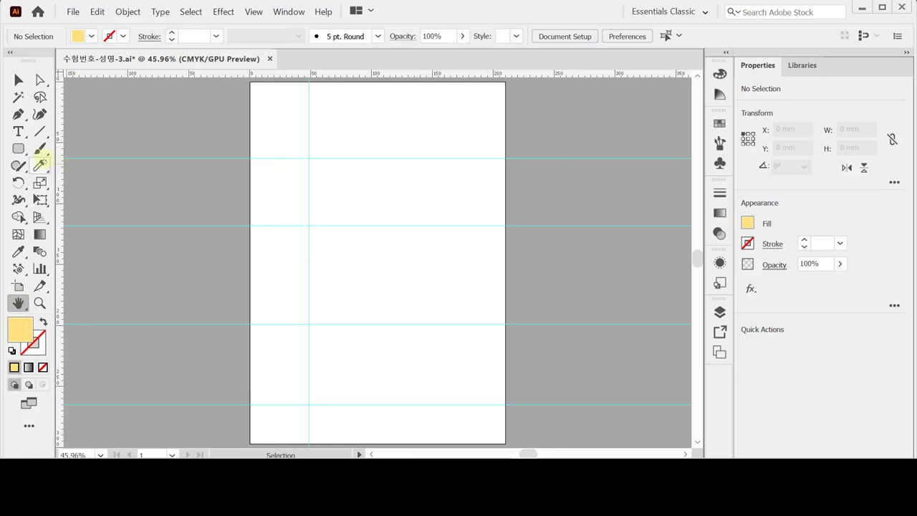
{"action": "left_click_drag", "start_coordinate": [18, 148], "coordinate": [69, 147]}
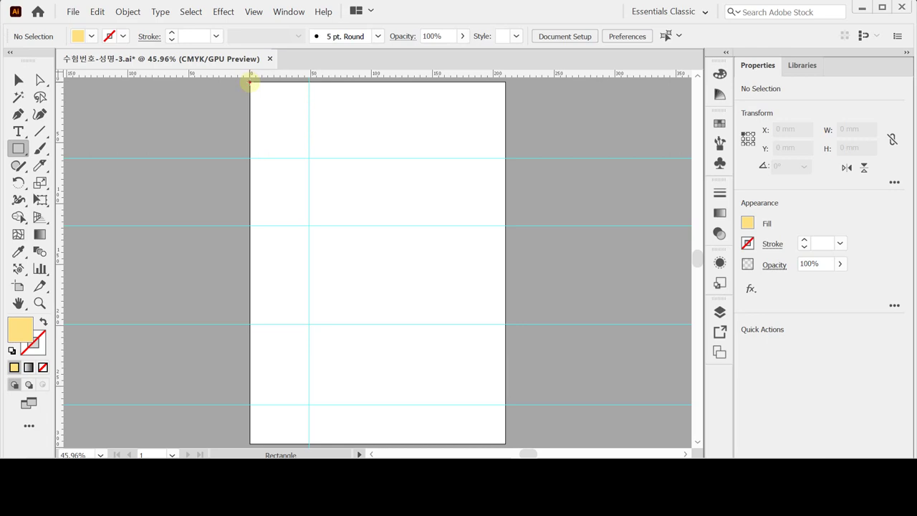
{"action": "left_click", "coordinate": [249, 82]}
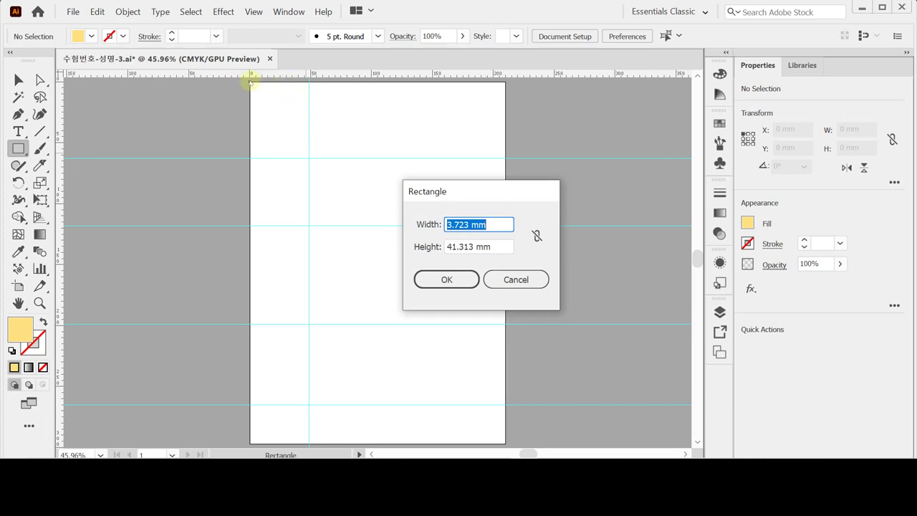
{"action": "type", "text": "210"}
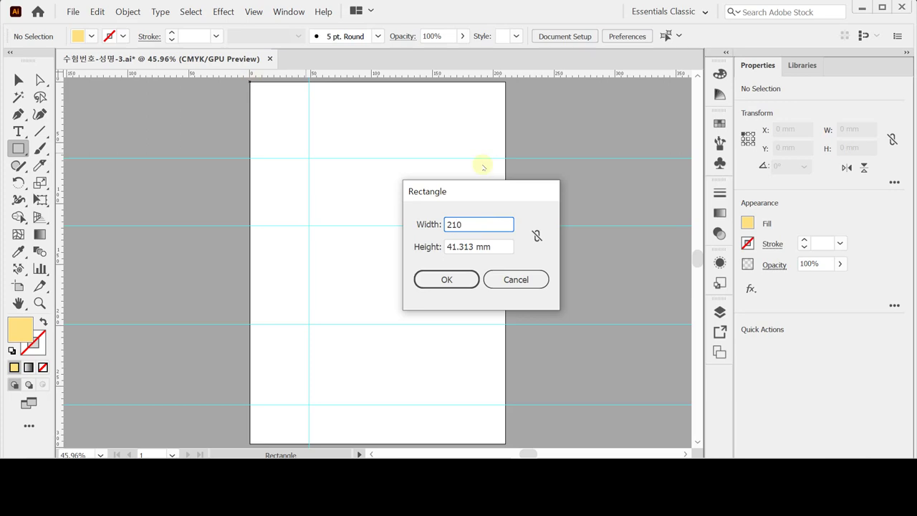
{"action": "key", "text": "Tab"}
{"action": "type", "text": "297"}
{"action": "key", "text": "Return"}
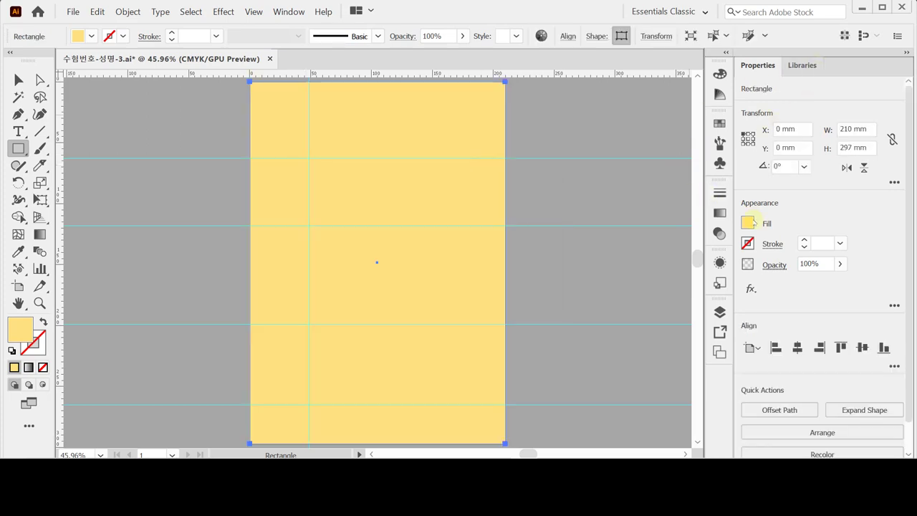
Step: Fill the background rectangle with dark navy, C 90, M 20, Y 0, K 90
{"action": "left_click", "coordinate": [748, 223]}
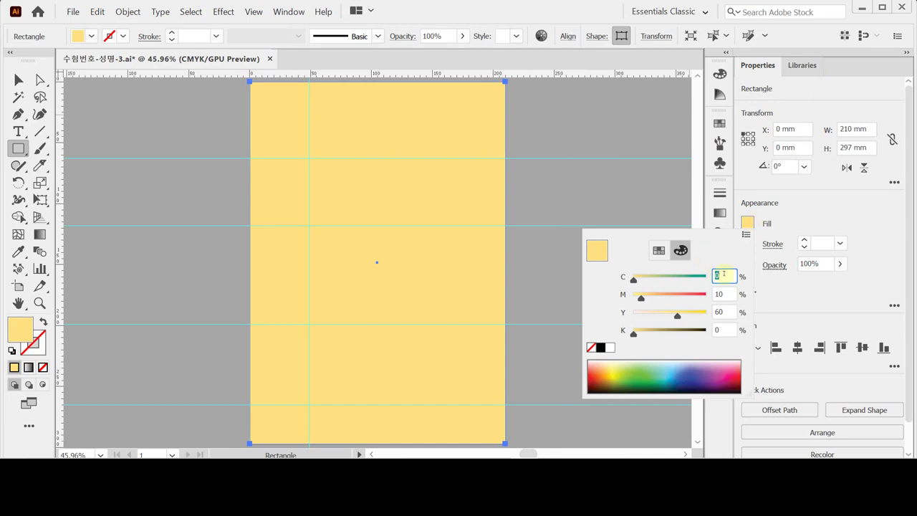
{"action": "type", "text": "90"}
{"action": "key", "text": "Tab"}
{"action": "type", "text": "20"}
{"action": "key", "text": "Tab"}
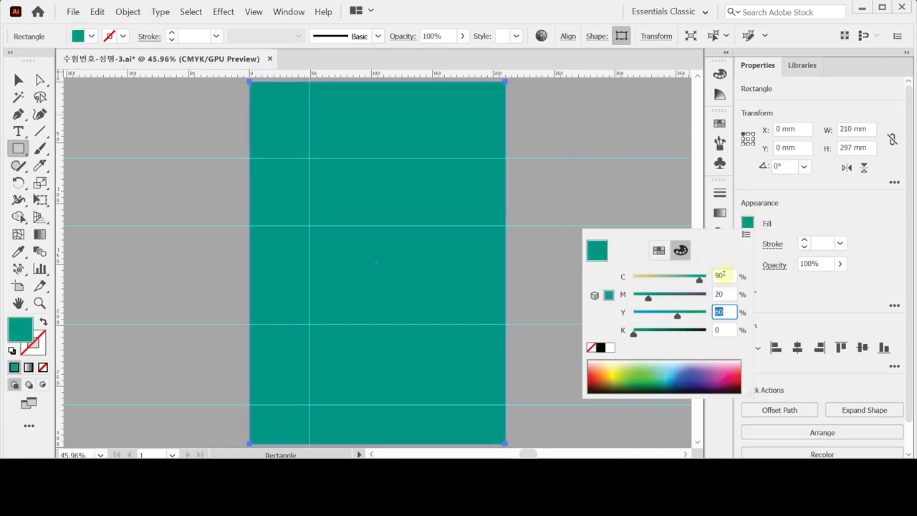
{"action": "type", "text": "0"}
{"action": "key", "text": "Tab"}
{"action": "type", "text": "100"}
{"action": "key", "text": "Return"}
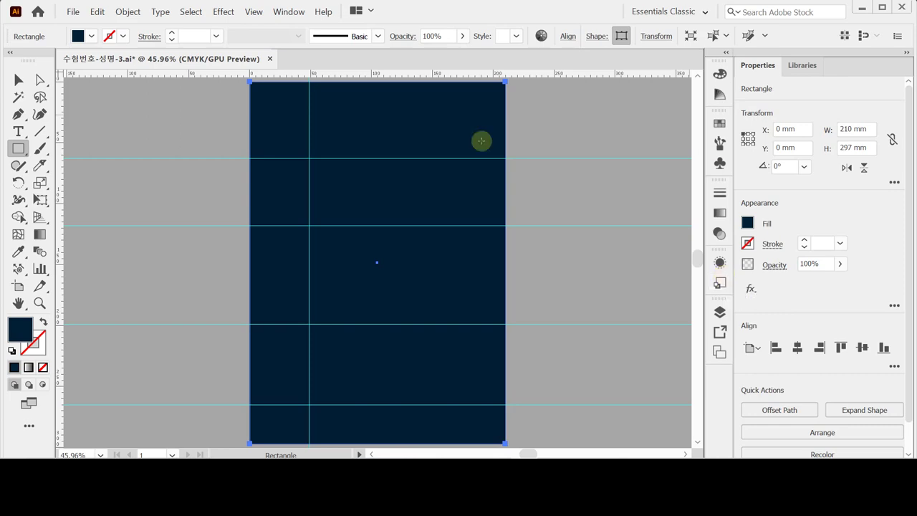
Step: Add two mesh points to the background rectangle, at about X 44, Y 38 mm and about X 138, Y 101 mm
{"action": "key", "text": "v"}
{"action": "left_click", "coordinate": [18, 234]}
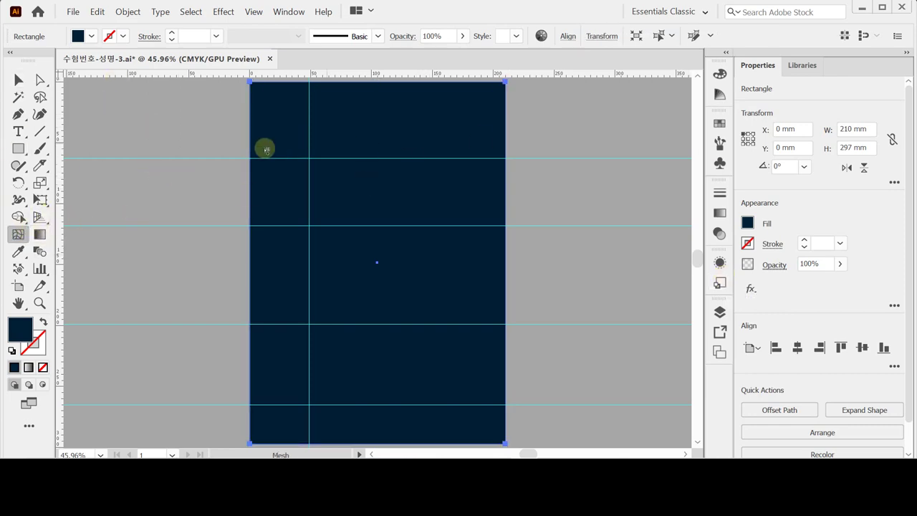
{"action": "left_click", "coordinate": [304, 129]}
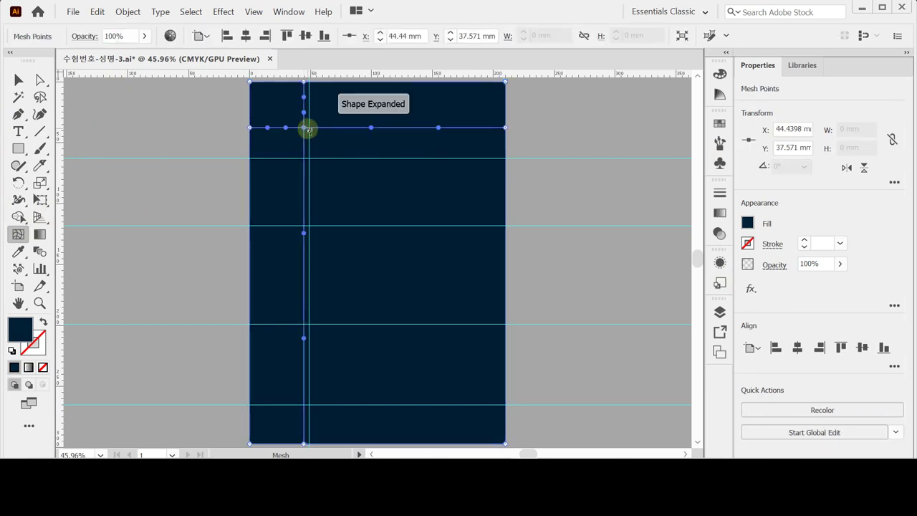
{"action": "left_click", "coordinate": [426, 217]}
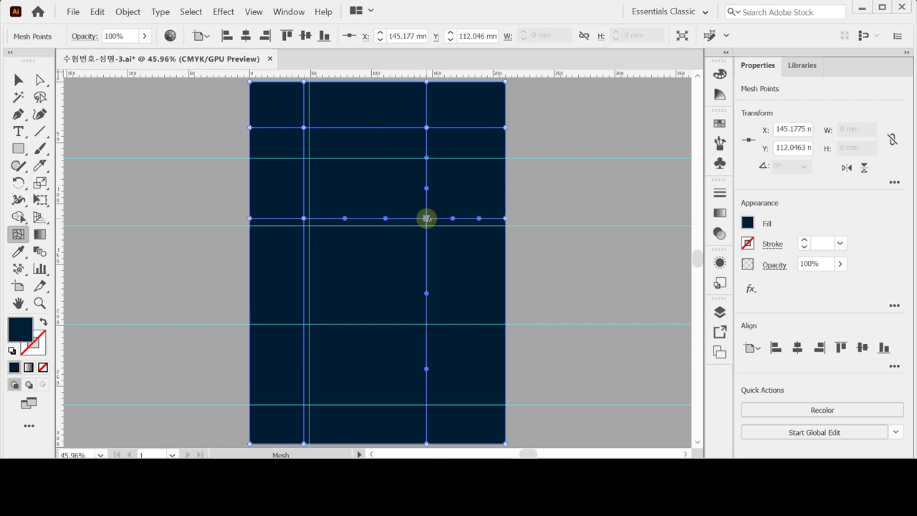
{"action": "left_click_drag", "start_coordinate": [426, 217], "coordinate": [418, 206]}
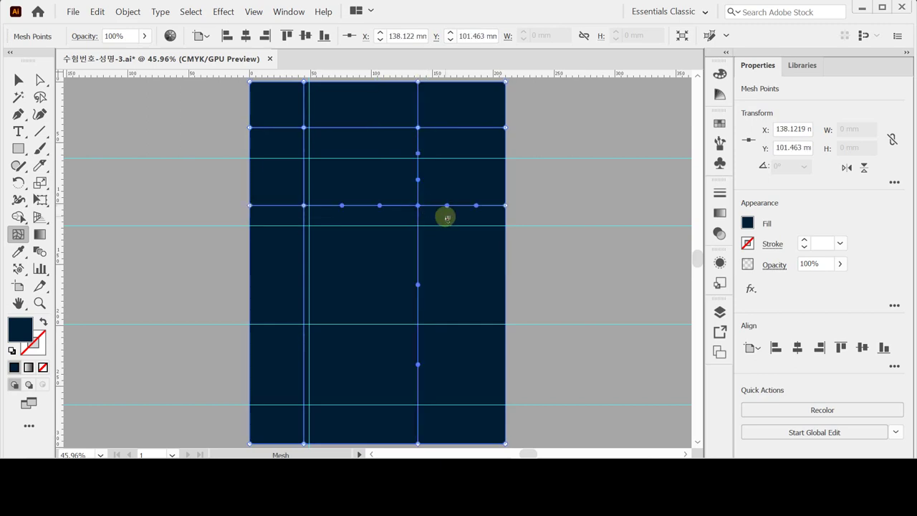
Step: Color the mesh point right of the page's centre pale mint with C 20, M 0, Y 10, K 0
{"action": "left_click", "coordinate": [747, 223]}
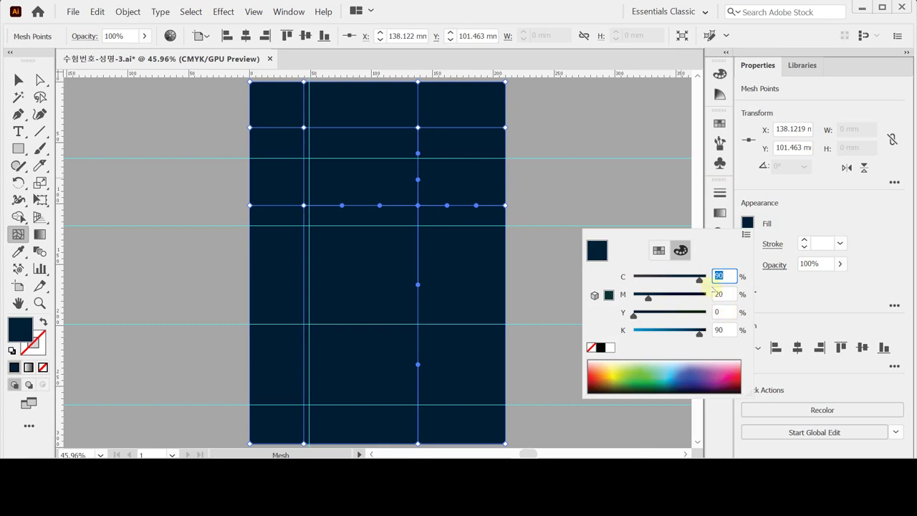
{"action": "type", "text": "20"}
{"action": "key", "text": "Tab"}
{"action": "type", "text": "0"}
{"action": "key", "text": "Tab"}
{"action": "type", "text": "10"}
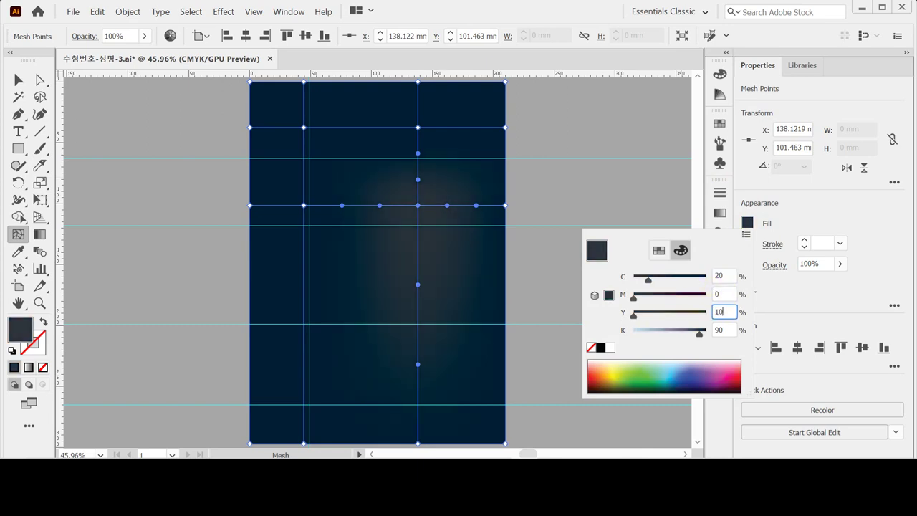
{"action": "key", "text": "Tab"}
{"action": "type", "text": "0"}
{"action": "key", "text": "Return"}
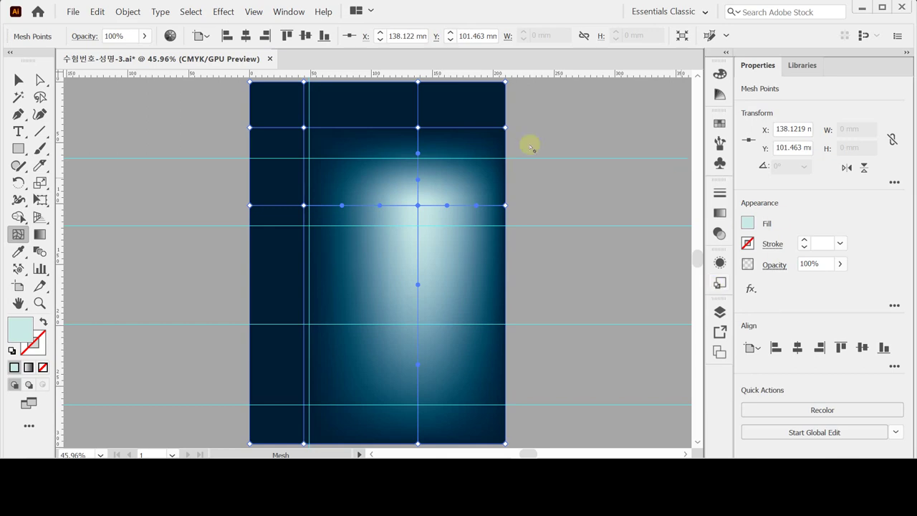
Step: Color the mesh point near the background's upper-left corner with C 20, M 0, Y 10, K 0
{"action": "left_click", "coordinate": [304, 128]}
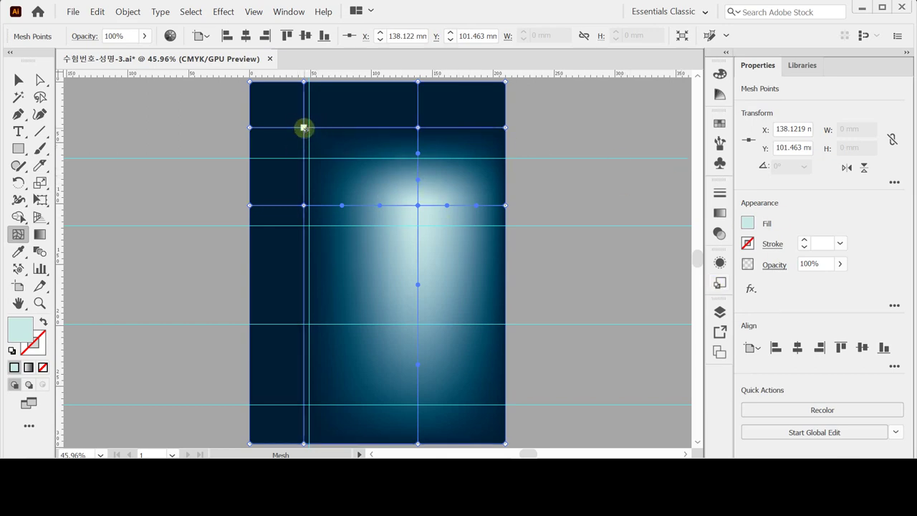
{"action": "left_click", "coordinate": [747, 222]}
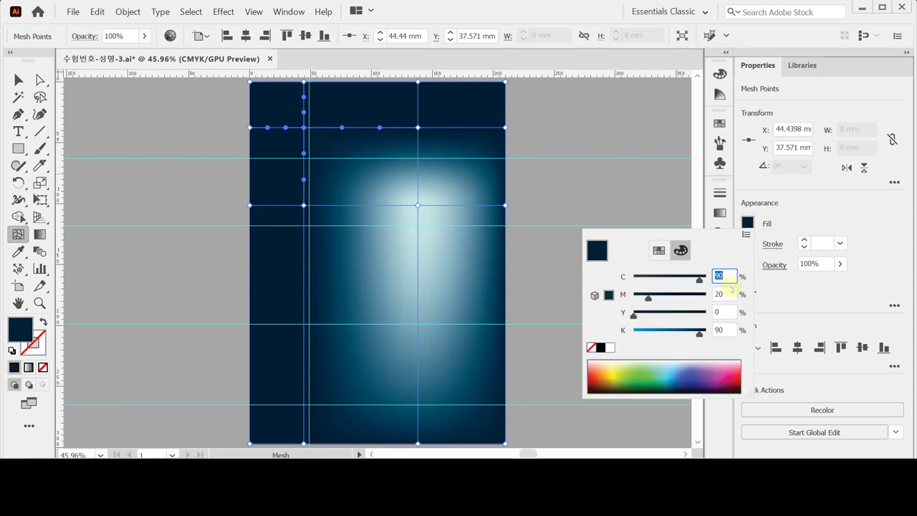
{"action": "type", "text": "20"}
{"action": "key", "text": "Tab"}
{"action": "type", "text": "0"}
{"action": "key", "text": "Tab"}
{"action": "type", "text": "10"}
{"action": "key", "text": "Tab"}
{"action": "type", "text": "0"}
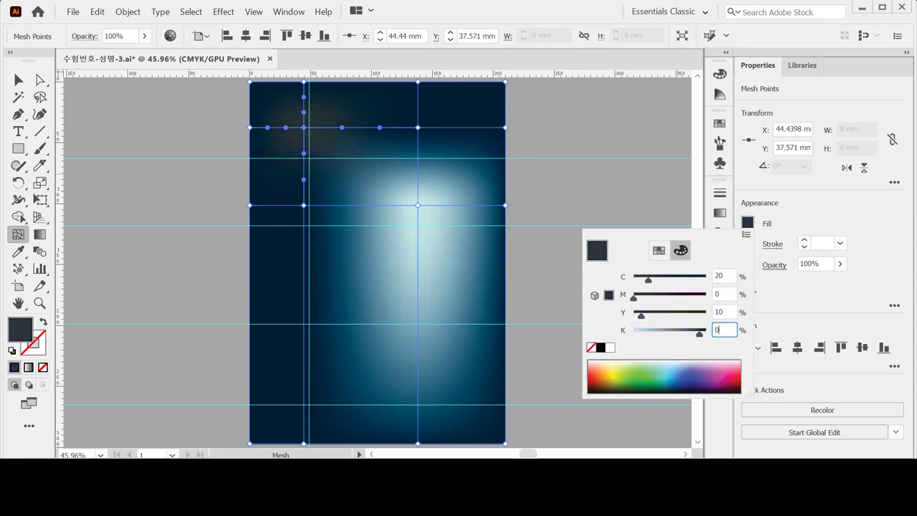
{"action": "key", "text": "Return"}
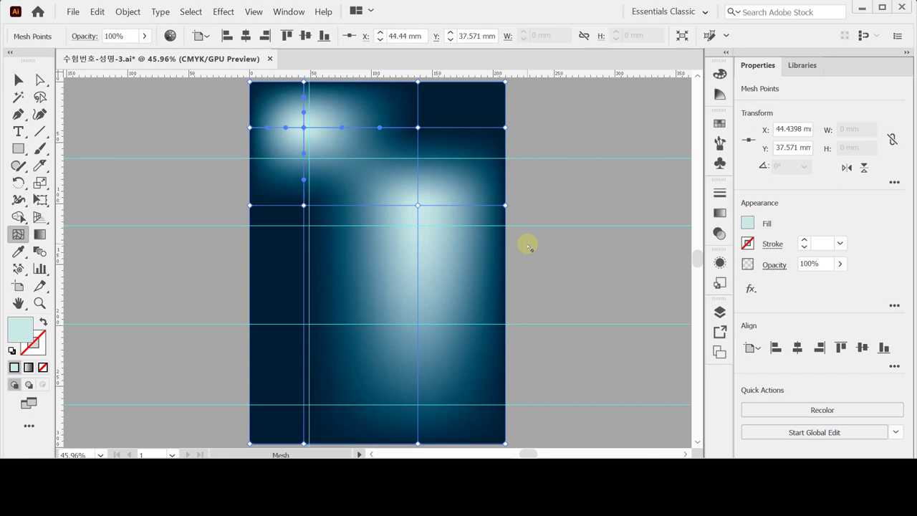
Step: Deselect the mesh and draw a horizontal line about 231 mm long across the page along the guide at about Y 199 mm
{"action": "key", "text": "ctrl+shift+a"}
{"action": "key", "text": "backslash"}
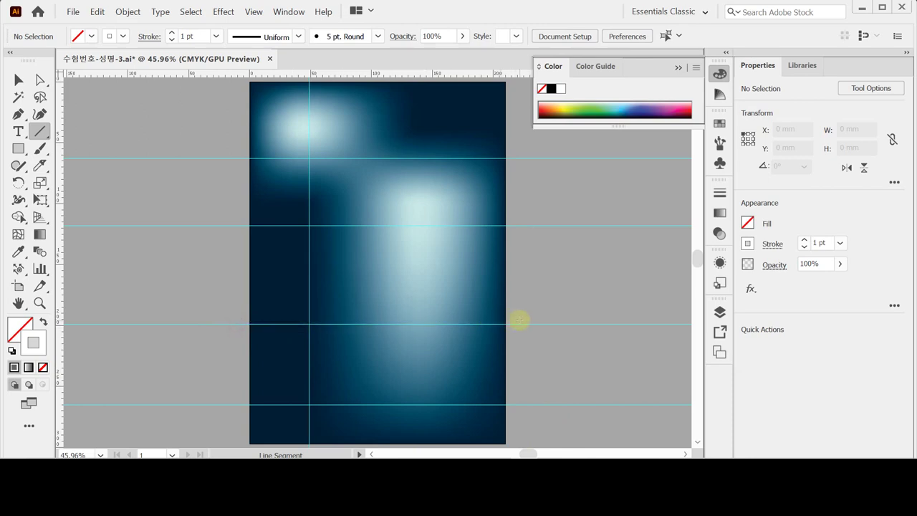
{"action": "left_click_drag", "start_coordinate": [237, 323], "coordinate": [518, 323]}
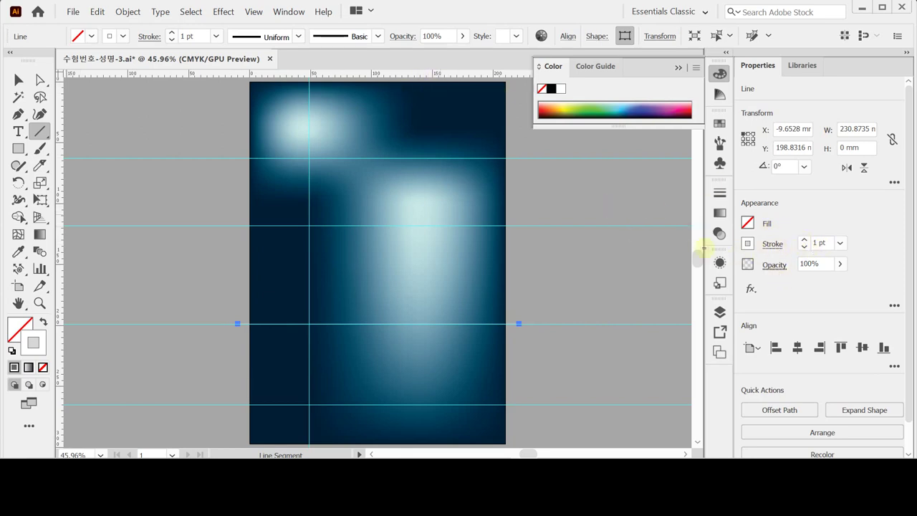
Step: Start a Zig Zag effect on the horizontal line with an absolute size of 3 mm
{"action": "left_click", "coordinate": [750, 288]}
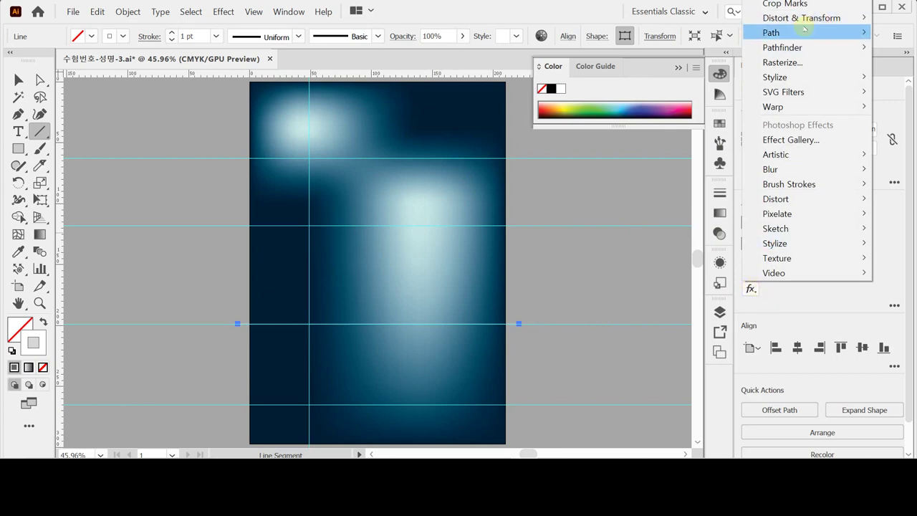
{"action": "mouse_move", "coordinate": [805, 20]}
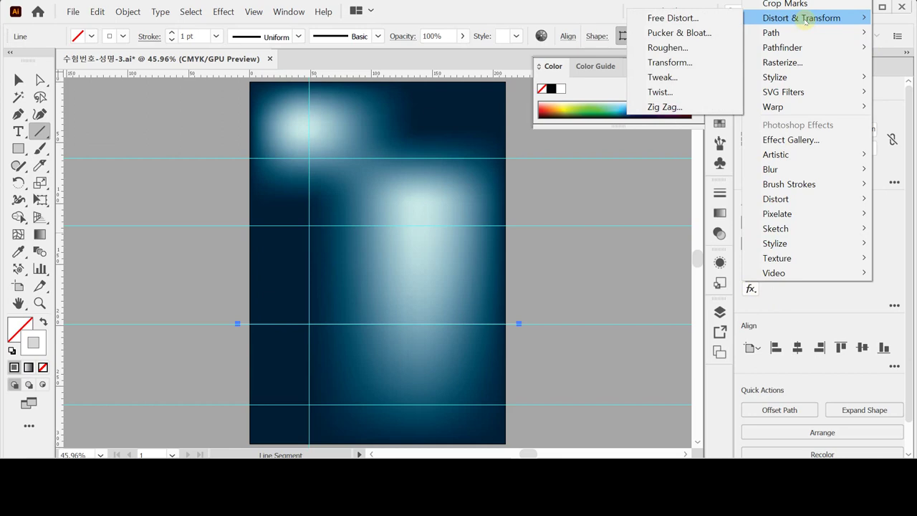
{"action": "left_click", "coordinate": [691, 106]}
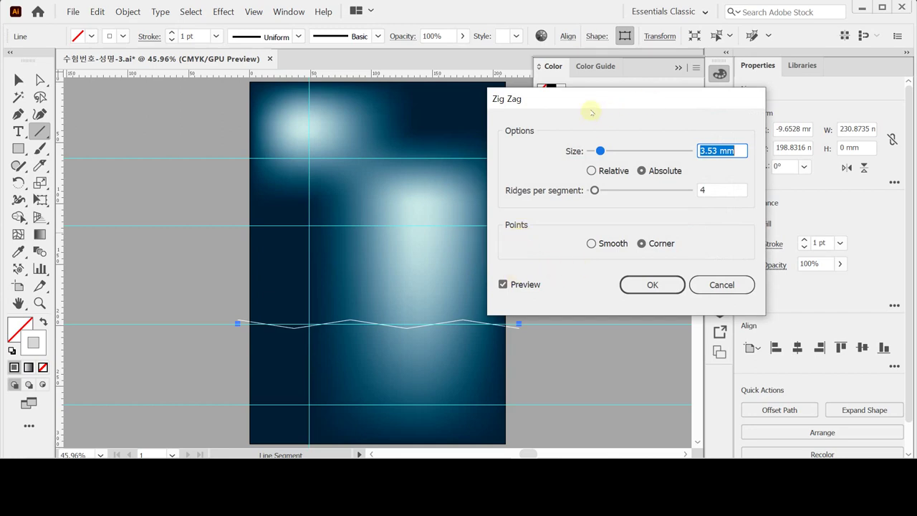
{"action": "left_click_drag", "start_coordinate": [589, 106], "coordinate": [578, 109]}
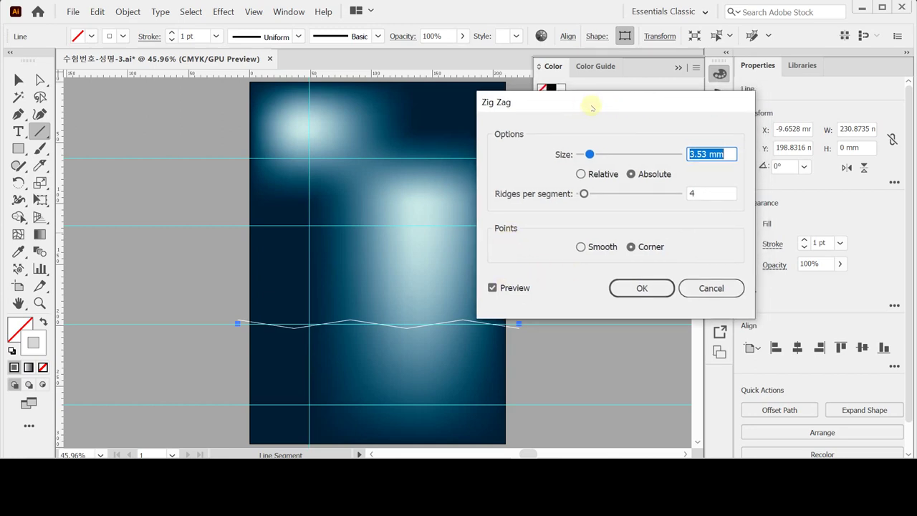
{"action": "left_click_drag", "start_coordinate": [589, 154], "coordinate": [603, 154]}
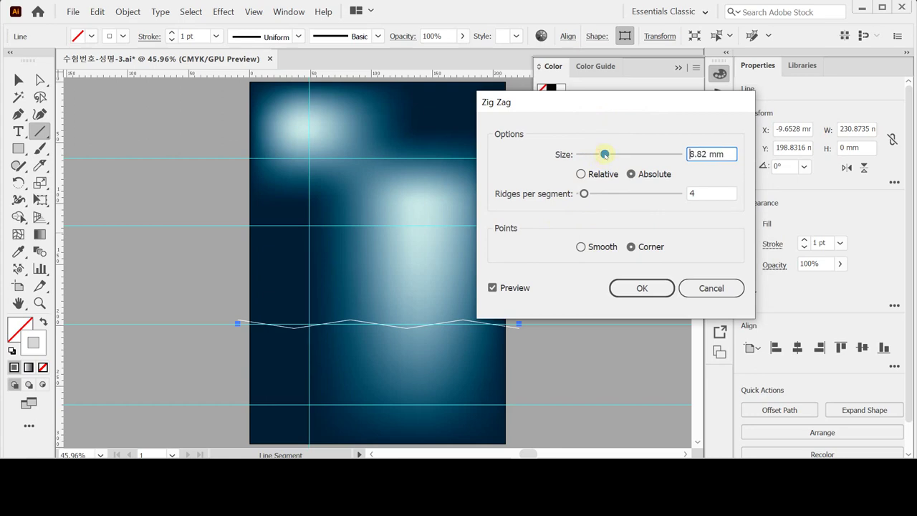
{"action": "mouse_move", "coordinate": [583, 193]}
{"action": "left_mouse_down"}
{"action": "mouse_move", "coordinate": [600, 193]}
{"action": "mouse_move", "coordinate": [589, 193]}
{"action": "left_mouse_up"}
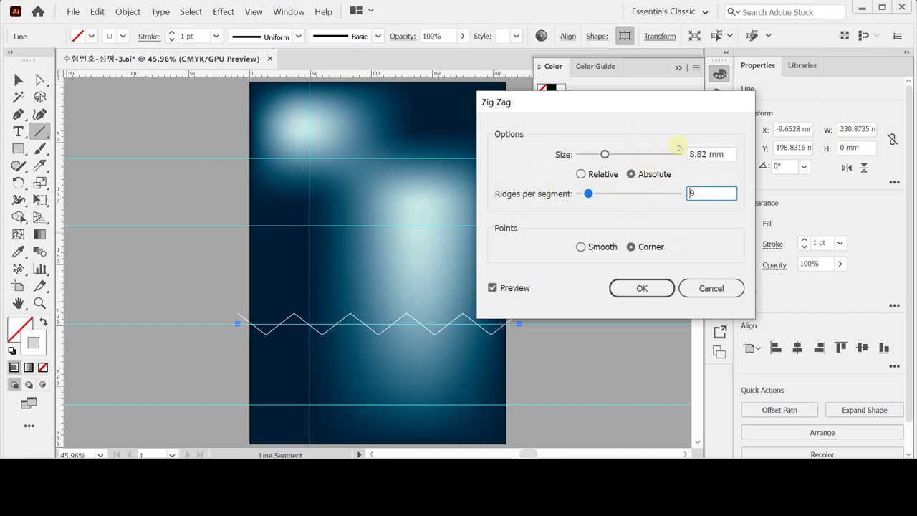
{"action": "left_click", "coordinate": [698, 153]}
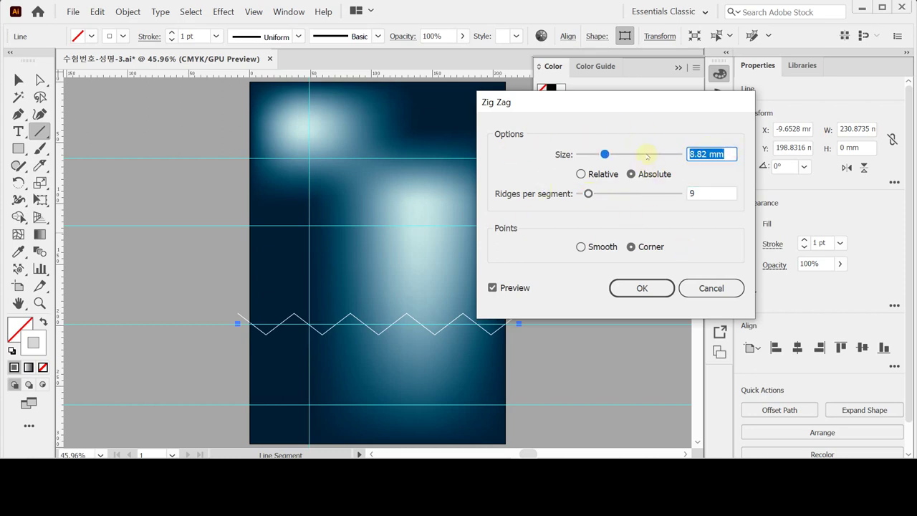
{"action": "type", "text": "3"}
{"action": "key", "text": "Tab"}
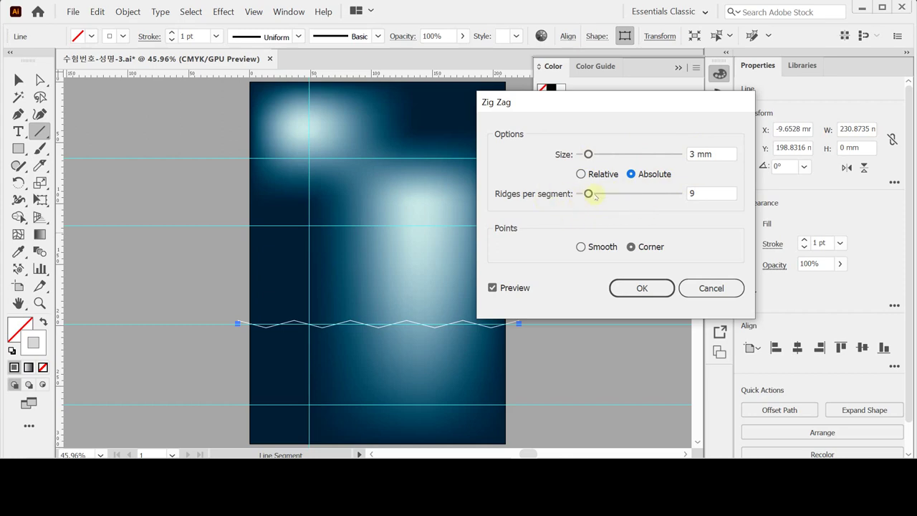
Step: Set the Zig Zag to 12 ridges per segment with smooth points and apply it to the line
{"action": "left_click_drag", "start_coordinate": [588, 193], "coordinate": [608, 194]}
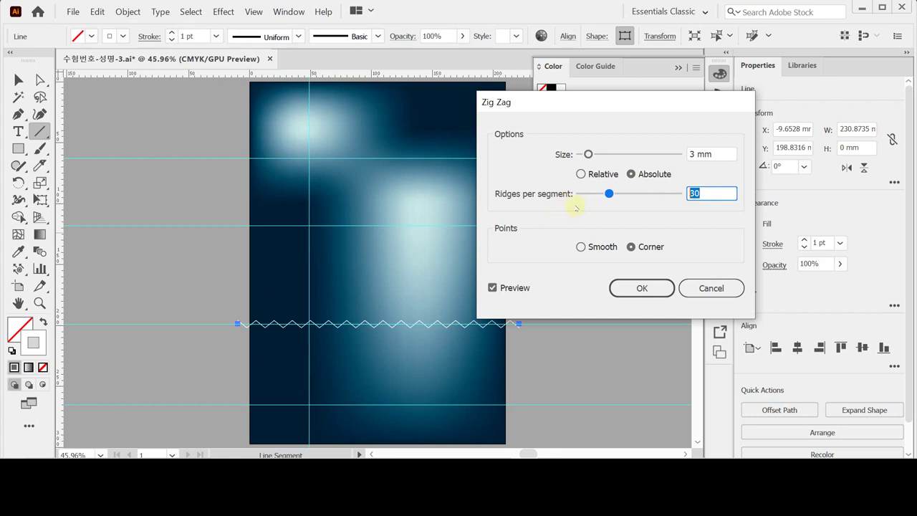
{"action": "type", "text": "12"}
{"action": "key", "text": "Tab"}
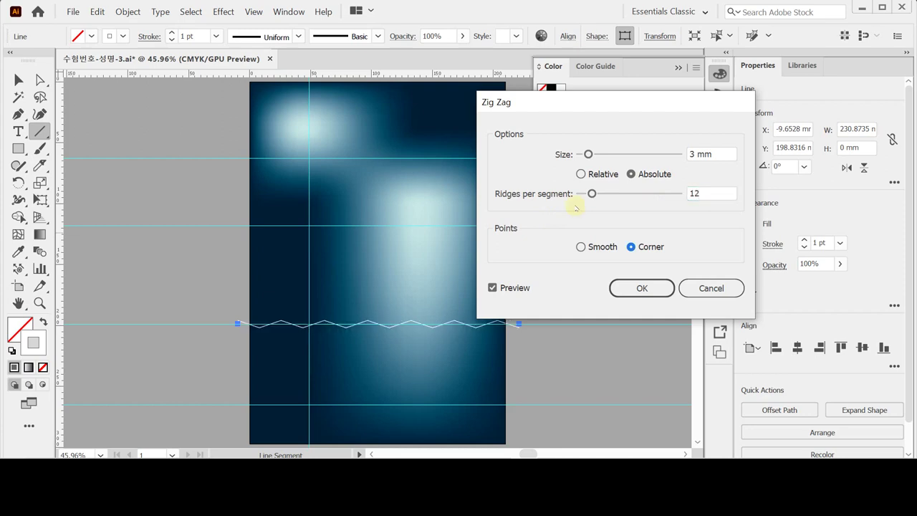
{"action": "left_click", "coordinate": [601, 251]}
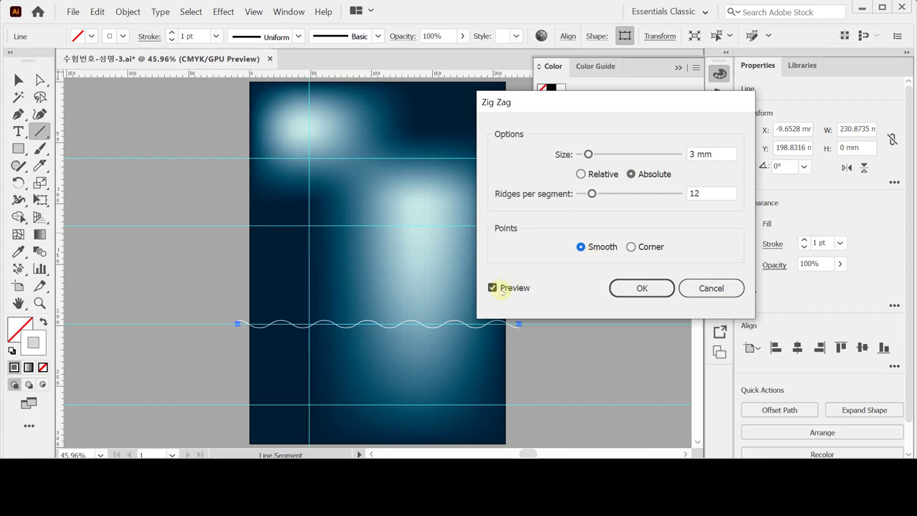
{"action": "left_click", "coordinate": [637, 289]}
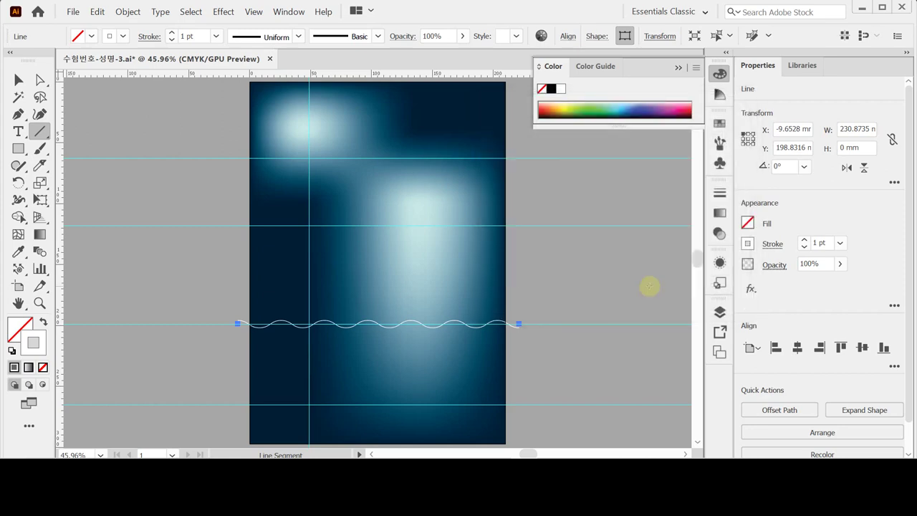
Step: Nudge the wavy line down to about Y 201 mm
{"action": "key", "text": "Down"}
{"action": "key", "text": "Down"}
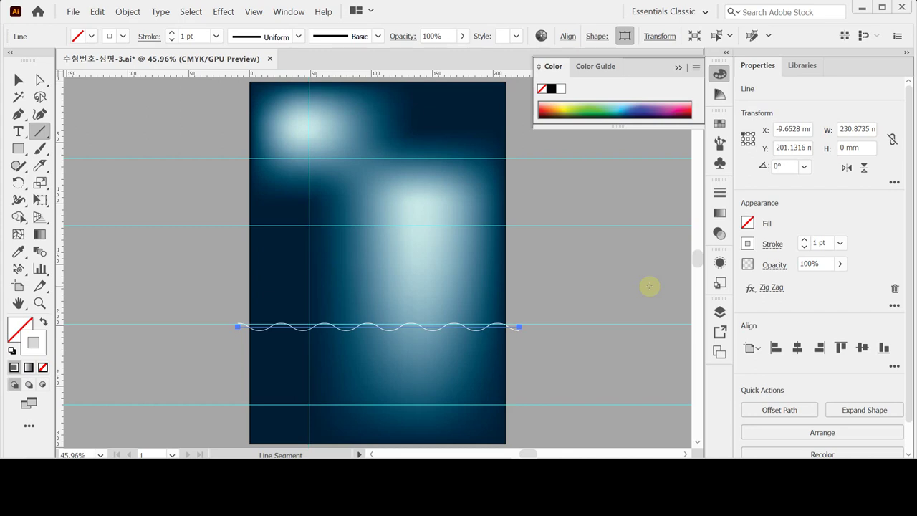
{"action": "left_click", "coordinate": [365, 329]}
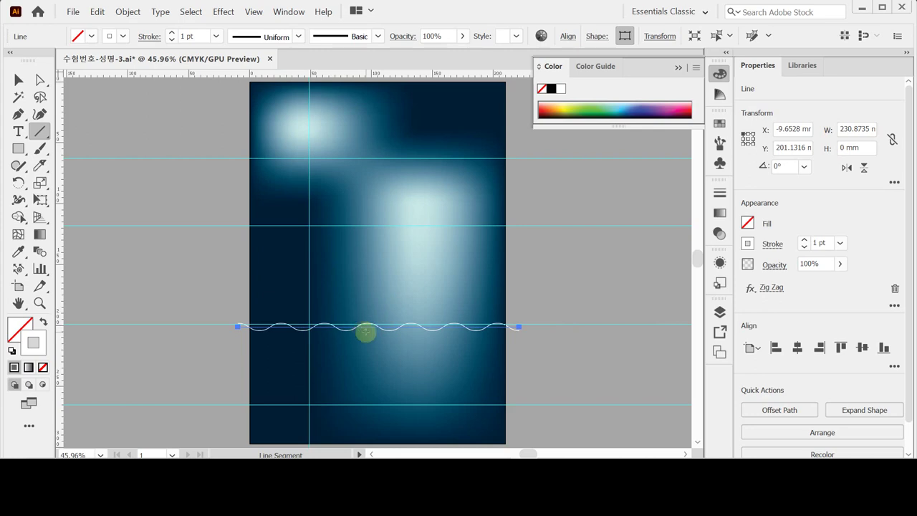
{"action": "key", "text": "ctrl"}
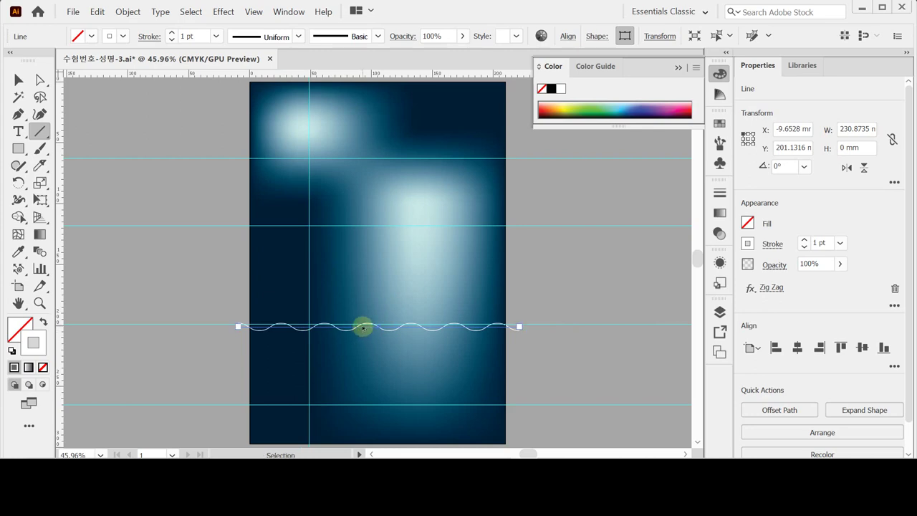
{"action": "left_click_drag", "start_coordinate": [366, 332], "coordinate": [356, 400]}
{"action": "key", "text": "shift"}
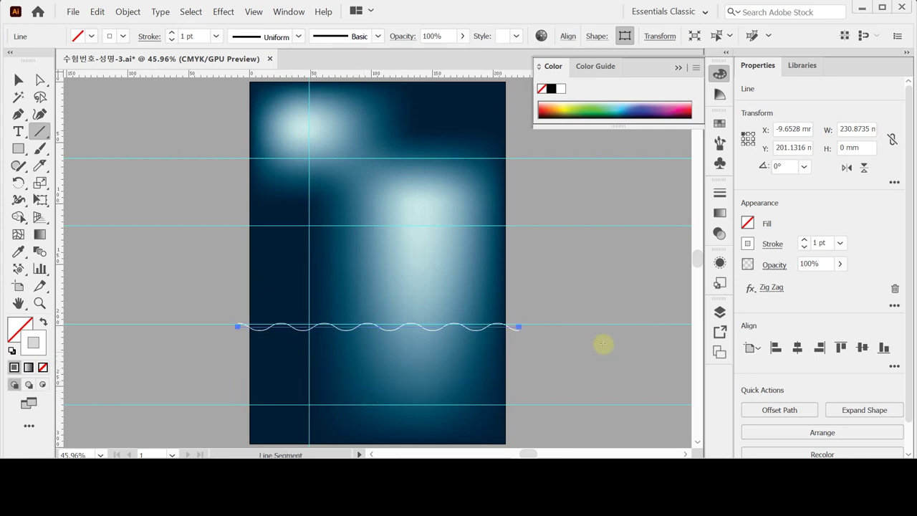
Step: Copy the wavy line straight down to the lowest guide at about Y 263 mm and give the copy a 5 pt stroke
{"action": "scroll", "coordinate": [519, 356], "scroll_direction": "down", "scroll_amount": 2}
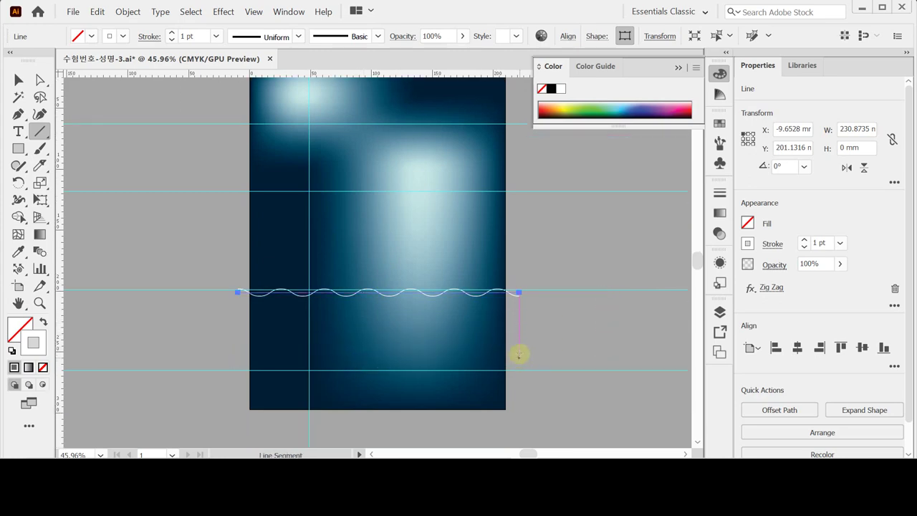
{"action": "key", "text": "ctrl"}
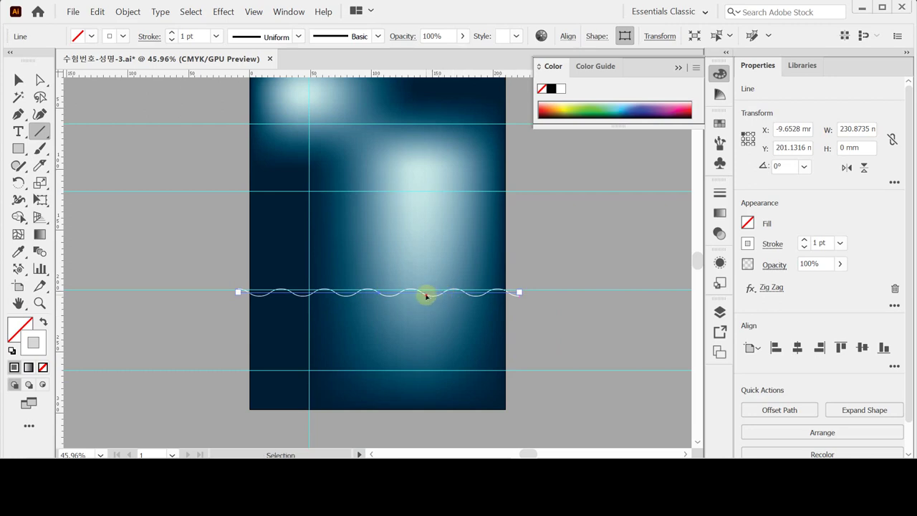
{"action": "left_click_drag", "start_coordinate": [426, 295], "coordinate": [427, 369]}
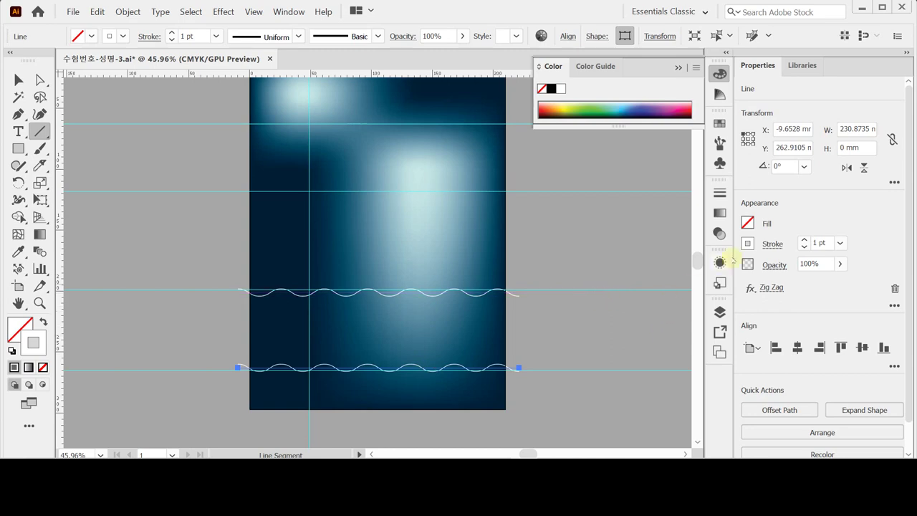
{"action": "left_click", "coordinate": [840, 243]}
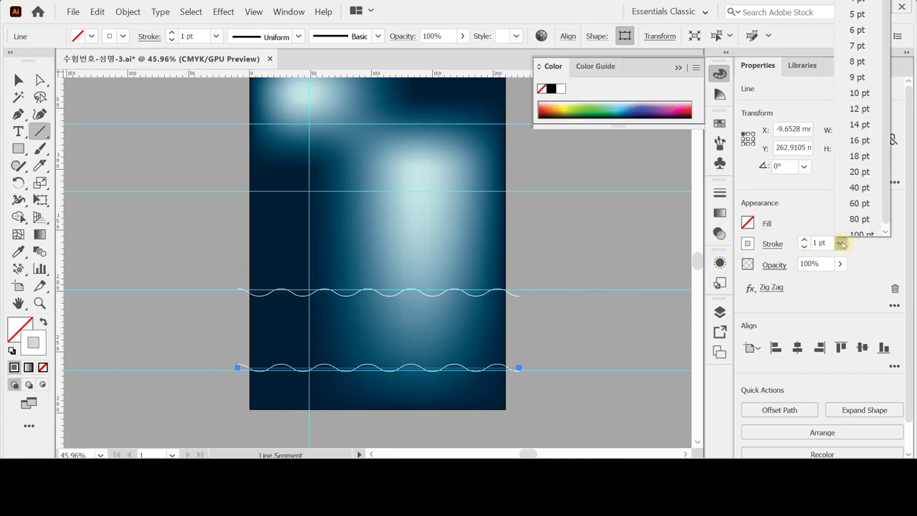
{"action": "left_click", "coordinate": [859, 13]}
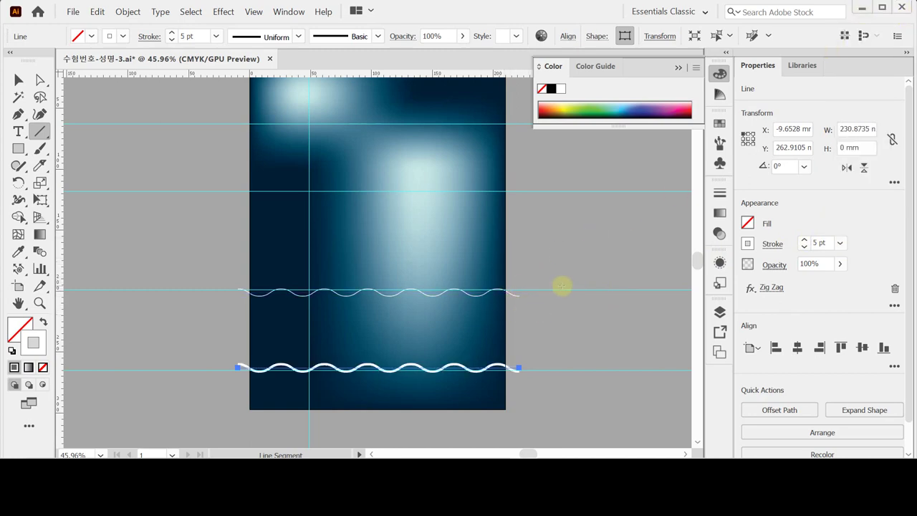
Step: Select the thin and thick wavy lines together and make a blend between them
{"action": "key", "text": "ctrl"}
{"action": "left_click_drag", "start_coordinate": [560, 285], "coordinate": [523, 378]}
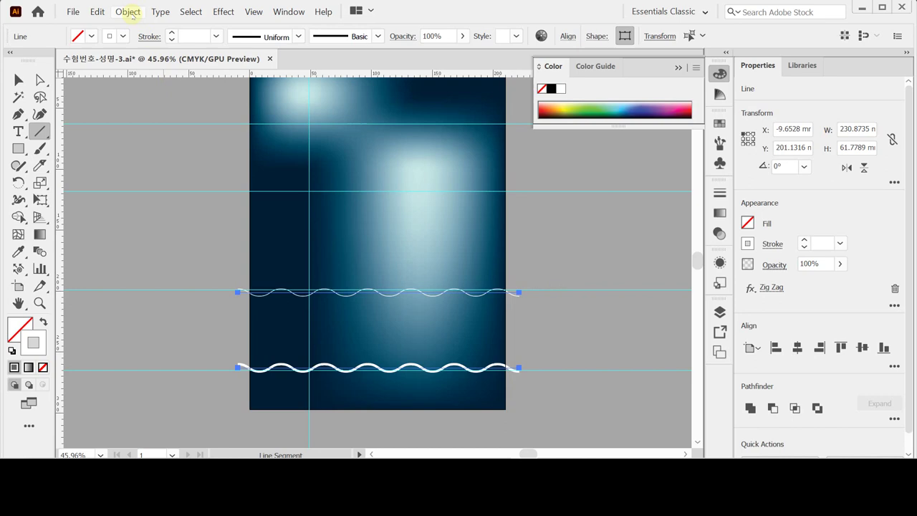
{"action": "left_click", "coordinate": [129, 12]}
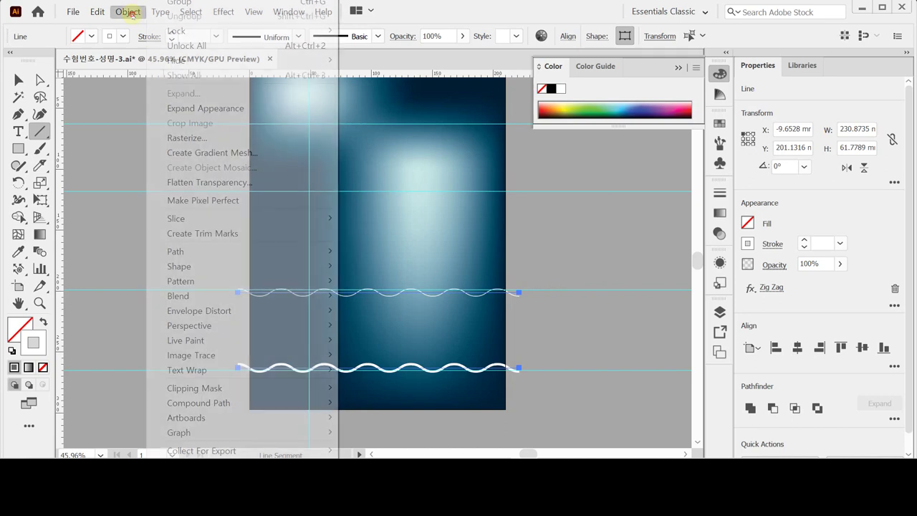
{"action": "mouse_move", "coordinate": [197, 295]}
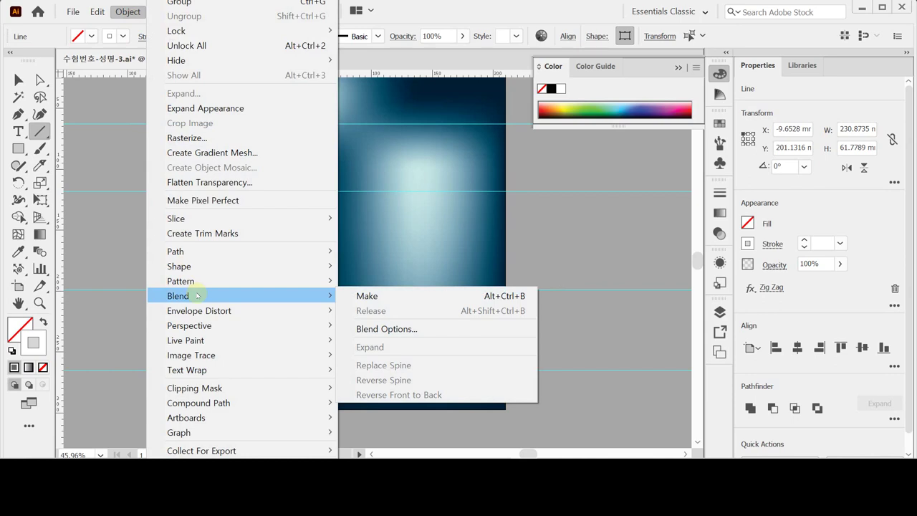
{"action": "left_click", "coordinate": [385, 299]}
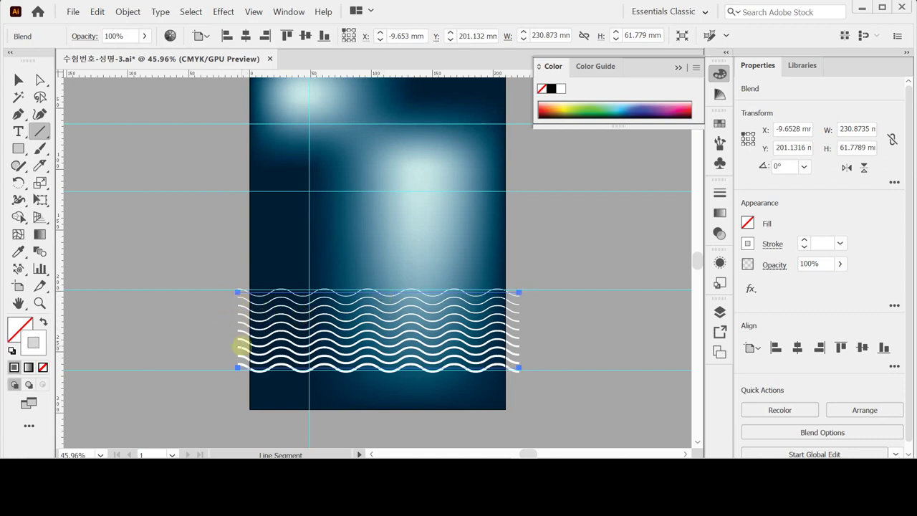
Step: Set the blend spacing of the wavy lines to Specified Steps with 5 steps
{"action": "double_click", "coordinate": [39, 252]}
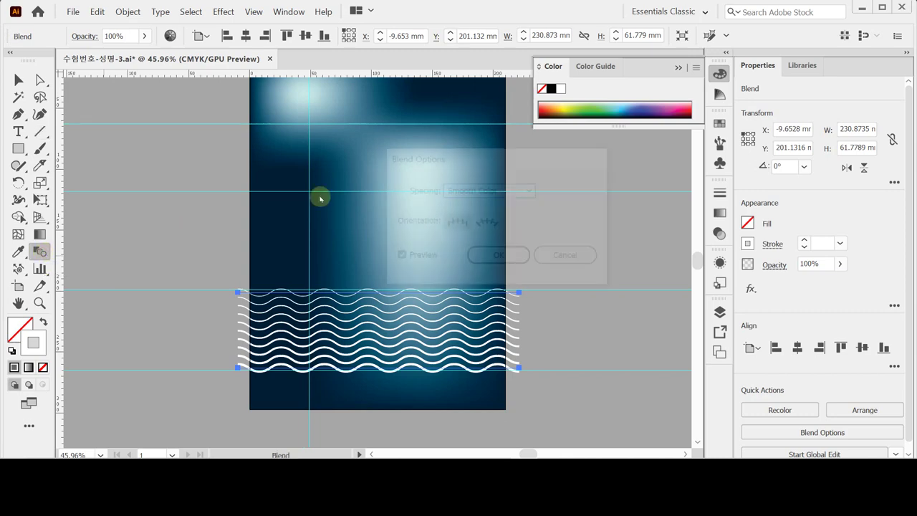
{"action": "left_click_drag", "start_coordinate": [474, 159], "coordinate": [190, 139]}
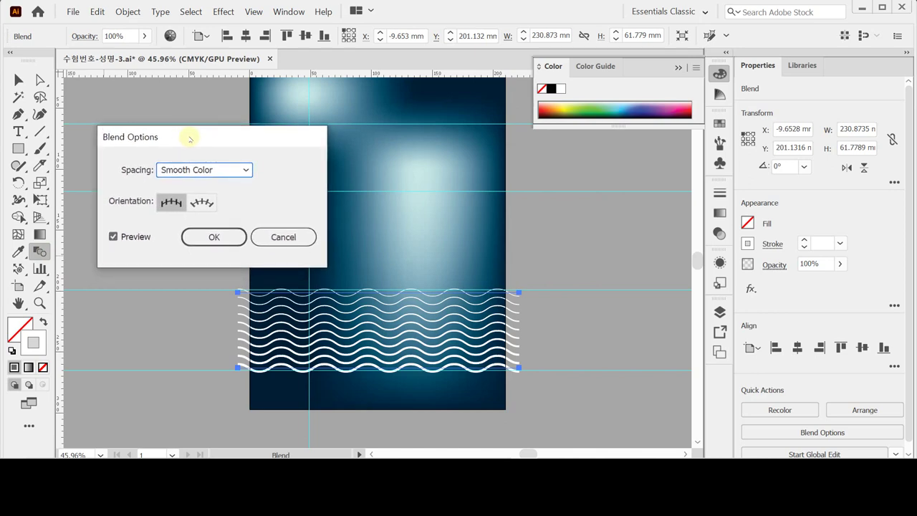
{"action": "left_click", "coordinate": [246, 169]}
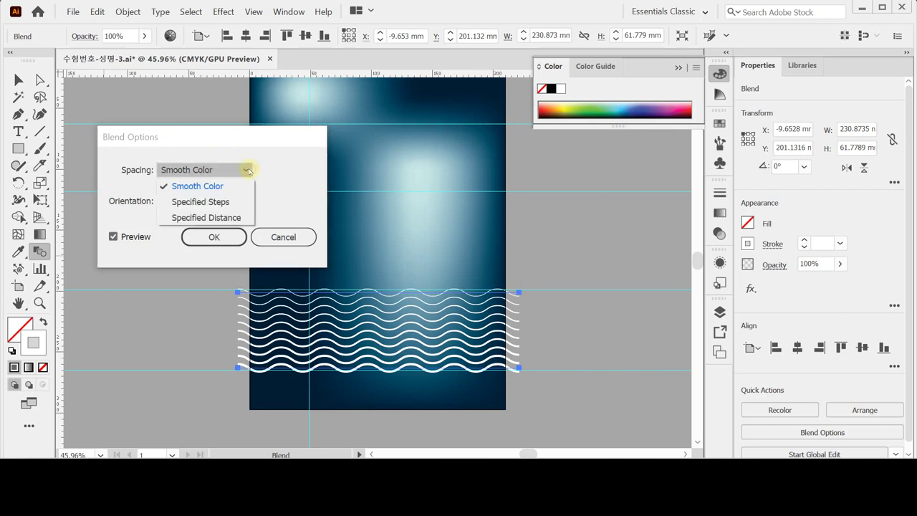
{"action": "left_click", "coordinate": [234, 202]}
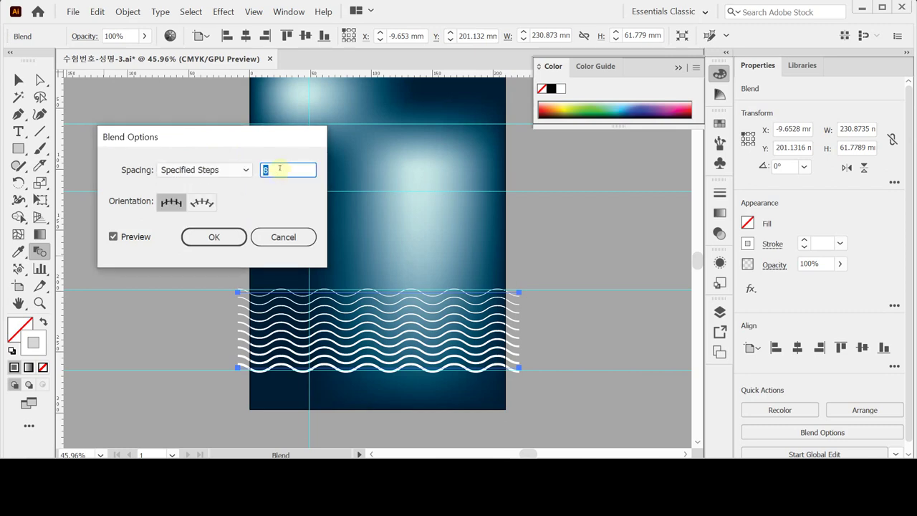
{"action": "type", "text": "6"}
{"action": "key", "text": "Return"}
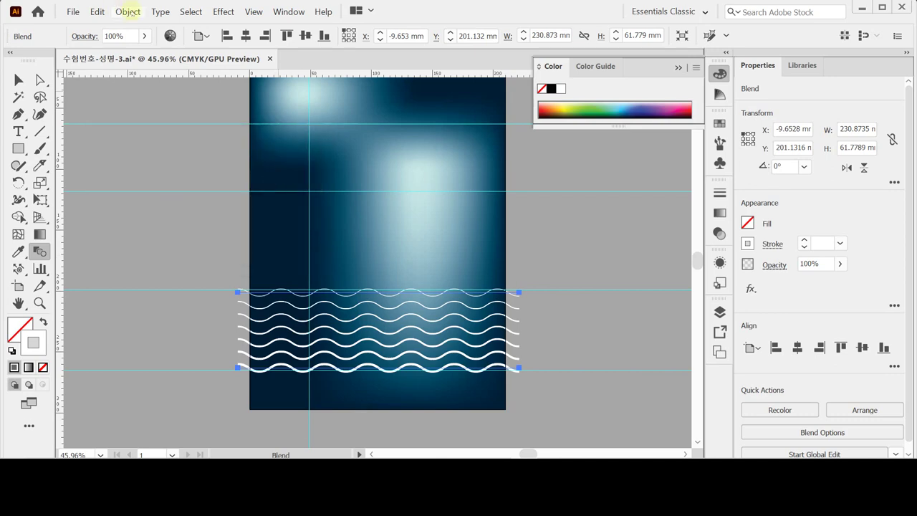
Step: Expand the wave blend into separate lines and outline their strokes into filled shapes
{"action": "left_click", "coordinate": [127, 12]}
{"action": "mouse_move", "coordinate": [242, 297]}
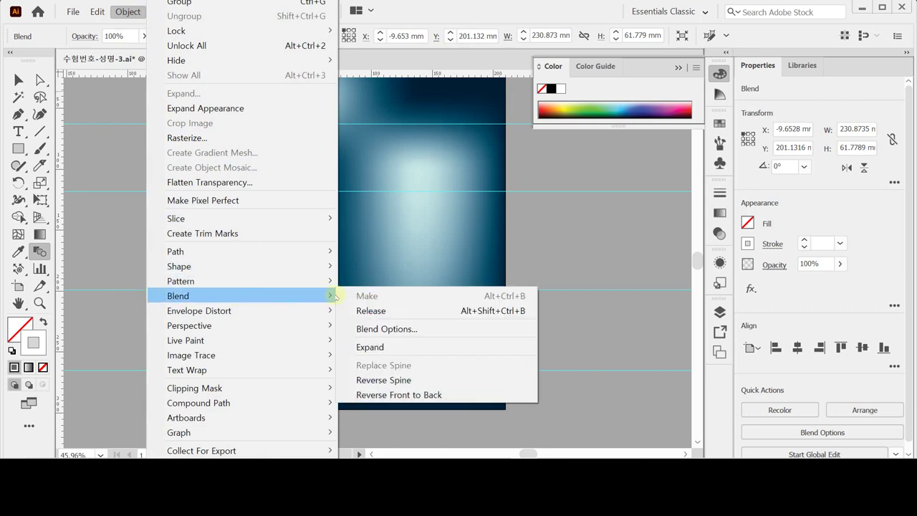
{"action": "left_click", "coordinate": [391, 348]}
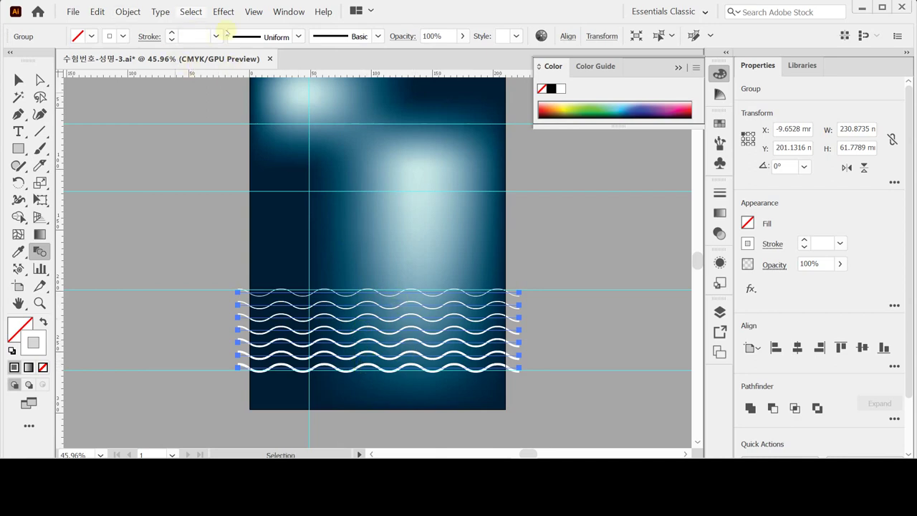
{"action": "left_click", "coordinate": [129, 12]}
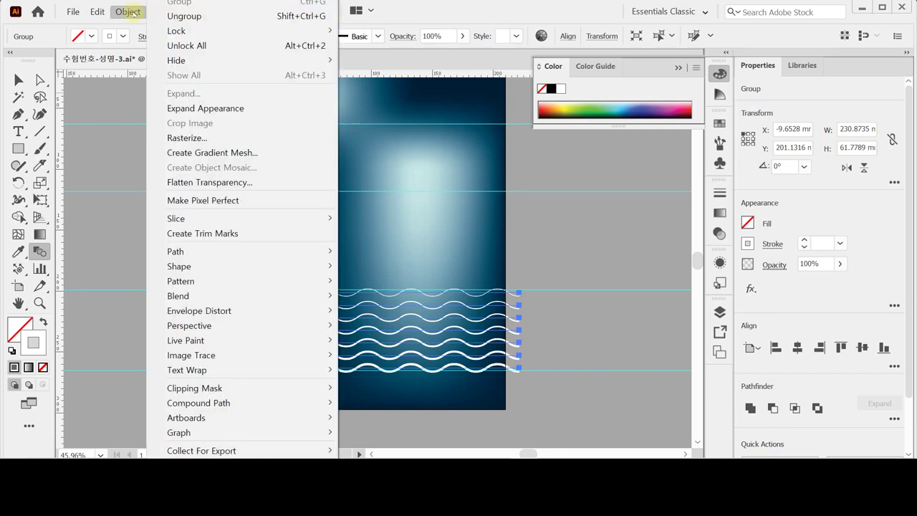
{"action": "mouse_move", "coordinate": [226, 250]}
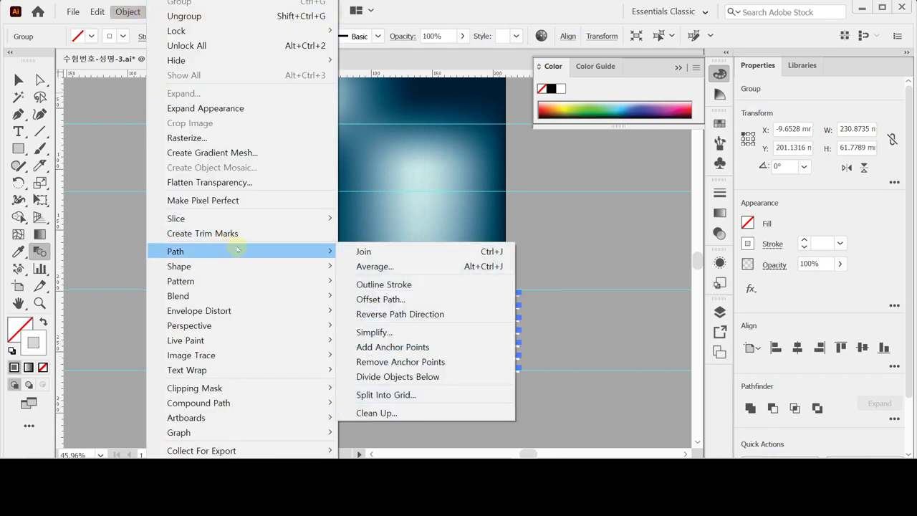
{"action": "left_click", "coordinate": [427, 285]}
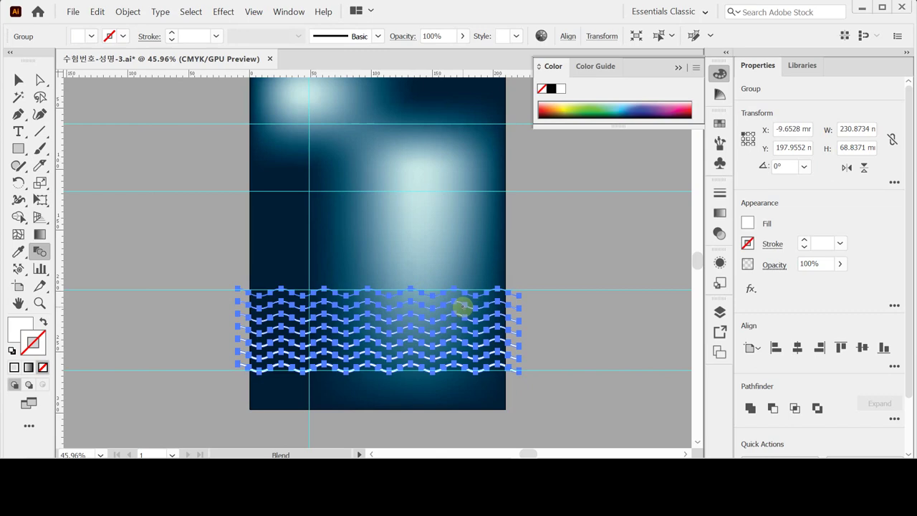
Step: Draw a closed sand dune shape with the Pen tool along the poster's lower edge, about 217 mm wide, following the curved guide outline
{"action": "left_click", "coordinate": [550, 175]}
{"action": "key", "text": "p"}
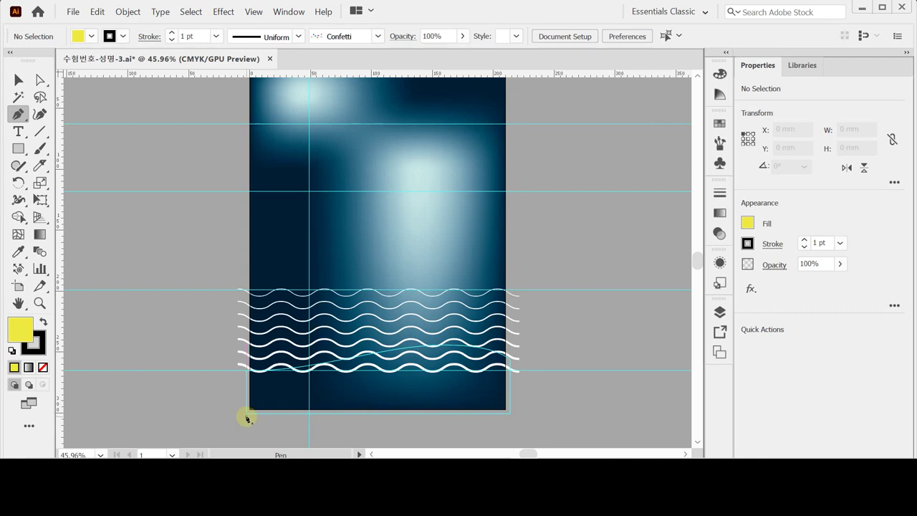
{"action": "left_click", "coordinate": [246, 416]}
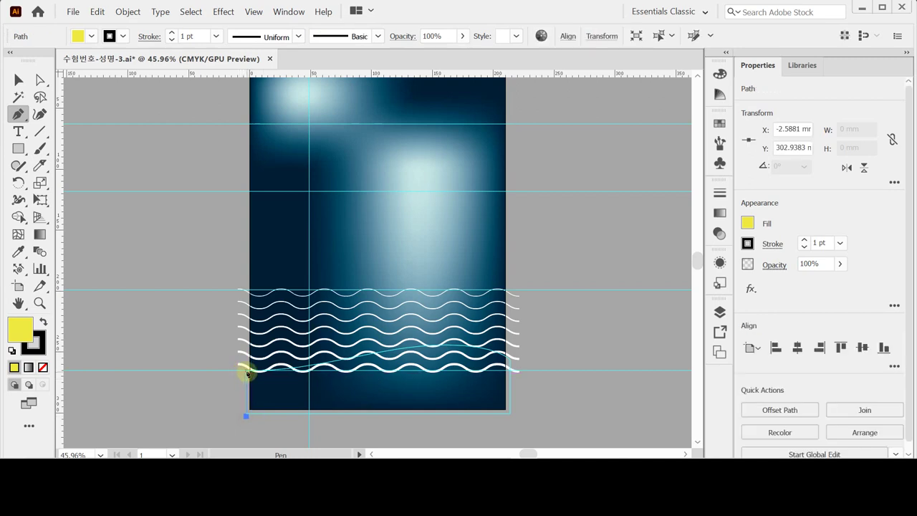
{"action": "left_click", "coordinate": [246, 371]}
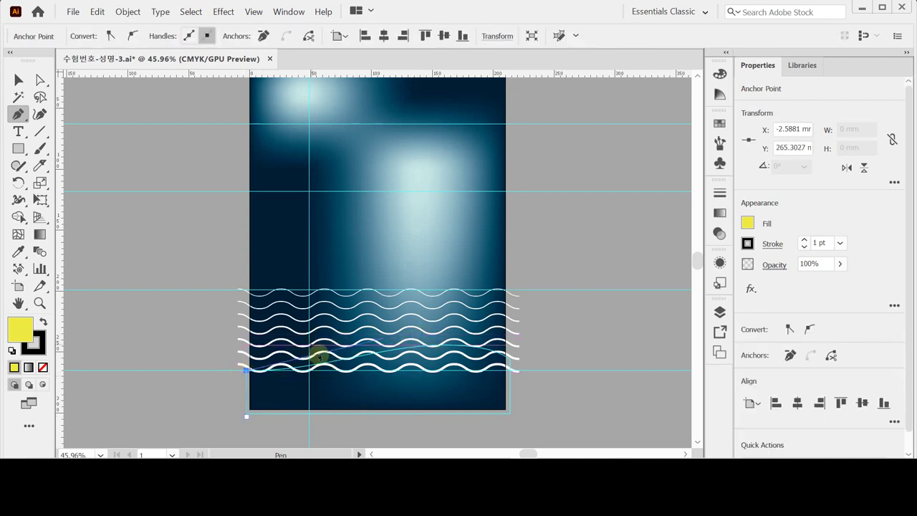
{"action": "left_click_drag", "start_coordinate": [313, 366], "coordinate": [337, 360]}
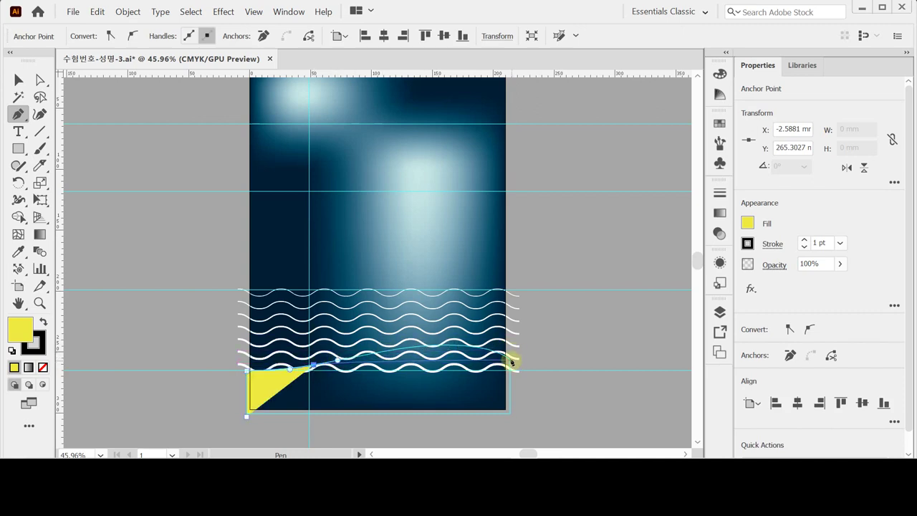
{"action": "left_click_drag", "start_coordinate": [510, 360], "coordinate": [559, 393]}
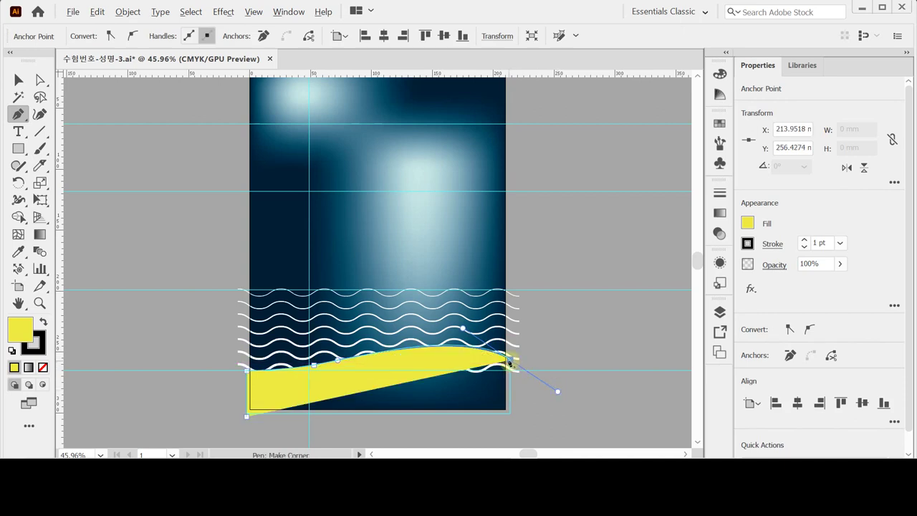
{"action": "left_click_drag", "start_coordinate": [509, 362], "coordinate": [509, 415]}
{"action": "left_click", "coordinate": [510, 414]}
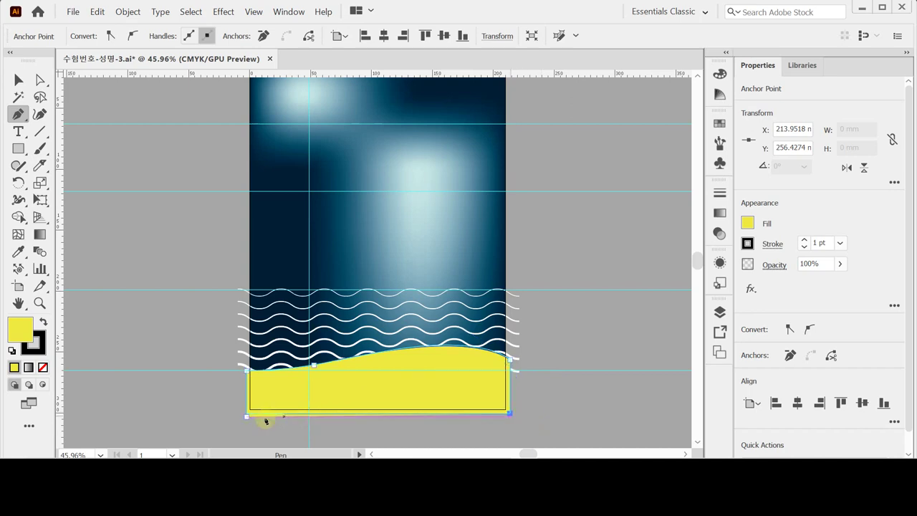
{"action": "left_click", "coordinate": [246, 415]}
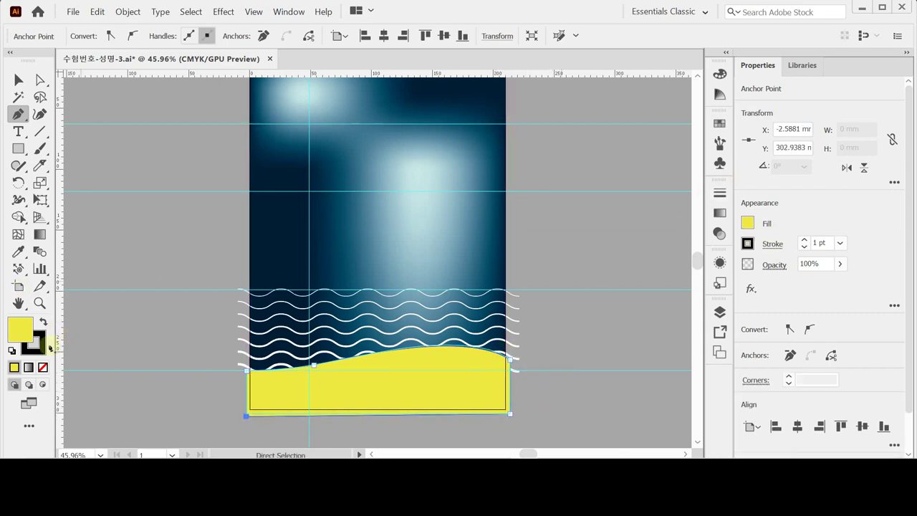
Step: Remove the sand dune's stroke and make its fill the active attribute
{"action": "left_click", "coordinate": [25, 342]}
{"action": "key", "text": "/"}
{"action": "left_click", "coordinate": [19, 328]}
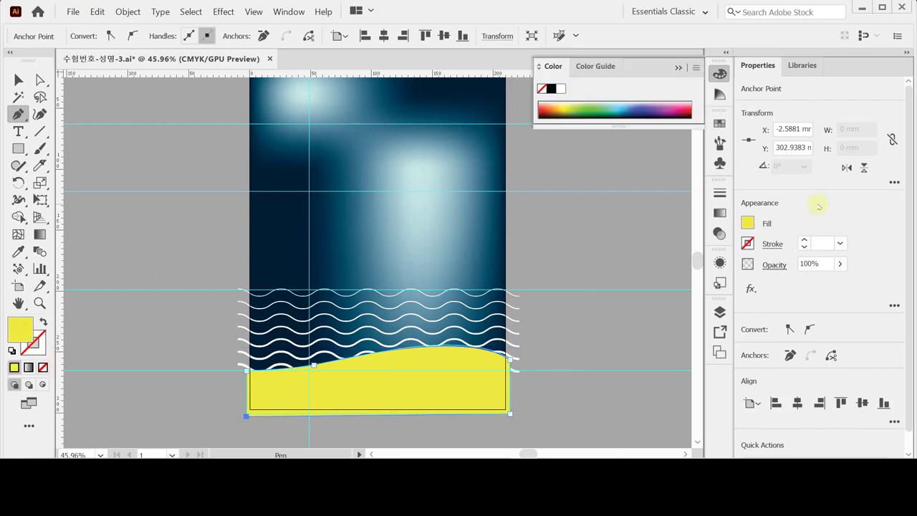
Step: Apply a linear gradient to the sand dune's fill and set its start stop to C0 M0 Y40 K10
{"action": "left_click", "coordinate": [720, 212]}
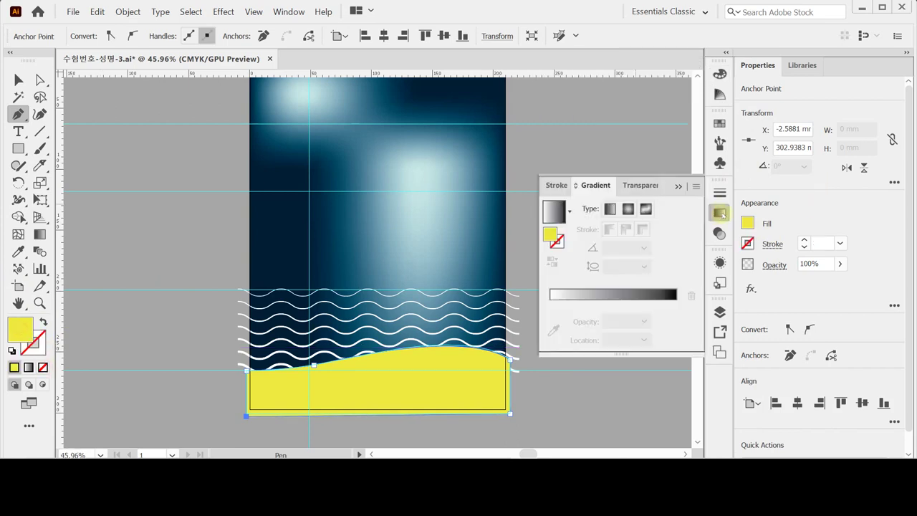
{"action": "left_click", "coordinate": [609, 208]}
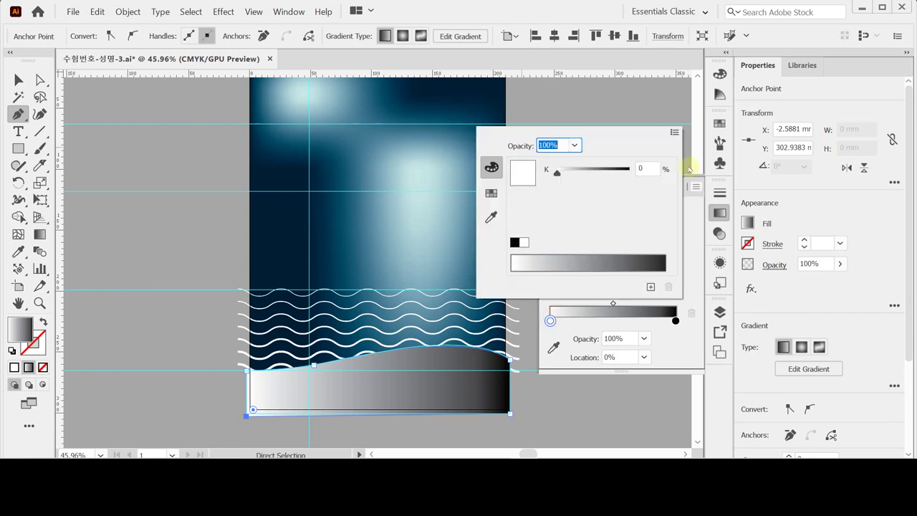
{"action": "left_click", "coordinate": [674, 133]}
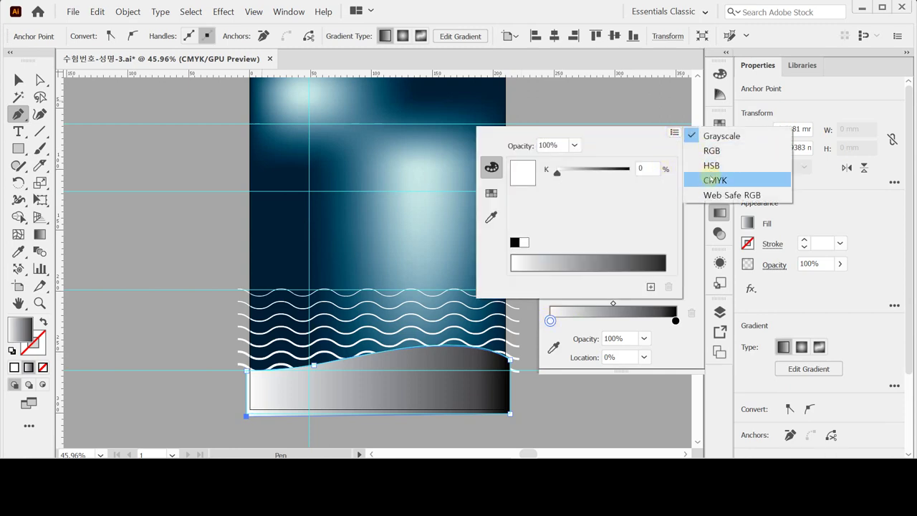
{"action": "left_click", "coordinate": [710, 179]}
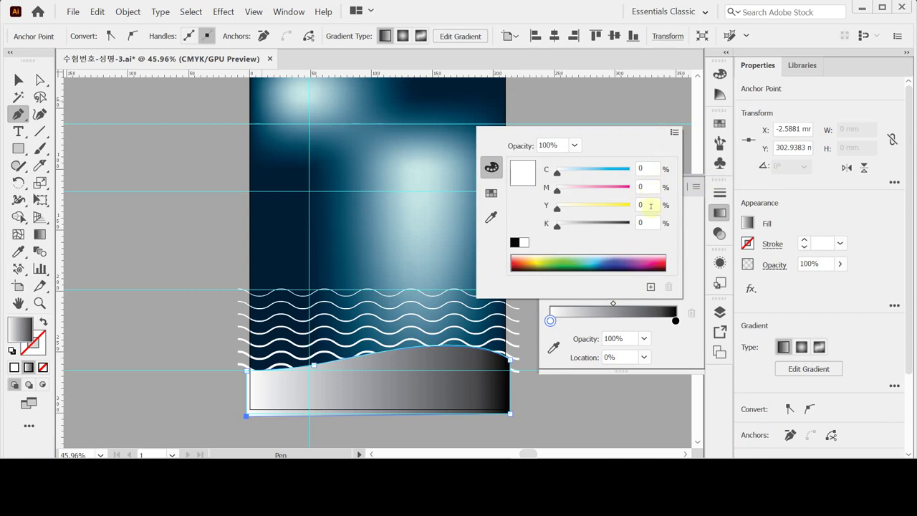
{"action": "left_click", "coordinate": [647, 205]}
{"action": "type", "text": "40"}
{"action": "key", "text": "Tab"}
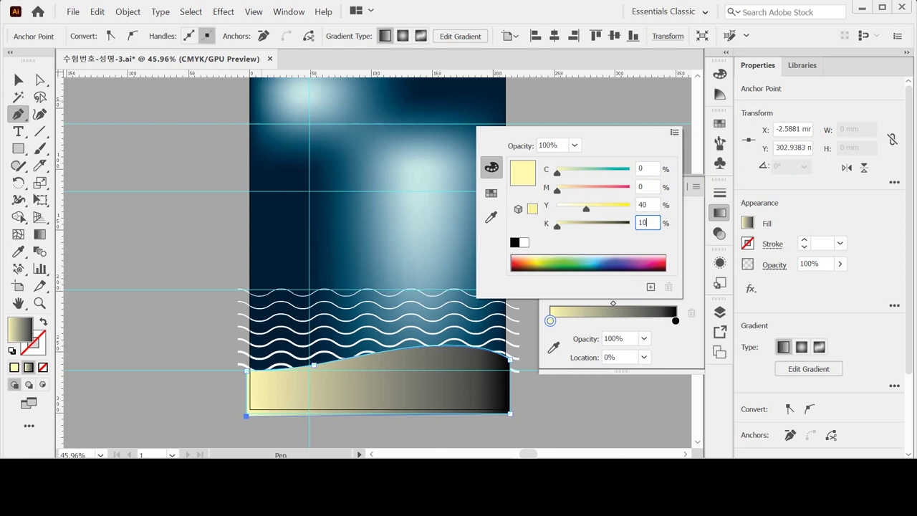
{"action": "key", "text": "Return"}
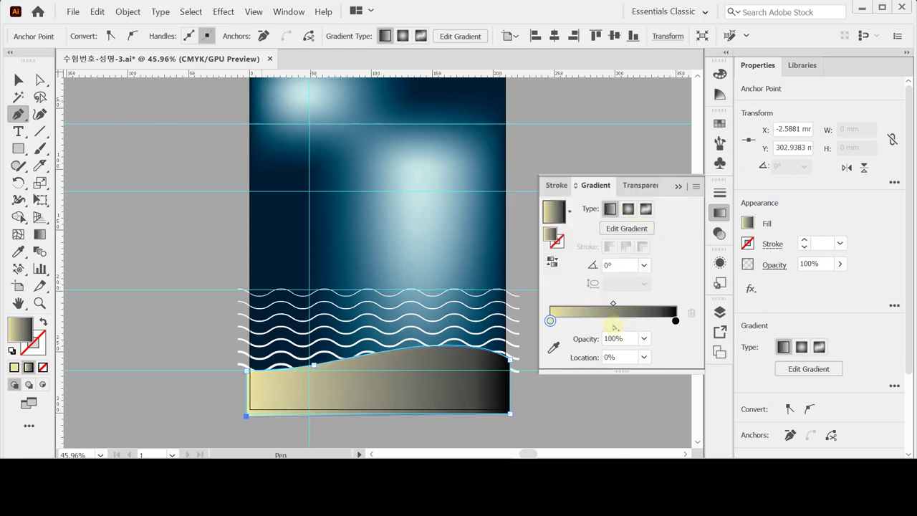
Step: Switch the sand gradient's end stop to CMYK and set it to C20 M20 Y60 K10
{"action": "left_click", "coordinate": [675, 321]}
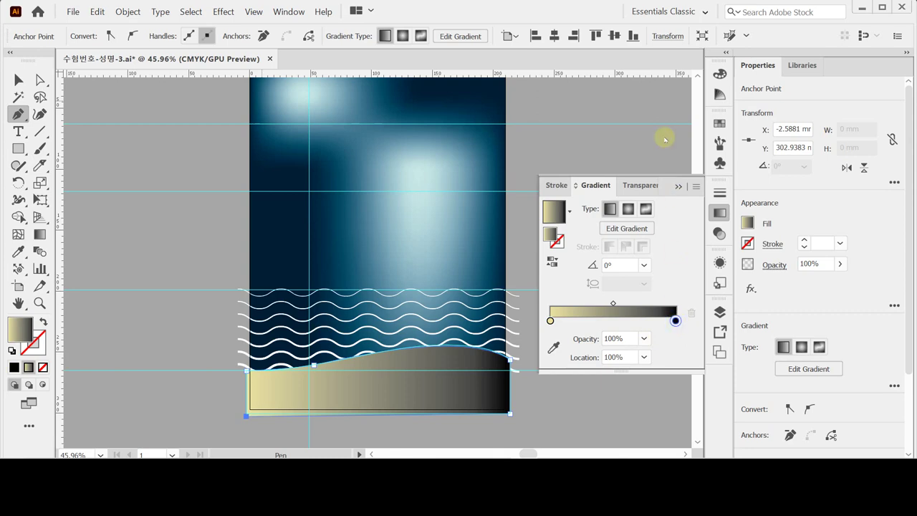
{"action": "left_click", "coordinate": [675, 320]}
{"action": "double_click", "coordinate": [675, 320]}
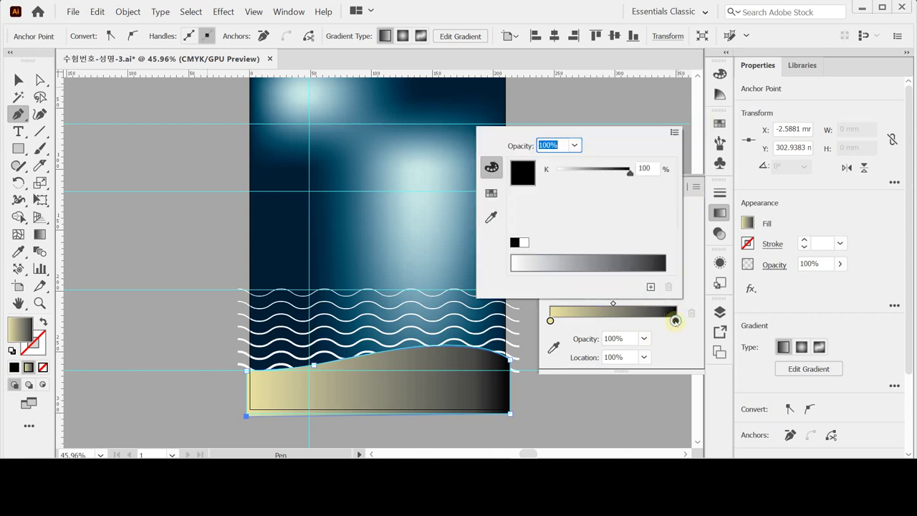
{"action": "left_click", "coordinate": [674, 133]}
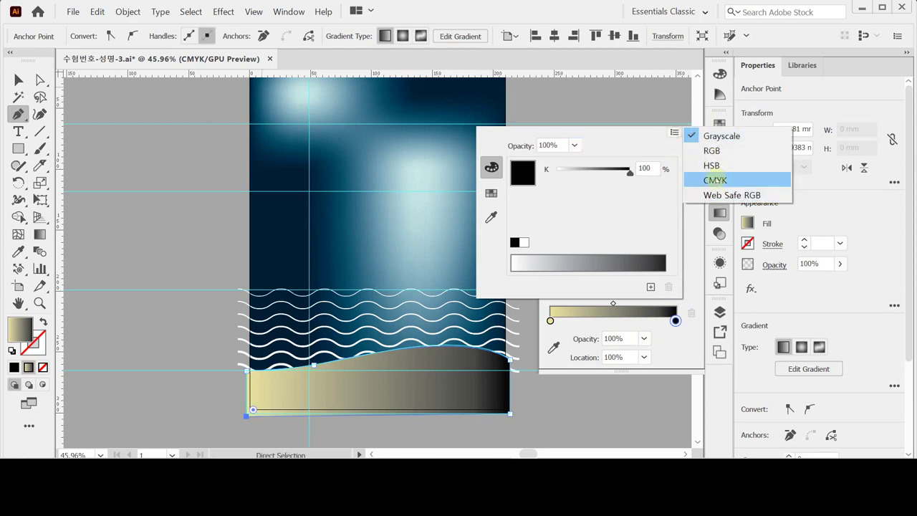
{"action": "left_click", "coordinate": [714, 178]}
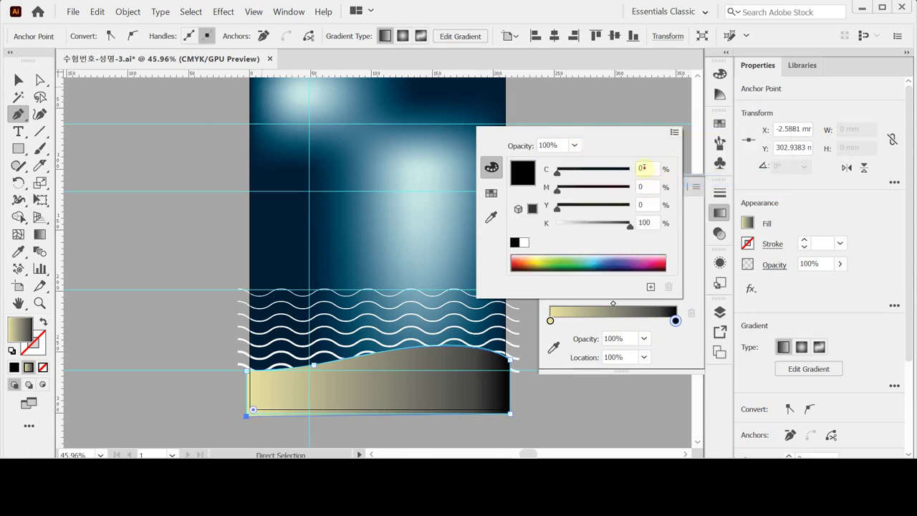
{"action": "left_click", "coordinate": [643, 167]}
{"action": "type", "text": "2"}
{"action": "key", "text": "Tab"}
{"action": "type", "text": "2"}
{"action": "key", "text": "Tab"}
{"action": "key", "text": "shift+Tab"}
{"action": "key", "text": "shift+Tab"}
{"action": "type", "text": "20"}
{"action": "key", "text": "Tab"}
{"action": "type", "text": "20"}
{"action": "key", "text": "Tab"}
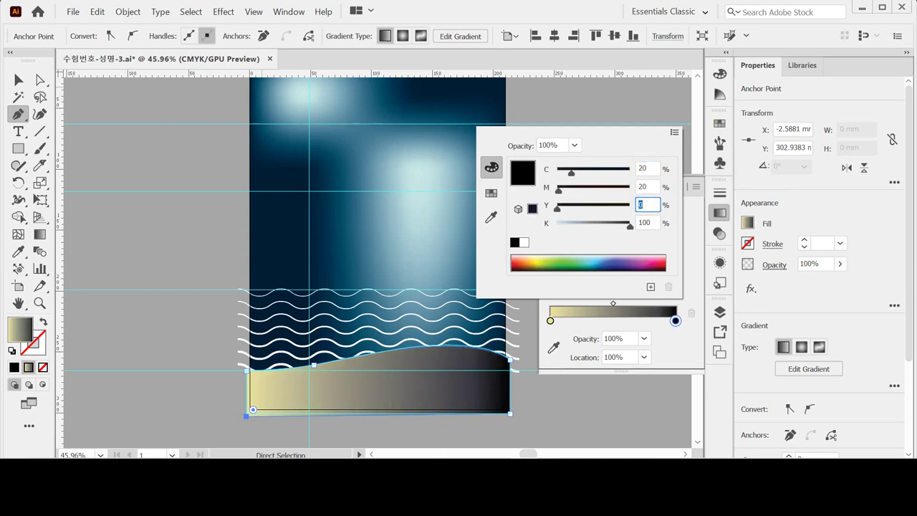
{"action": "type", "text": "60"}
{"action": "key", "text": "Tab"}
{"action": "type", "text": "1"}
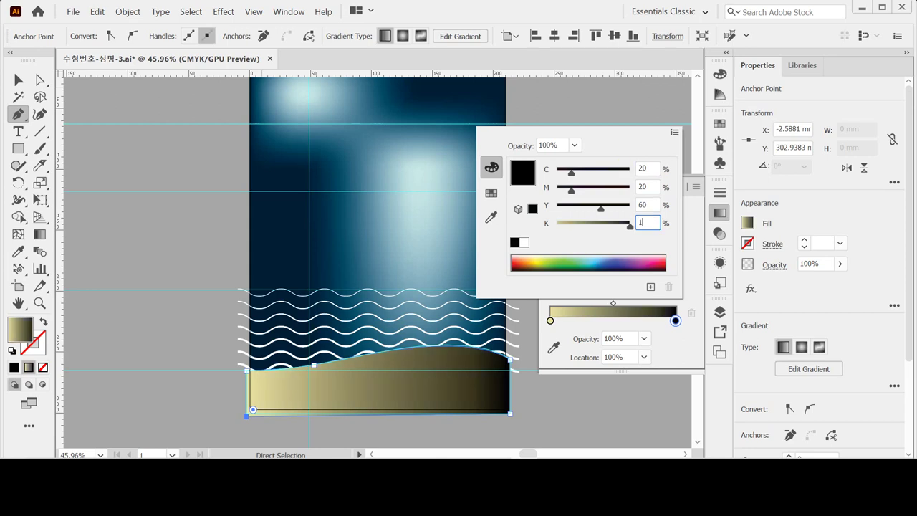
{"action": "type", "text": "0"}
{"action": "key", "text": "Return"}
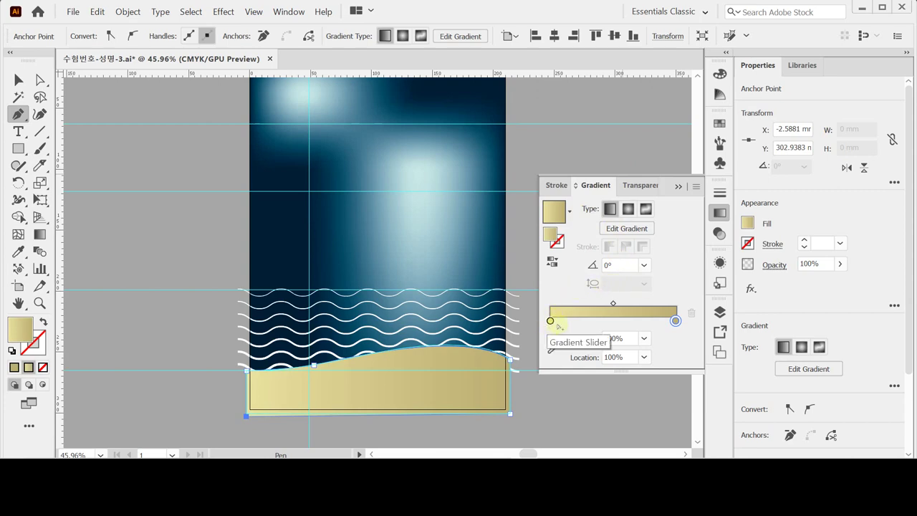
Step: Move the sand gradient's start stop to about 52% and set the gradient angle to -45°
{"action": "left_click_drag", "start_coordinate": [550, 321], "coordinate": [616, 321]}
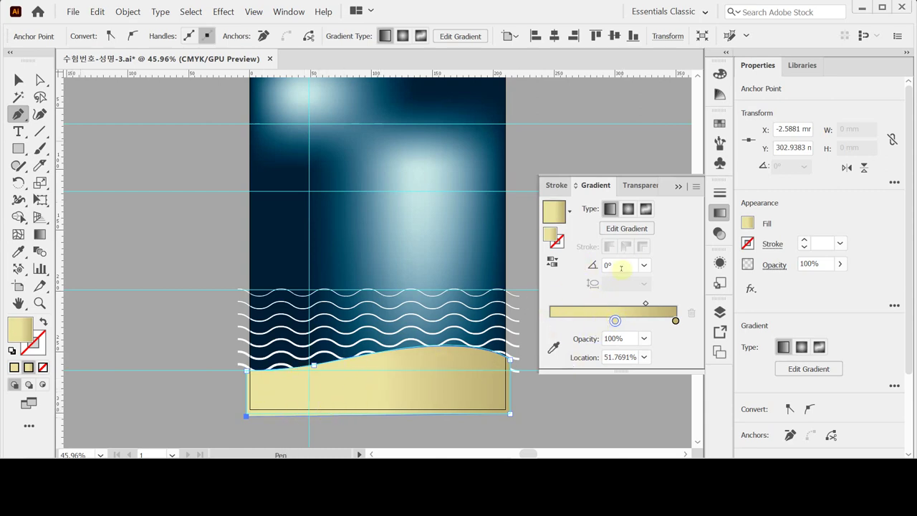
{"action": "left_click", "coordinate": [645, 265]}
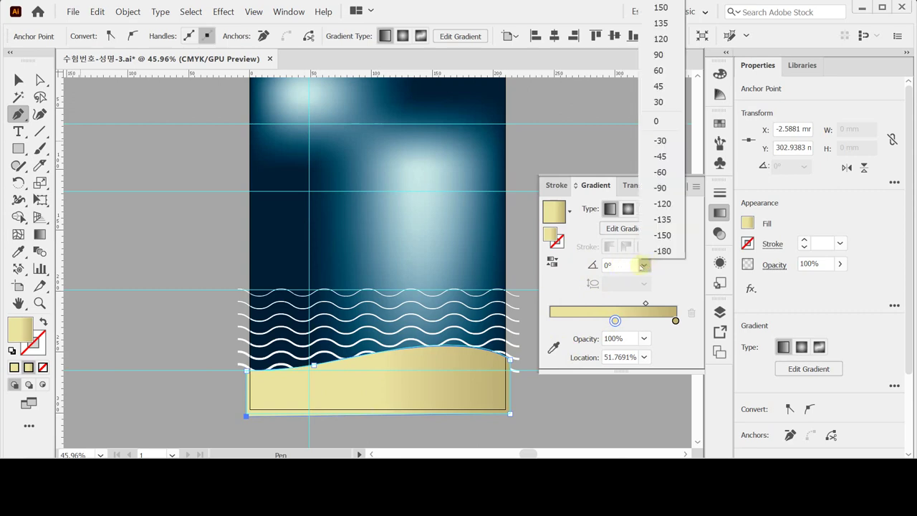
{"action": "left_click", "coordinate": [663, 156]}
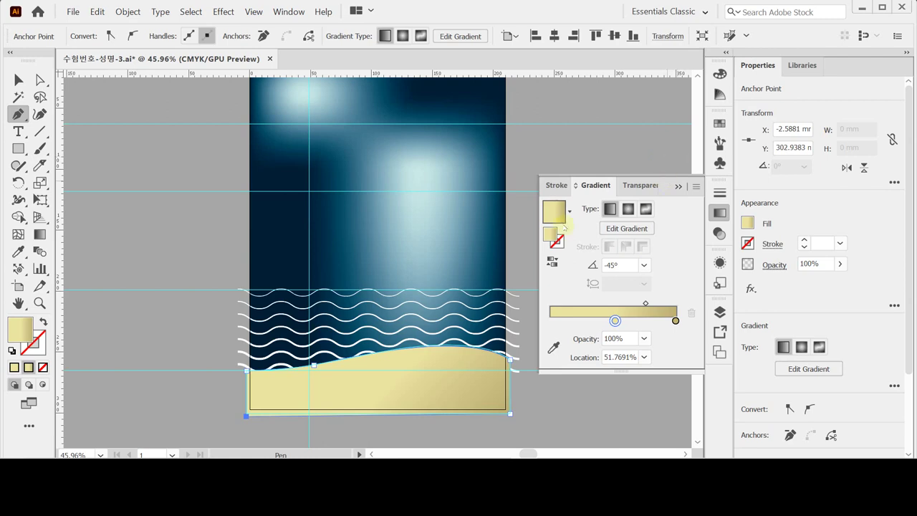
Step: Inspect the sand gradient's direction and colour stops on the artwork, and save the document
{"action": "left_click", "coordinate": [41, 233]}
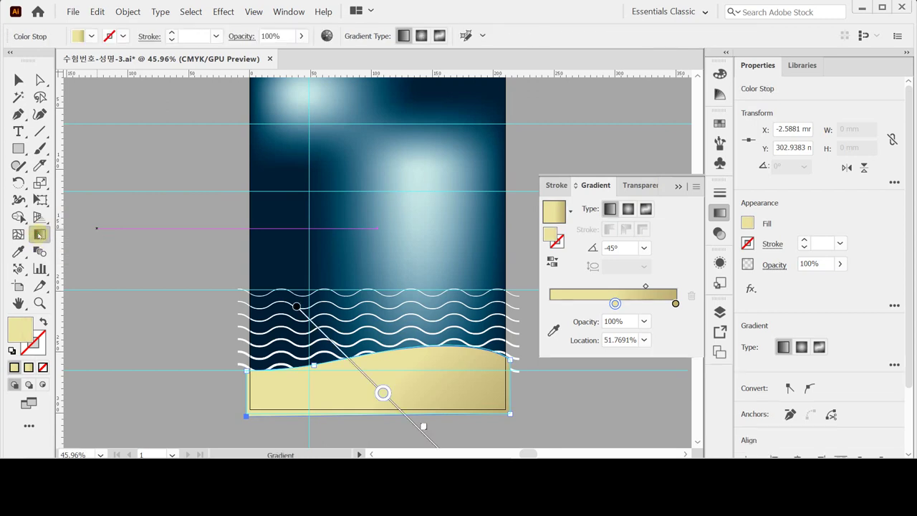
{"action": "scroll", "coordinate": [351, 291], "scroll_direction": "down", "scroll_amount": 3}
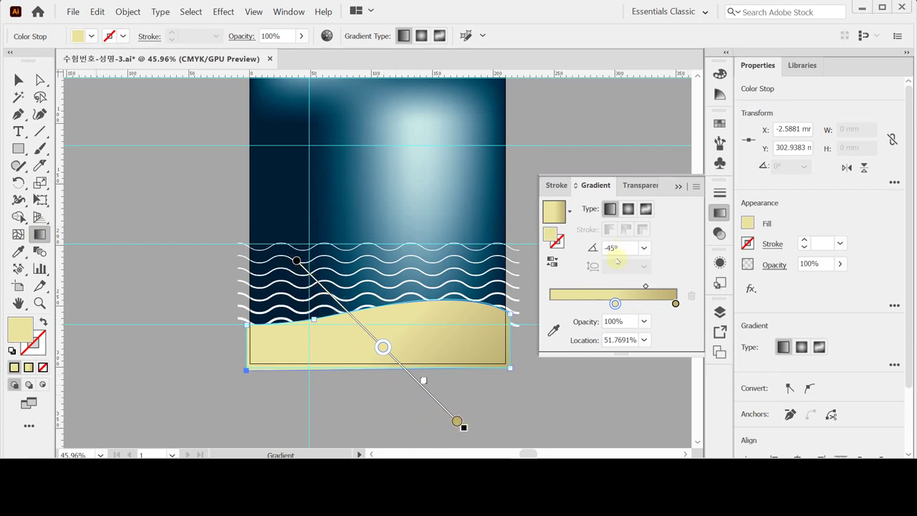
{"action": "left_click", "coordinate": [457, 421]}
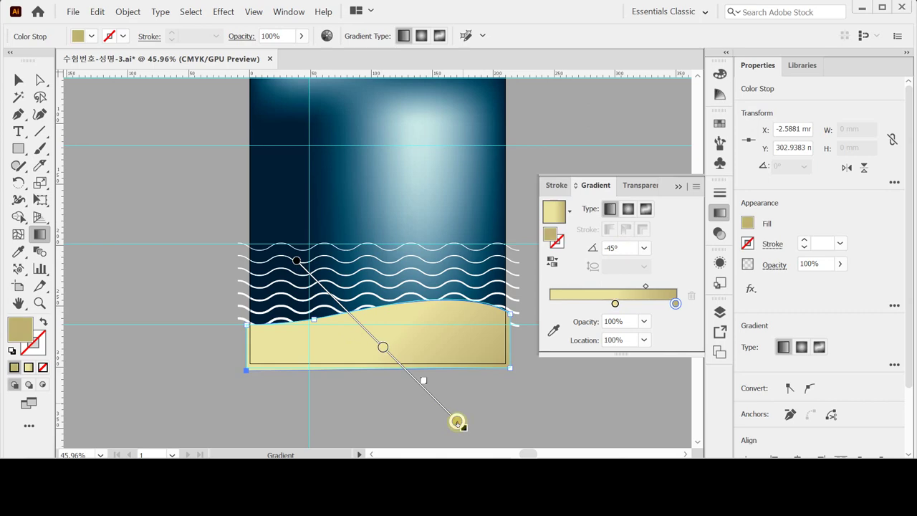
{"action": "left_click", "coordinate": [382, 347]}
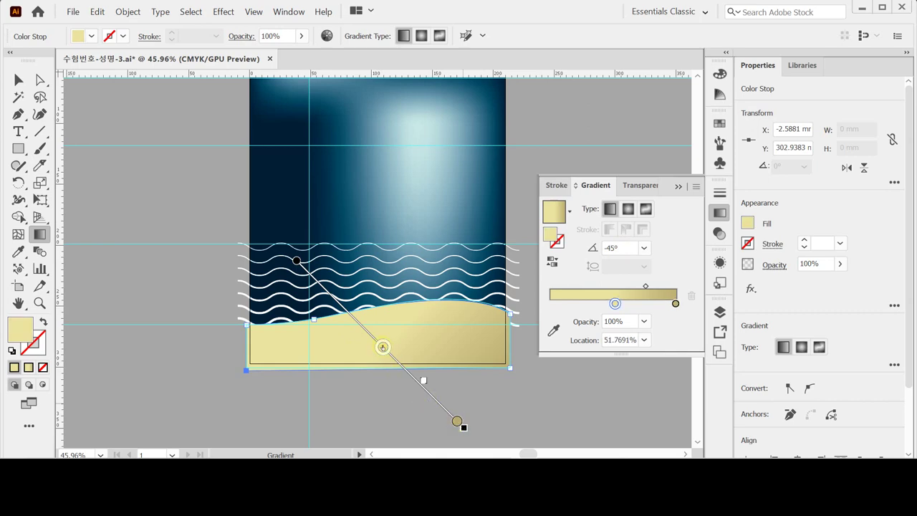
{"action": "double_click", "coordinate": [383, 346]}
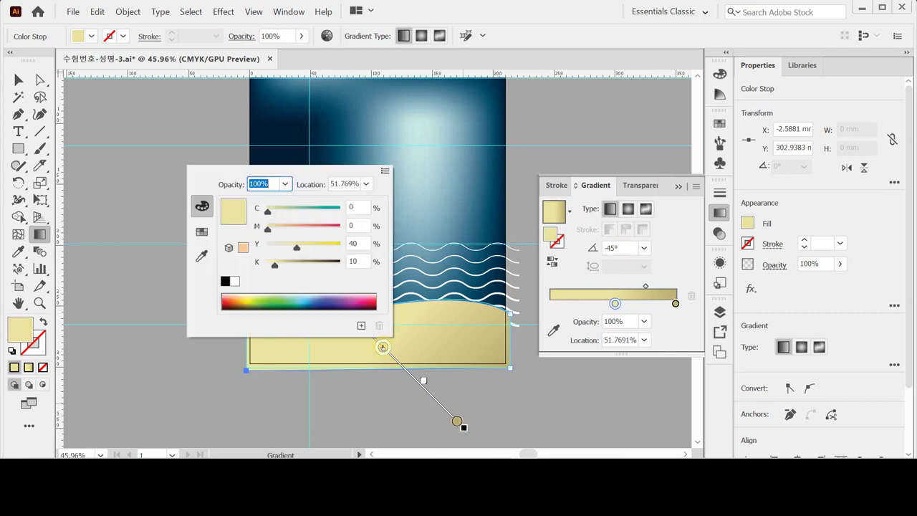
{"action": "key", "text": "Escape"}
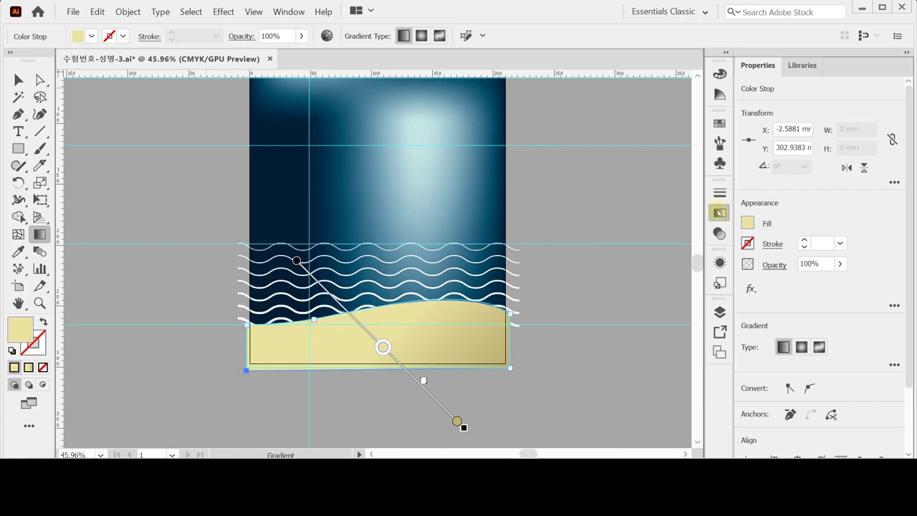
{"action": "left_click", "coordinate": [718, 213]}
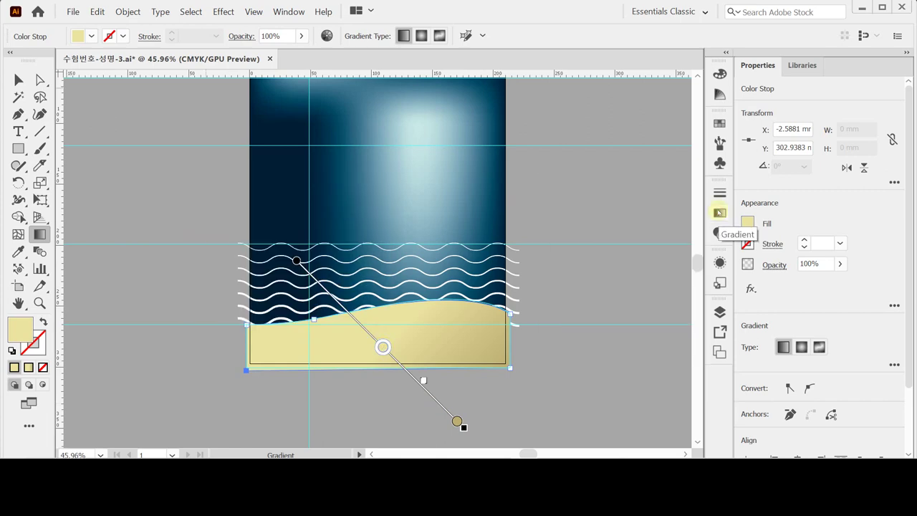
{"action": "key", "text": "ctrl+s"}
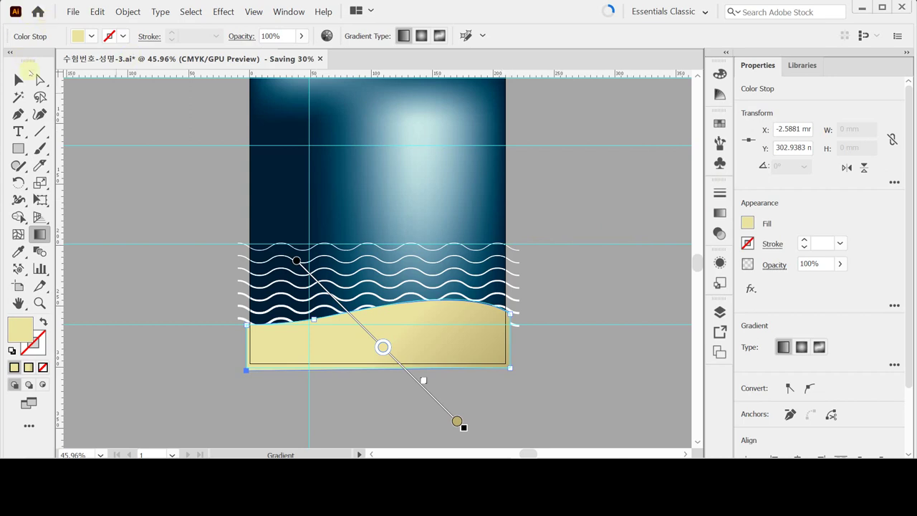
{"action": "left_click", "coordinate": [19, 79]}
{"action": "key", "text": "period"}
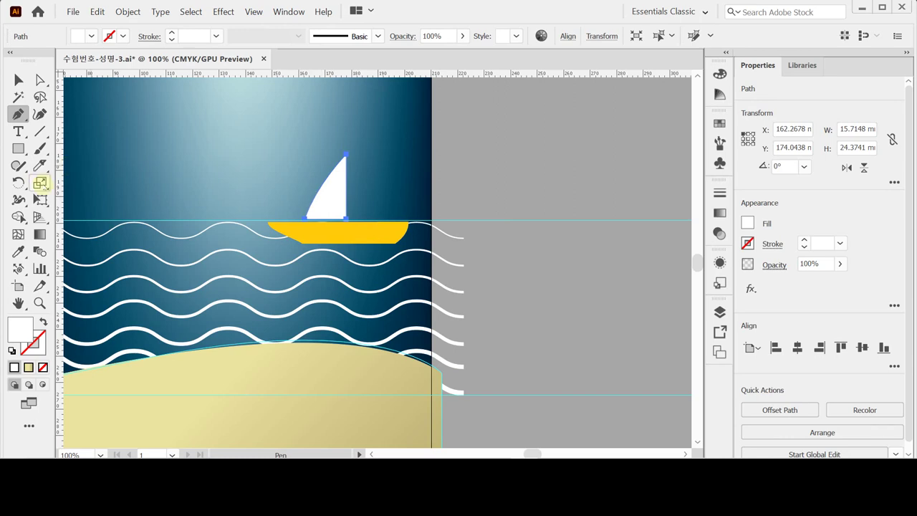
Step: Make a copy of the boat's white sail scaled uniformly to 60%
{"action": "left_click", "coordinate": [40, 182]}
{"action": "left_click_drag", "start_coordinate": [401, 182], "coordinate": [544, 180]}
{"action": "key", "text": "Return"}
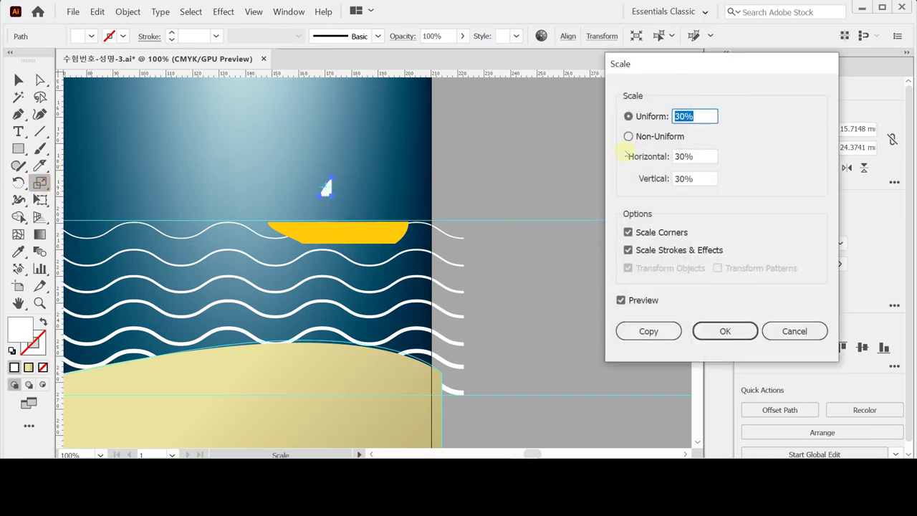
{"action": "type", "text": "60"}
{"action": "left_click", "coordinate": [652, 334]}
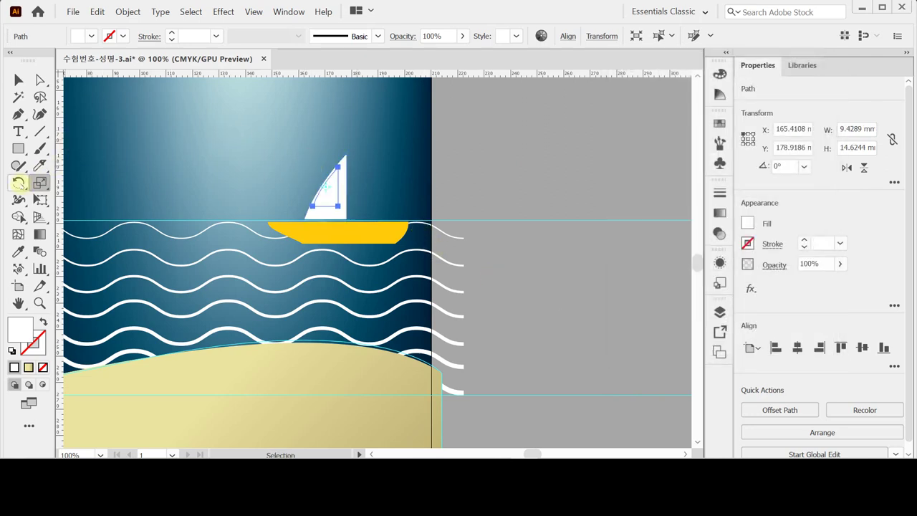
Step: Mirror the small sail copy about the vertical axis
{"action": "left_click_drag", "start_coordinate": [18, 182], "coordinate": [50, 198]}
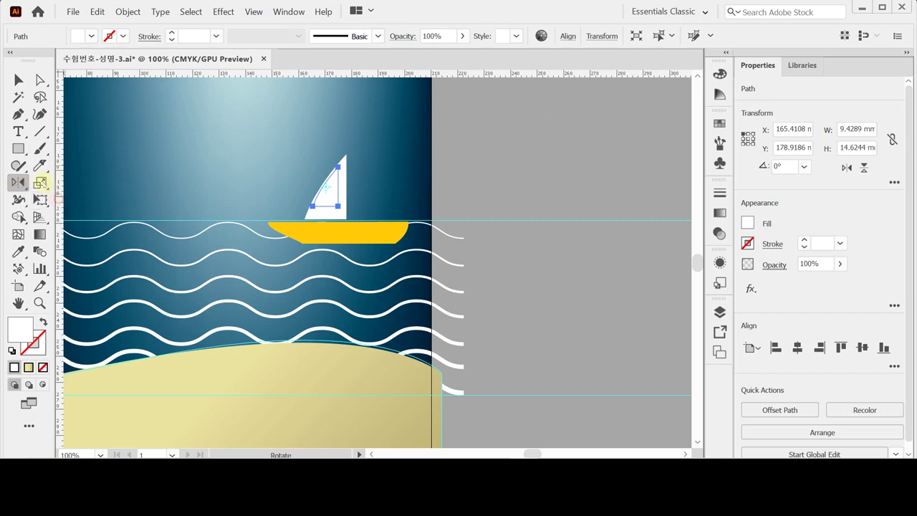
{"action": "double_click", "coordinate": [18, 182]}
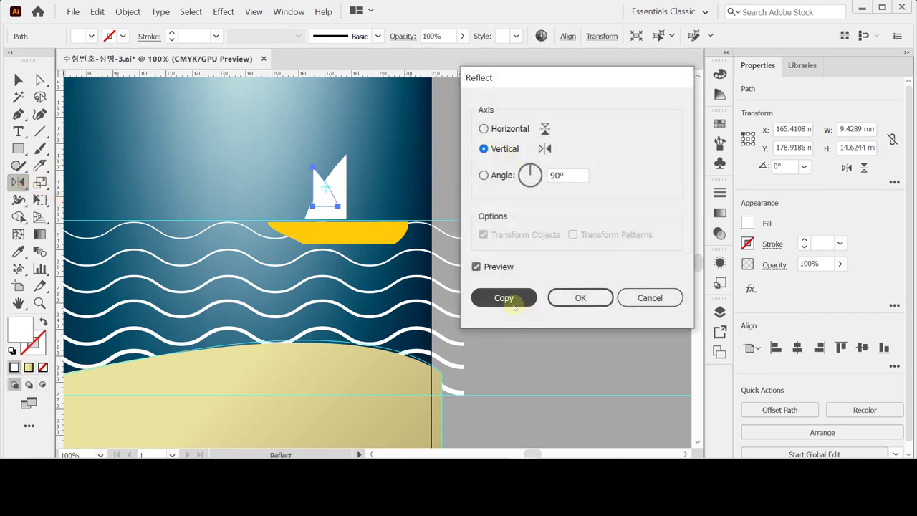
{"action": "left_click", "coordinate": [594, 297]}
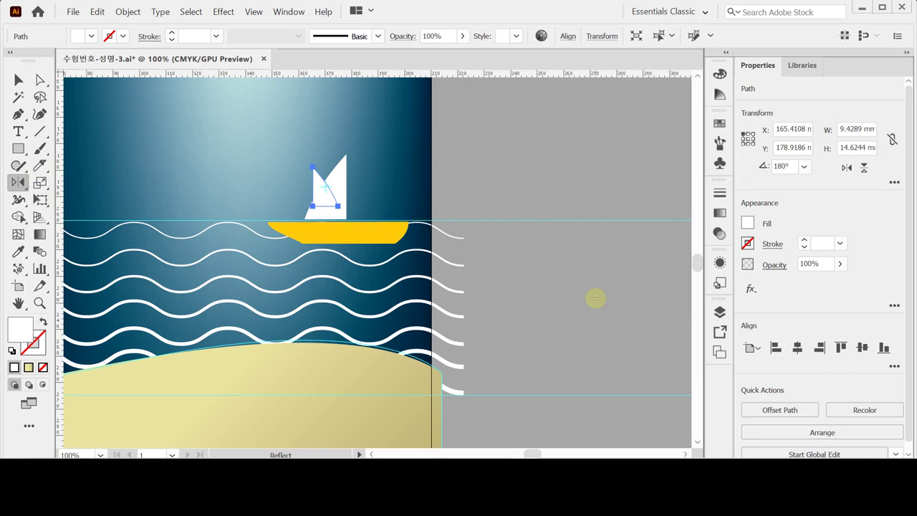
Step: Move the mirrored small sail 14 mm to the right and 4 mm down, beside the large sail
{"action": "key", "text": "Right"}
{"action": "key", "text": "Right"}
{"action": "key", "text": "Right"}
{"action": "key", "text": "Right"}
{"action": "key", "text": "Right"}
{"action": "key", "text": "Right"}
{"action": "key", "text": "Right"}
{"action": "key", "text": "Right"}
{"action": "key", "text": "Right"}
{"action": "key", "text": "Right"}
{"action": "key", "text": "Down"}
{"action": "key", "text": "Right"}
{"action": "key", "text": "Right"}
{"action": "key", "text": "Right"}
{"action": "key", "text": "Right"}
{"action": "key", "text": "Down"}
{"action": "key", "text": "Down"}
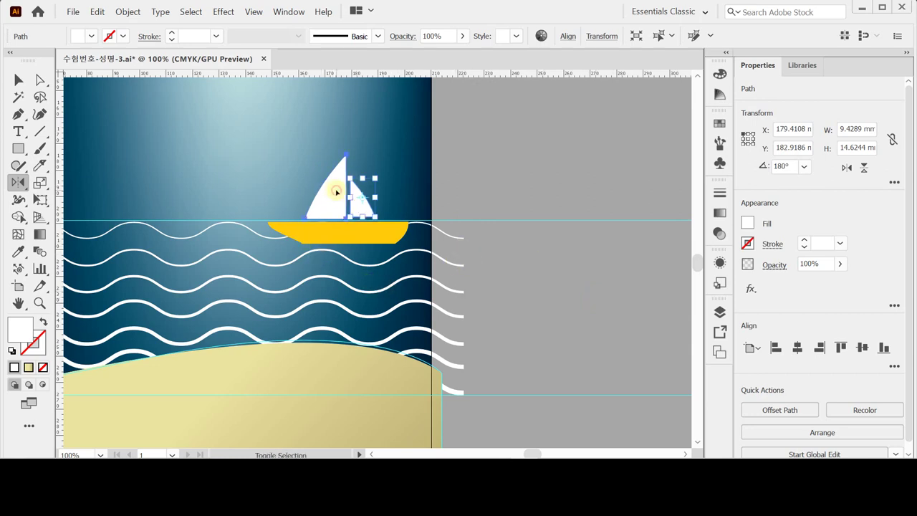
Step: Try to align the bottom edges of the two sails
{"action": "left_click", "coordinate": [336, 192], "text": "shift"}
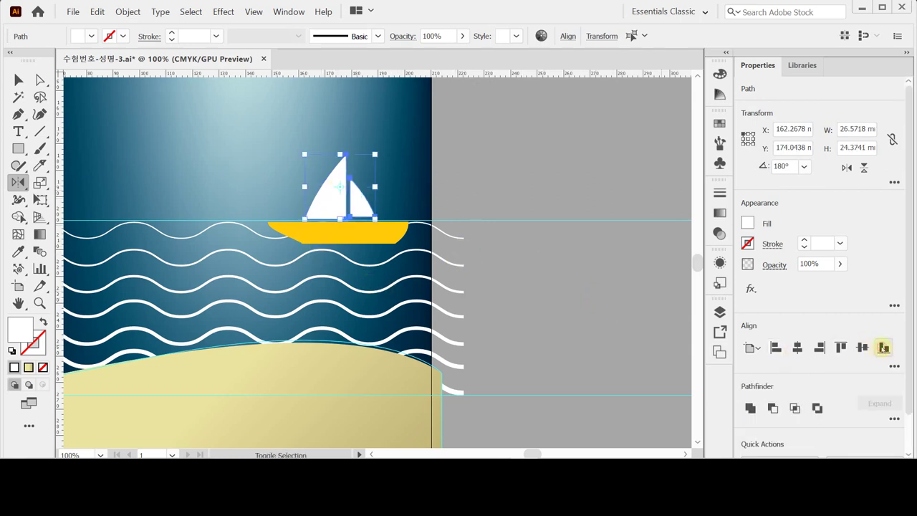
{"action": "left_click", "coordinate": [883, 347]}
{"action": "key", "text": "ctrl+z"}
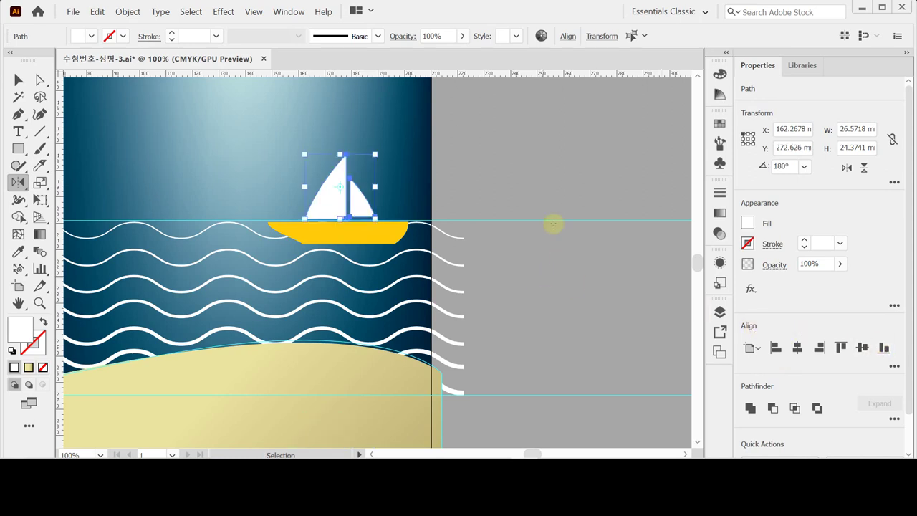
Step: Reselect both sails and align them by their bottom edges to the artboard's lower edge
{"action": "left_click", "coordinate": [389, 202]}
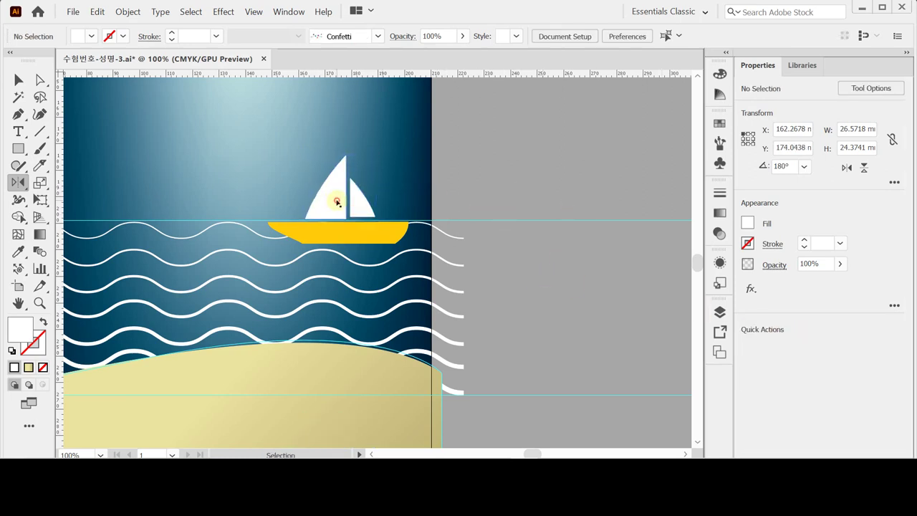
{"action": "left_click", "coordinate": [337, 202]}
{"action": "left_click", "coordinate": [362, 205], "text": "shift"}
{"action": "left_click", "coordinate": [883, 347]}
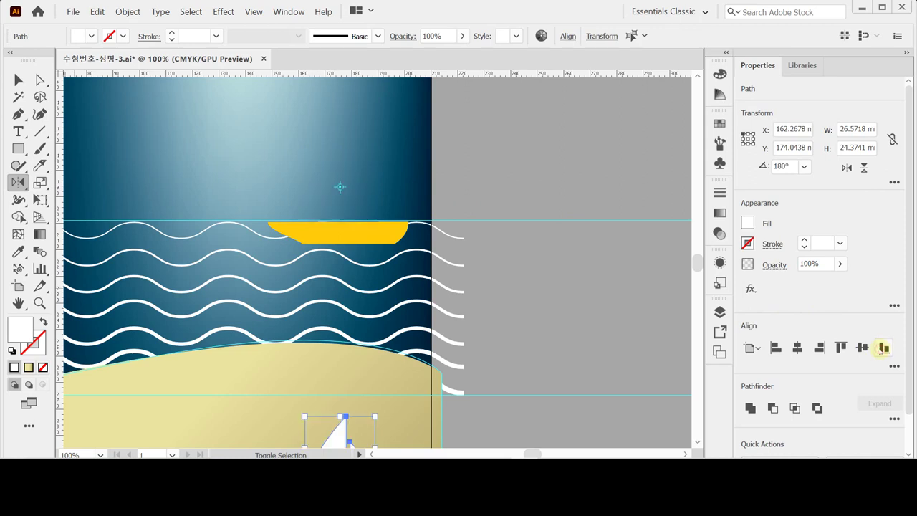
Step: Move the two aligned sails back up so they sit centred just above the yellow hull
{"action": "left_click", "coordinate": [589, 264]}
{"action": "key", "text": "Up"}
{"action": "key", "text": "Up"}
{"action": "key", "text": "Up"}
{"action": "key", "text": "Up"}
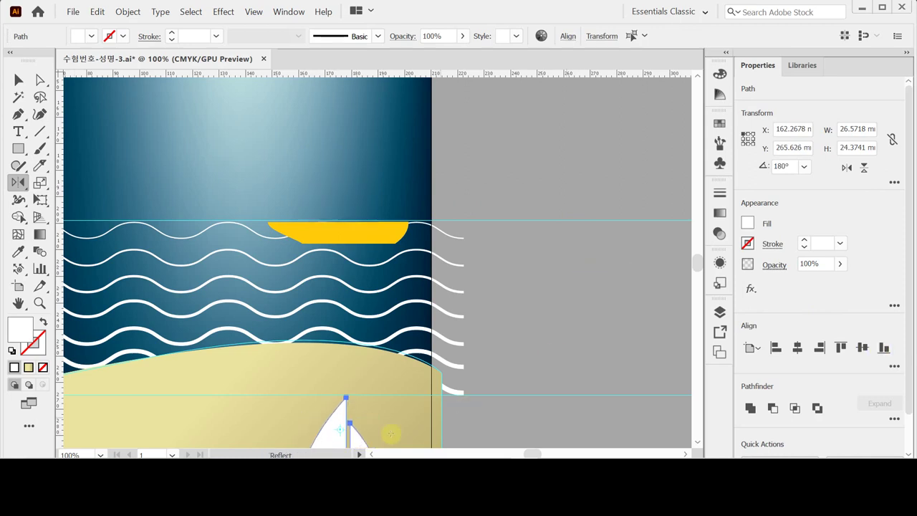
{"action": "left_click_drag", "start_coordinate": [333, 428], "coordinate": [351, 177]}
{"action": "key", "text": "shift"}
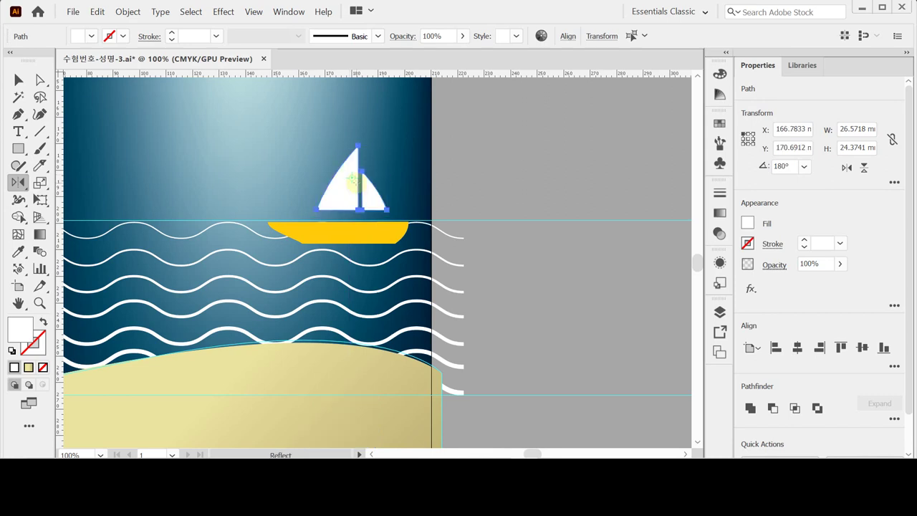
{"action": "key", "text": "Down"}
{"action": "key", "text": "Down"}
{"action": "key", "text": "Down"}
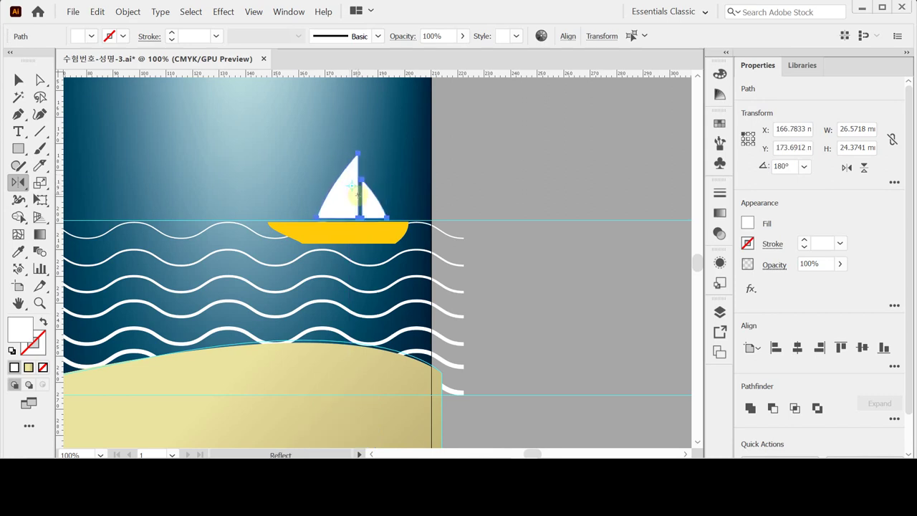
{"action": "key", "text": "Up"}
Step: Add the hull to the selected sails and create a vertically mirrored copy of the boat across the poster
{"action": "left_click", "coordinate": [373, 233], "text": "shift"}
{"action": "key", "text": "ctrl+minus"}
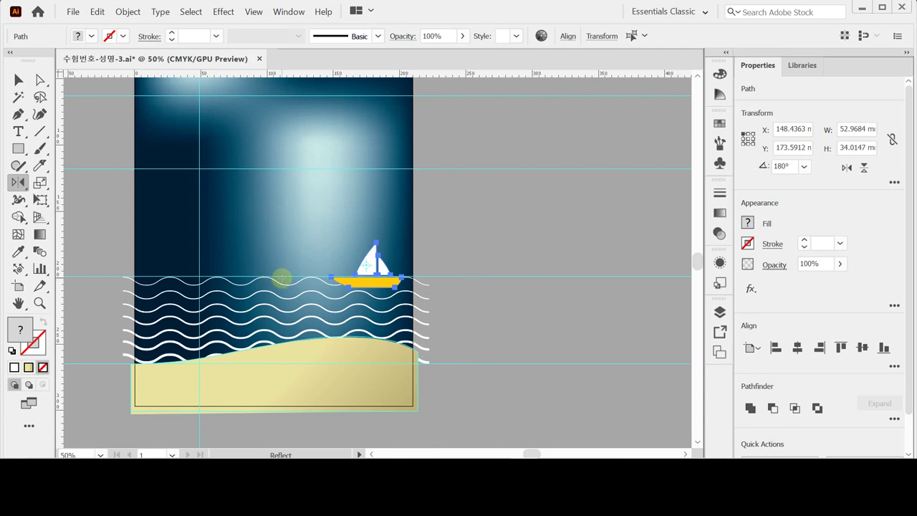
{"action": "left_click", "coordinate": [281, 277], "text": "alt"}
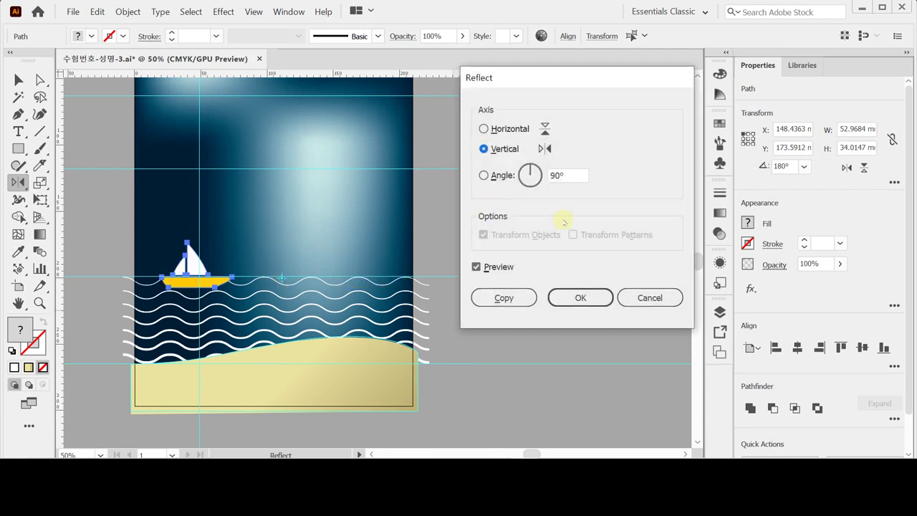
{"action": "left_click", "coordinate": [506, 297]}
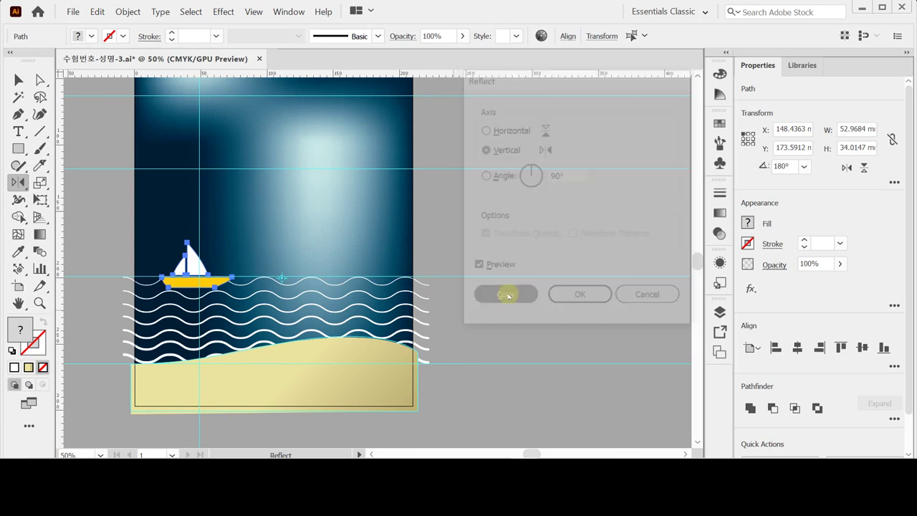
{"action": "key", "text": "ctrl+d"}
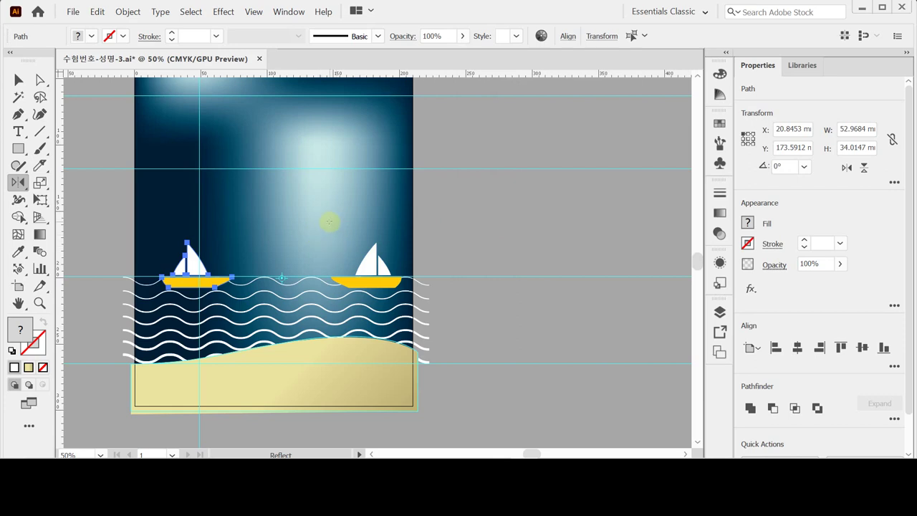
Step: Scale the mirrored boat down proportionally to about 36 mm wide and place it on the top wave line
{"action": "key", "text": "ctrl"}
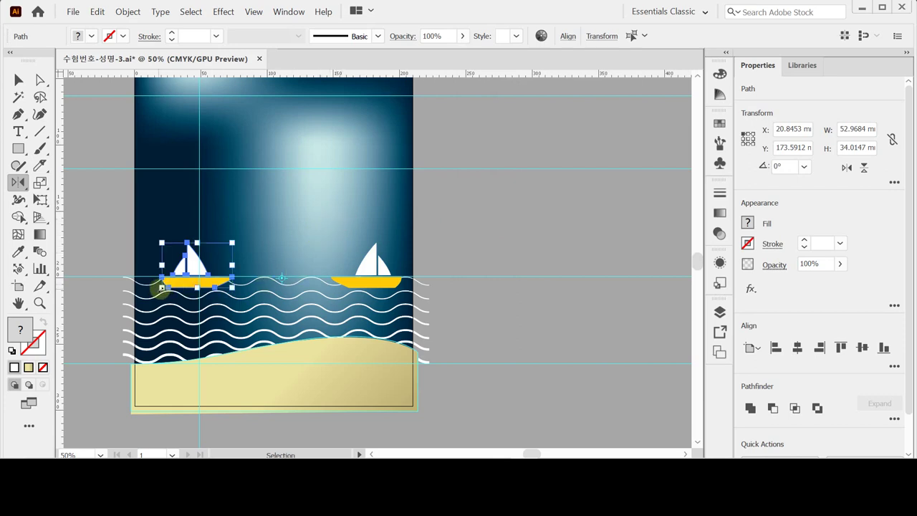
{"action": "key", "text": "shift"}
{"action": "left_click_drag", "start_coordinate": [161, 286], "coordinate": [220, 282]}
{"action": "left_click", "coordinate": [192, 255]}
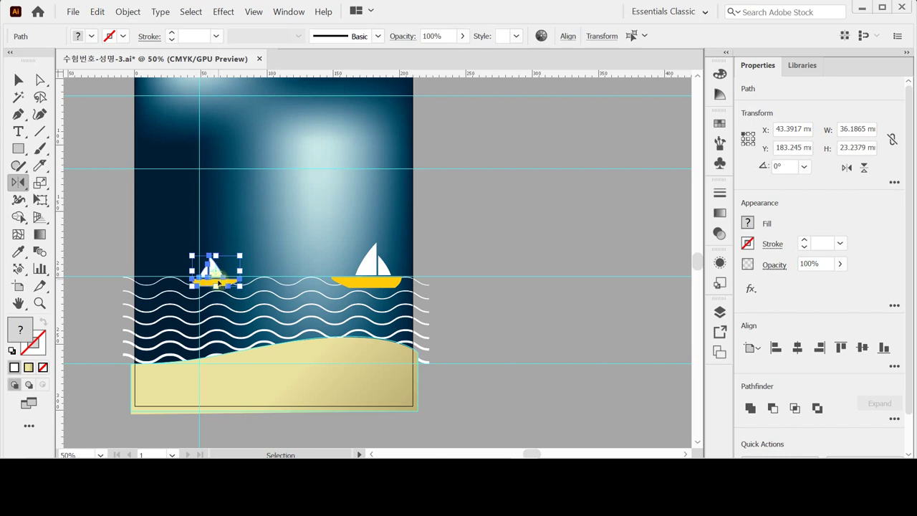
{"action": "key", "text": "o"}
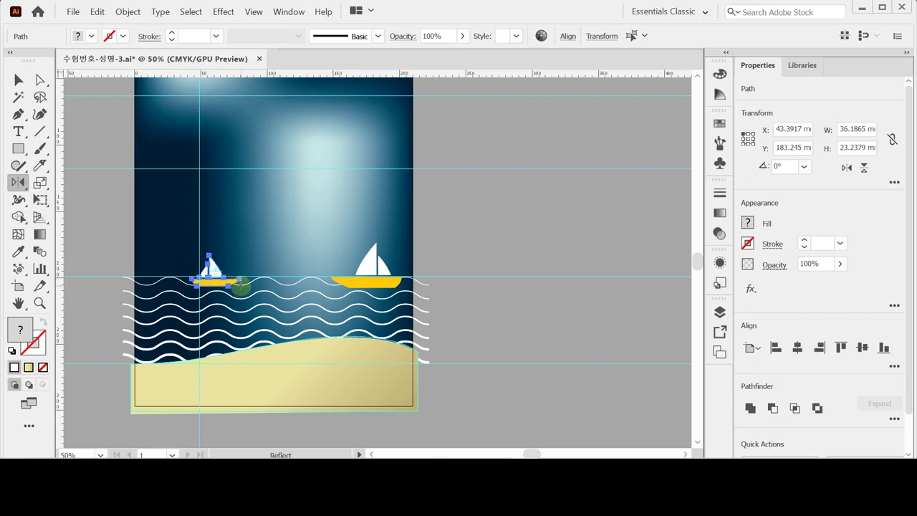
Step: Select only the small boat's two sails and set their fill to K30 grey
{"action": "left_click", "coordinate": [250, 266]}
{"action": "left_click", "coordinate": [147, 256], "text": "ctrl"}
{"action": "left_click", "coordinate": [215, 284], "text": "ctrl"}
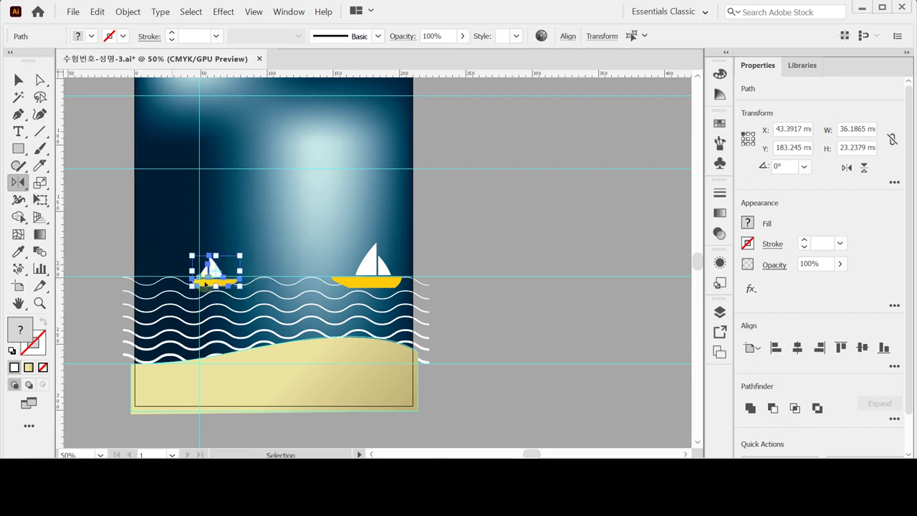
{"action": "left_click", "coordinate": [211, 268], "text": "ctrl"}
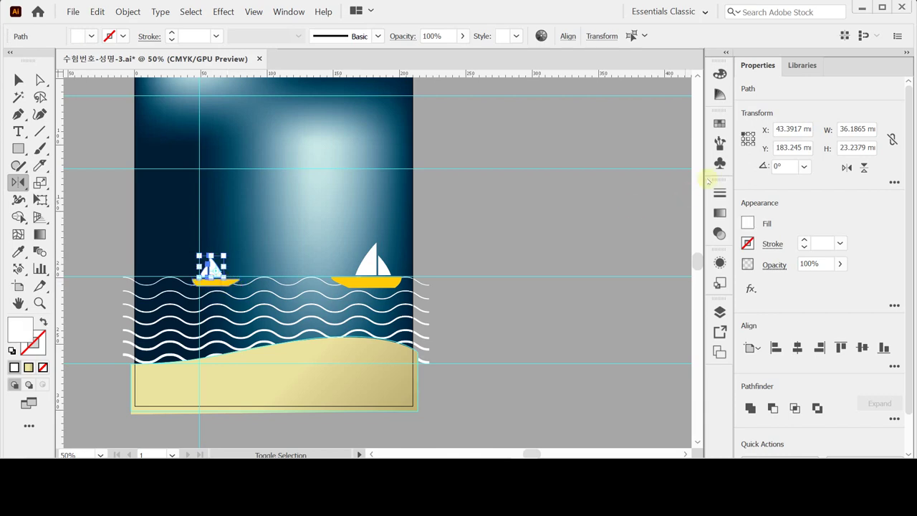
{"action": "left_click", "coordinate": [747, 223]}
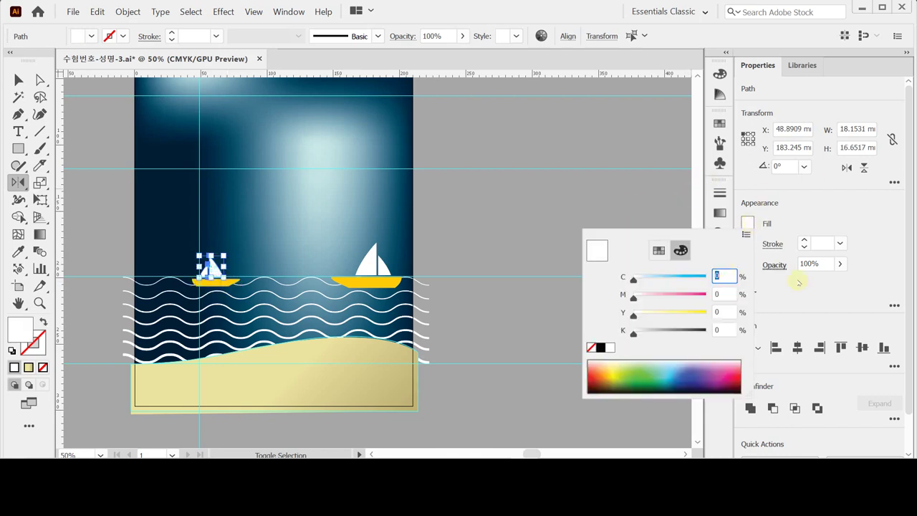
{"action": "left_click", "coordinate": [724, 330]}
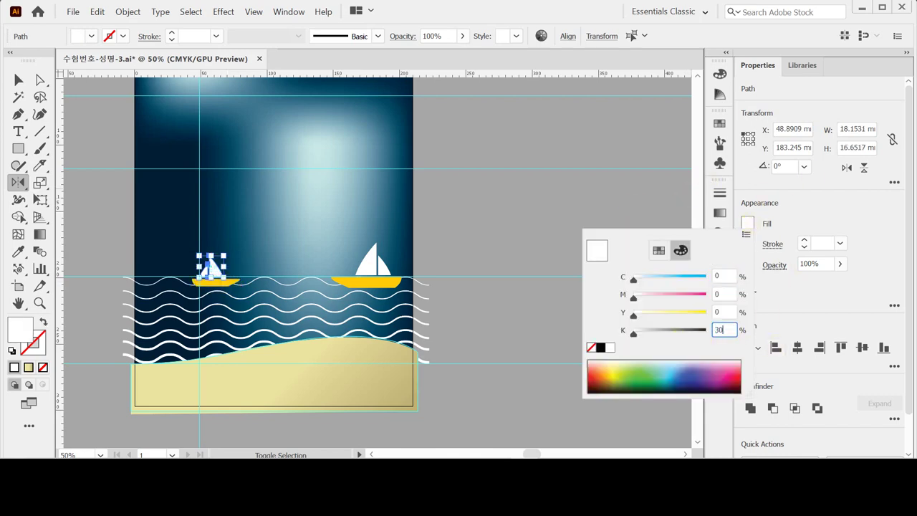
{"action": "type", "text": "30"}
{"action": "key", "text": "Return"}
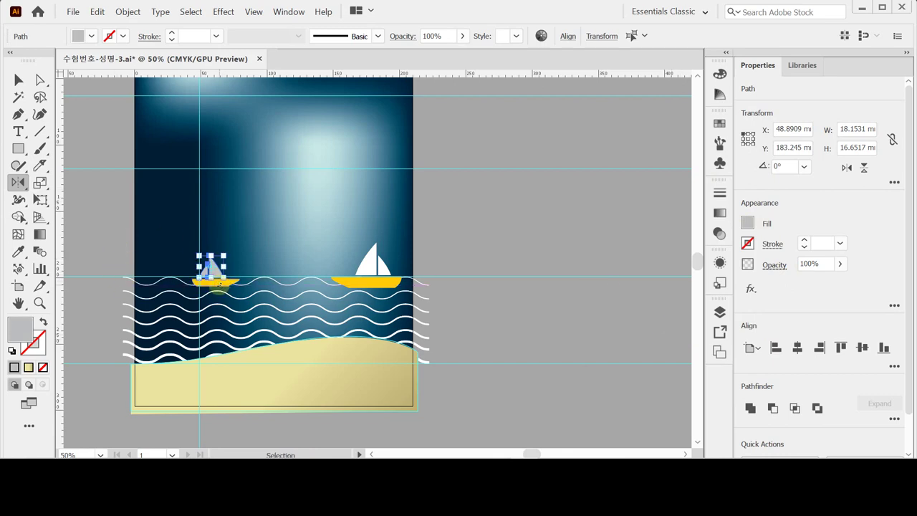
{"action": "left_click", "coordinate": [123, 228]}
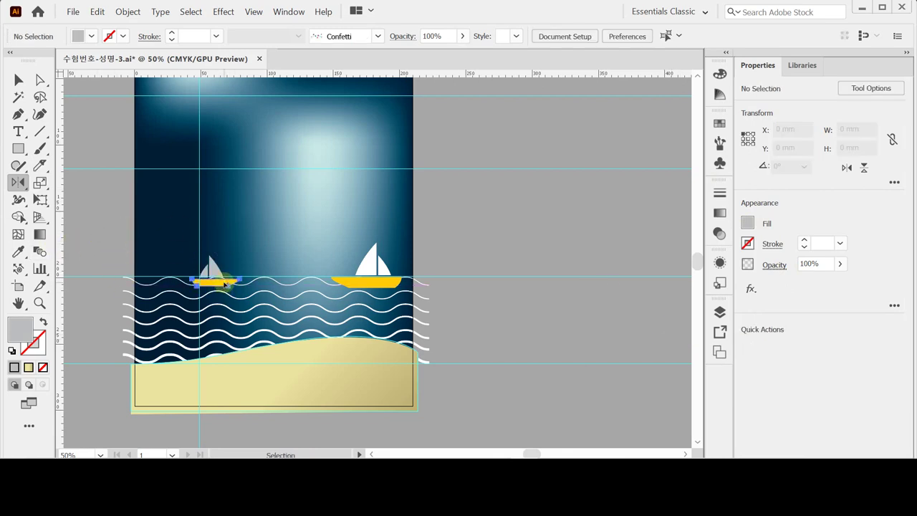
Step: Set the small boat's hull fill to C0 M50 Y100 K0
{"action": "left_click", "coordinate": [224, 285]}
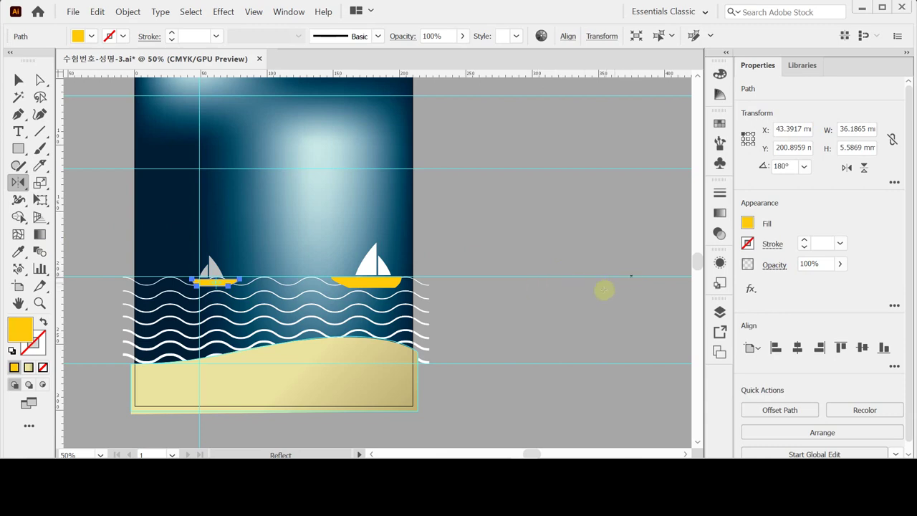
{"action": "left_click", "coordinate": [747, 223]}
{"action": "left_click", "coordinate": [730, 294]}
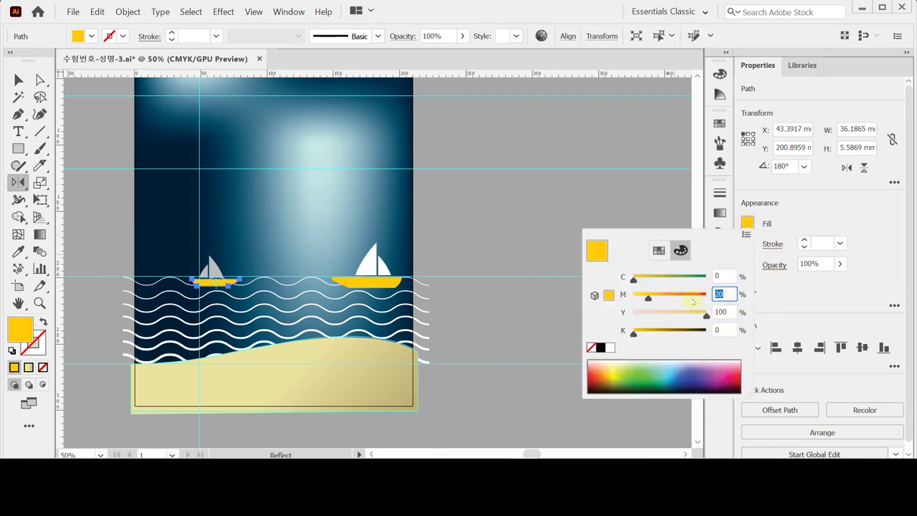
{"action": "type", "text": "50"}
{"action": "key", "text": "Tab"}
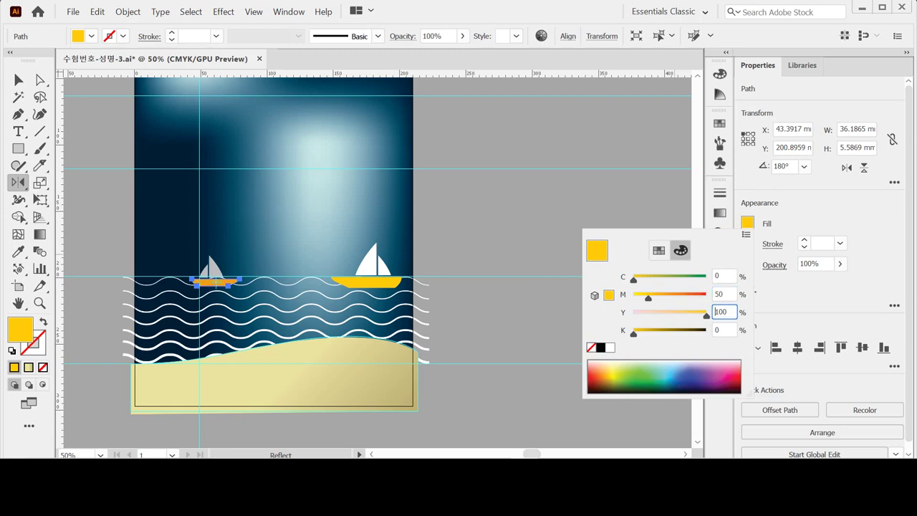
{"action": "type", "text": "100"}
{"action": "key", "text": "Tab"}
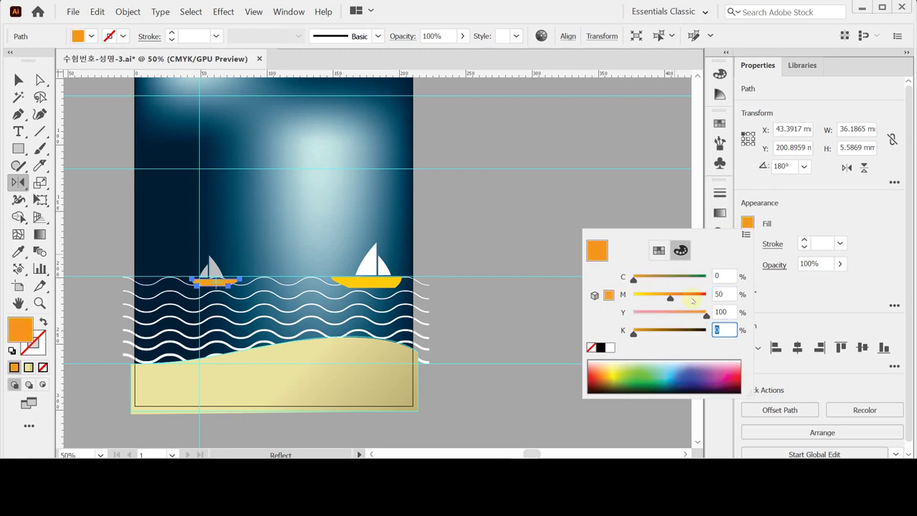
{"action": "key", "text": "Return"}
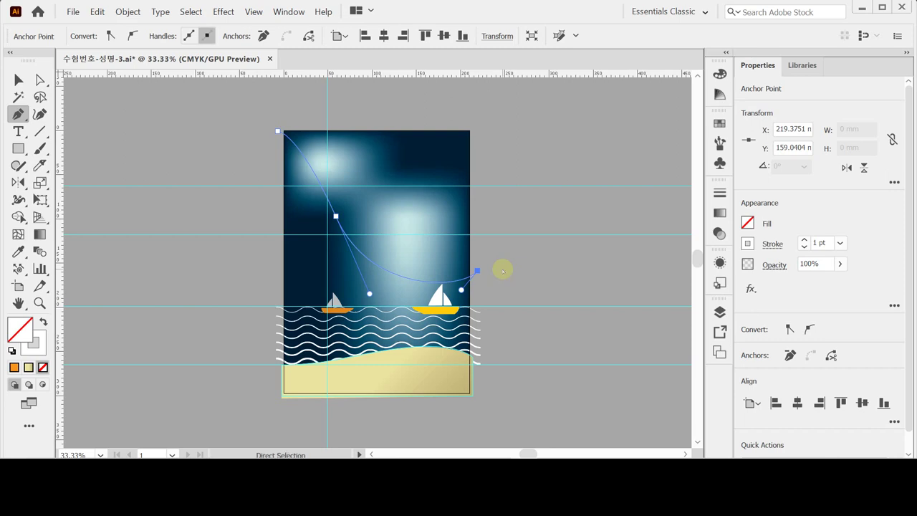
Step: Select the white and pink 1 pt curves crossing the poster and make a blend between them
{"action": "key", "text": "ctrl+z"}
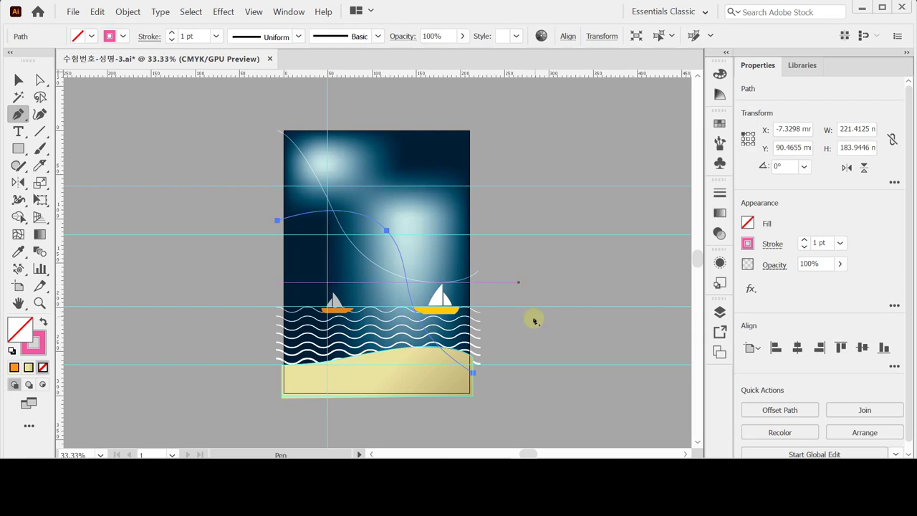
{"action": "left_click", "coordinate": [533, 318]}
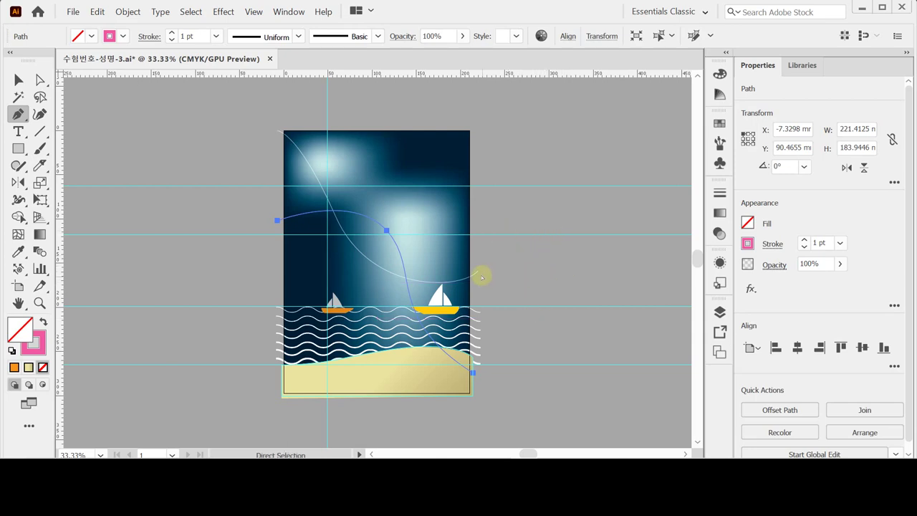
{"action": "left_click", "coordinate": [18, 79]}
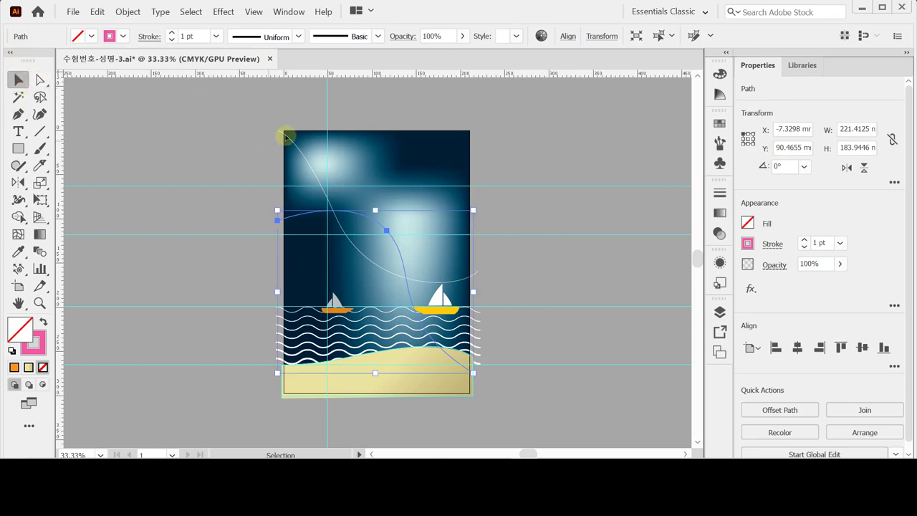
{"action": "left_click", "coordinate": [280, 132], "text": "shift"}
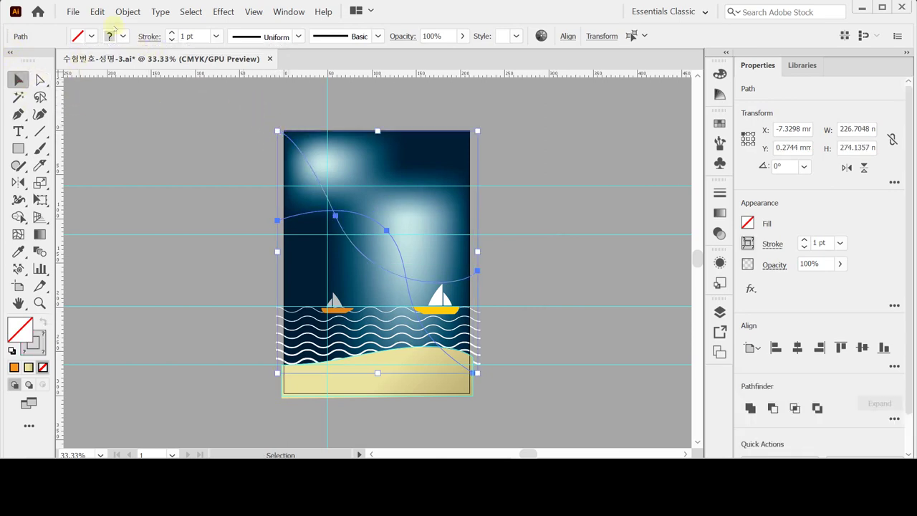
{"action": "left_click", "coordinate": [127, 11]}
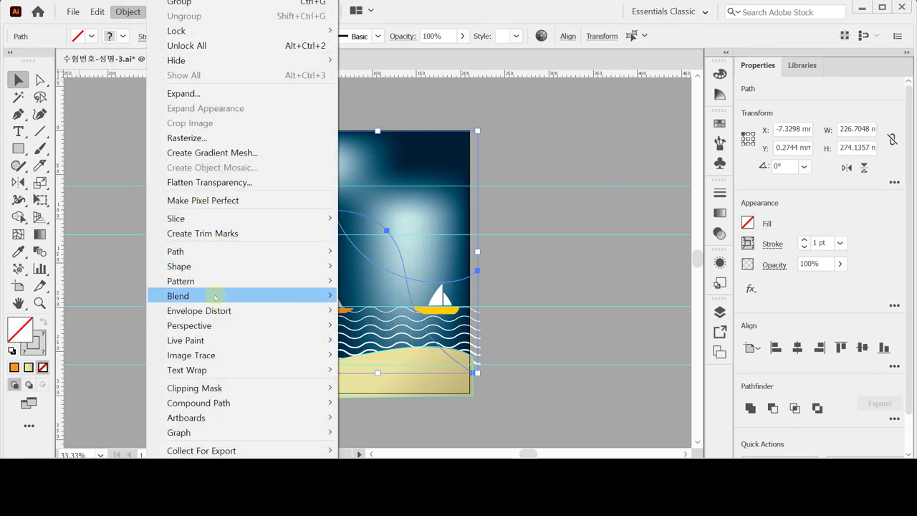
{"action": "mouse_move", "coordinate": [215, 295]}
{"action": "left_click", "coordinate": [359, 294]}
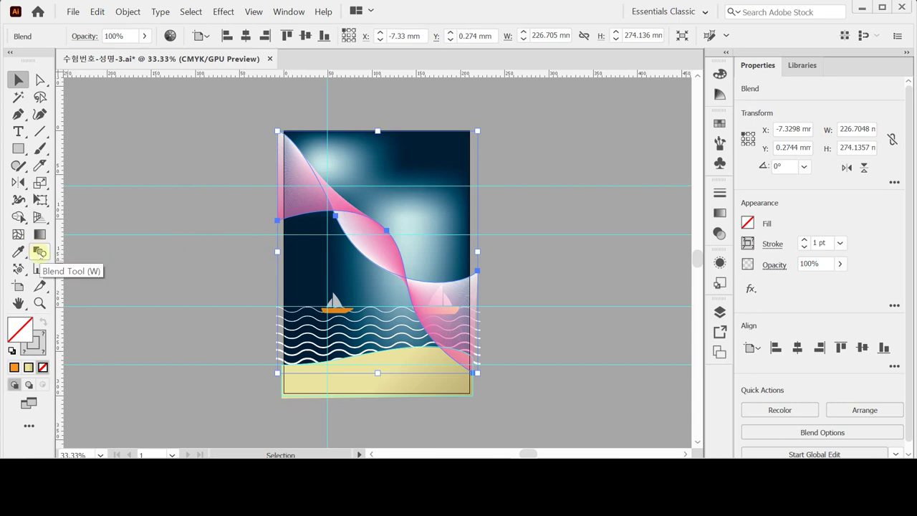
Step: Set the curve ribbon's blend spacing to Specified Steps with 20 steps
{"action": "double_click", "coordinate": [39, 251]}
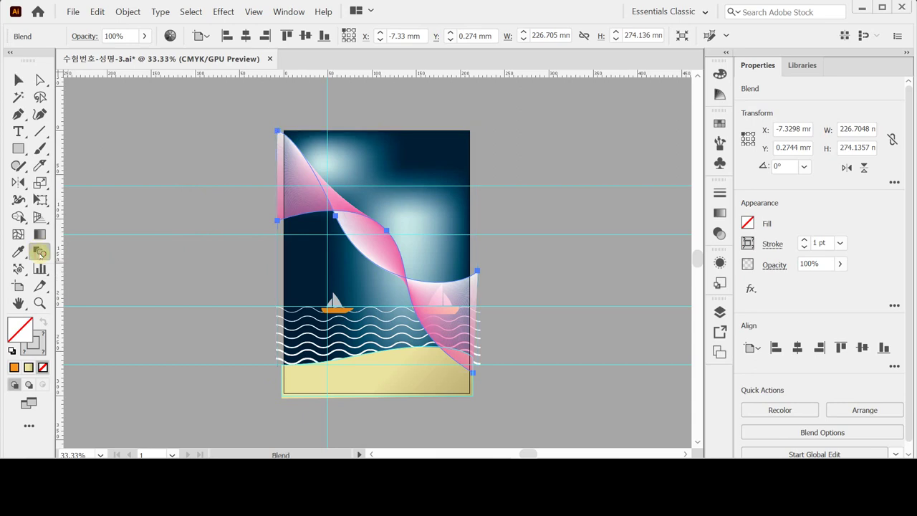
{"action": "left_click", "coordinate": [217, 170]}
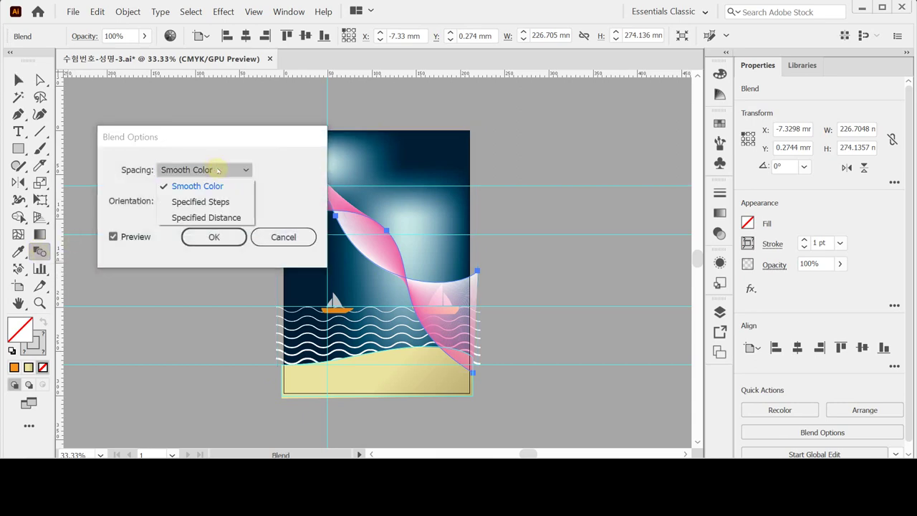
{"action": "left_click", "coordinate": [223, 201]}
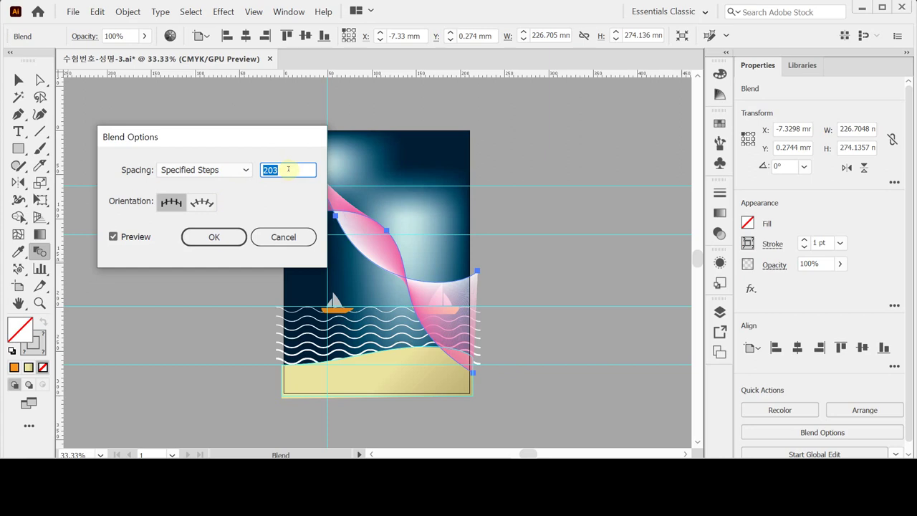
{"action": "type", "text": "02"}
{"action": "key", "text": "BackSpace"}
{"action": "key", "text": "BackSpace"}
{"action": "type", "text": "20"}
{"action": "key", "text": "Return"}
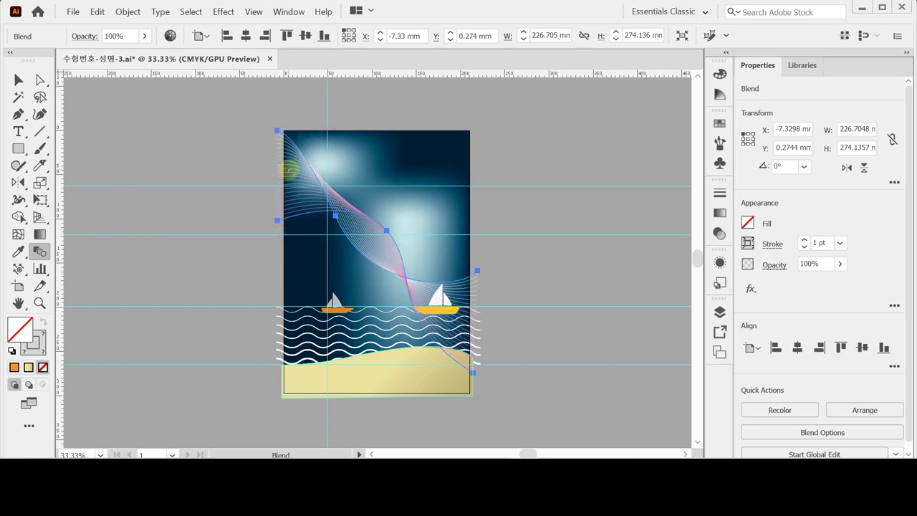
Step: Set the blended ribbon's opacity to 80% and save the document
{"action": "left_click", "coordinate": [824, 266]}
{"action": "left_click_drag", "start_coordinate": [801, 264], "coordinate": [771, 264]}
{"action": "type", "text": "80"}
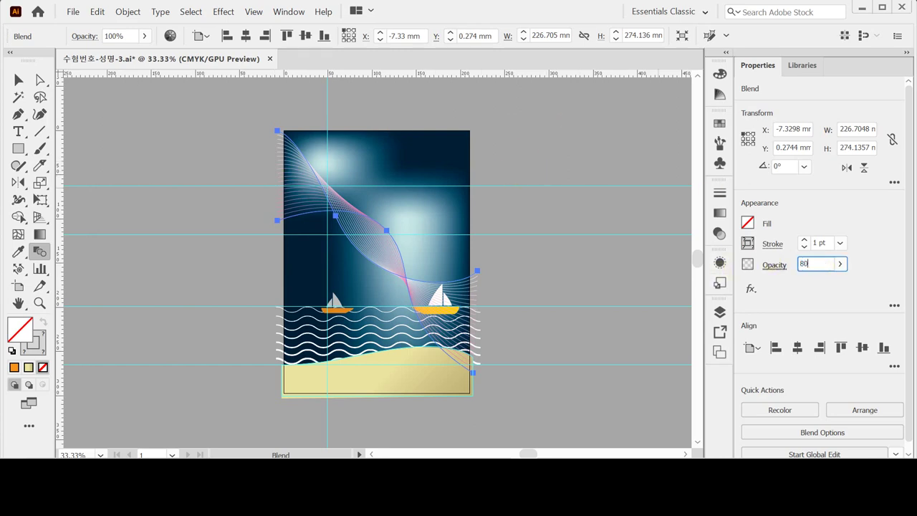
{"action": "key", "text": "Return"}
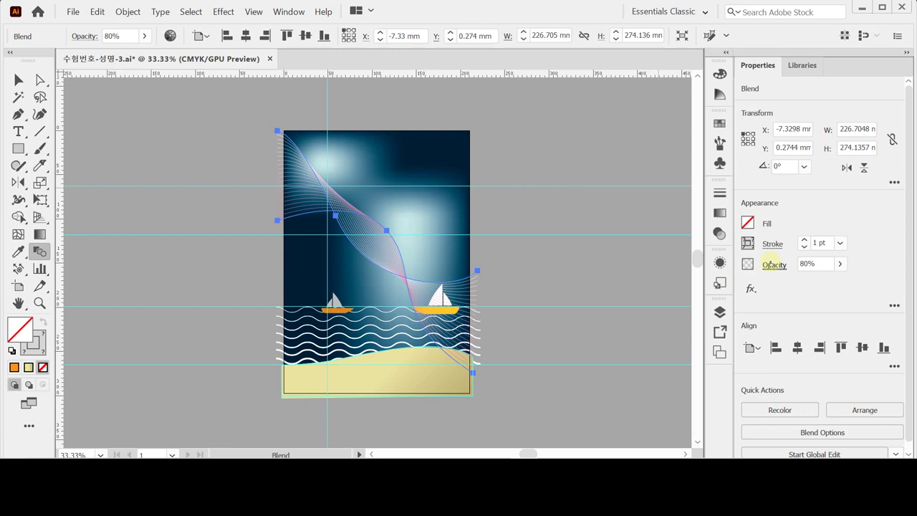
{"action": "left_click", "coordinate": [546, 265]}
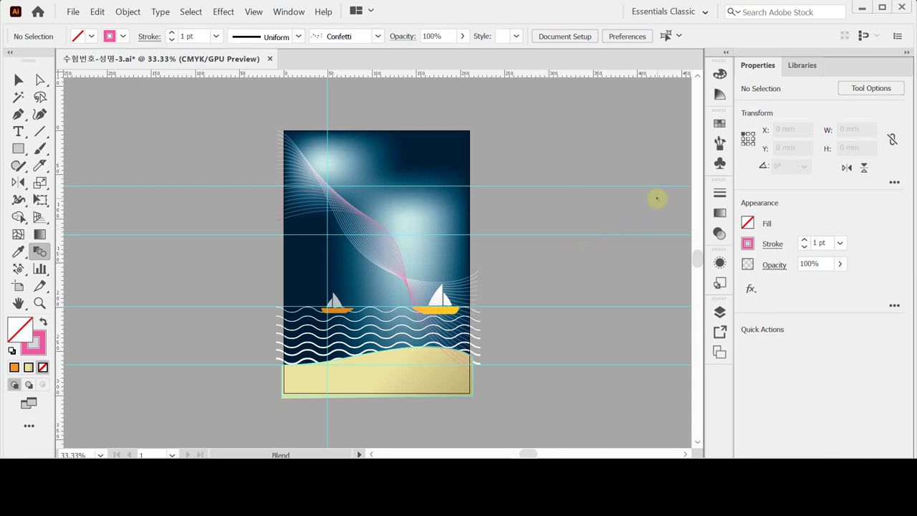
{"action": "key", "text": "ctrl+s"}
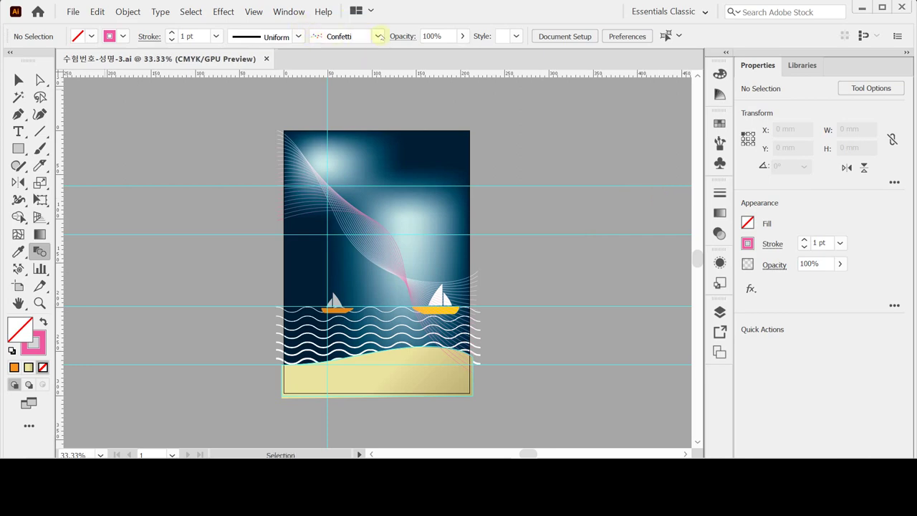
Step: Open the Decorative_Scatter brush library, enlarge its list and add the Confetti brush to the document
{"action": "left_click", "coordinate": [378, 36]}
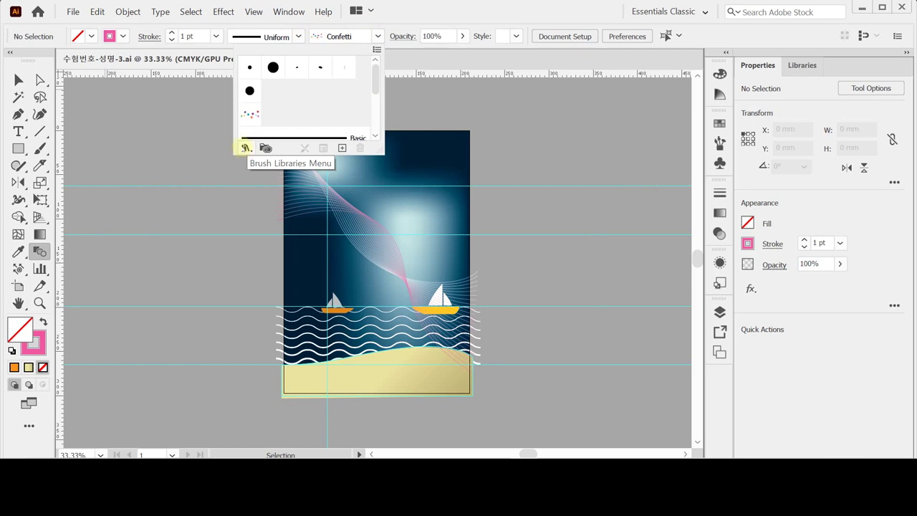
{"action": "left_click", "coordinate": [245, 148]}
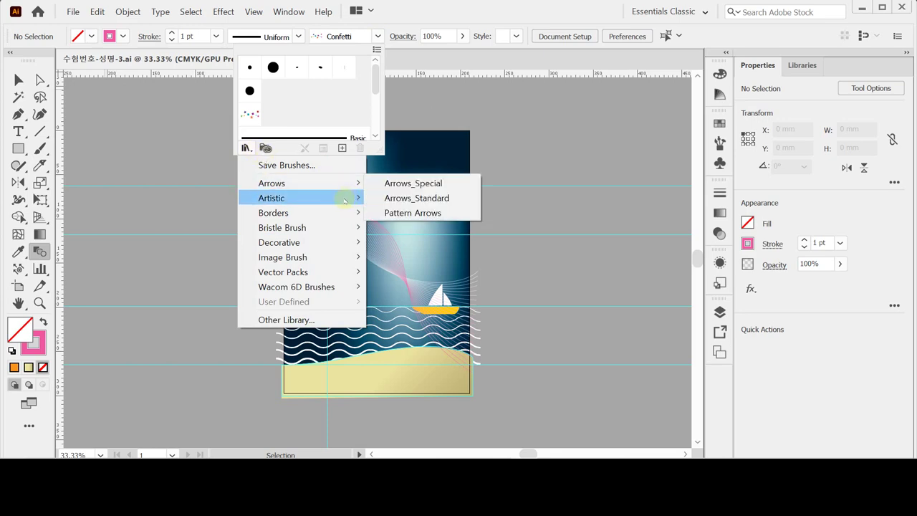
{"action": "mouse_move", "coordinate": [342, 200]}
{"action": "mouse_move", "coordinate": [323, 244]}
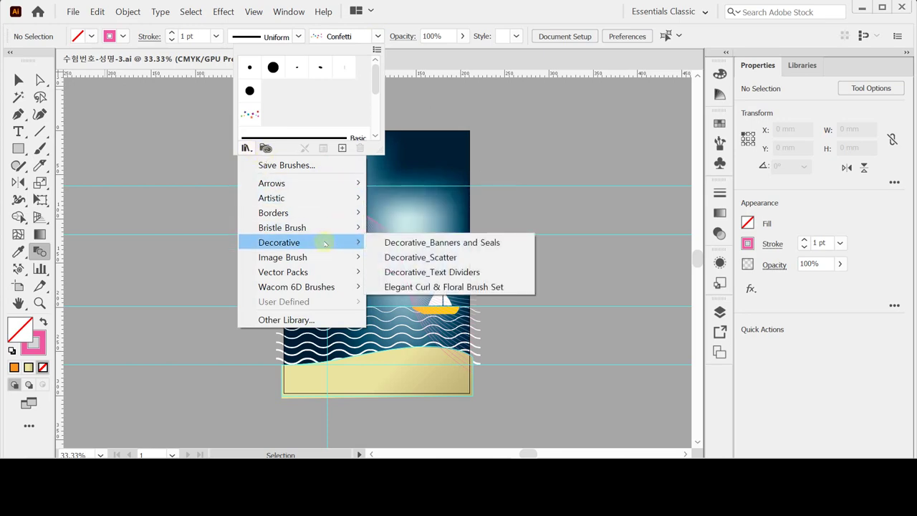
{"action": "left_click", "coordinate": [394, 260]}
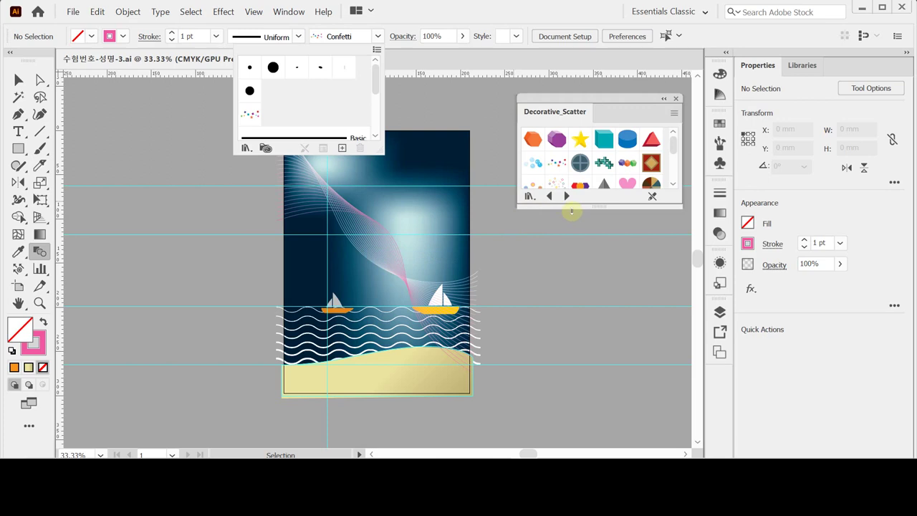
{"action": "left_click", "coordinate": [572, 212]}
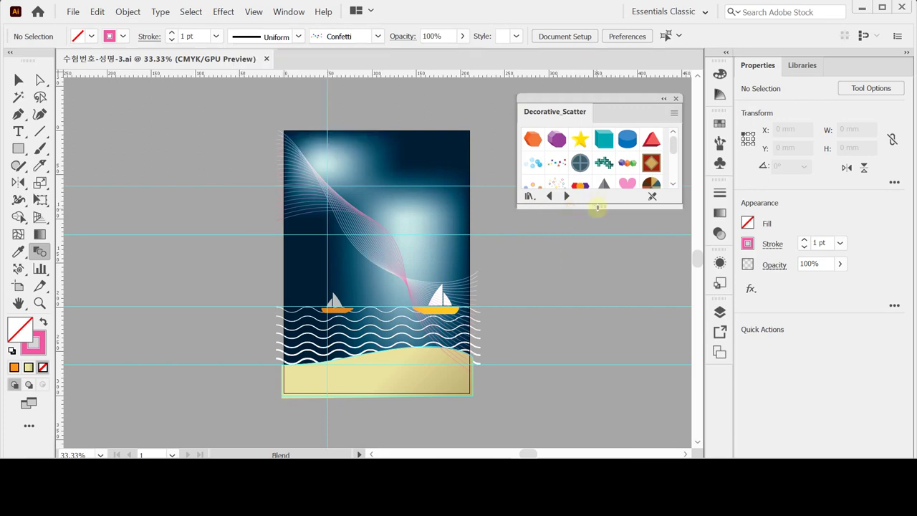
{"action": "left_click_drag", "start_coordinate": [597, 207], "coordinate": [608, 330]}
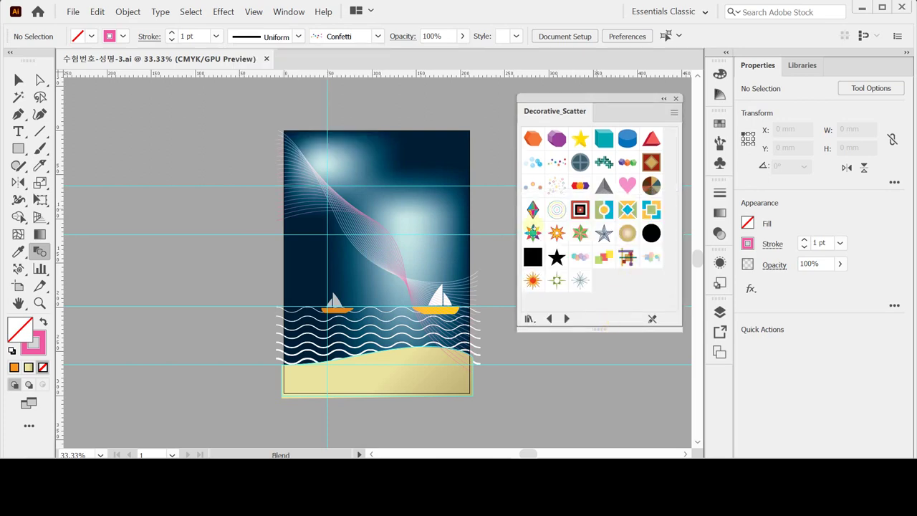
{"action": "left_click", "coordinate": [555, 168]}
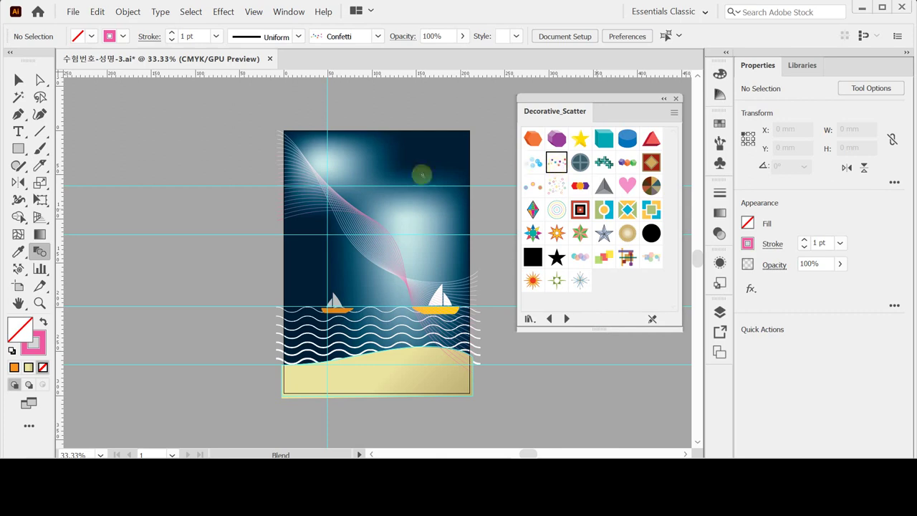
Step: Draw a circle about 115 mm wide across the poster's top edge, apply the Confetti brush to it and close the brush library
{"action": "left_click_drag", "start_coordinate": [19, 148], "coordinate": [65, 184]}
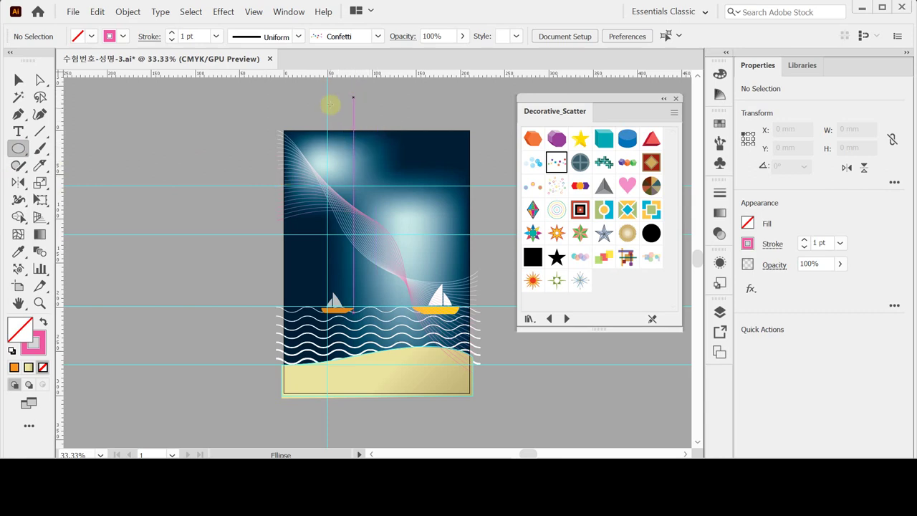
{"action": "left_click_drag", "start_coordinate": [328, 99], "coordinate": [429, 201]}
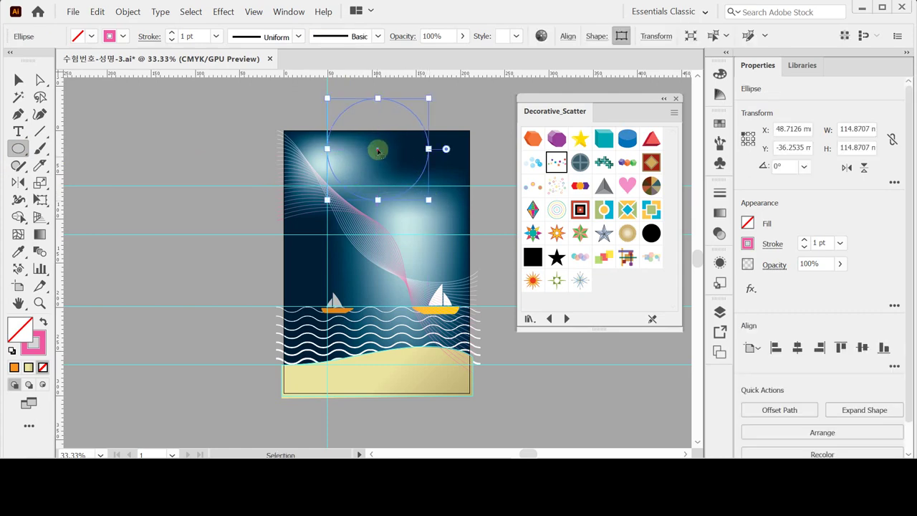
{"action": "left_click_drag", "start_coordinate": [374, 151], "coordinate": [369, 146]}
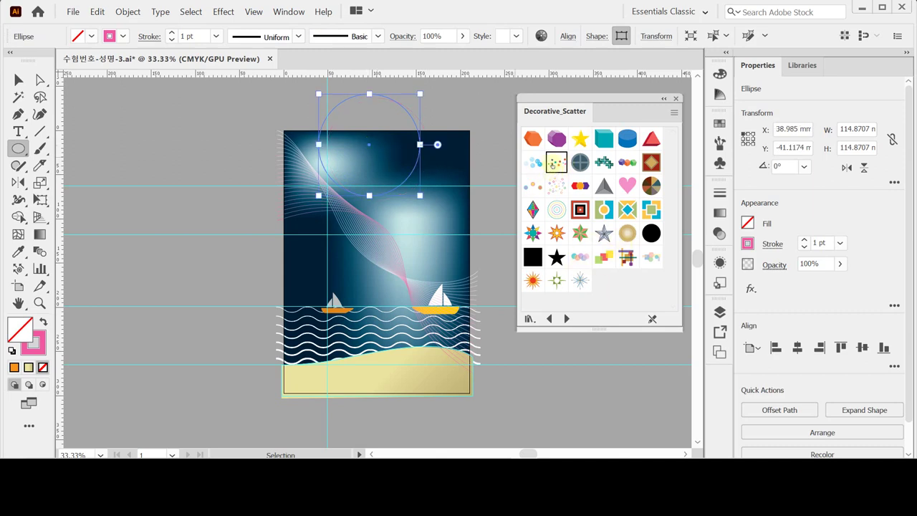
{"action": "left_click", "coordinate": [379, 35]}
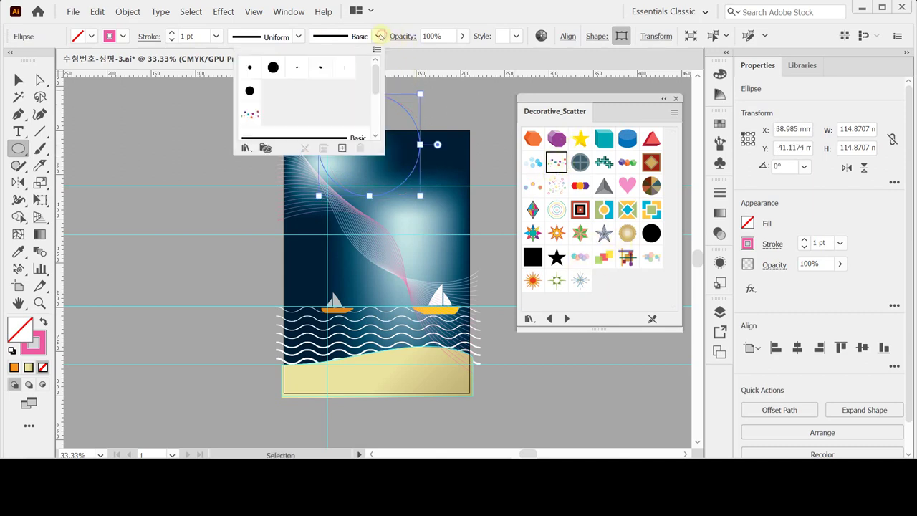
{"action": "left_click", "coordinate": [250, 115]}
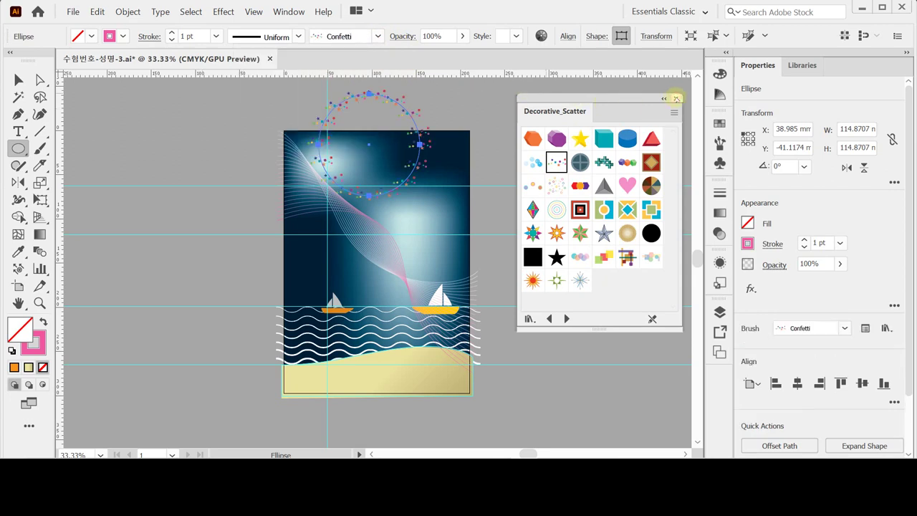
{"action": "left_click", "coordinate": [675, 96]}
{"action": "left_click", "coordinate": [675, 98]}
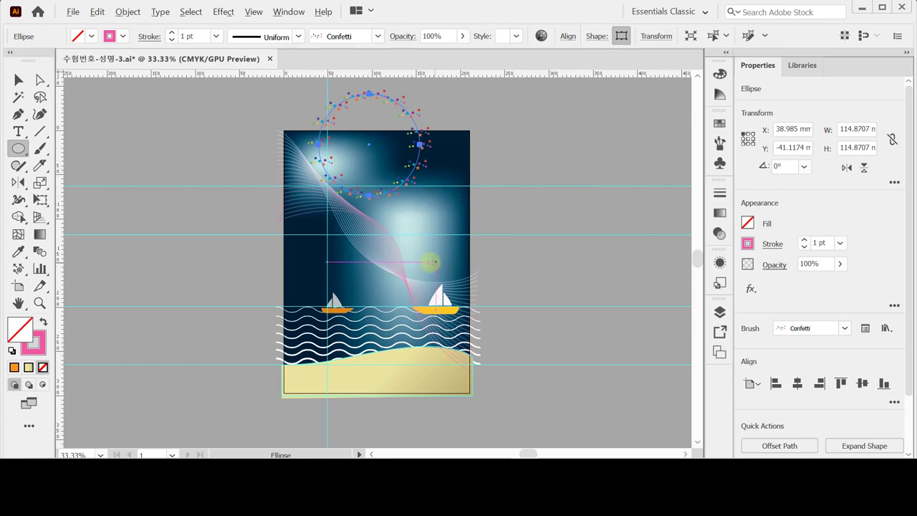
Step: Draw a second circle about 112 mm wide around the large yellow sailboat and apply the Confetti brush to it
{"action": "left_click_drag", "start_coordinate": [419, 278], "coordinate": [470, 314]}
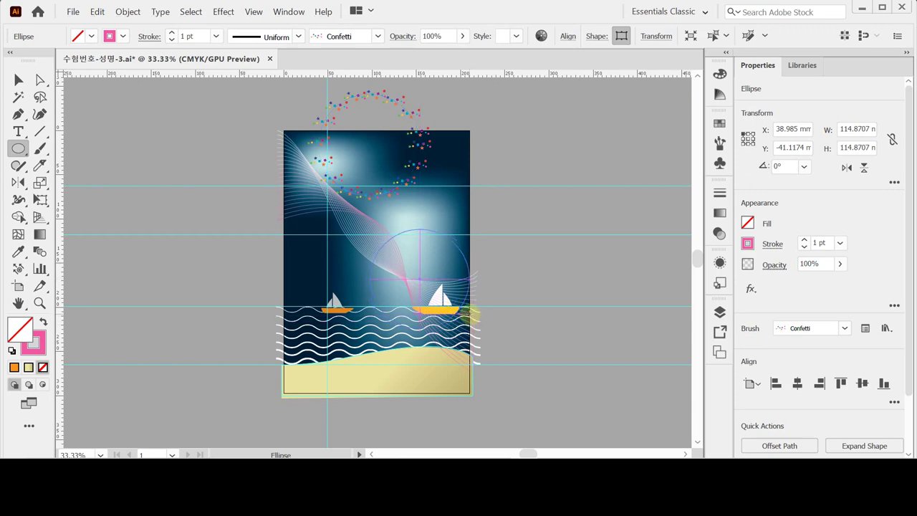
{"action": "left_click_drag", "start_coordinate": [470, 313], "coordinate": [470, 314]}
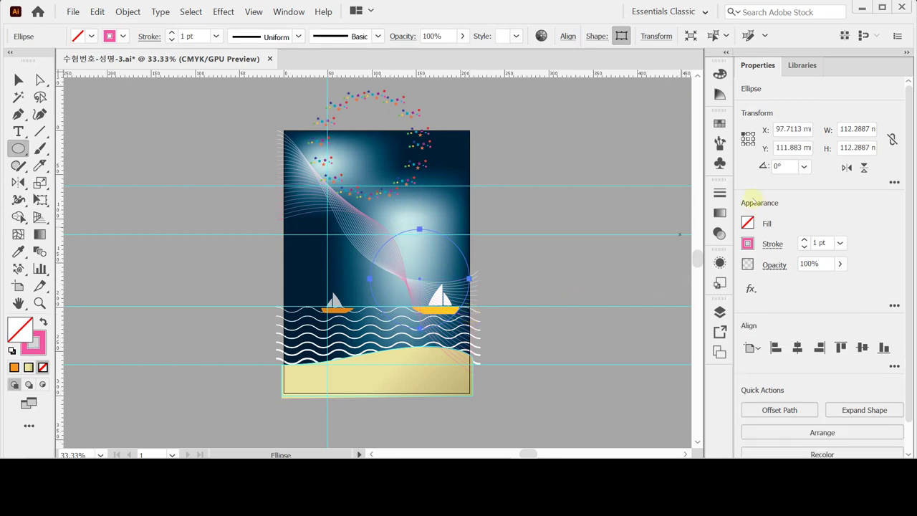
{"action": "left_click", "coordinate": [378, 36]}
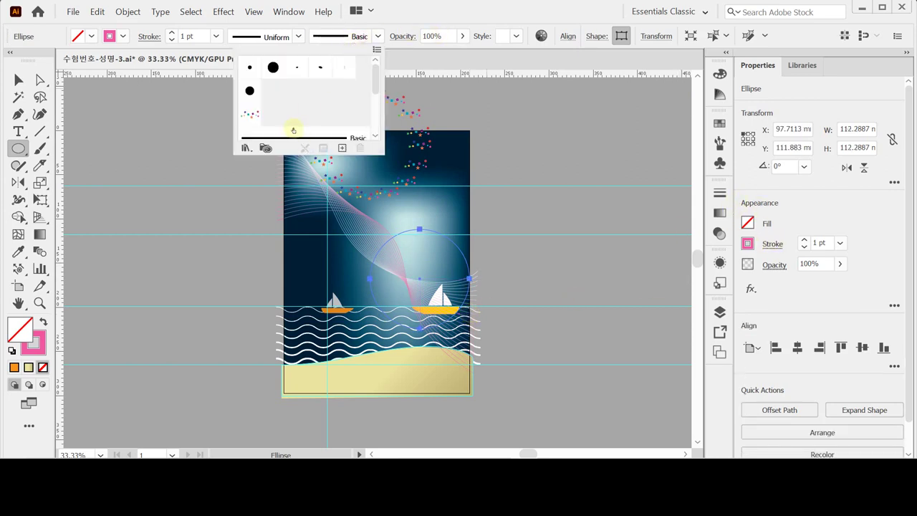
{"action": "left_click", "coordinate": [249, 116]}
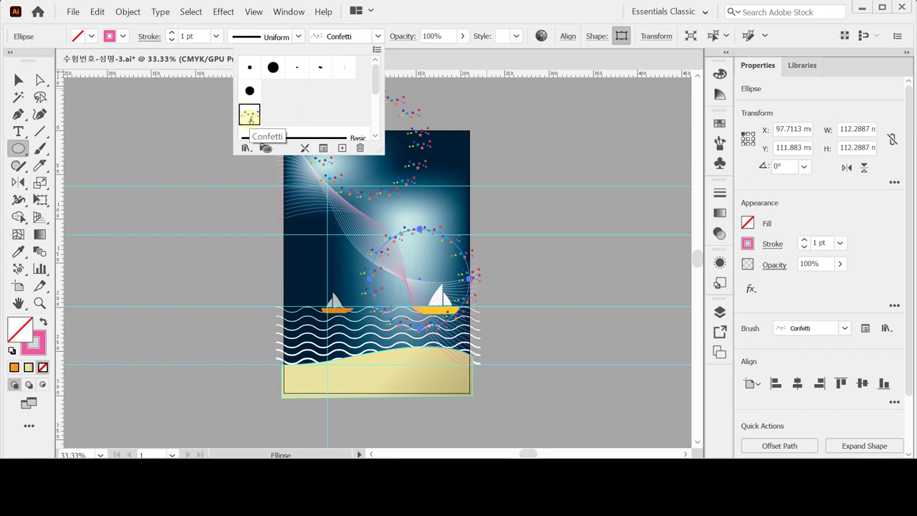
Step: Set the lower confetti circle's stroke weight to 0.75 pt and deselect it
{"action": "left_click", "coordinate": [828, 245]}
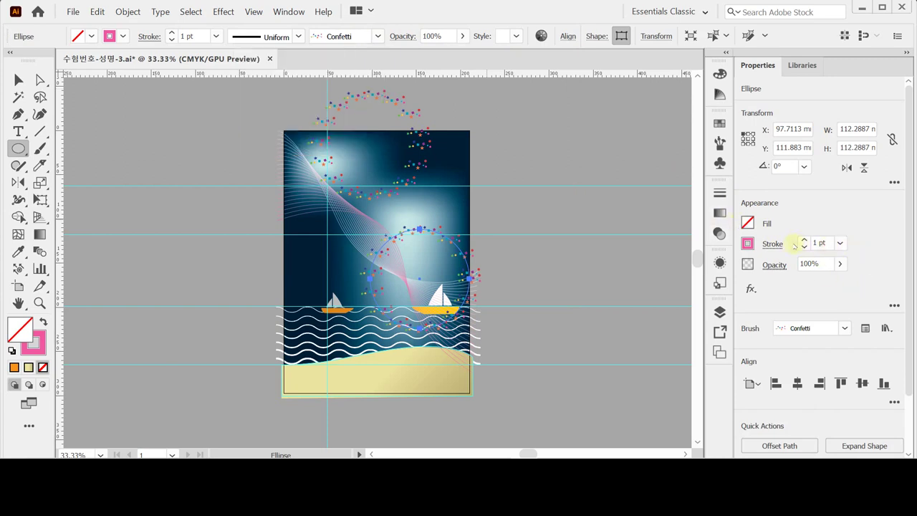
{"action": "left_click", "coordinate": [815, 243]}
{"action": "type", "text": "75"}
{"action": "key", "text": "Return"}
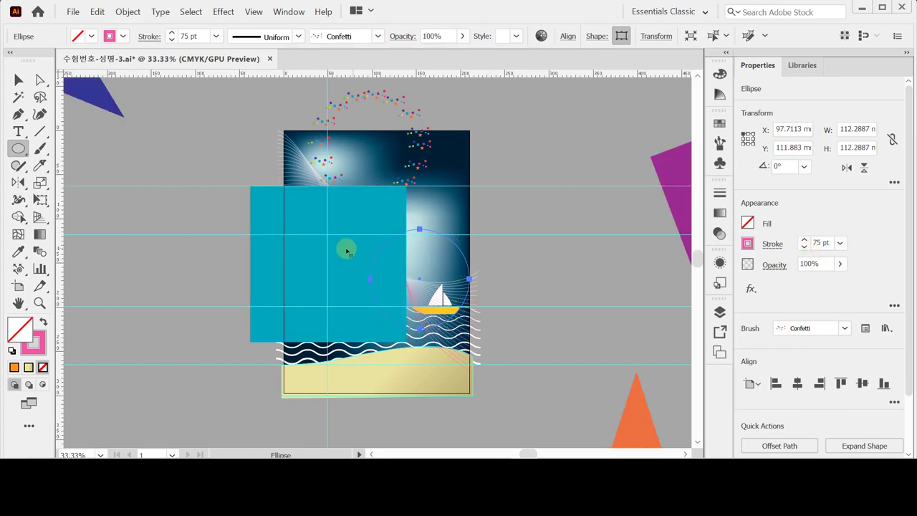
{"action": "key", "text": "ctrl"}
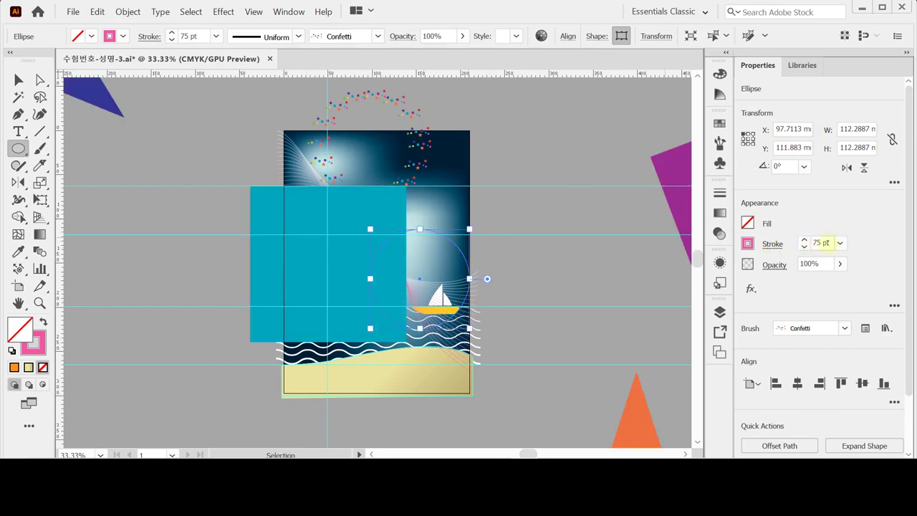
{"action": "left_click", "coordinate": [814, 243]}
{"action": "type", "text": "0."}
{"action": "key", "text": "Return"}
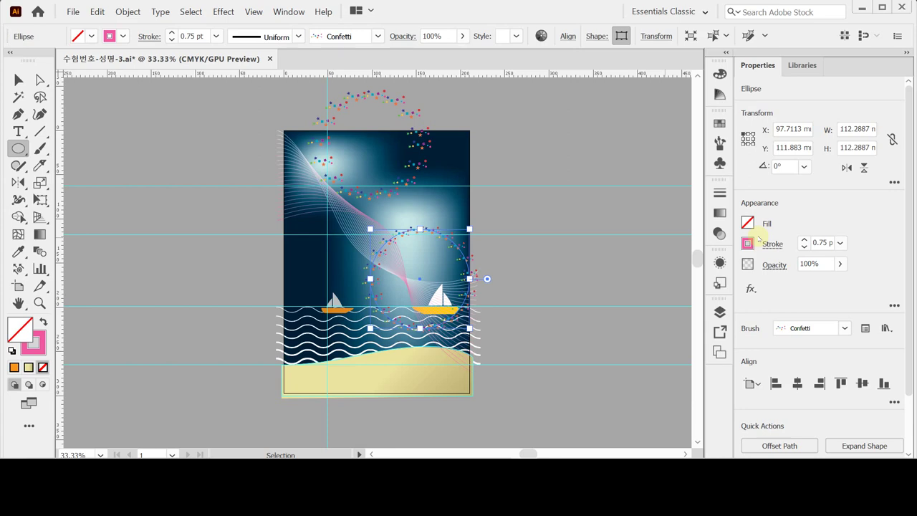
{"action": "left_click", "coordinate": [238, 217]}
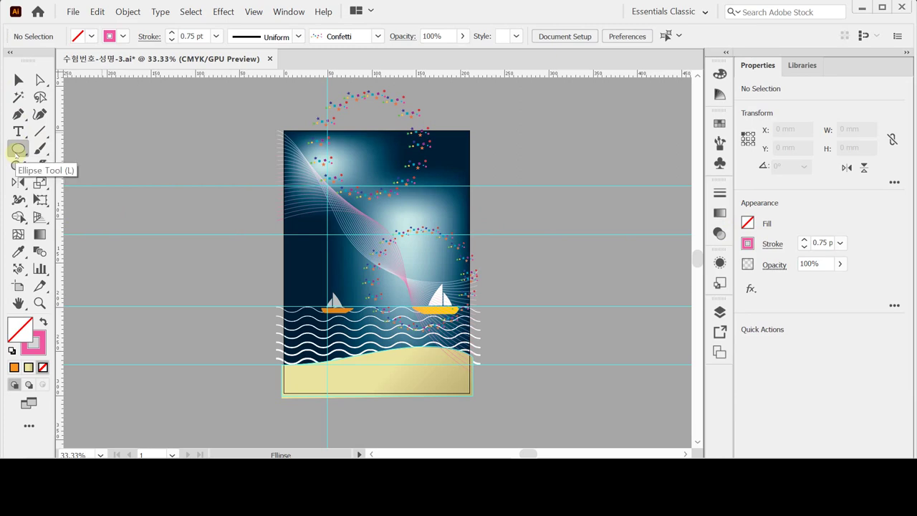
Step: Create an 83 × 83 mm circle centred on the guide crossing above the small orange sailboat, with a light blue-to-white radial gradient fill
{"action": "left_click", "coordinate": [233, 130]}
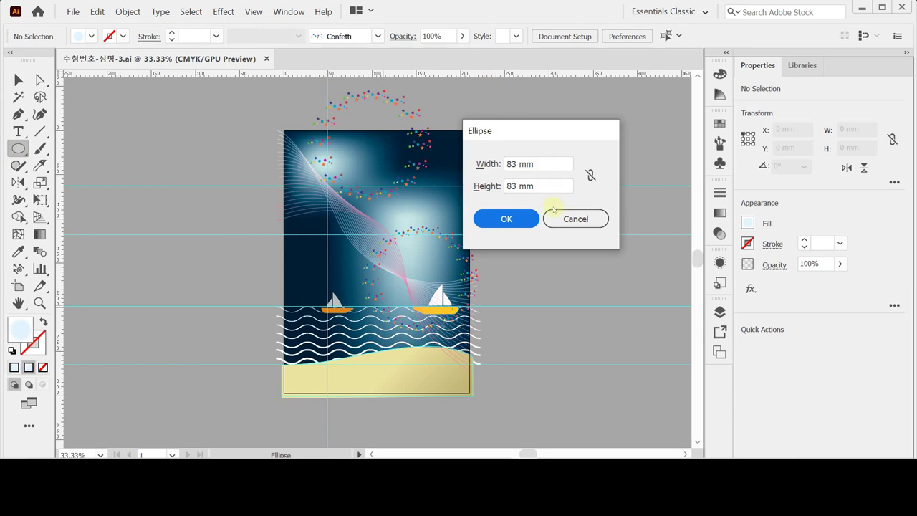
{"action": "left_click", "coordinate": [524, 218]}
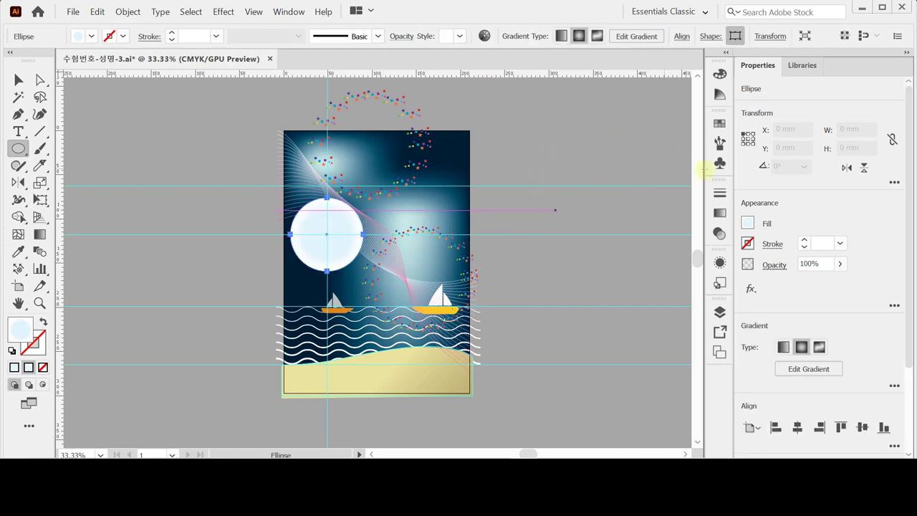
{"action": "left_click", "coordinate": [720, 213]}
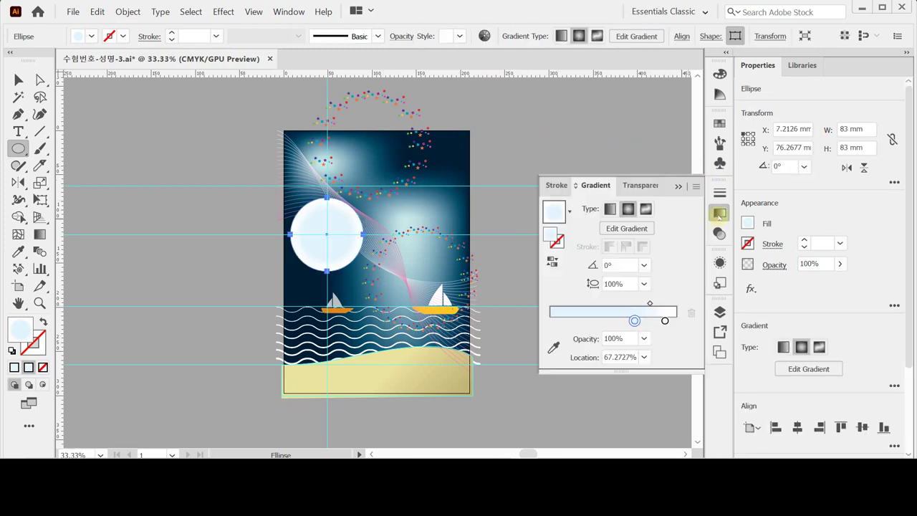
{"action": "left_click", "coordinate": [628, 209]}
Step: Examine the CMYK colours and locations of the two stops in the moon circle's gradient
{"action": "double_click", "coordinate": [634, 321]}
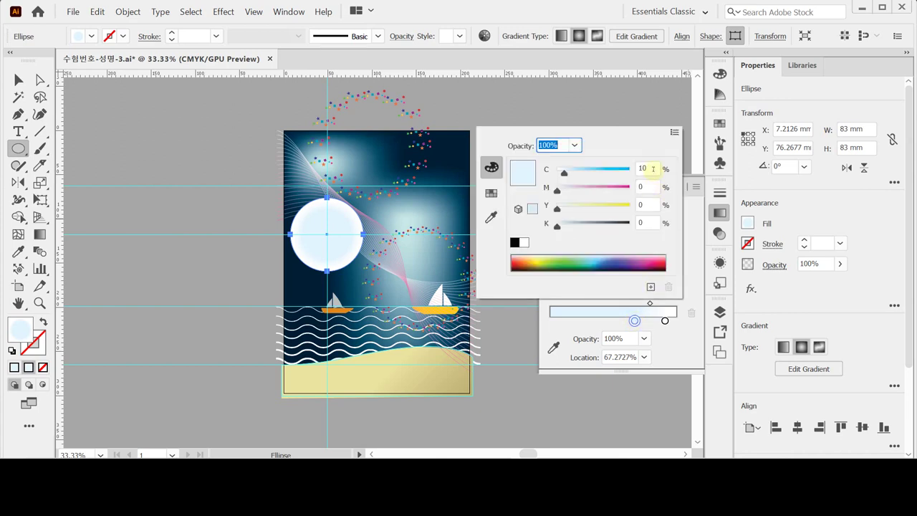
{"action": "key", "text": "Escape"}
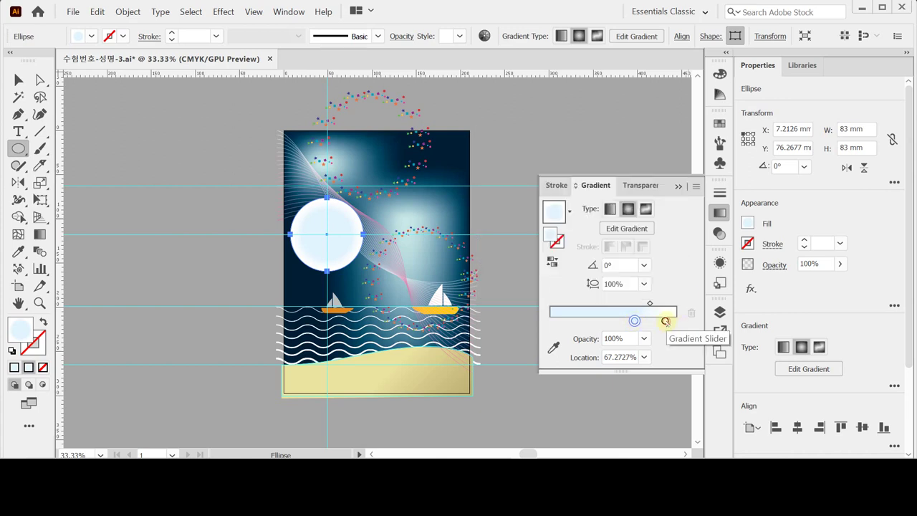
{"action": "left_click", "coordinate": [666, 320]}
{"action": "double_click", "coordinate": [665, 321]}
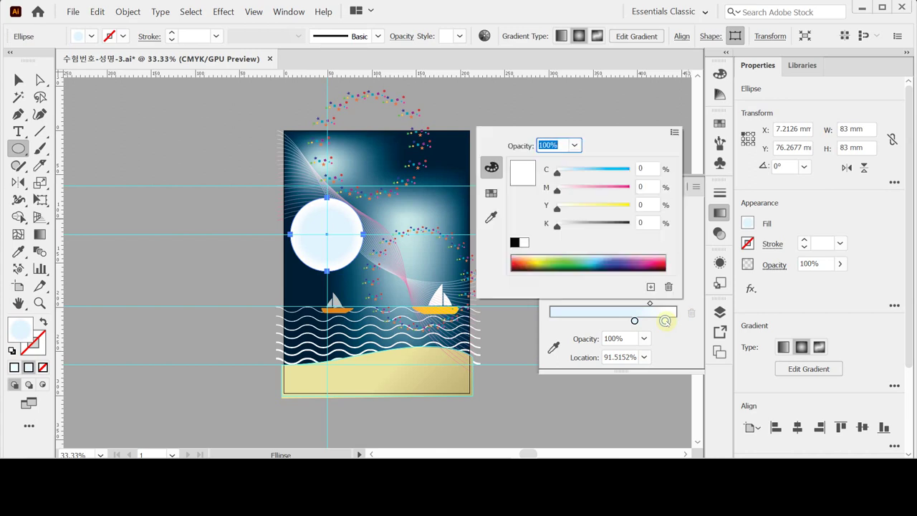
{"action": "key", "text": "Escape"}
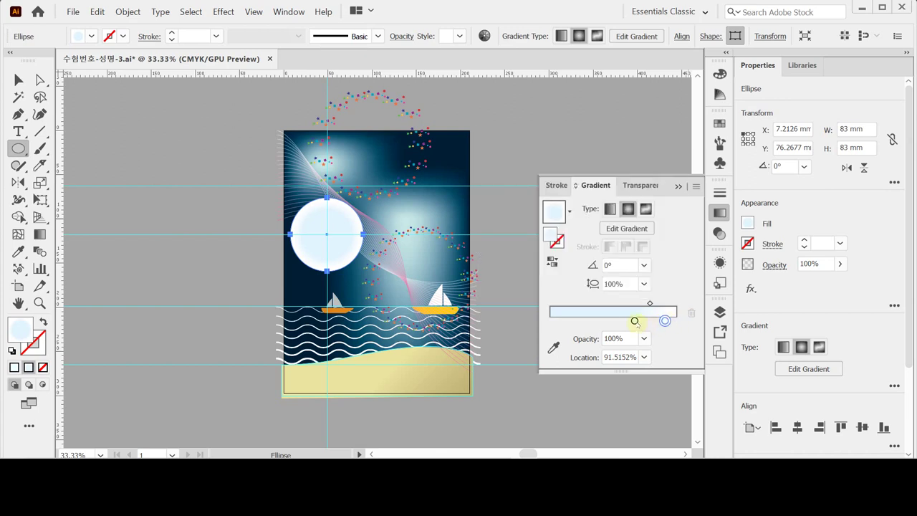
{"action": "left_click", "coordinate": [635, 321]}
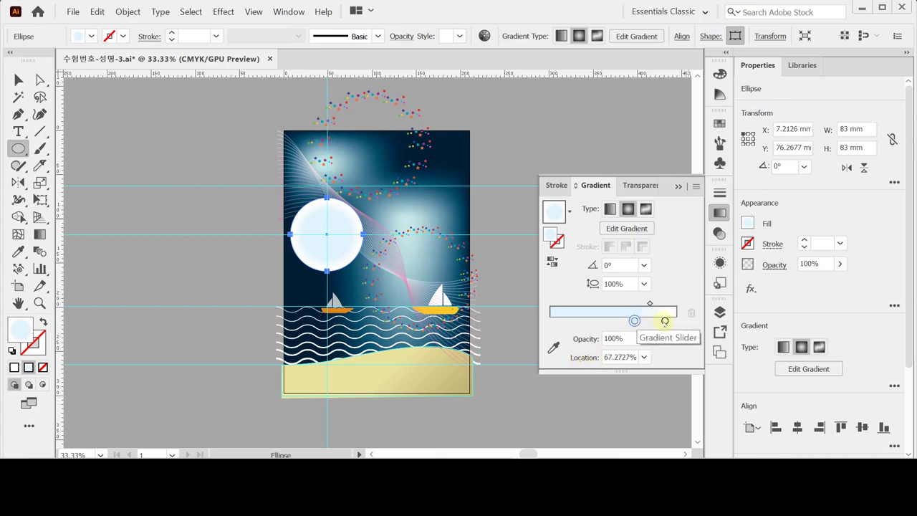
{"action": "left_click", "coordinate": [665, 321]}
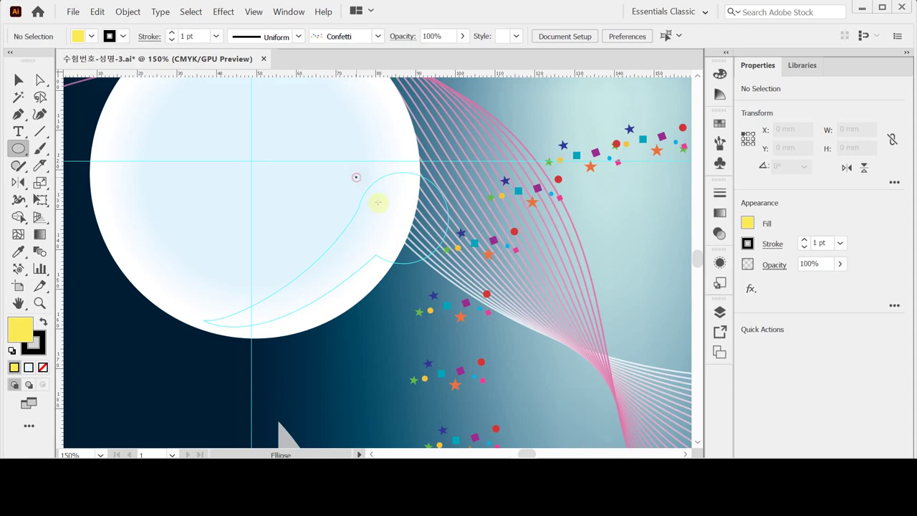
Step: Draw a circle about 23 mm wide over the moon's lower-right edge and nudge it up onto the guide outline
{"action": "left_click_drag", "start_coordinate": [356, 176], "coordinate": [452, 262]}
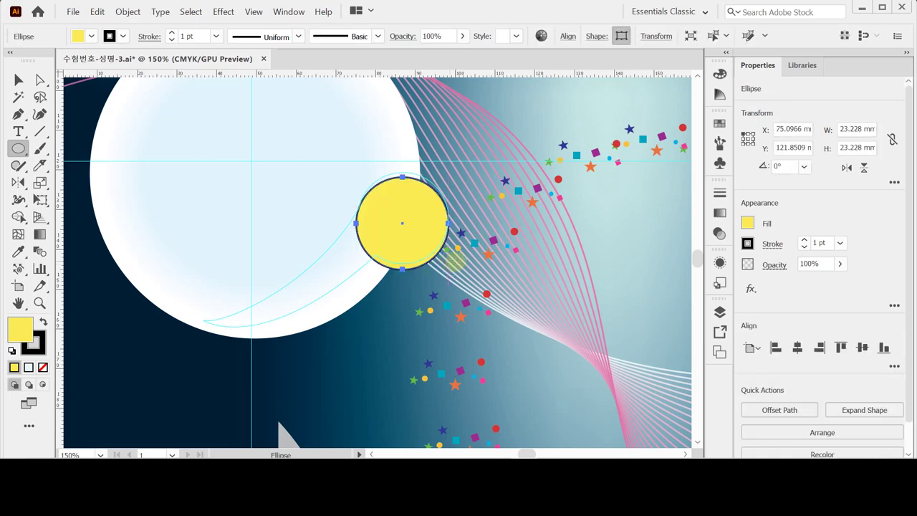
{"action": "key", "text": "Up"}
{"action": "key", "text": "Up"}
{"action": "key", "text": "Up"}
{"action": "key", "text": "Up"}
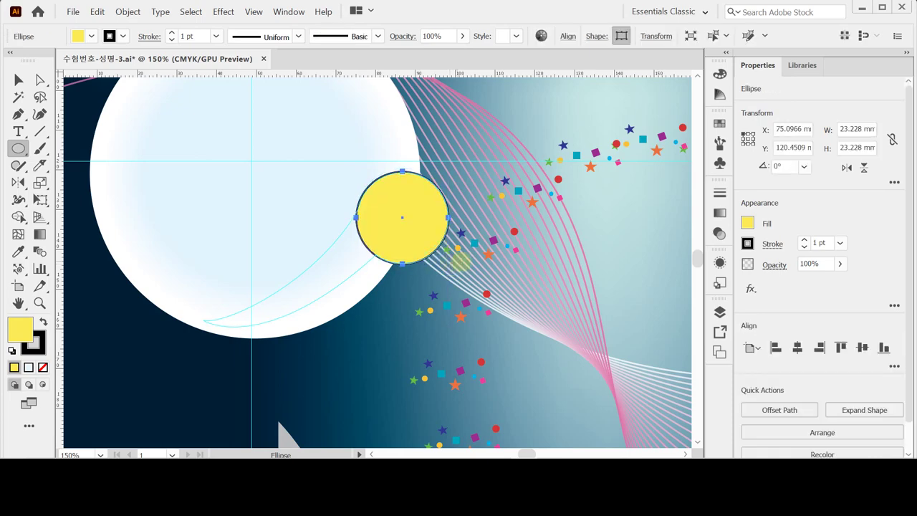
Step: Trace the curved tail outline with the Pen tool from its tip on the lower moon to the yellow circle and close the path
{"action": "key", "text": "v"}
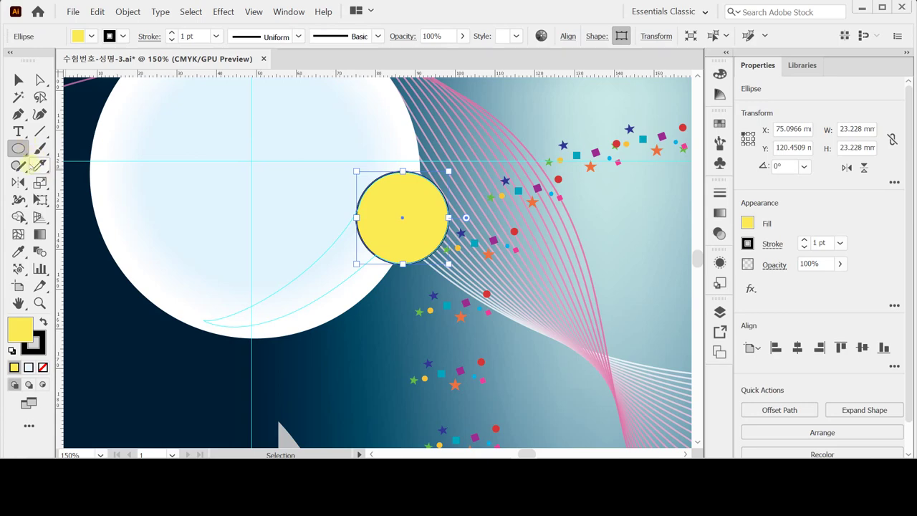
{"action": "left_click", "coordinate": [18, 113]}
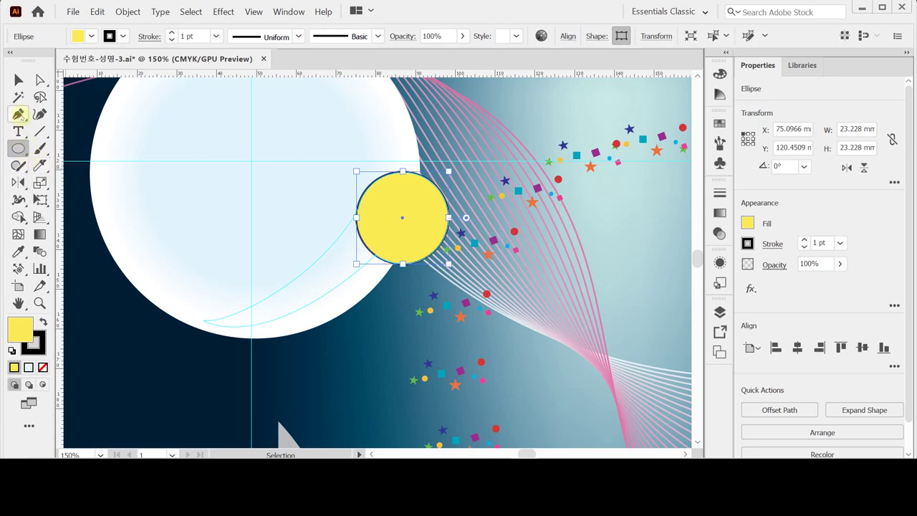
{"action": "left_click", "coordinate": [204, 320]}
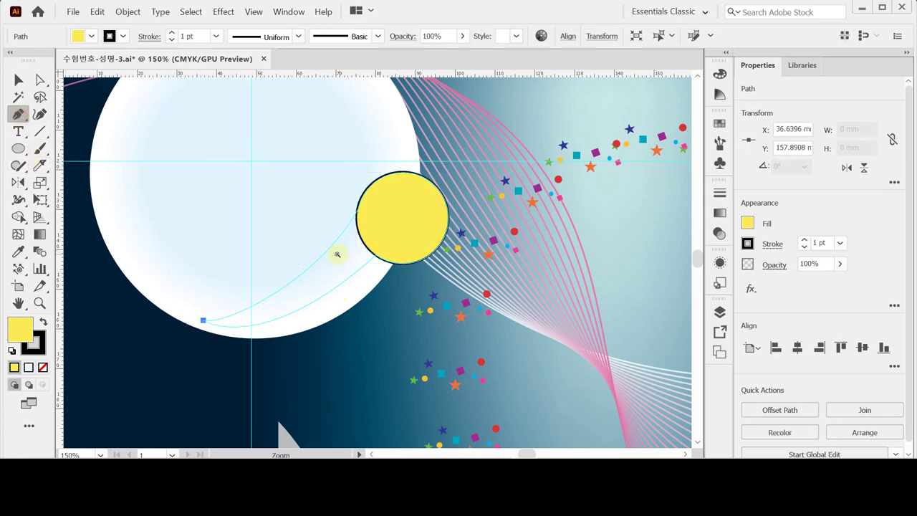
{"action": "key", "text": "ctrl+="}
{"action": "key", "text": "ctrl+minus"}
{"action": "key", "text": "ctrl+minus"}
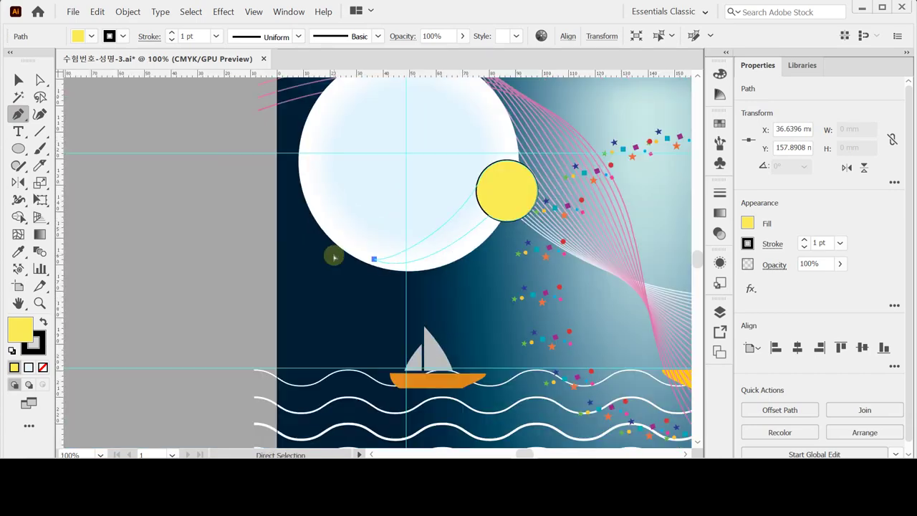
{"action": "left_click_drag", "start_coordinate": [465, 227], "coordinate": [357, 202]}
{"action": "left_click", "coordinate": [355, 202]}
{"action": "left_click", "coordinate": [358, 201]}
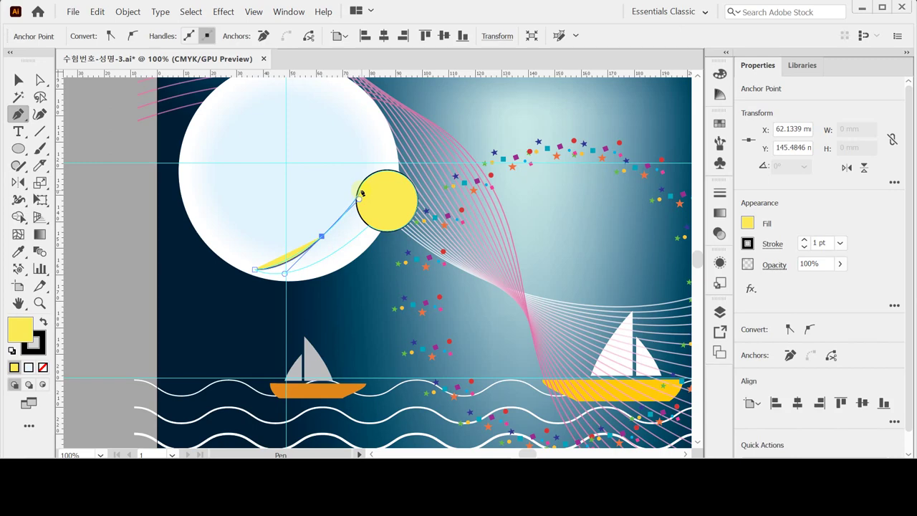
{"action": "left_click_drag", "start_coordinate": [362, 193], "coordinate": [369, 228]}
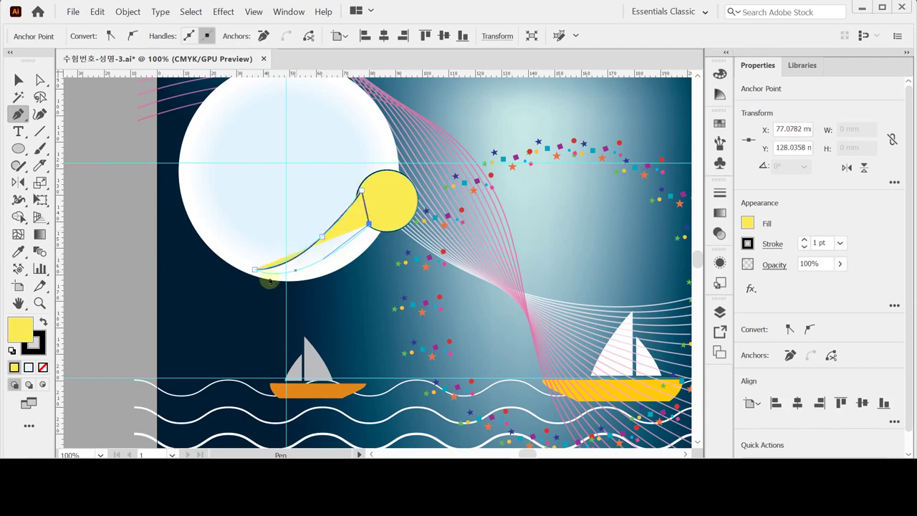
{"action": "left_click_drag", "start_coordinate": [255, 269], "coordinate": [194, 251]}
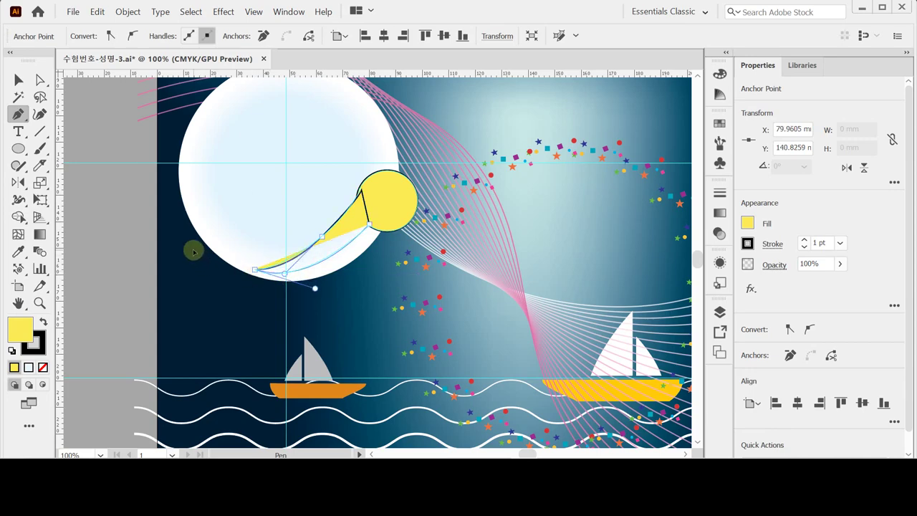
{"action": "left_click_drag", "start_coordinate": [193, 251], "coordinate": [193, 251]}
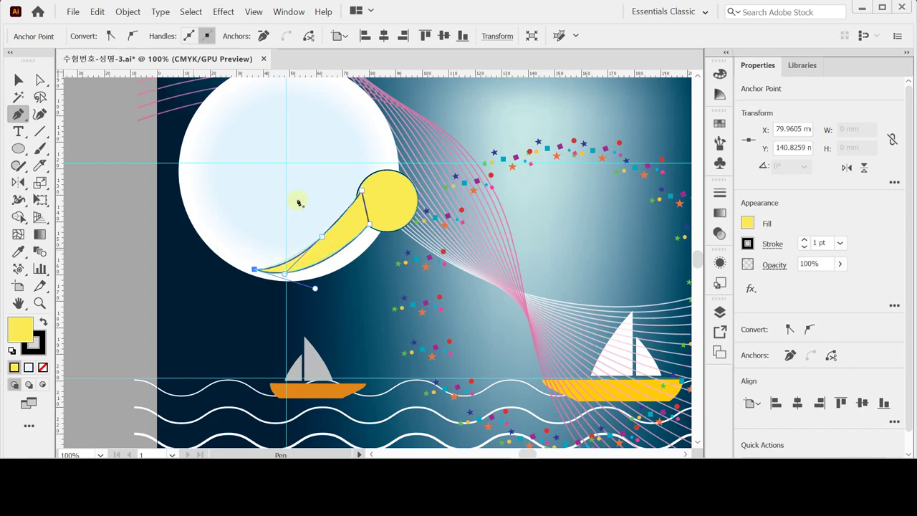
Step: Refine the tail shape by moving its upper anchor point onto the yellow circle's edge
{"action": "key", "text": "ctrl"}
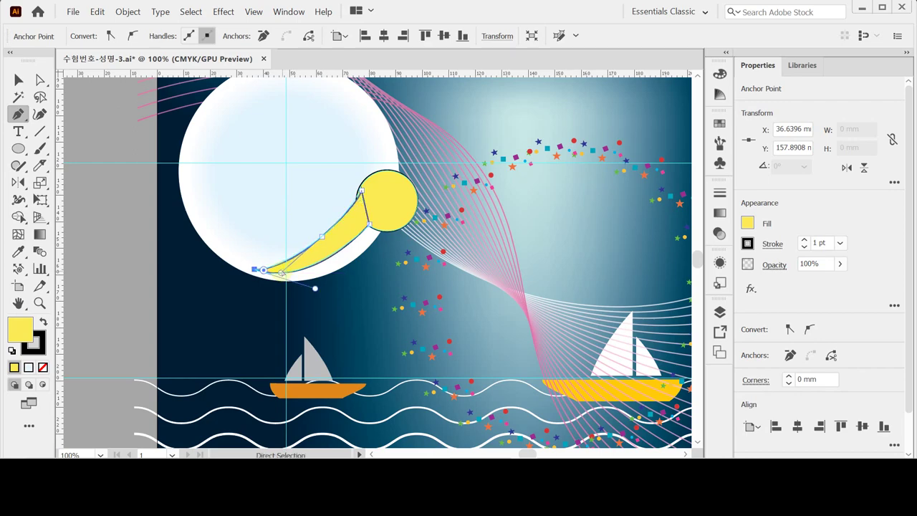
{"action": "left_click", "coordinate": [360, 192], "text": "ctrl"}
{"action": "left_click_drag", "start_coordinate": [360, 192], "coordinate": [358, 193]}
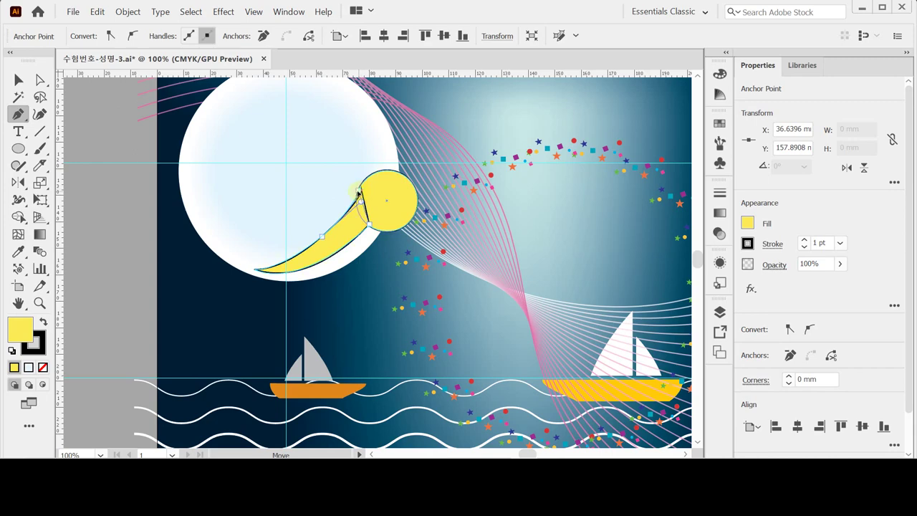
{"action": "left_click", "coordinate": [358, 192], "text": "ctrl"}
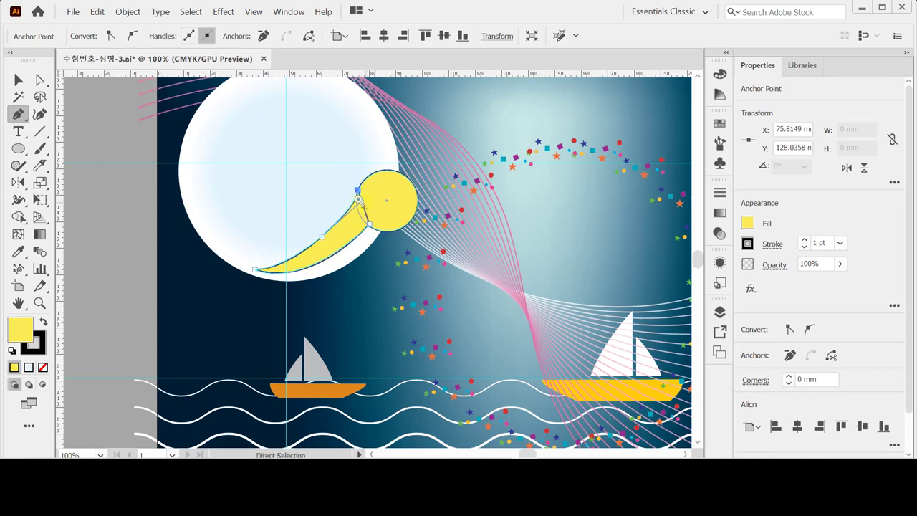
Step: Select the tail shape and the yellow circle and unite them into one shape
{"action": "left_click", "coordinate": [147, 229], "text": "ctrl"}
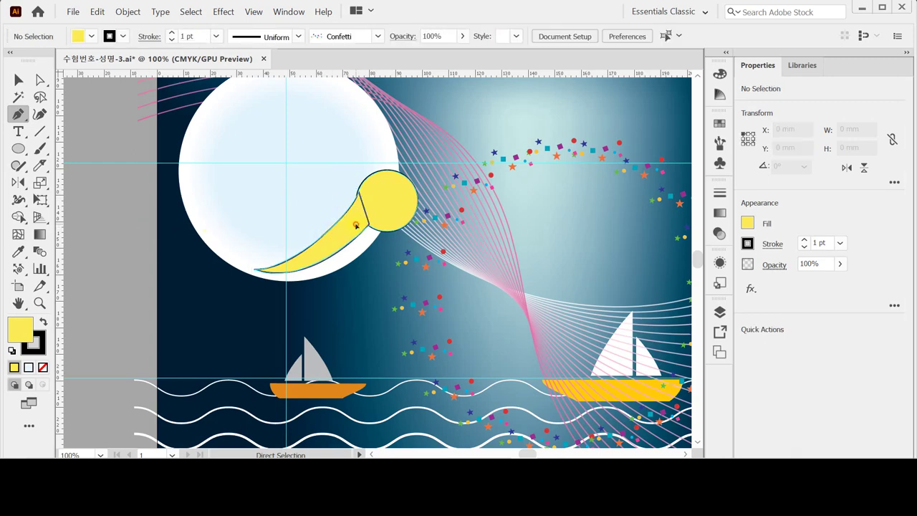
{"action": "left_click", "coordinate": [383, 195], "text": "ctrl"}
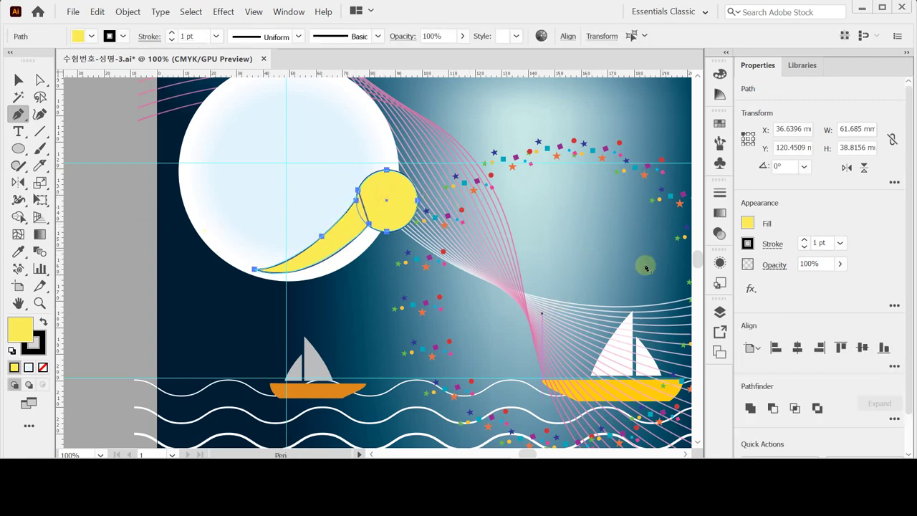
{"action": "left_click", "coordinate": [750, 407]}
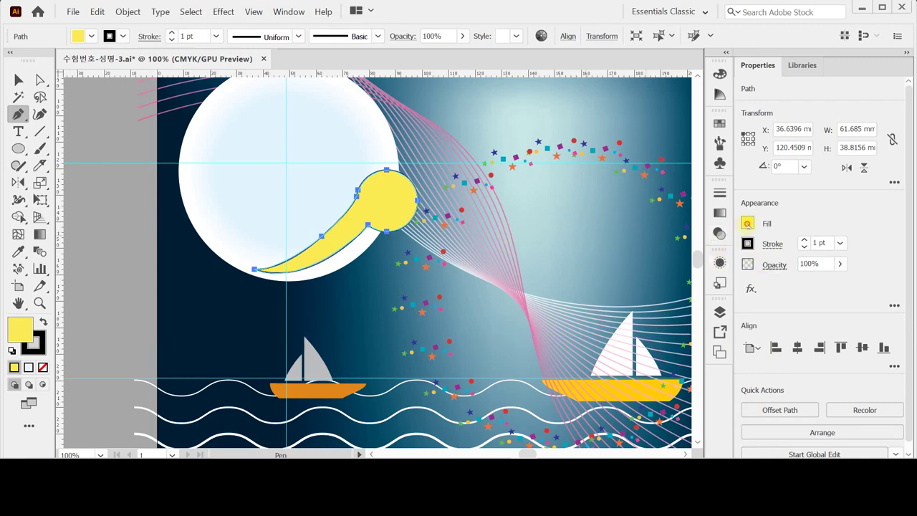
Step: Set the united shape's fill to C 80, M 50, Y 0, K 0
{"action": "left_click", "coordinate": [747, 224]}
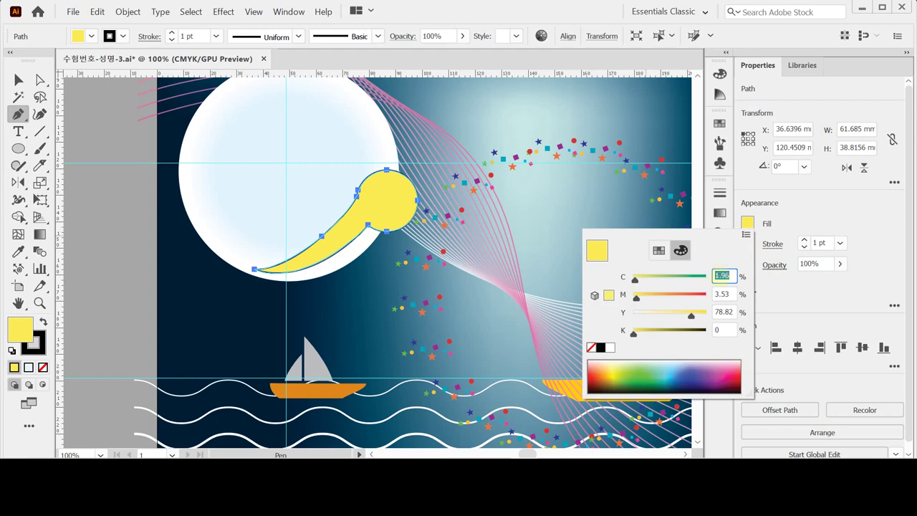
{"action": "type", "text": "80"}
{"action": "key", "text": "Tab"}
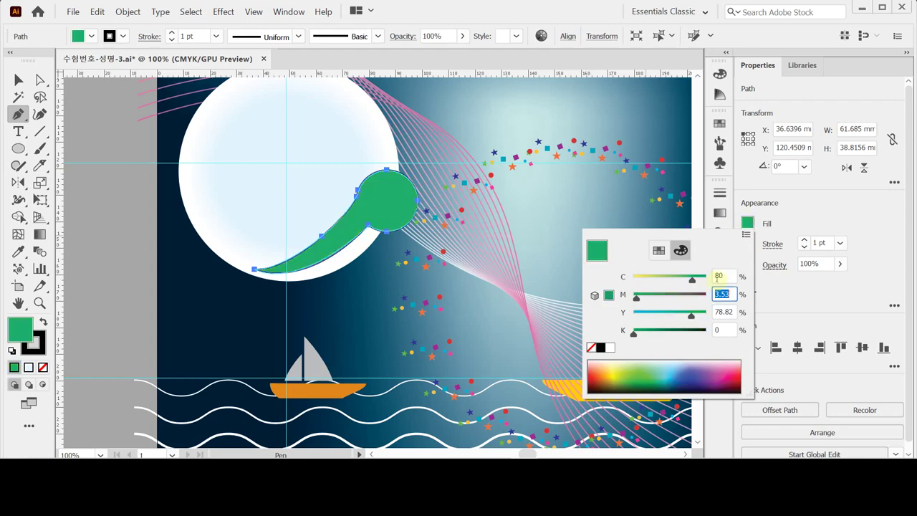
{"action": "type", "text": "50"}
{"action": "key", "text": "Tab"}
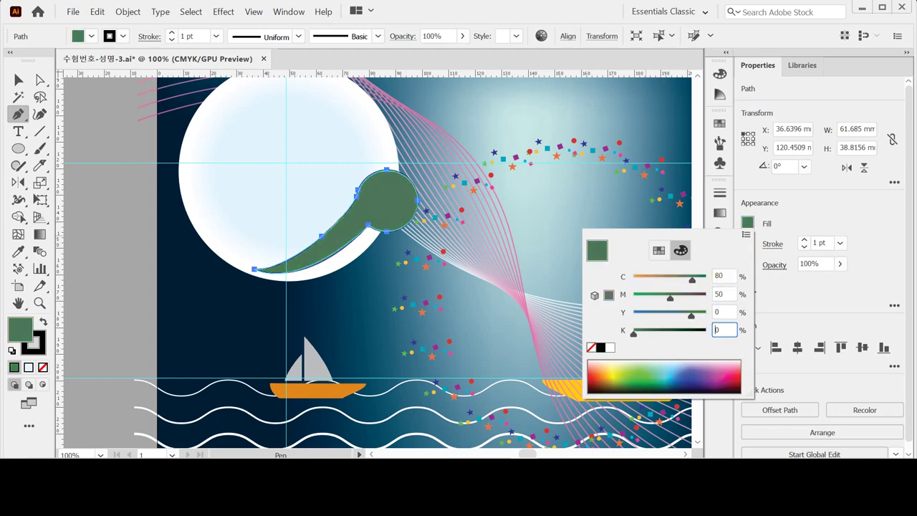
{"action": "type", "text": "0"}
{"action": "key", "text": "Return"}
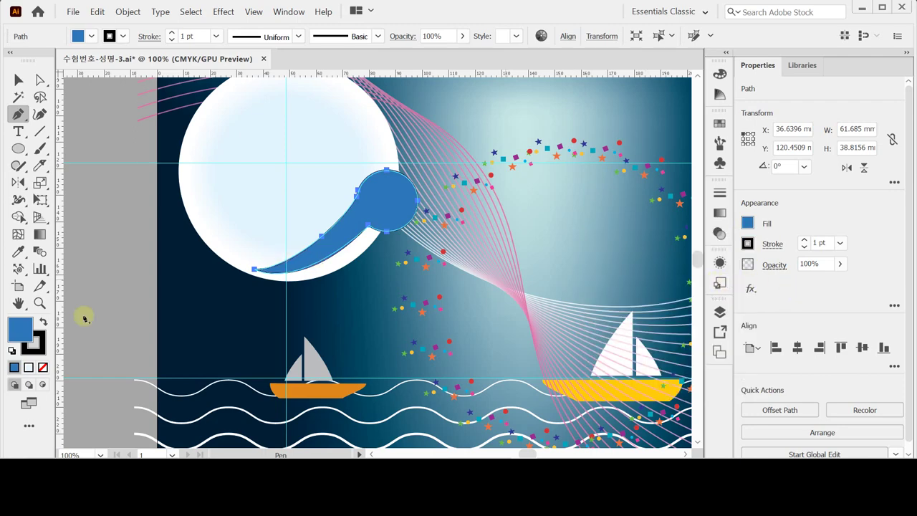
Step: Remove the blue tail shape's stroke and set its opacity to 80%
{"action": "key", "text": "ctrl"}
{"action": "left_click", "coordinate": [42, 367]}
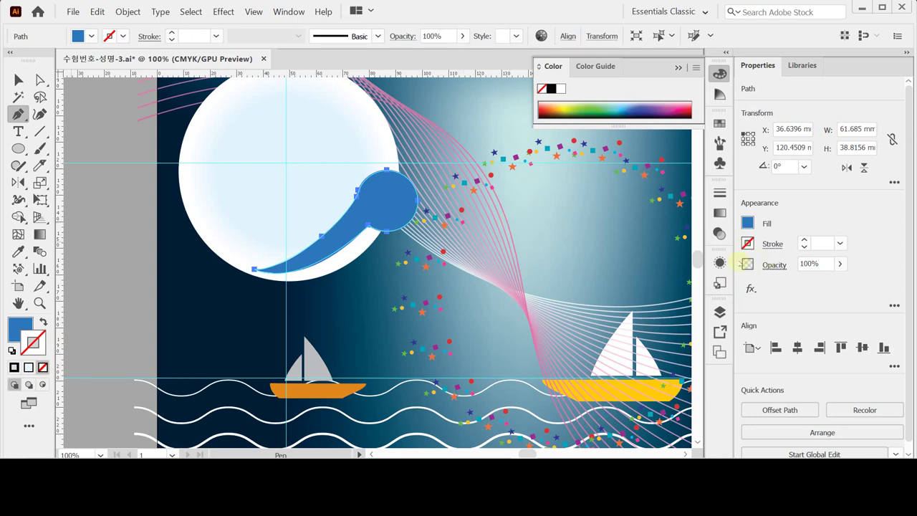
{"action": "left_click", "coordinate": [809, 265]}
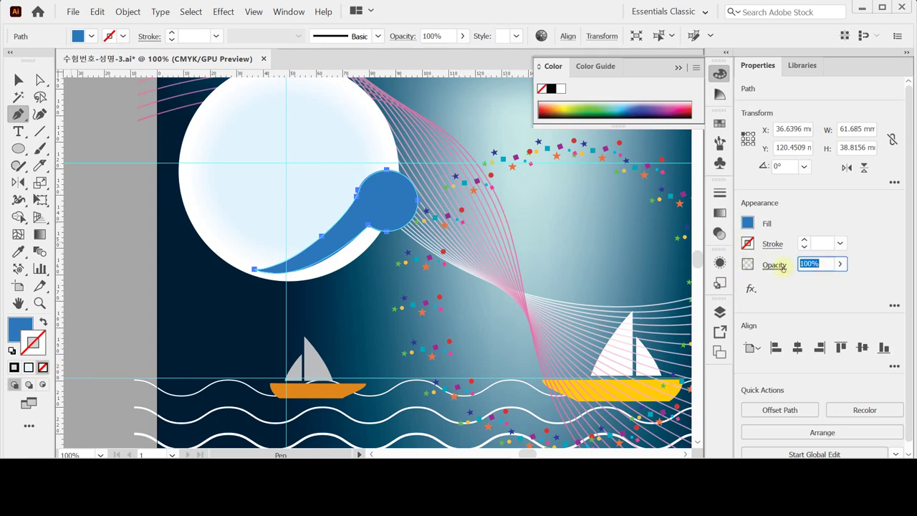
{"action": "type", "text": "80"}
{"action": "key", "text": "Return"}
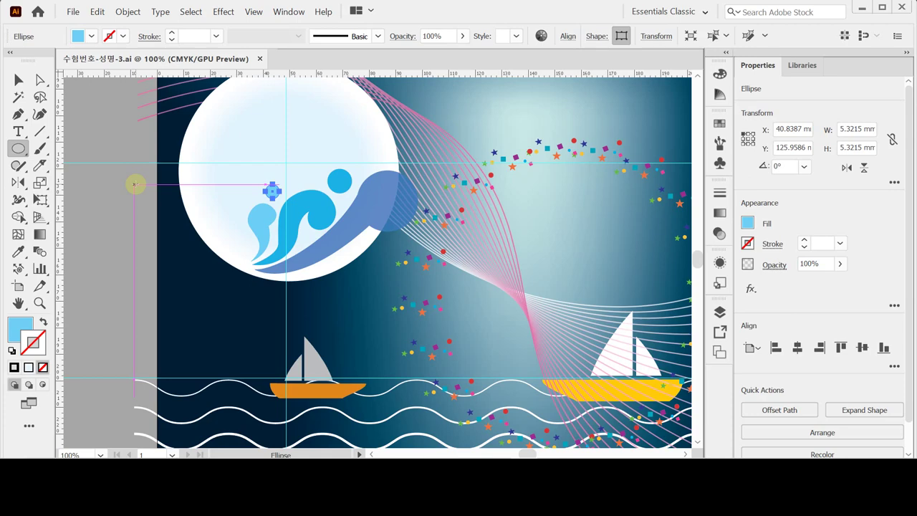
Step: Tear off the symbol tools group as a floating set beside the poster
{"action": "key", "text": "ctrl+0"}
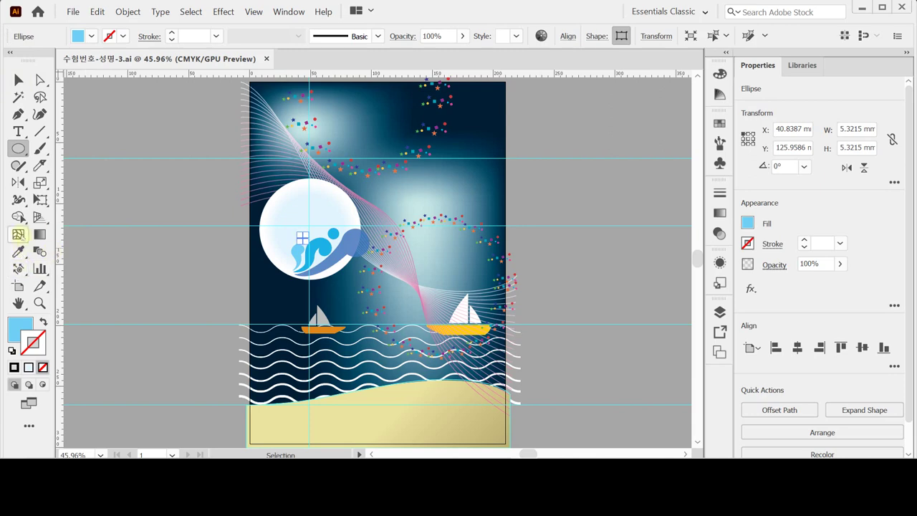
{"action": "left_click", "coordinate": [18, 270]}
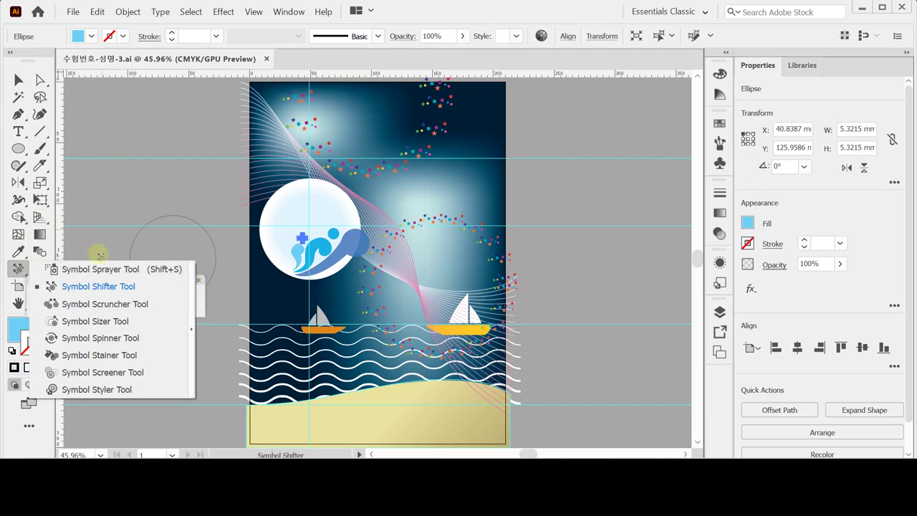
{"action": "left_click", "coordinate": [191, 279]}
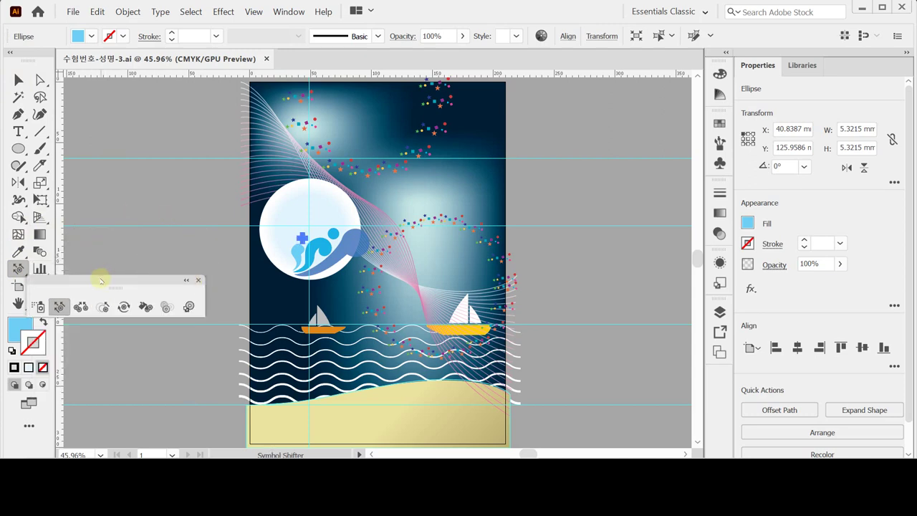
Step: Spray six ice cream cone symbols with the Symbol Sprayer, spread from the top of the poster down to the sand
{"action": "left_click_drag", "start_coordinate": [101, 280], "coordinate": [149, 155]}
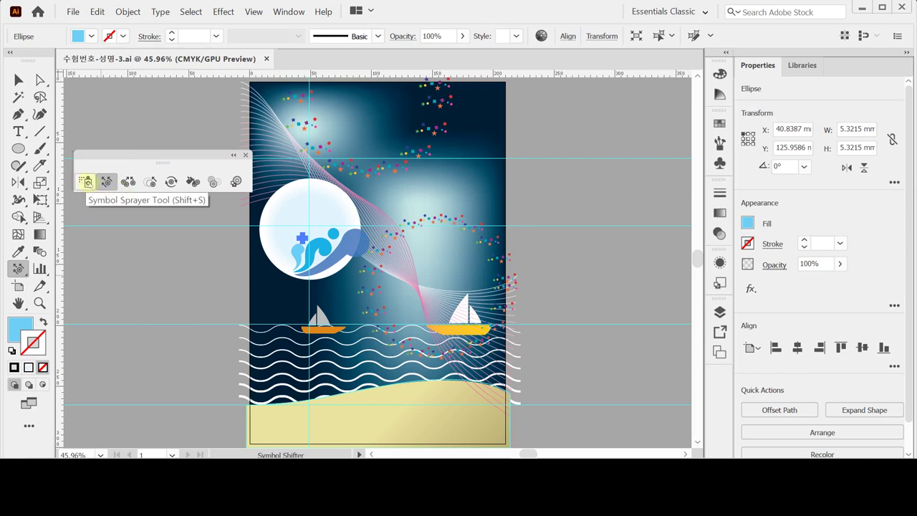
{"action": "left_click", "coordinate": [86, 182]}
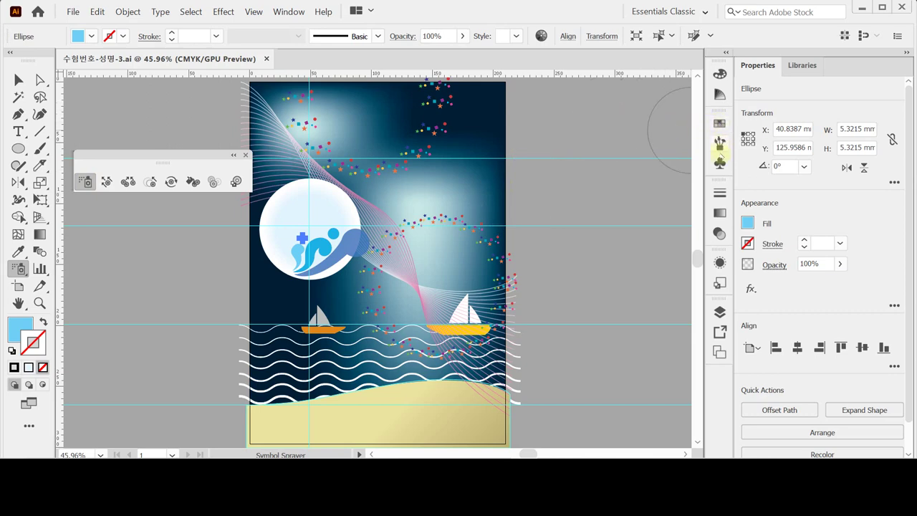
{"action": "left_click", "coordinate": [720, 163]}
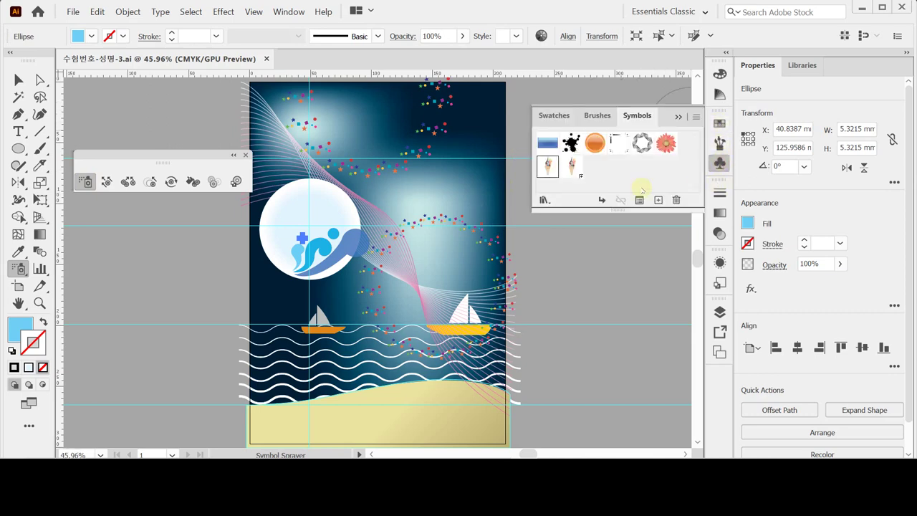
{"action": "left_click", "coordinate": [567, 171]}
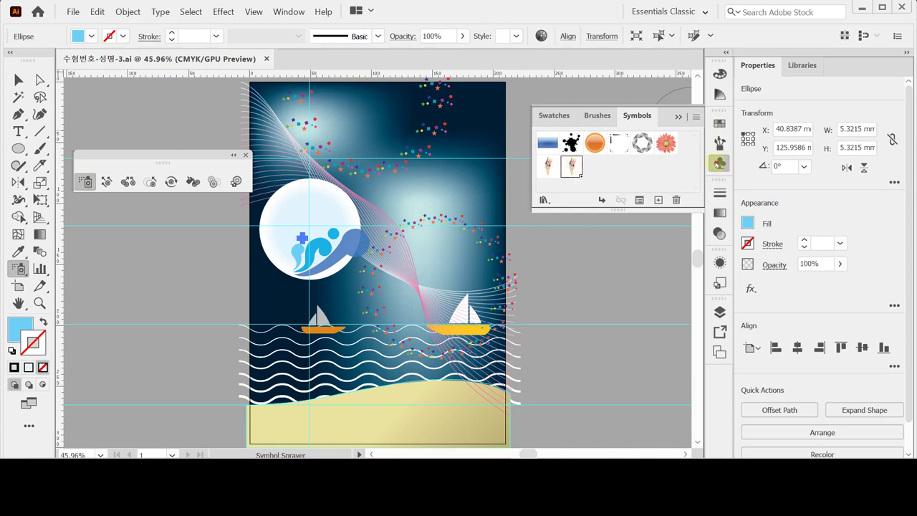
{"action": "left_click", "coordinate": [717, 163]}
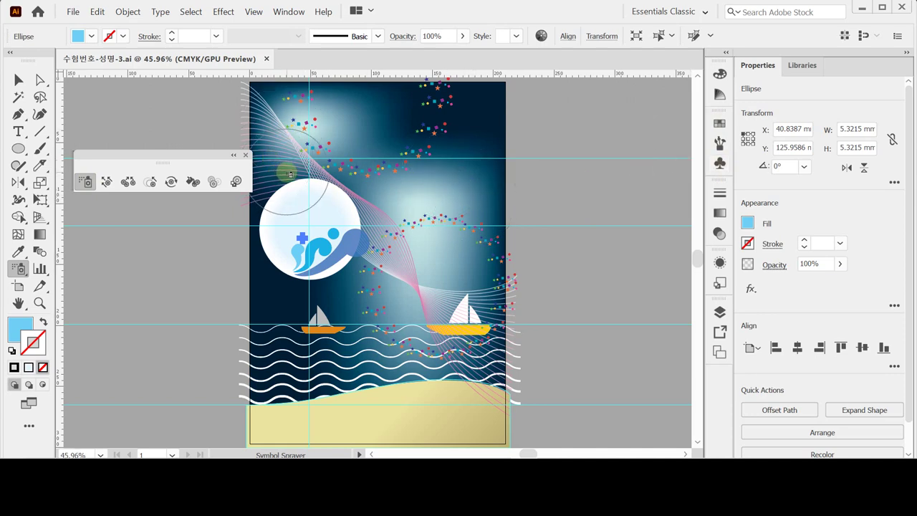
{"action": "mouse_move", "coordinate": [290, 174]}
{"action": "left_mouse_down"}
{"action": "mouse_move", "coordinate": [457, 132]}
{"action": "mouse_move", "coordinate": [440, 114]}
{"action": "left_mouse_up"}
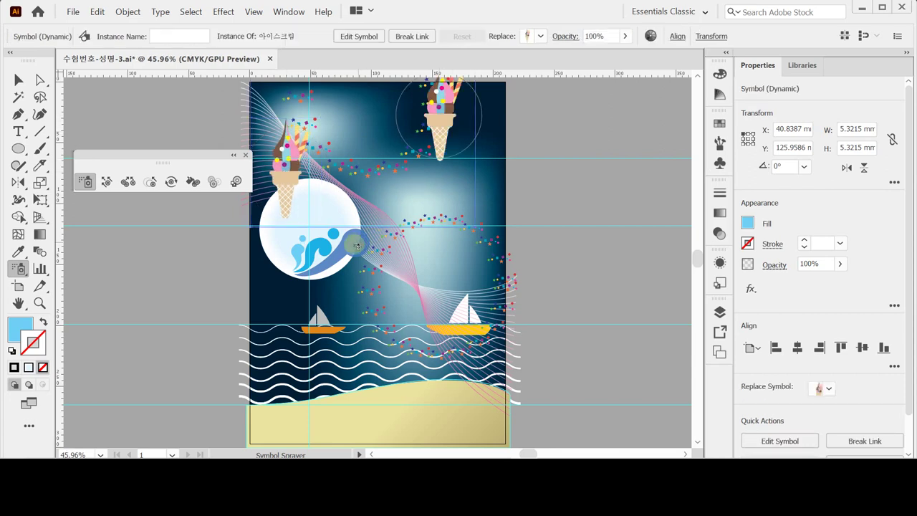
{"action": "left_click", "coordinate": [365, 242]}
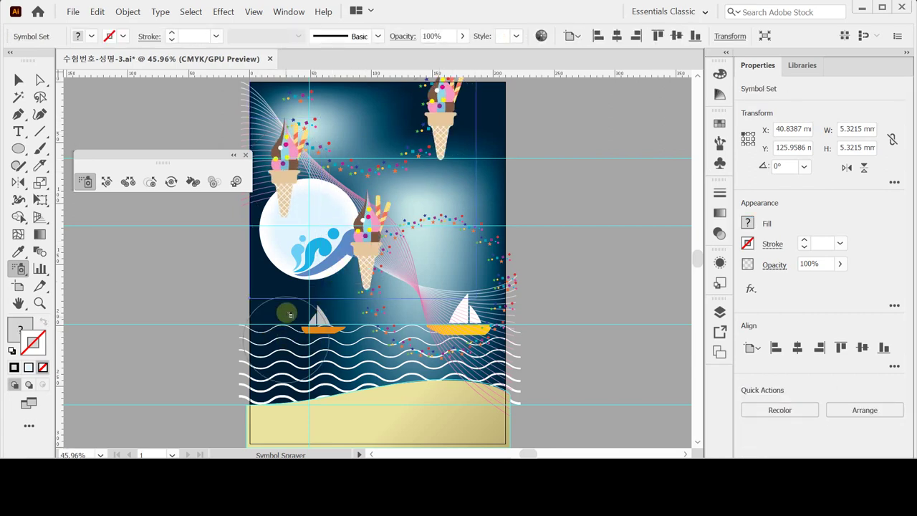
{"action": "left_click", "coordinate": [290, 314]}
{"action": "left_click", "coordinate": [367, 353]}
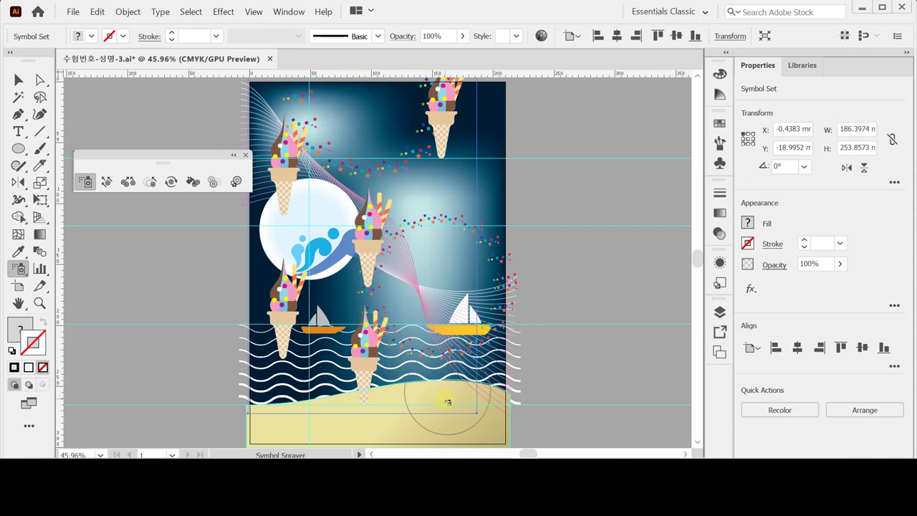
{"action": "left_click", "coordinate": [446, 398]}
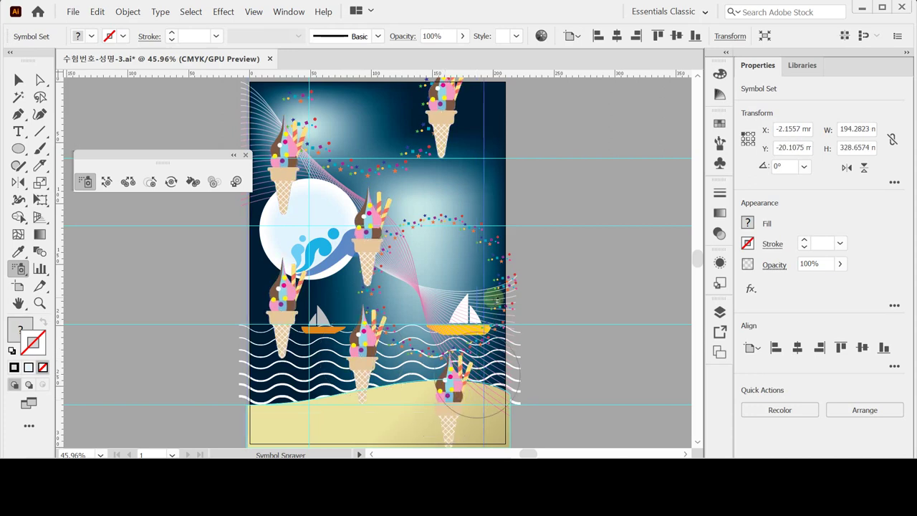
Step: Remove the ice cream cone beside the small orange sailboat and spray a replacement slightly lower in the same area
{"action": "key", "text": "ctrl+minus"}
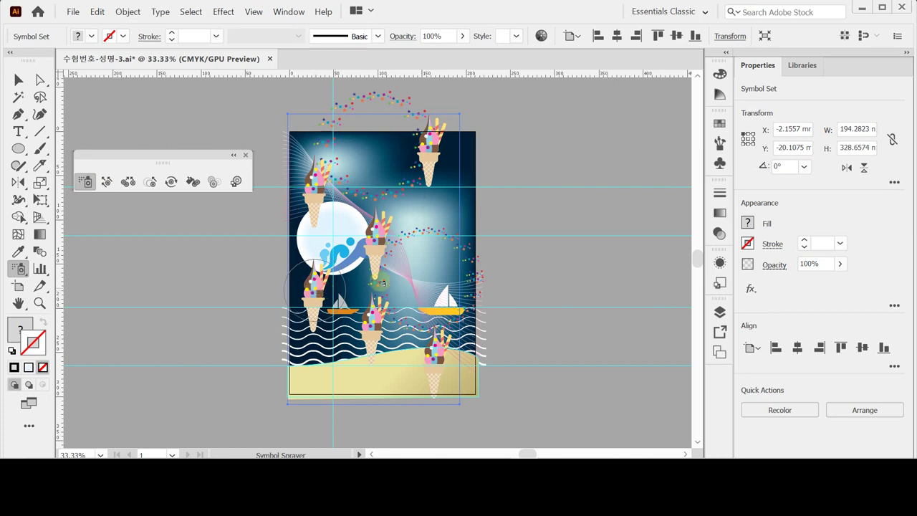
{"action": "left_click", "coordinate": [313, 308], "text": "alt"}
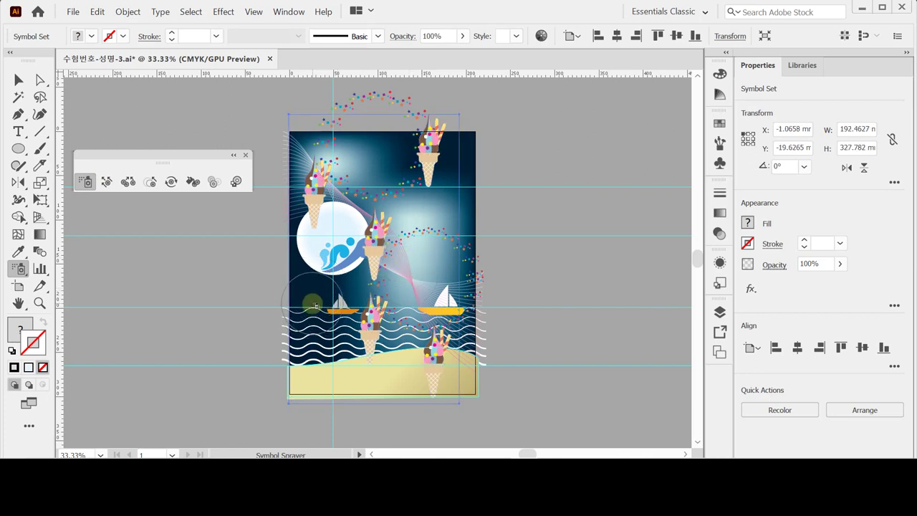
{"action": "left_click", "coordinate": [313, 307]}
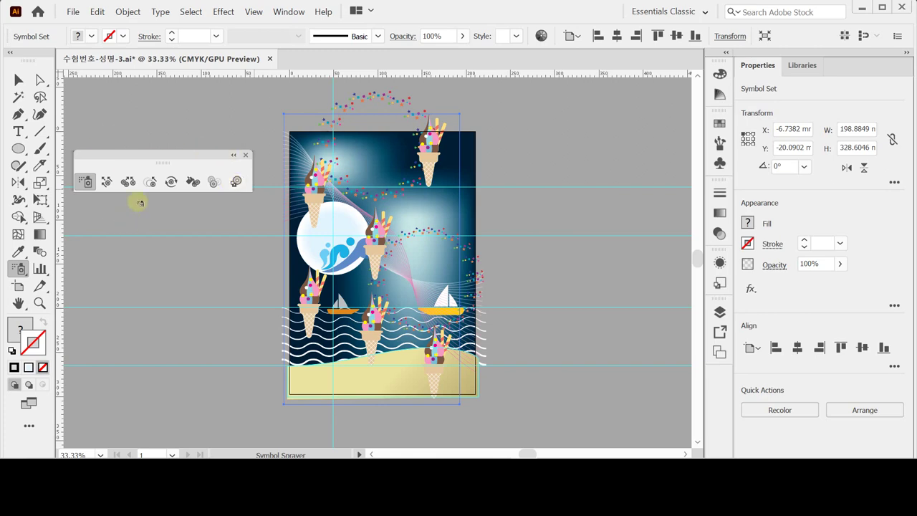
Step: Shrink the ice cream cone beside the small sailboat and slightly reduce the one beside the moon with the Symbol Sizer
{"action": "left_click", "coordinate": [150, 182]}
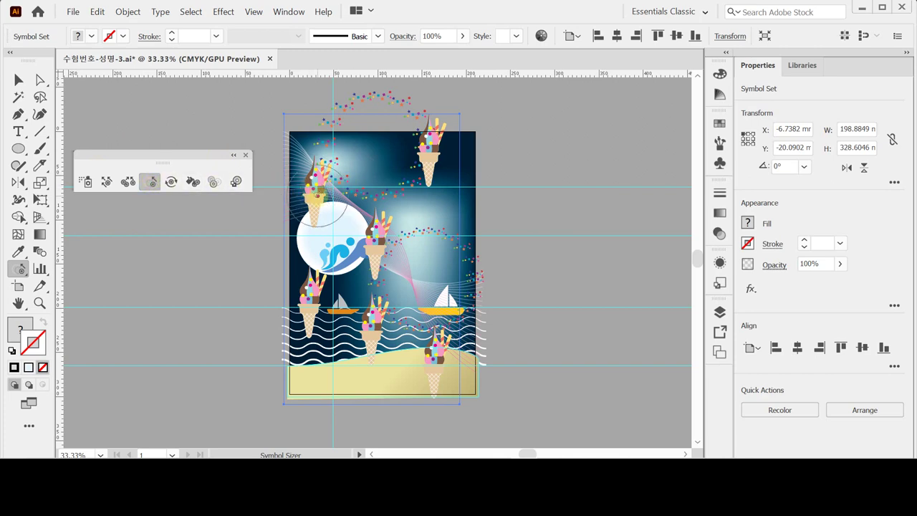
{"action": "left_click_drag", "start_coordinate": [317, 194], "coordinate": [315, 193]}
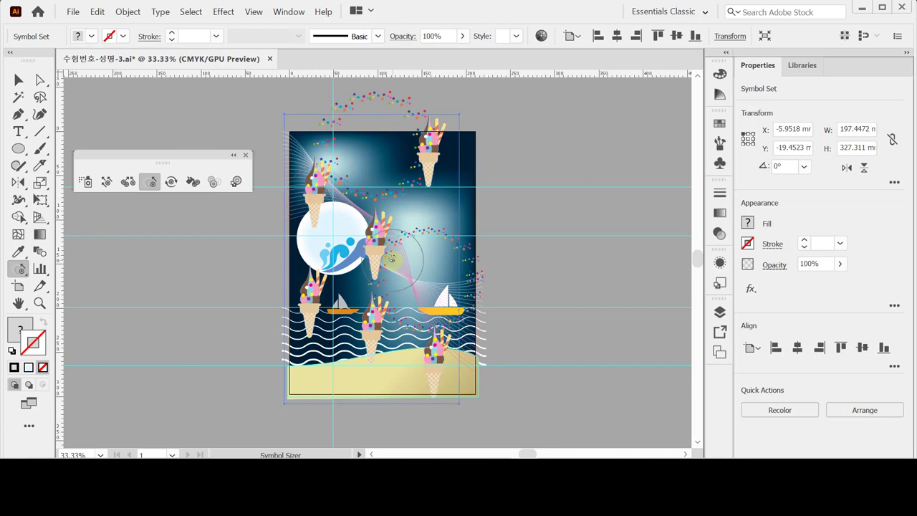
{"action": "mouse_move", "coordinate": [376, 250]}
{"action": "left_mouse_down"}
{"action": "mouse_move", "coordinate": [328, 352]}
{"action": "mouse_move", "coordinate": [326, 310]}
{"action": "mouse_move", "coordinate": [313, 300]}
{"action": "left_mouse_up"}
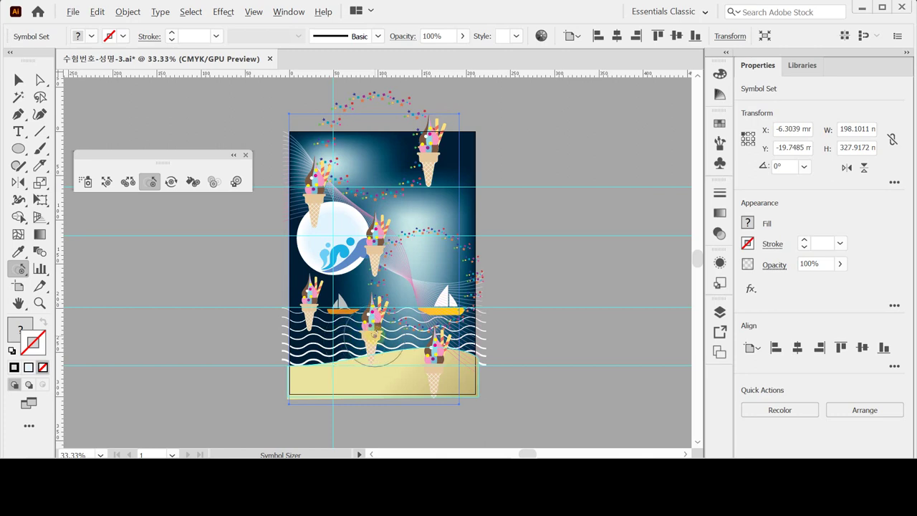
{"action": "mouse_move", "coordinate": [371, 335]}
{"action": "left_mouse_down"}
{"action": "mouse_move", "coordinate": [376, 346]}
{"action": "mouse_move", "coordinate": [374, 336]}
{"action": "left_mouse_up"}
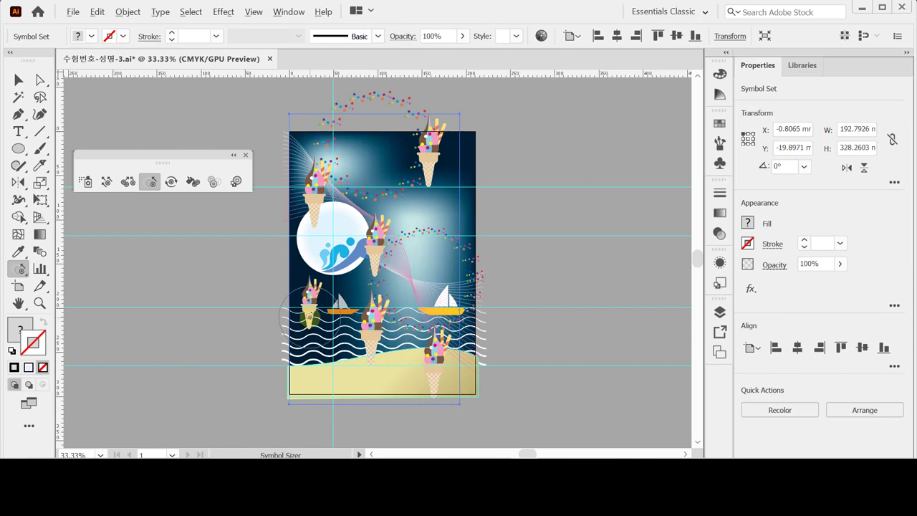
{"action": "left_click_drag", "start_coordinate": [309, 316], "coordinate": [315, 309]}
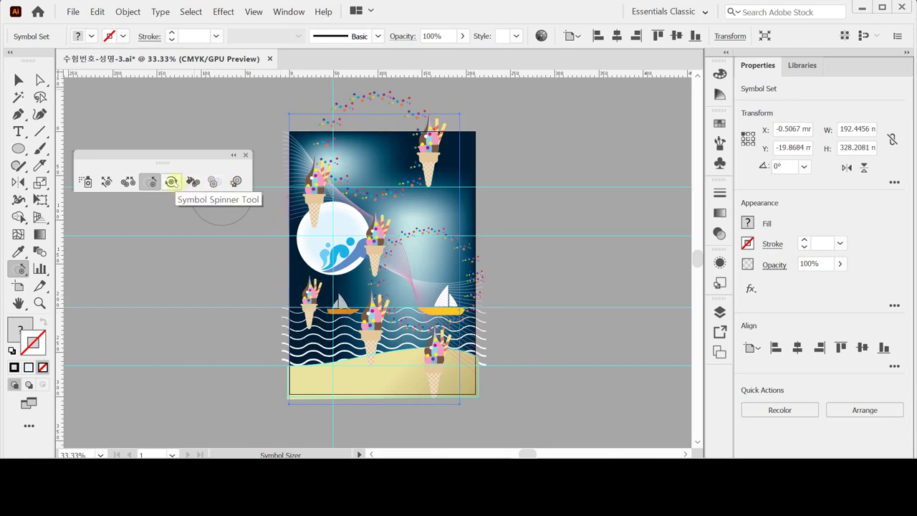
Step: Tilt the cones beside the moon and on the waves clockwise, and the top and sand cones counterclockwise, with the Symbol Spinner
{"action": "left_click", "coordinate": [172, 182]}
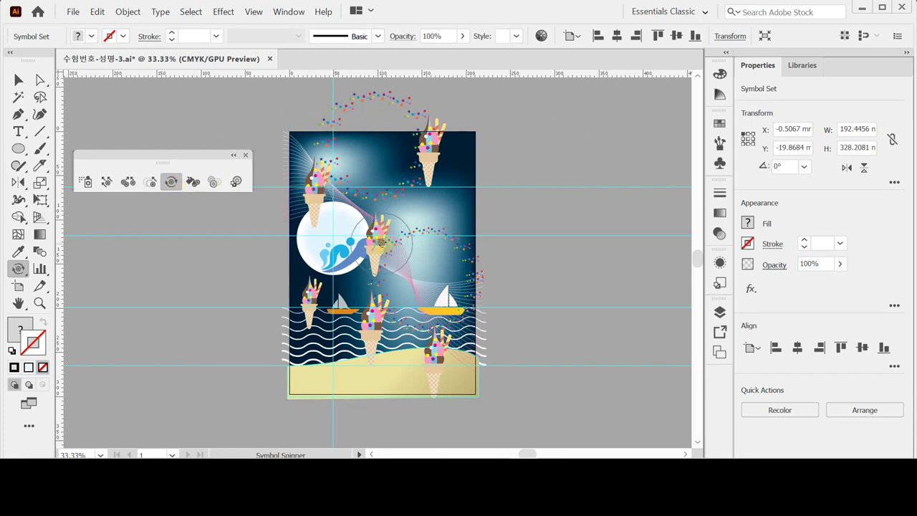
{"action": "left_click_drag", "start_coordinate": [382, 243], "coordinate": [382, 234]}
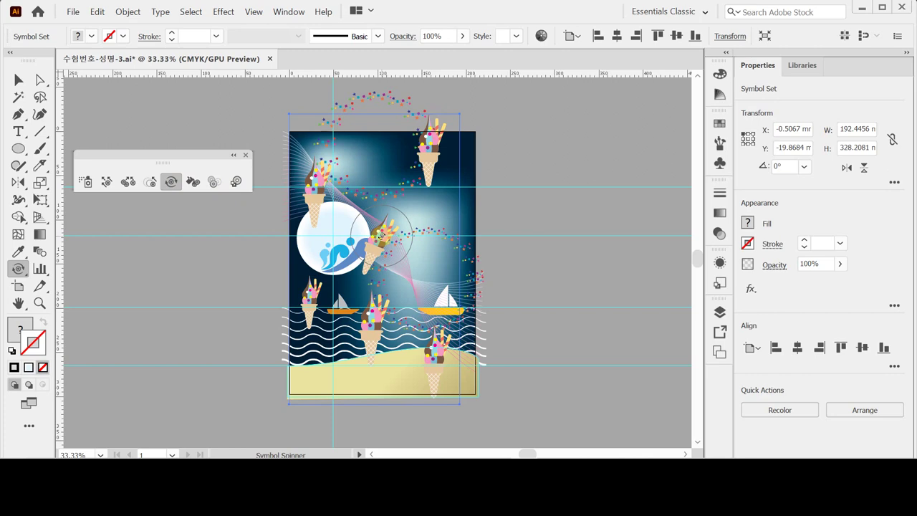
{"action": "mouse_move", "coordinate": [450, 159]}
{"action": "left_mouse_down"}
{"action": "mouse_move", "coordinate": [434, 139]}
{"action": "mouse_move", "coordinate": [429, 154]}
{"action": "left_mouse_up"}
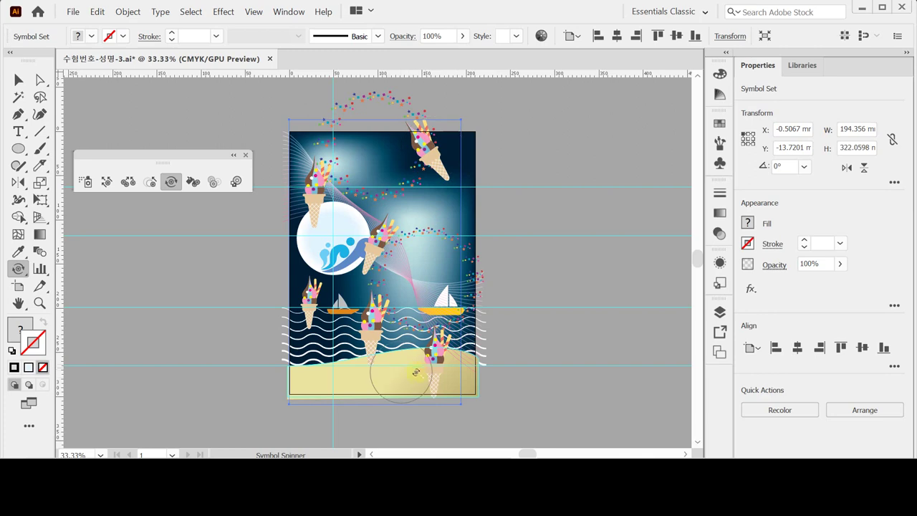
{"action": "left_click_drag", "start_coordinate": [430, 363], "coordinate": [432, 354]}
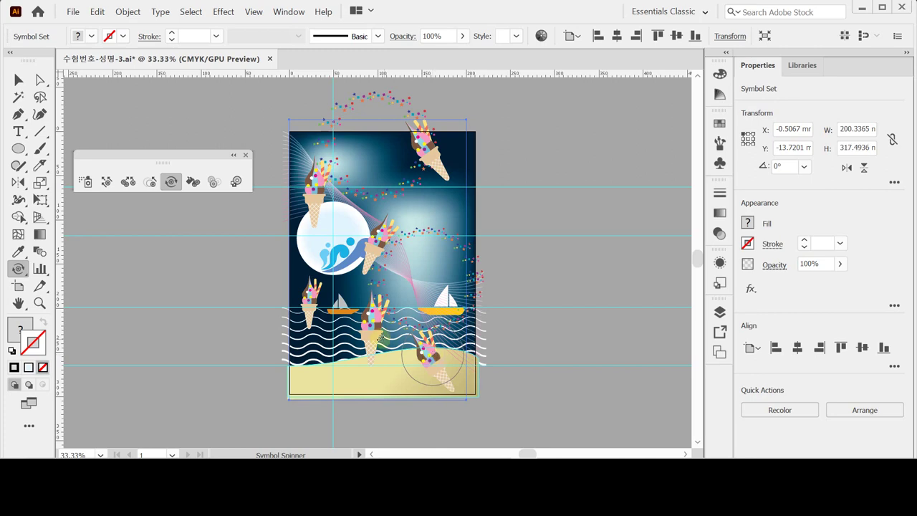
{"action": "left_click_drag", "start_coordinate": [384, 327], "coordinate": [384, 326]}
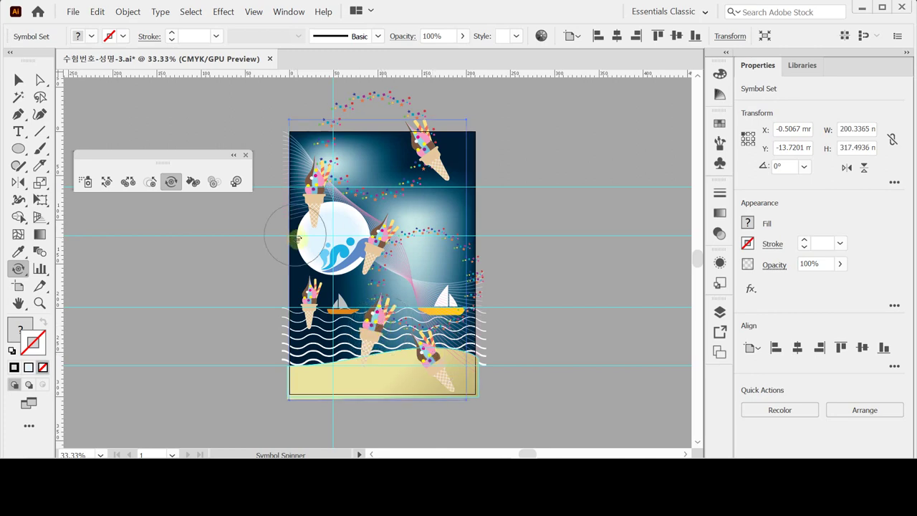
Step: Shift the cone above the moon slightly down and shrink it
{"action": "left_click", "coordinate": [106, 181]}
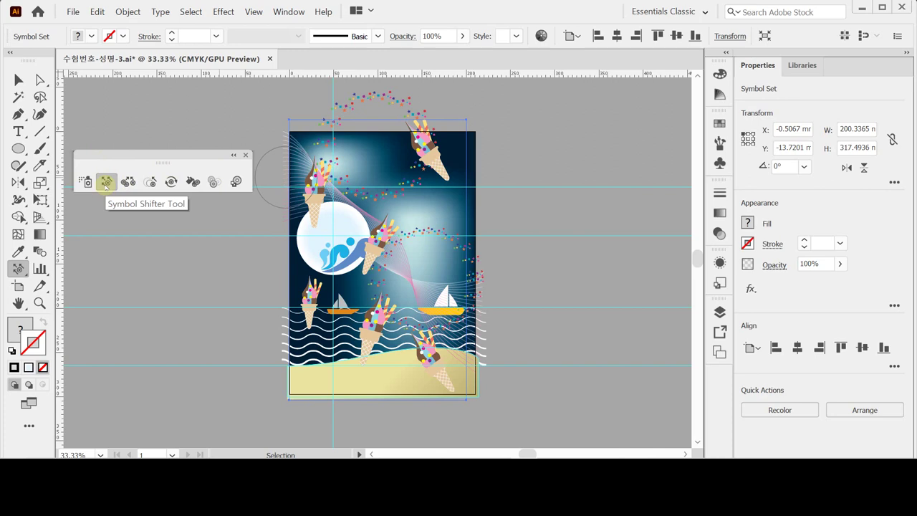
{"action": "left_click_drag", "start_coordinate": [315, 188], "coordinate": [313, 201]}
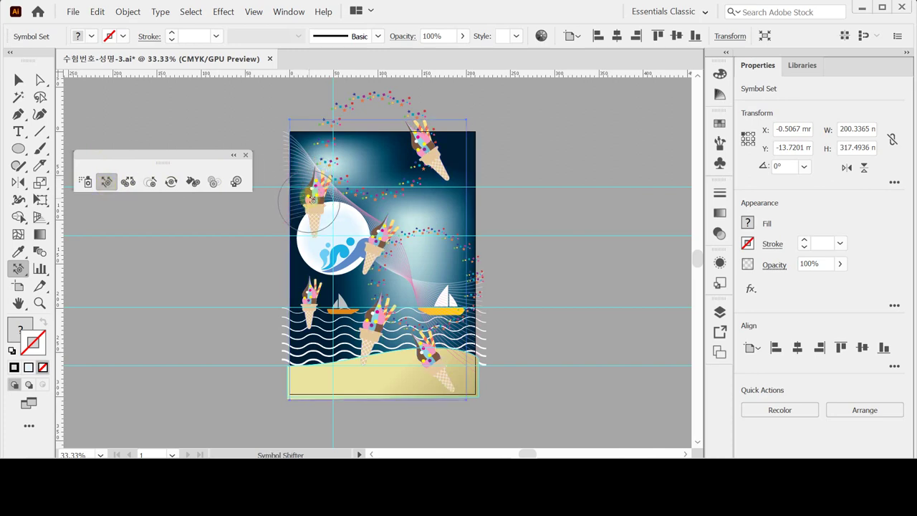
{"action": "left_click", "coordinate": [149, 181]}
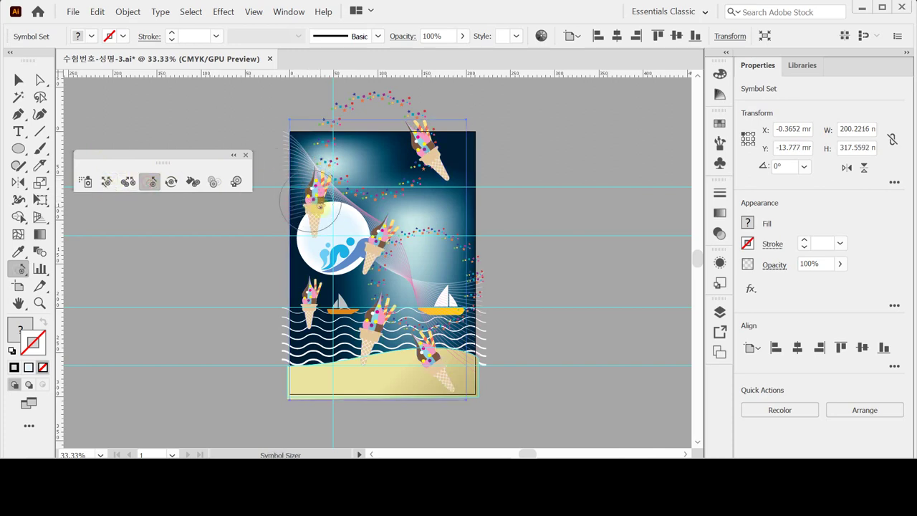
{"action": "left_click_drag", "start_coordinate": [318, 205], "coordinate": [321, 208]}
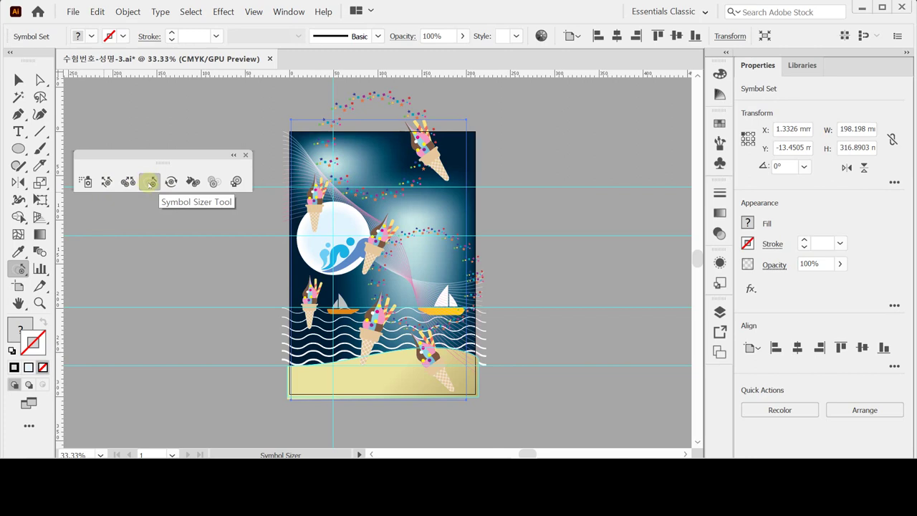
Step: Reposition the cones with the Symbol Shifter, bringing the topmost one down over the bright background area and nudging the others
{"action": "left_click", "coordinate": [106, 181]}
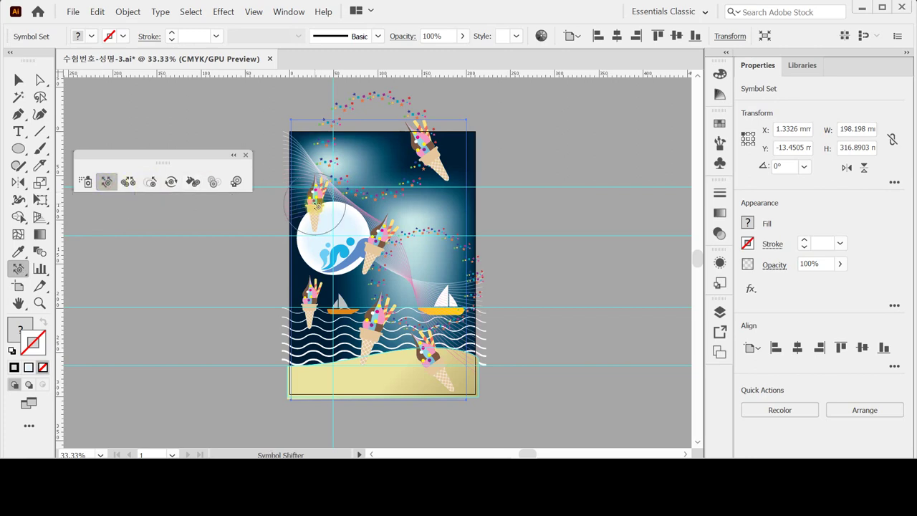
{"action": "left_click_drag", "start_coordinate": [318, 207], "coordinate": [313, 201]}
{"action": "left_click_drag", "start_coordinate": [387, 257], "coordinate": [385, 266]}
{"action": "mouse_move", "coordinate": [310, 313]}
{"action": "left_mouse_down"}
{"action": "mouse_move", "coordinate": [360, 317]}
{"action": "mouse_move", "coordinate": [362, 331]}
{"action": "left_mouse_up"}
{"action": "left_click_drag", "start_coordinate": [434, 335], "coordinate": [434, 332]}
{"action": "mouse_move", "coordinate": [436, 217]}
{"action": "left_mouse_down"}
{"action": "mouse_move", "coordinate": [416, 163]}
{"action": "mouse_move", "coordinate": [423, 136]}
{"action": "mouse_move", "coordinate": [444, 237]}
{"action": "mouse_move", "coordinate": [422, 147]}
{"action": "mouse_move", "coordinate": [436, 230]}
{"action": "mouse_move", "coordinate": [430, 207]}
{"action": "left_mouse_up"}
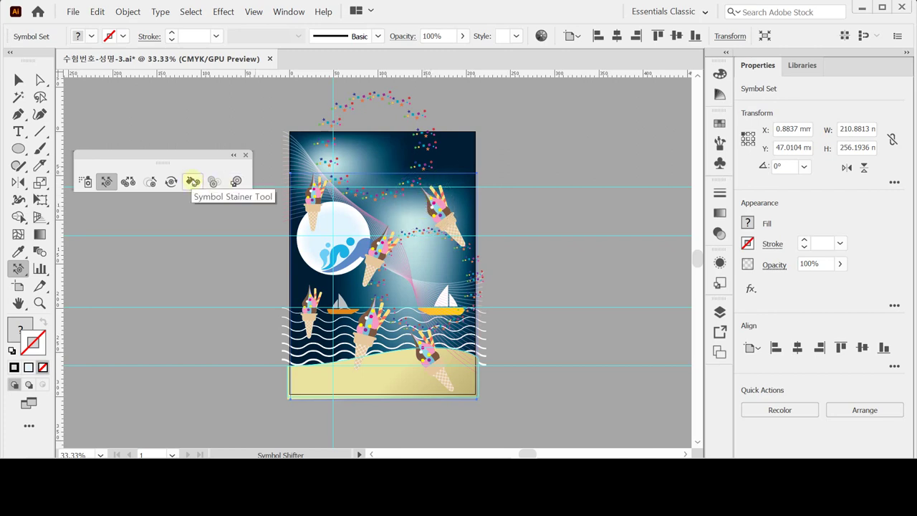
Step: Tint the ice cream cone beside the moon with a light blue swatch using the Symbol Stainer
{"action": "left_click", "coordinate": [192, 182]}
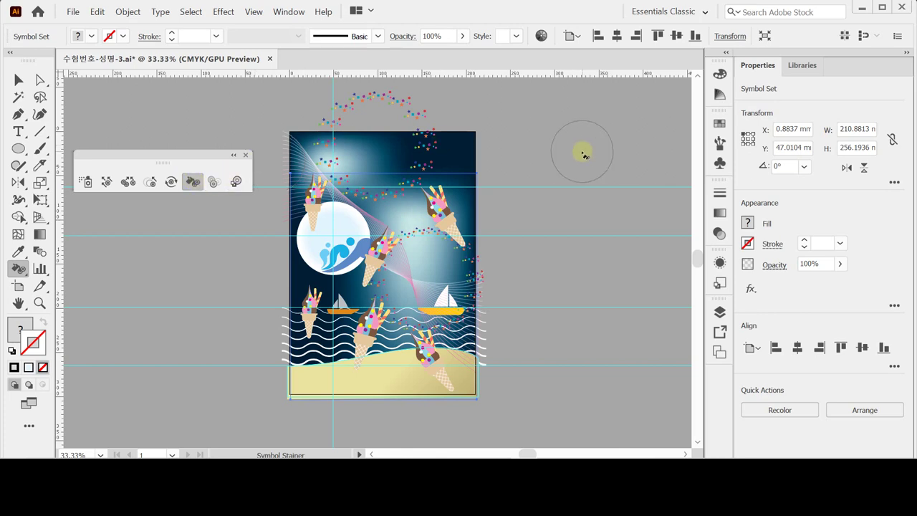
{"action": "left_click", "coordinate": [20, 328]}
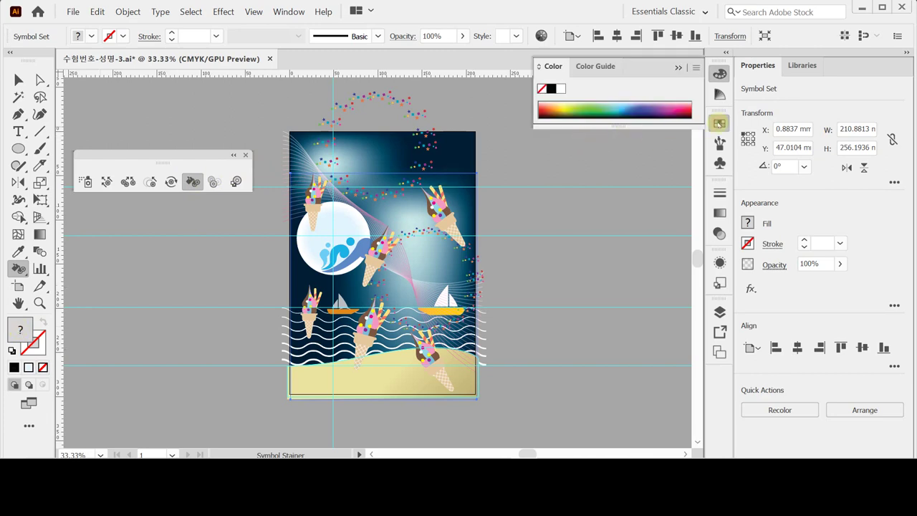
{"action": "left_click", "coordinate": [718, 124]}
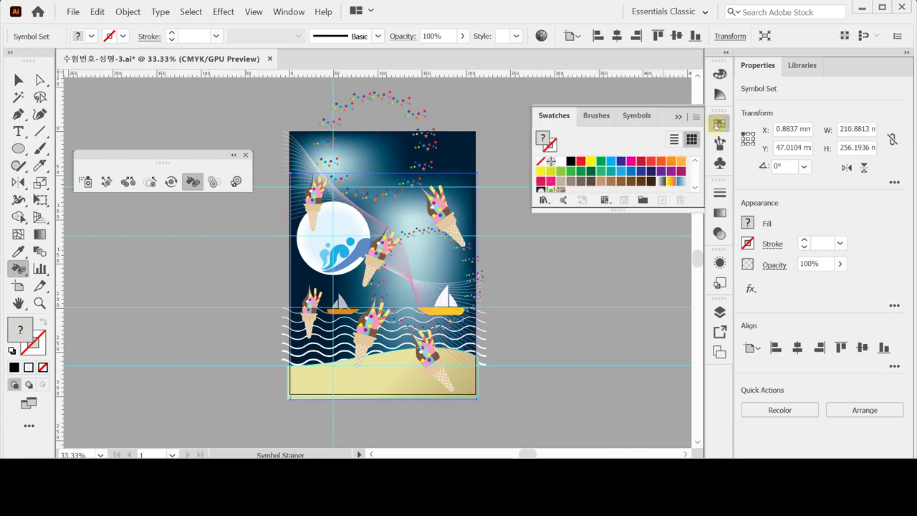
{"action": "left_click", "coordinate": [717, 124]}
{"action": "left_click", "coordinate": [719, 124]}
{"action": "left_click", "coordinate": [627, 174]}
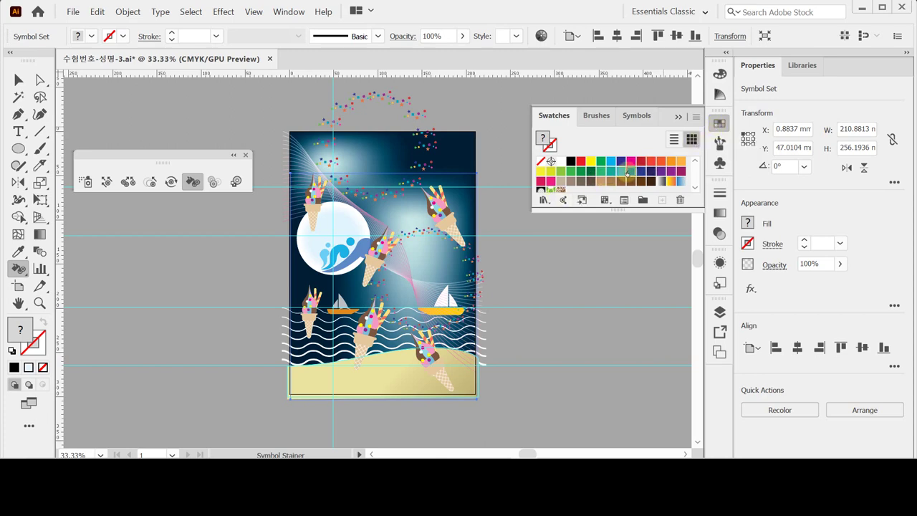
{"action": "left_click", "coordinate": [623, 172]}
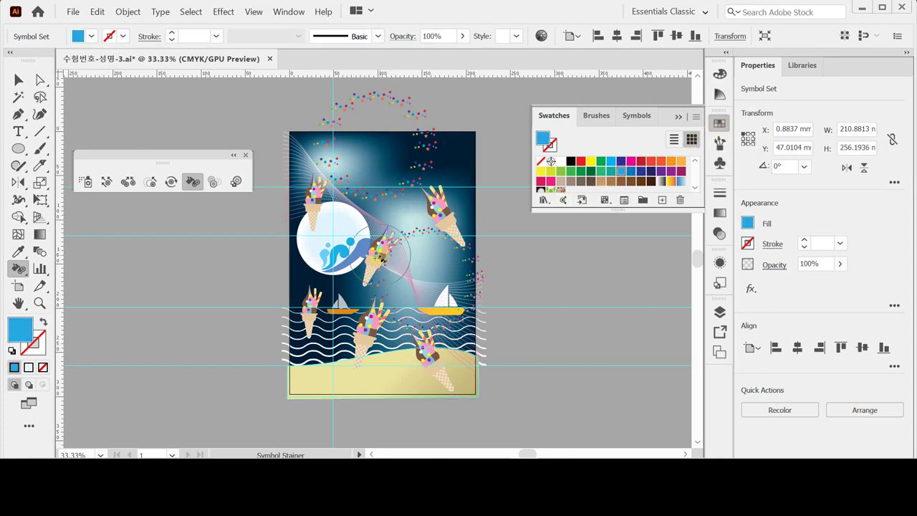
{"action": "left_click_drag", "start_coordinate": [380, 258], "coordinate": [378, 266]}
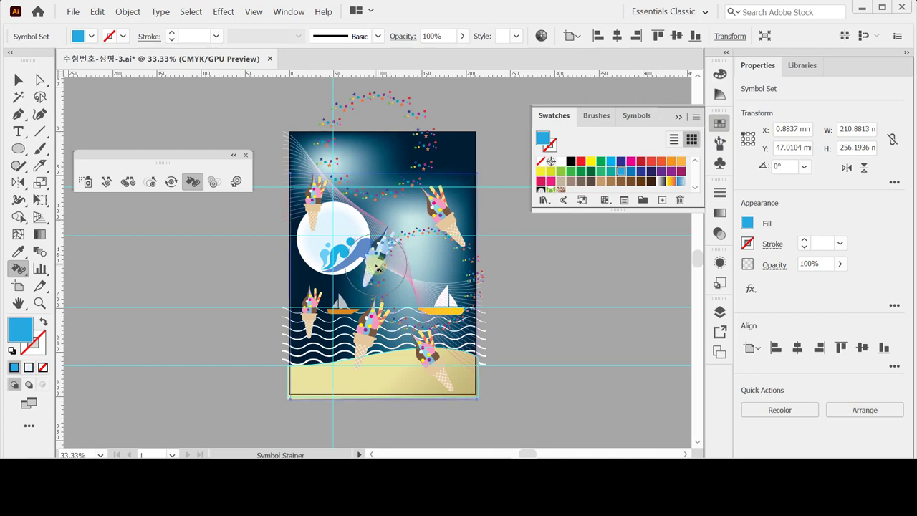
Step: Stain the ice cream cone beside the moon with a darker blue swatch using the Symbol Stainer
{"action": "left_click", "coordinate": [630, 170]}
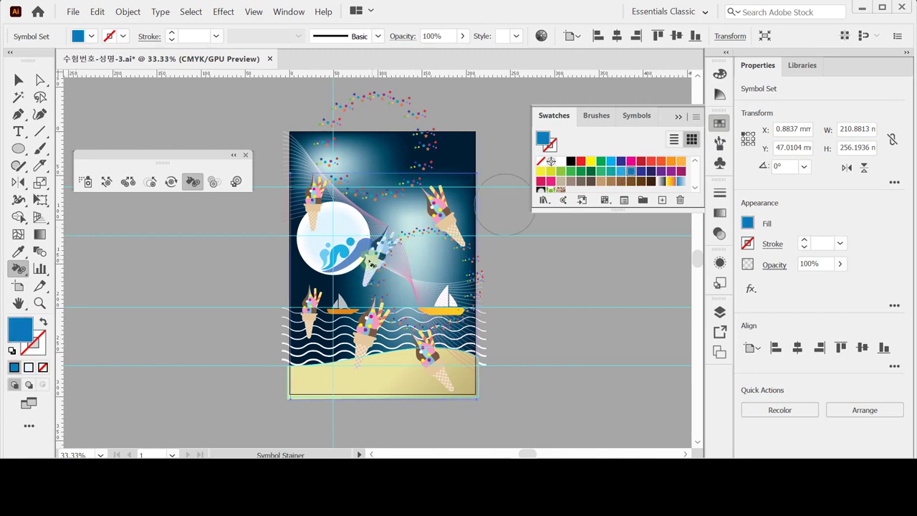
{"action": "left_click_drag", "start_coordinate": [372, 261], "coordinate": [401, 260]}
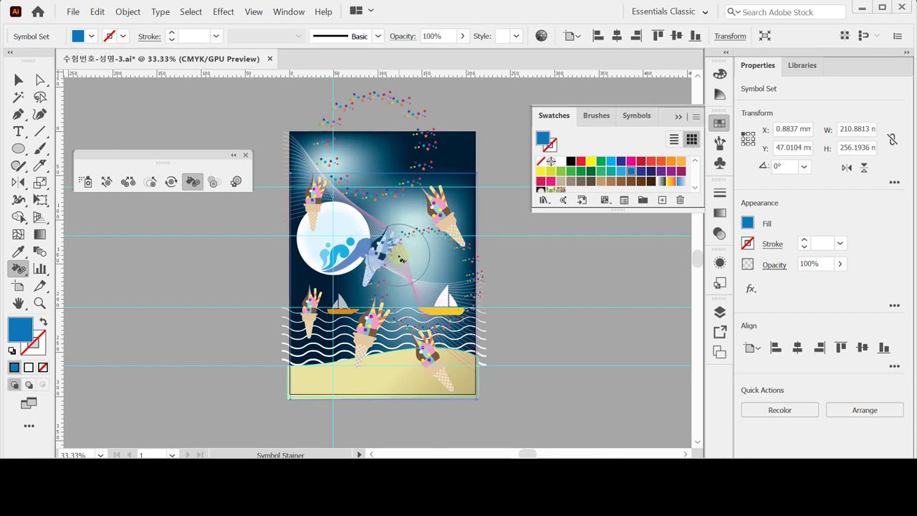
Step: Tint the large ice cream cone on the waves with a light green swatch using the Symbol Stainer
{"action": "left_click", "coordinate": [562, 172]}
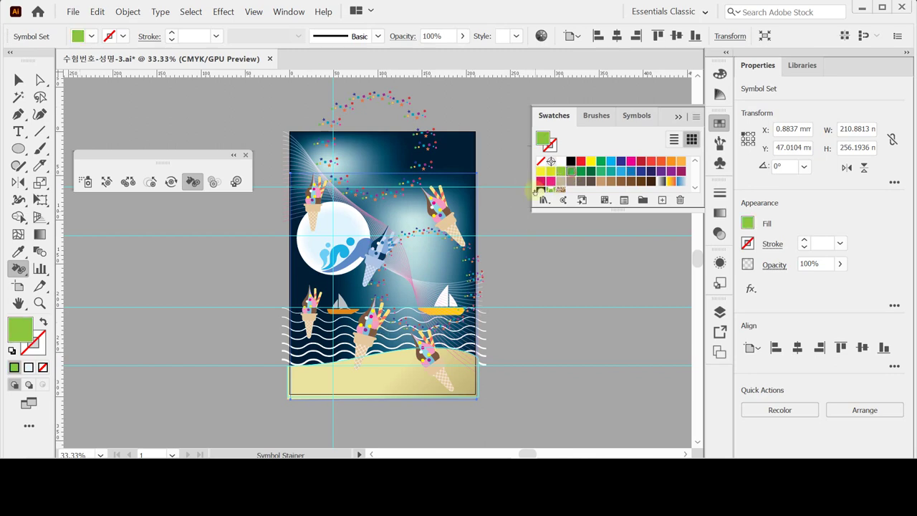
{"action": "left_click", "coordinate": [570, 171]}
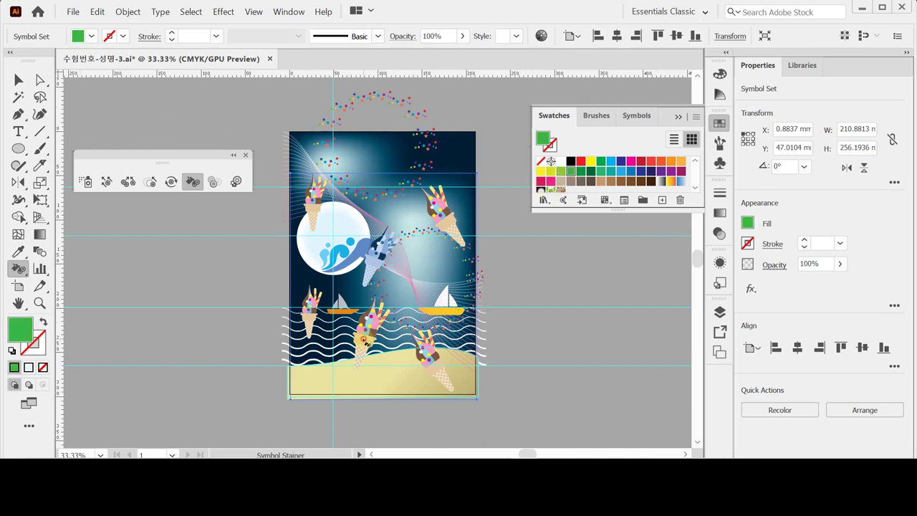
{"action": "left_click", "coordinate": [364, 355]}
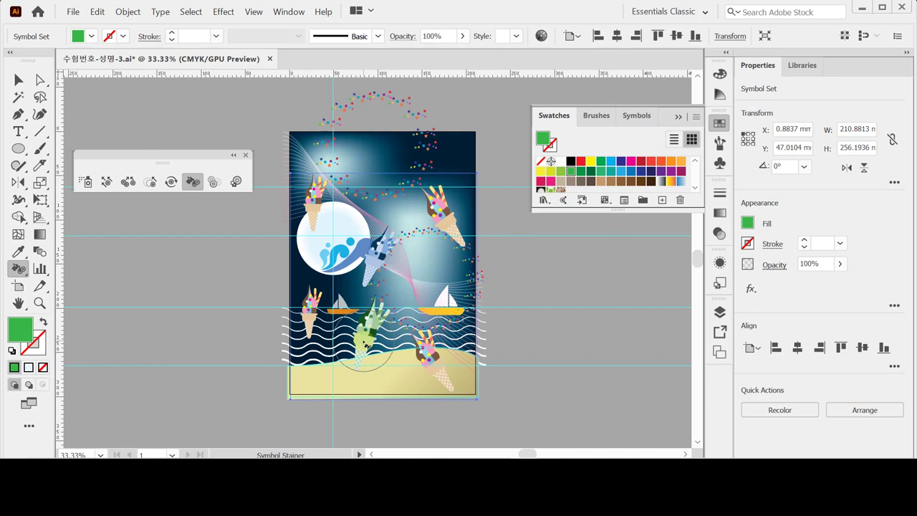
{"action": "left_click", "coordinate": [560, 171]}
{"action": "left_click", "coordinate": [367, 354]}
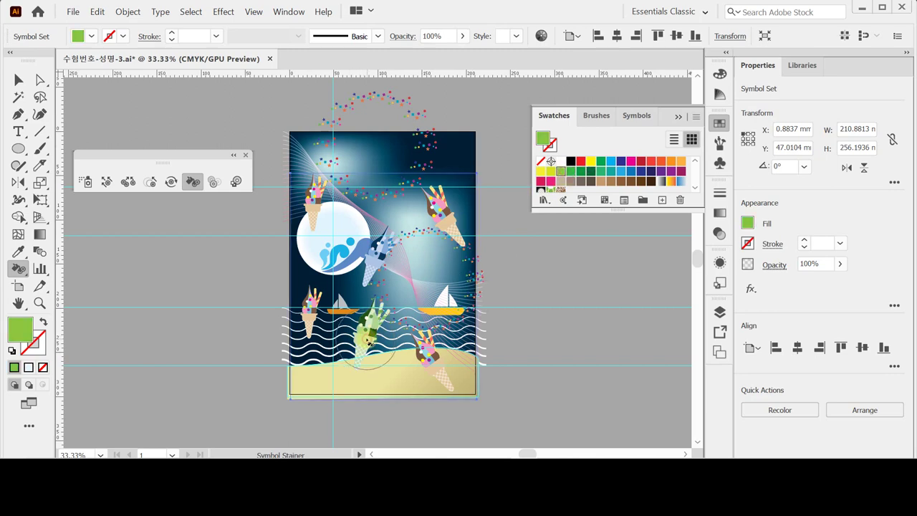
{"action": "left_click", "coordinate": [367, 351]}
{"action": "left_click", "coordinate": [366, 342]}
{"action": "left_click", "coordinate": [367, 342]}
{"action": "left_click", "coordinate": [368, 342]}
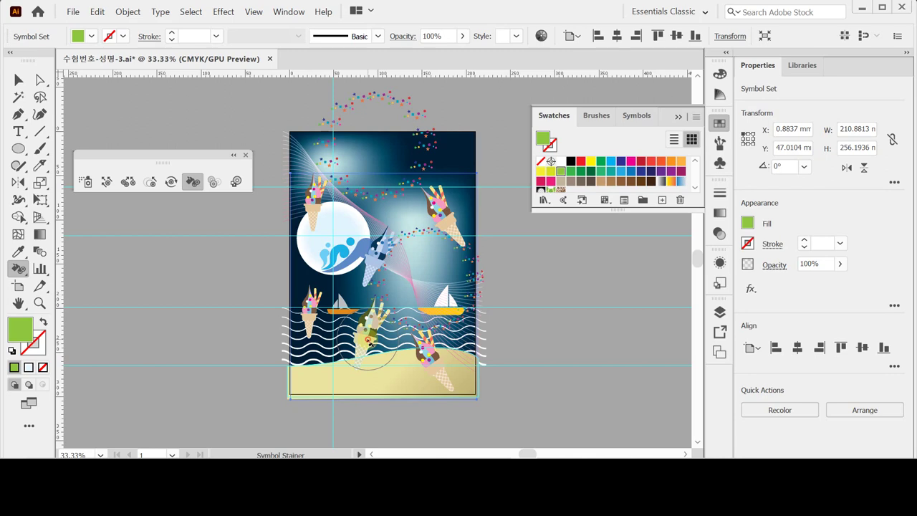
{"action": "left_click", "coordinate": [368, 342]}
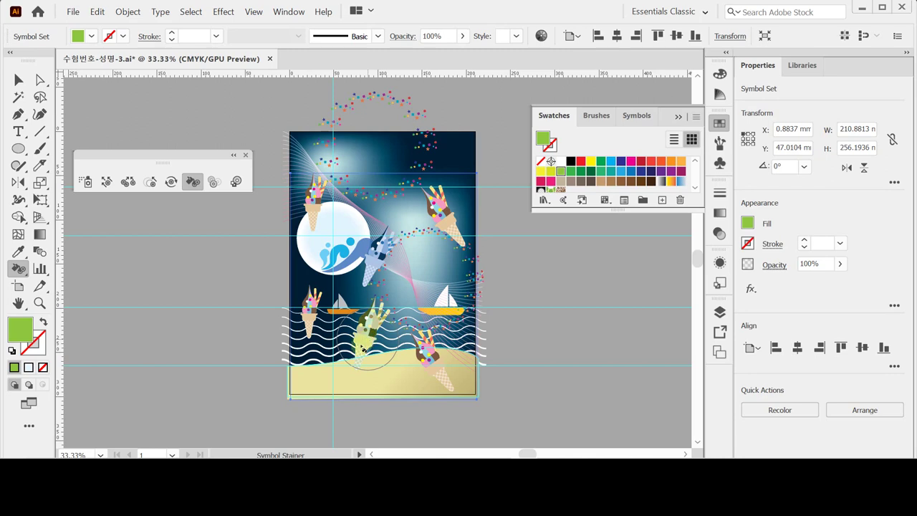
{"action": "left_click", "coordinate": [364, 345]}
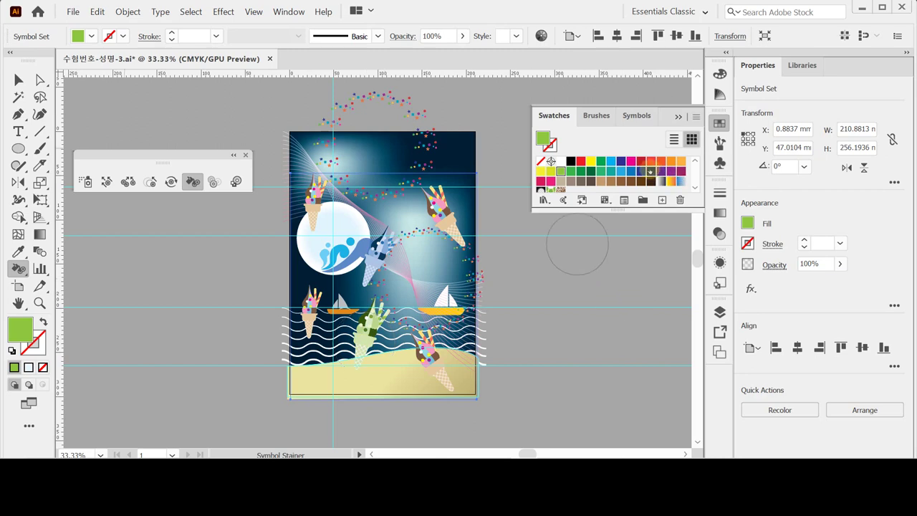
Step: Tint the ice cream cone on the sand with a magenta swatch using the Symbol Stainer
{"action": "left_click", "coordinate": [631, 163]}
{"action": "left_click", "coordinate": [437, 362]}
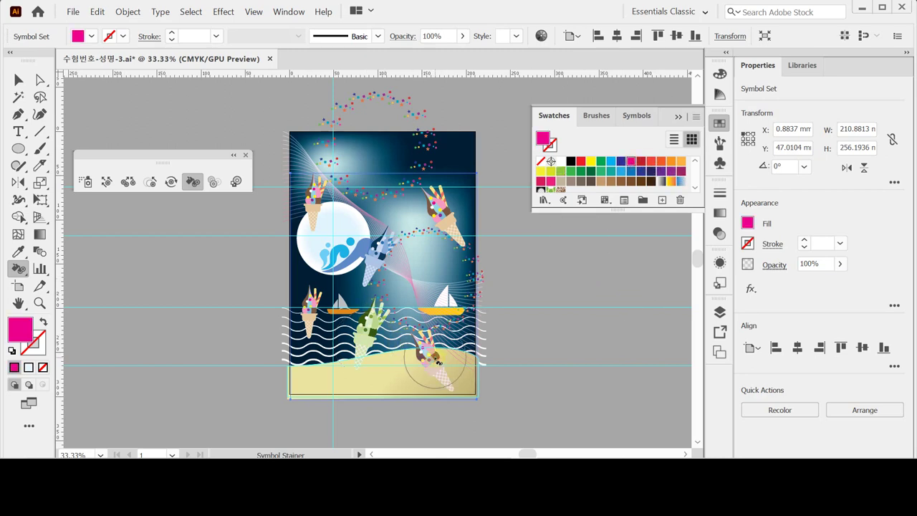
{"action": "left_click", "coordinate": [437, 361]}
{"action": "left_click", "coordinate": [436, 361]}
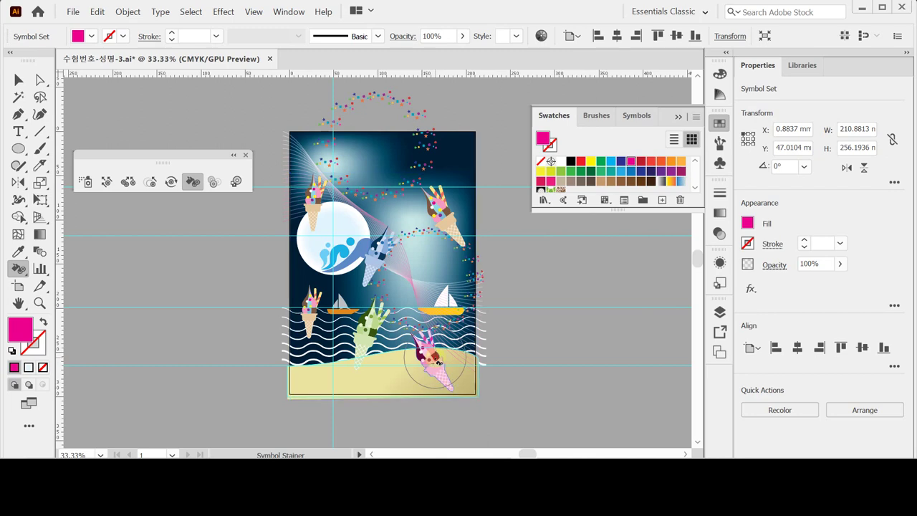
{"action": "left_click", "coordinate": [435, 357]}
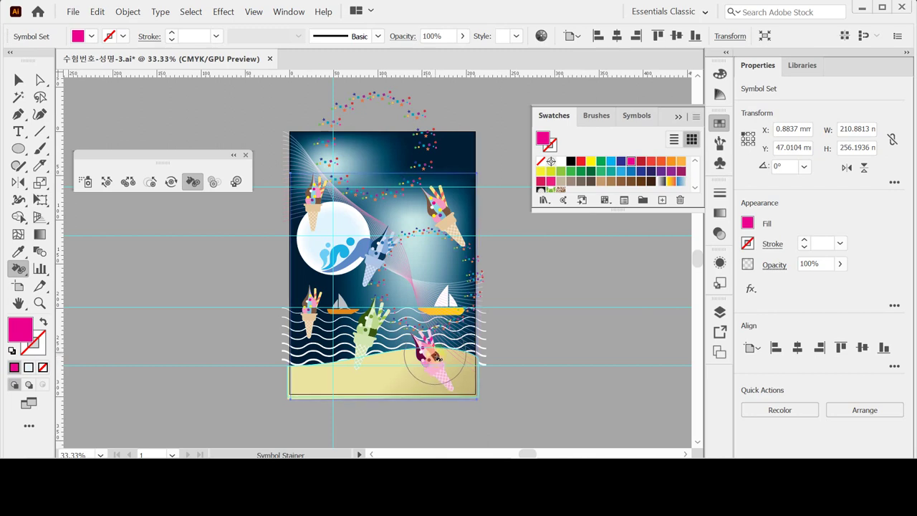
{"action": "left_click_drag", "start_coordinate": [434, 357], "coordinate": [441, 344]}
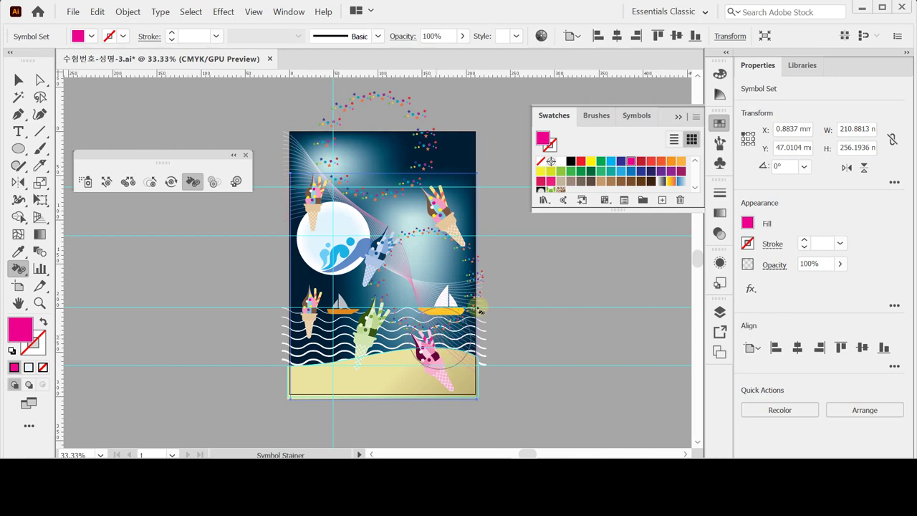
{"action": "left_click", "coordinate": [721, 124]}
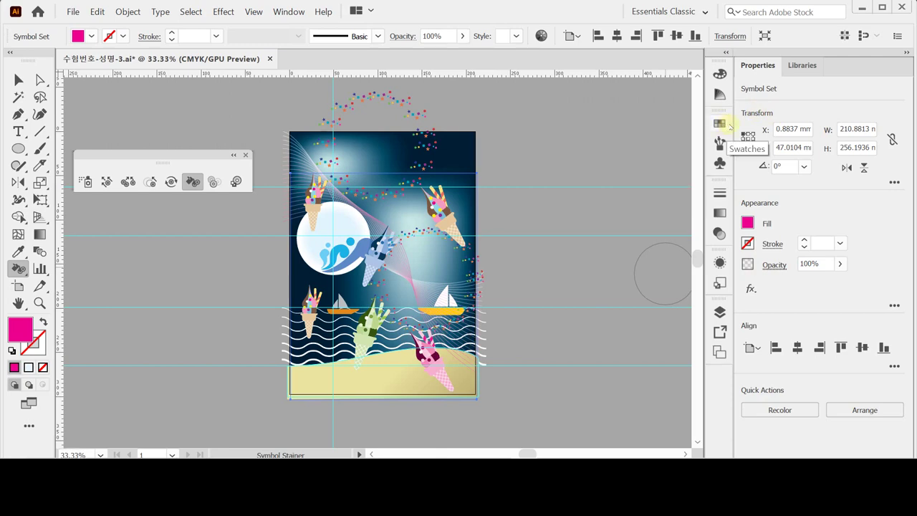
Step: Place a point type object on the upper part of the moon emblem with the Type tool
{"action": "key", "text": "t"}
{"action": "key", "text": "ctrl+1"}
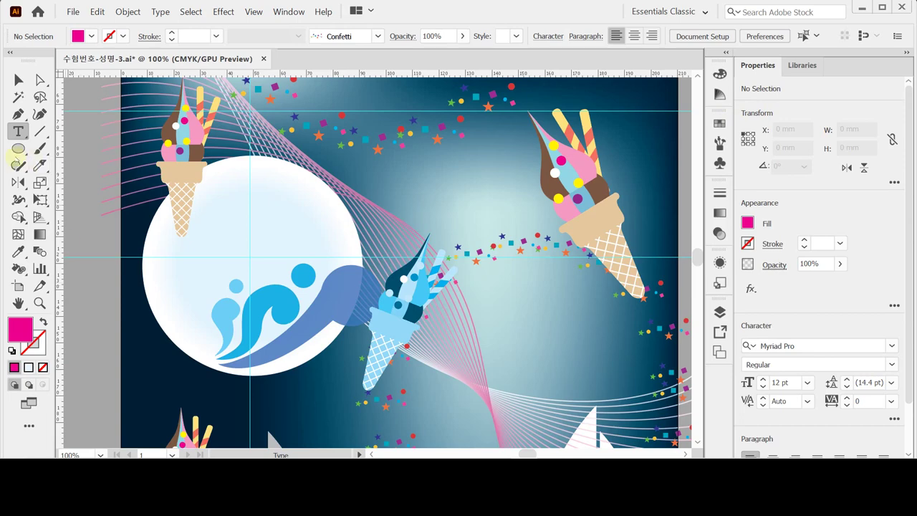
{"action": "left_click", "coordinate": [217, 203]}
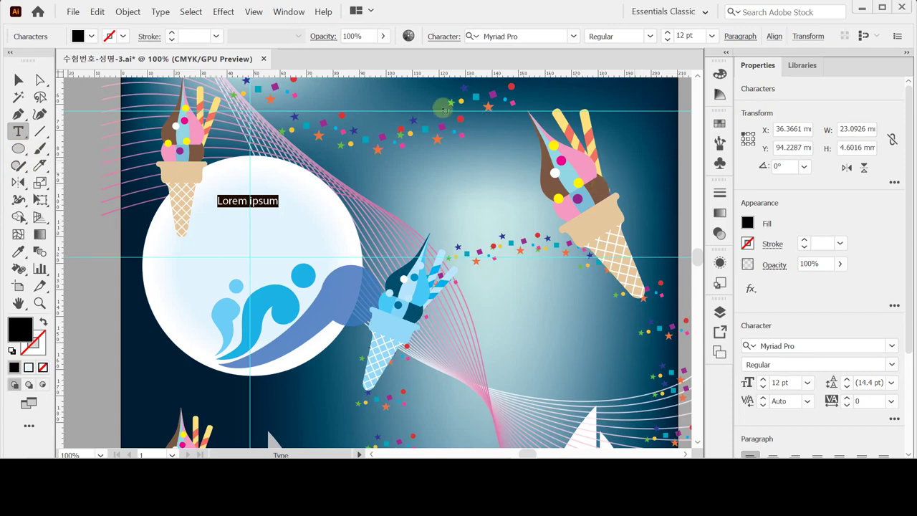
Step: Set the moon text's font to Times New Roman Regular at 35 pt
{"action": "key", "text": "Escape"}
{"action": "key", "text": "ctrl+t"}
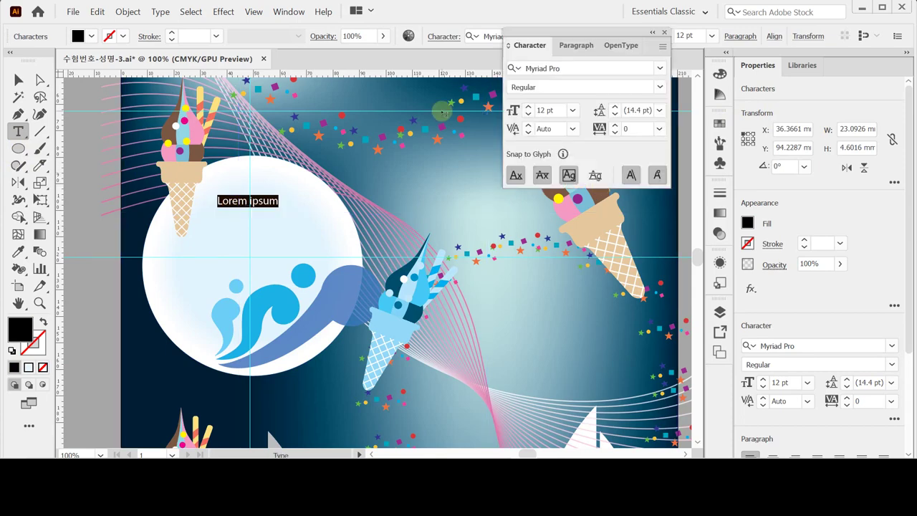
{"action": "left_click", "coordinate": [565, 68]}
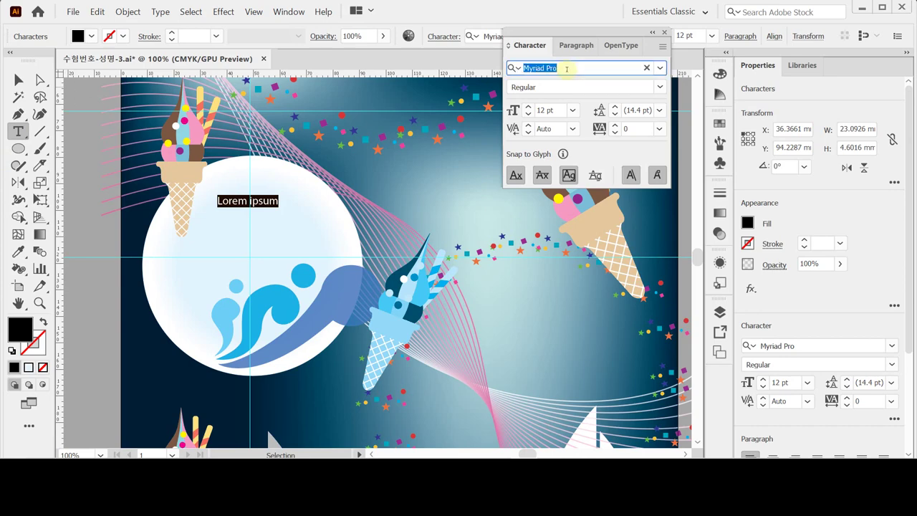
{"action": "type", "text": "ㅅㅅ"}
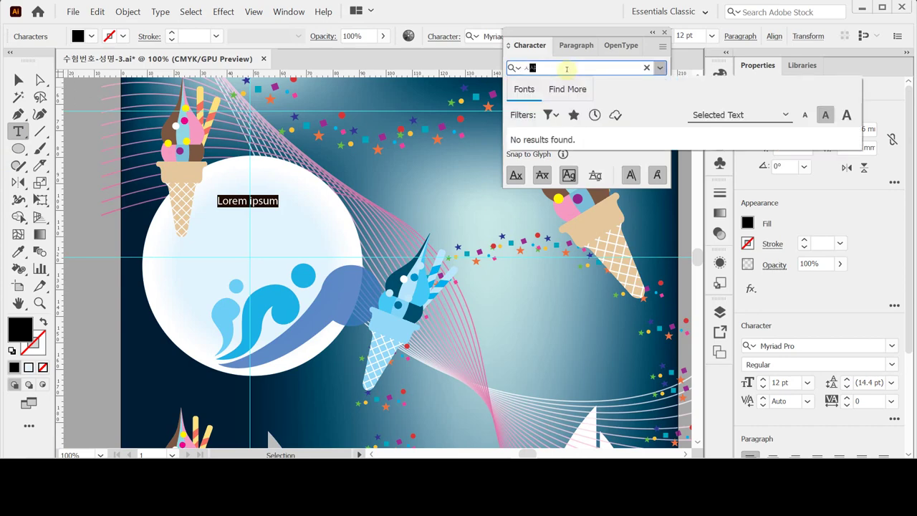
{"action": "key", "text": "BackSpace"}
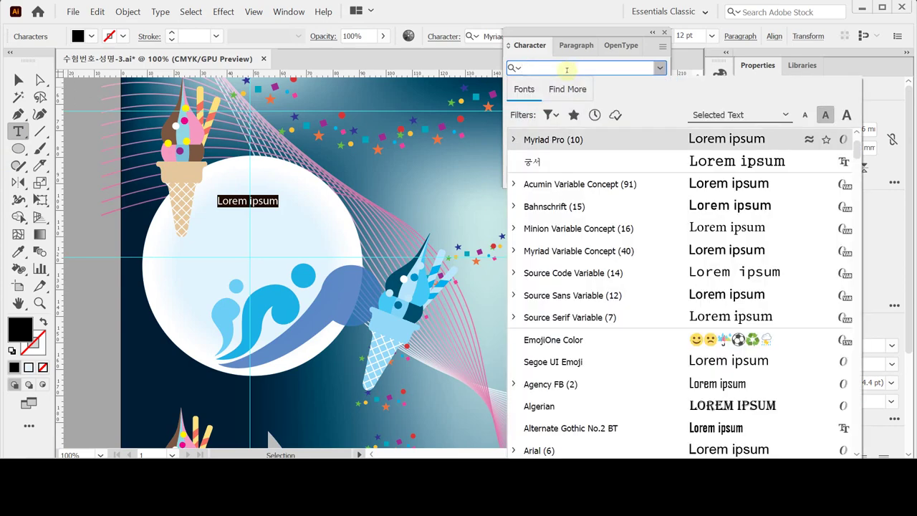
{"action": "type", "text": "ti"}
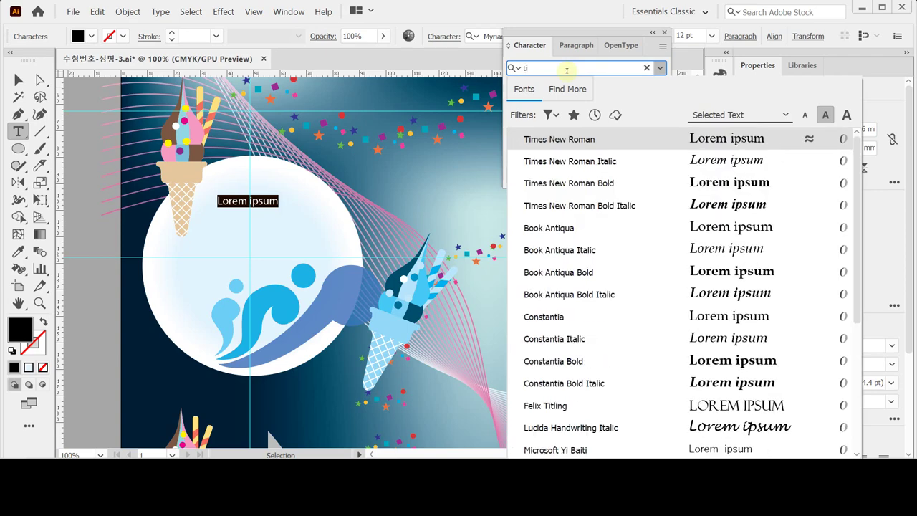
{"action": "key", "text": "BackSpace"}
{"action": "left_click", "coordinate": [559, 139]}
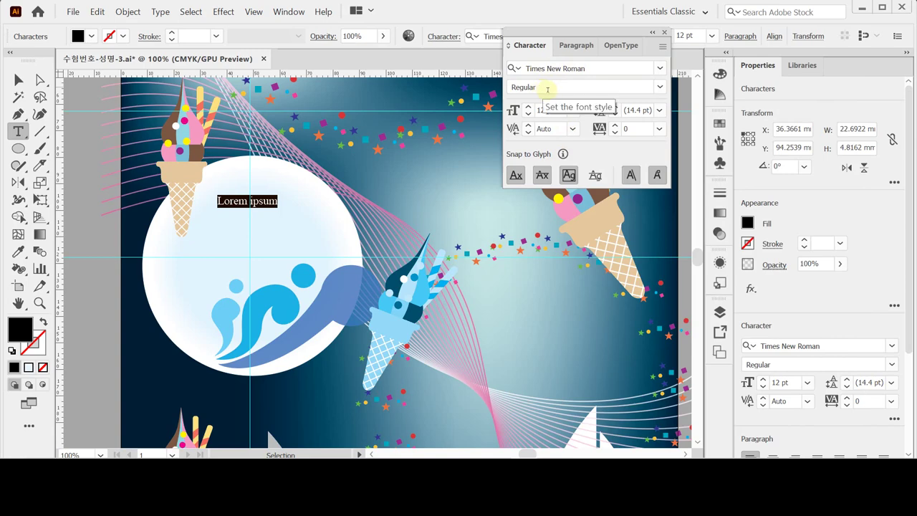
{"action": "left_click", "coordinate": [537, 110]}
{"action": "type", "text": "35"}
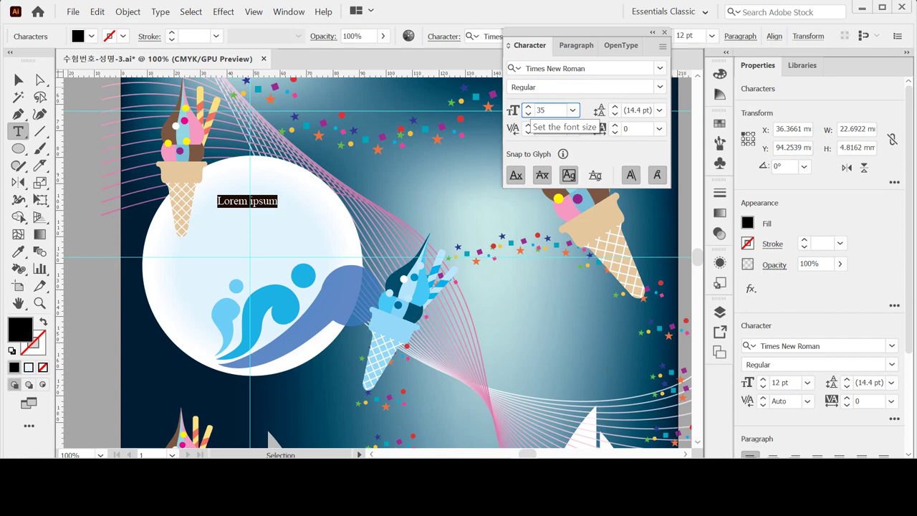
{"action": "key", "text": "Return"}
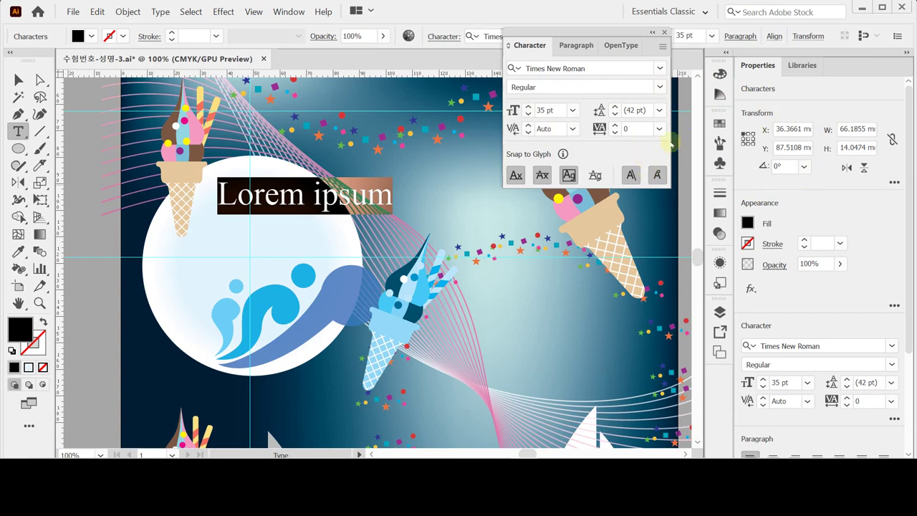
Step: Fill the moon text with magenta, C 0, M 100, Y 0, K 0
{"action": "left_click", "coordinate": [748, 224]}
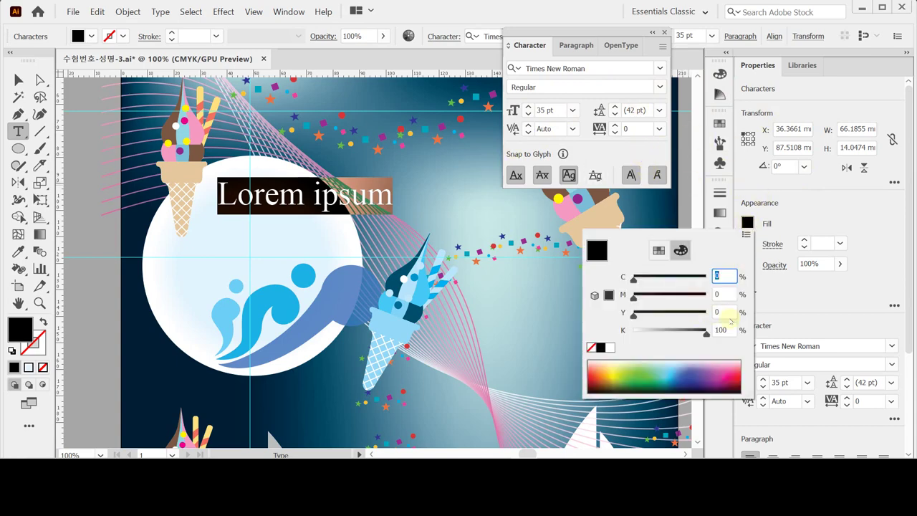
{"action": "left_click", "coordinate": [719, 294]}
{"action": "type", "text": "100"}
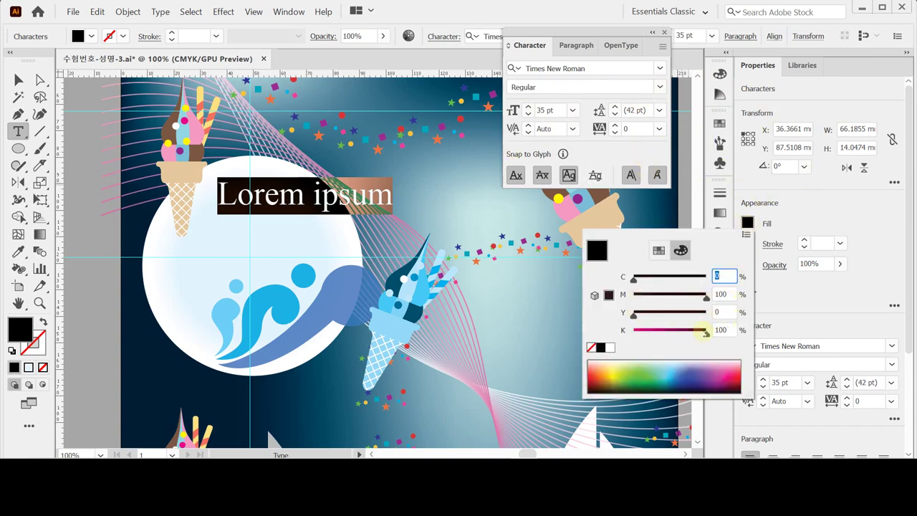
{"action": "key", "text": "Tab"}
{"action": "key", "text": "Tab"}
{"action": "type", "text": "0"}
{"action": "key", "text": "Tab"}
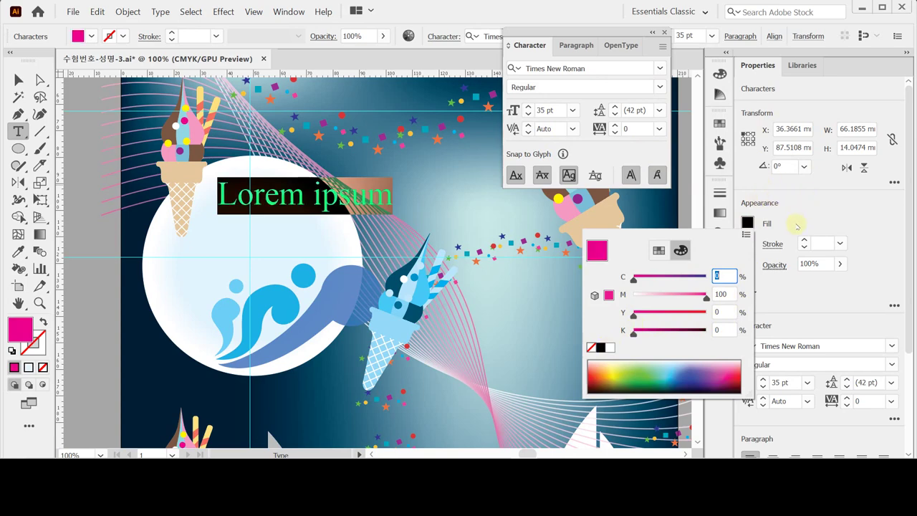
{"action": "key", "text": "Escape"}
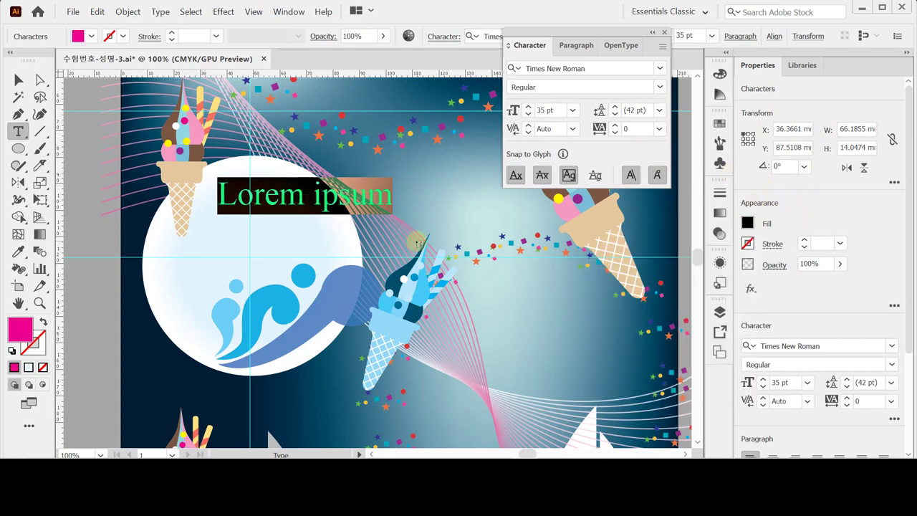
Step: Replace the placeholder text with "Blue Beach" on two lines and shift it slightly toward the moon's centre
{"action": "type", "text": "Blue Beach"}
{"action": "key", "text": "Escape"}
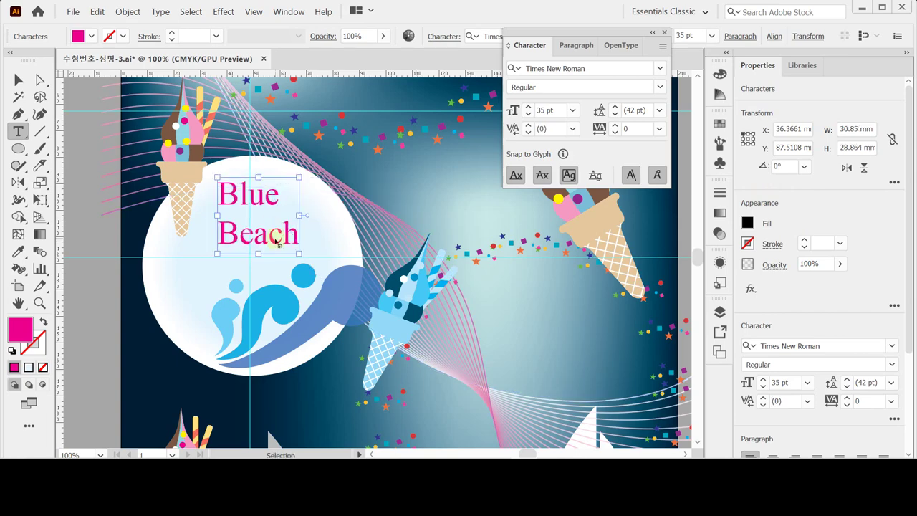
{"action": "mouse_move", "coordinate": [276, 241]}
{"action": "left_mouse_down"}
{"action": "mouse_move", "coordinate": [279, 253]}
{"action": "mouse_move", "coordinate": [272, 251]}
{"action": "mouse_move", "coordinate": [281, 251]}
{"action": "left_mouse_up"}
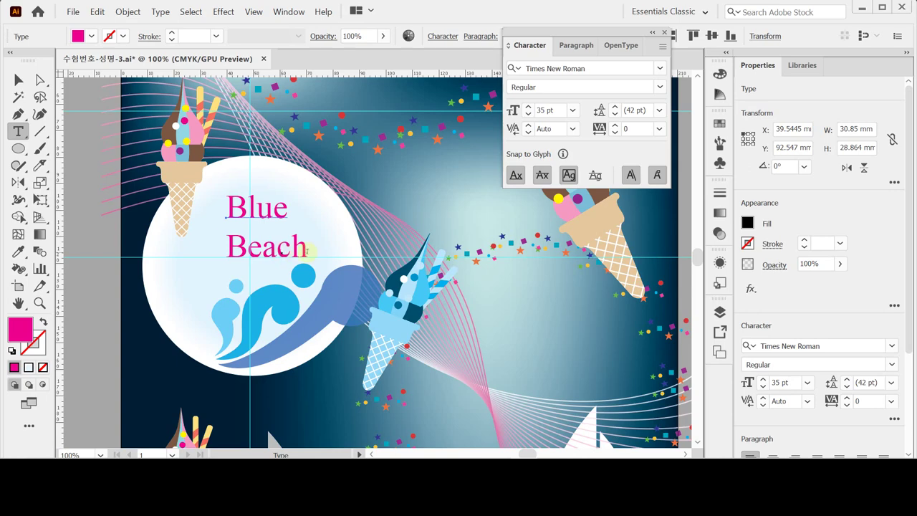
Step: Start an envelope warp on the SUMMER NIGHT title with the Arch style in horizontal orientation
{"action": "scroll", "coordinate": [396, 59], "scroll_direction": "up", "scroll_amount": 1}
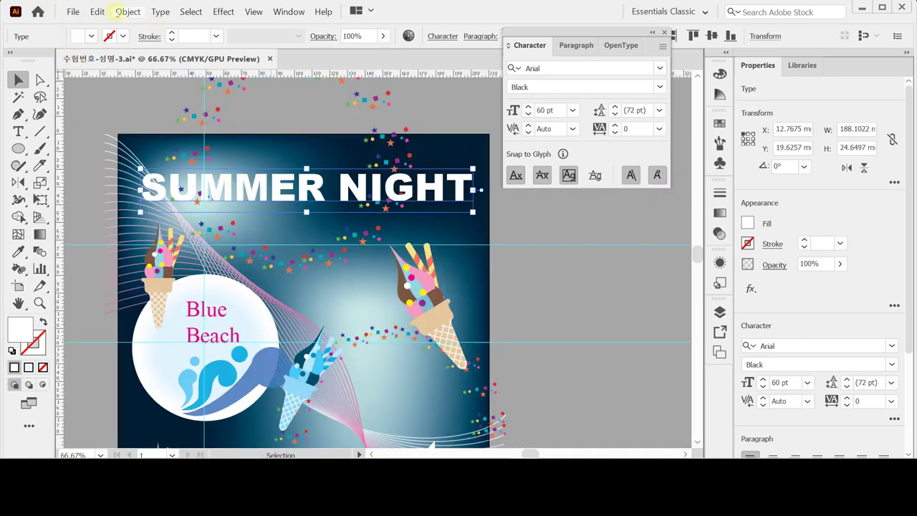
{"action": "left_click", "coordinate": [117, 14]}
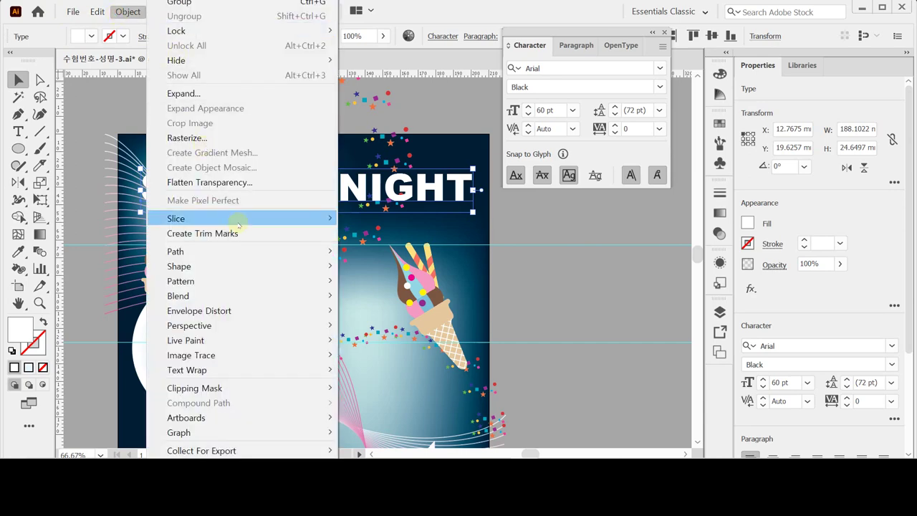
{"action": "mouse_move", "coordinate": [257, 310]}
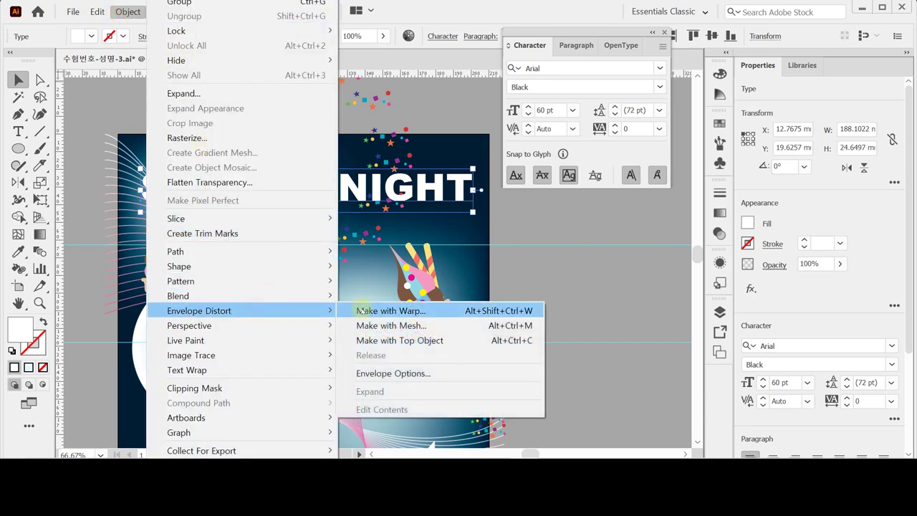
{"action": "left_click", "coordinate": [365, 312]}
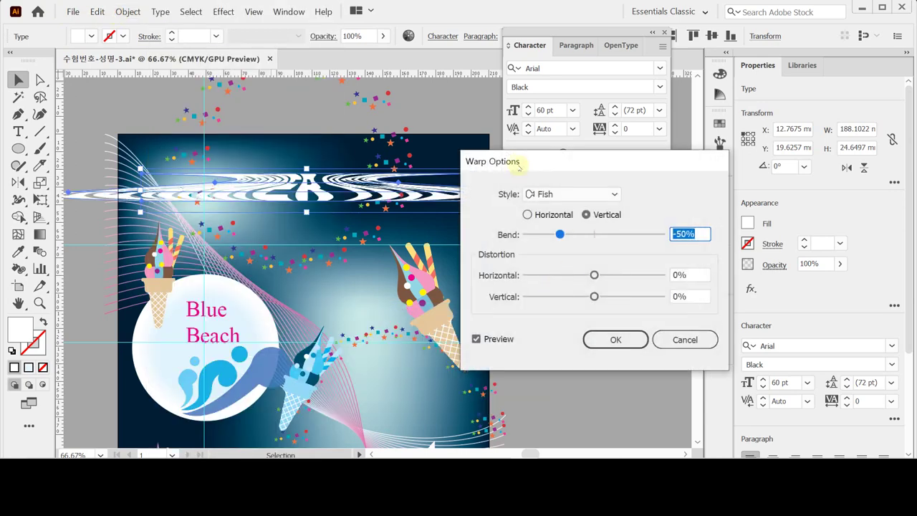
{"action": "left_click_drag", "start_coordinate": [518, 161], "coordinate": [499, 188]}
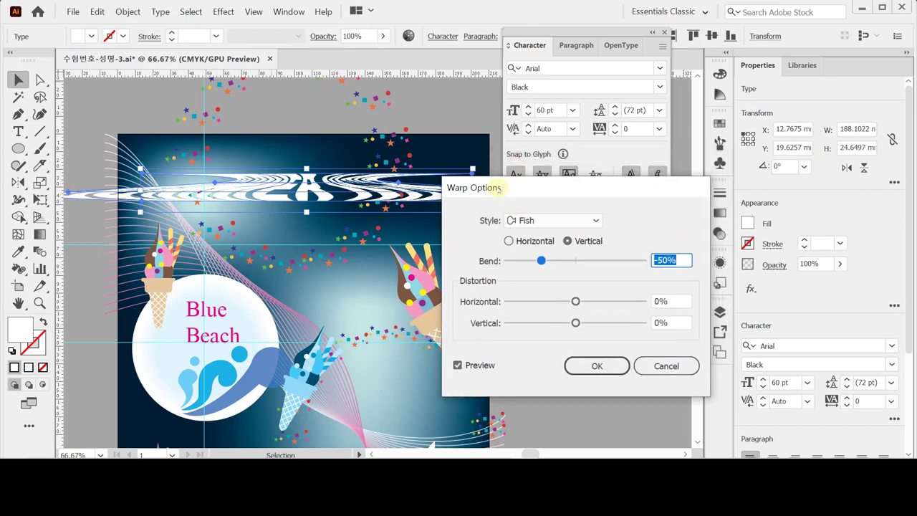
{"action": "left_click", "coordinate": [509, 240]}
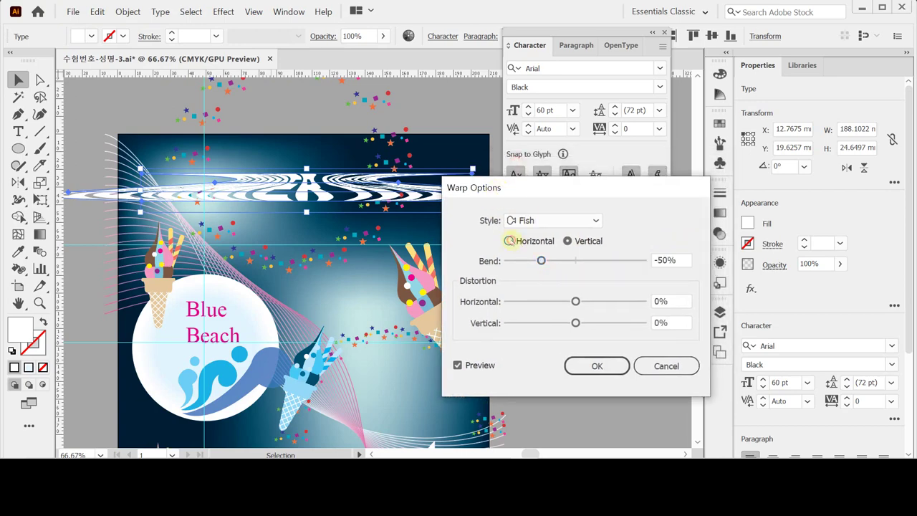
{"action": "left_click", "coordinate": [509, 241]}
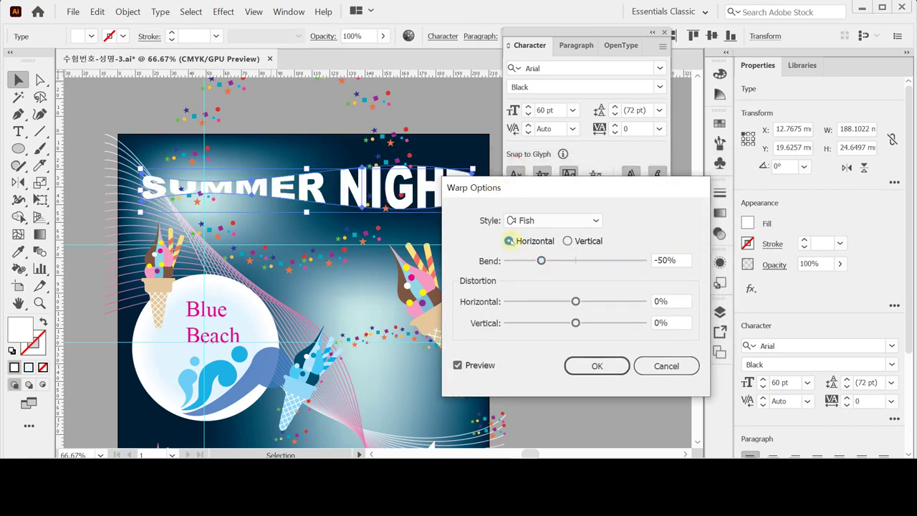
{"action": "left_click", "coordinate": [548, 220]}
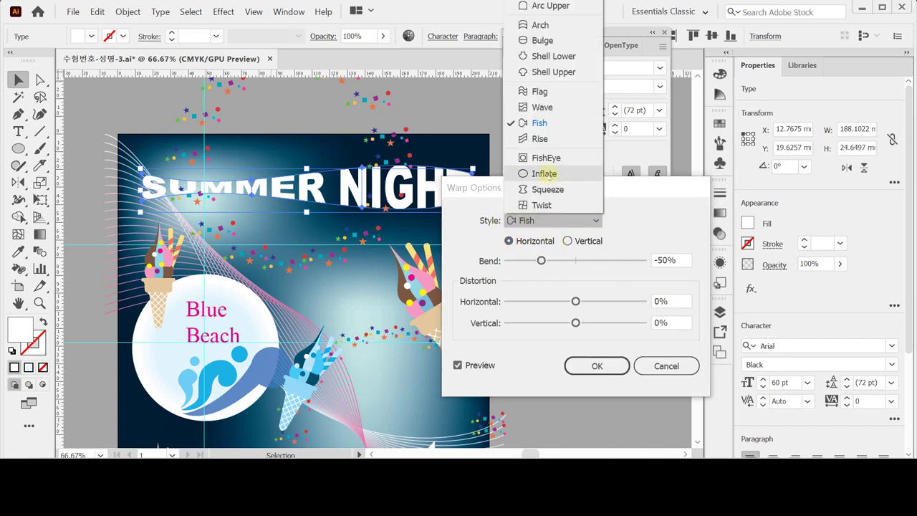
{"action": "left_click", "coordinate": [555, 26]}
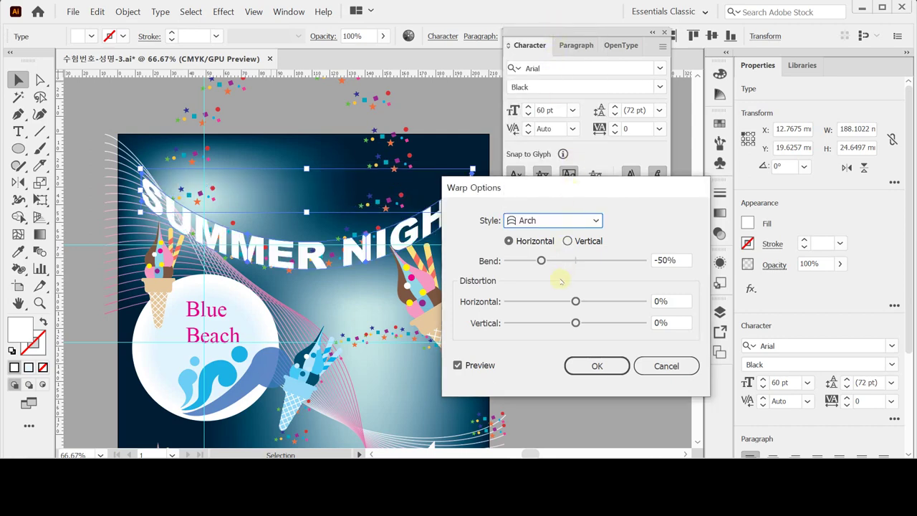
{"action": "left_click", "coordinate": [595, 220]}
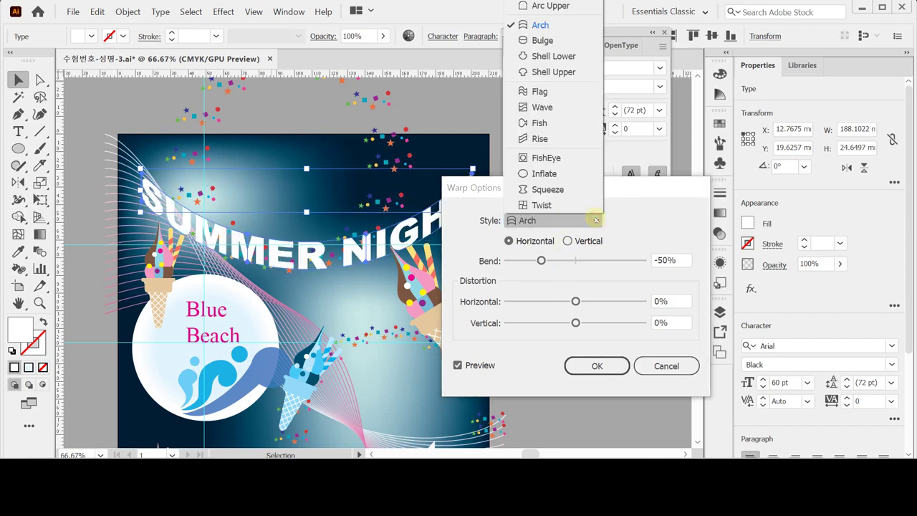
{"action": "left_click", "coordinate": [595, 220]}
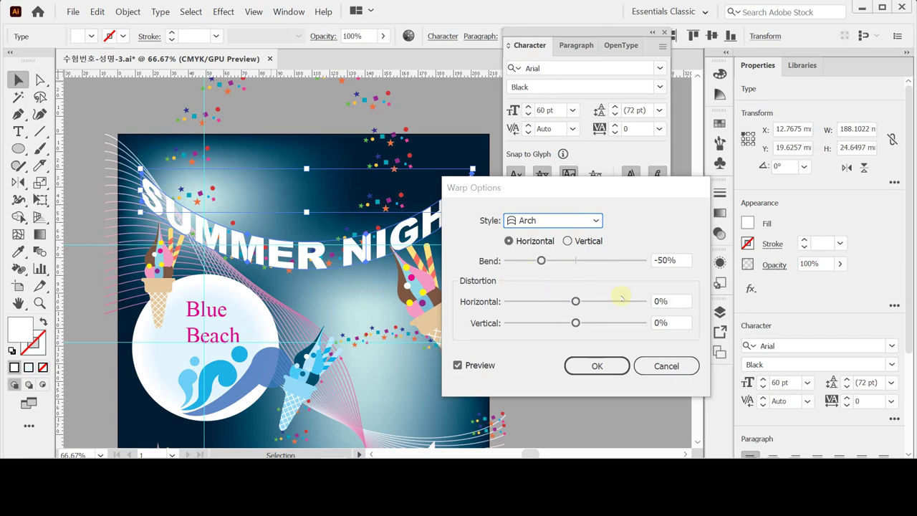
Step: Set the bend of the SUMMER NIGHT title's arch warp to -20%
{"action": "left_click", "coordinate": [606, 261]}
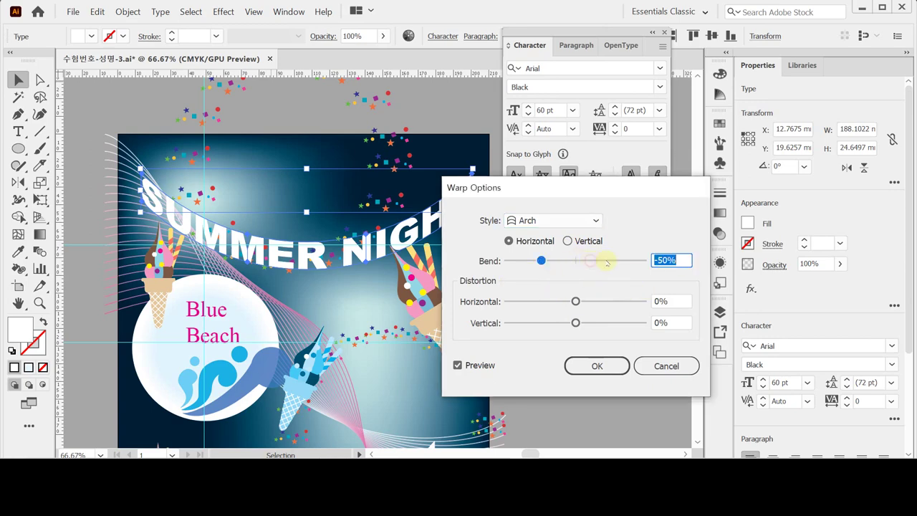
{"action": "left_click_drag", "start_coordinate": [606, 262], "coordinate": [551, 262]}
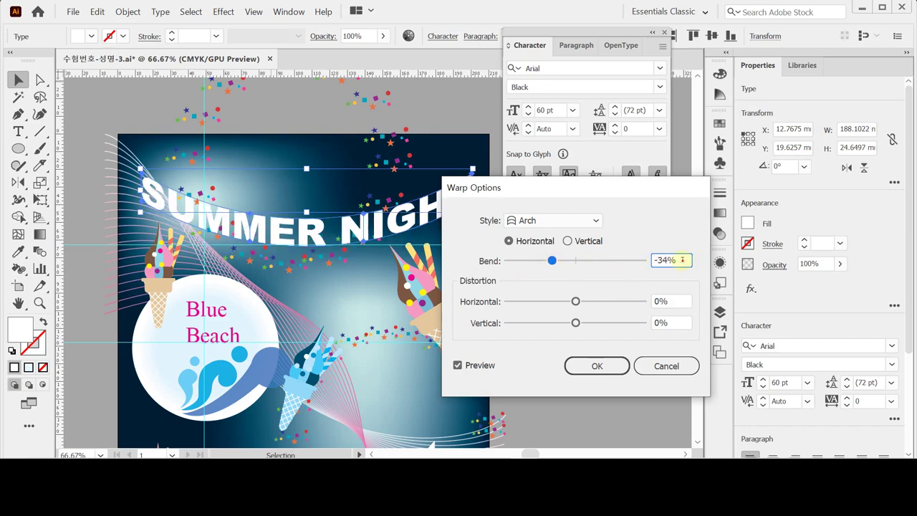
{"action": "type", "text": "-20"}
{"action": "key", "text": "Tab"}
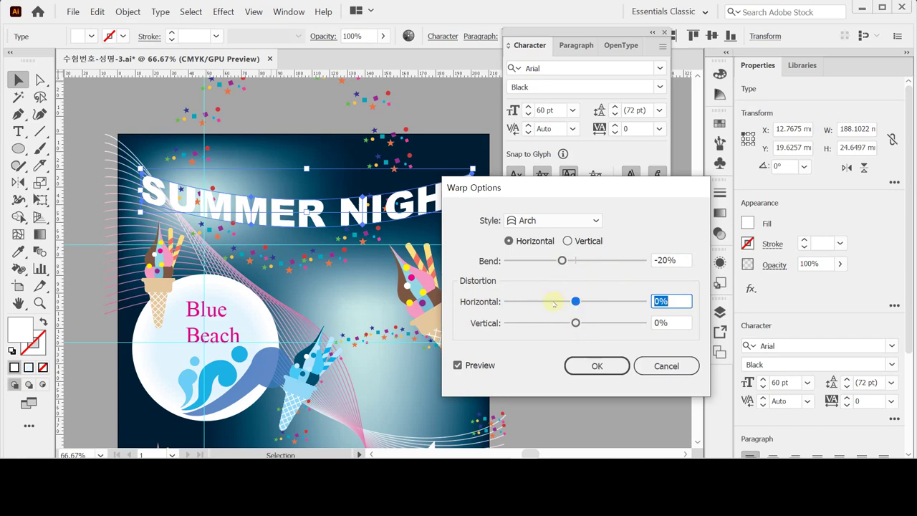
Step: Set the title warp's horizontal distortion to -50%, apply it, and move the warped title slightly upward
{"action": "left_click_drag", "start_coordinate": [575, 302], "coordinate": [535, 301]}
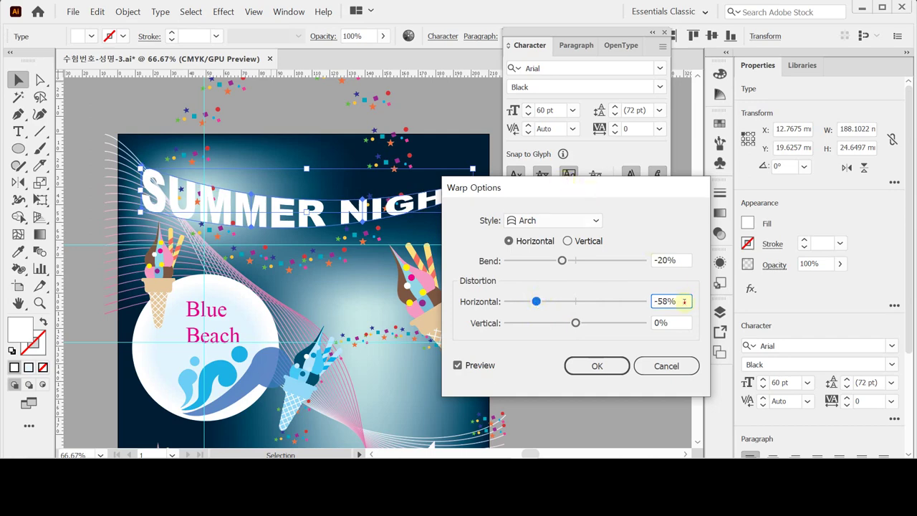
{"action": "left_click_drag", "start_coordinate": [685, 301], "coordinate": [631, 306]}
{"action": "type", "text": "-50"}
{"action": "key", "text": "Tab"}
{"action": "left_click_drag", "start_coordinate": [547, 188], "coordinate": [590, 218]}
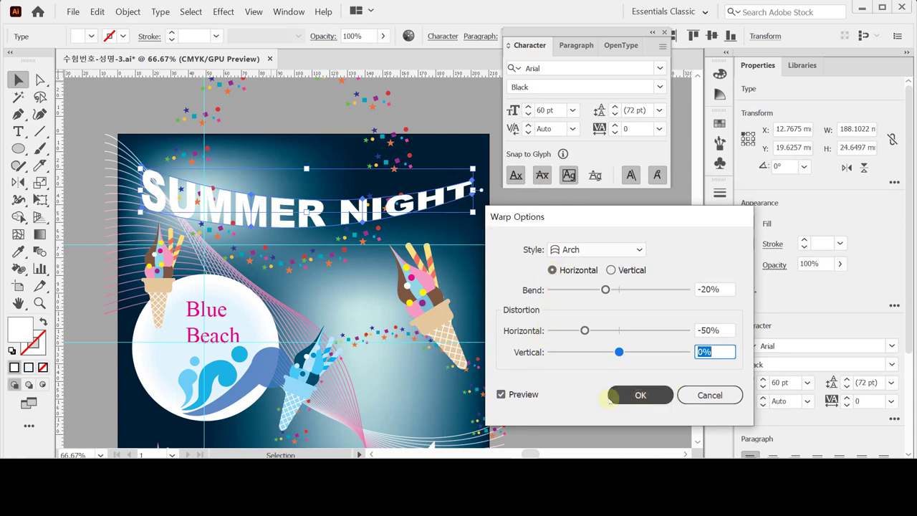
{"action": "left_click", "coordinate": [641, 395]}
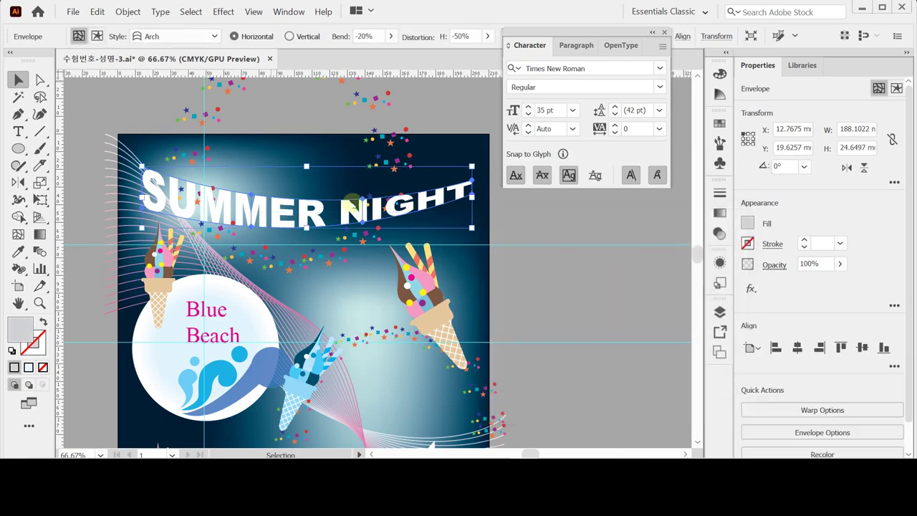
{"action": "left_click_drag", "start_coordinate": [344, 205], "coordinate": [341, 190]}
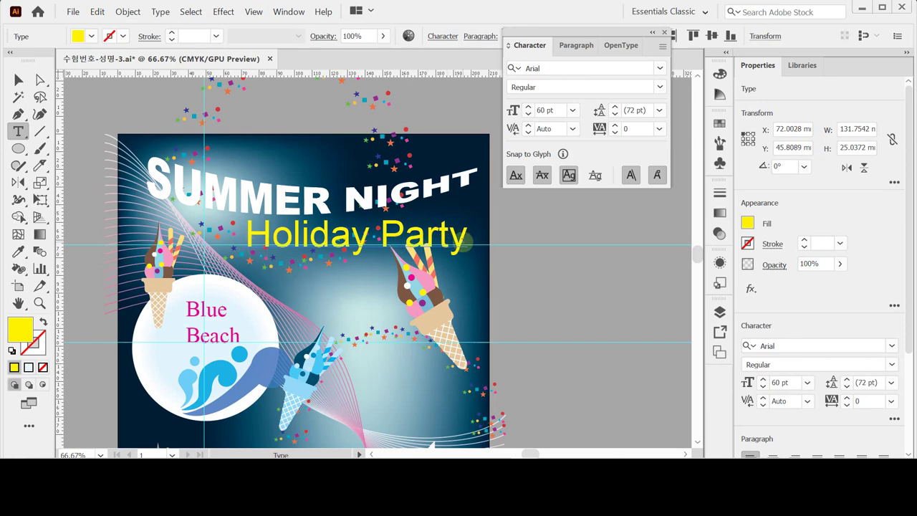
Step: Start an envelope warp on the yellow "Holiday Party" text with a horizontal Arch at -20% bend
{"action": "left_click", "coordinate": [466, 242]}
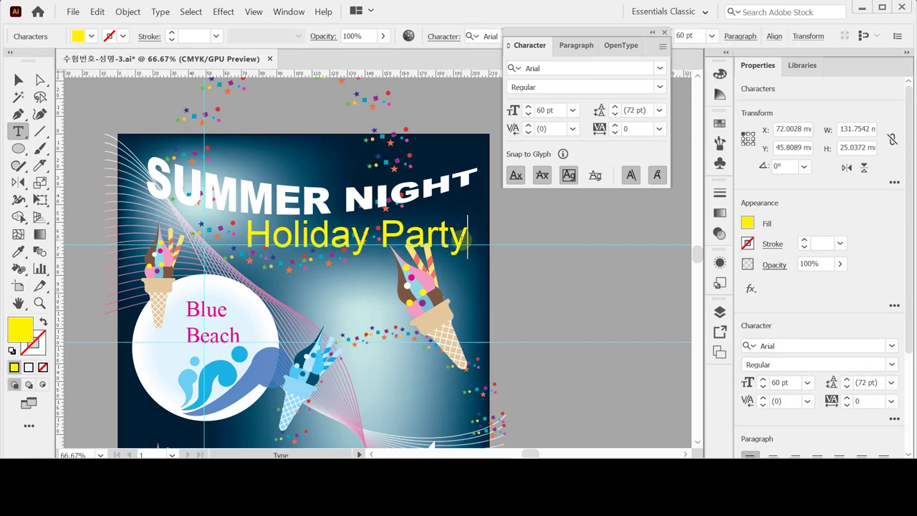
{"action": "left_click", "coordinate": [398, 120]}
{"action": "left_click", "coordinate": [19, 79]}
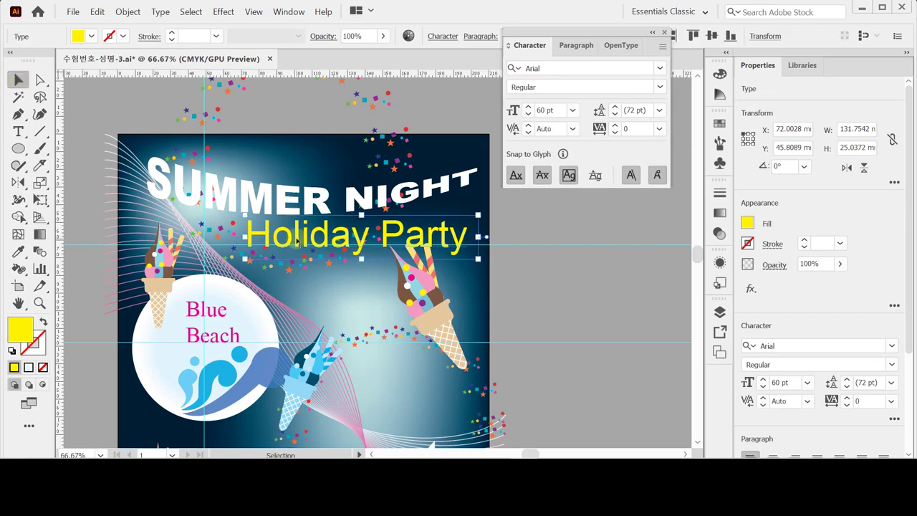
{"action": "left_click", "coordinate": [127, 12]}
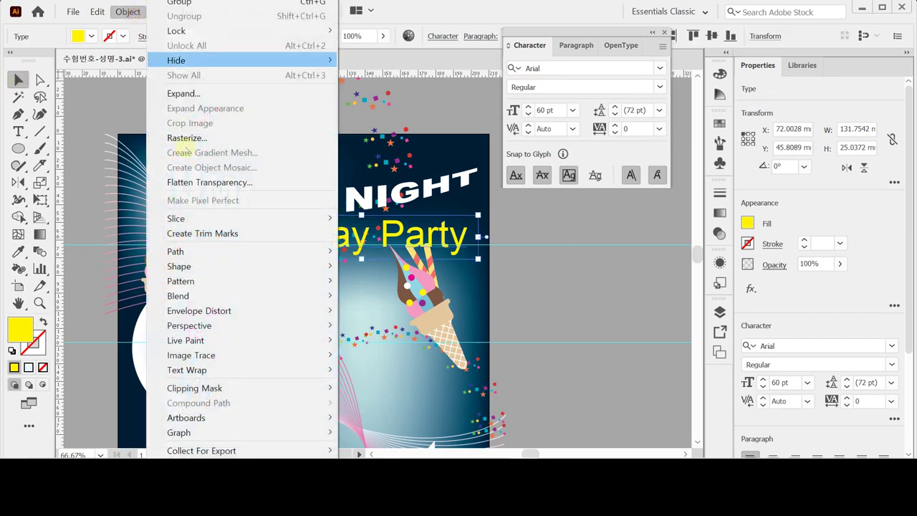
{"action": "mouse_move", "coordinate": [265, 310]}
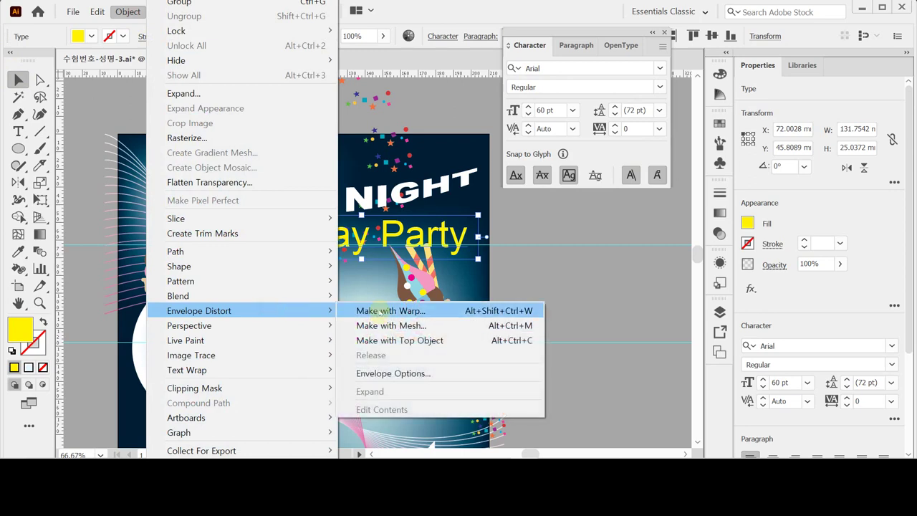
{"action": "left_click", "coordinate": [379, 310]}
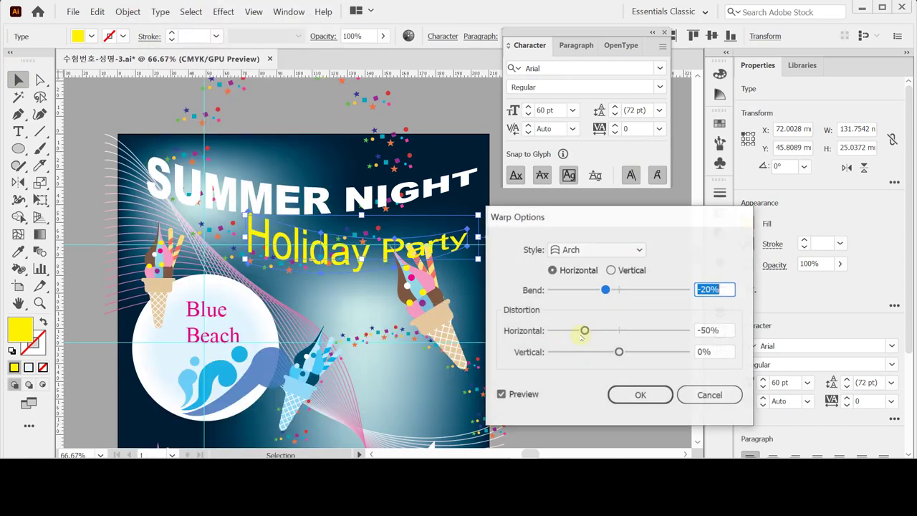
{"action": "mouse_move", "coordinate": [528, 213]}
{"action": "left_mouse_down"}
{"action": "mouse_move", "coordinate": [494, 216]}
{"action": "mouse_move", "coordinate": [529, 217]}
{"action": "left_mouse_up"}
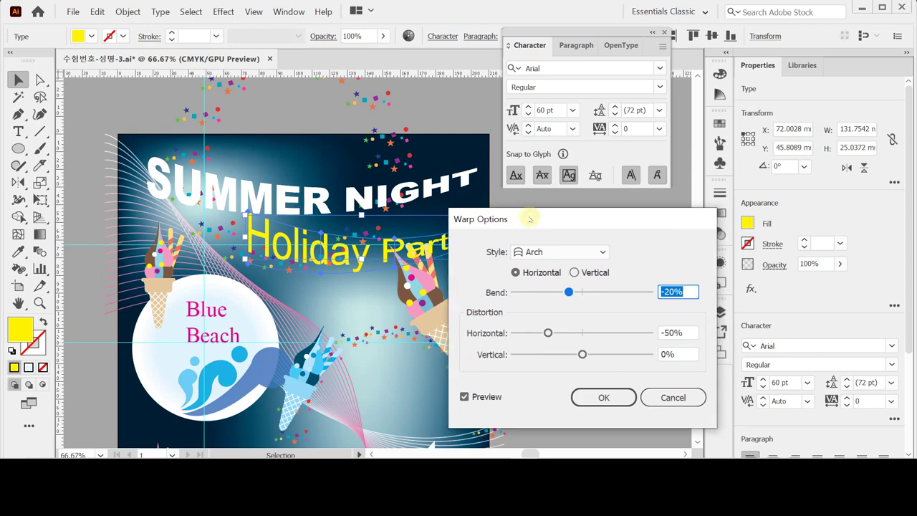
Step: Set the "Holiday Party" warp's horizontal distortion to 50% and apply the warp
{"action": "left_click", "coordinate": [689, 291]}
{"action": "left_click", "coordinate": [583, 333]}
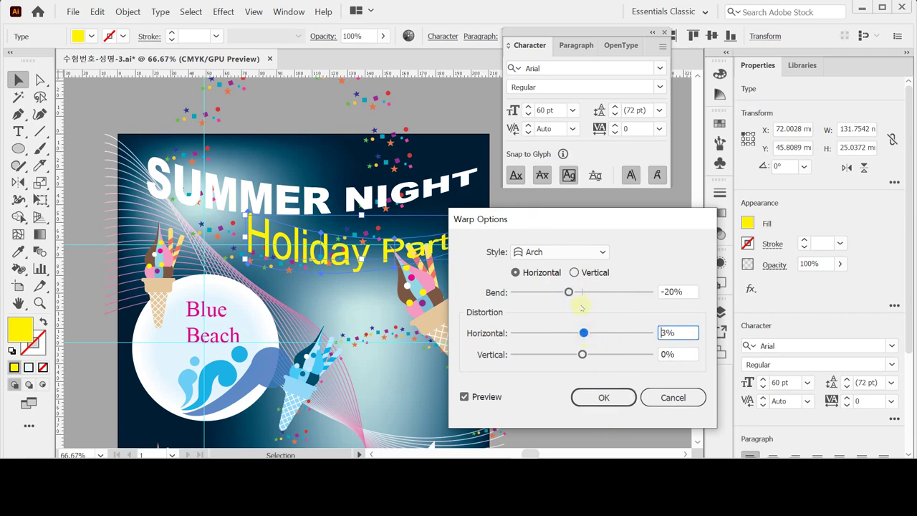
{"action": "left_click_drag", "start_coordinate": [595, 214], "coordinate": [622, 227]}
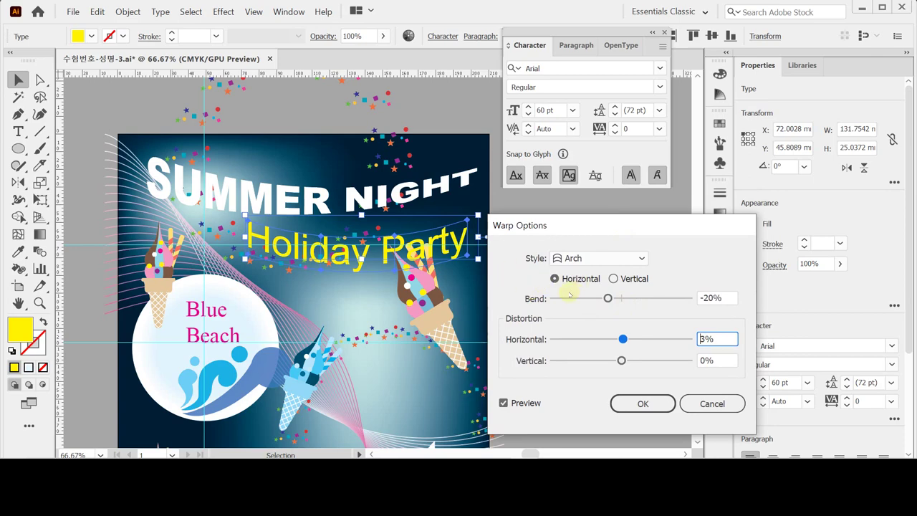
{"action": "left_click_drag", "start_coordinate": [623, 339], "coordinate": [655, 339]}
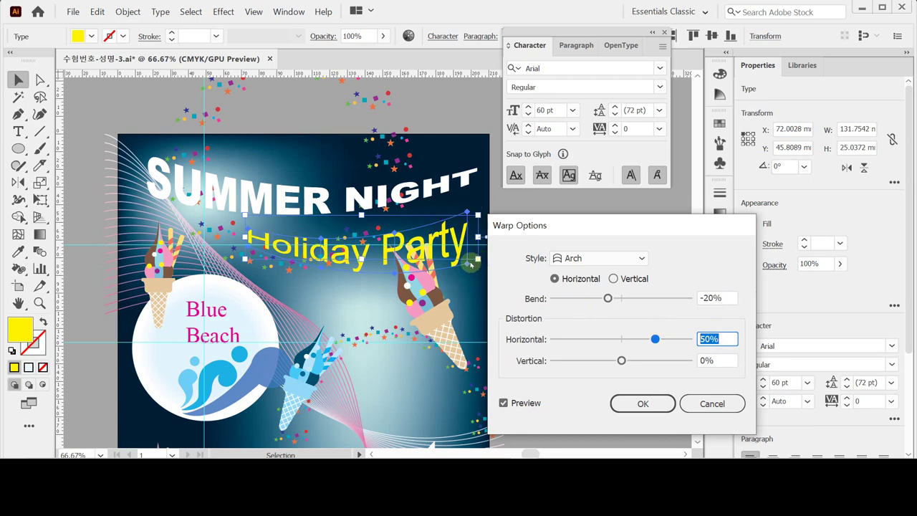
{"action": "left_click", "coordinate": [642, 404]}
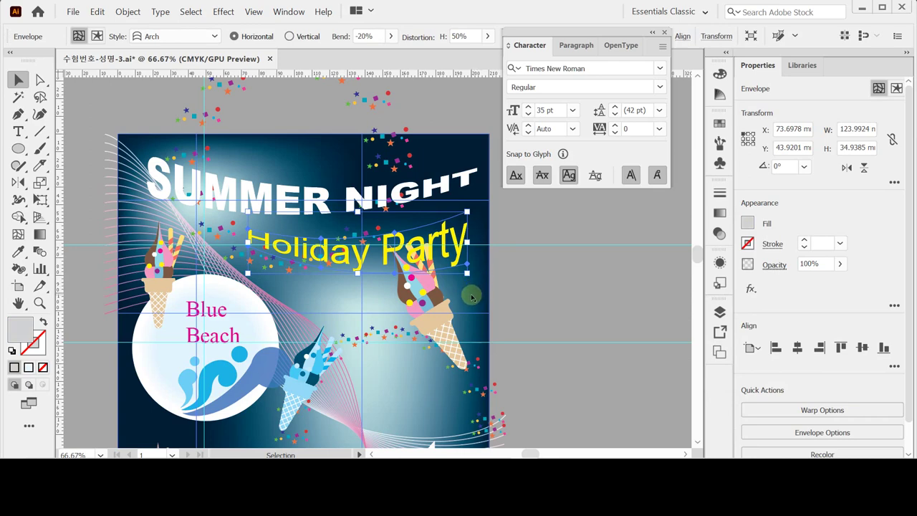
Step: Rotate the warped "Holiday Party" text counterclockwise by about 5° and move it close beneath the SUMMER NIGHT title
{"action": "left_click_drag", "start_coordinate": [472, 273], "coordinate": [474, 262]}
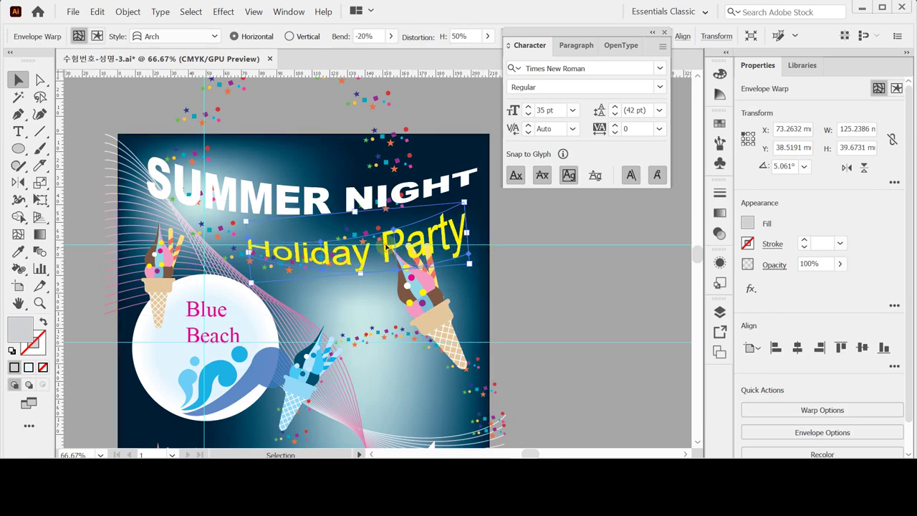
{"action": "mouse_move", "coordinate": [387, 248]}
{"action": "left_mouse_down"}
{"action": "mouse_move", "coordinate": [392, 238]}
{"action": "mouse_move", "coordinate": [384, 238]}
{"action": "left_mouse_up"}
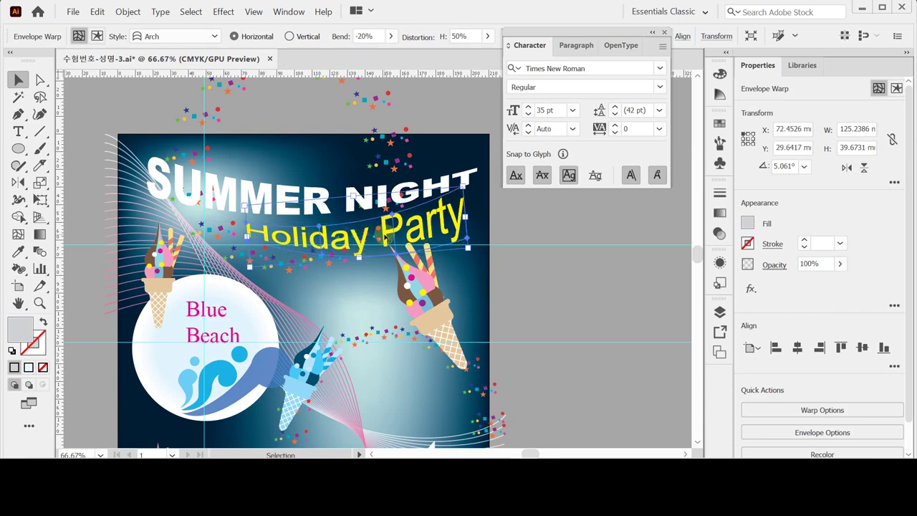
{"action": "left_click_drag", "start_coordinate": [385, 239], "coordinate": [381, 242]}
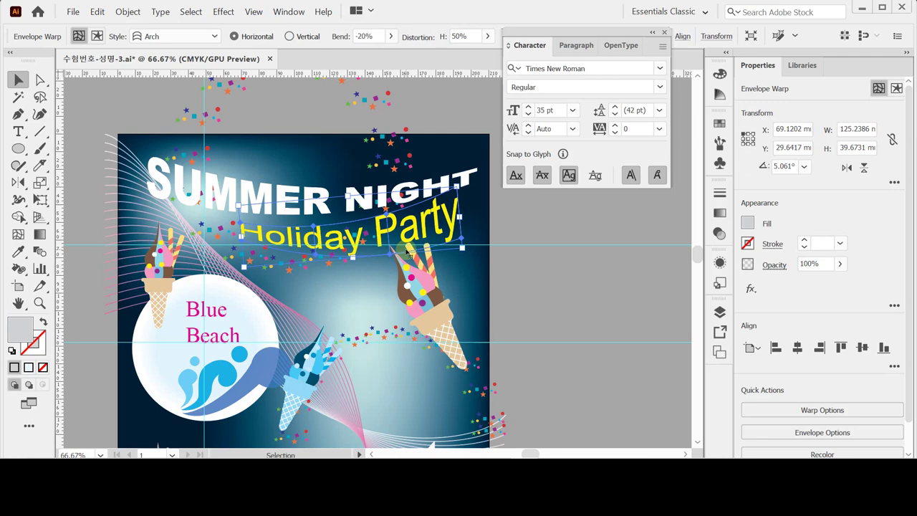
Step: Select the warped SUMMER NIGHT title and start a Drop Shadow effect on it with the preview visible beside the settings
{"action": "key", "text": "ctrl+minus"}
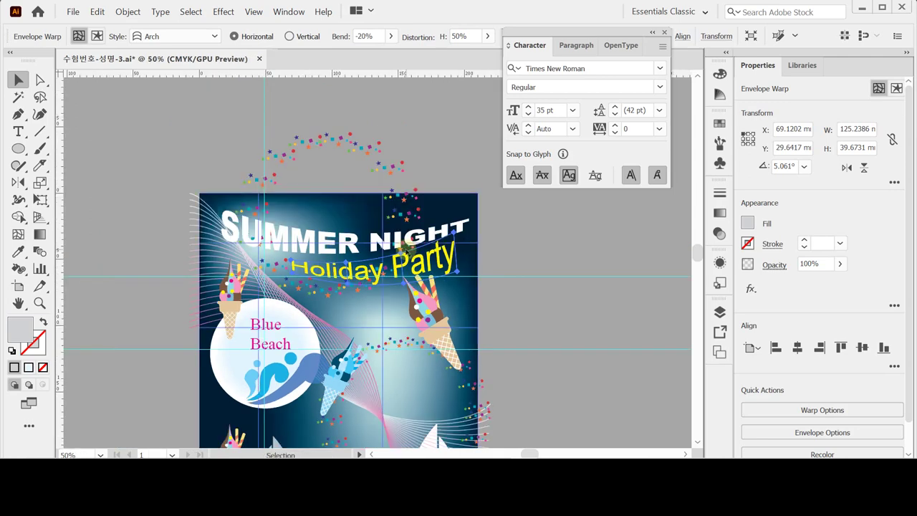
{"action": "left_click", "coordinate": [405, 247]}
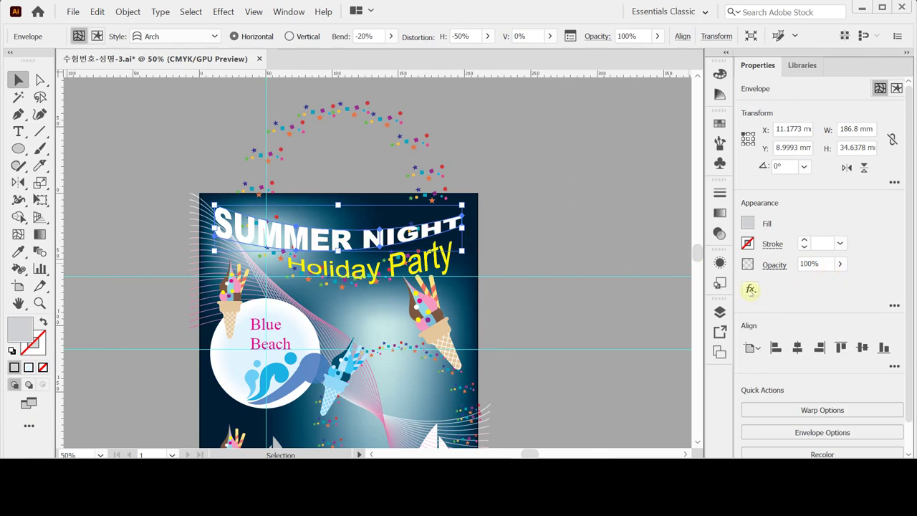
{"action": "left_click", "coordinate": [750, 289]}
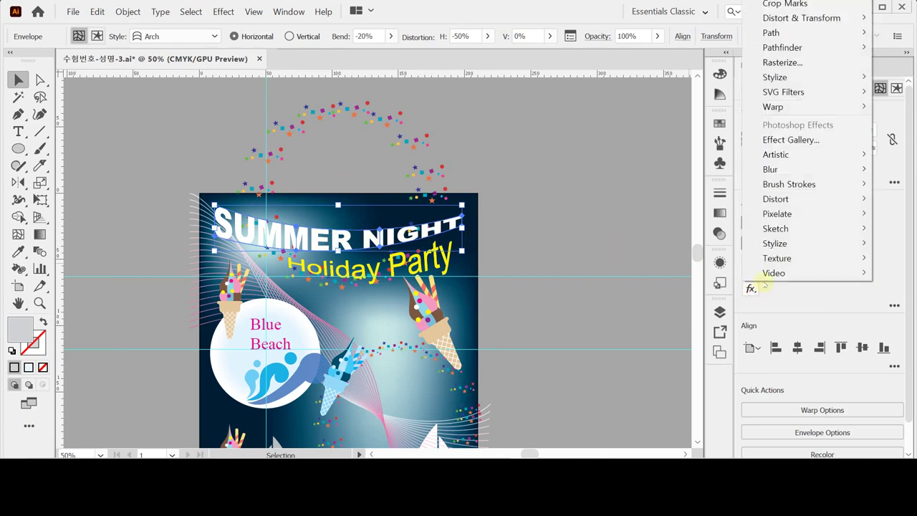
{"action": "mouse_move", "coordinate": [801, 77]}
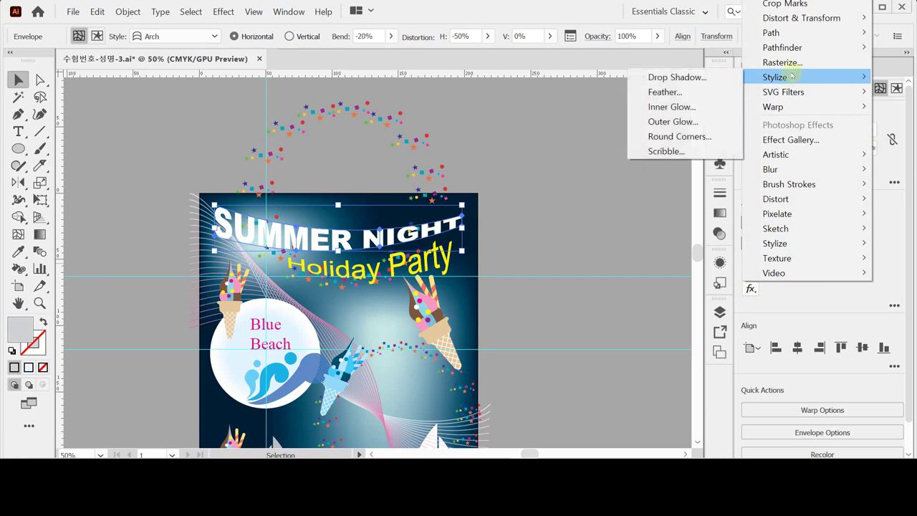
{"action": "left_click", "coordinate": [676, 76]}
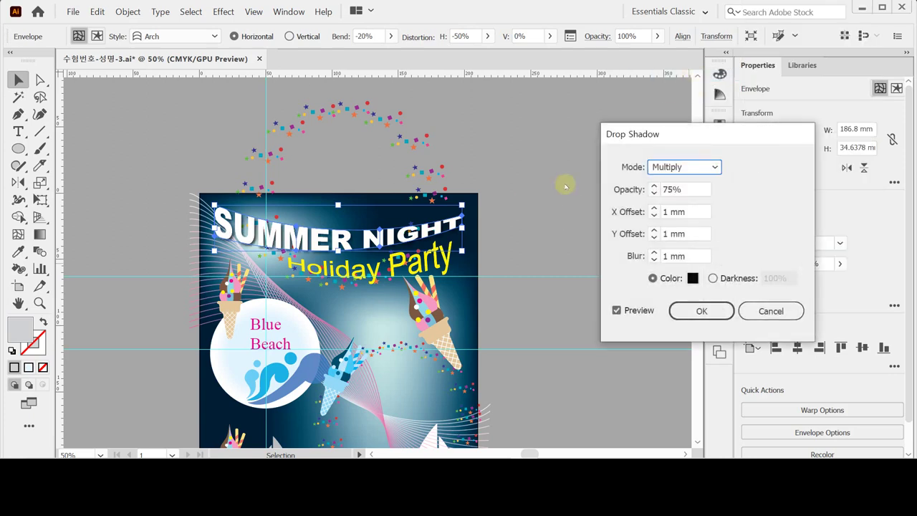
{"action": "left_click_drag", "start_coordinate": [681, 142], "coordinate": [584, 170]}
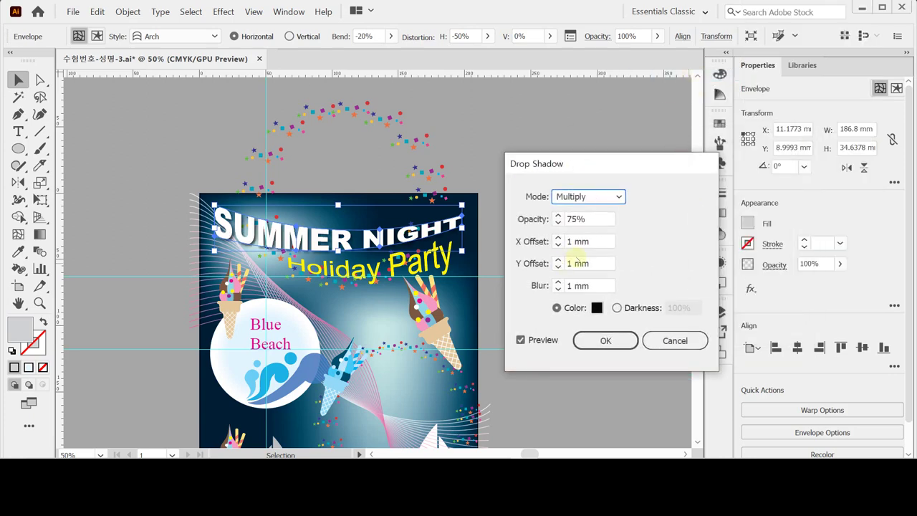
Step: Set the title shadow's X and Y offsets to 2.47 mm and its blur to 1.76 mm, and apply the effect
{"action": "left_click", "coordinate": [567, 241]}
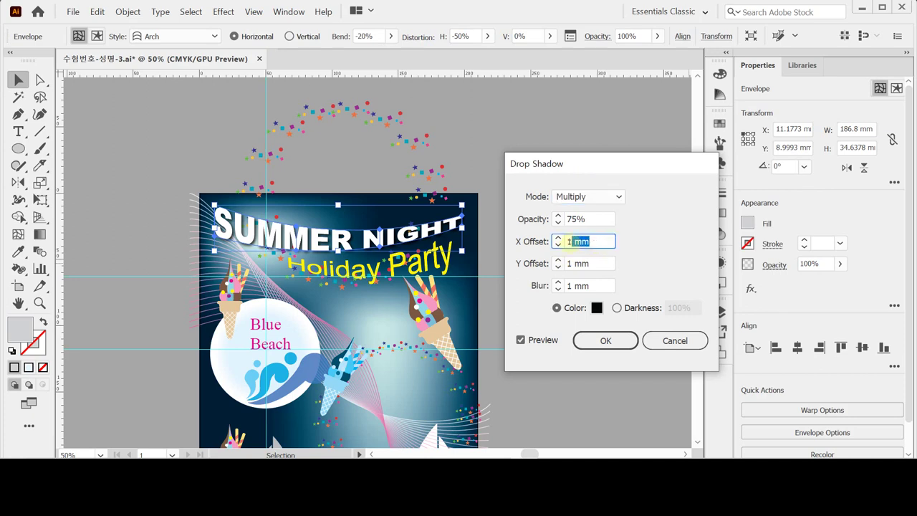
{"action": "type", "text": "1"}
{"action": "type", "text": "2."}
{"action": "type", "text": "47"}
{"action": "key", "text": "Tab"}
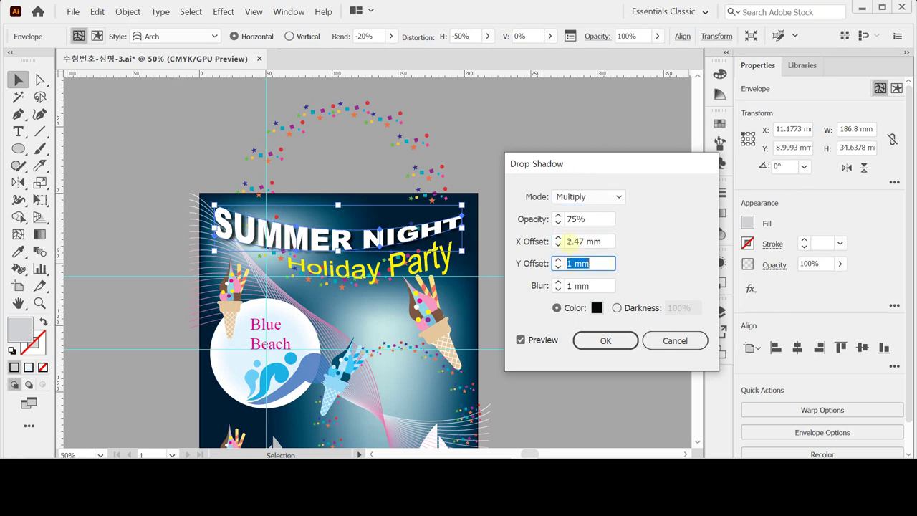
{"action": "type", "text": "2.47"}
{"action": "key", "text": "Tab"}
{"action": "type", "text": "1"}
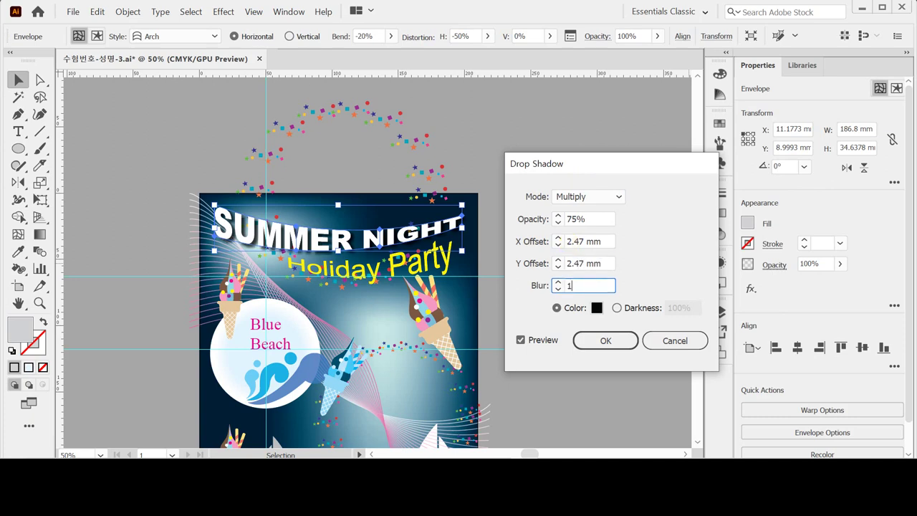
{"action": "type", "text": ".76"}
{"action": "key", "text": "Tab"}
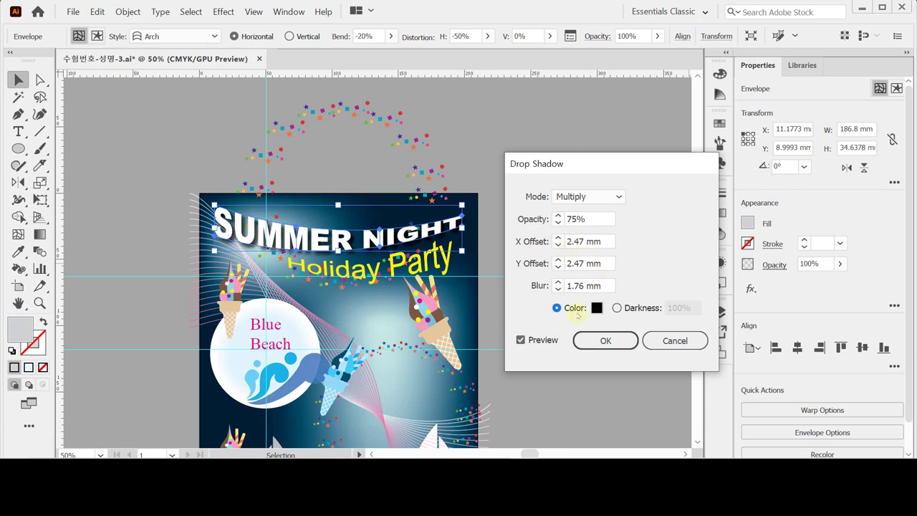
{"action": "left_click", "coordinate": [617, 343]}
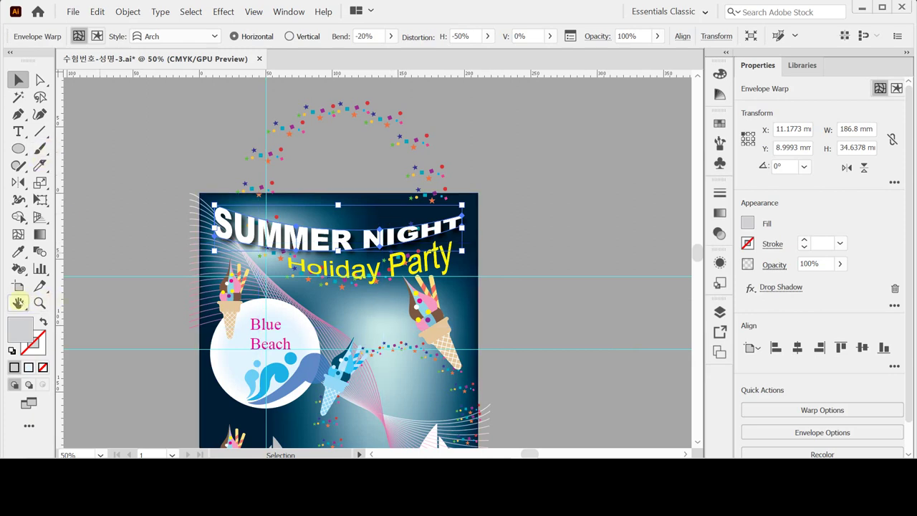
Step: Fit the whole poster in view, hide the guides and deselect everything
{"action": "double_click", "coordinate": [18, 302]}
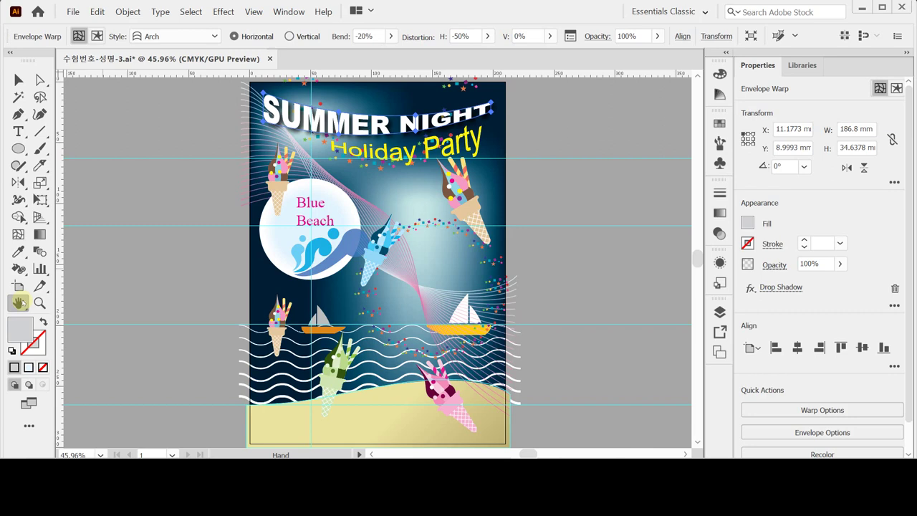
{"action": "key", "text": "ctrl+semicolon"}
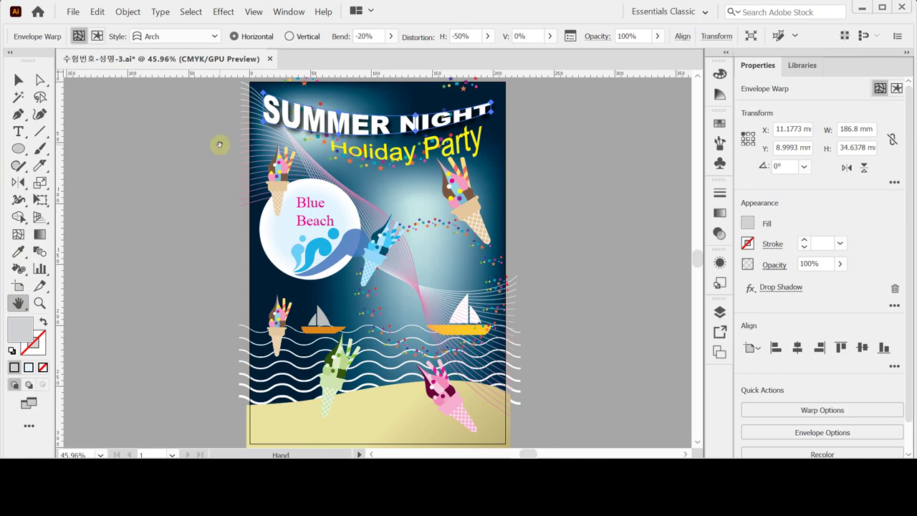
{"action": "key", "text": "ctrl+shift+a"}
Step: Create a 210 × 297 mm rectangle from the artboard's upper-left corner so it covers the whole poster
{"action": "key", "text": "m"}
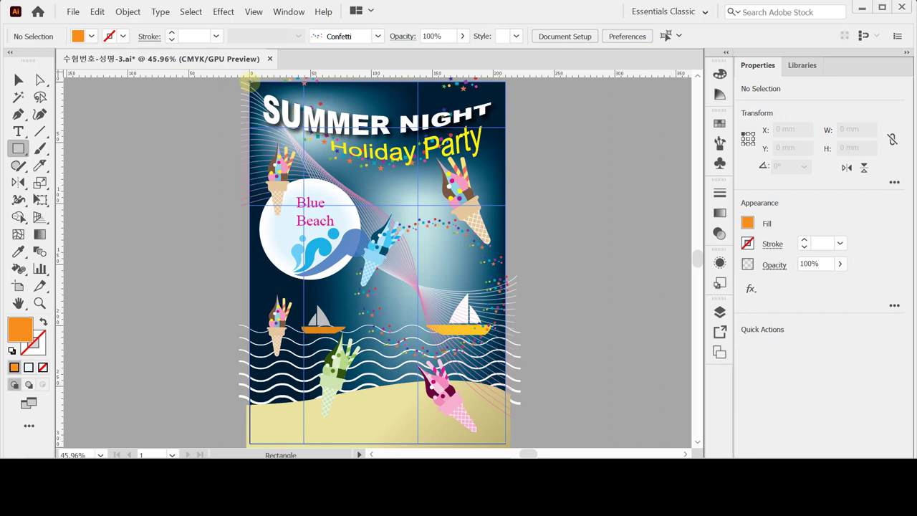
{"action": "left_click", "coordinate": [249, 81]}
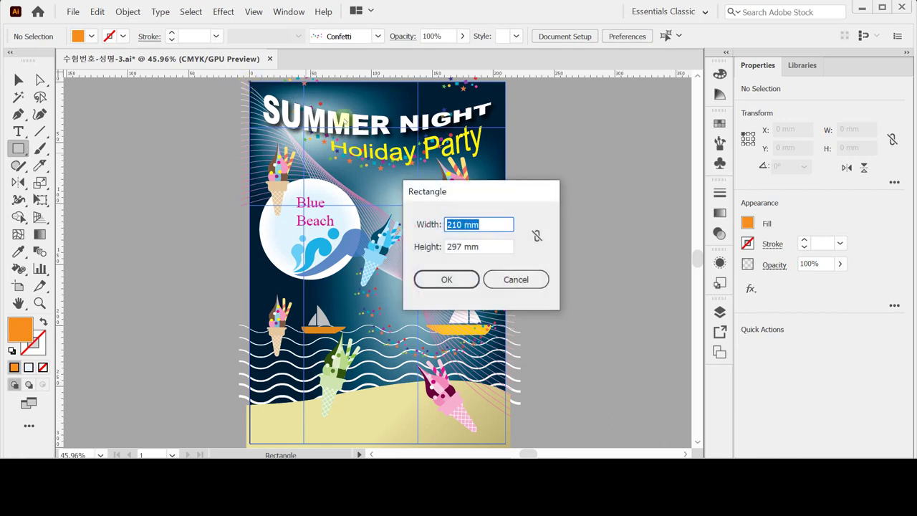
{"action": "left_click_drag", "start_coordinate": [463, 194], "coordinate": [466, 178]}
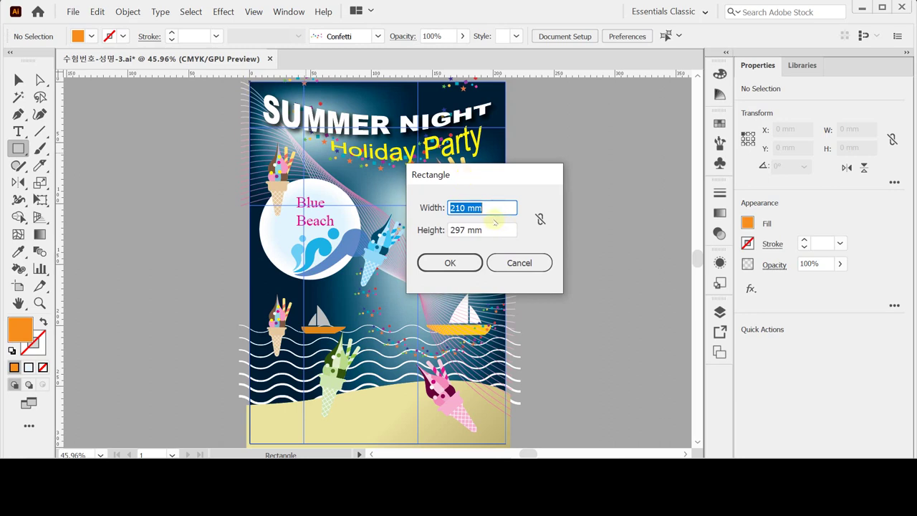
{"action": "left_click", "coordinate": [497, 232]}
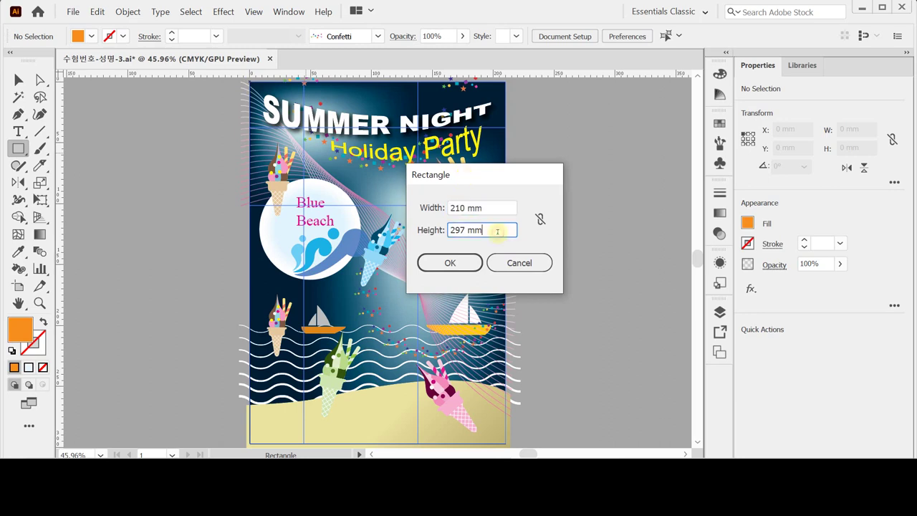
{"action": "left_click", "coordinate": [463, 263]}
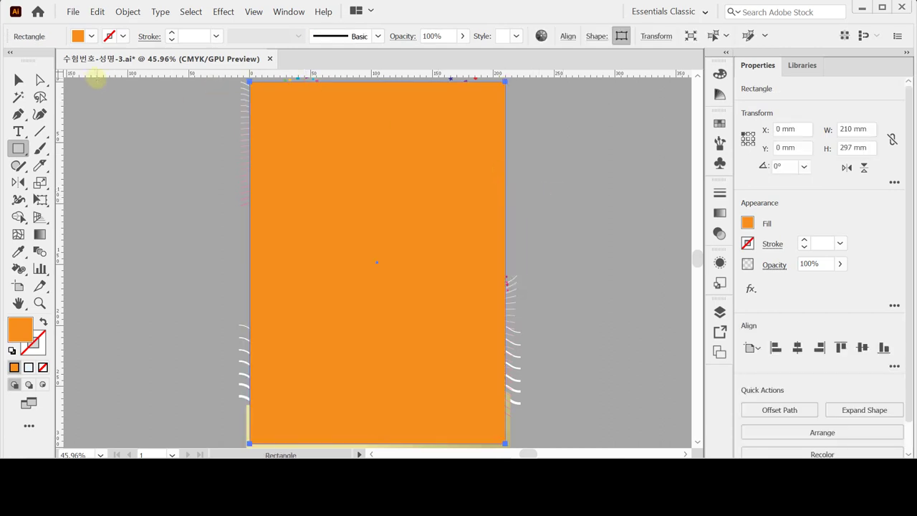
Step: Select all artwork and make a clipping mask with the page-sized rectangle to trim everything outside the artboard
{"action": "left_click_drag", "start_coordinate": [94, 75], "coordinate": [113, 134]}
{"action": "left_click_drag", "start_coordinate": [113, 134], "coordinate": [114, 135]}
{"action": "key", "text": "ctrl+a"}
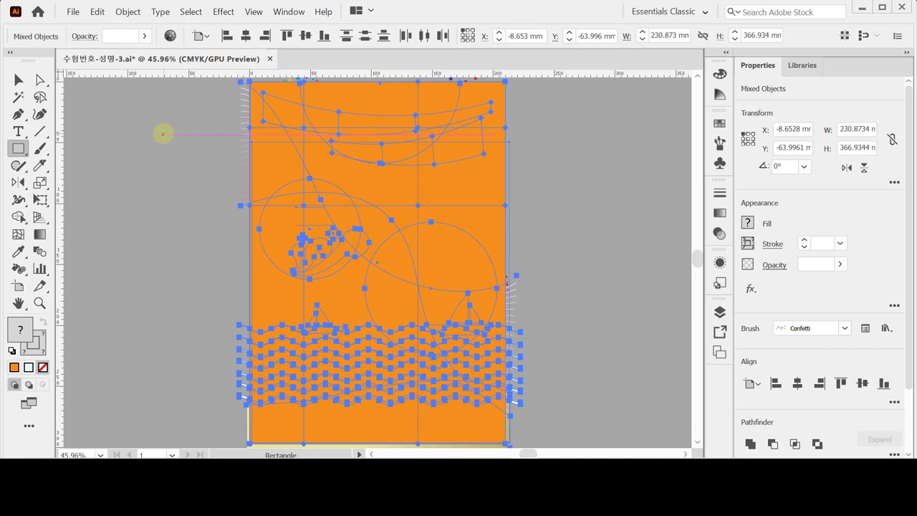
{"action": "left_click", "coordinate": [127, 11]}
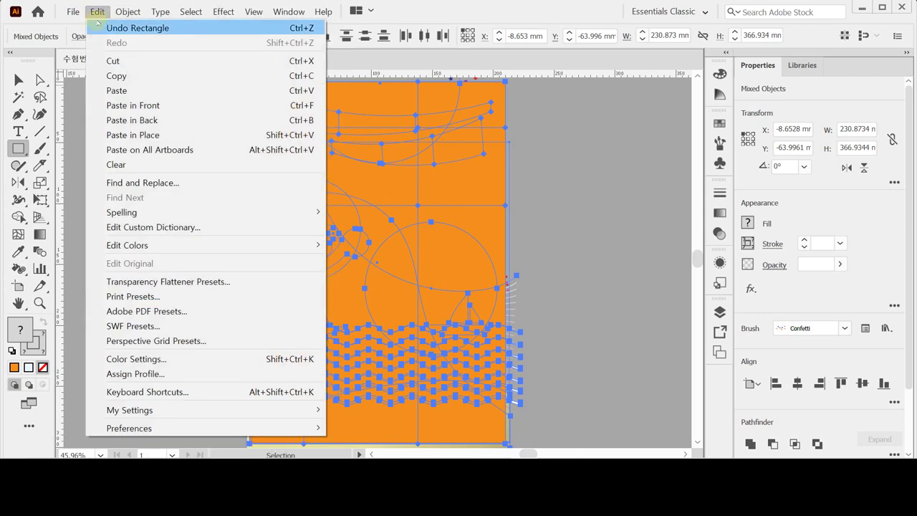
{"action": "left_click", "coordinate": [72, 24]}
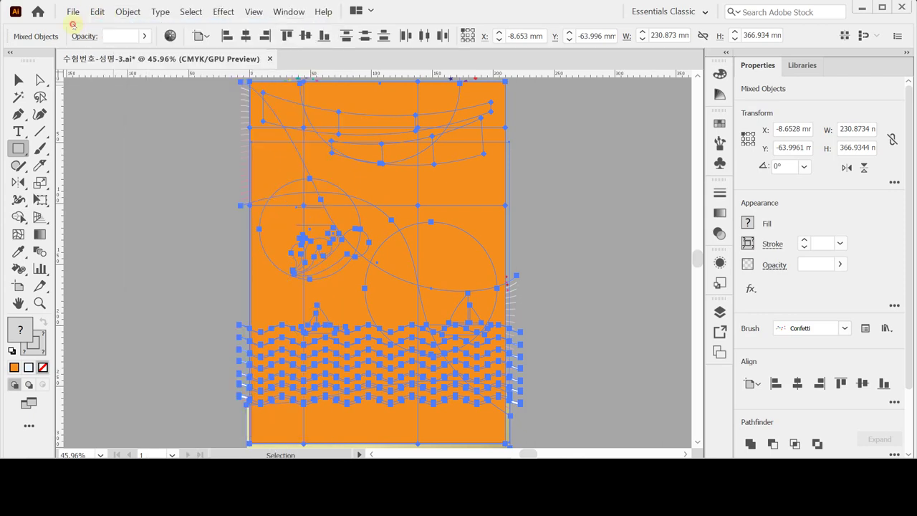
{"action": "right_click", "coordinate": [303, 160]}
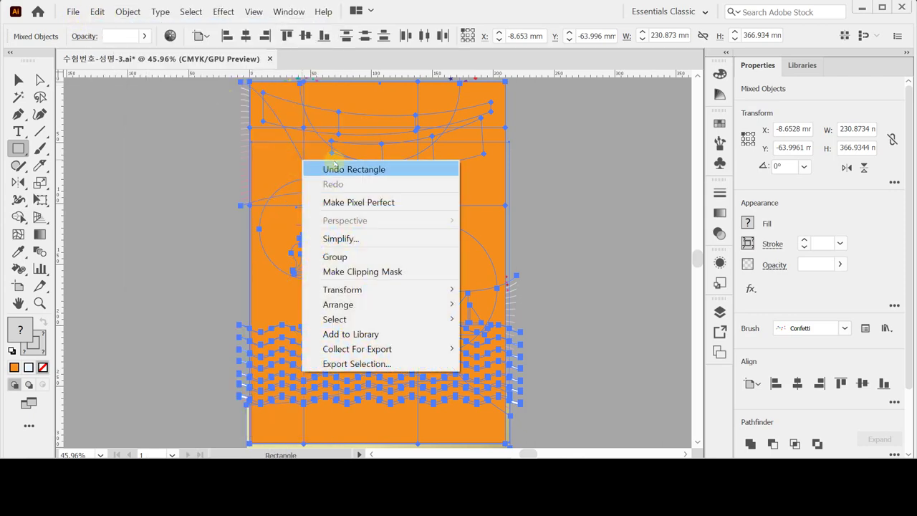
{"action": "left_click", "coordinate": [411, 272]}
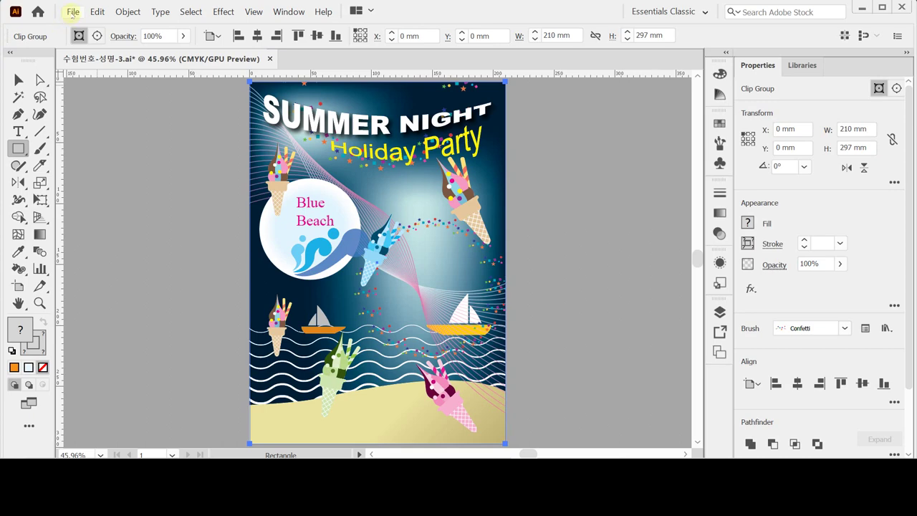
Step: Save the poster as 수험번호-성명-3.ai in the GTQ folder, replacing the existing file and using the Illustrator 2020 version
{"action": "left_click", "coordinate": [72, 12]}
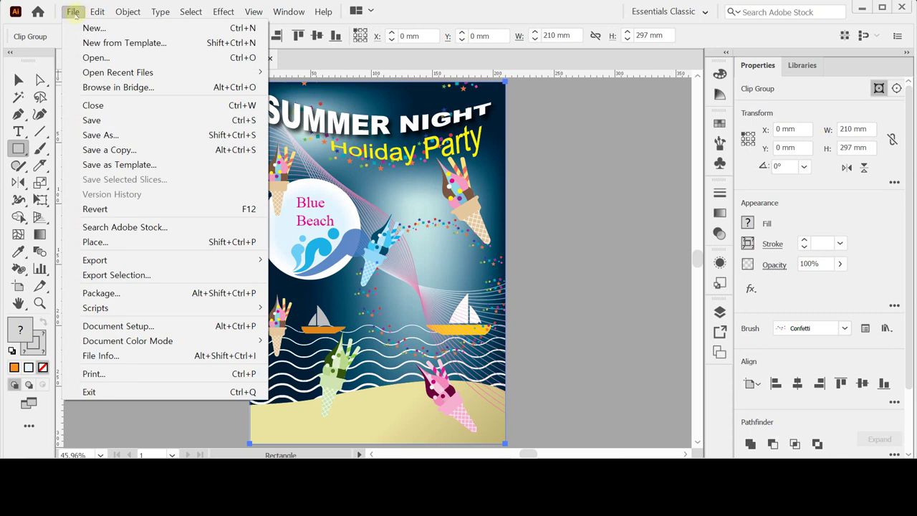
{"action": "left_click", "coordinate": [142, 131]}
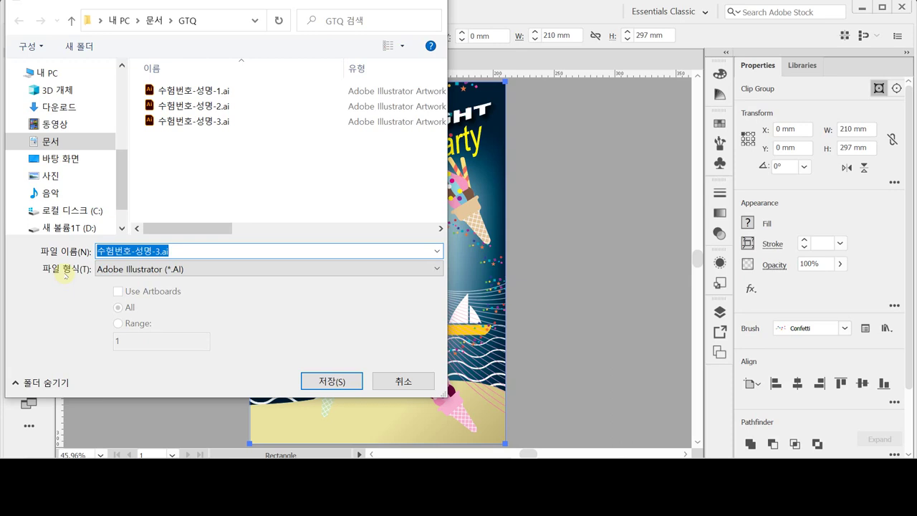
{"action": "left_click", "coordinate": [331, 381]}
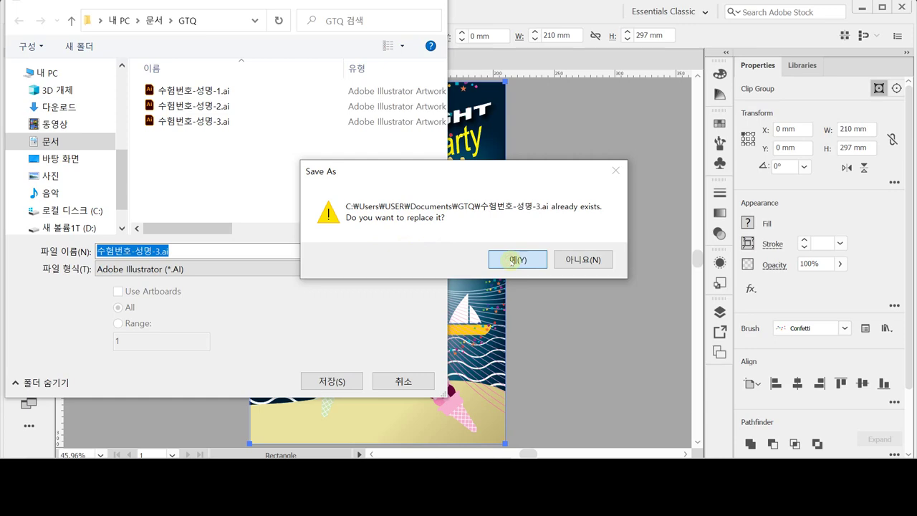
{"action": "left_click", "coordinate": [517, 260]}
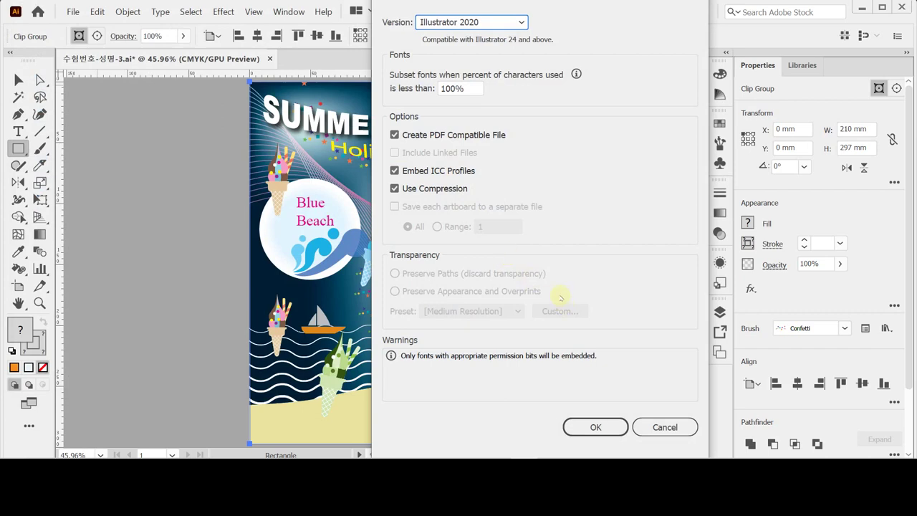
{"action": "left_click", "coordinate": [595, 426]}
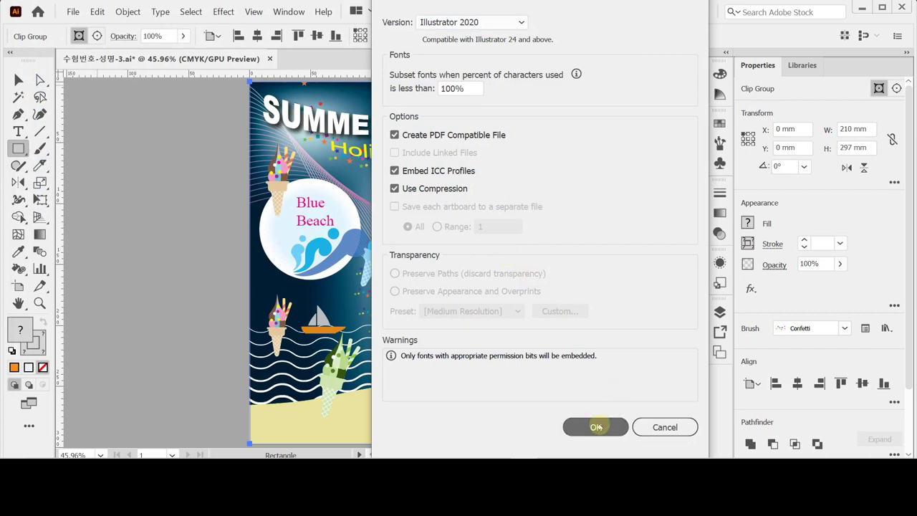